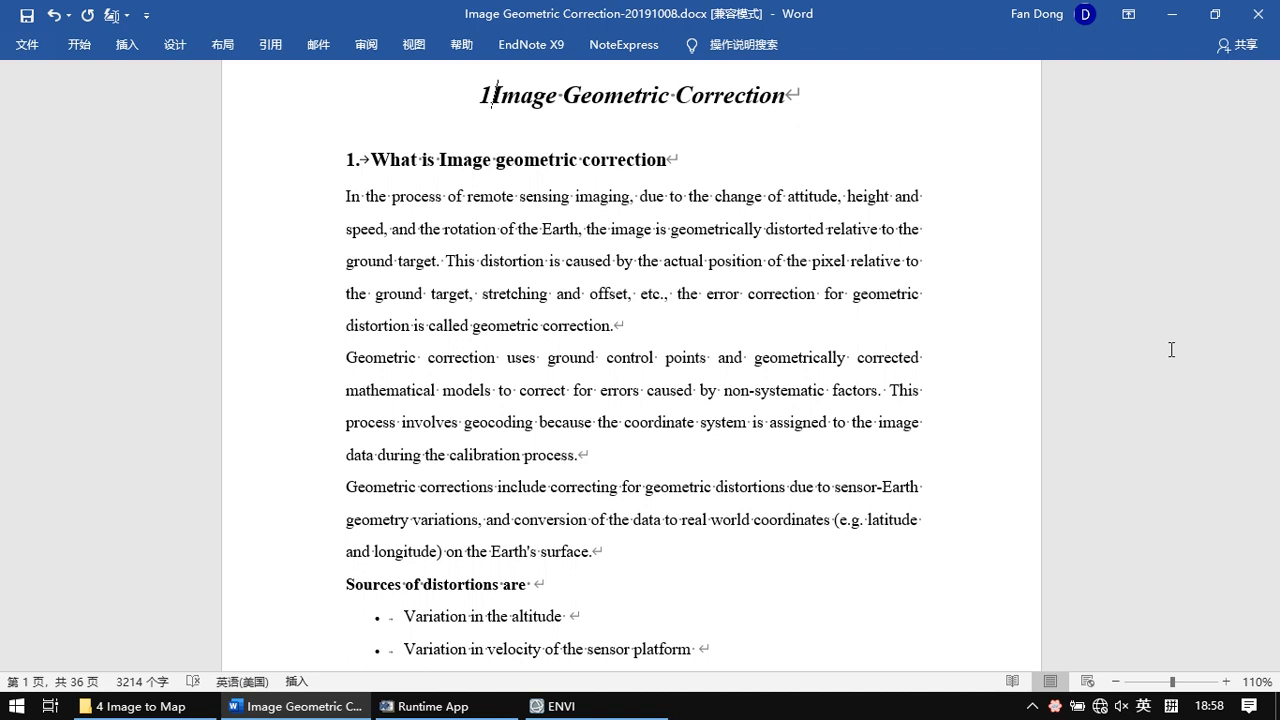
In File Explorer, open coordinate\map_proj inside 4 Image to Map, select its four text files, and restore the window to a smaller size
click(180, 710)
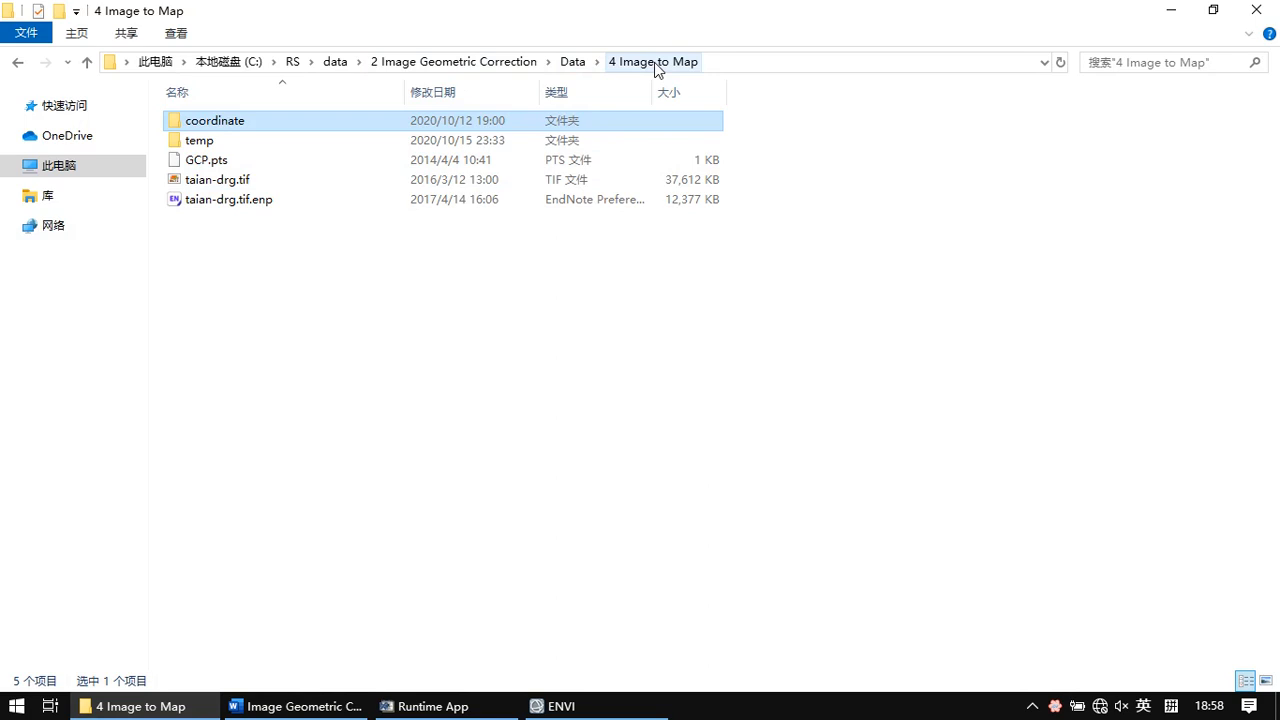
double_click(231, 128)
click(302, 120)
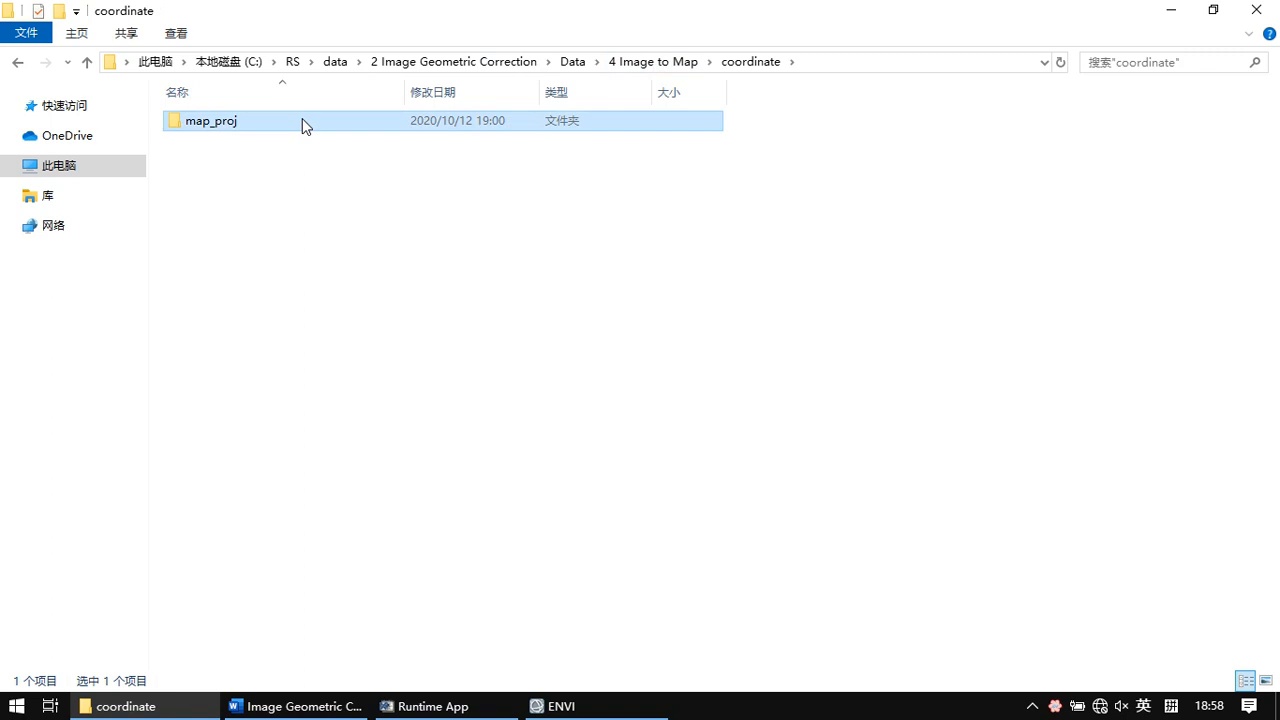
double_click(240, 123)
drag(360, 222, 240, 114)
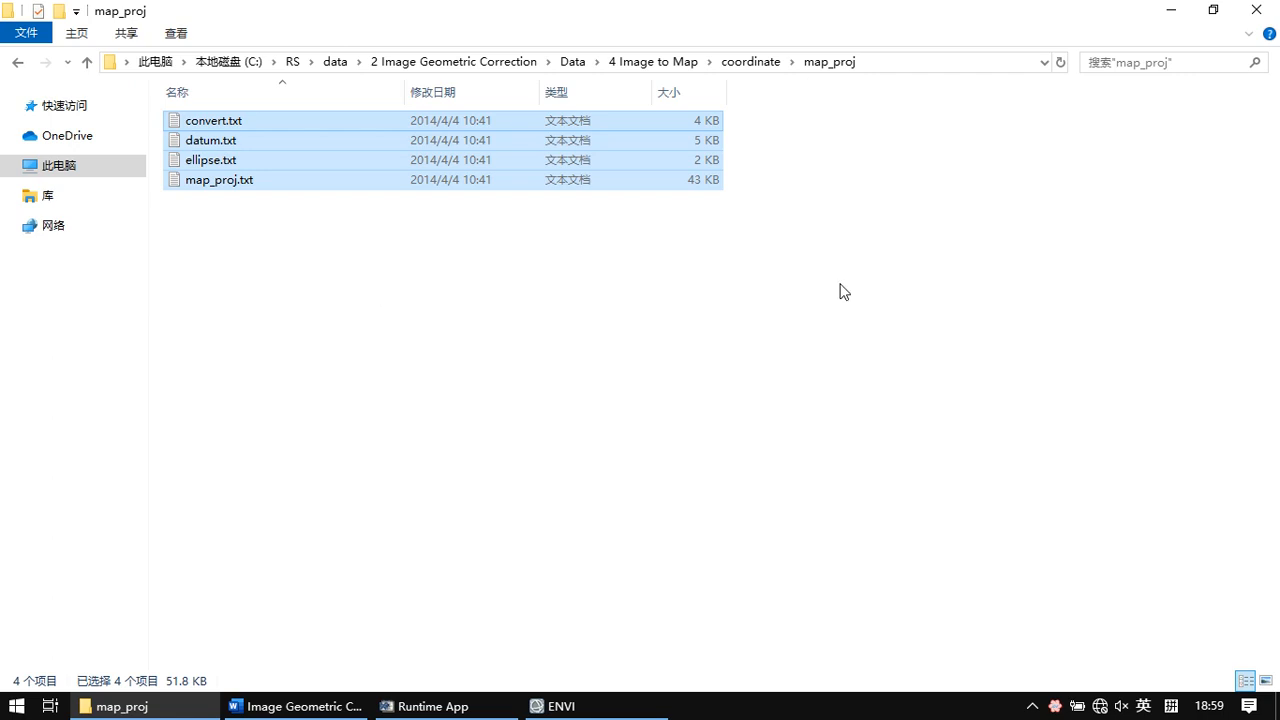
drag(770, 45, 706, 46)
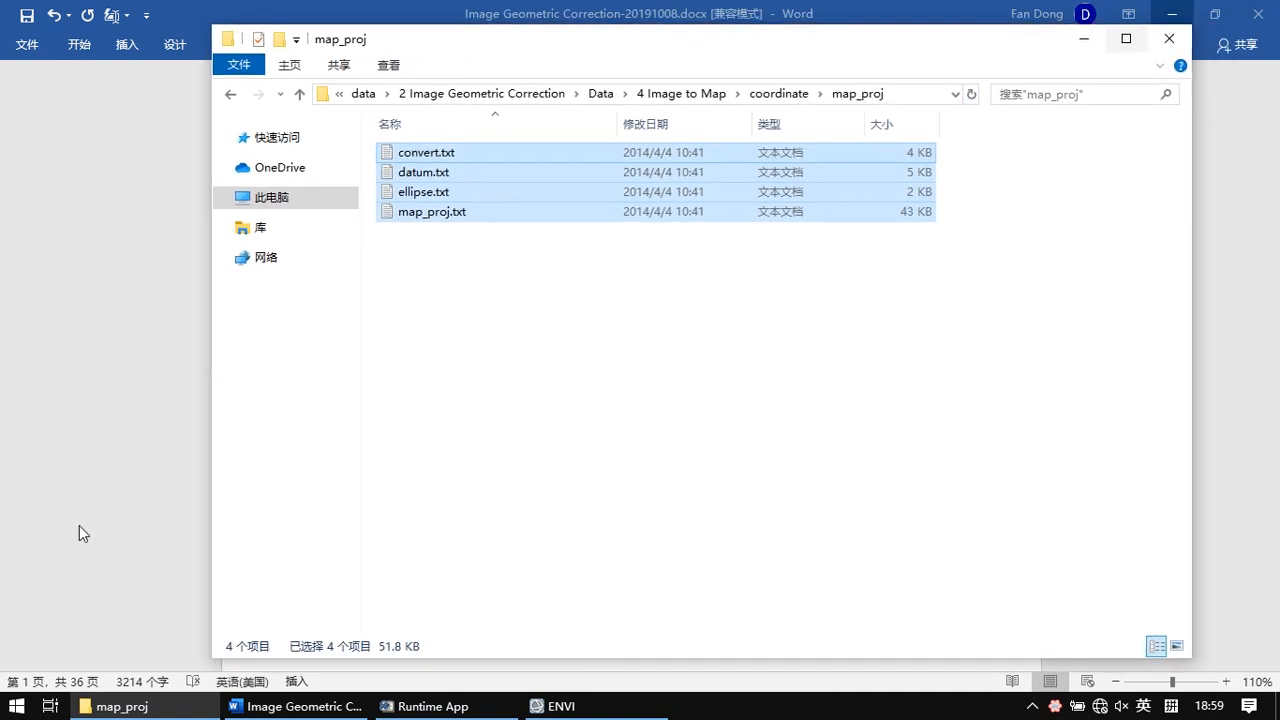
Open a second File Explorer window on the C: drive and move it beside the map_proj window
click(17, 706)
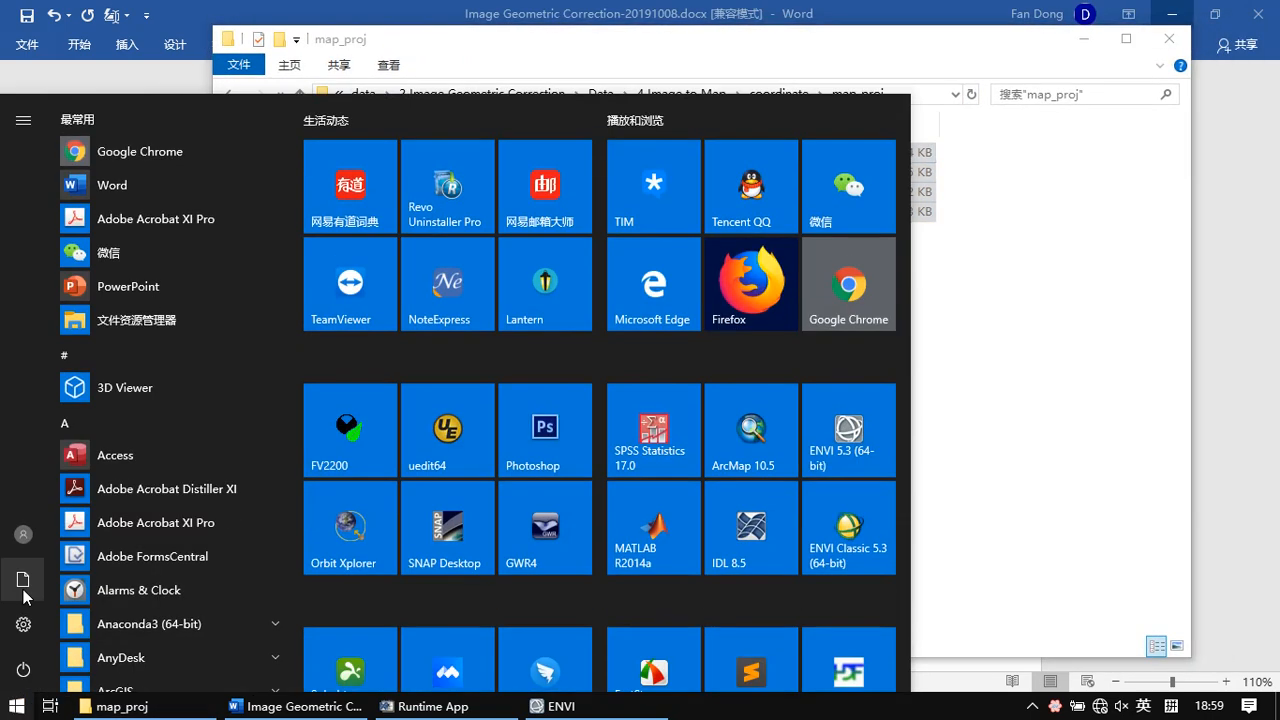
click(23, 588)
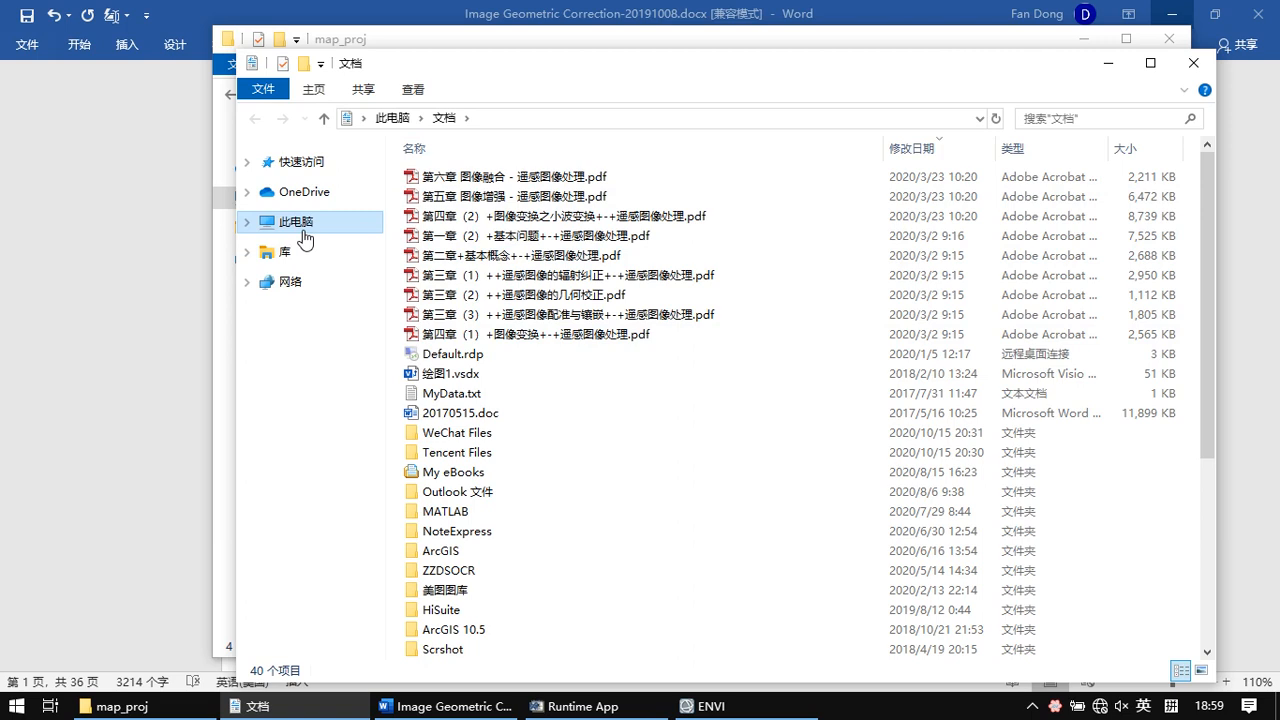
click(304, 232)
double_click(530, 390)
drag(700, 75, 911, 81)
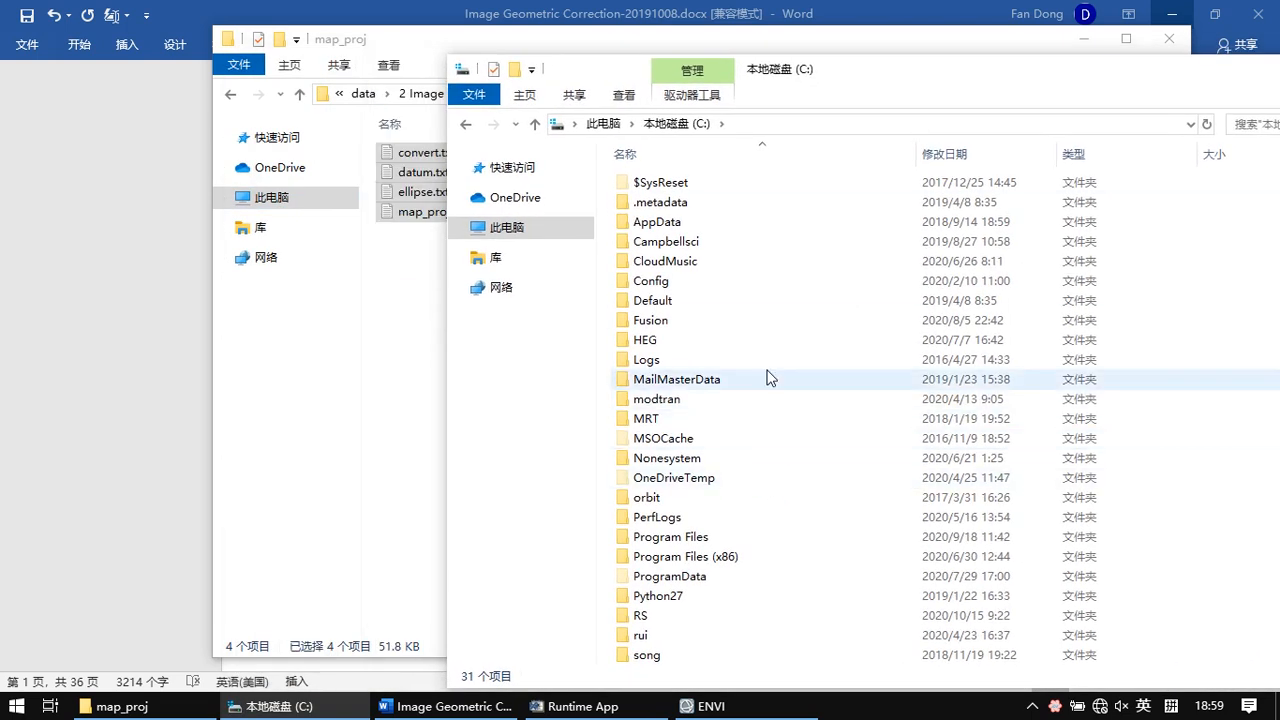
Browse to C:\Program Files\Exelis53\ENVI53 in the second File Explorer window, keeping the source files in view
double_click(706, 543)
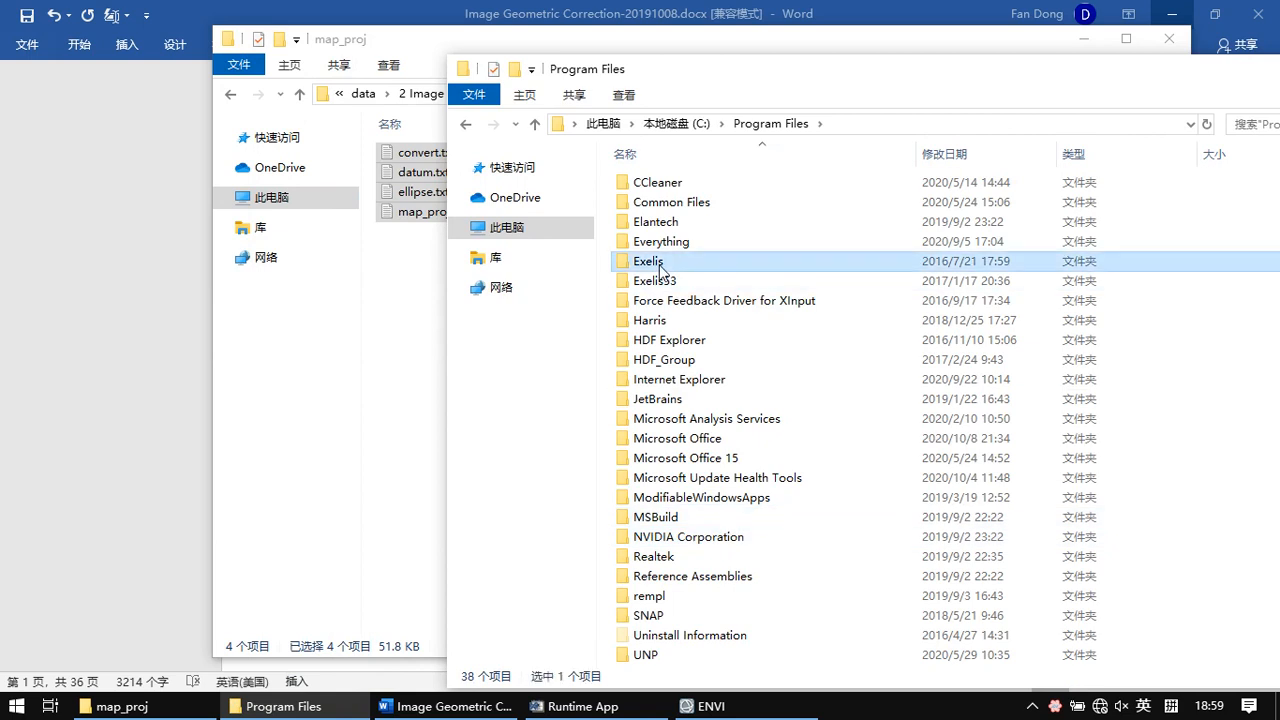
double_click(652, 262)
drag(741, 86, 815, 81)
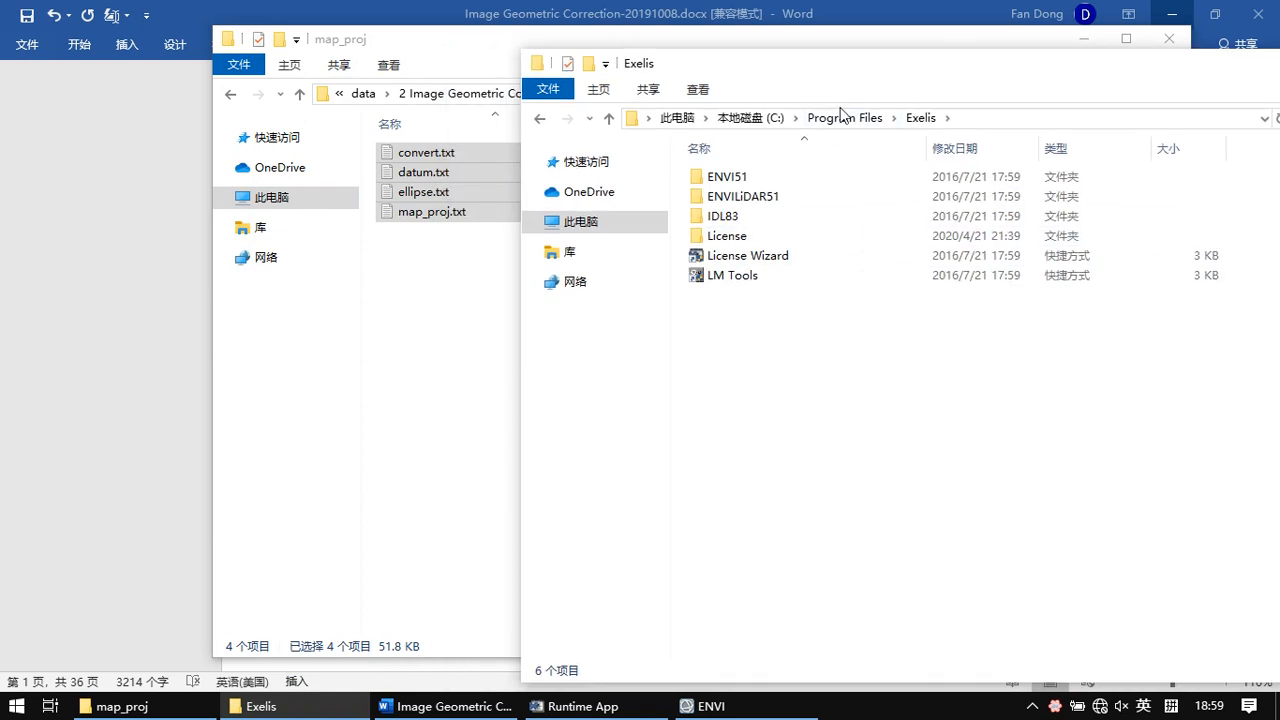
click(845, 118)
double_click(740, 276)
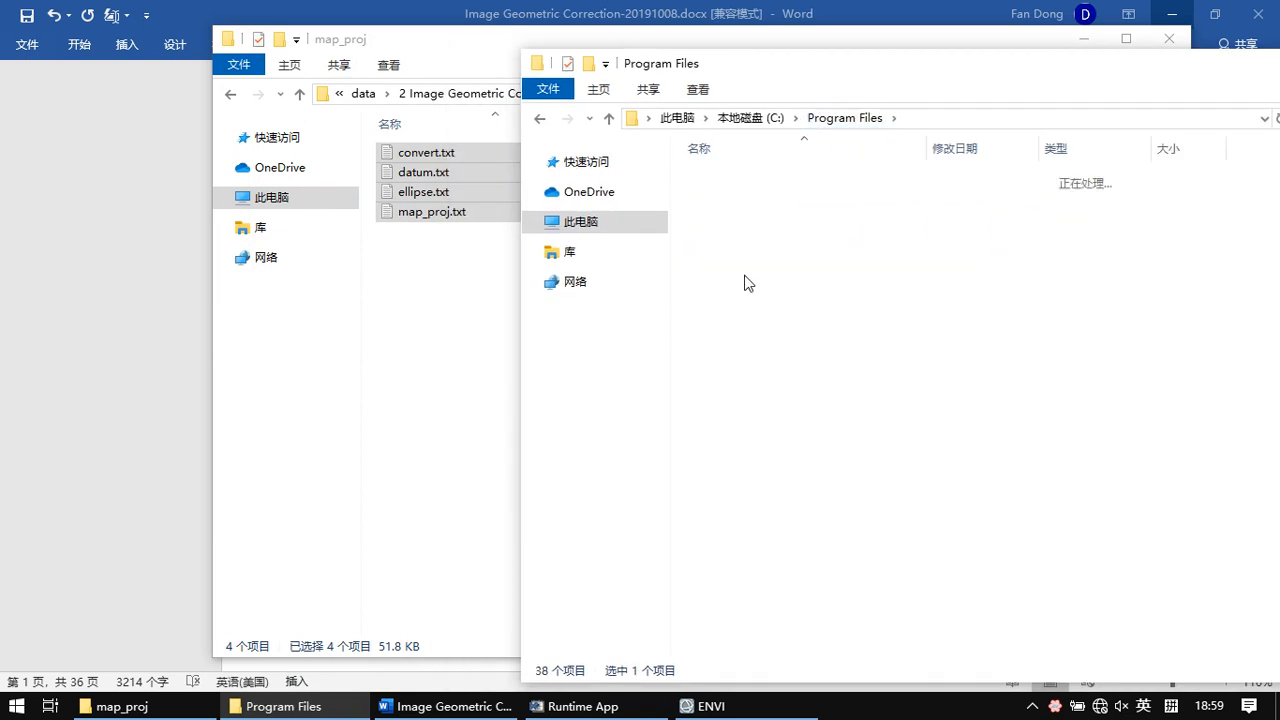
click(777, 179)
double_click(777, 179)
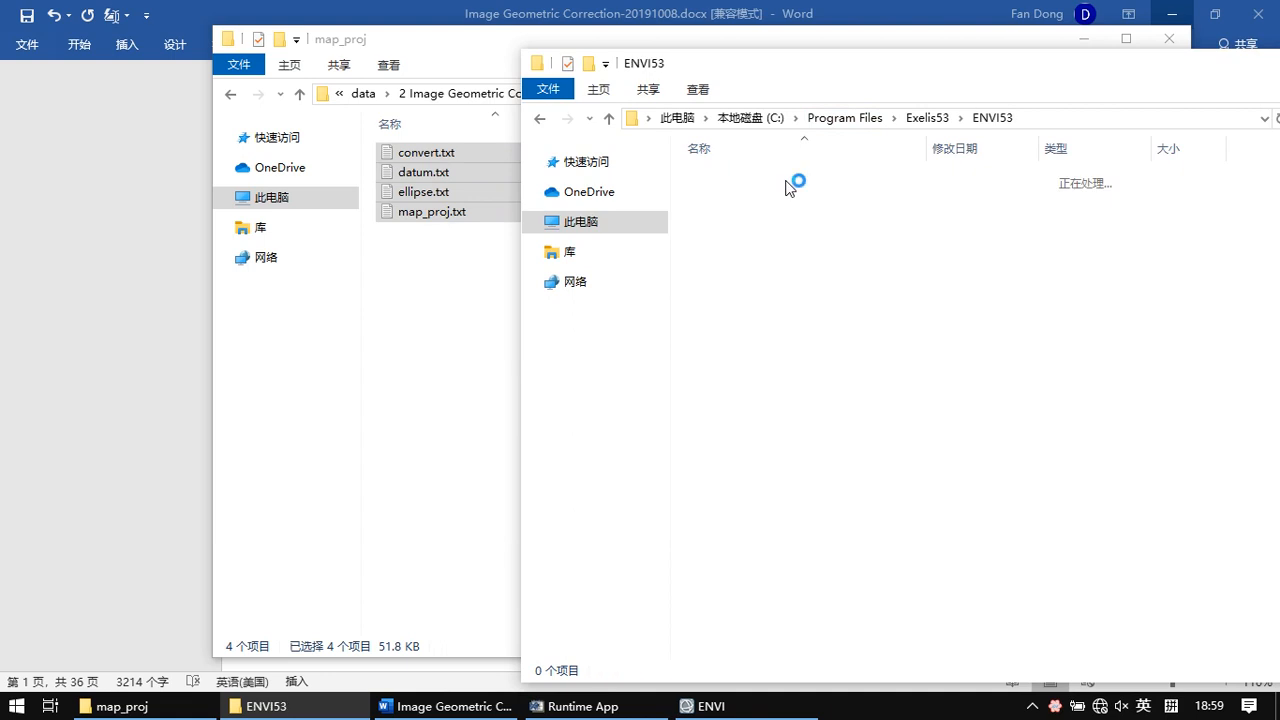
drag(899, 73, 955, 76)
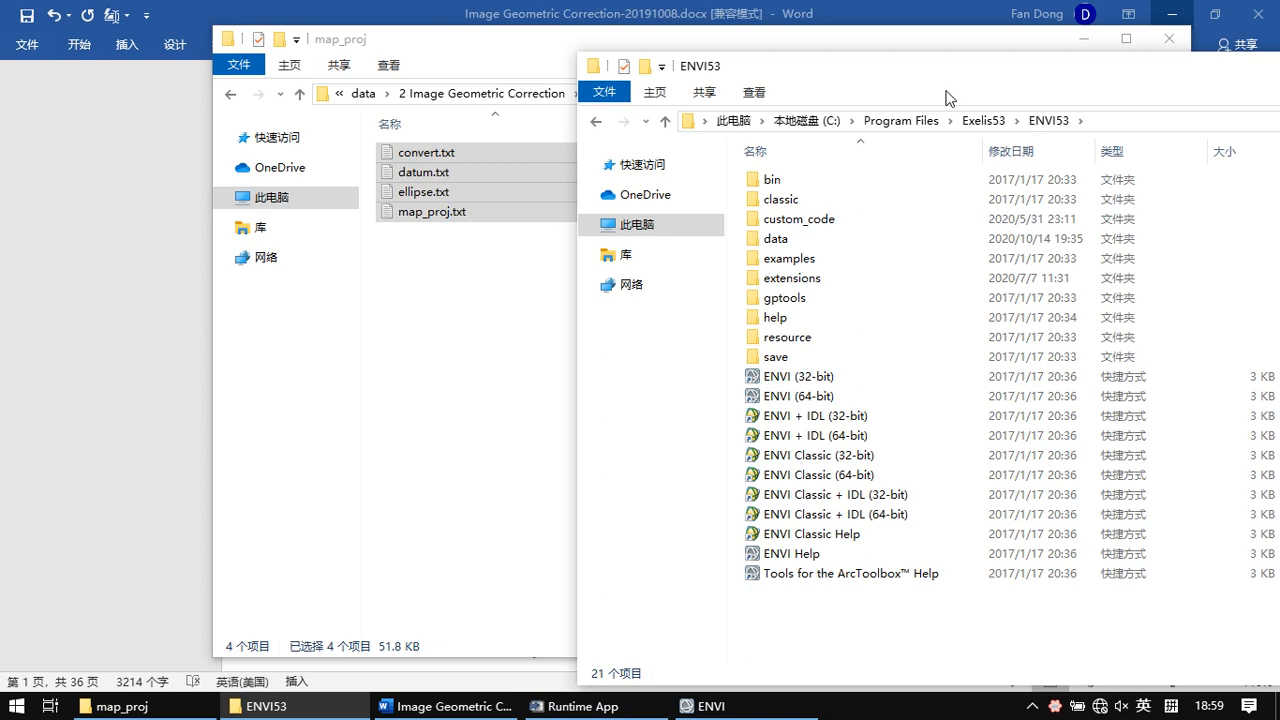
Open the classic\map_proj folder of ENVI53 and arrange the source and destination windows side by side
double_click(781, 199)
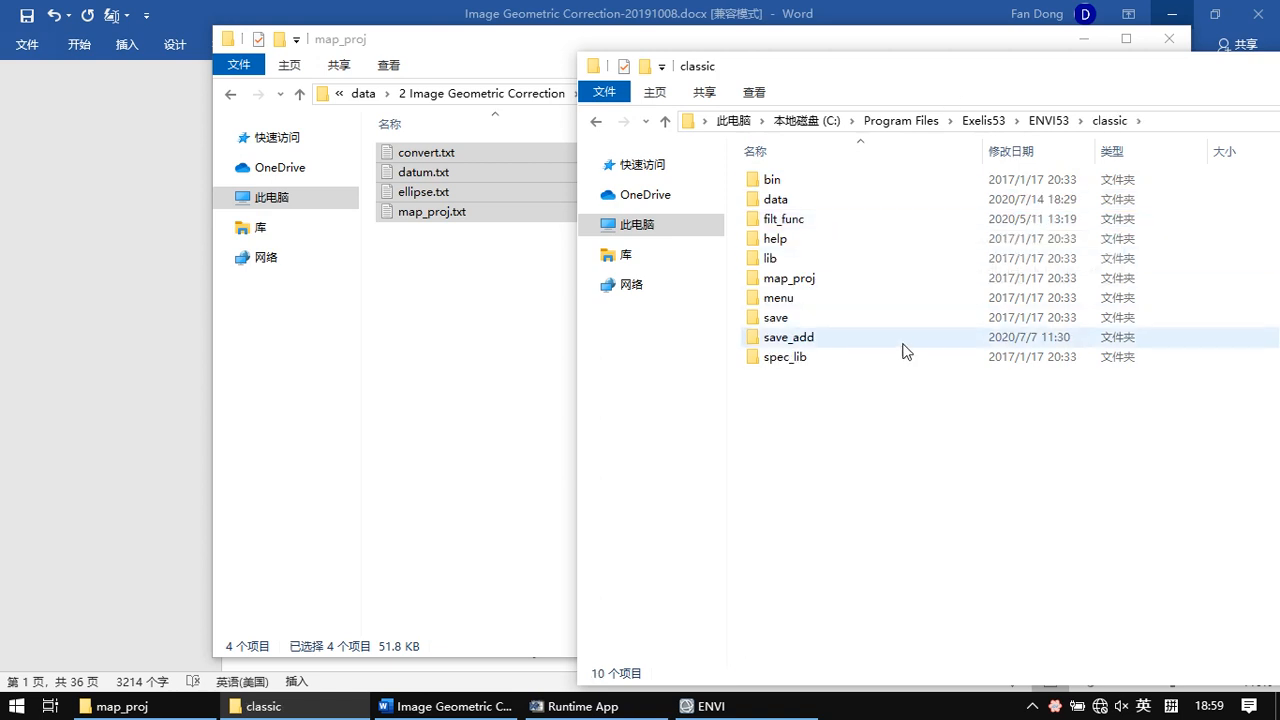
click(847, 284)
double_click(847, 284)
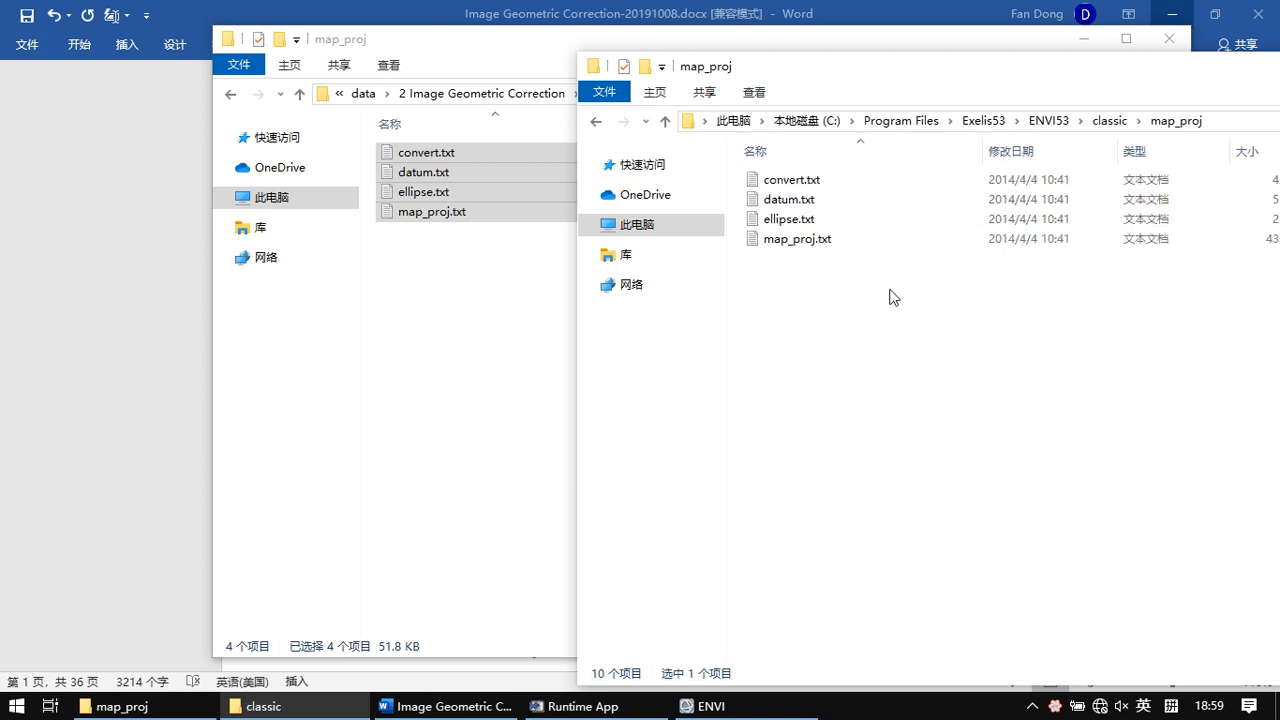
drag(914, 70, 1036, 45)
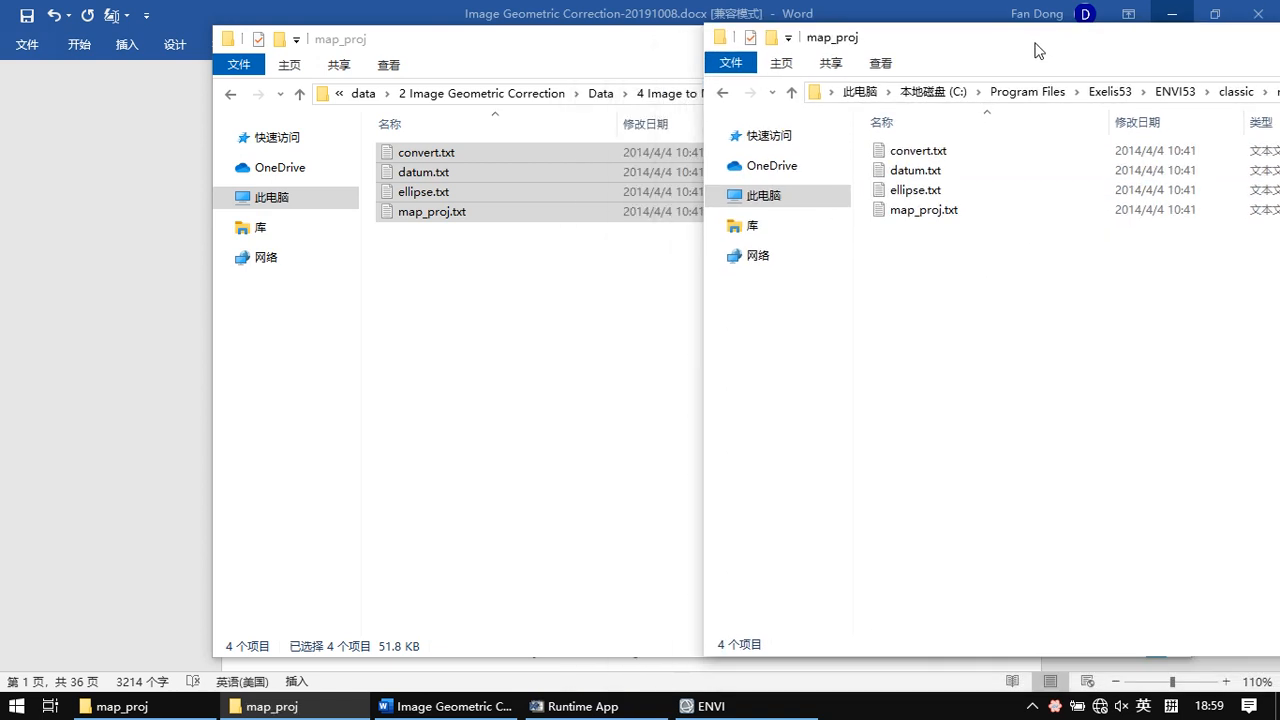
drag(595, 46, 410, 56)
Copy convert.txt, datum.txt, ellipse.txt and map_proj.txt from the coordinate\map_proj folder
drag(500, 317, 244, 155)
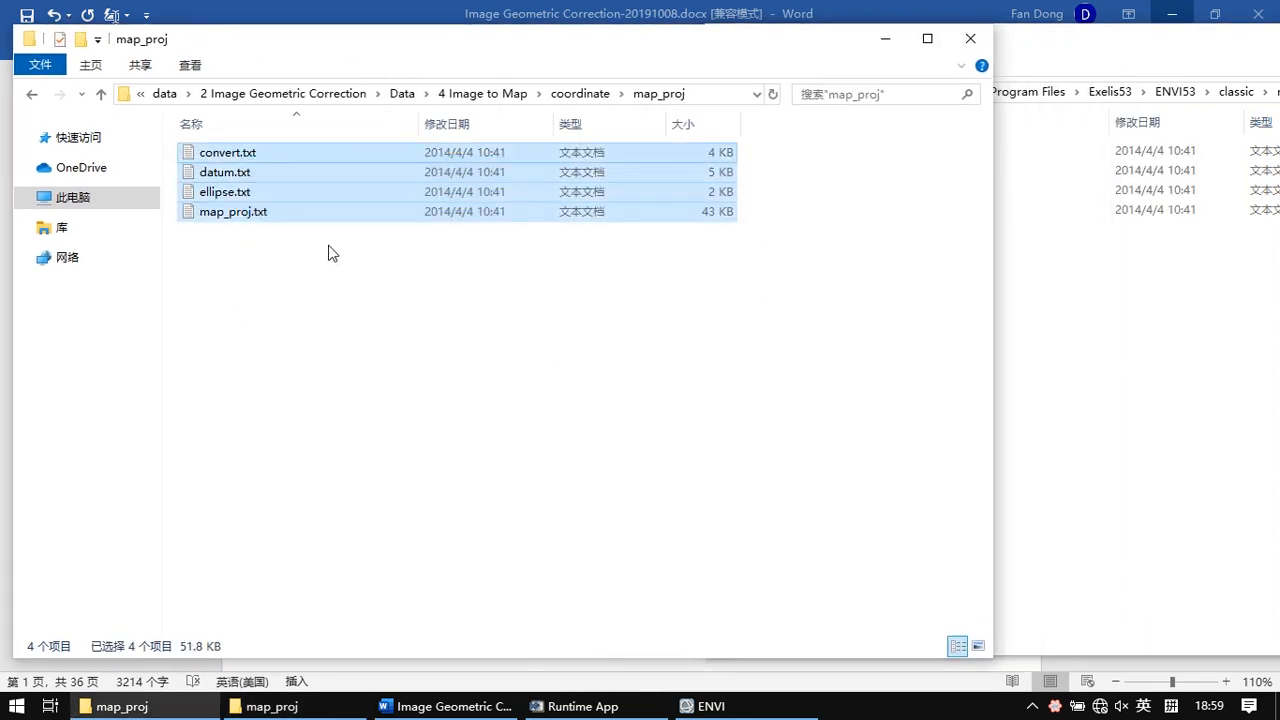
click(457, 297)
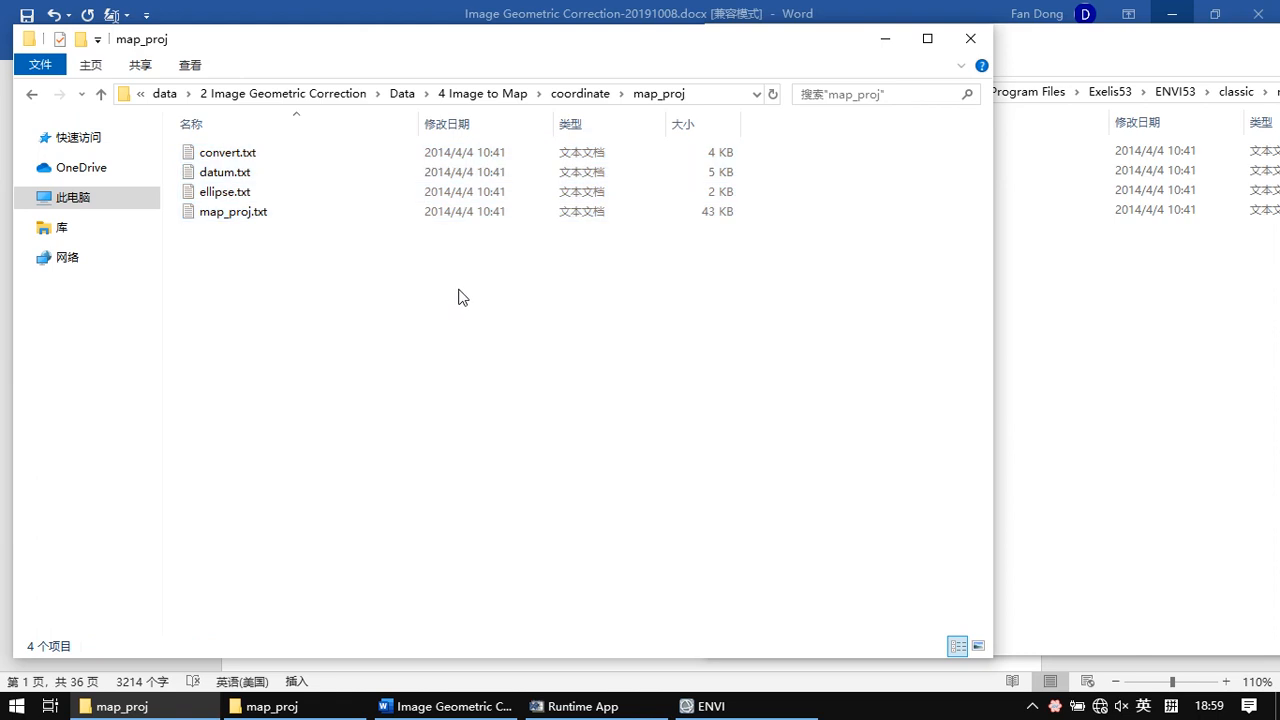
drag(490, 320, 180, 146)
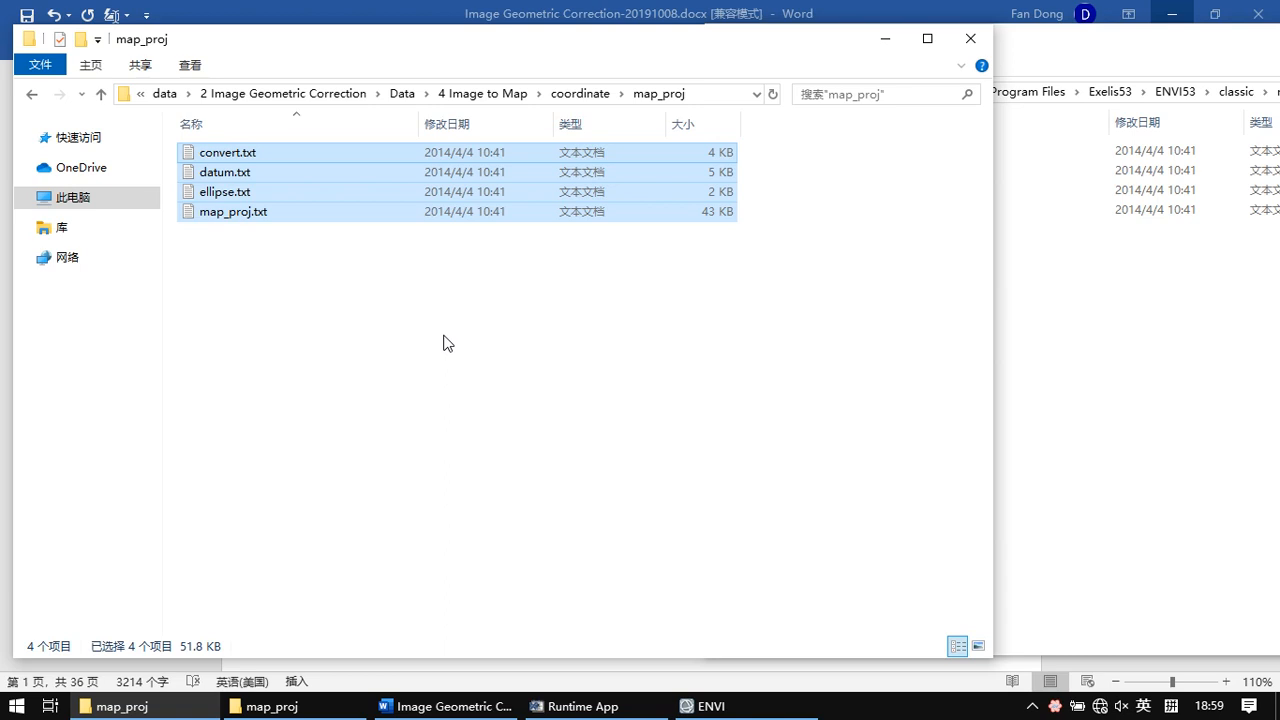
right_click(550, 185)
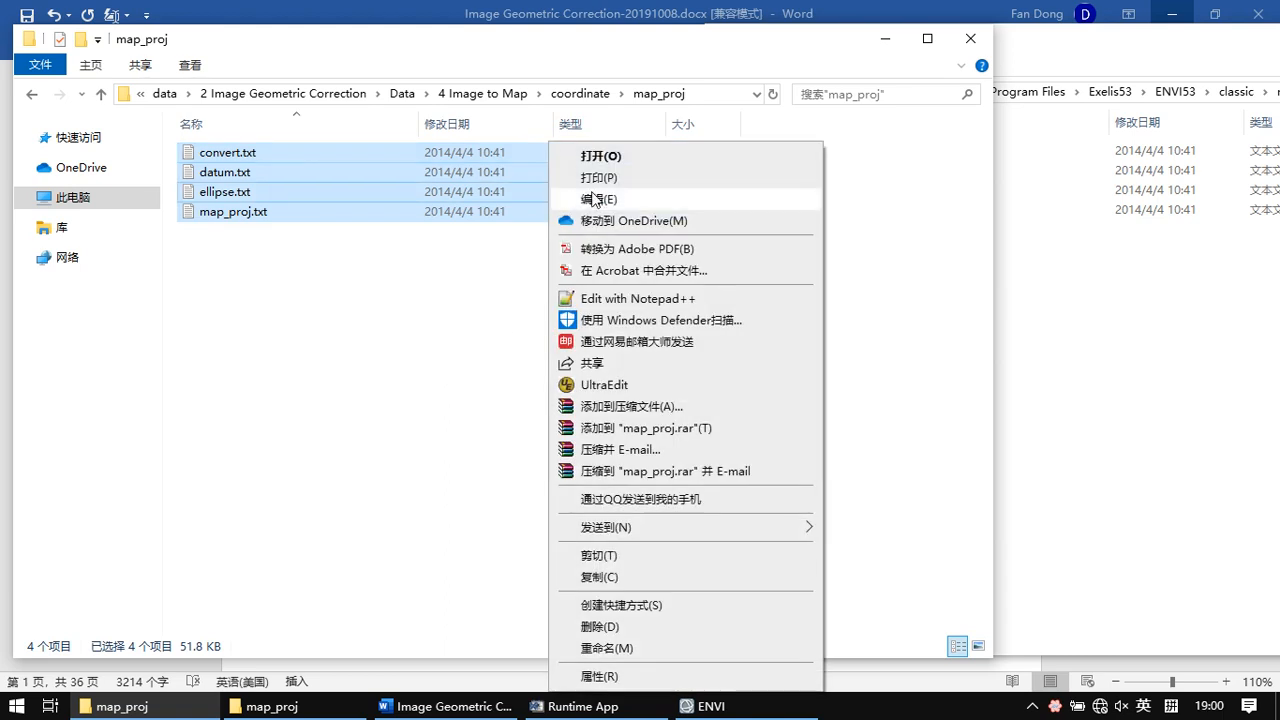
click(652, 580)
Paste the four copied text files into ENVI53's classic\map_proj folder, replacing the files of the same name
click(1068, 411)
right_click(1013, 363)
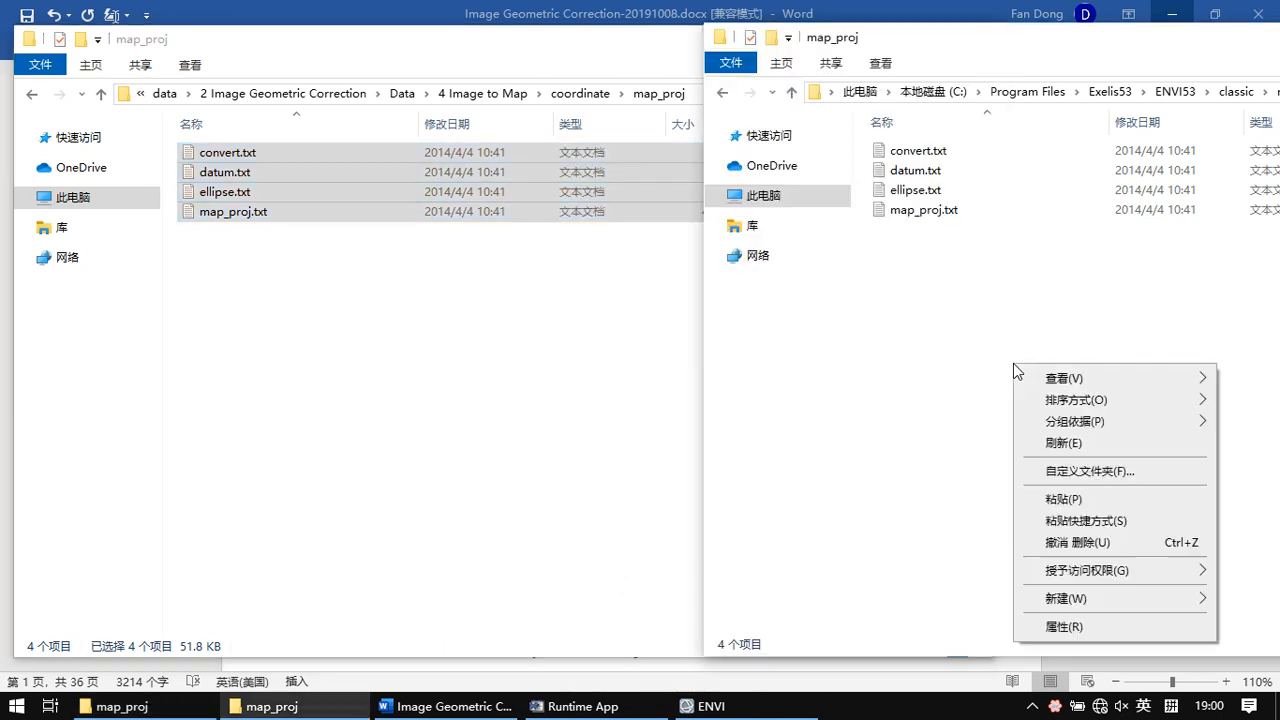
click(1088, 499)
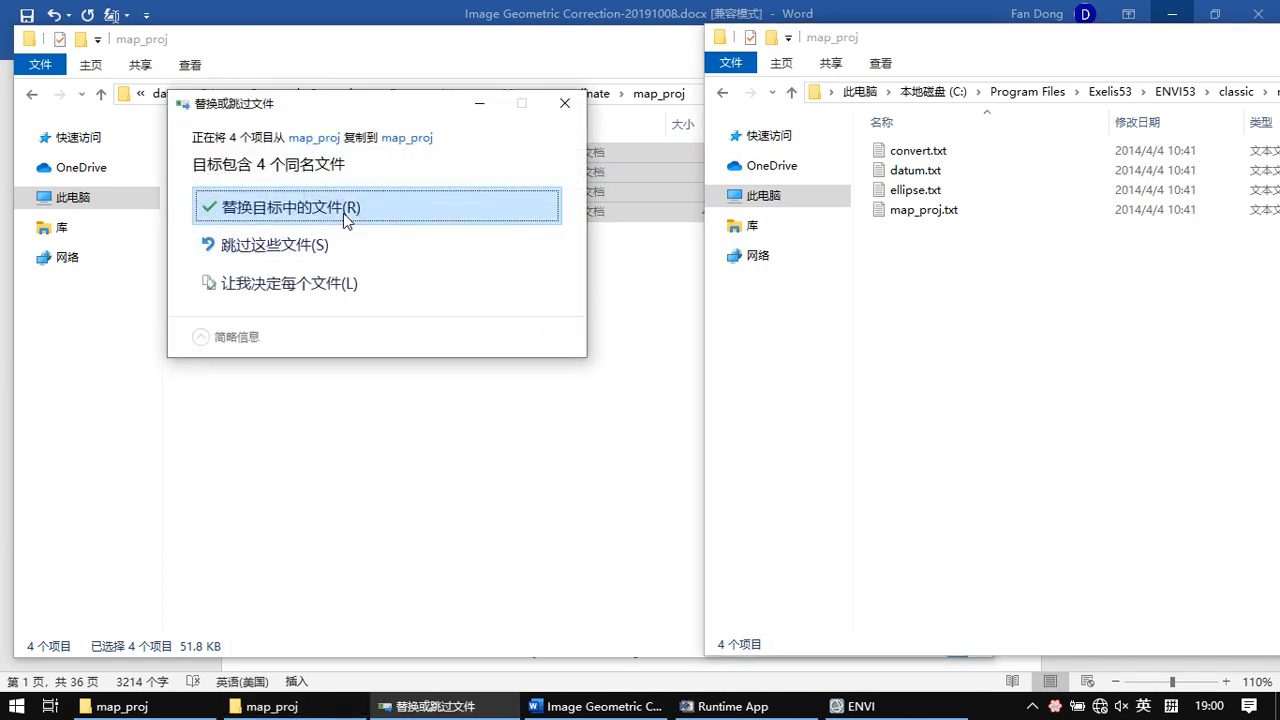
click(343, 213)
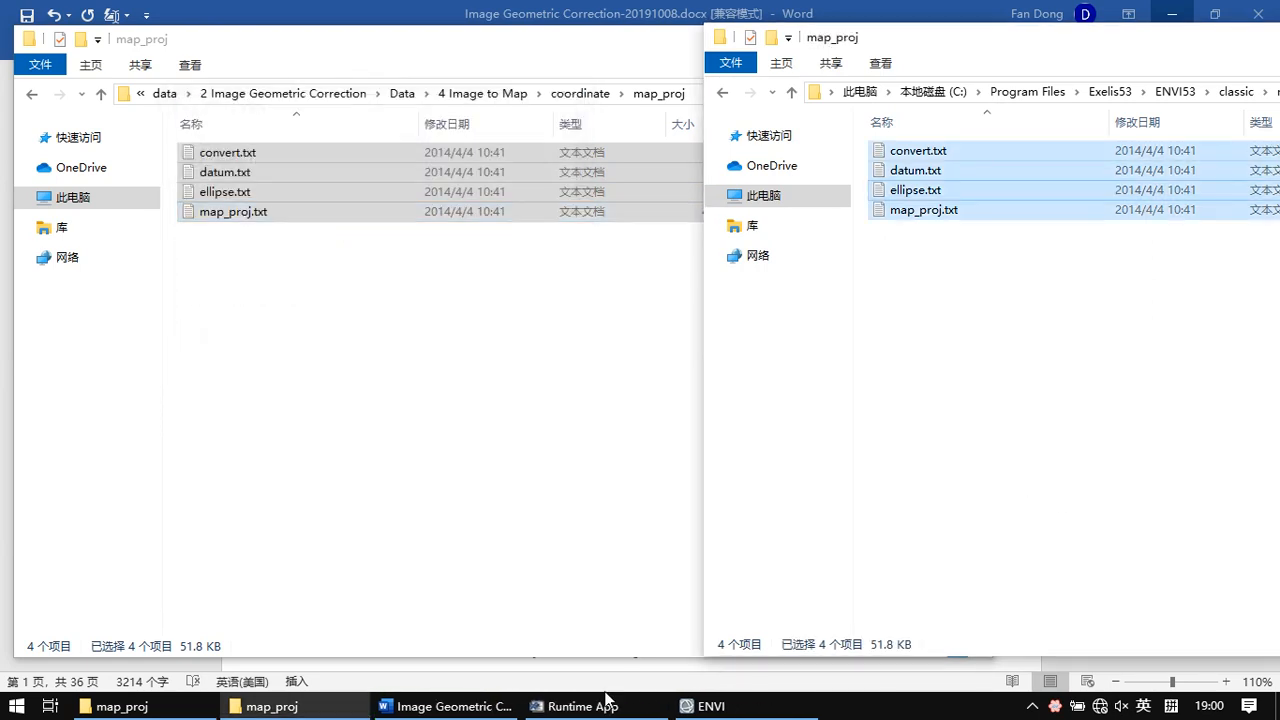
Switch to the running ENVI session and exit it
click(710, 706)
click(1257, 11)
click(642, 402)
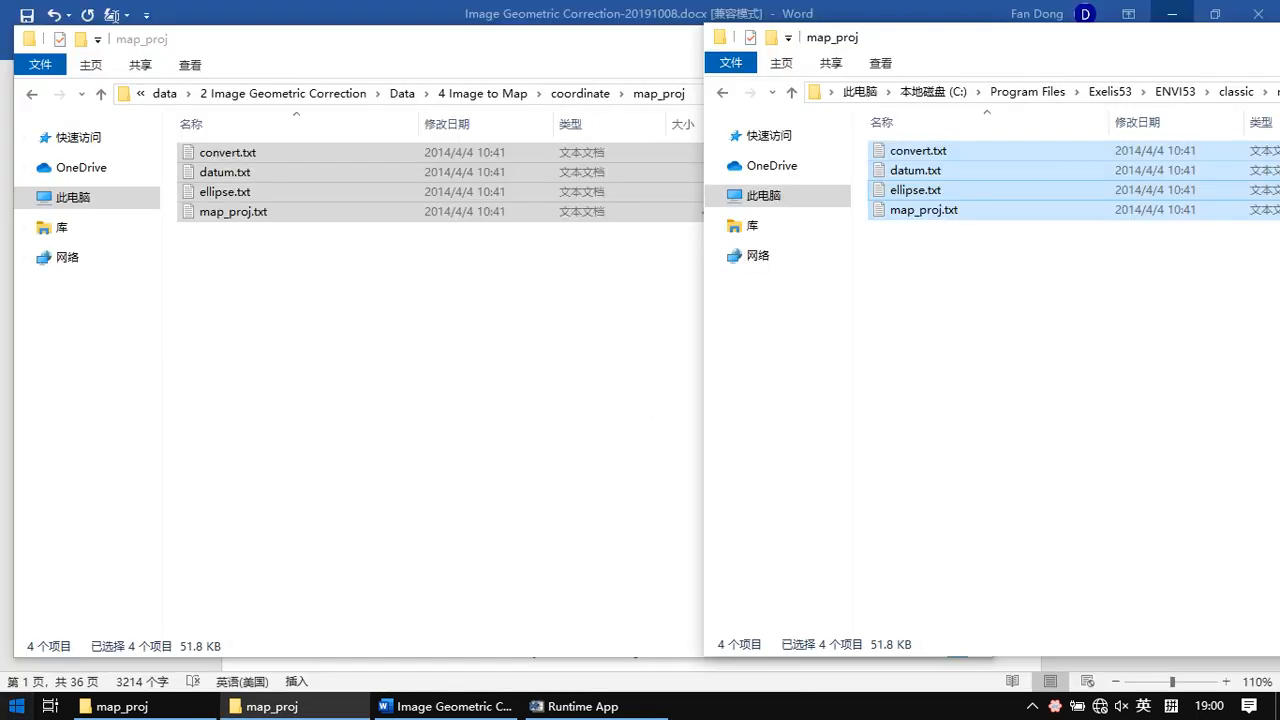
Launch ENVI 5.3 (64-bit) from the ENVI 5.3 program group
click(18, 706)
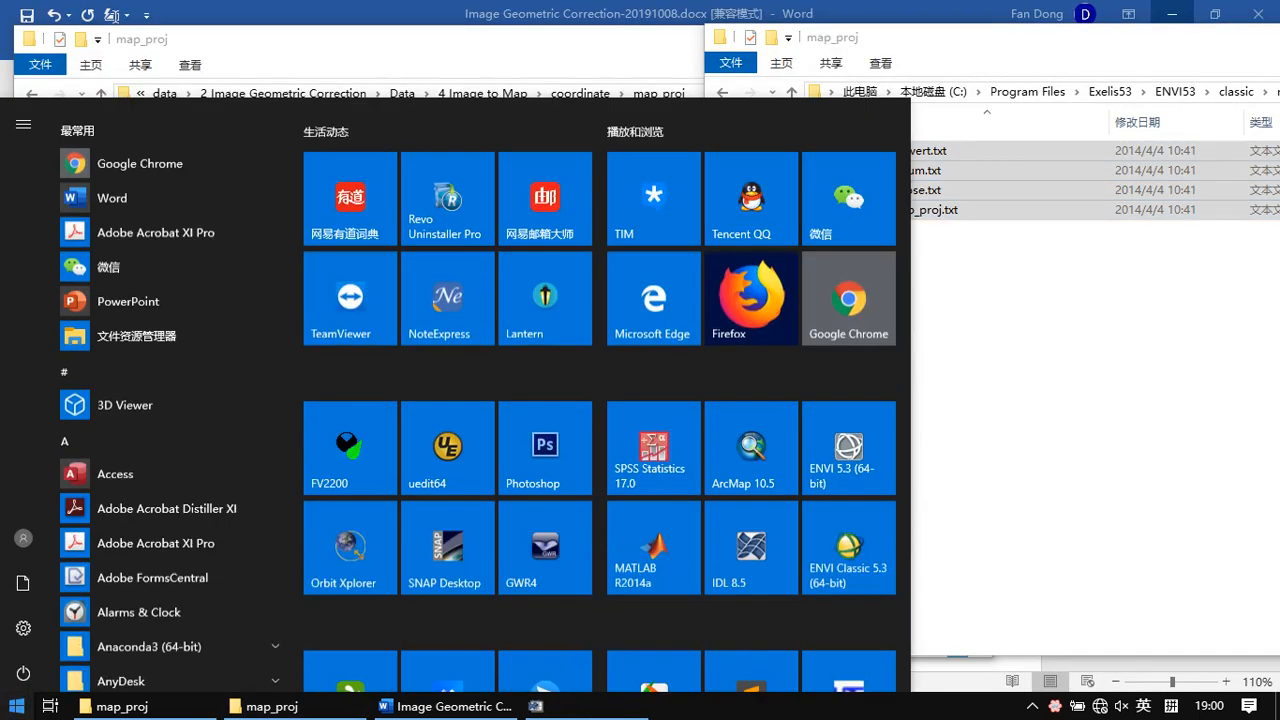
scroll(210, 512, down, 5)
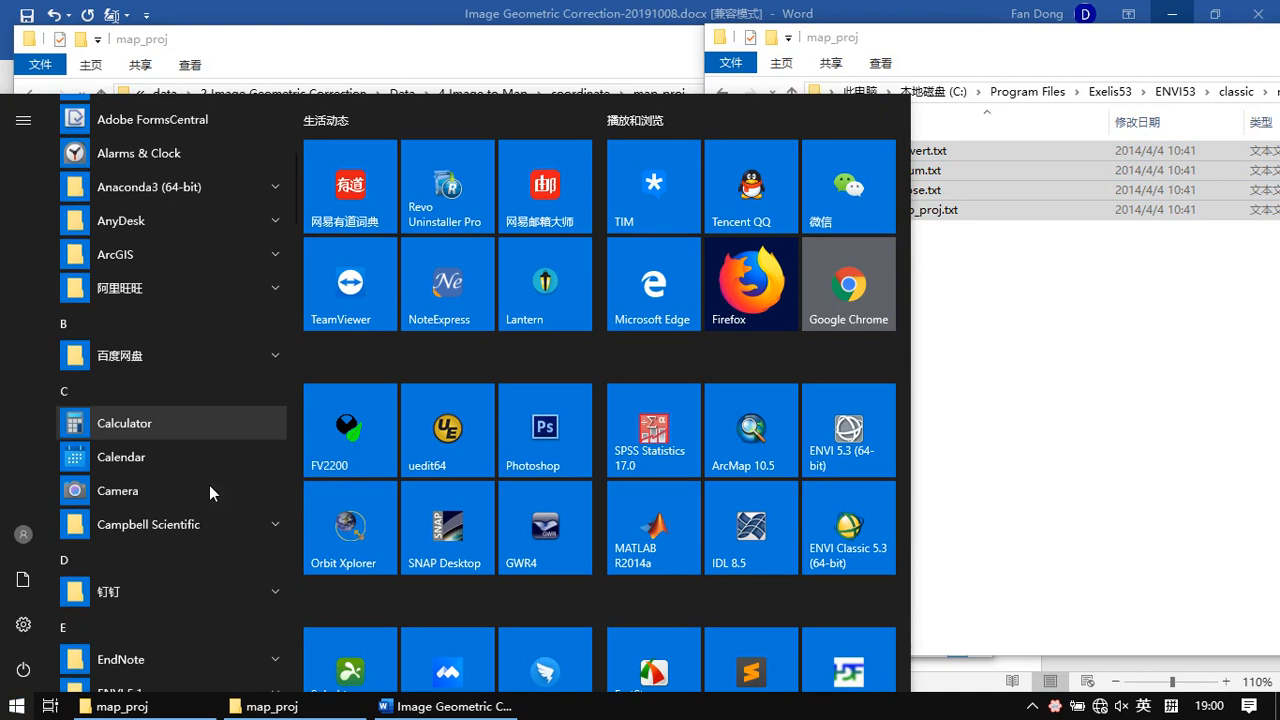
scroll(209, 485, down, 3)
click(196, 450)
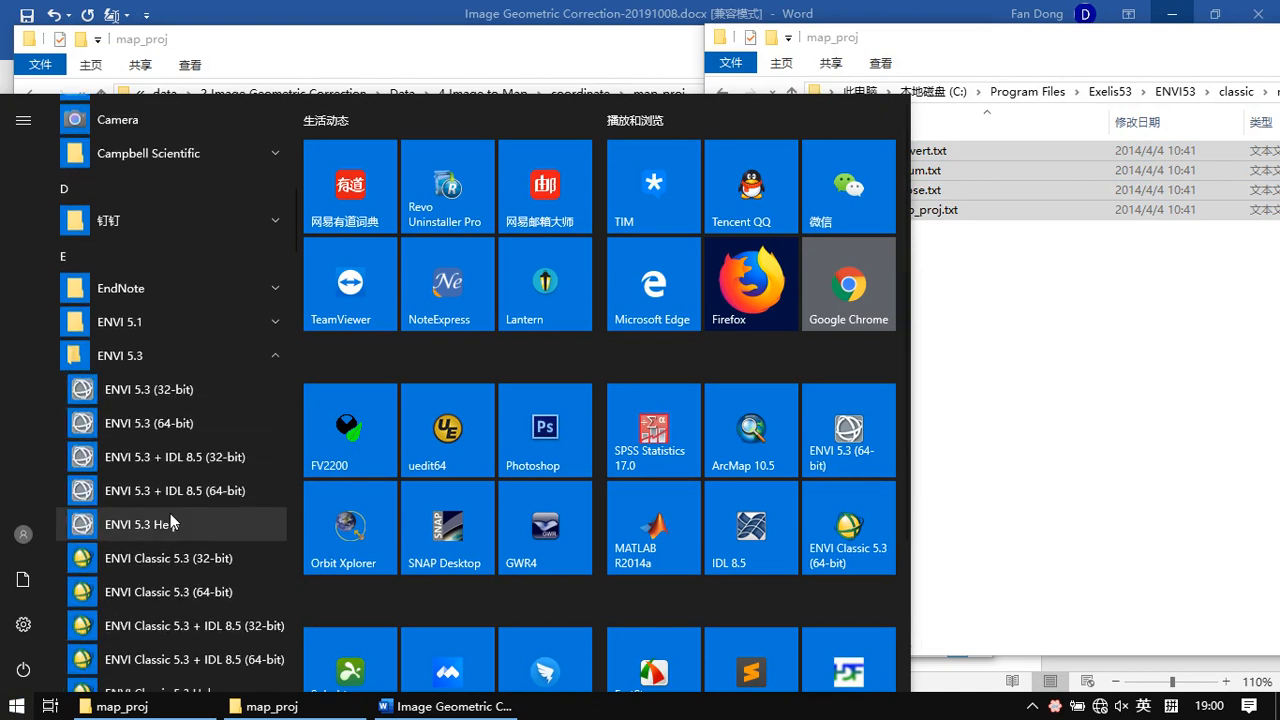
click(192, 426)
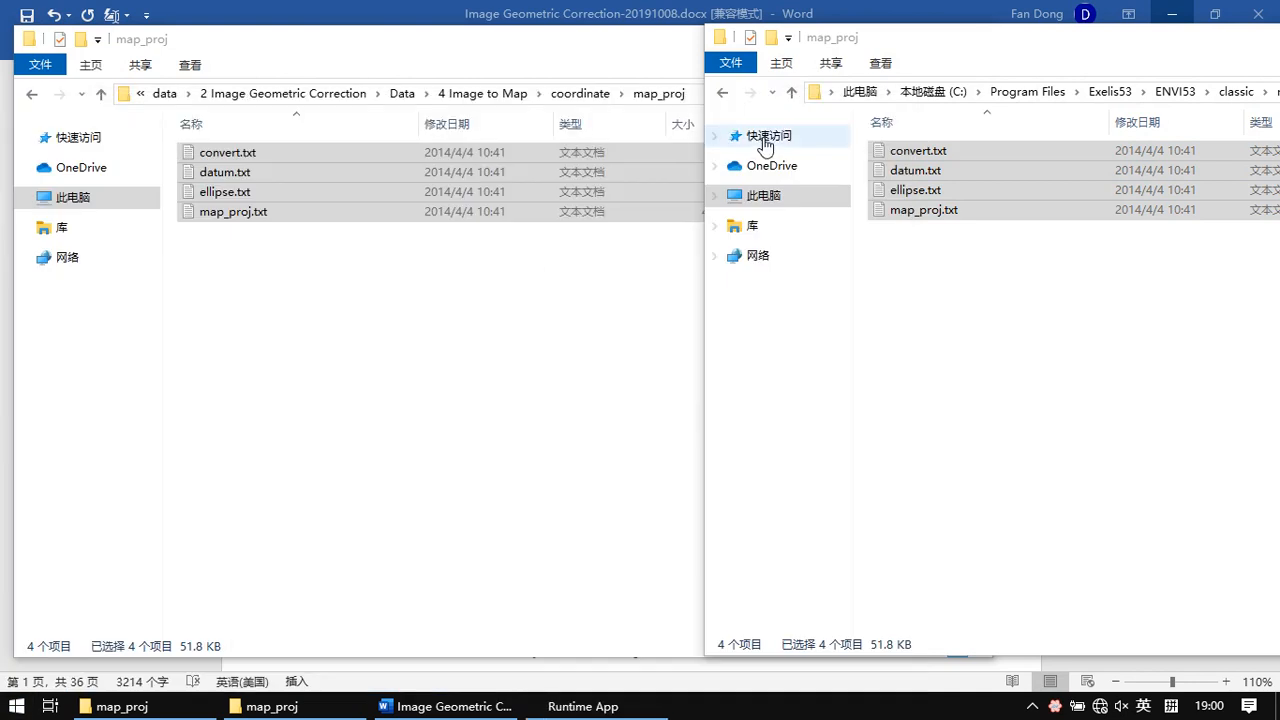
Minimize both map_proj File Explorer windows while ENVI is loading
drag(1136, 40, 928, 48)
drag(1143, 45, 942, 46)
click(1161, 43)
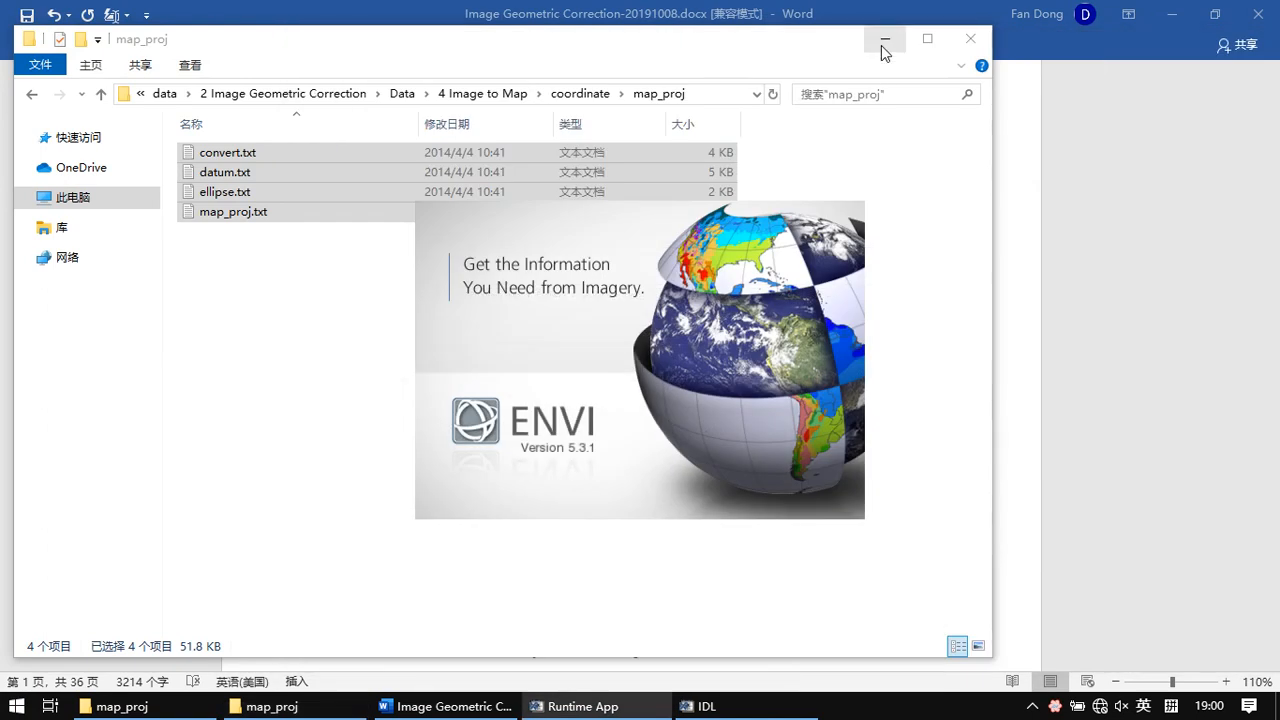
click(884, 40)
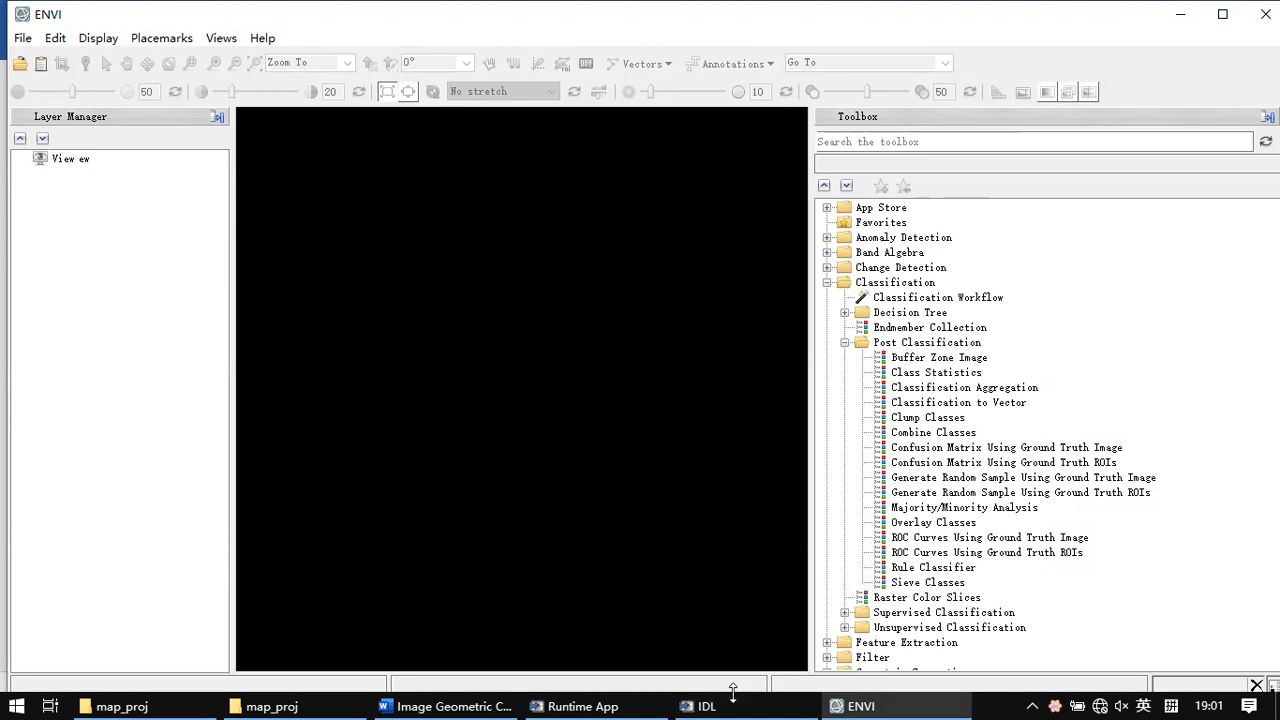
Maximize the ENVI window, narrow the Toolbox to enlarge the image view, and collapse the Classification folder
click(1235, 18)
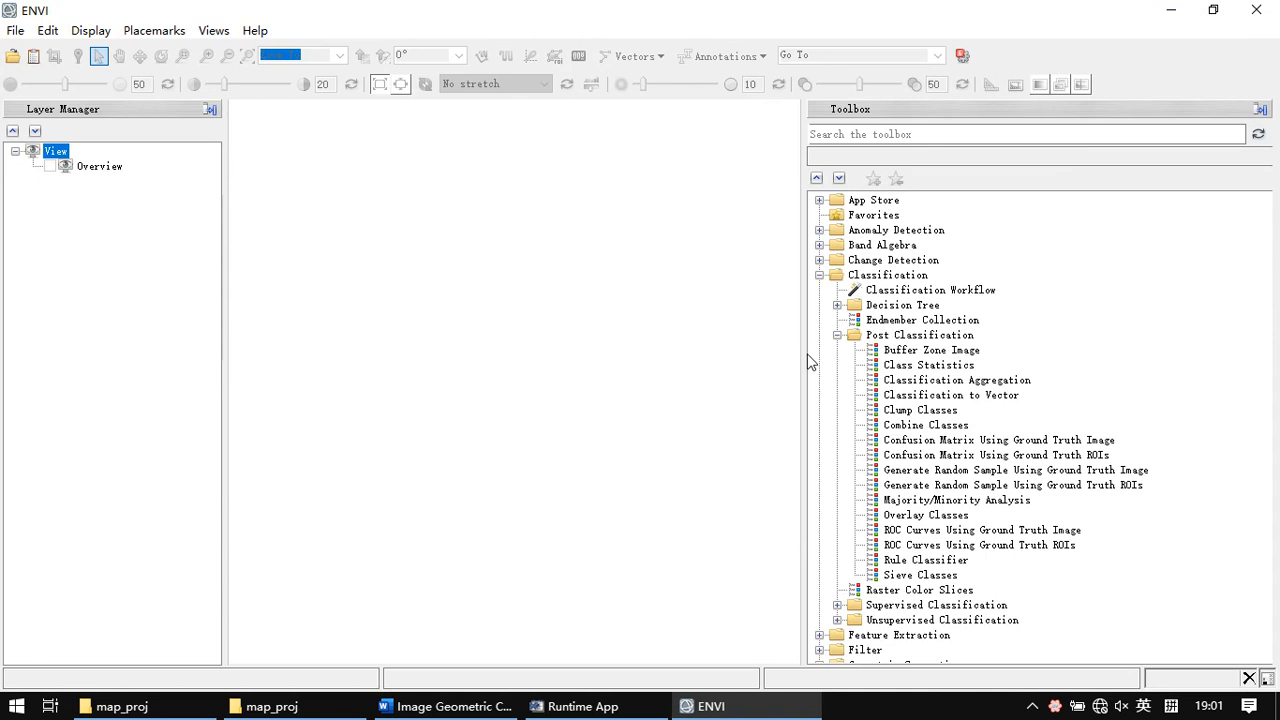
drag(806, 358, 1040, 363)
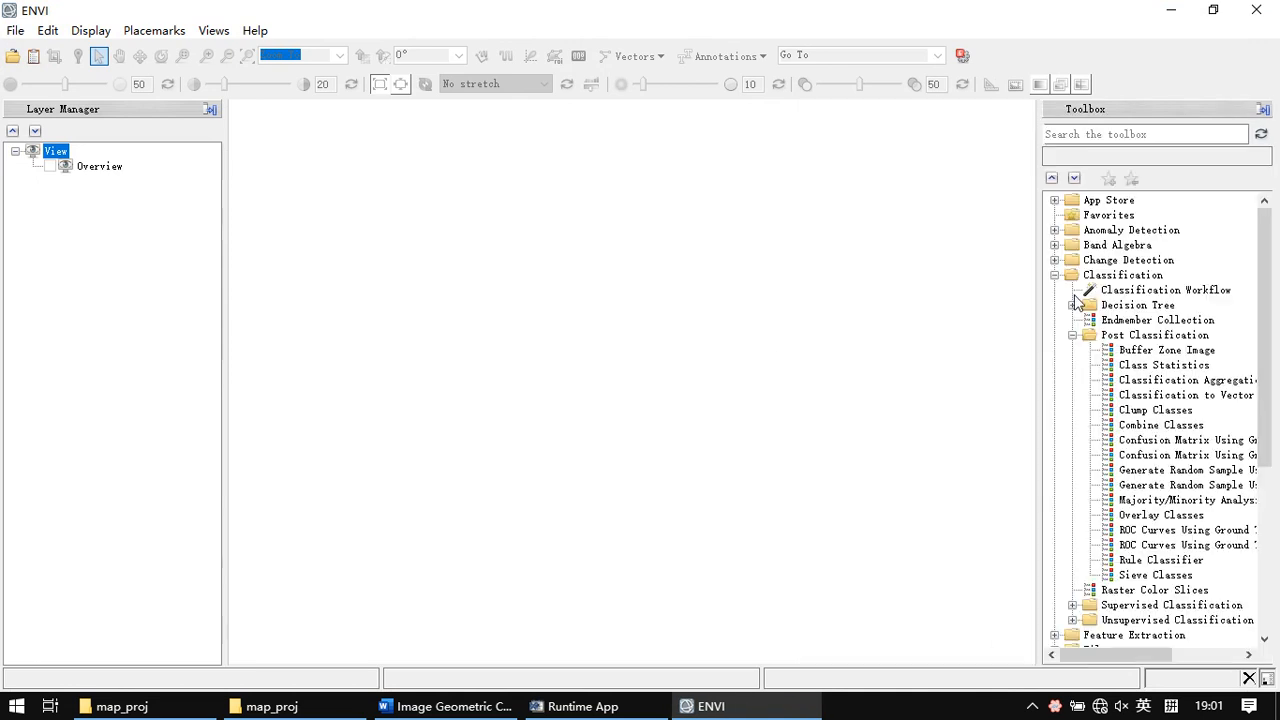
click(1055, 275)
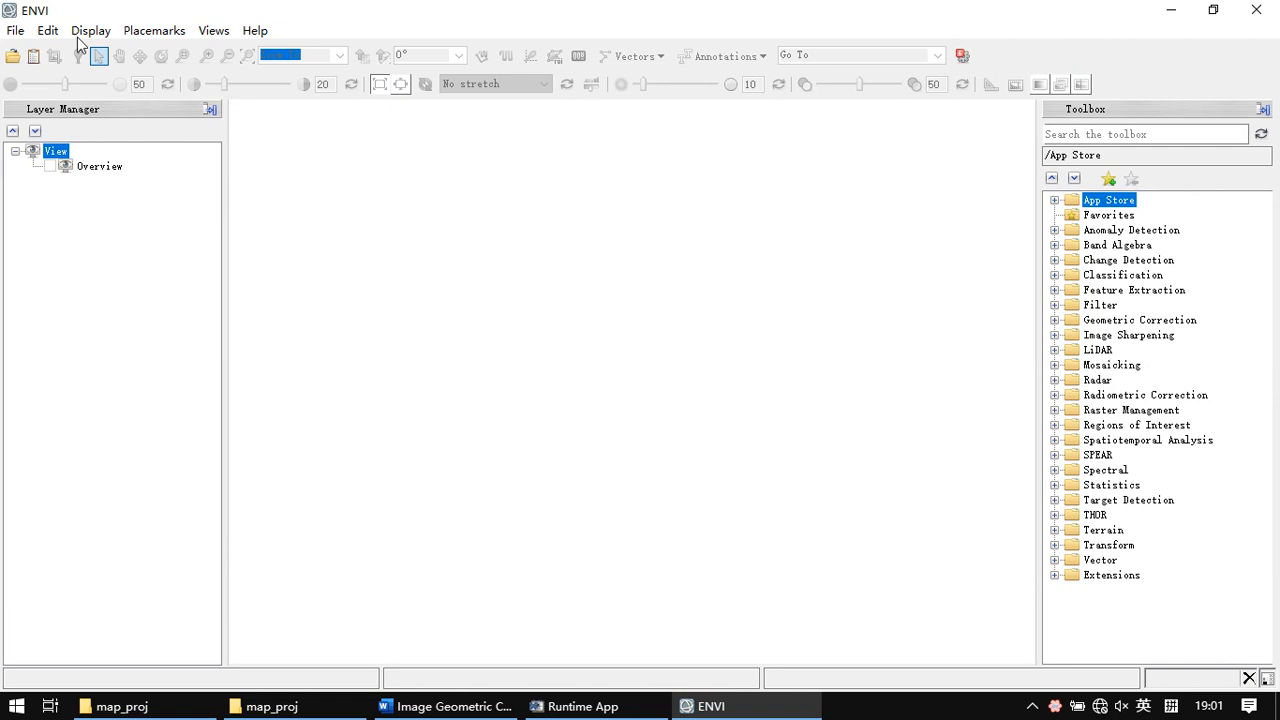
Open taian-drg.tif from the 4 Image to Map folder under RS\data\2 Image Geometric Correction\Data
click(14, 58)
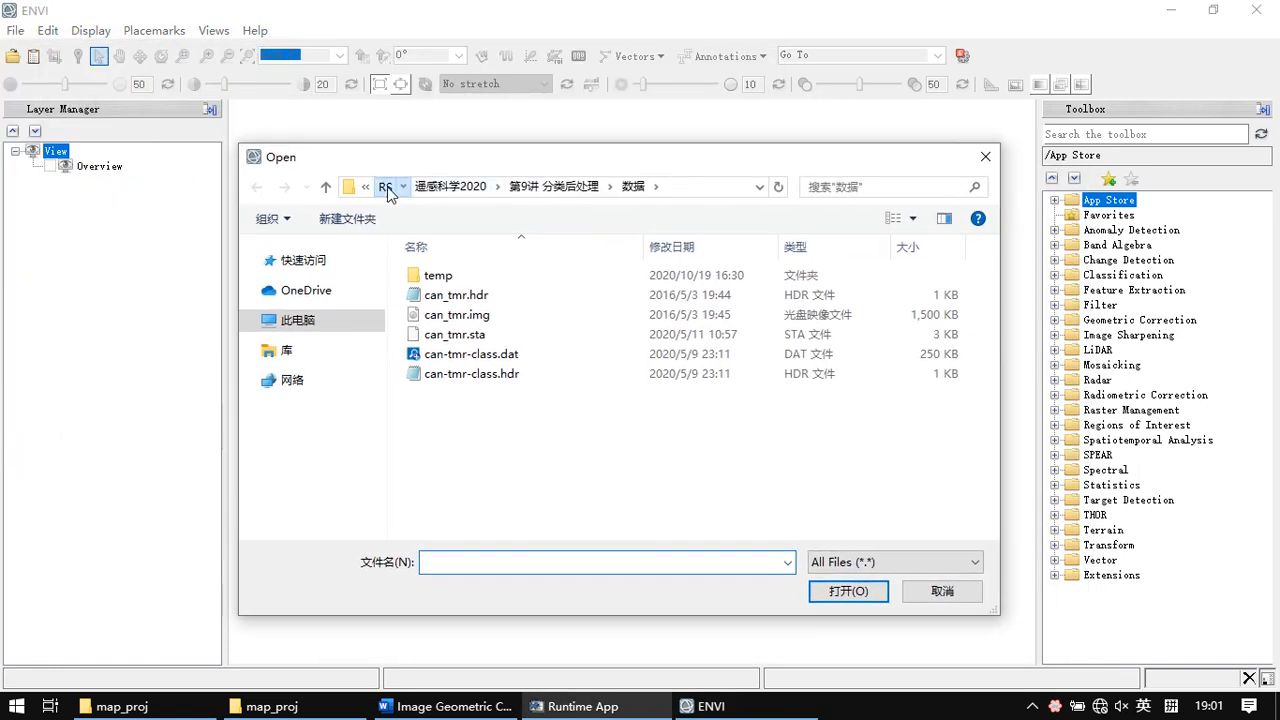
click(384, 186)
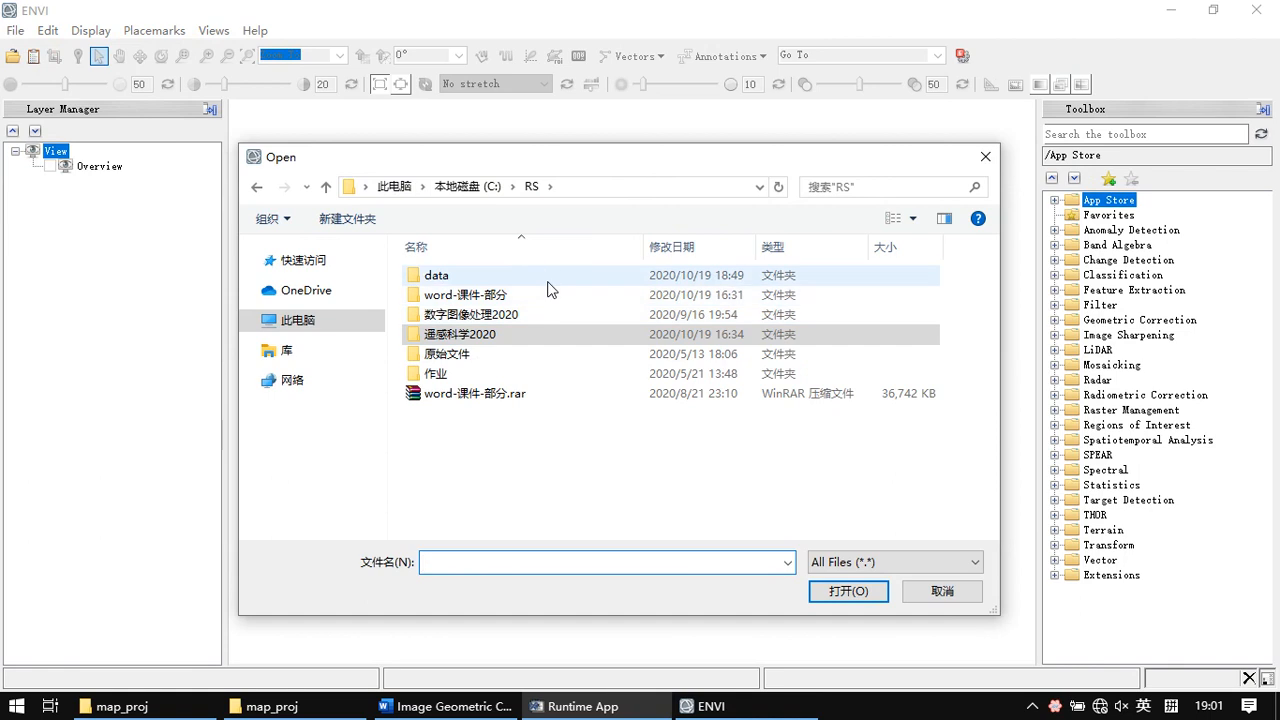
double_click(548, 282)
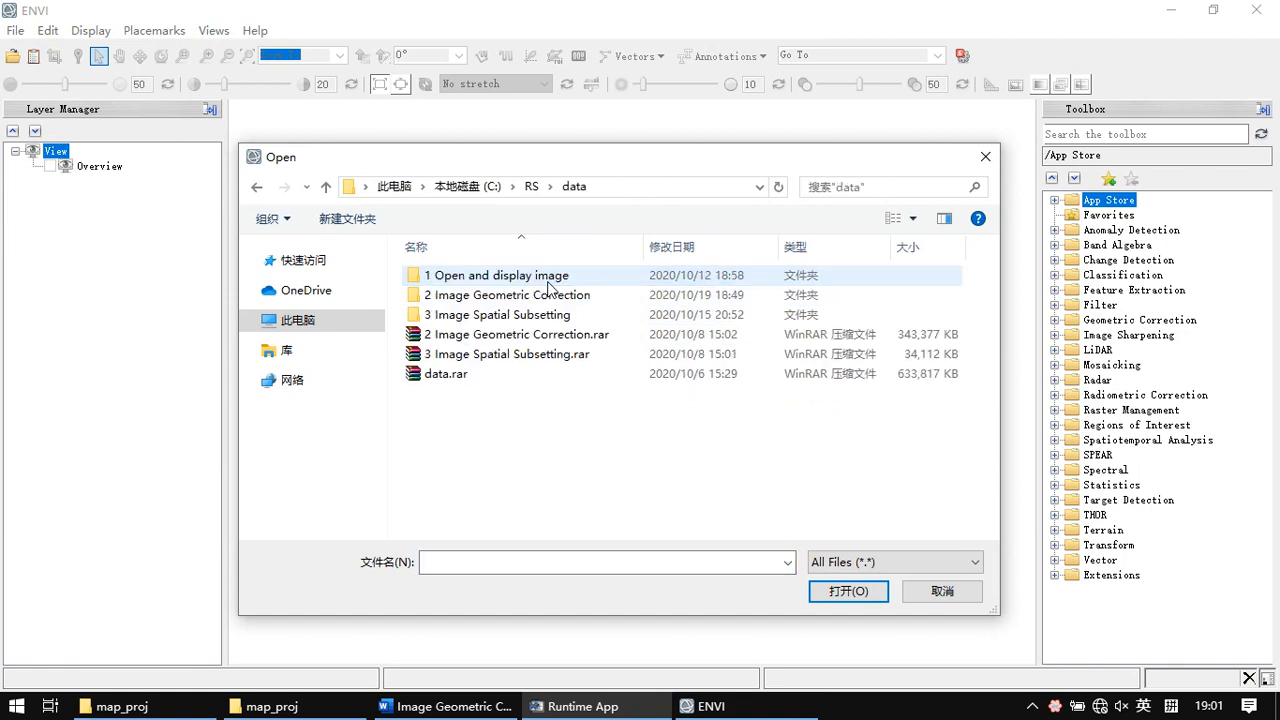
click(483, 313)
click(474, 298)
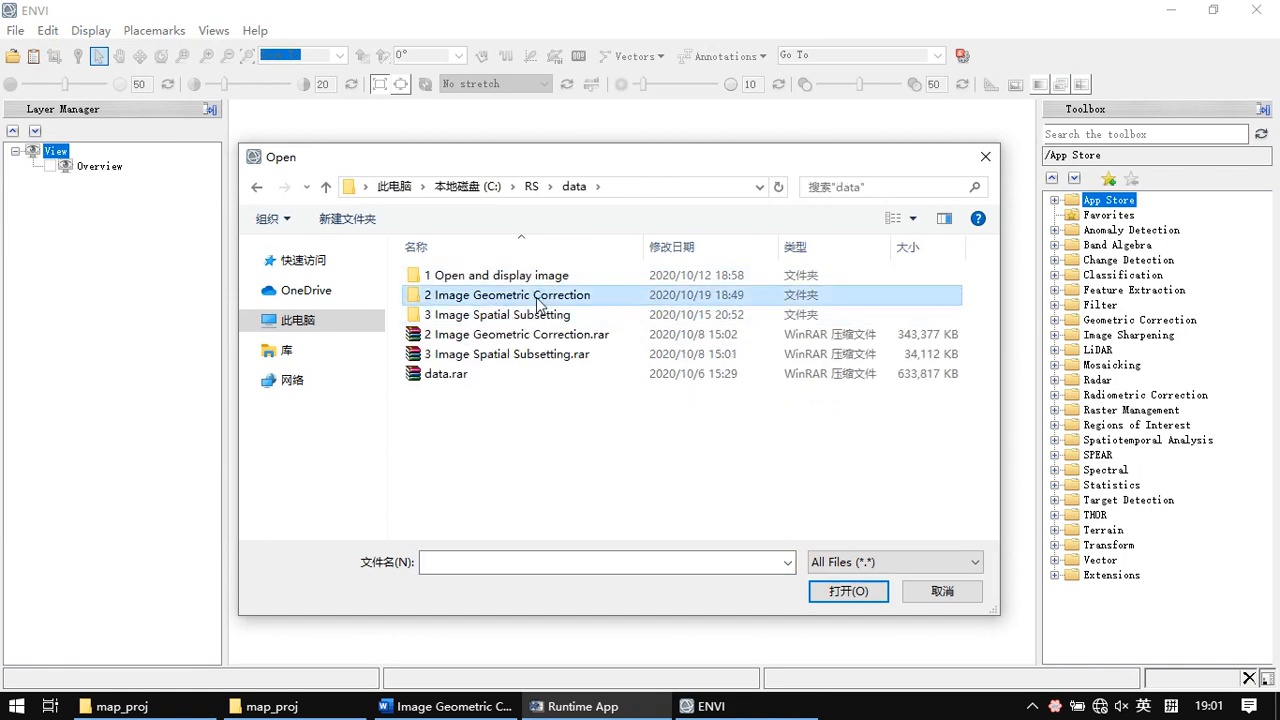
double_click(541, 297)
double_click(531, 279)
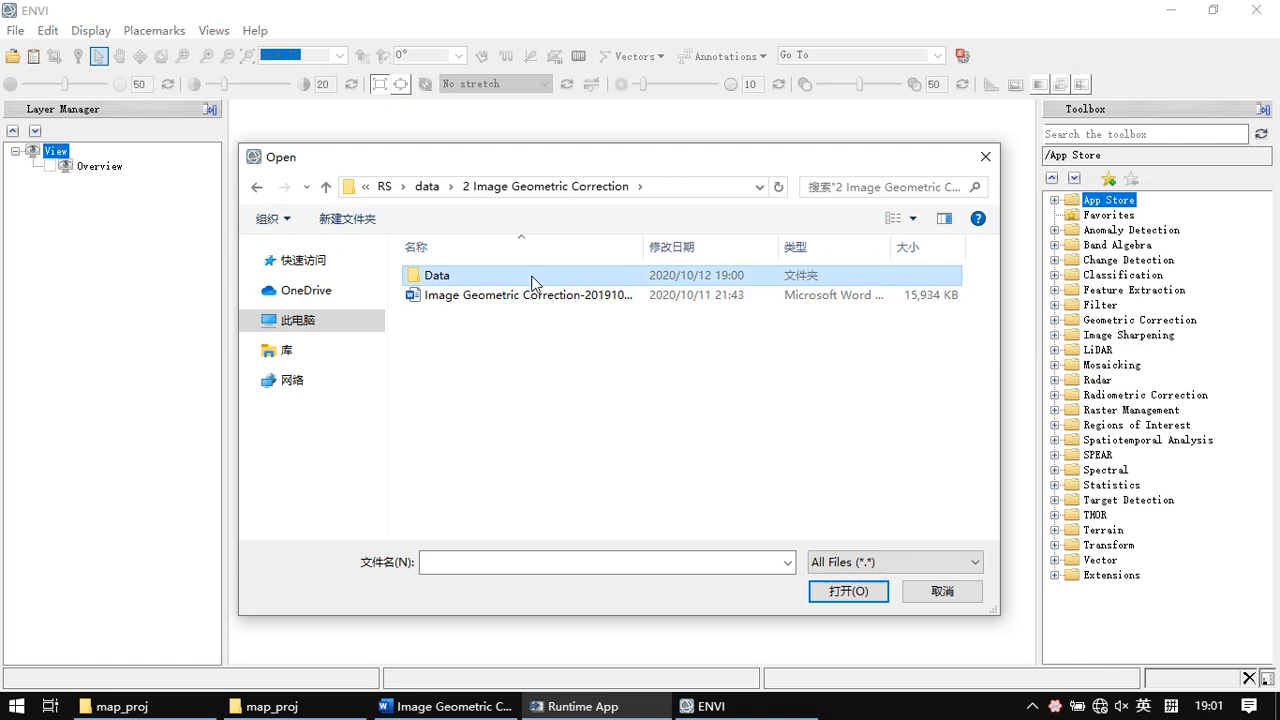
click(490, 342)
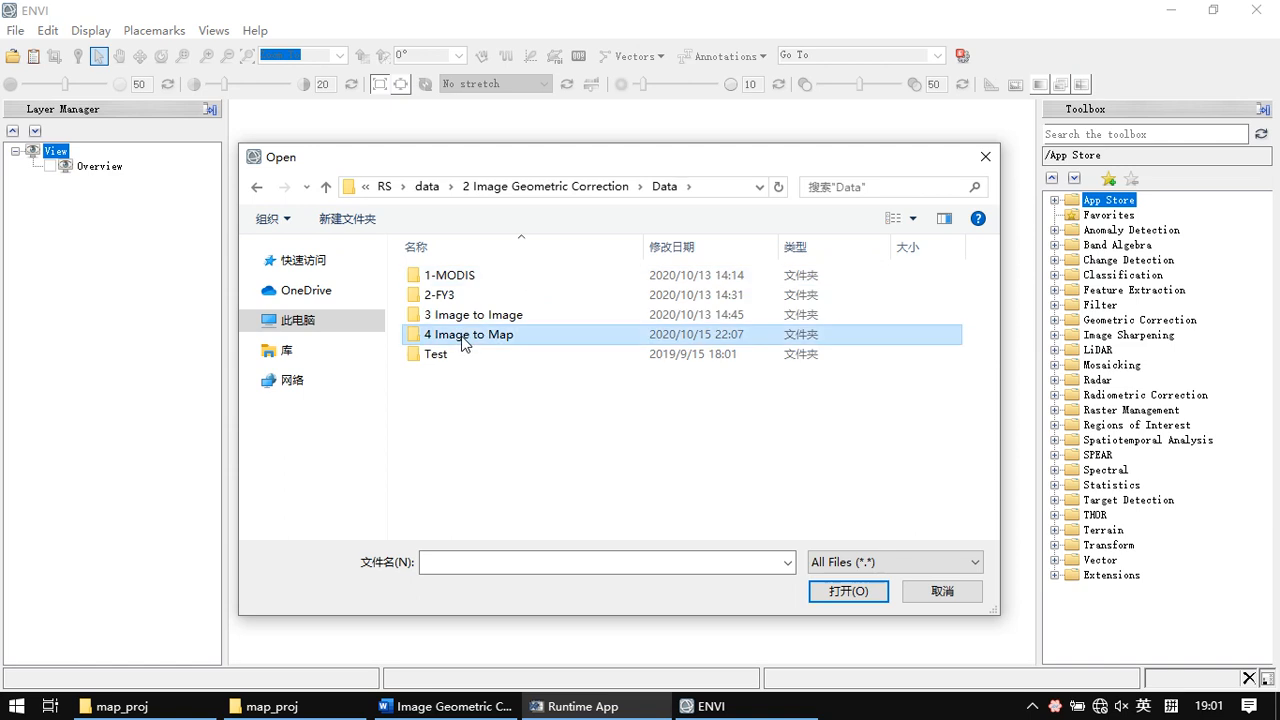
double_click(468, 344)
click(500, 337)
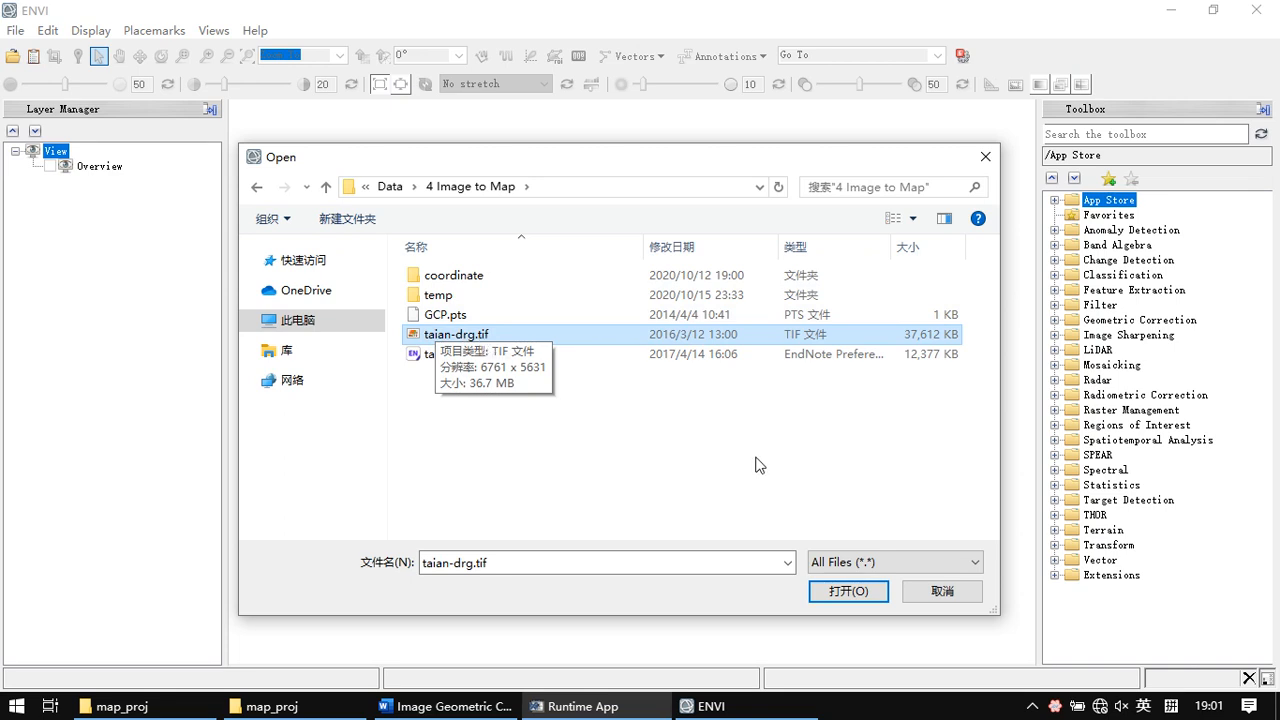
click(846, 592)
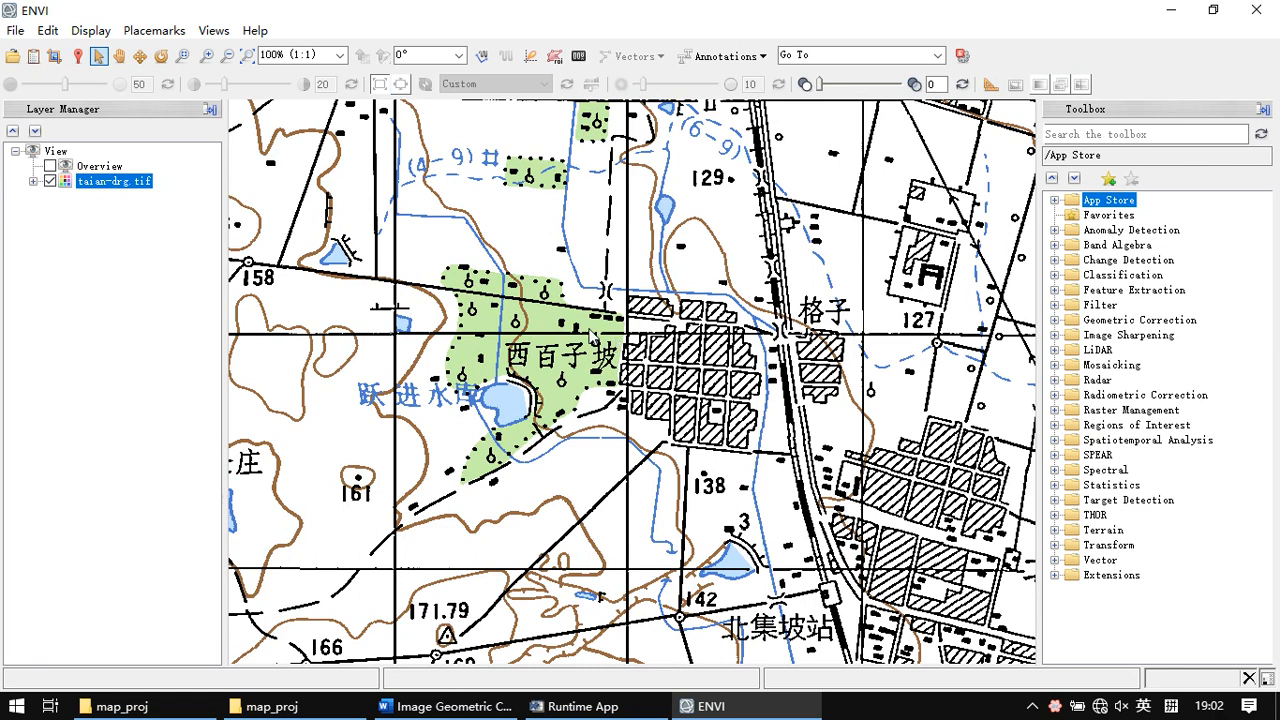
Review the file information of taian-drg.tif in the Data Manager, then close it
click(35, 58)
drag(312, 184, 309, 157)
click(243, 402)
drag(316, 473, 244, 435)
click(272, 486)
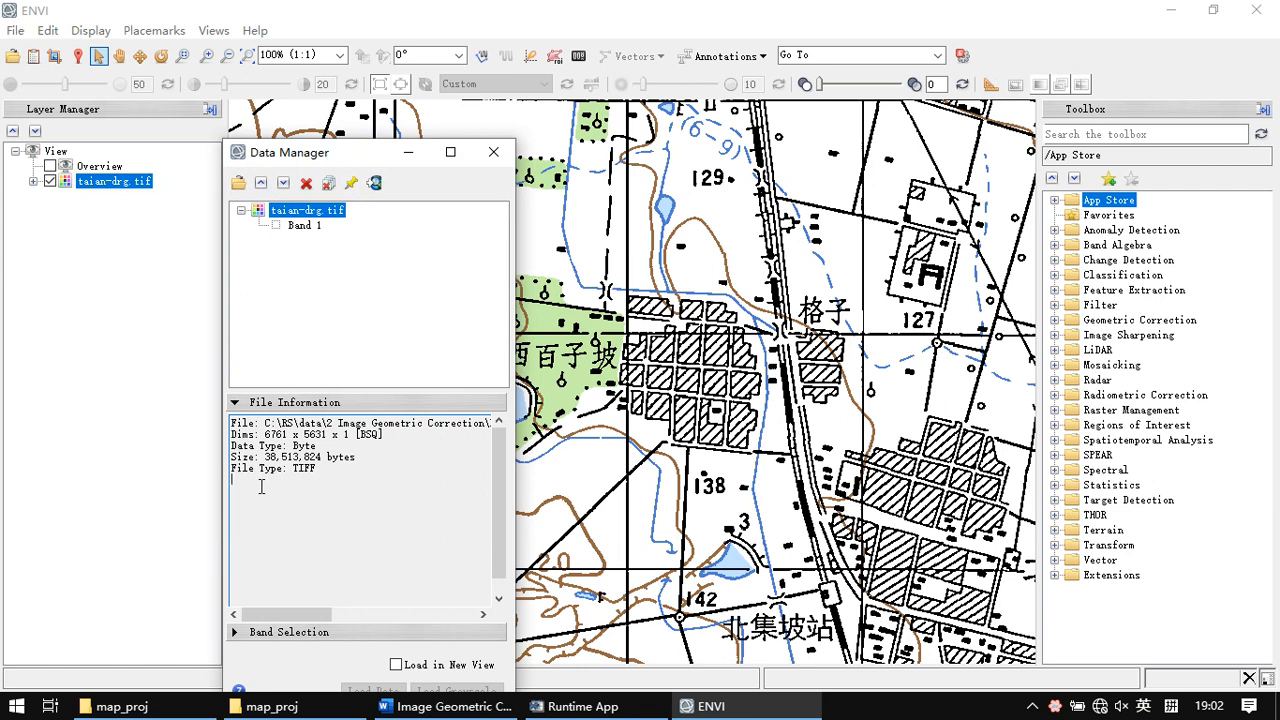
drag(349, 158, 358, 112)
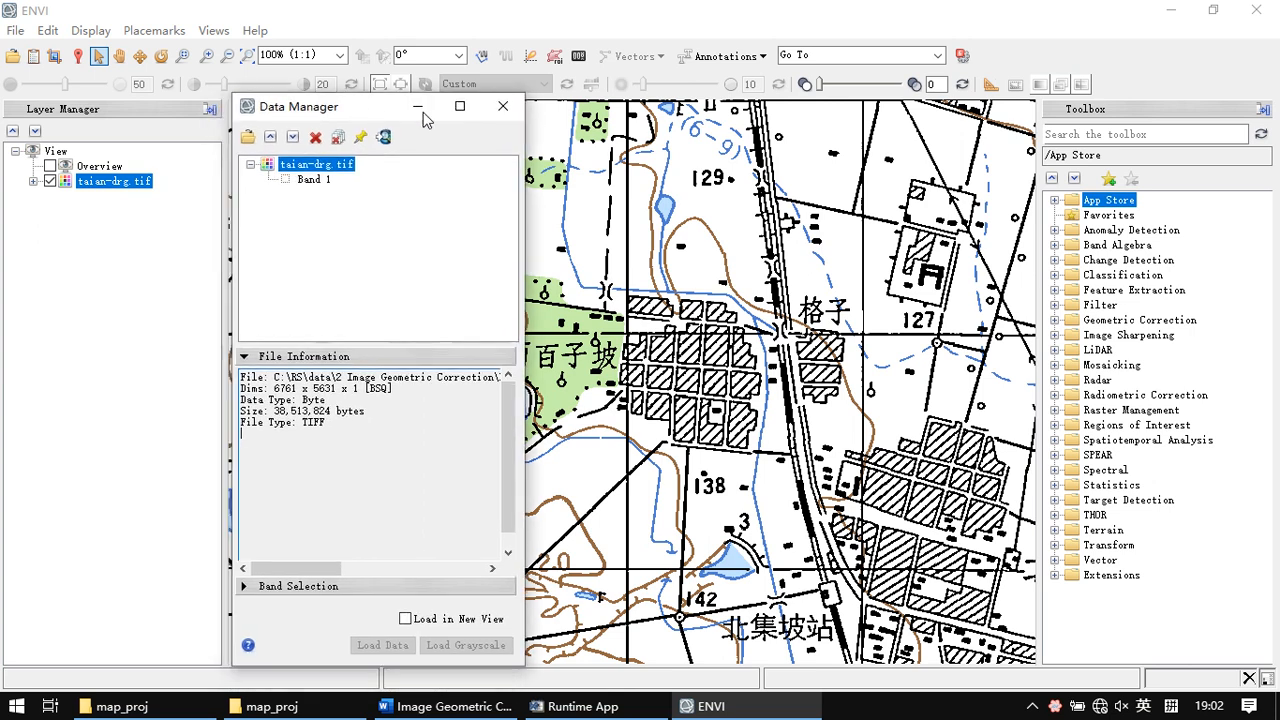
click(497, 108)
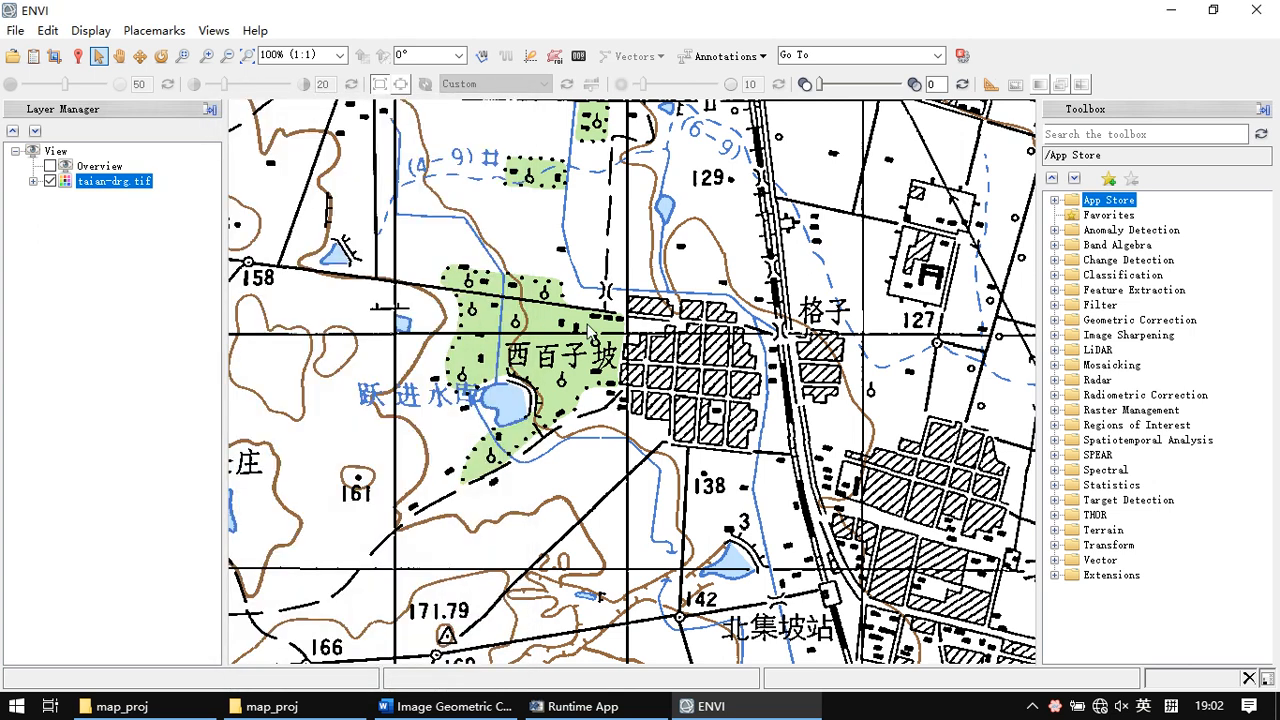
Widen the Toolbox and start Registration: Image to Map from the Geometric Correction Registration tools
scroll(589, 331, down, 5)
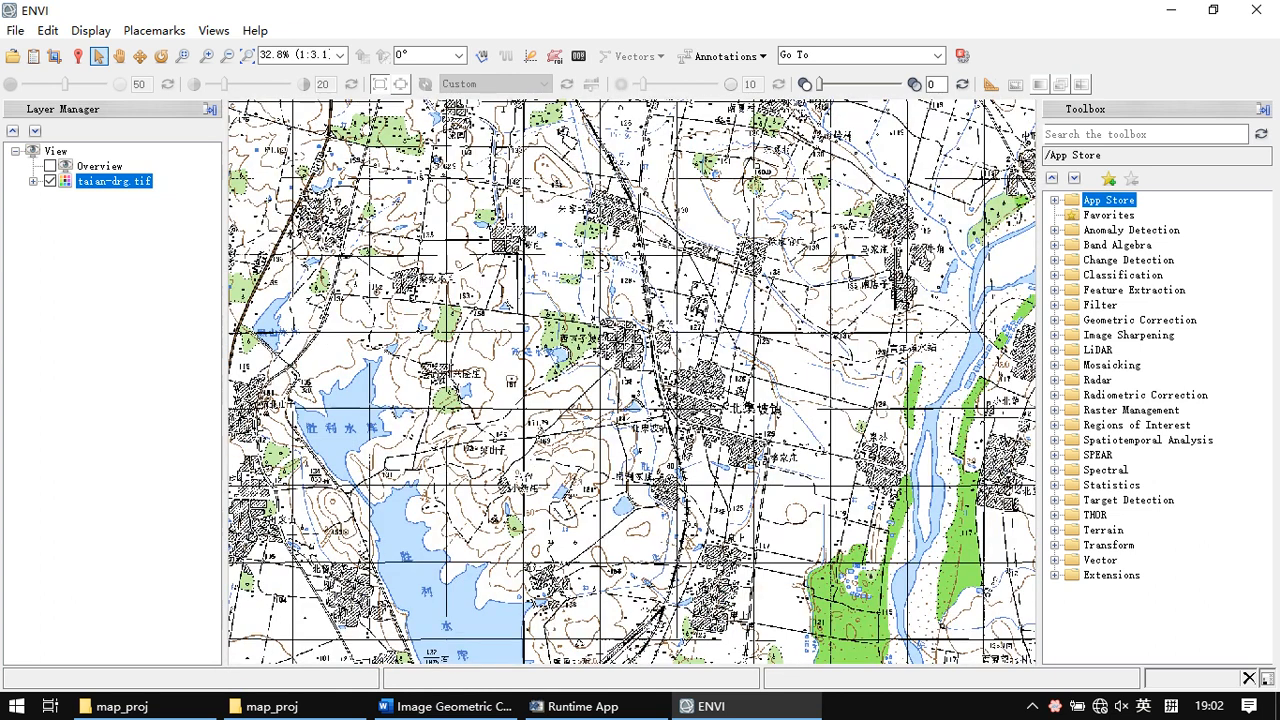
scroll(600, 315, down, 1)
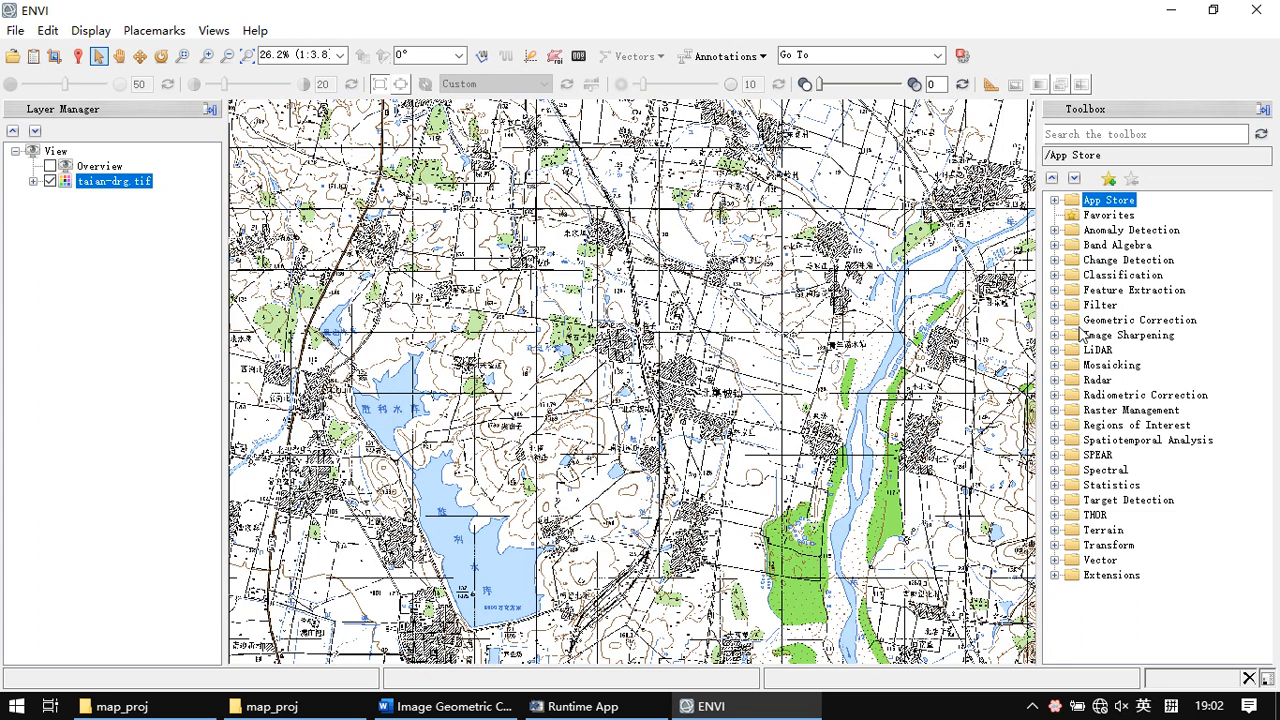
click(1056, 320)
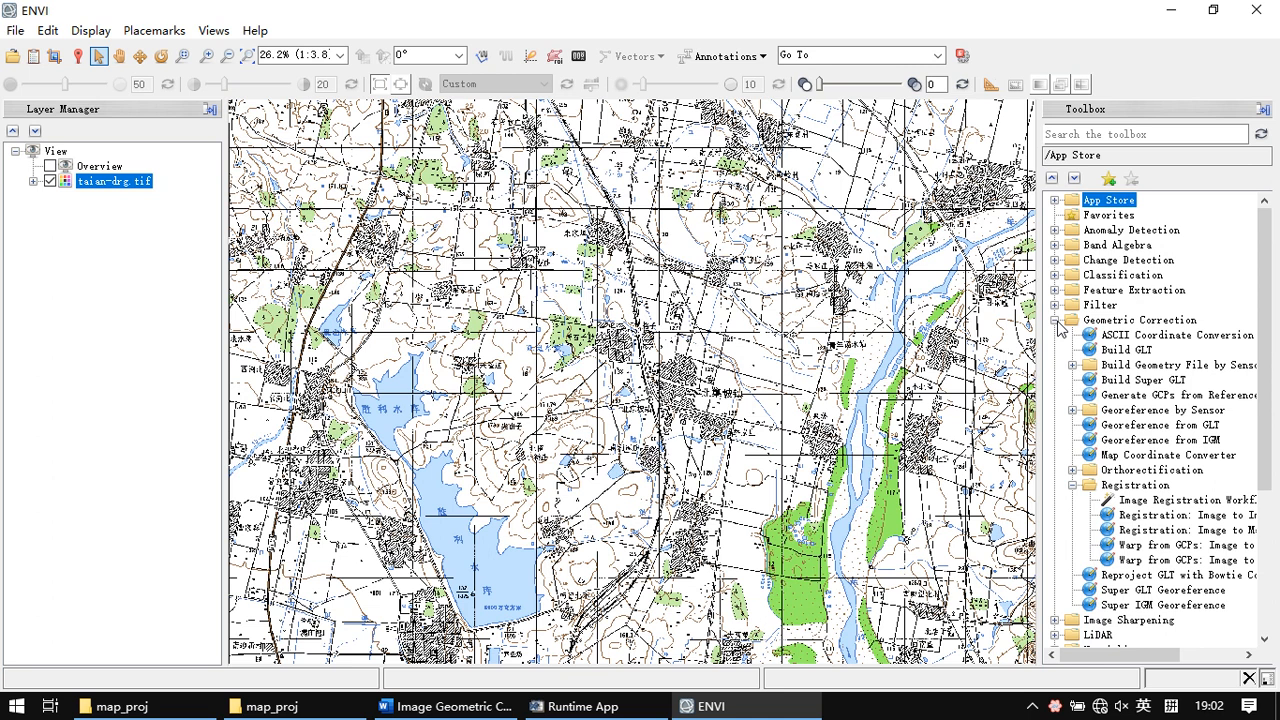
click(1126, 487)
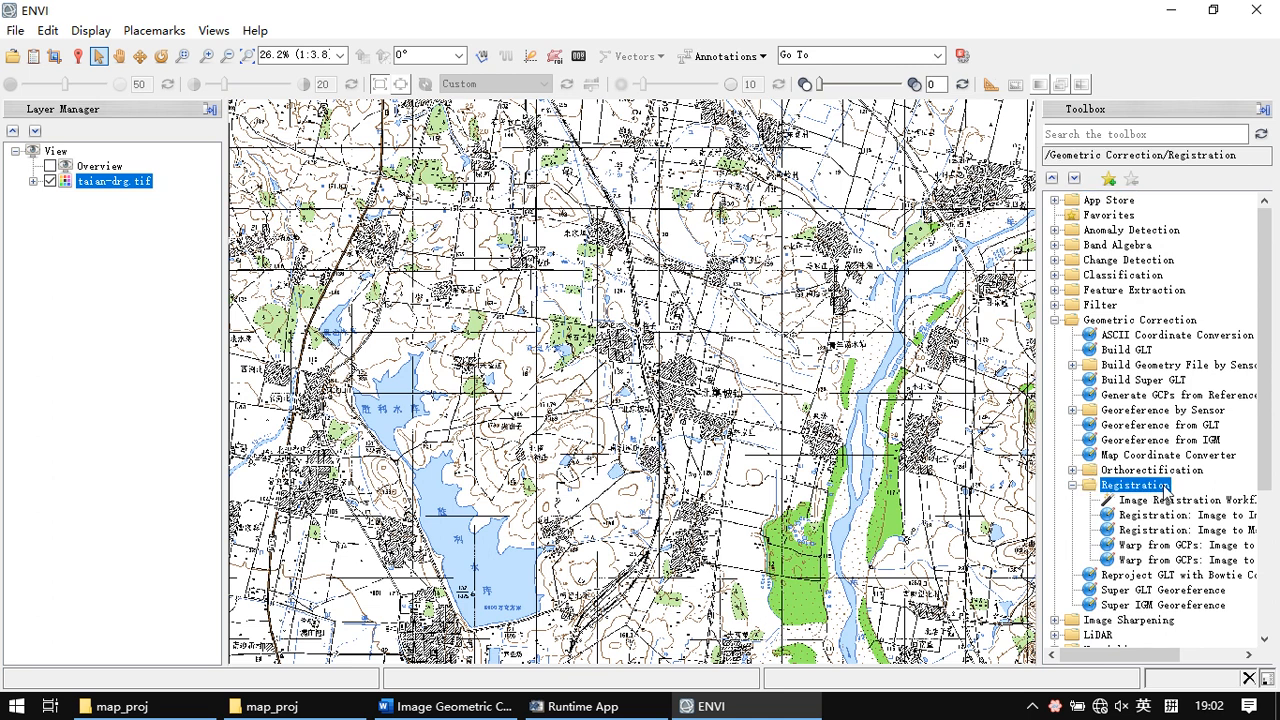
scroll(1165, 490, down, 1)
drag(1039, 475, 1005, 475)
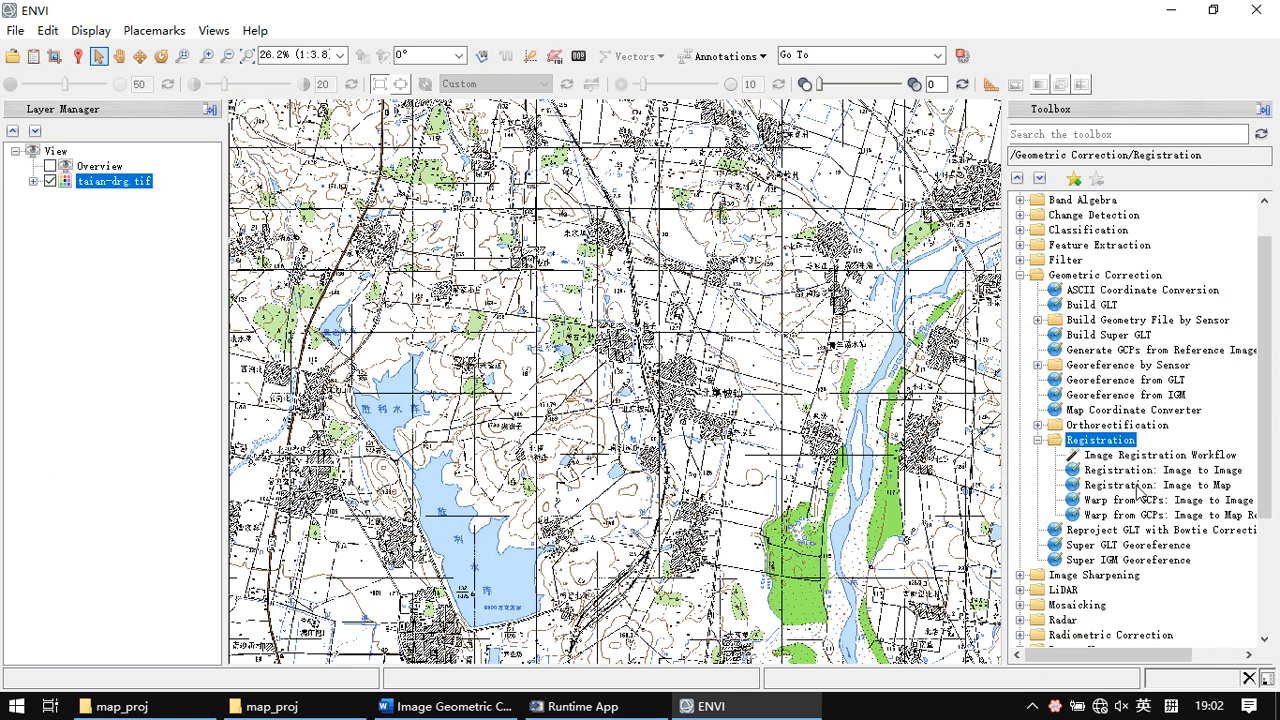
click(1140, 488)
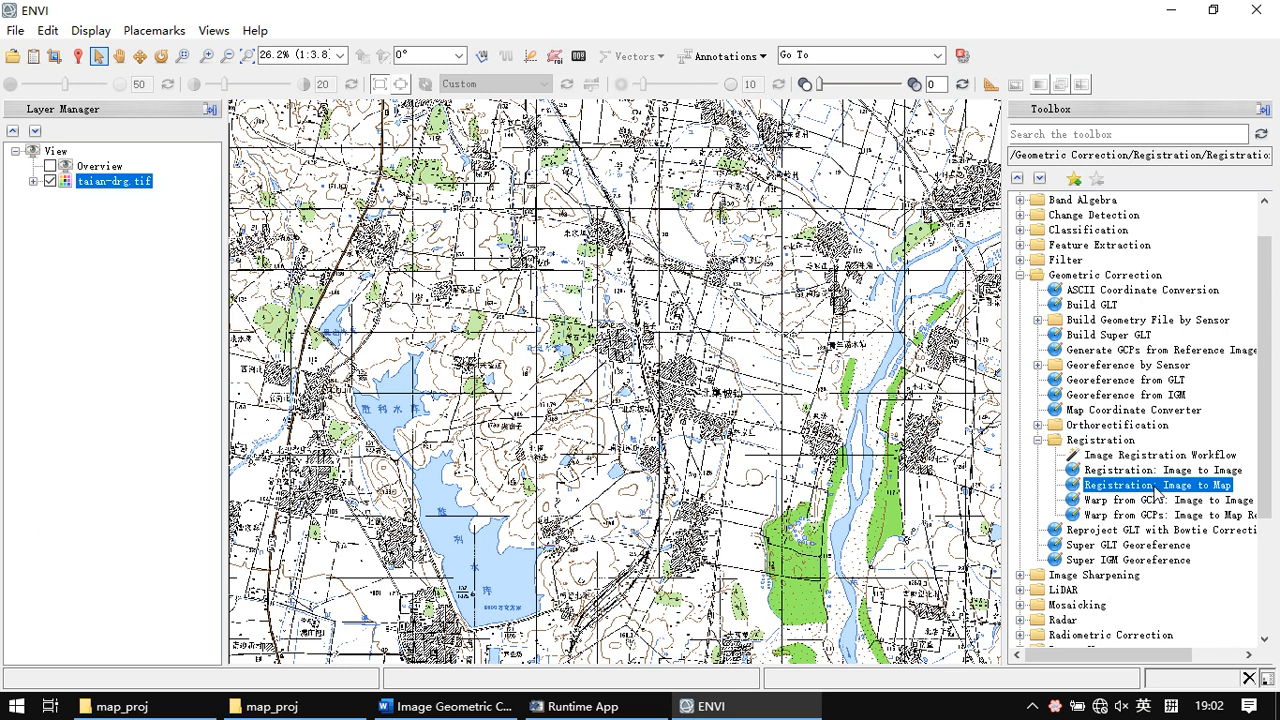
double_click(1155, 488)
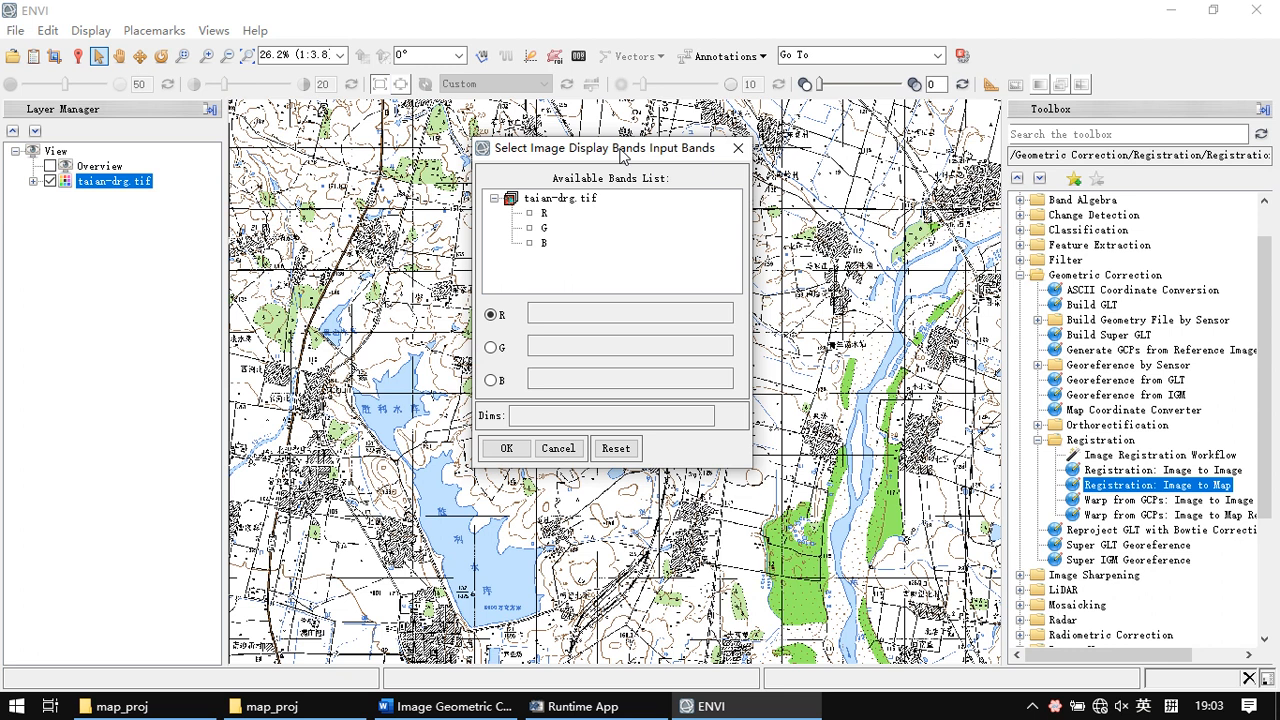
Assign the R, G and B bands of taian-drg.tif as the red, green and blue display bands and accept
click(543, 214)
click(543, 228)
click(541, 243)
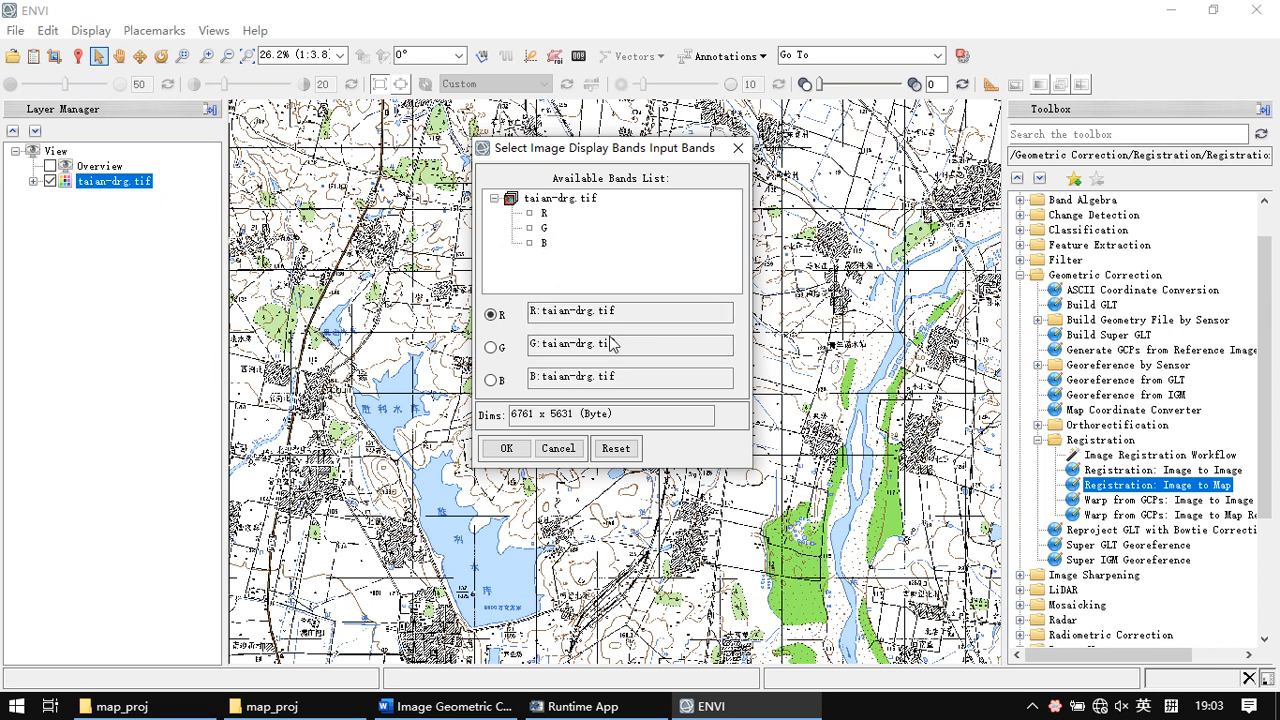
click(507, 449)
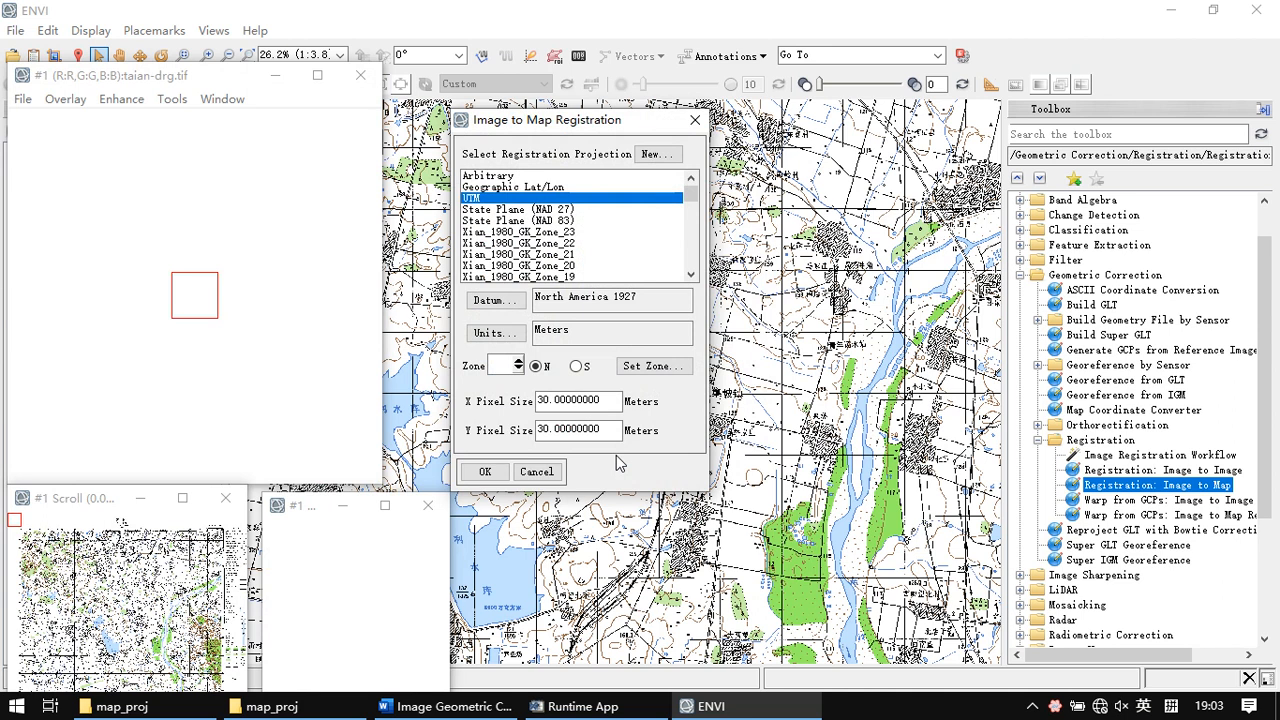
Choose Beijing_1954_GK_Zone_20 as the registration projection
drag(561, 120, 557, 101)
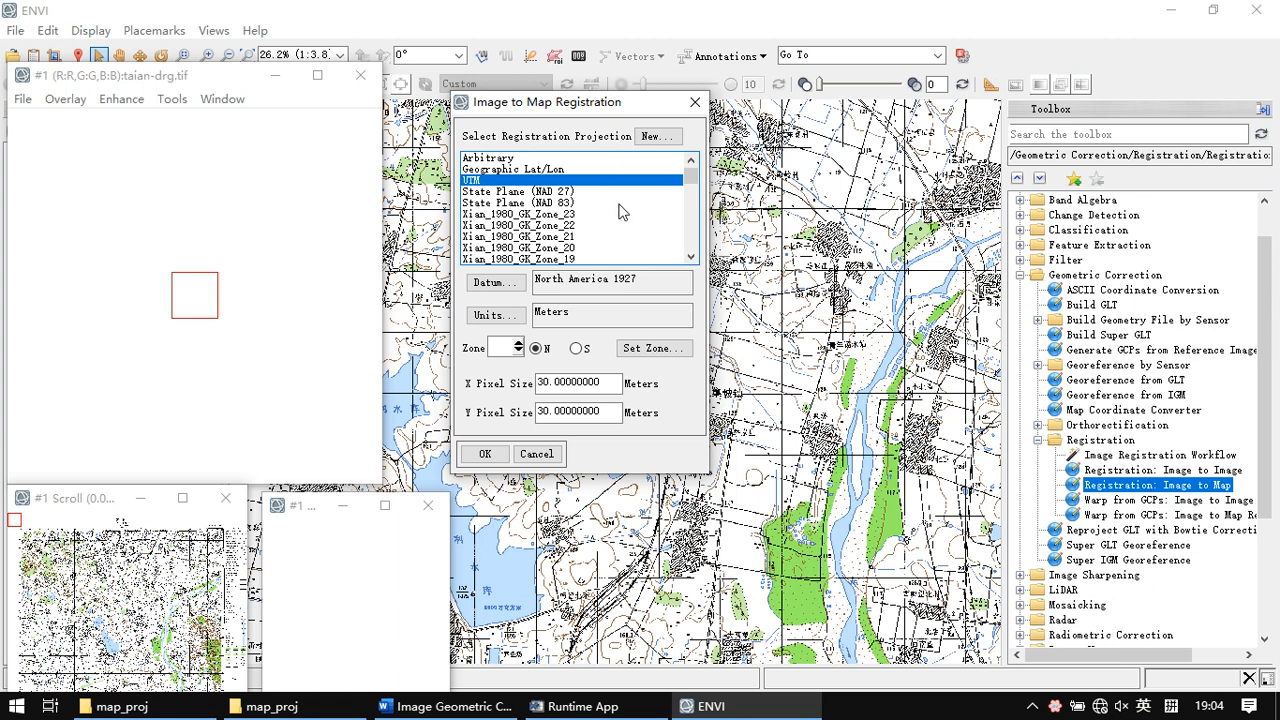
scroll(622, 210, down, 8)
scroll(620, 212, down, 15)
scroll(622, 212, down, 2)
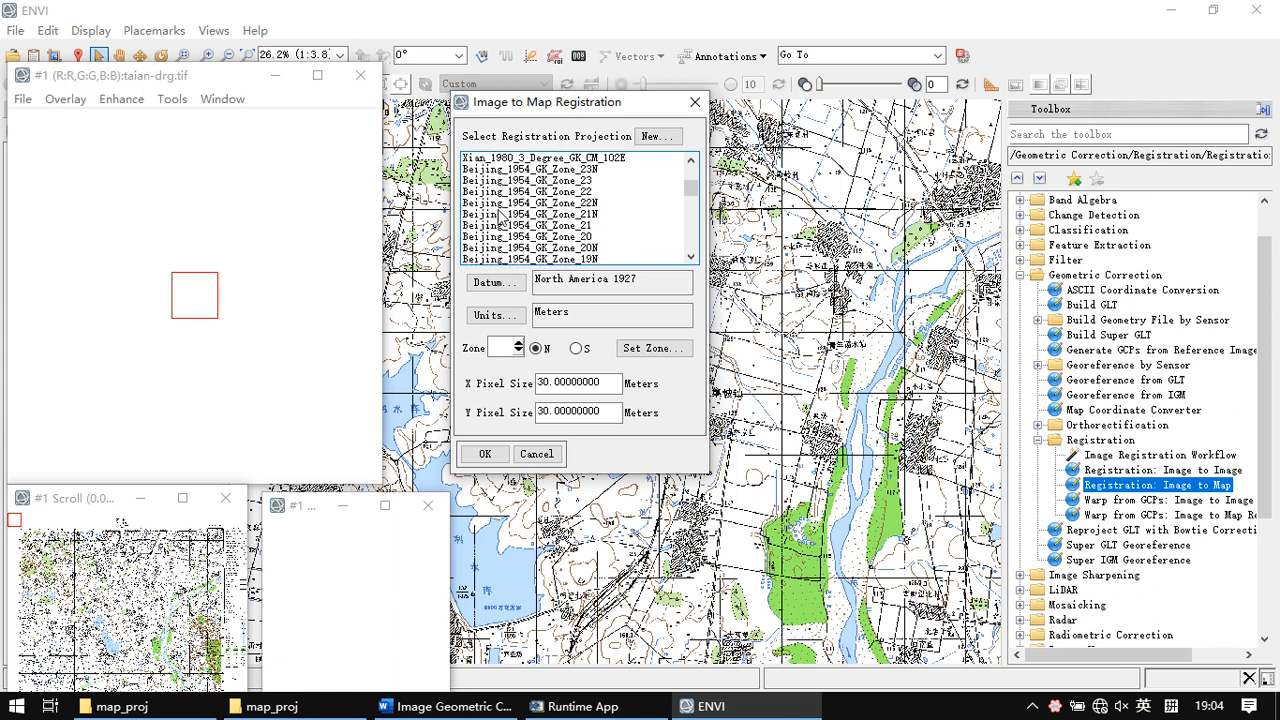
click(505, 214)
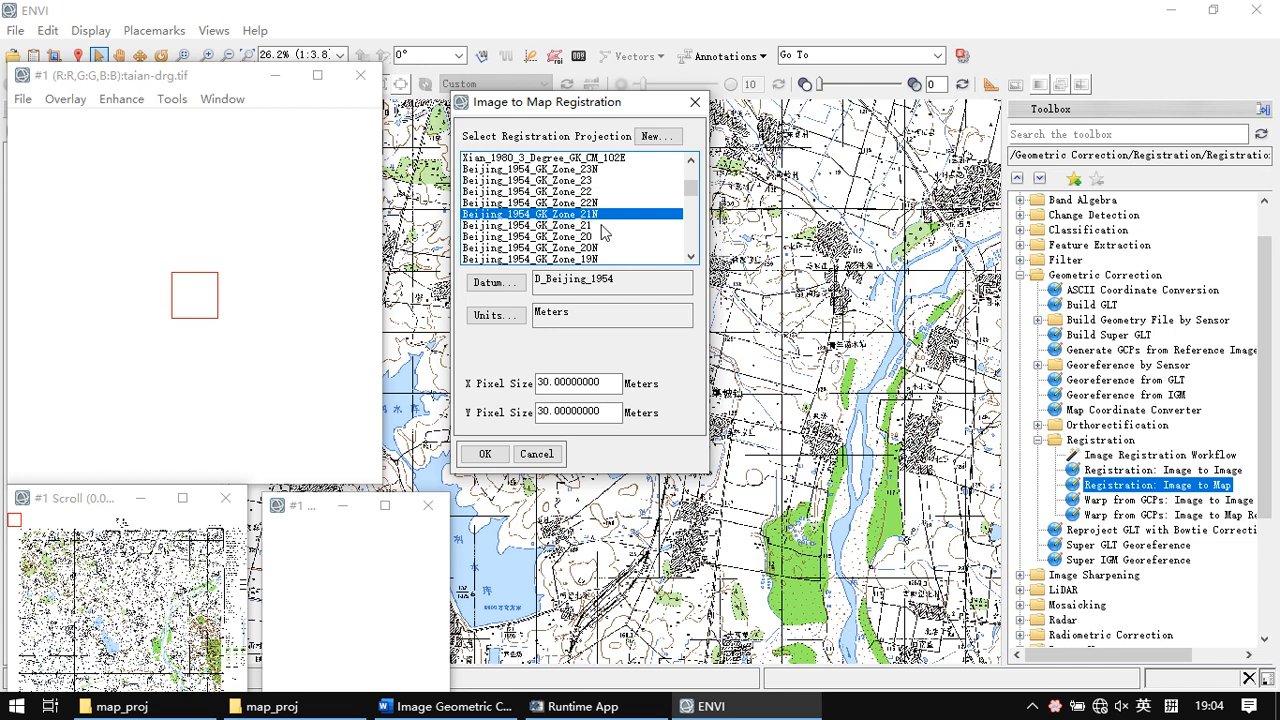
click(576, 237)
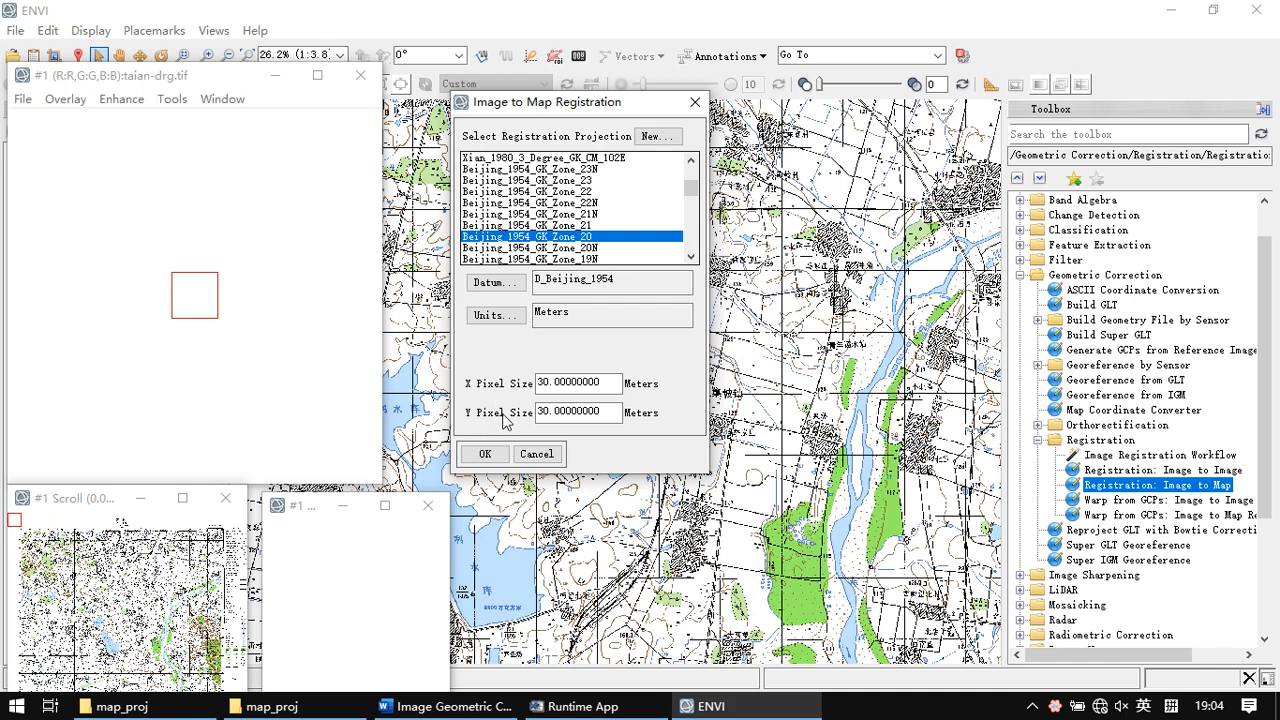
Set both the X and Y pixel size to 4 meters and accept the registration settings
drag(550, 383, 531, 391)
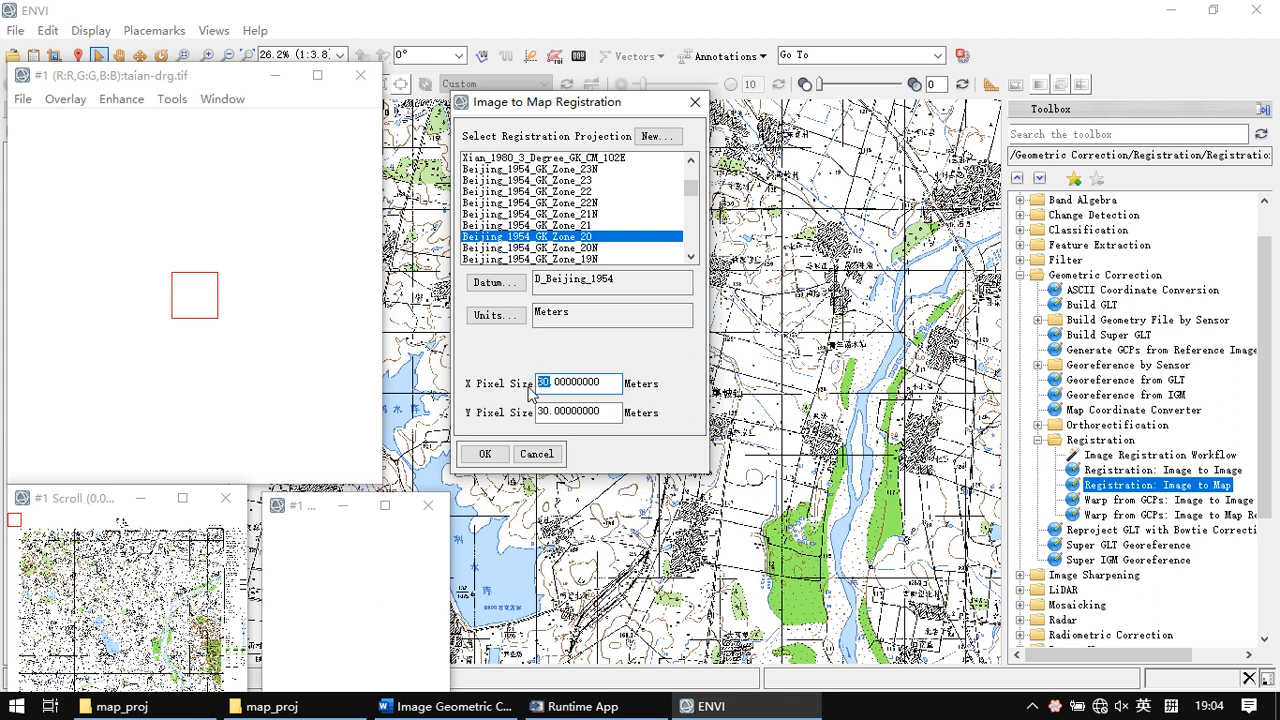
text(4)
drag(552, 412, 531, 414)
text(4)
click(603, 385)
click(603, 411)
drag(605, 384, 526, 384)
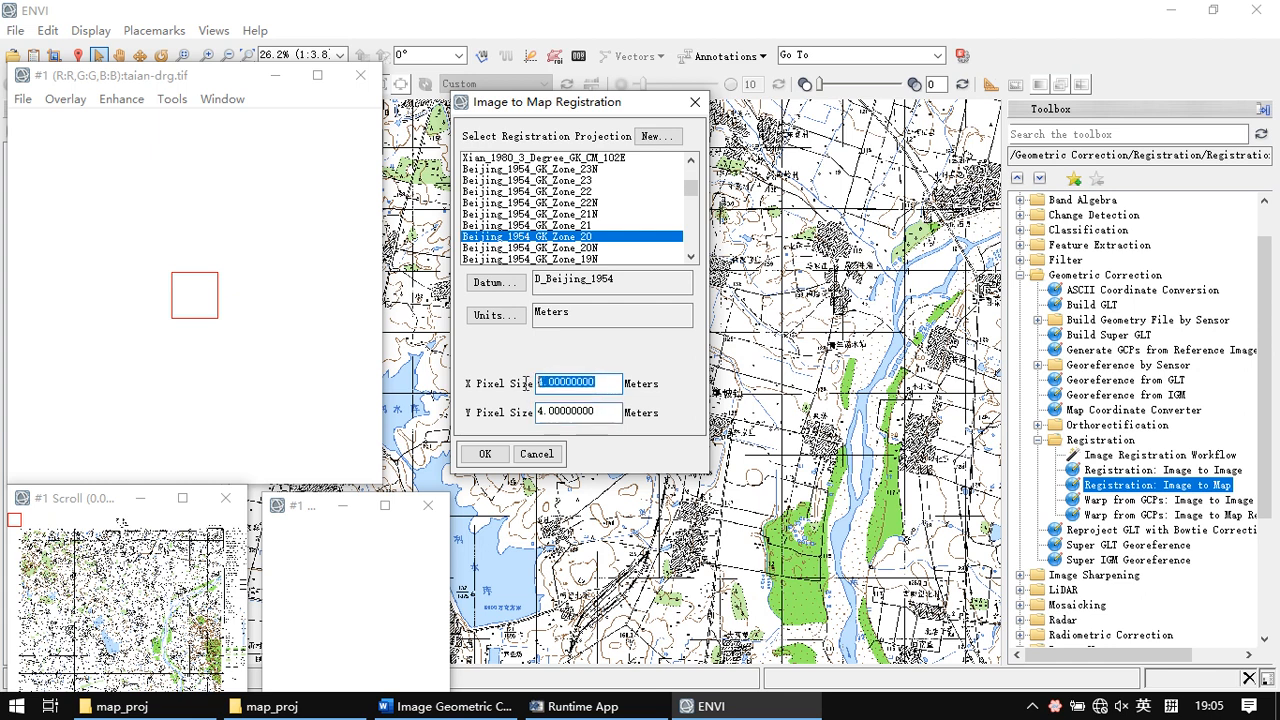
click(591, 410)
drag(600, 411, 524, 408)
click(607, 411)
click(486, 455)
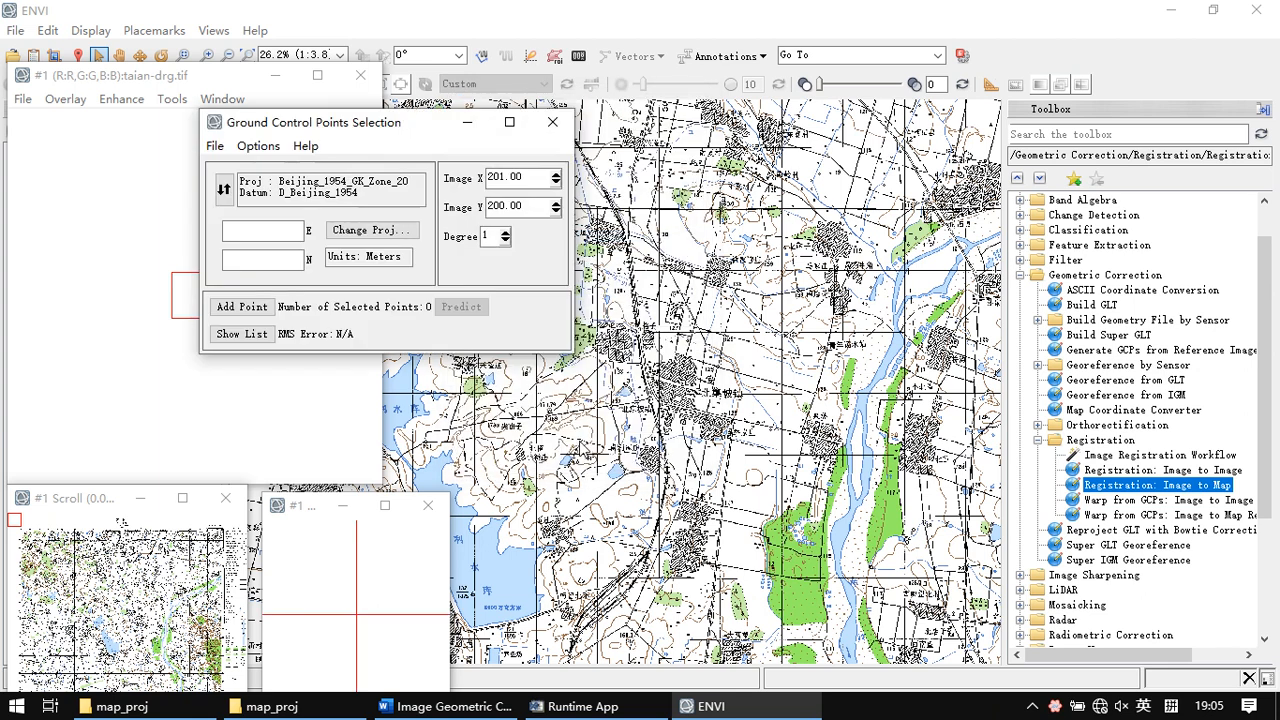
Place the crosshair on the intersection of grid lines 20501 and 4003 near the map's northwest corner, at image X 627.25, Y 765.50
drag(385, 130, 594, 131)
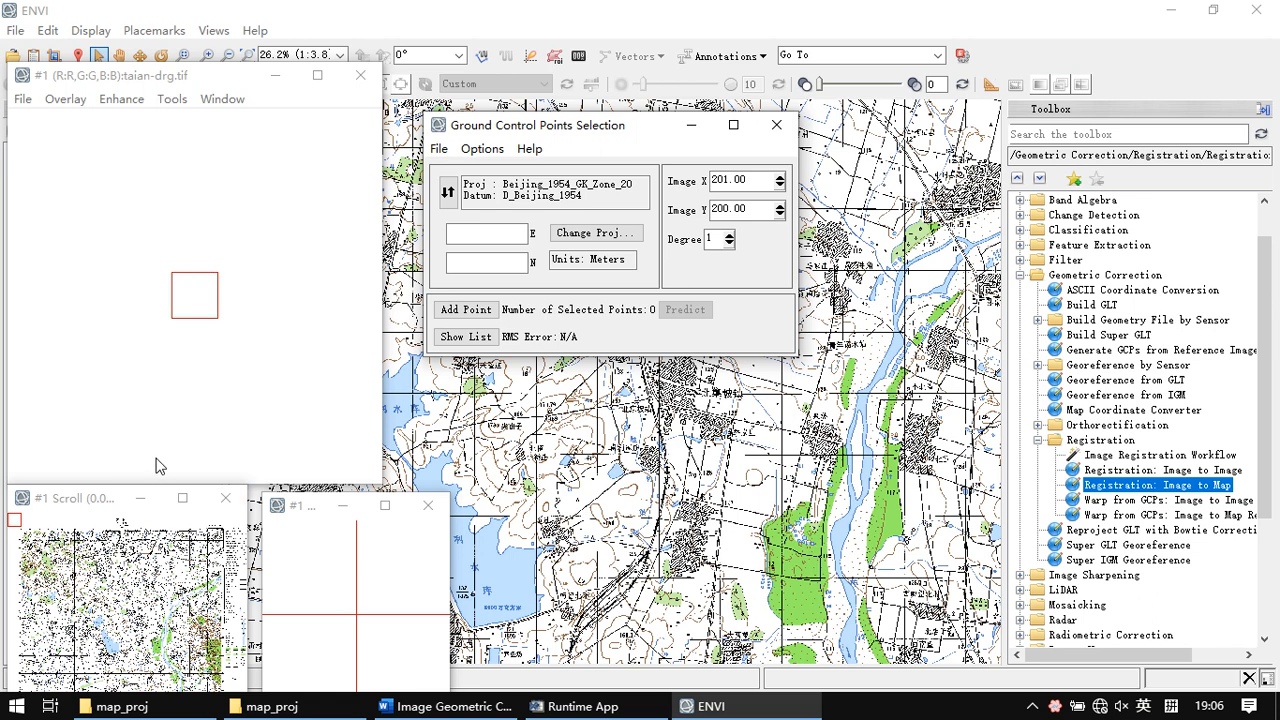
click(17, 522)
drag(17, 522, 21, 531)
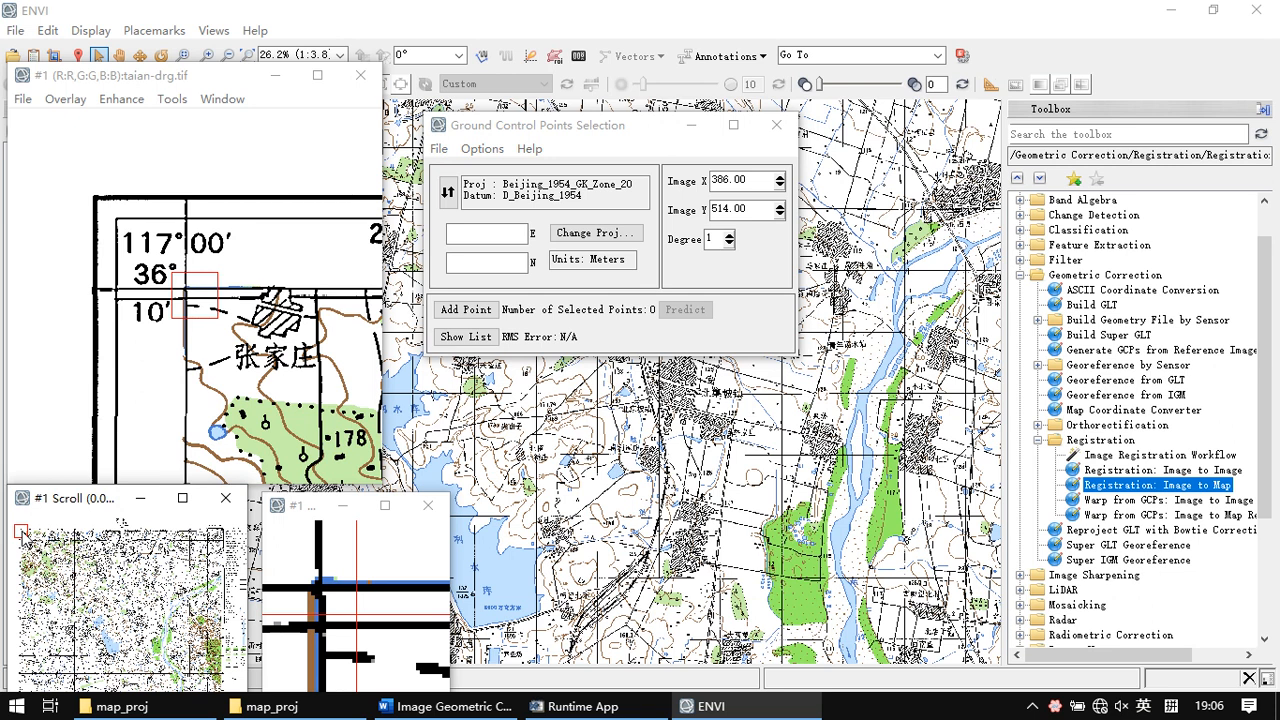
drag(21, 532, 25, 535)
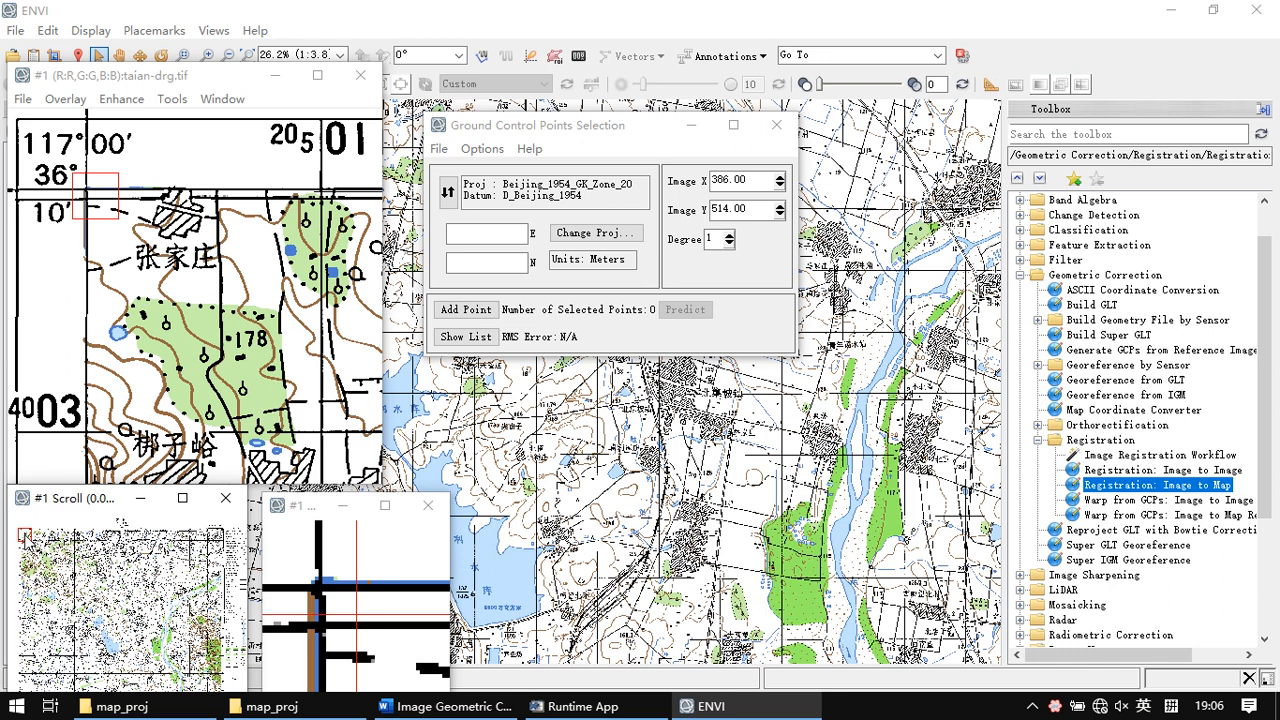
click(322, 432)
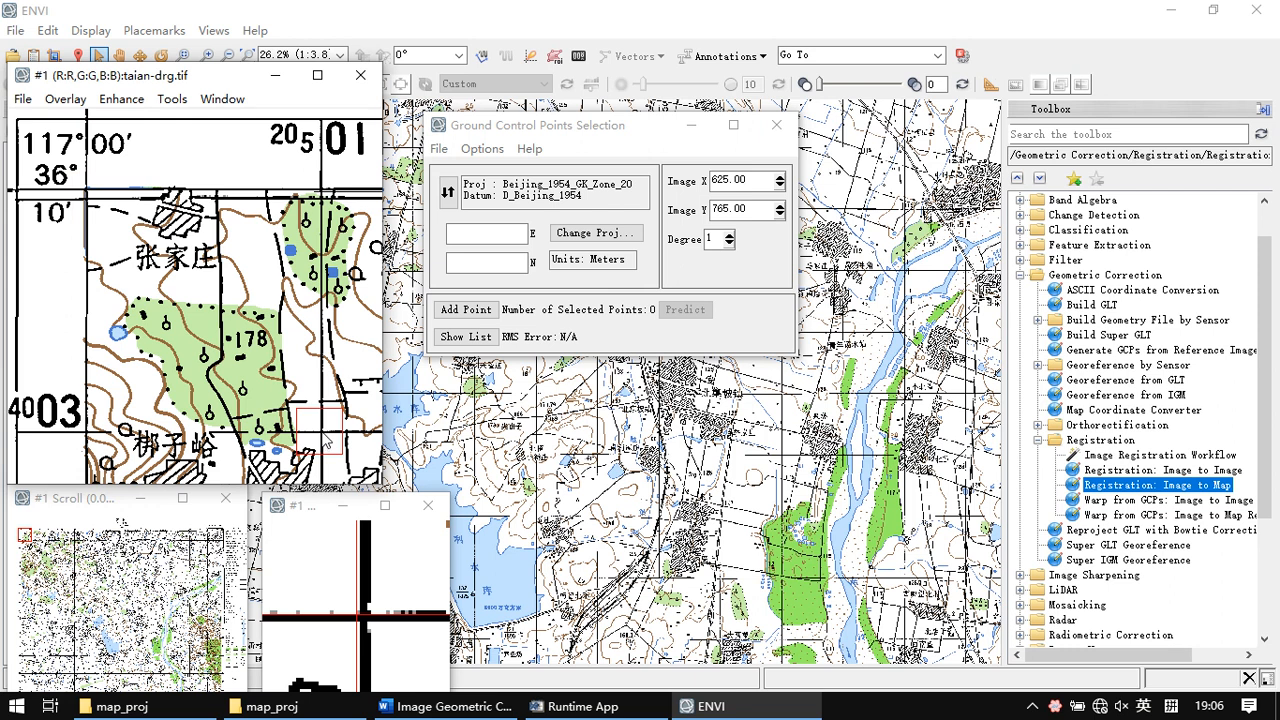
click(368, 616)
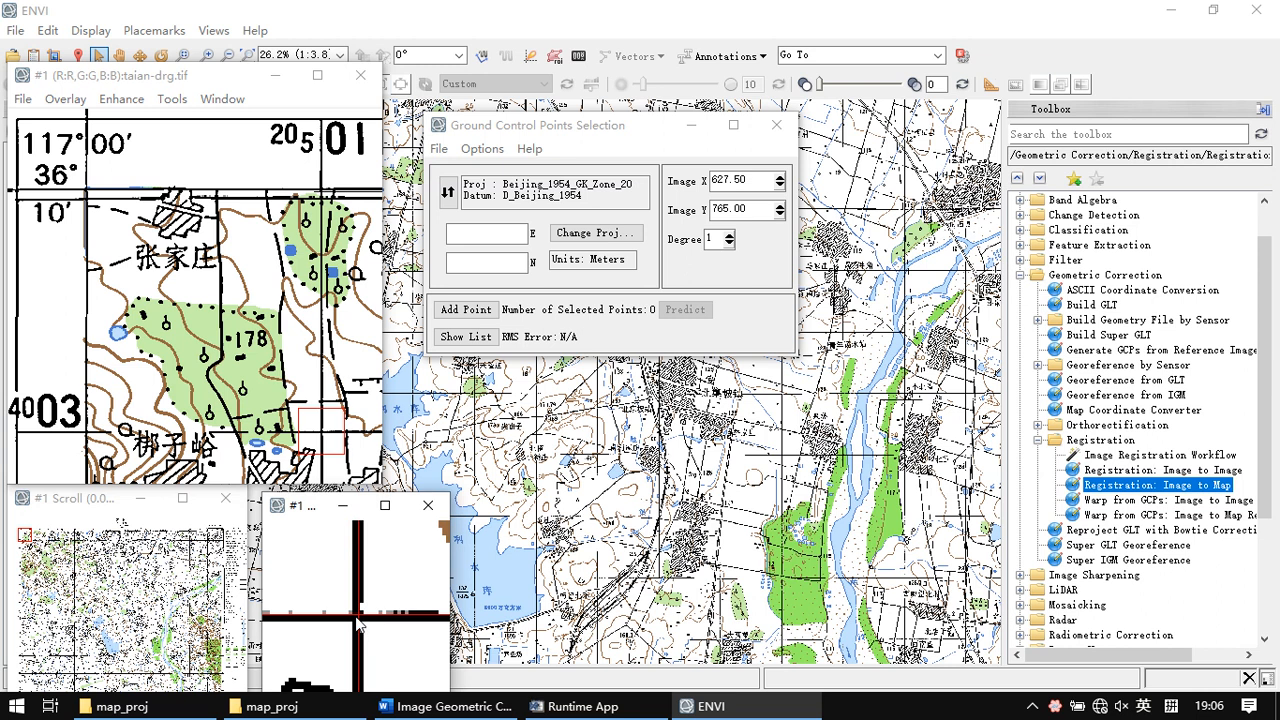
click(357, 619)
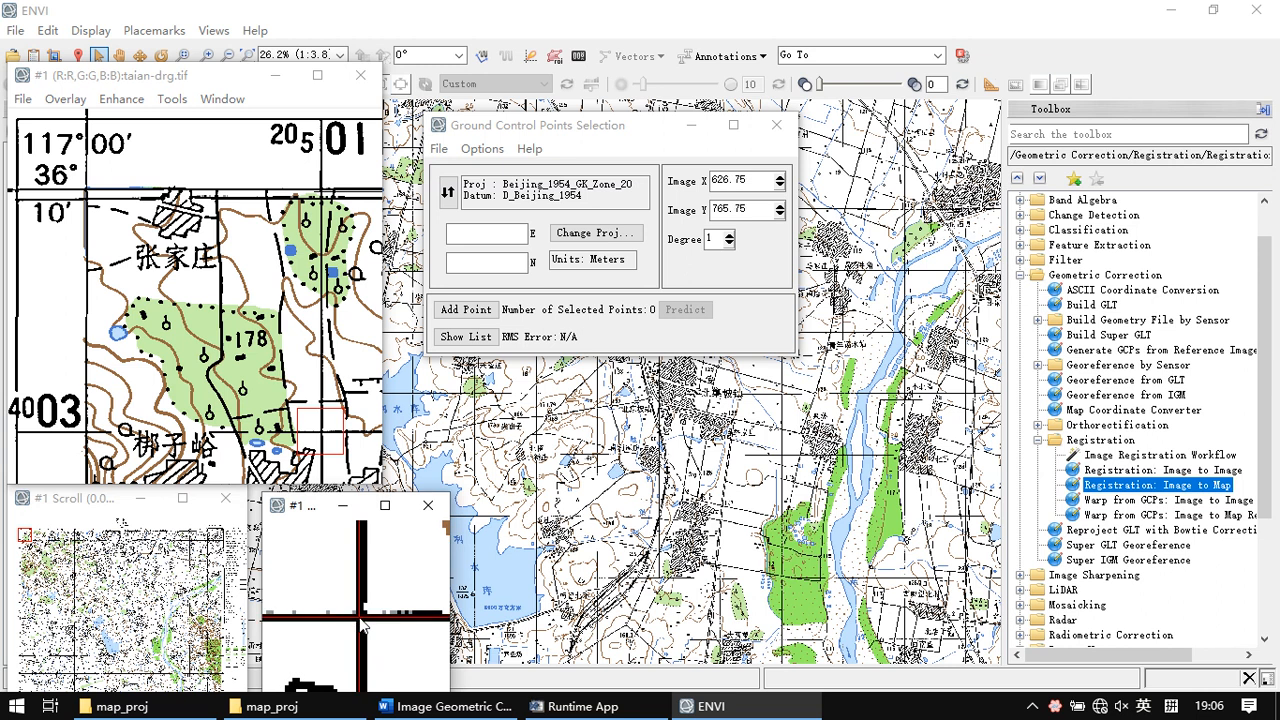
click(362, 624)
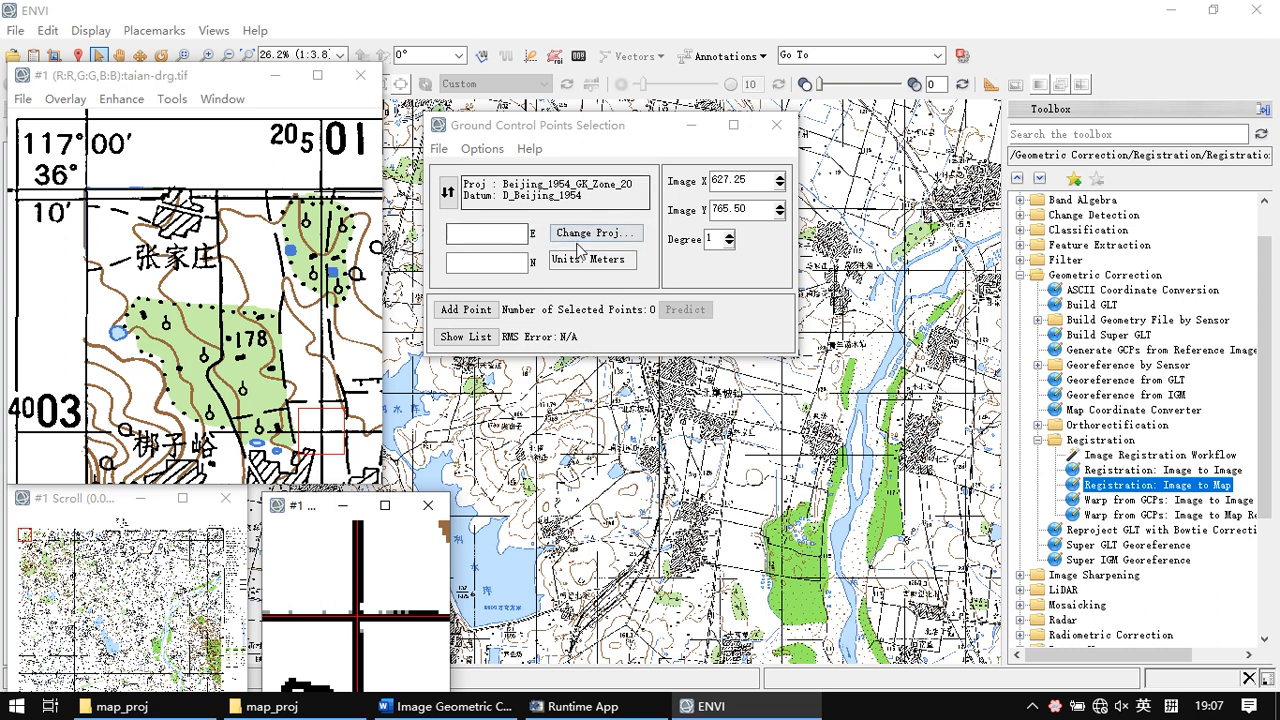
Enter easting 20501000 and northing 4003000 as the map coordinates and add the first ground control point
click(497, 240)
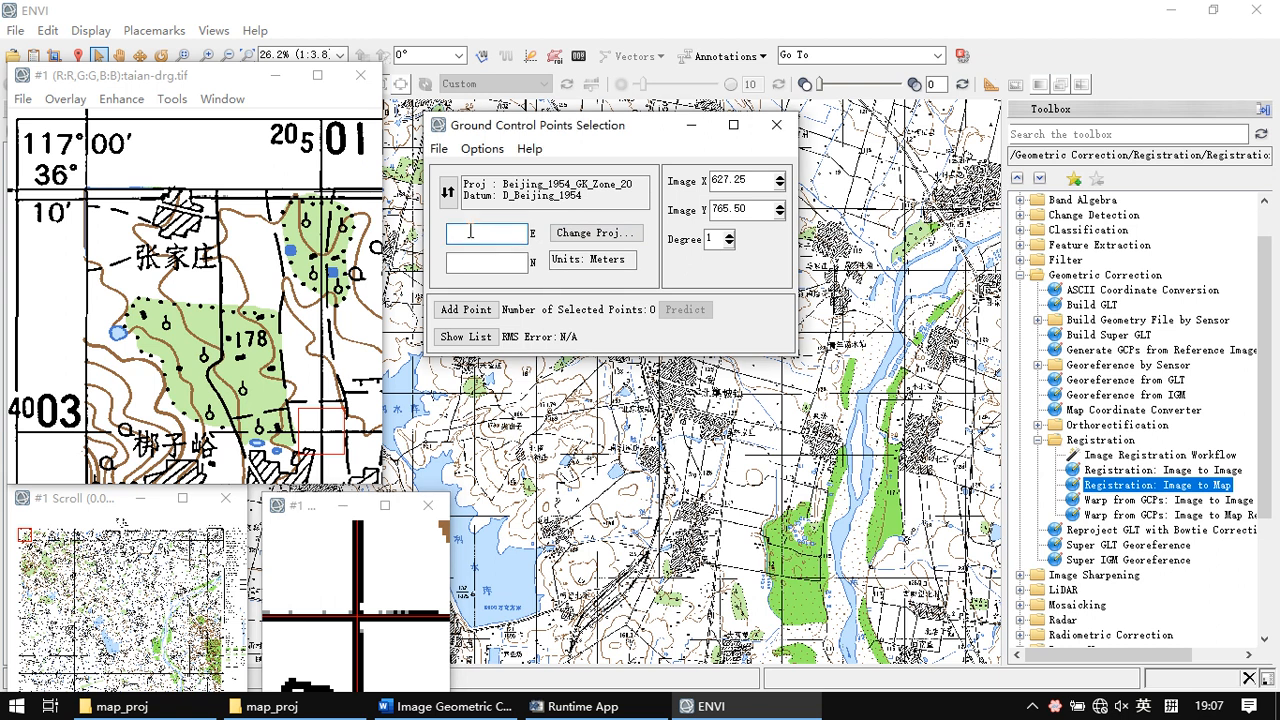
text(20501)
text(000)
click(593, 260)
click(498, 262)
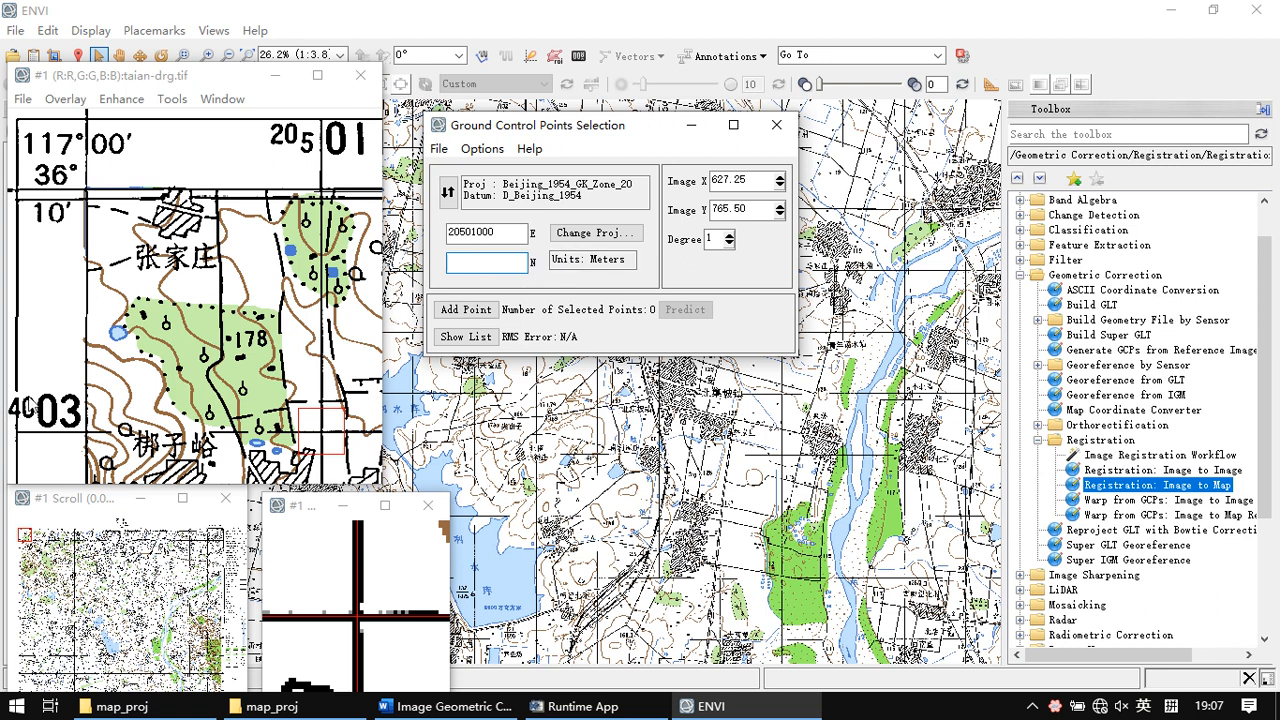
text(4003000)
click(463, 314)
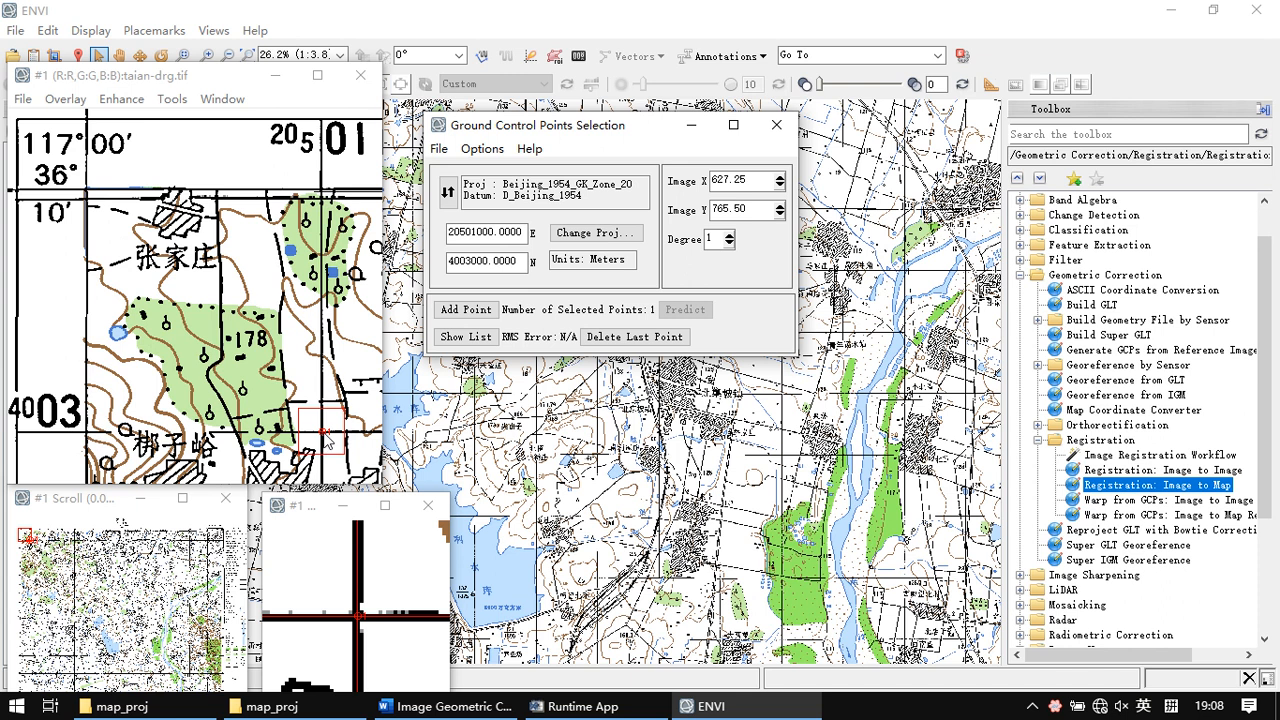
Place the crosshair on the intersection of grid lines 11 and 4003 at the map's north edge, at image X 3126.50, Y 766.00
click(276, 257)
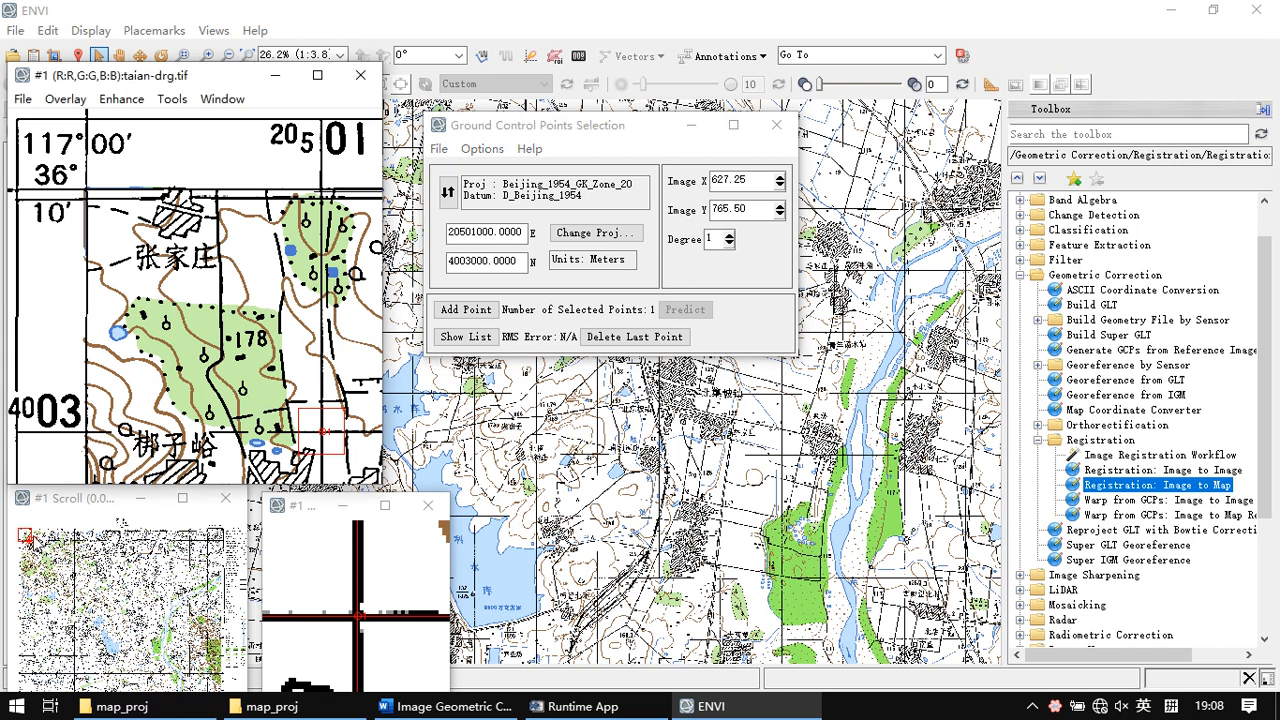
drag(29, 537, 123, 533)
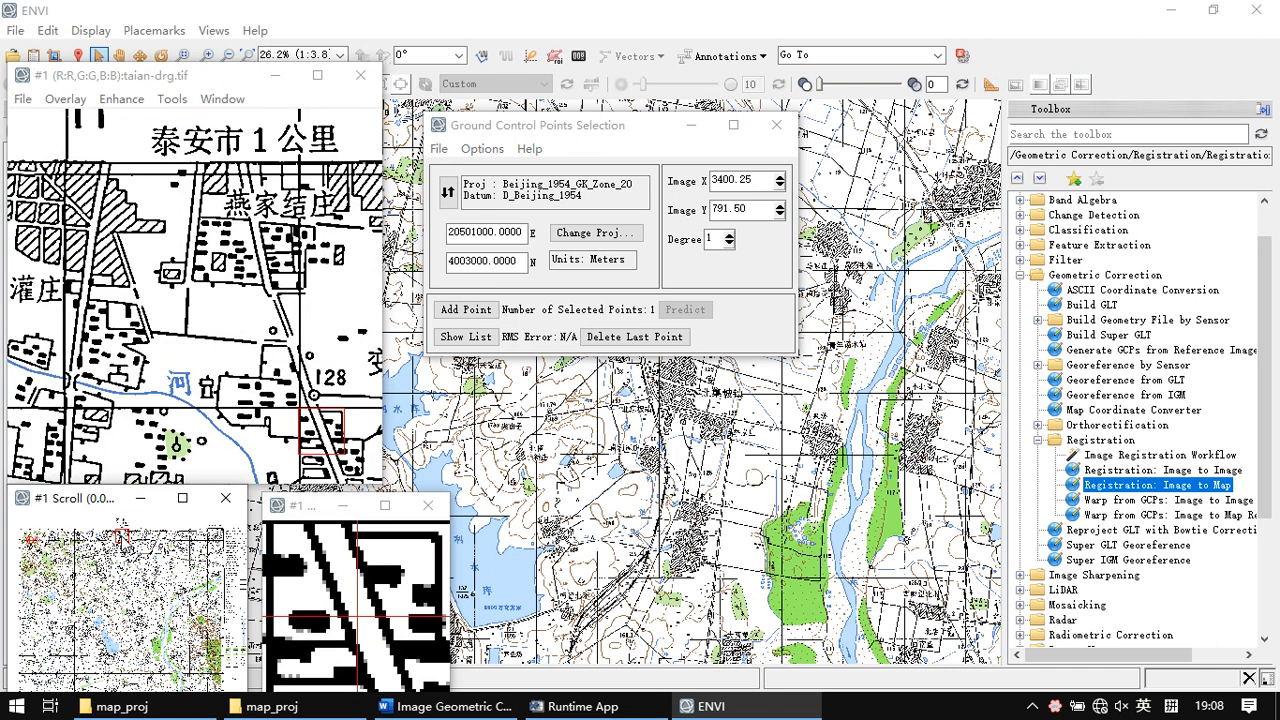
drag(121, 536, 117, 537)
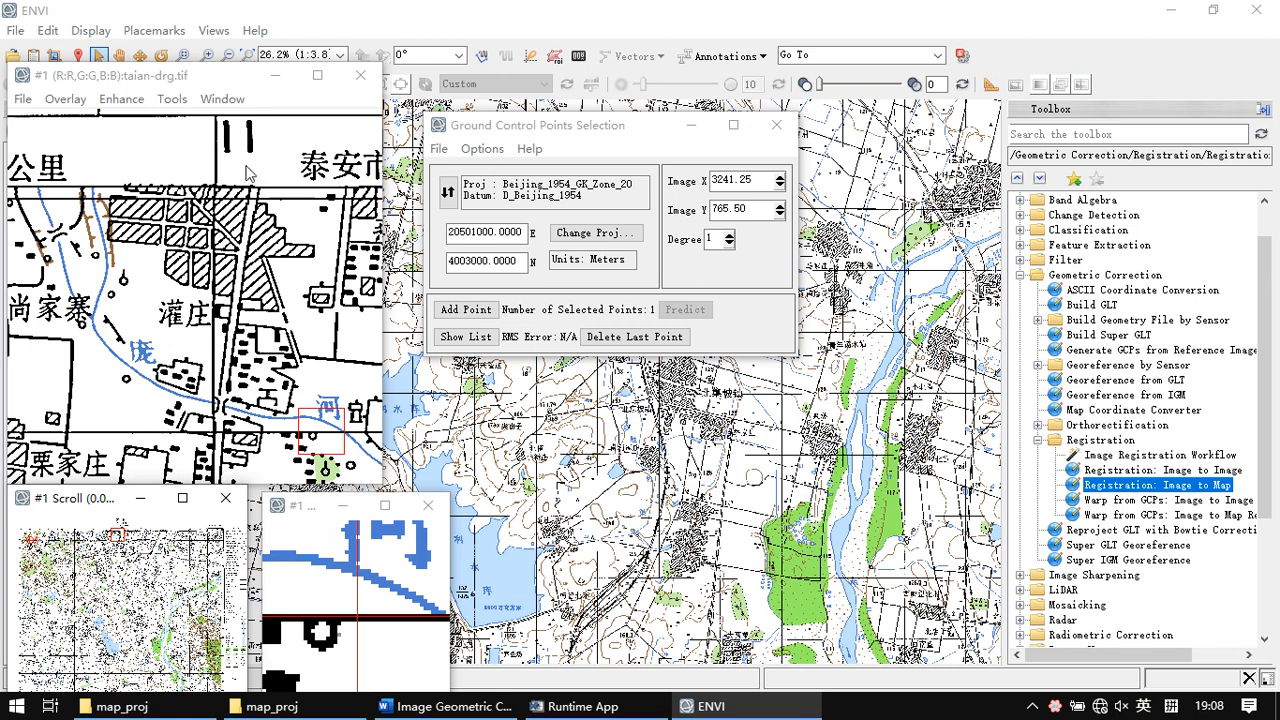
click(216, 434)
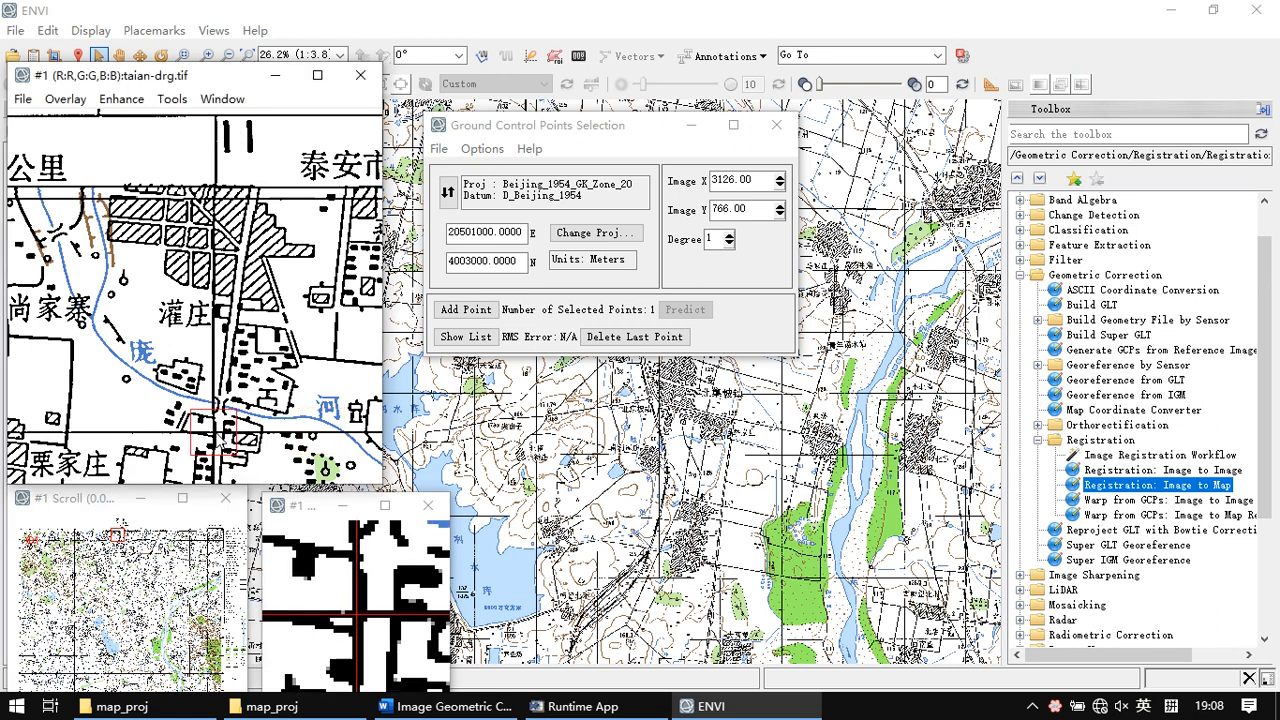
click(361, 619)
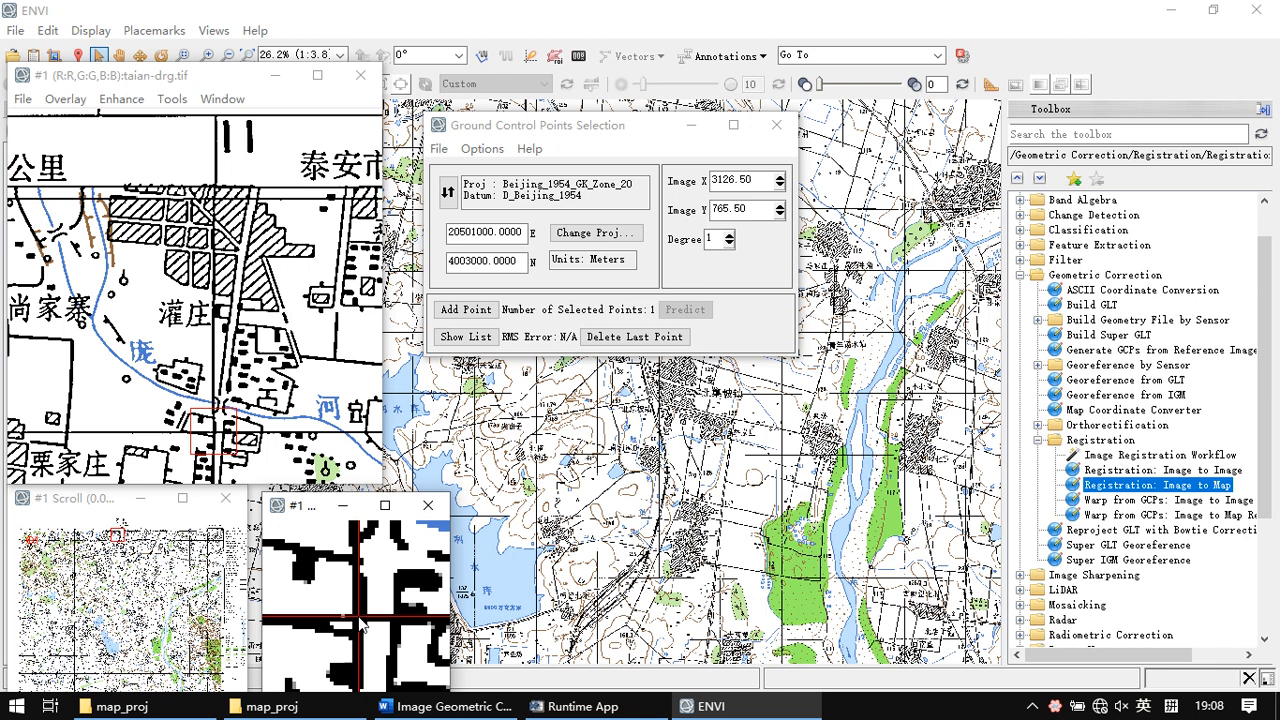
click(361, 622)
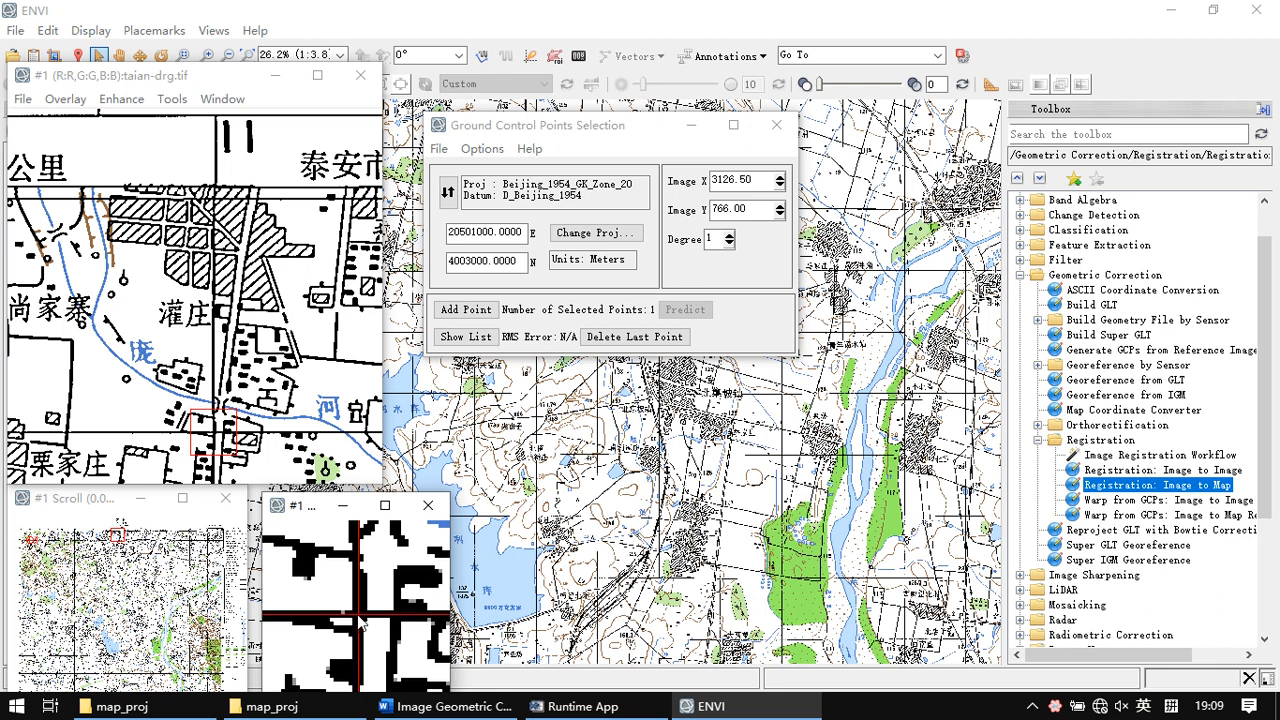
Change the easting to 20511000, keep northing 4003000, and add the second ground control point
click(486, 238)
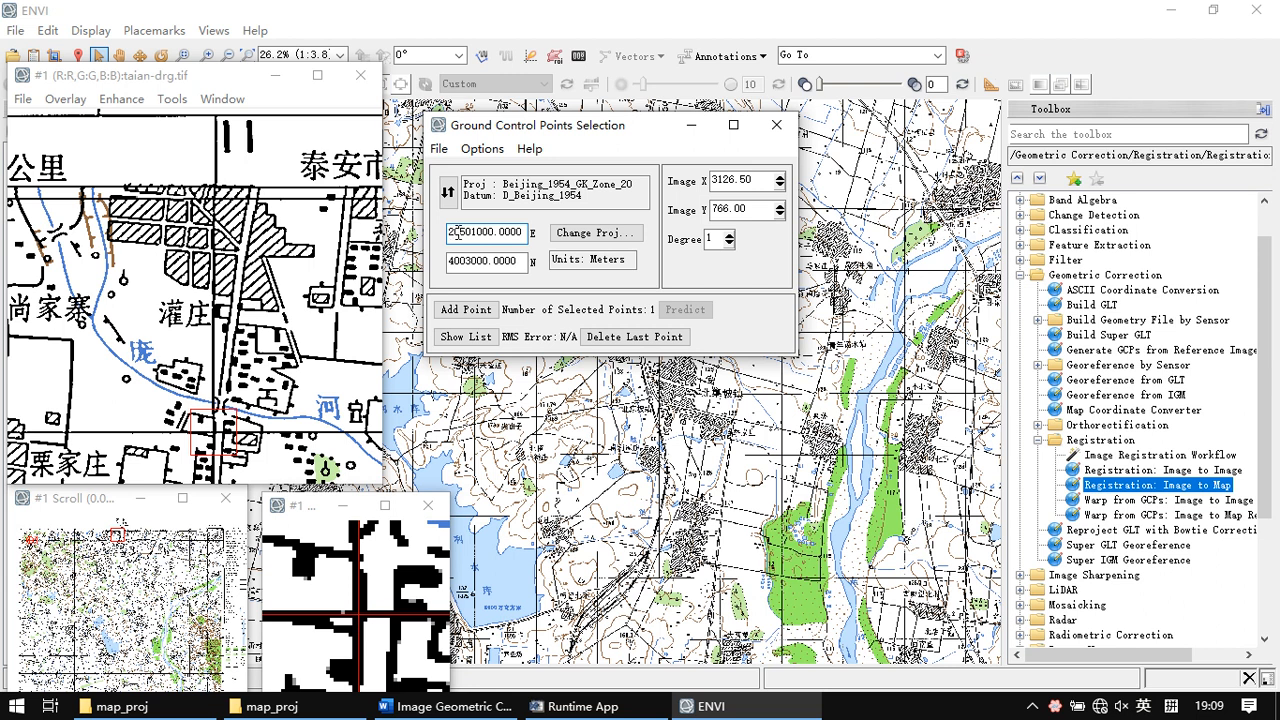
mouse_move(467, 232)
mouse_down()
mouse_move(452, 233)
mouse_move(473, 236)
mouse_up()
text(2050)
drag(477, 232, 465, 232)
click(491, 262)
click(478, 243)
text(0)
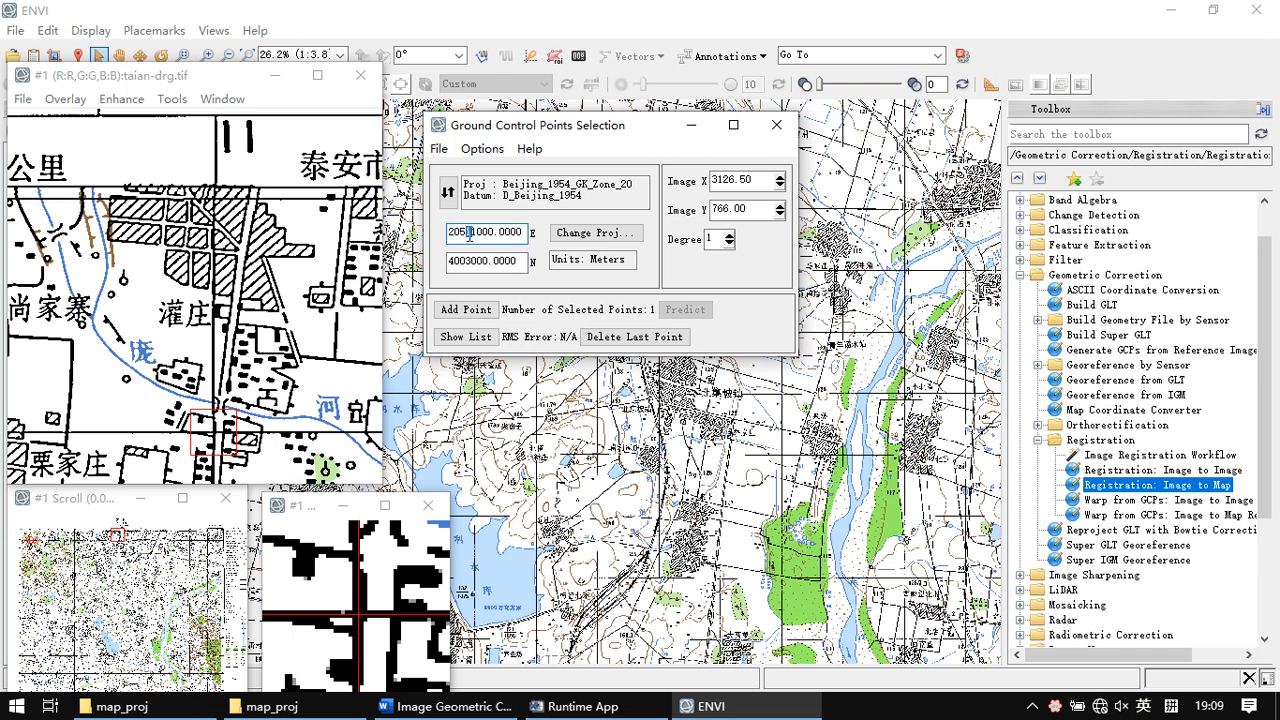
click(478, 310)
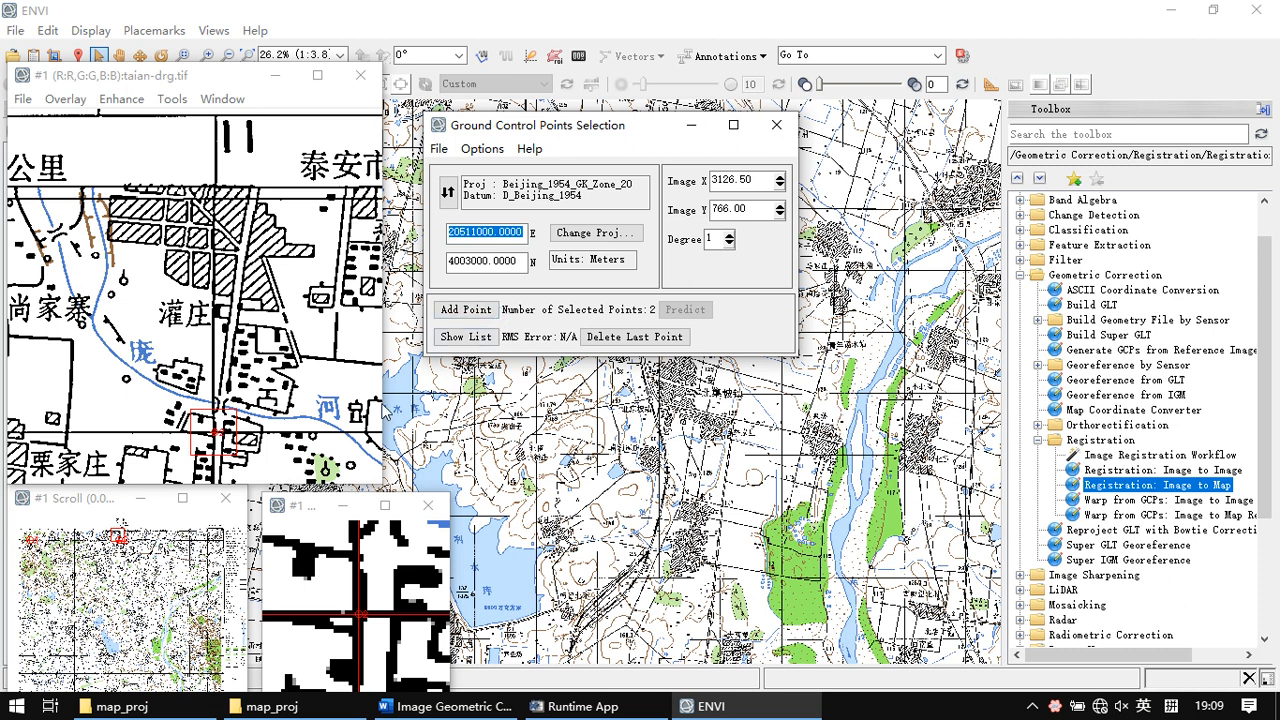
Place the crosshair on the intersection of grid lines 21 and 4003 near the northeast corner, at image X 5626.00, Y 768.25
drag(249, 460, 331, 443)
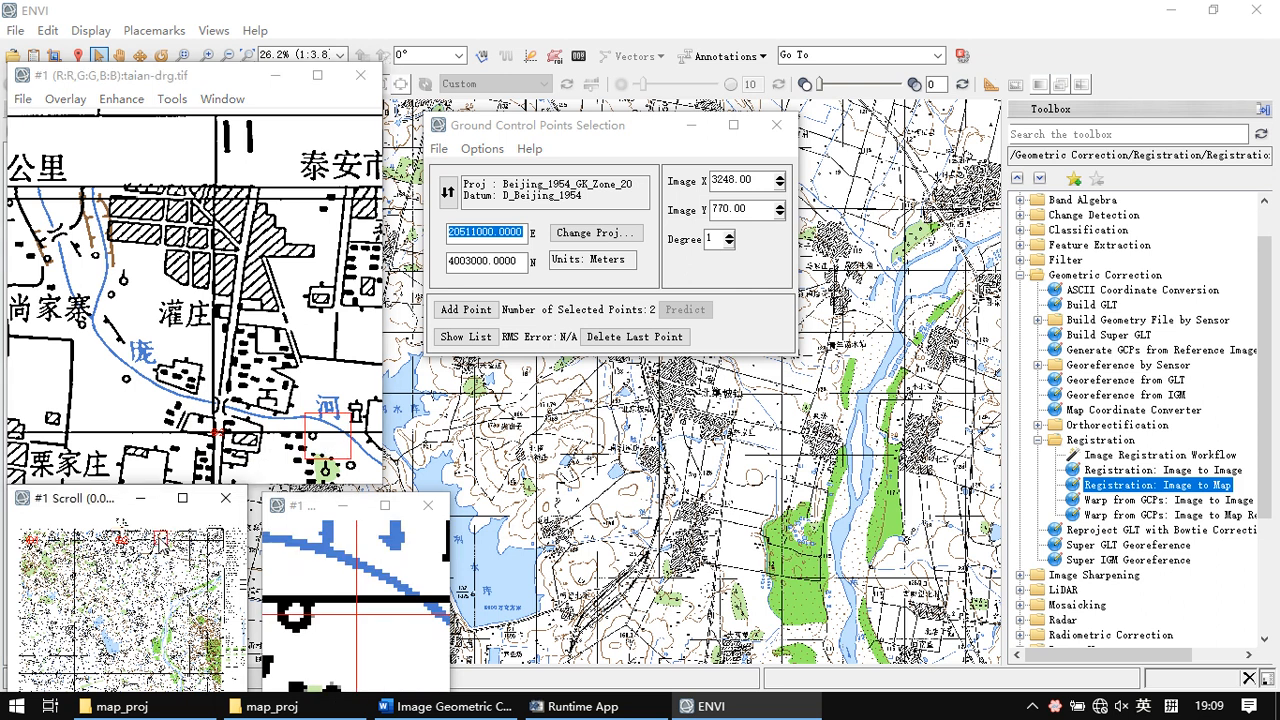
click(188, 540)
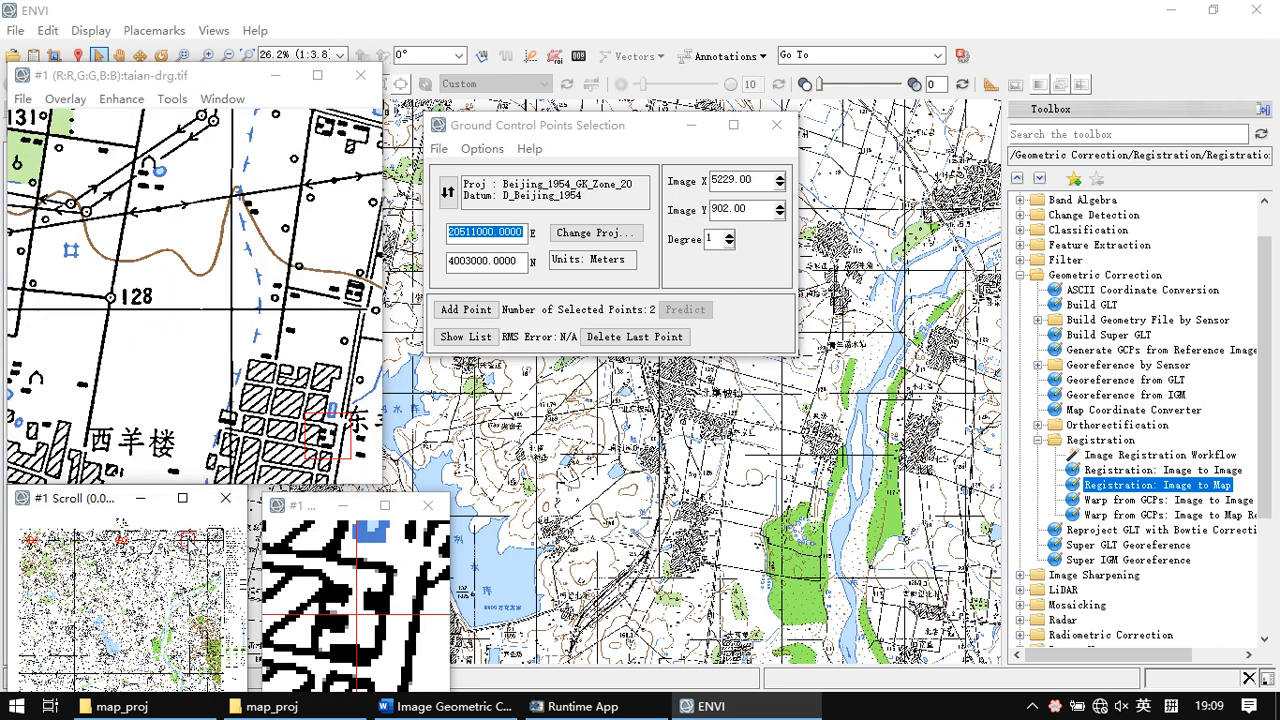
click(190, 531)
drag(190, 533, 209, 533)
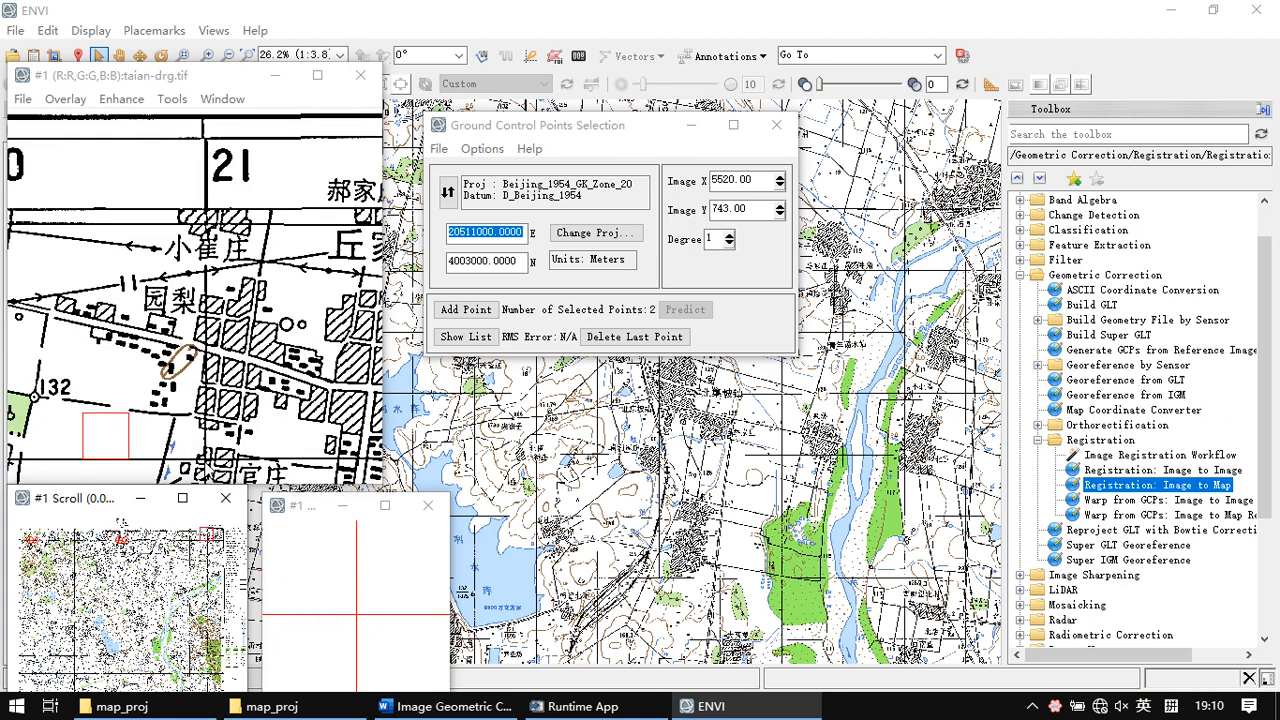
click(205, 460)
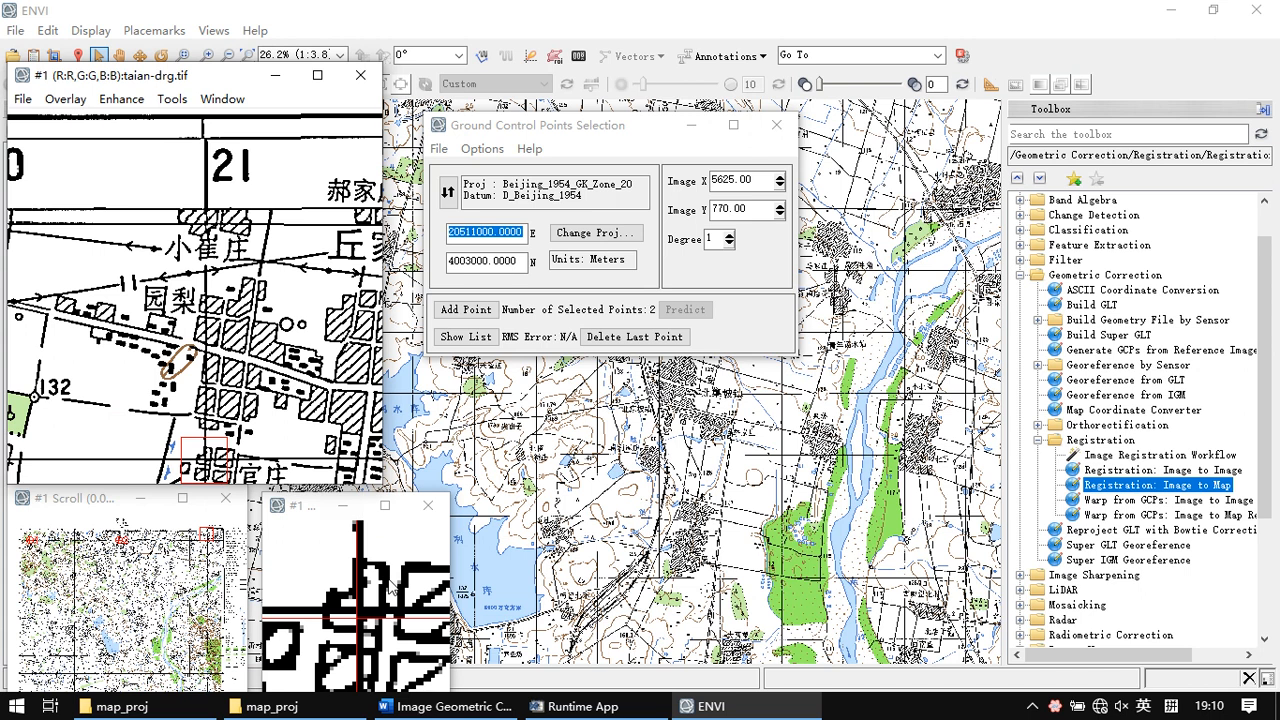
click(366, 606)
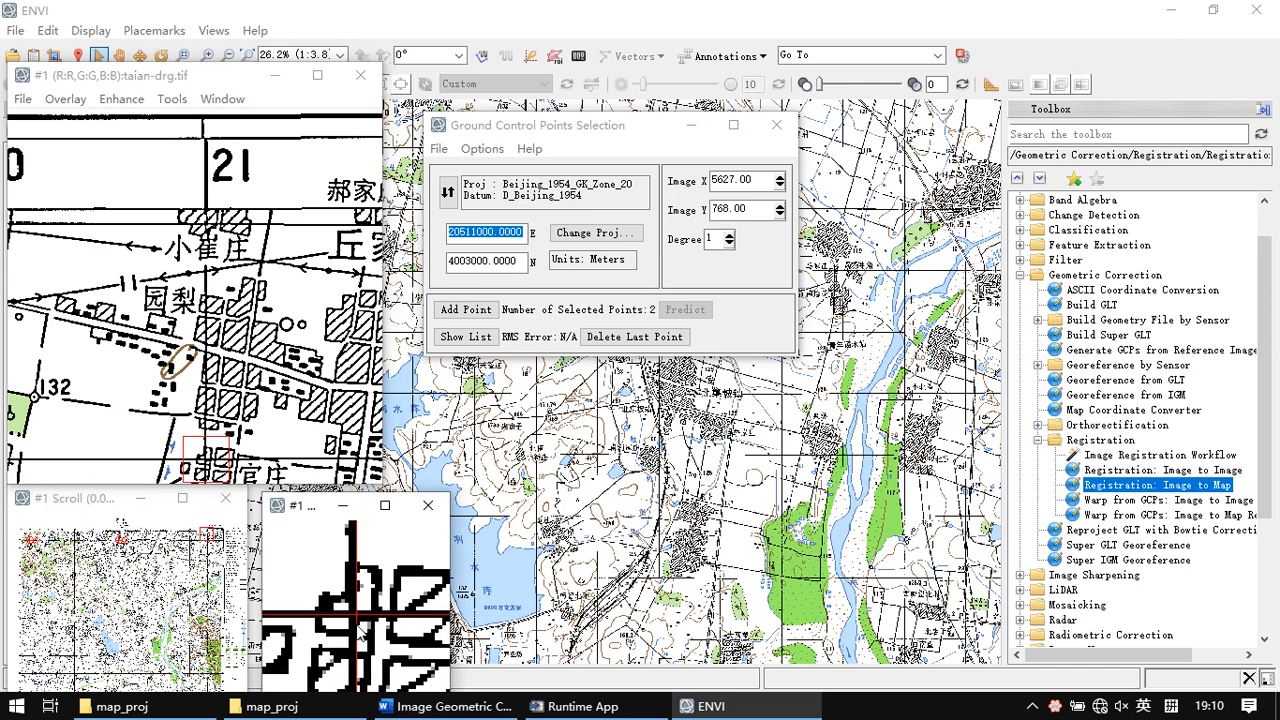
click(364, 624)
click(363, 620)
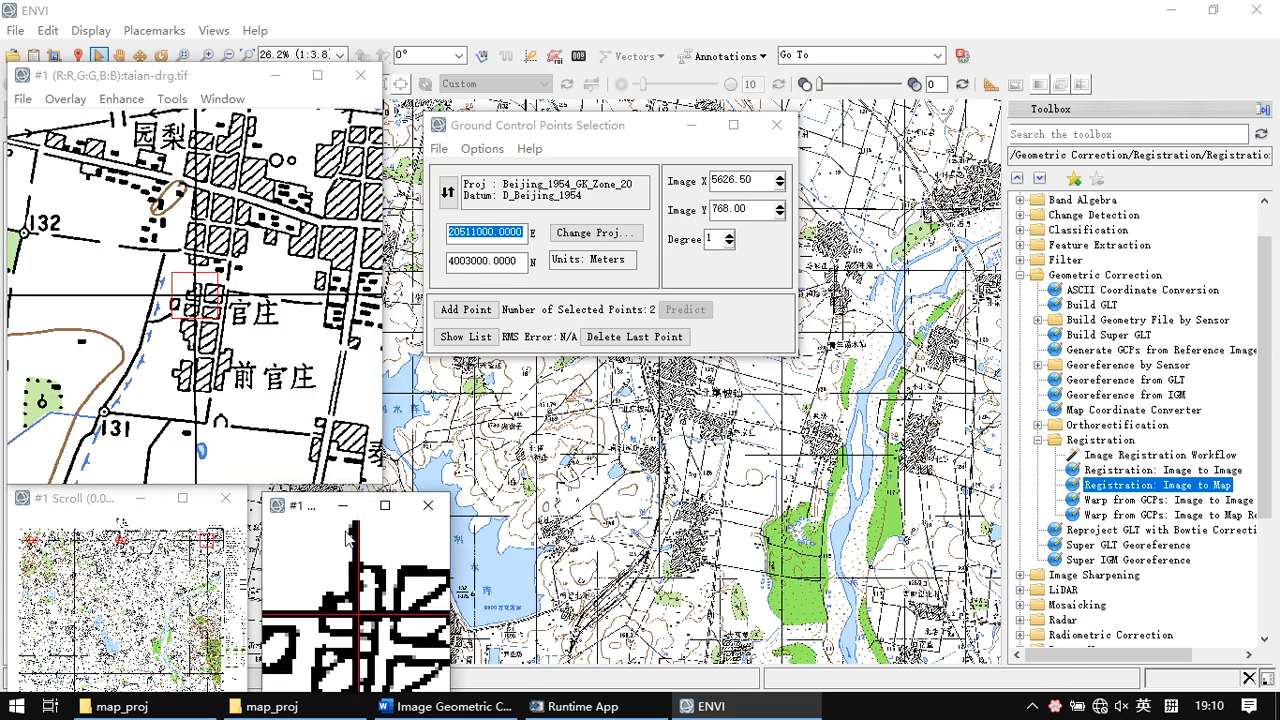
mouse_move(318, 511)
mouse_down()
mouse_move(318, 414)
mouse_move(328, 497)
mouse_up()
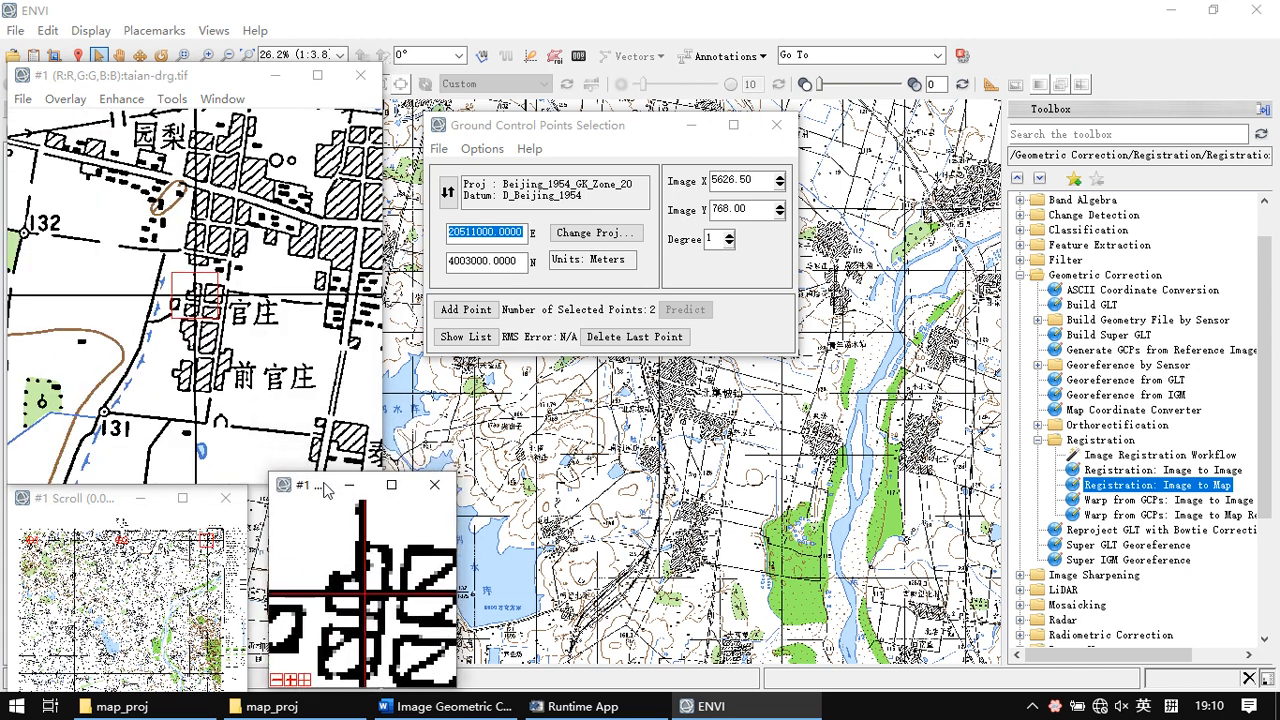
click(368, 603)
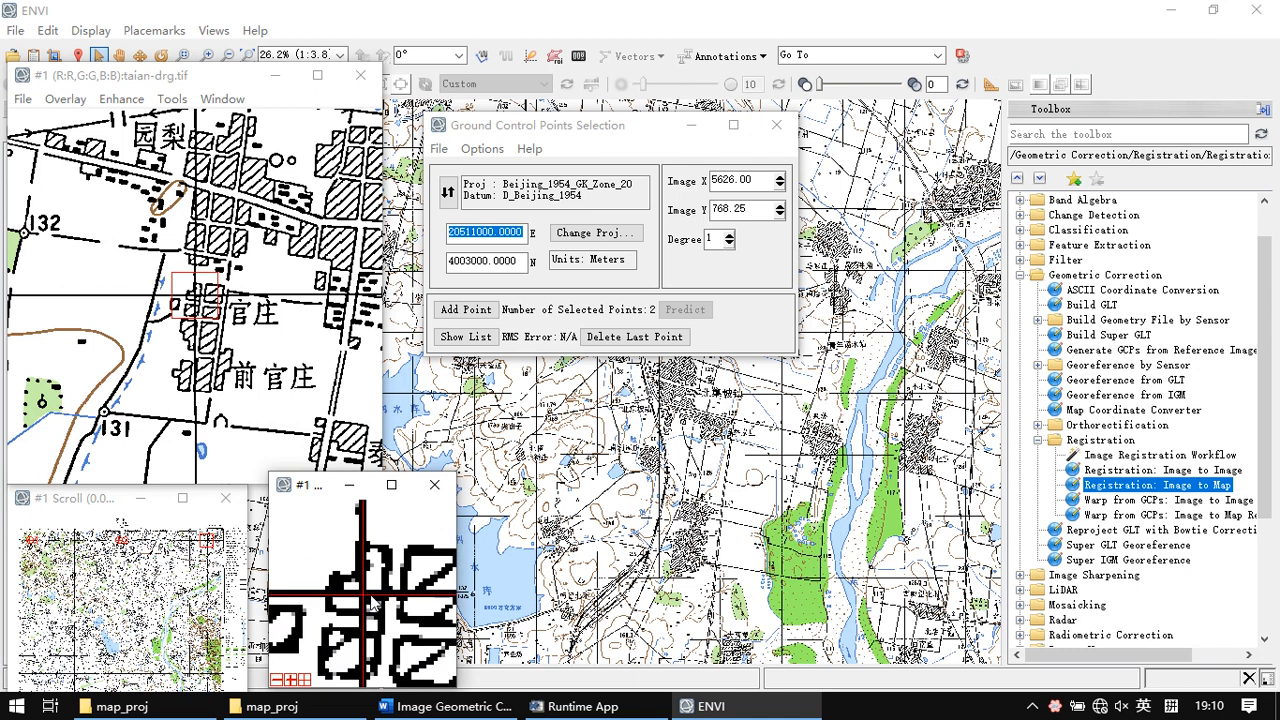
Change the easting to 20521000, keep northing 4003000, and add the third ground control point
click(471, 233)
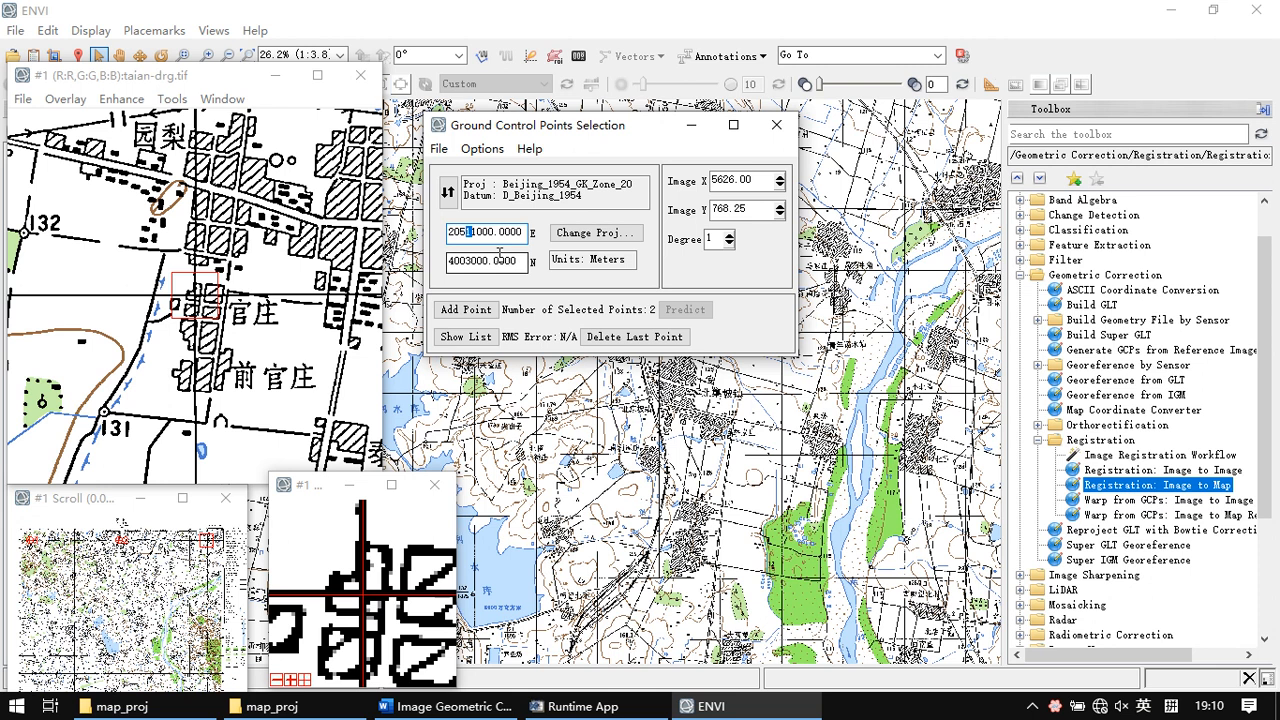
text(2)
drag(479, 232, 463, 232)
click(475, 310)
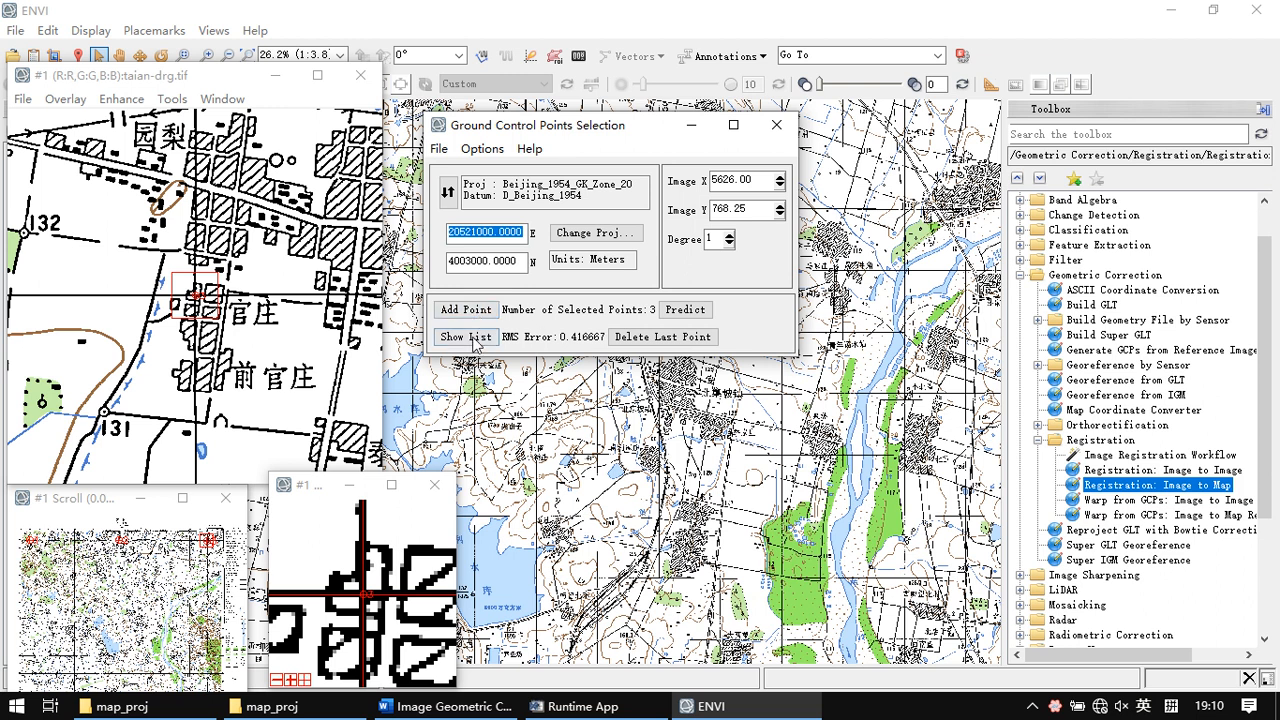
Review the X, Y and RMS errors of the control points in the GCP list and close it
click(475, 337)
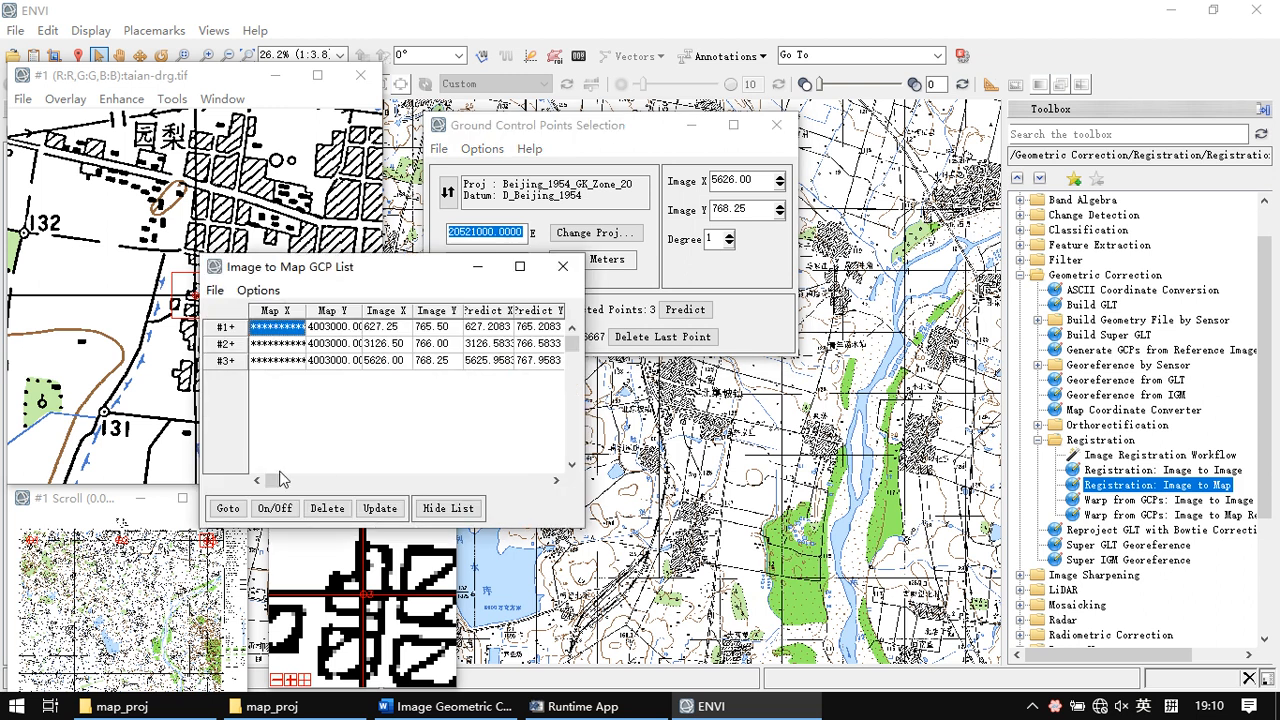
click(390, 481)
click(480, 481)
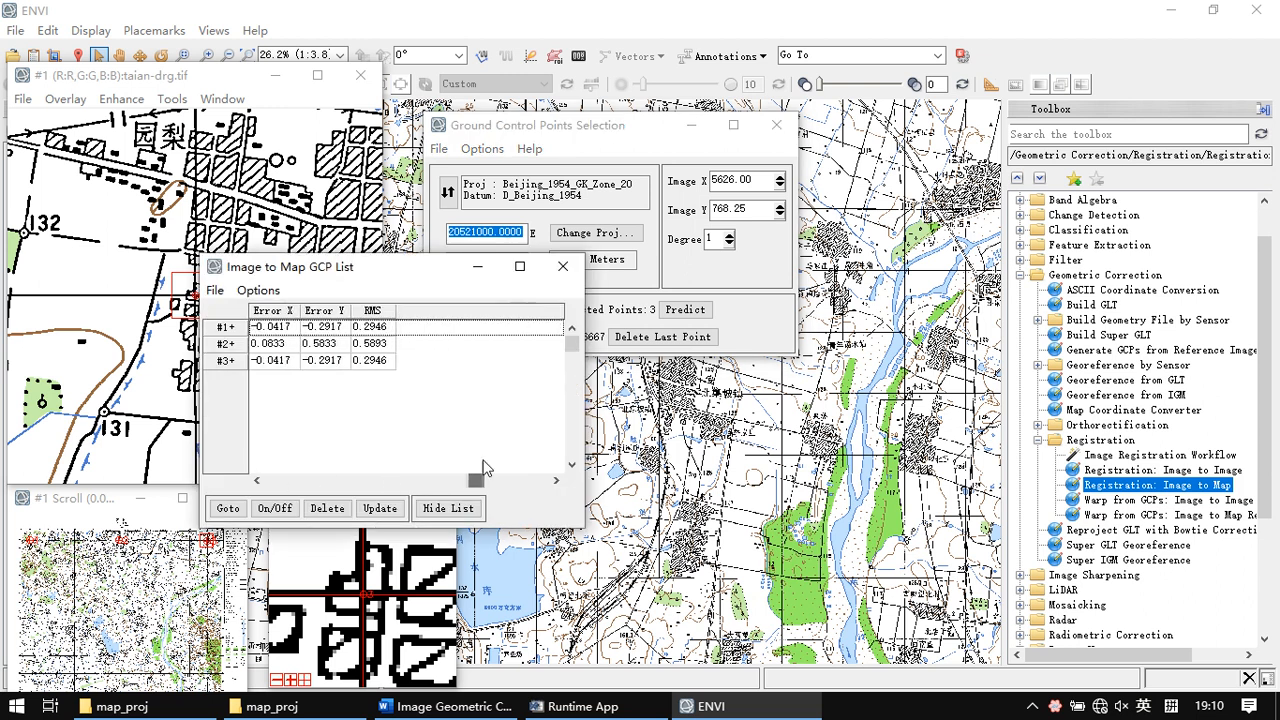
click(563, 266)
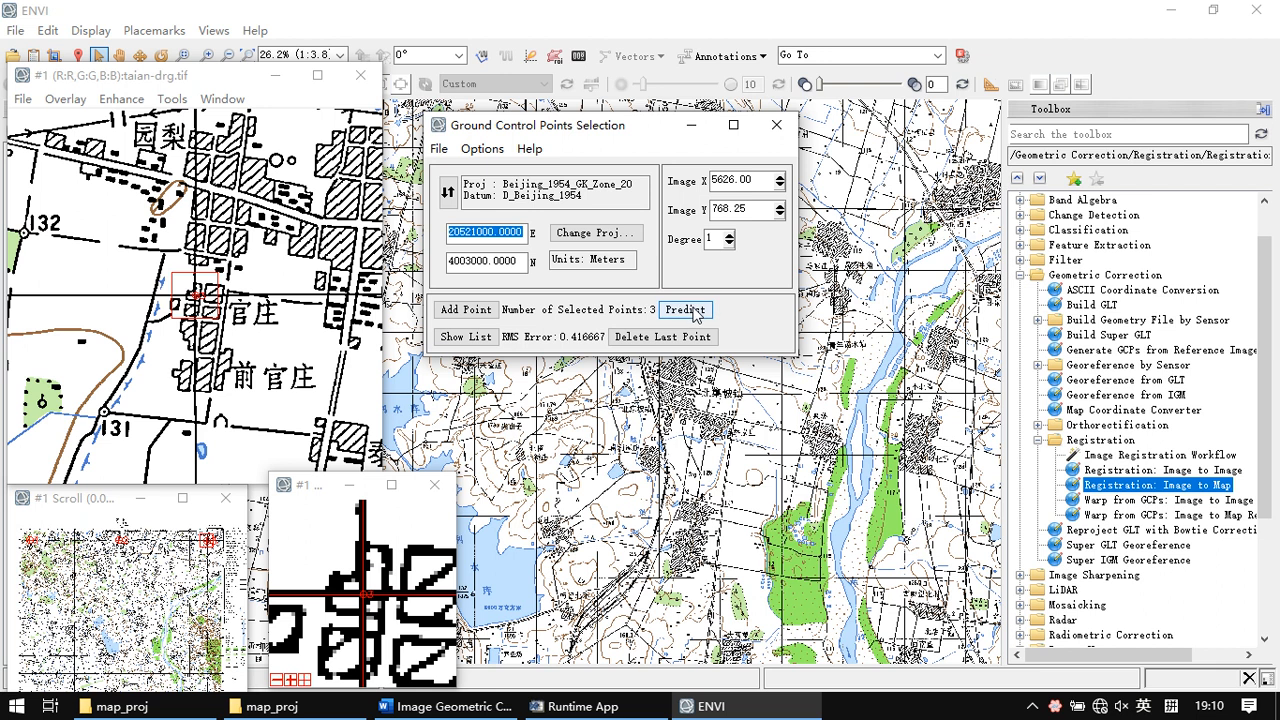
Set the northing to 3993000 with easting 20521000 and predict the point's image position
click(492, 265)
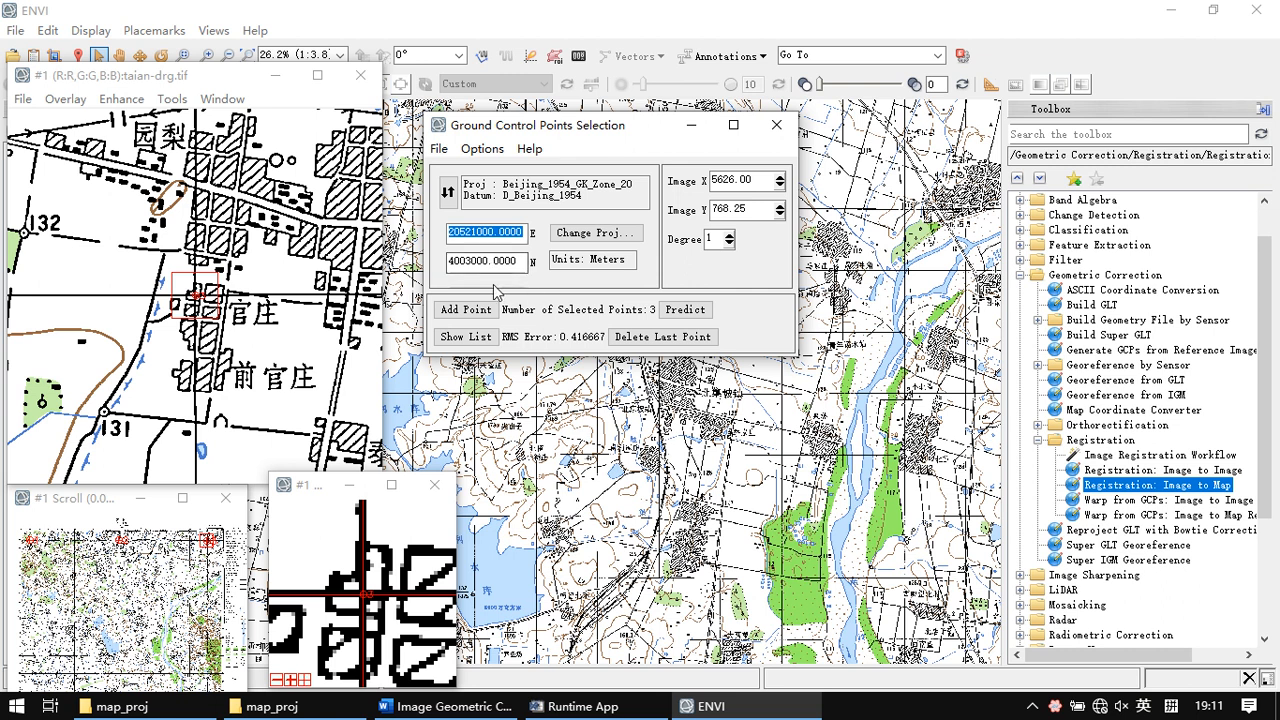
click(472, 235)
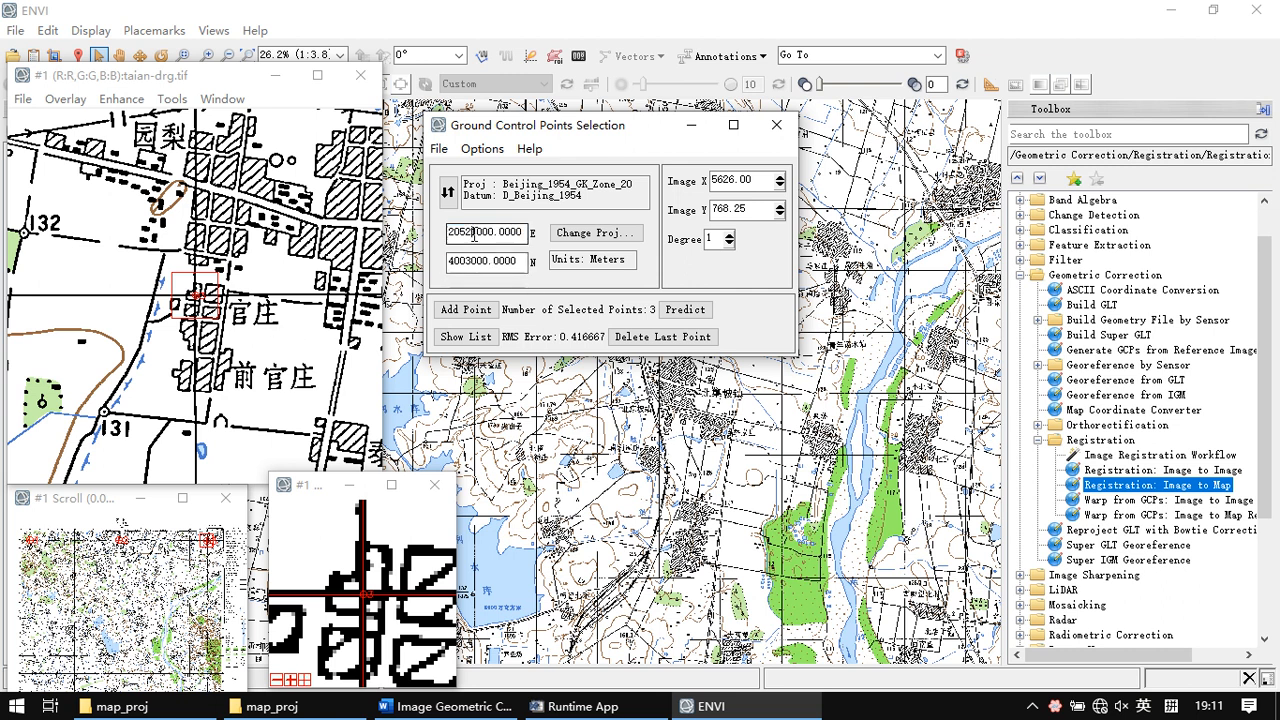
click(468, 261)
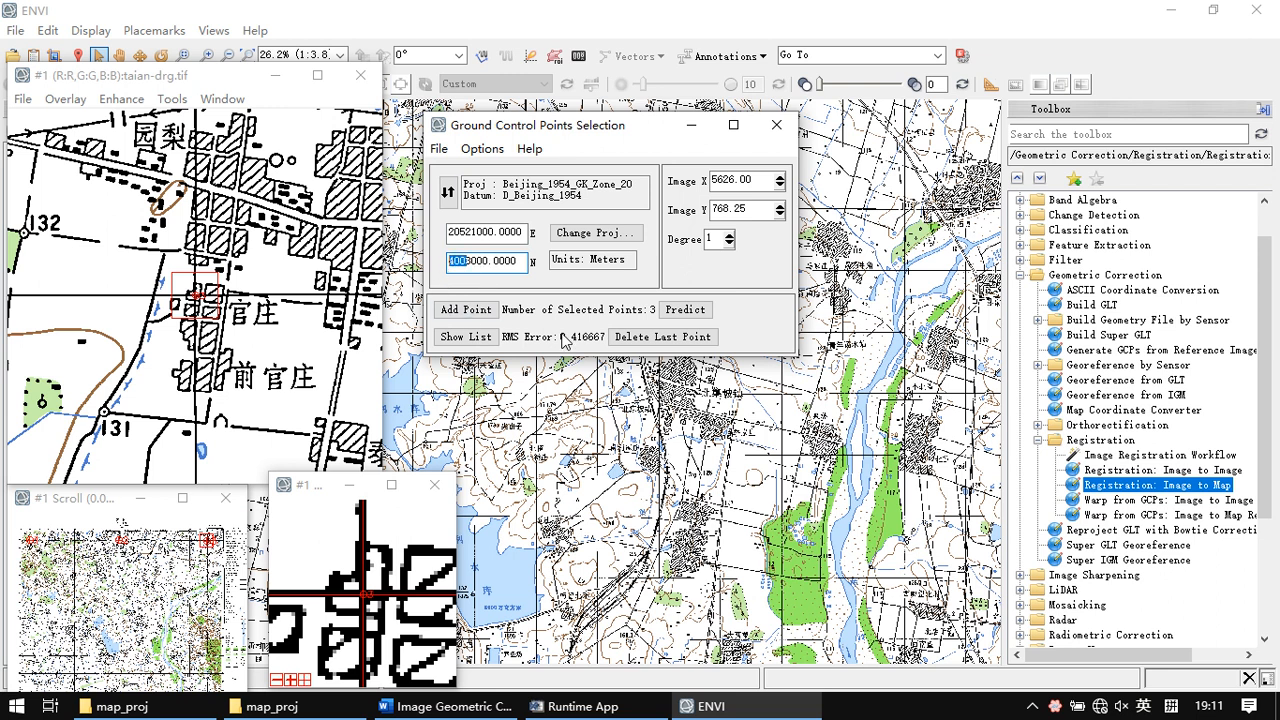
text(399)
click(687, 310)
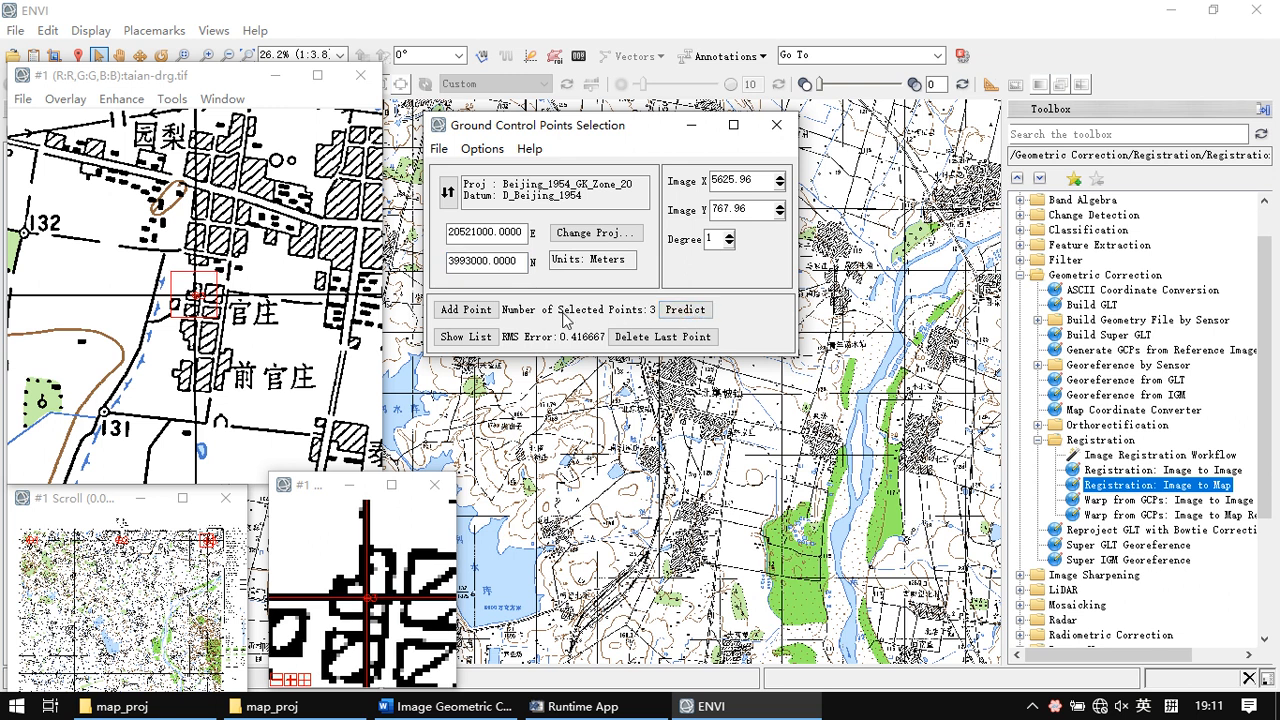
Read the first vertical grid line's label at the map's northwest corner and set the easting to 20501000
click(478, 261)
click(476, 241)
click(34, 580)
click(36, 584)
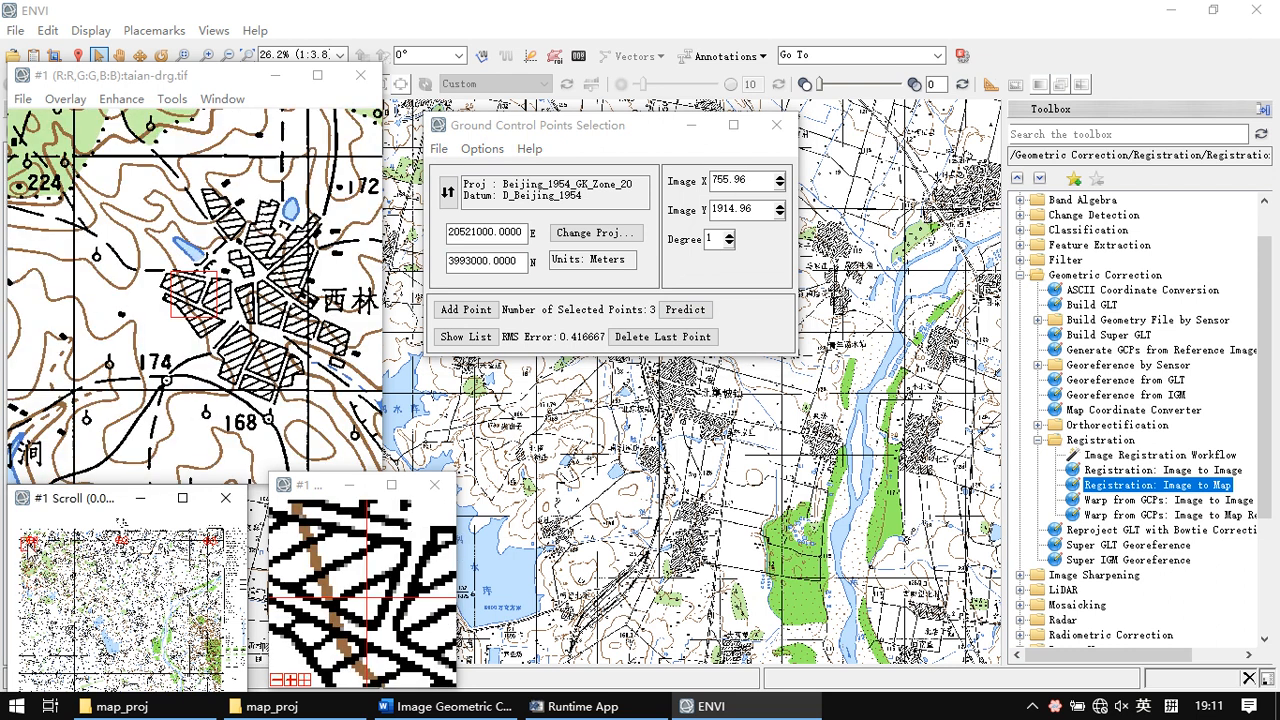
click(27, 541)
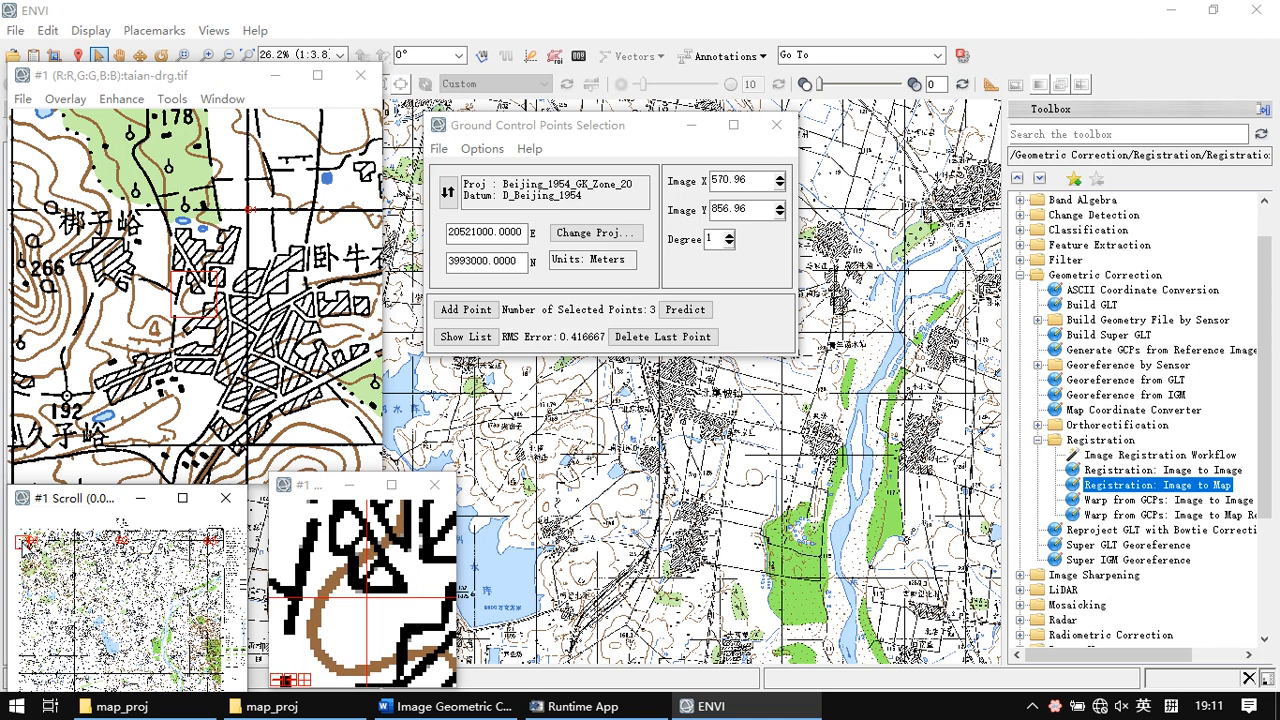
click(23, 544)
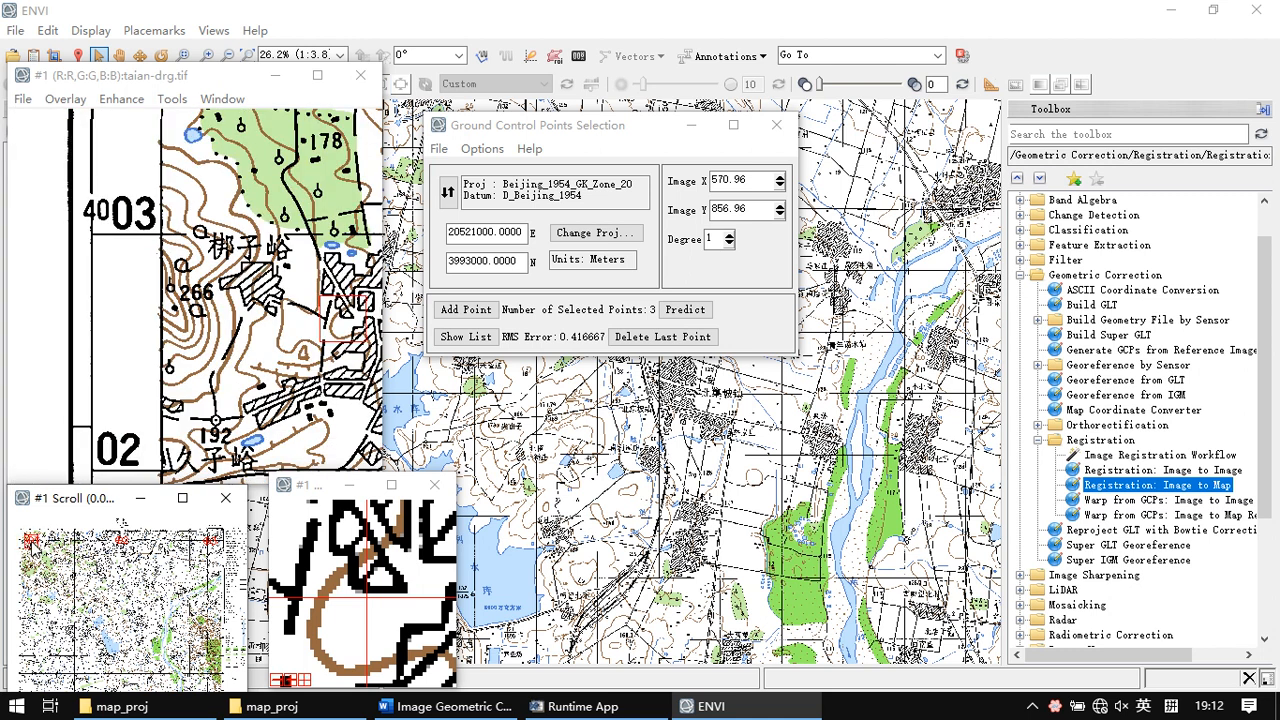
click(31, 542)
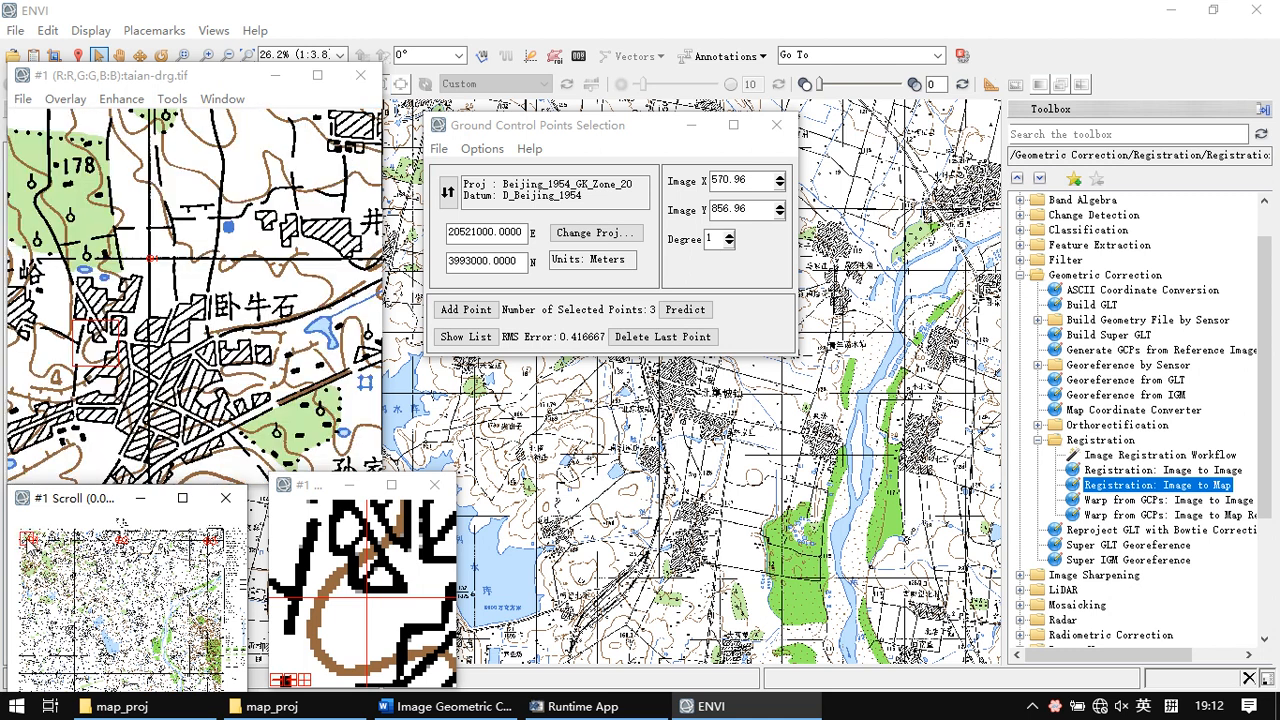
click(30, 542)
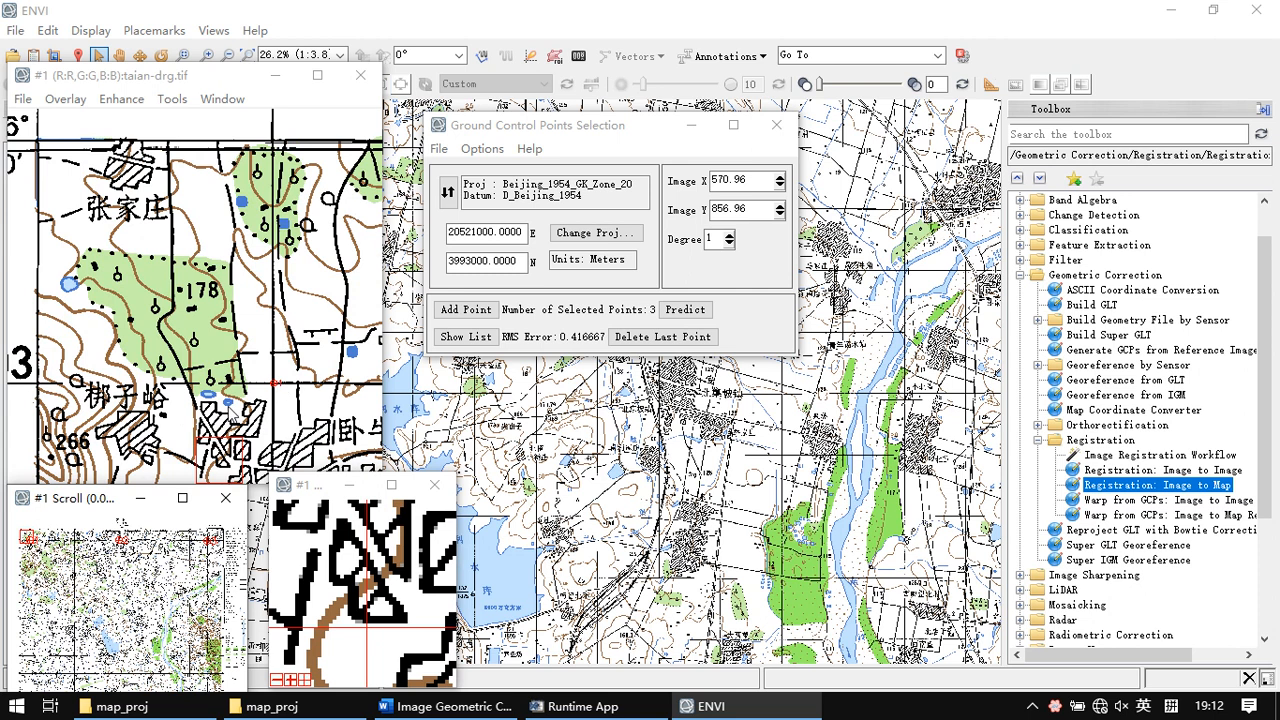
click(22, 533)
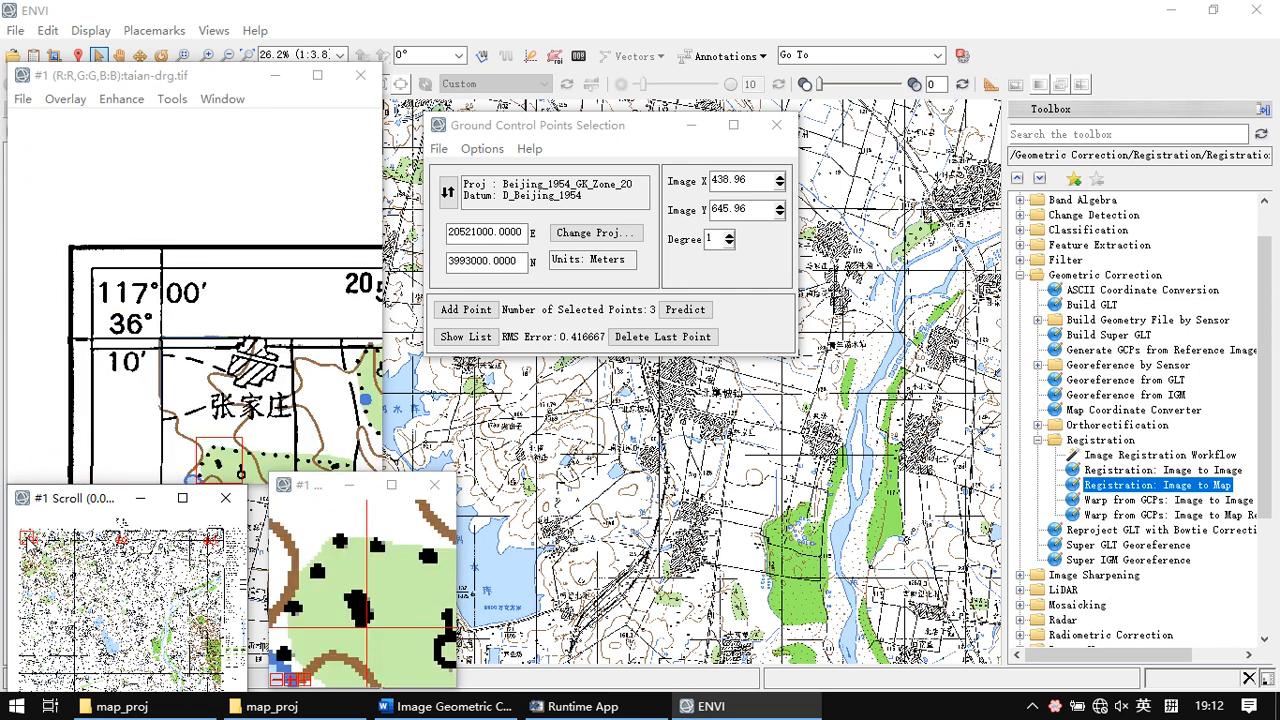
click(30, 541)
click(27, 532)
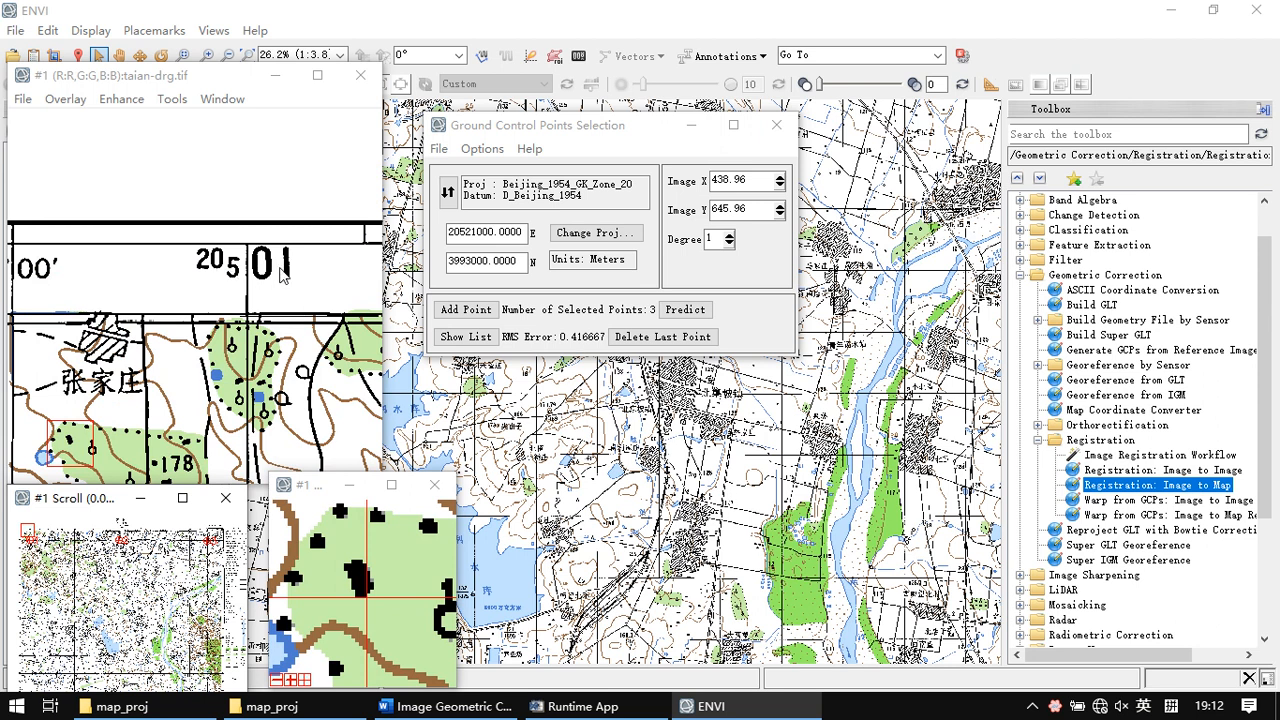
click(476, 232)
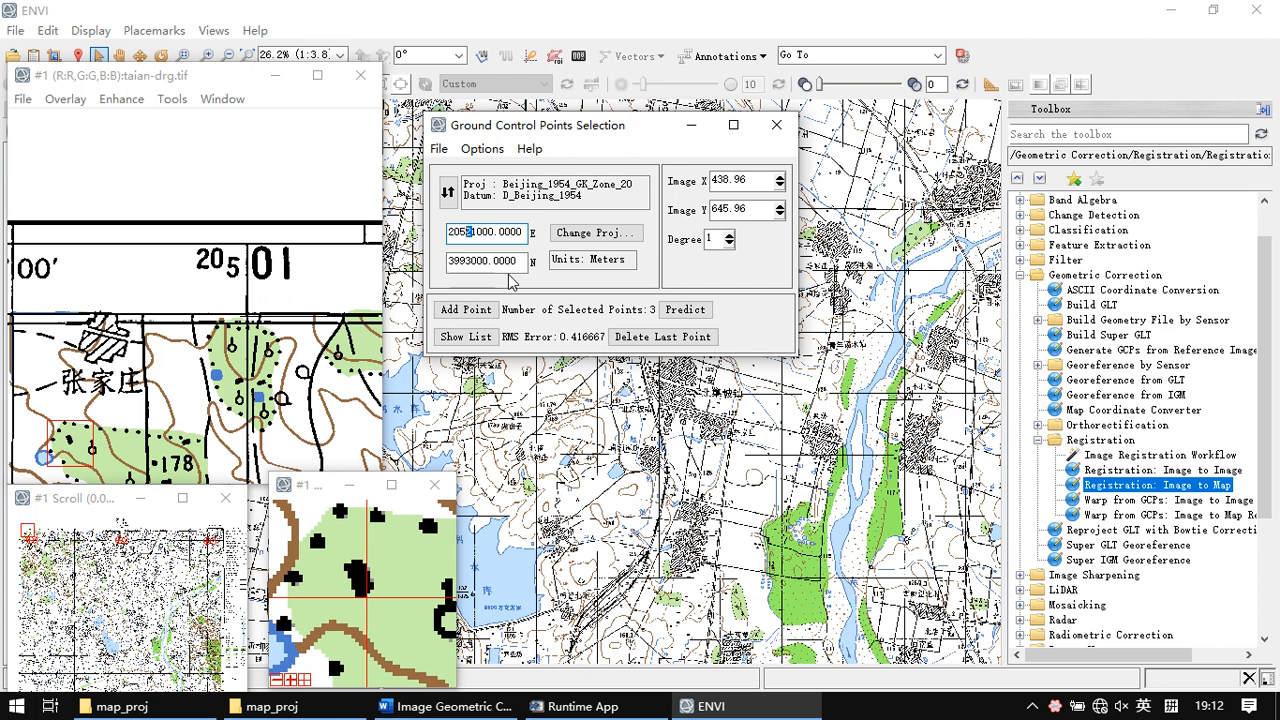
text(0)
Place the crosshair on the intersection of grid lines 01 and 3995 near the west edge, at about image X 626, Y 2768
drag(30, 532, 24, 584)
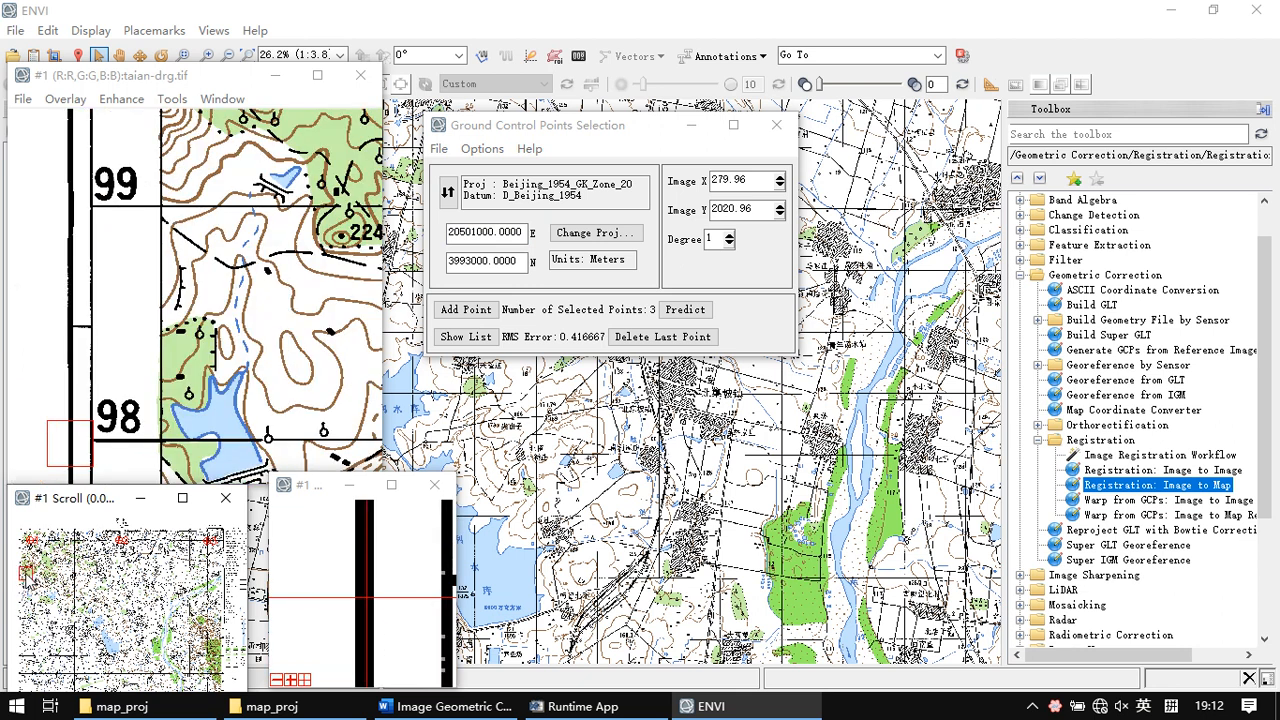
click(28, 552)
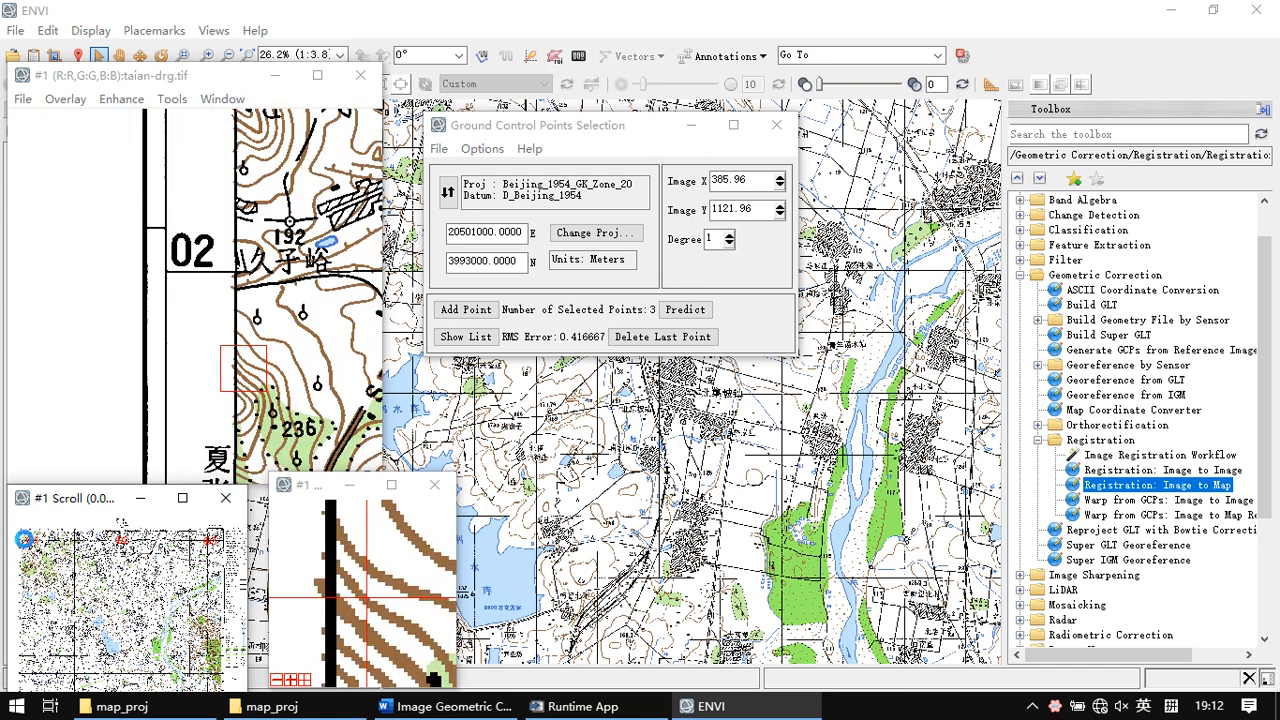
click(25, 545)
click(22, 543)
drag(20, 540, 20, 610)
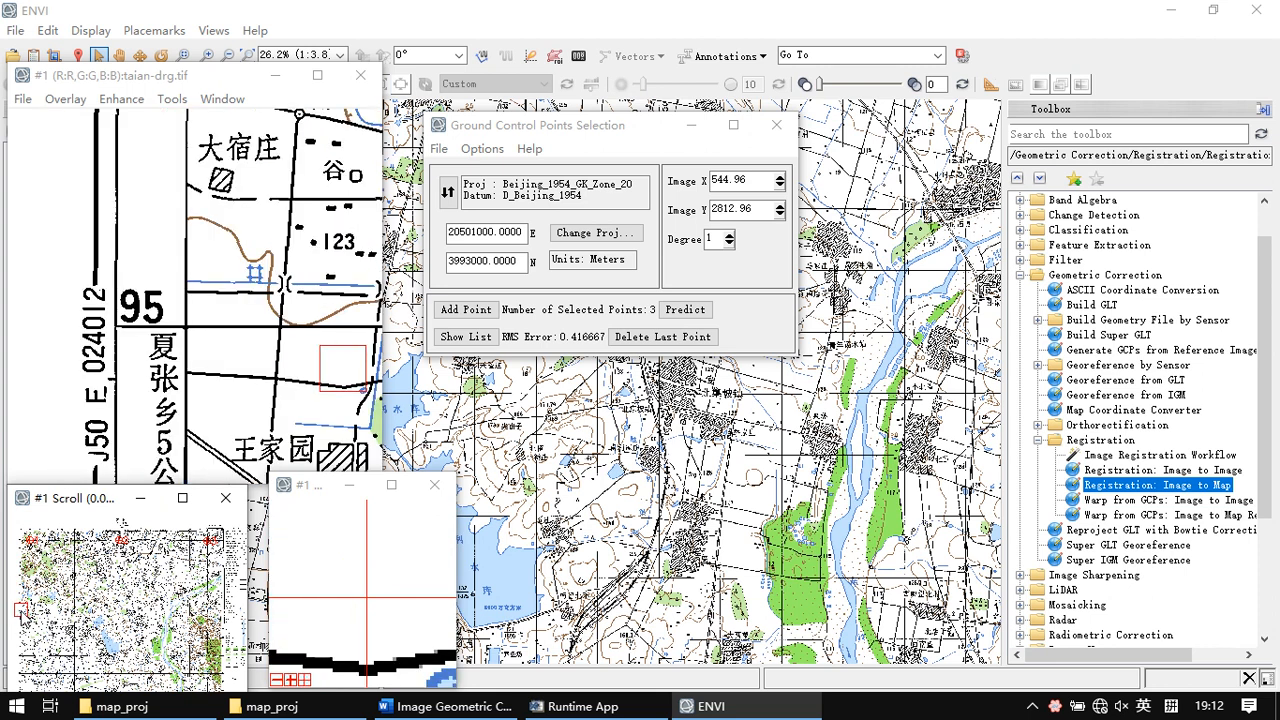
mouse_move(21, 612)
mouse_down()
mouse_move(22, 626)
mouse_move(22, 614)
mouse_up()
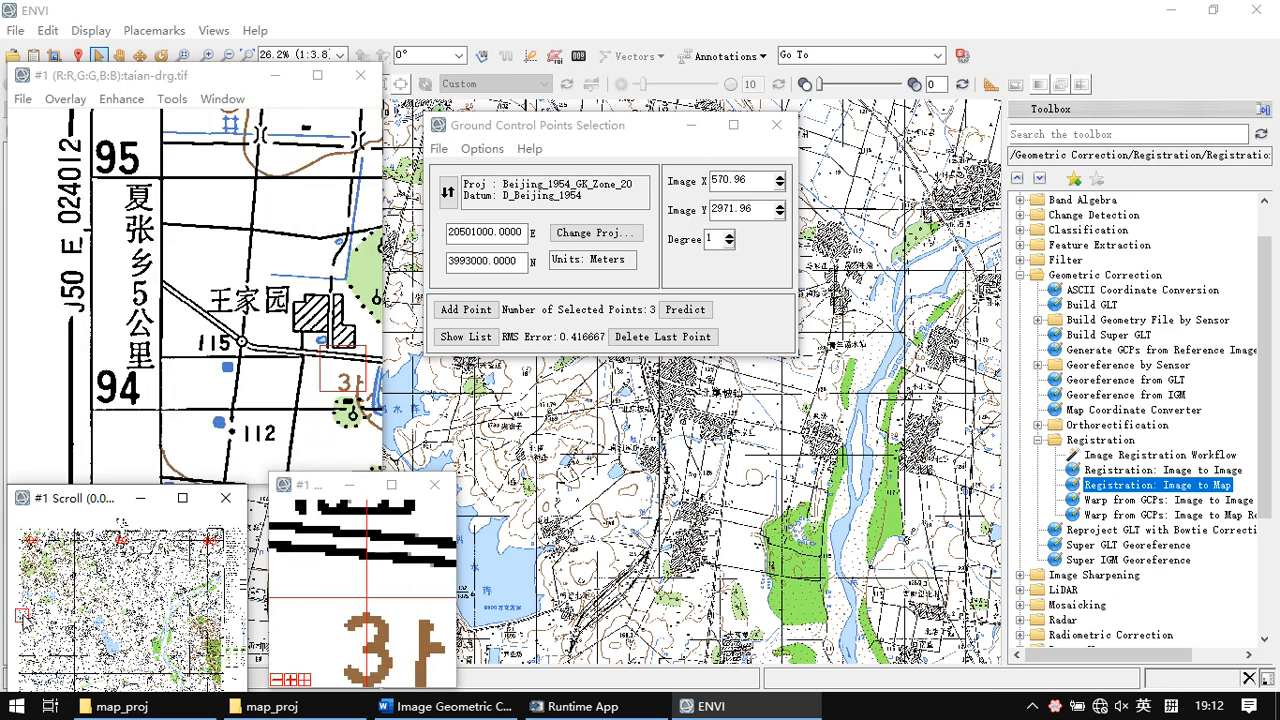
drag(22, 614, 22, 610)
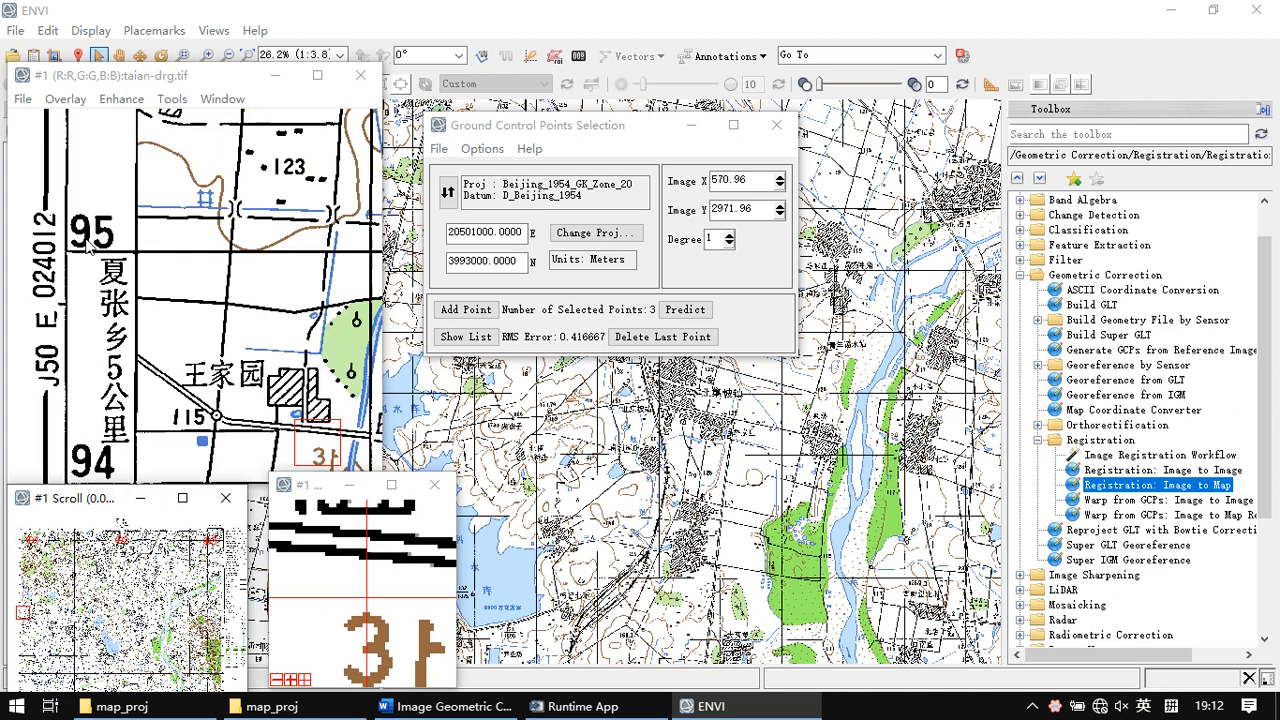
mouse_move(26, 611)
mouse_down()
mouse_move(44, 611)
mouse_move(24, 611)
mouse_up()
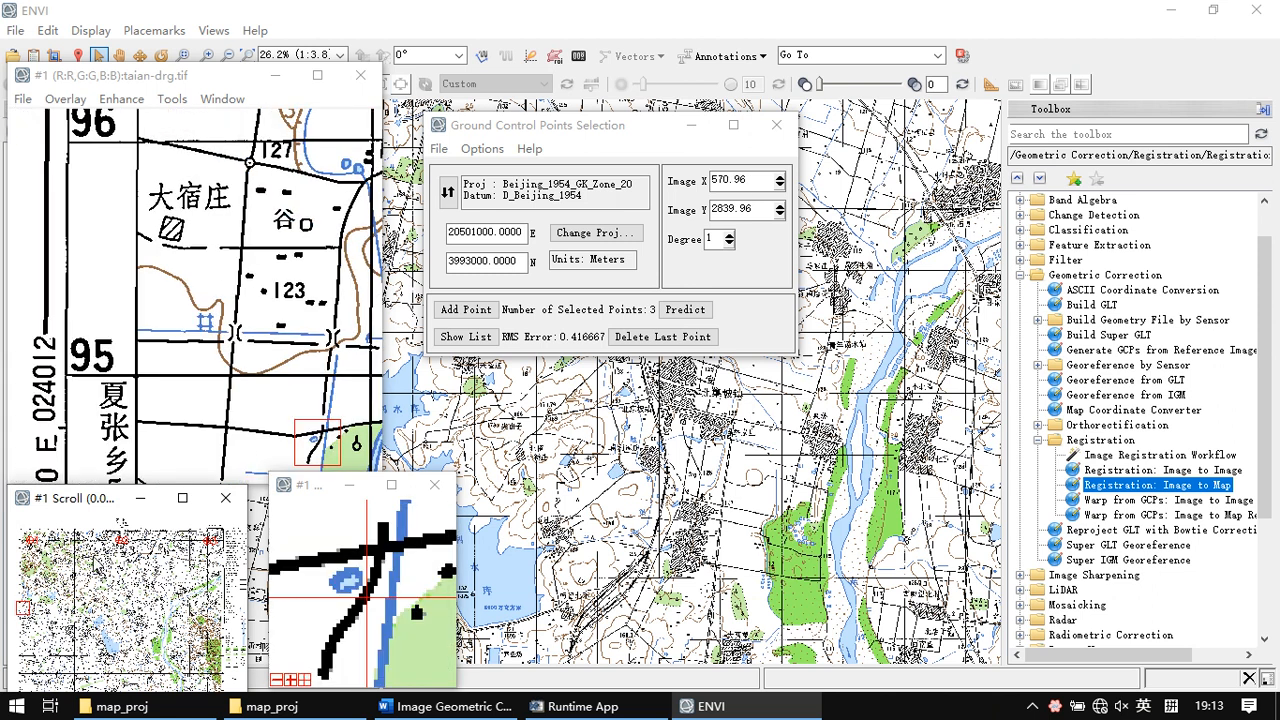
click(376, 384)
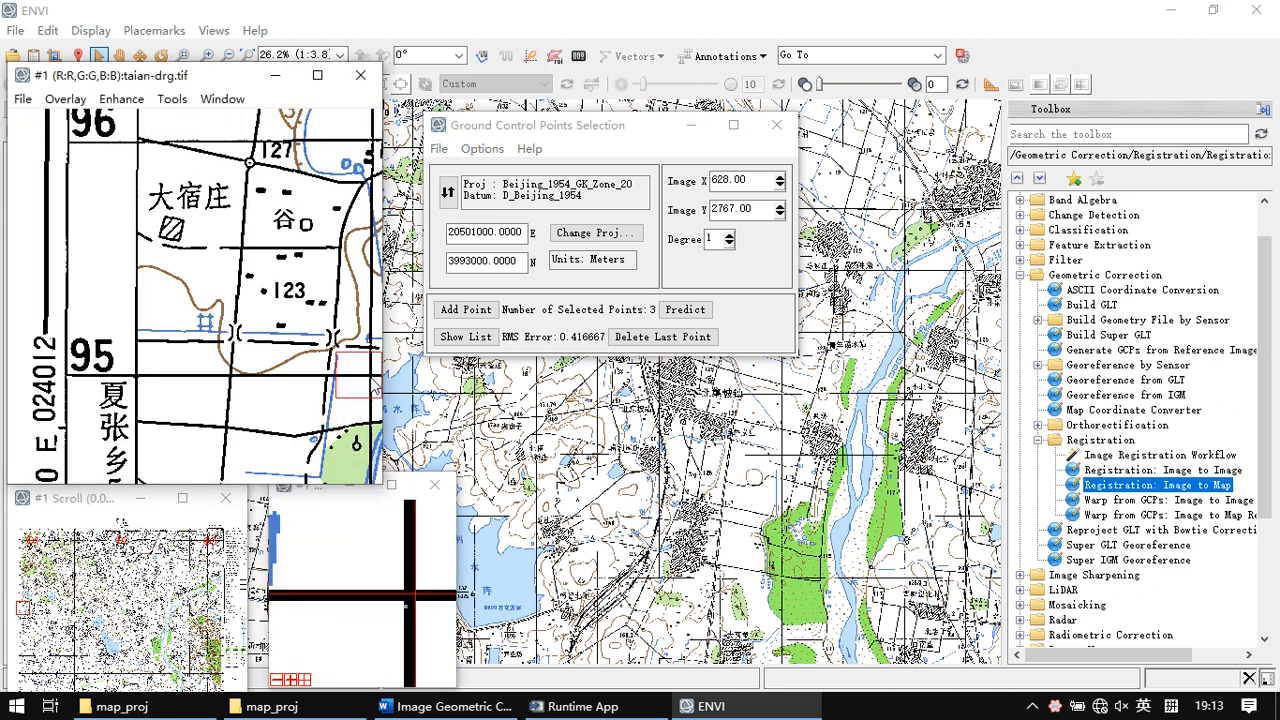
click(410, 601)
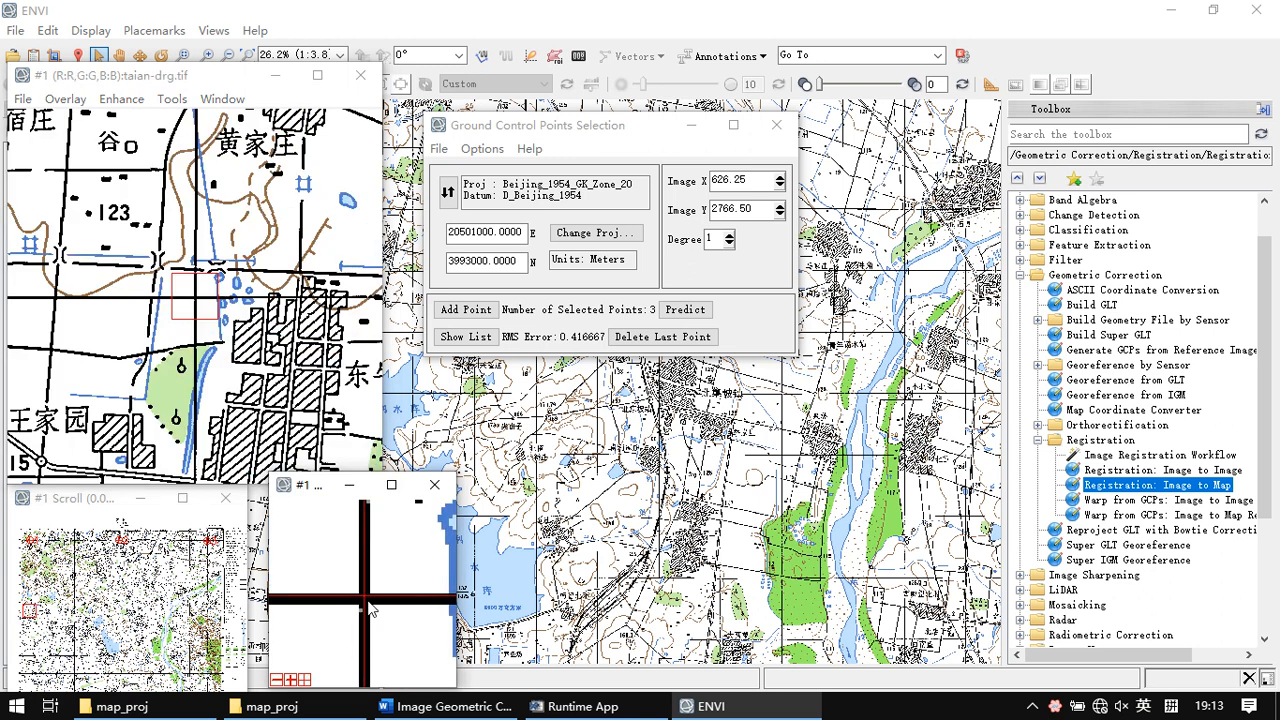
click(364, 603)
click(364, 603)
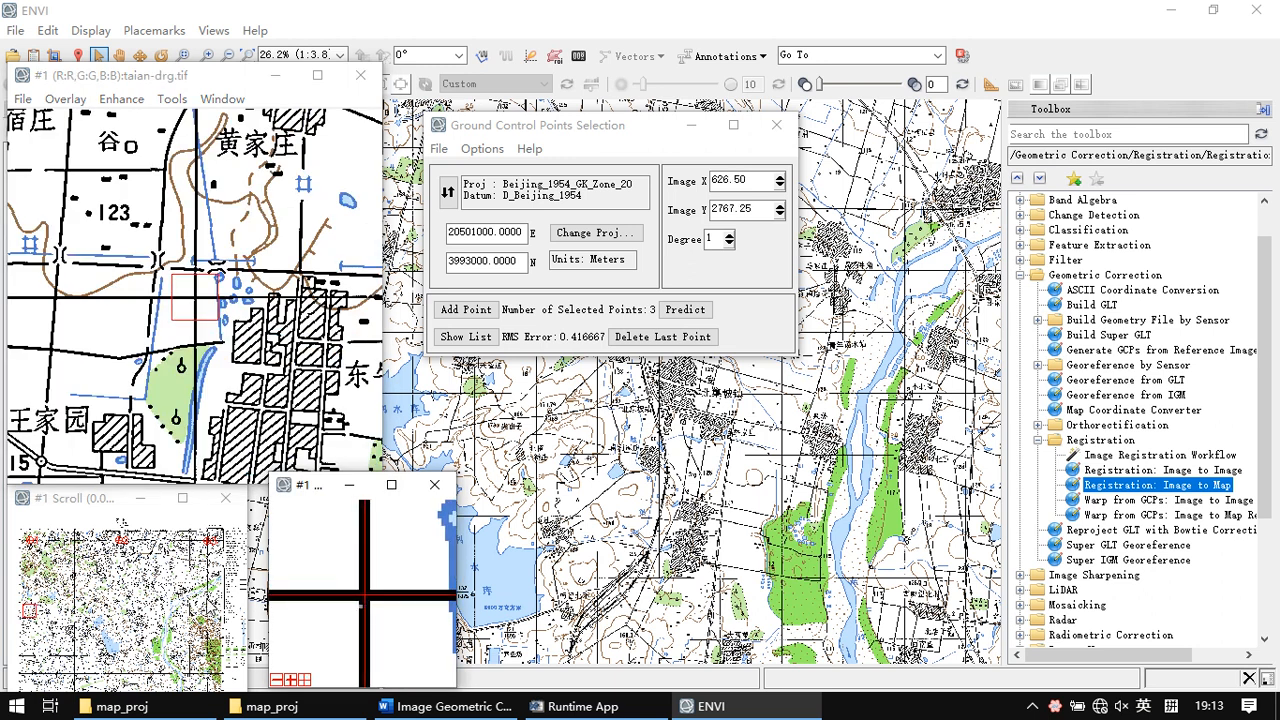
drag(198, 302, 33, 295)
click(199, 306)
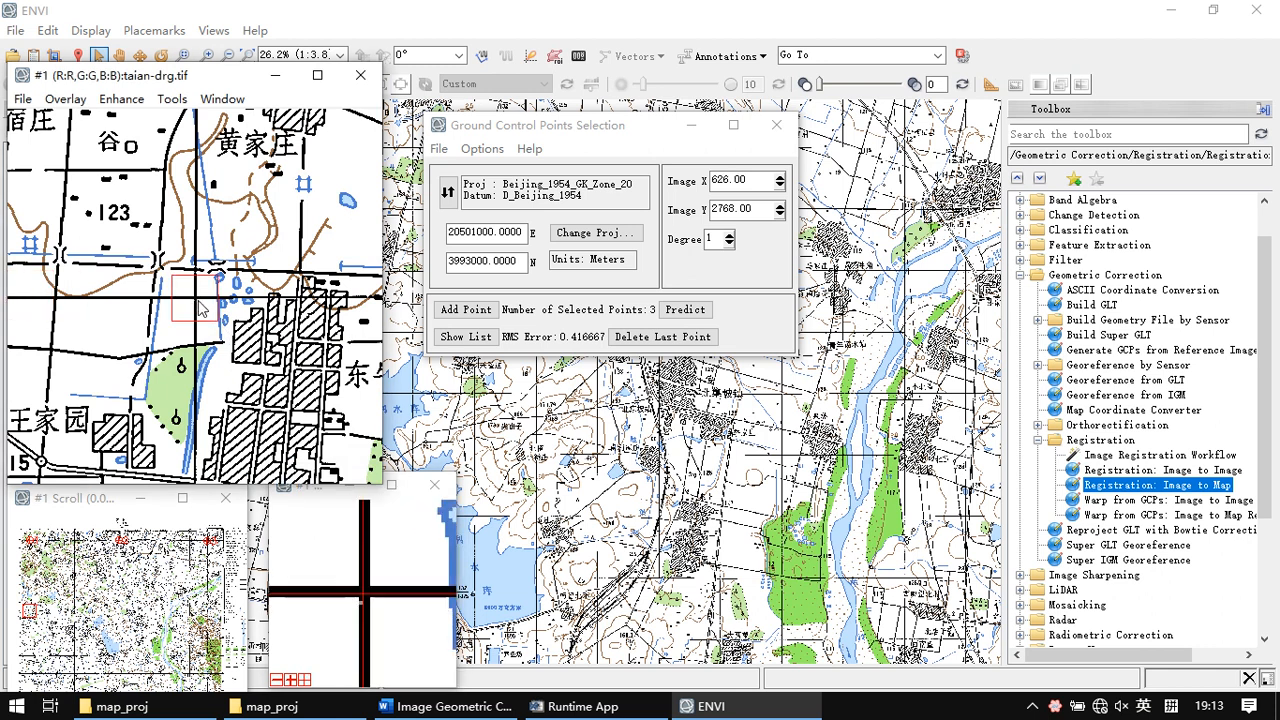
click(26, 614)
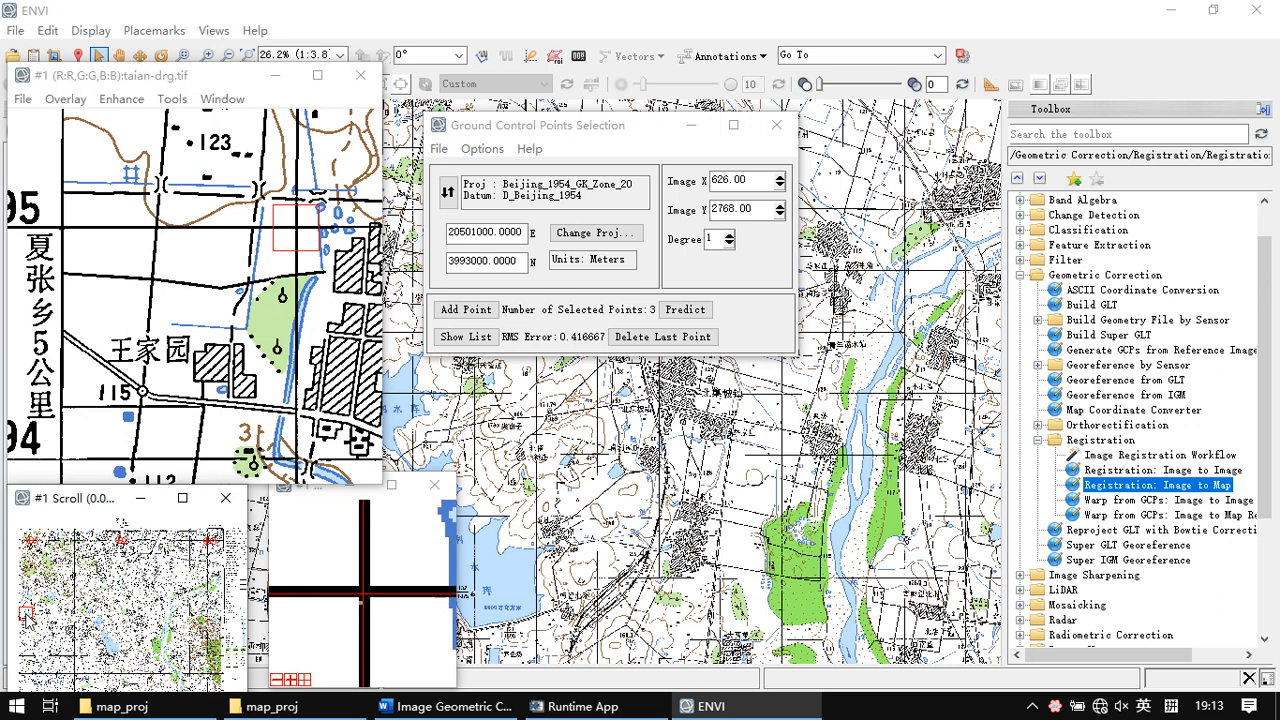
Set the northing to 3995000, keep easting 20501000, and add the fourth ground control point
click(476, 234)
click(463, 262)
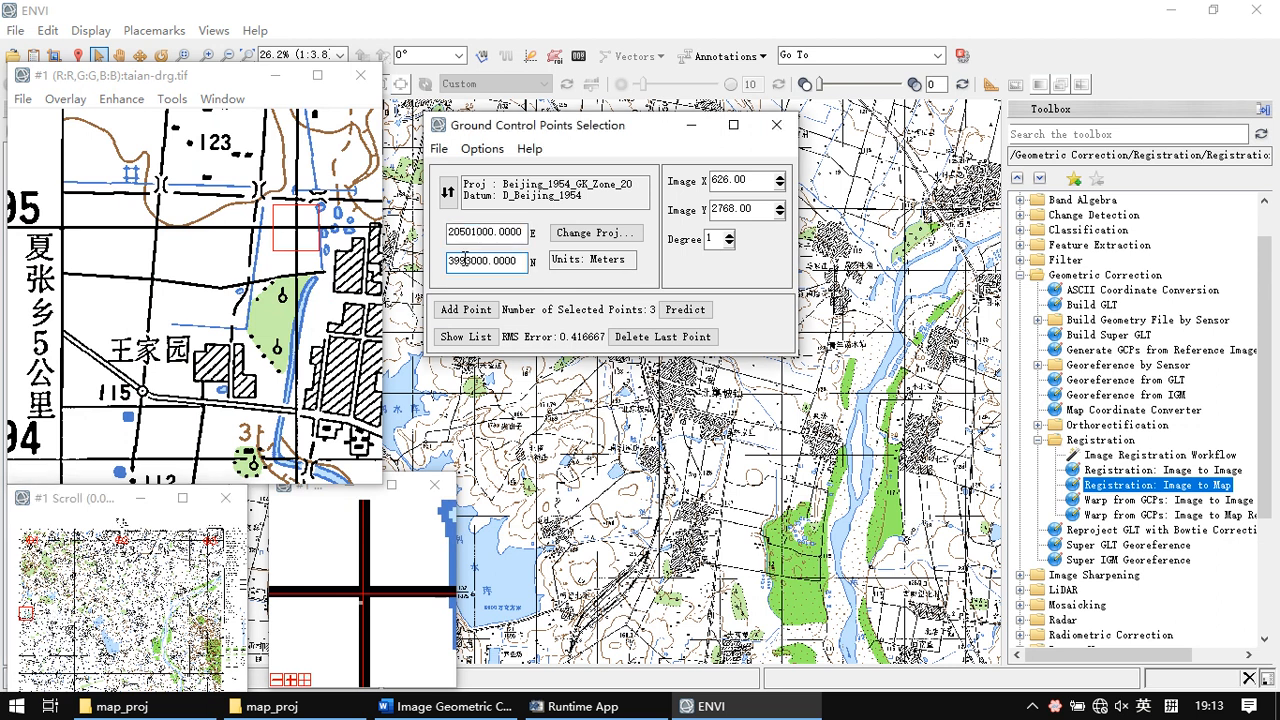
drag(465, 260, 454, 261)
text(95)
text(0)
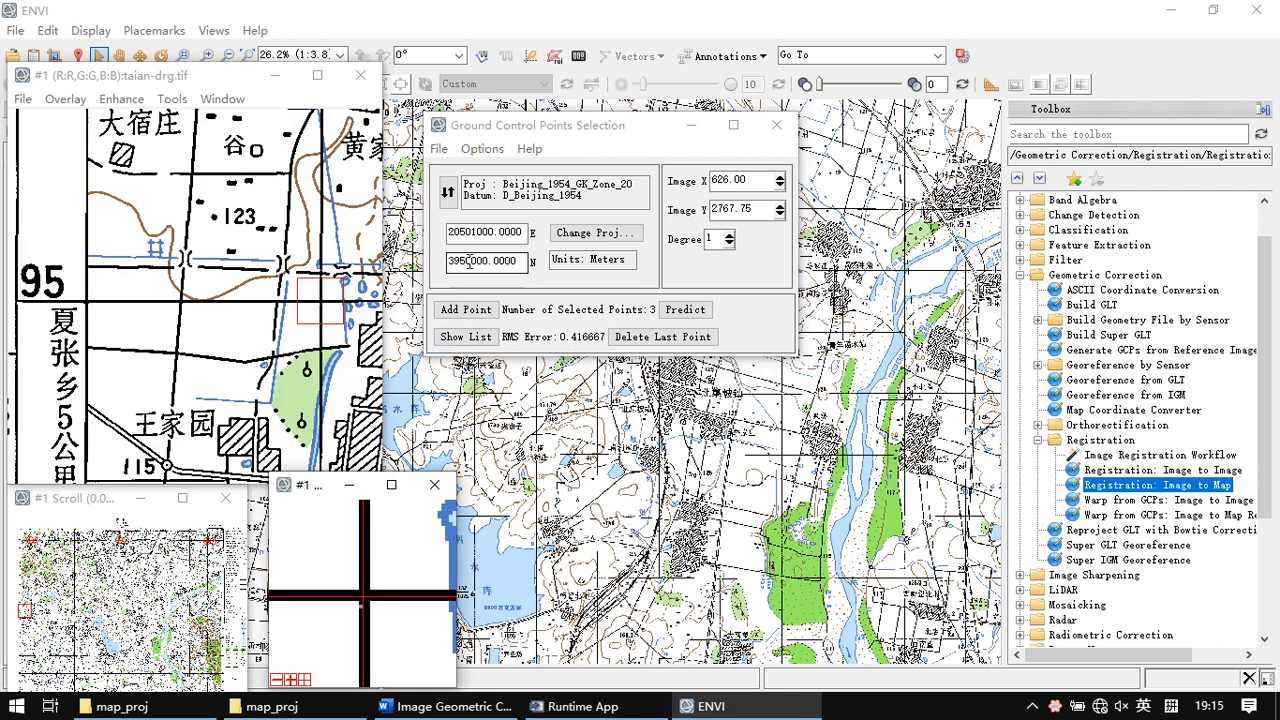
click(472, 262)
key(BackSpace)
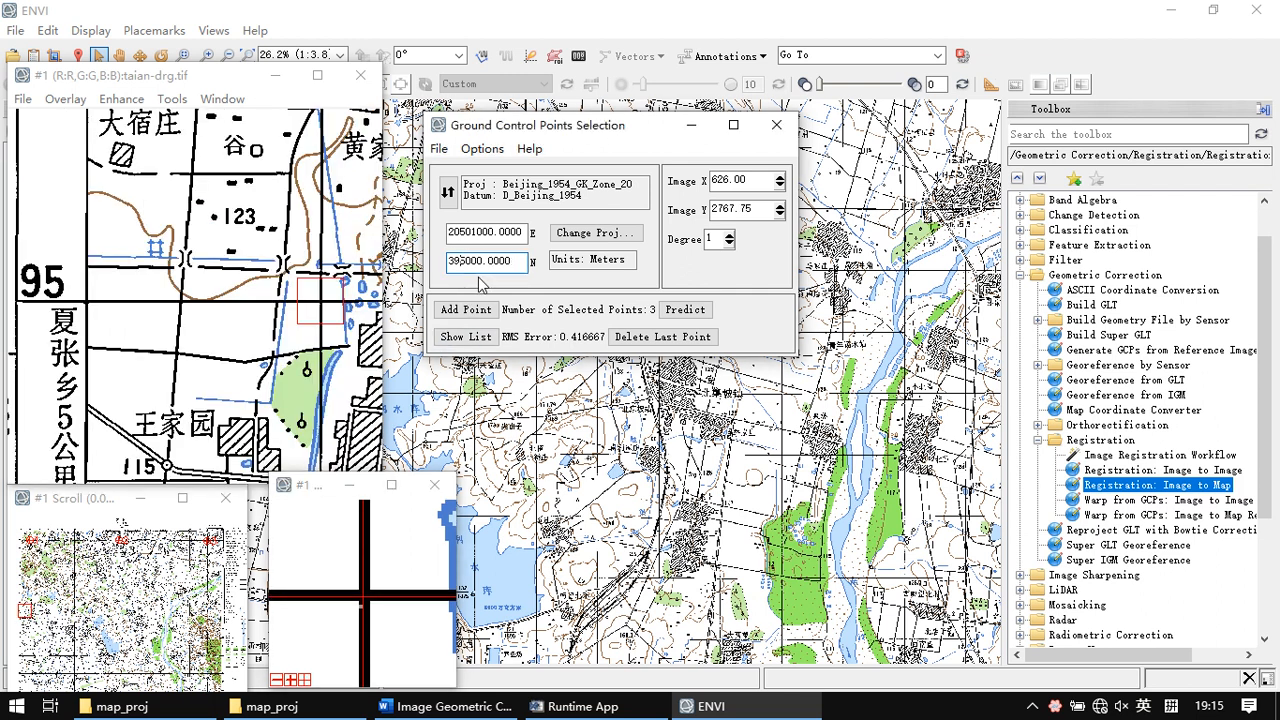
text(9)
click(470, 312)
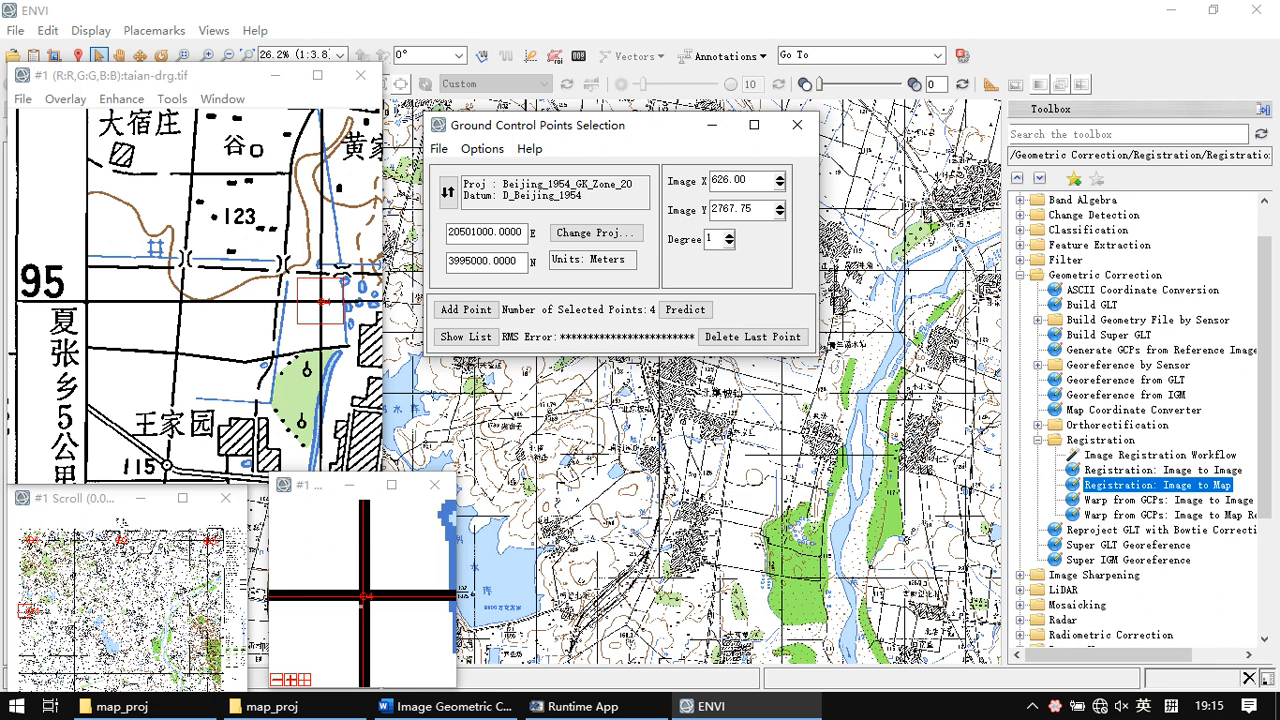
Place the crosshair on the intersection of grid lines 11 and 3995 near the map's middle, at image X 3128.25, Y 2766.00
drag(26, 606, 117, 609)
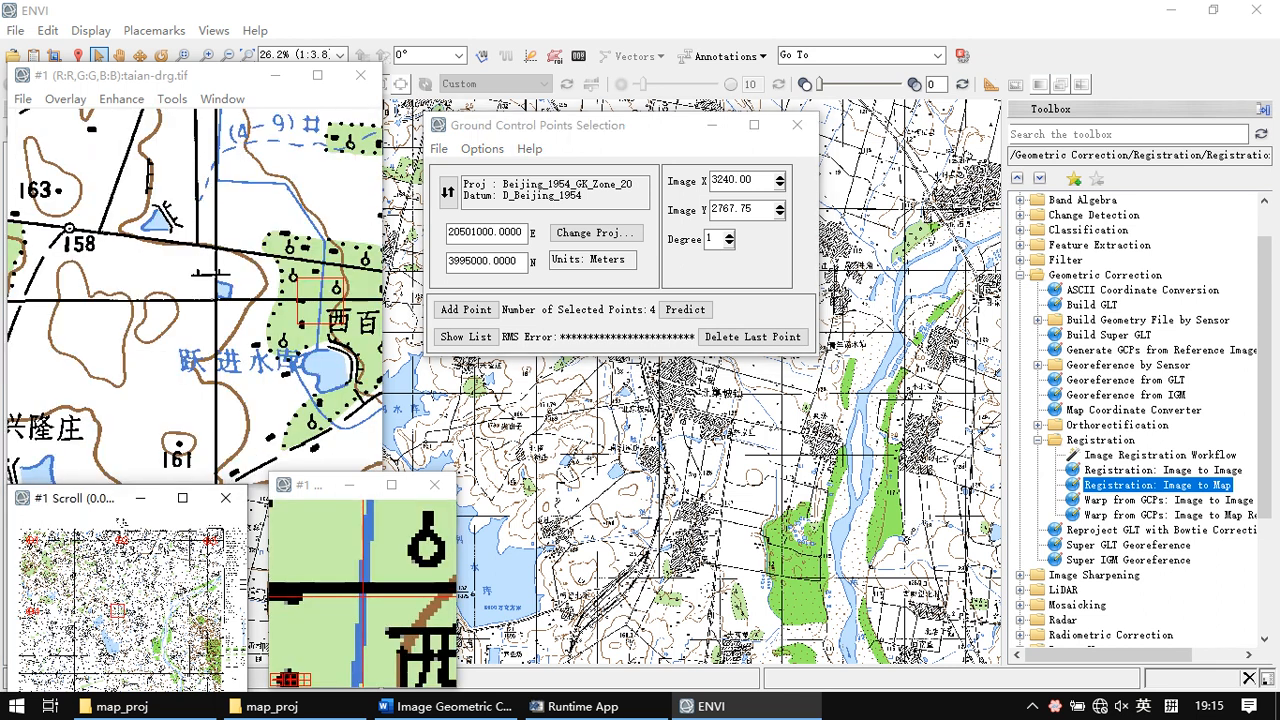
drag(117, 609, 119, 556)
key(Down)
key(Down)
key(Down)
key(Down)
key(Down)
key(Down)
key(Down)
key(Down)
key(Down)
key(Down)
key(Down)
key(Down)
key(Down)
key(Down)
key(Down)
key(Down)
key(Down)
key(Down)
key(Down)
key(Down)
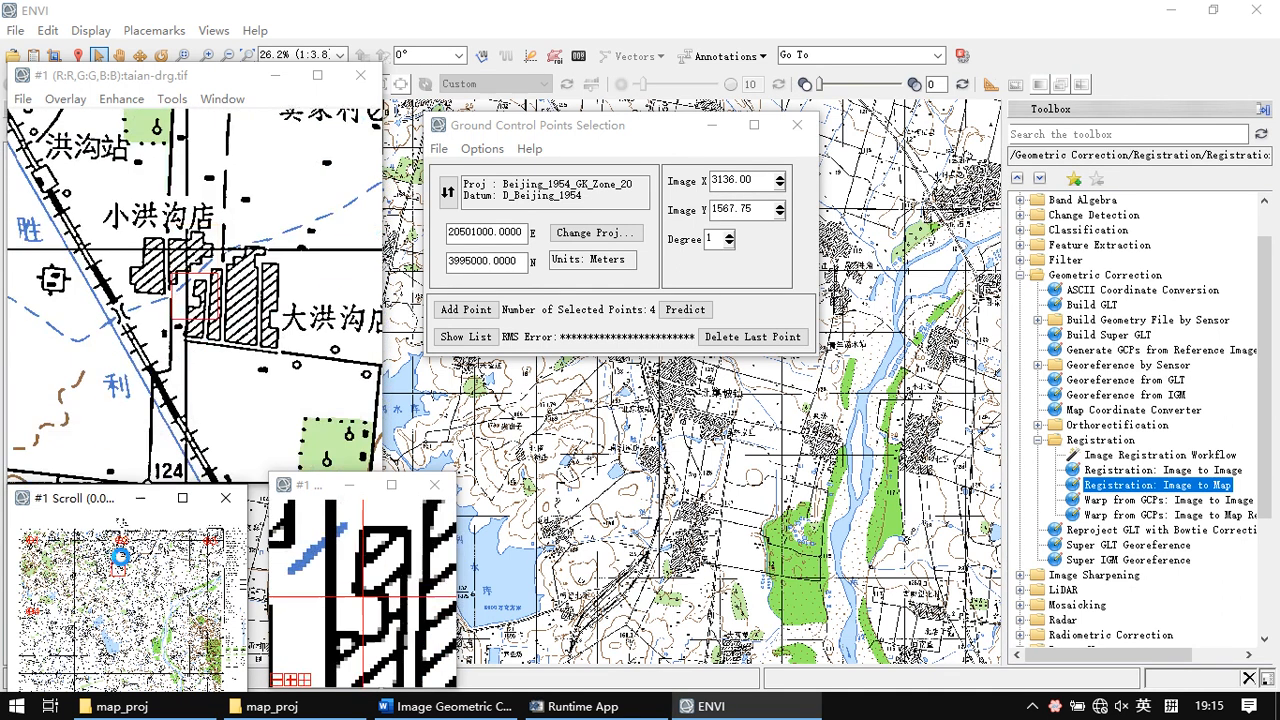
key(Down)
key(Down)
key(Down)
key(Down)
key(Down)
key(Down)
key(Down)
key(Down)
key(Down)
key(Down)
key(Down)
key(Down)
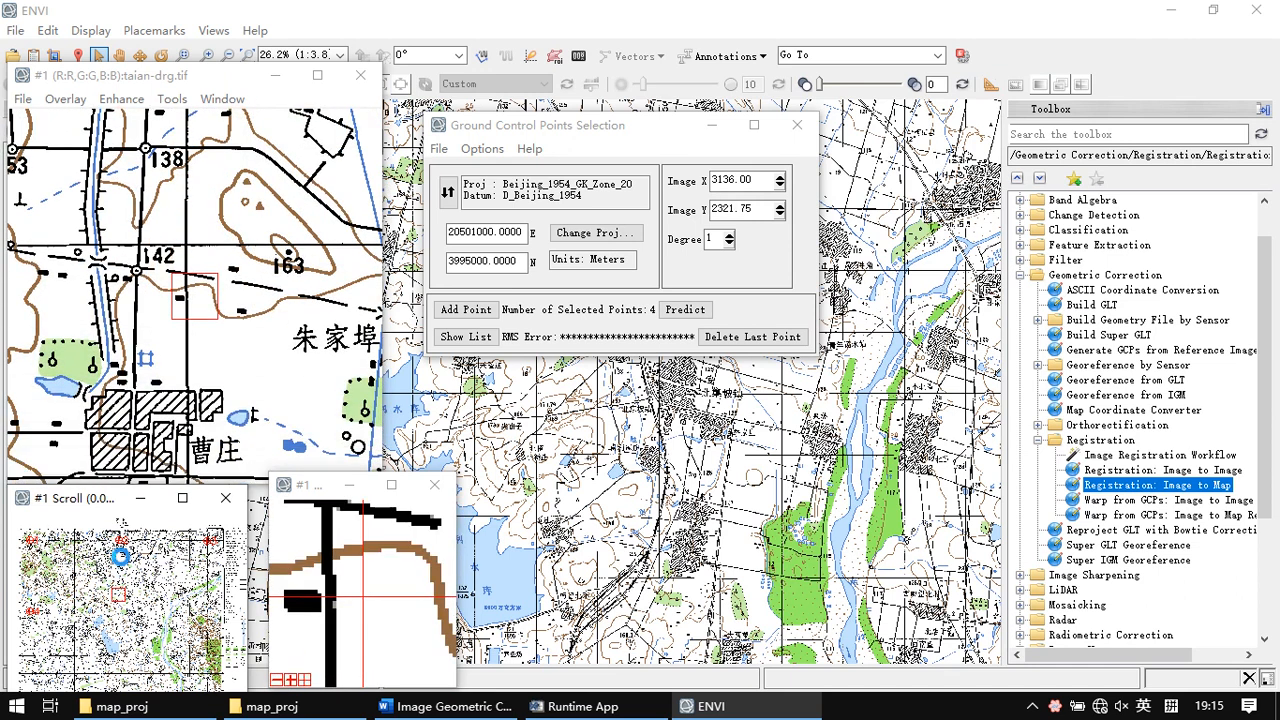
key(Down)
key(Down)
key(Down)
key(Down)
key(Down)
key(Down)
key(Down)
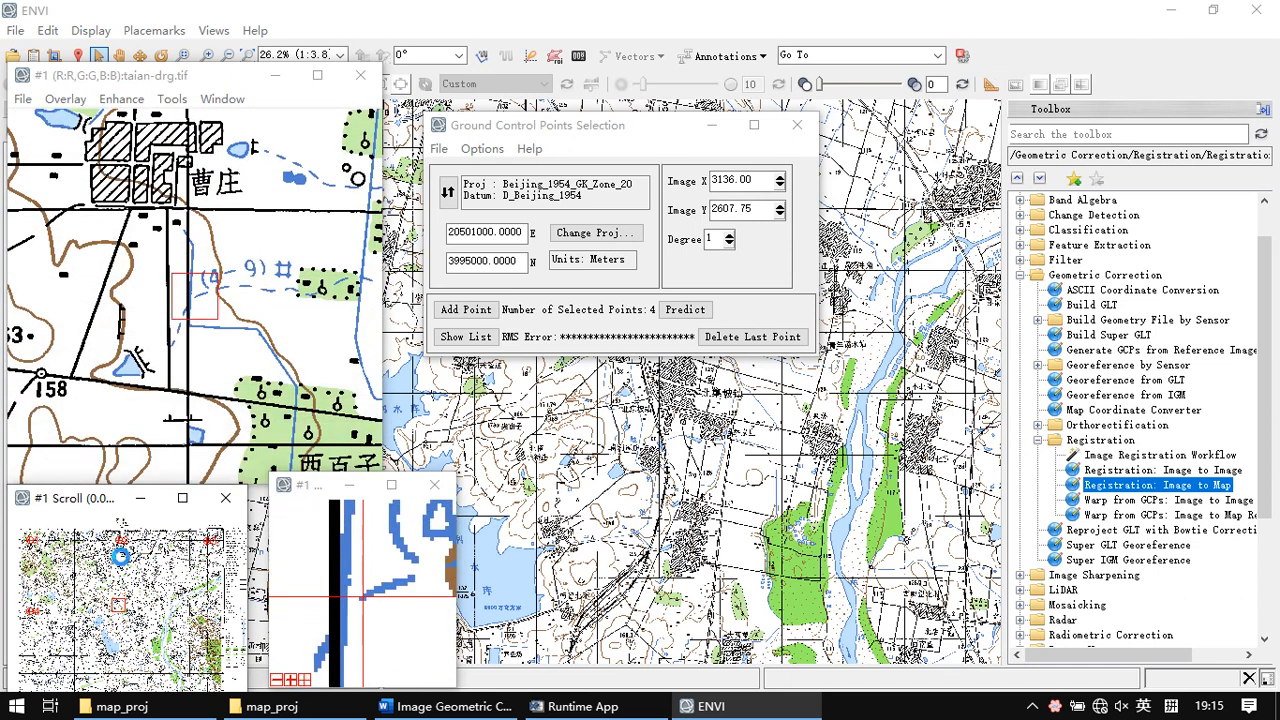
key(Down)
key(Down)
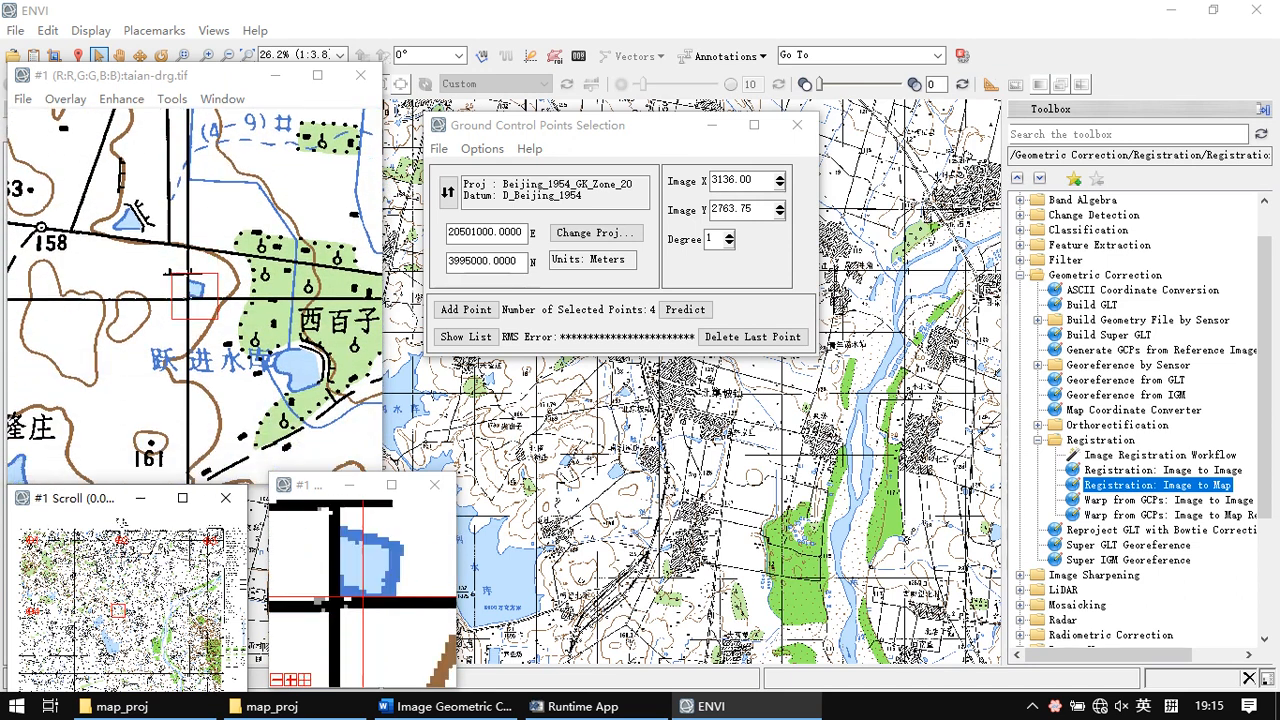
key(Down)
key(Down)
key(Down)
key(Down)
key(Down)
key(Down)
key(Down)
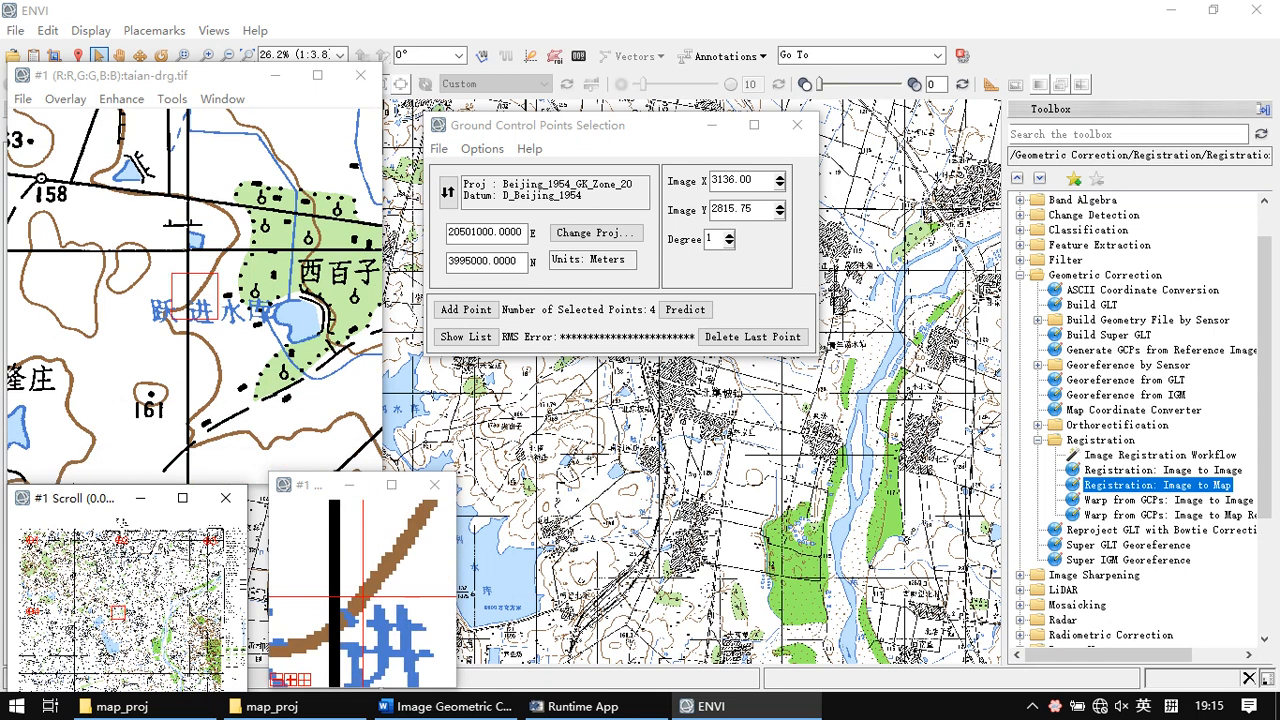
key(Up)
key(Up)
key(Up)
key(Up)
key(Up)
key(Up)
key(Up)
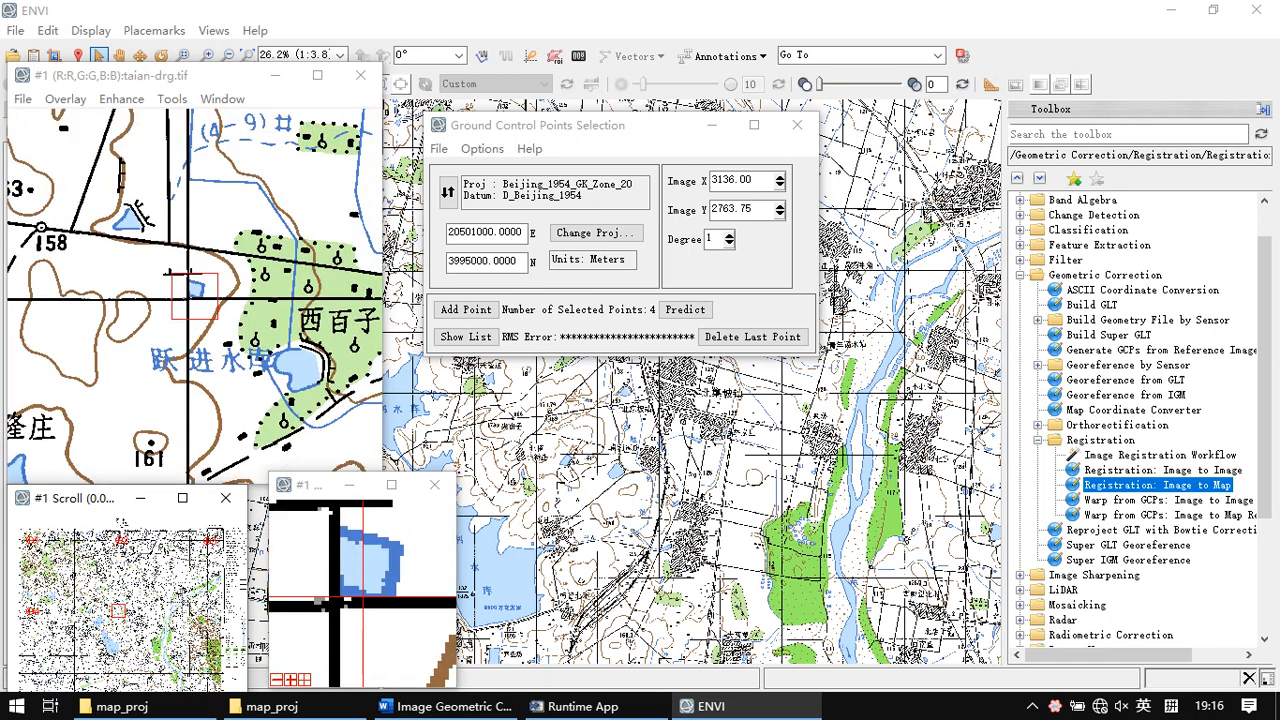
drag(338, 606, 369, 591)
click(368, 595)
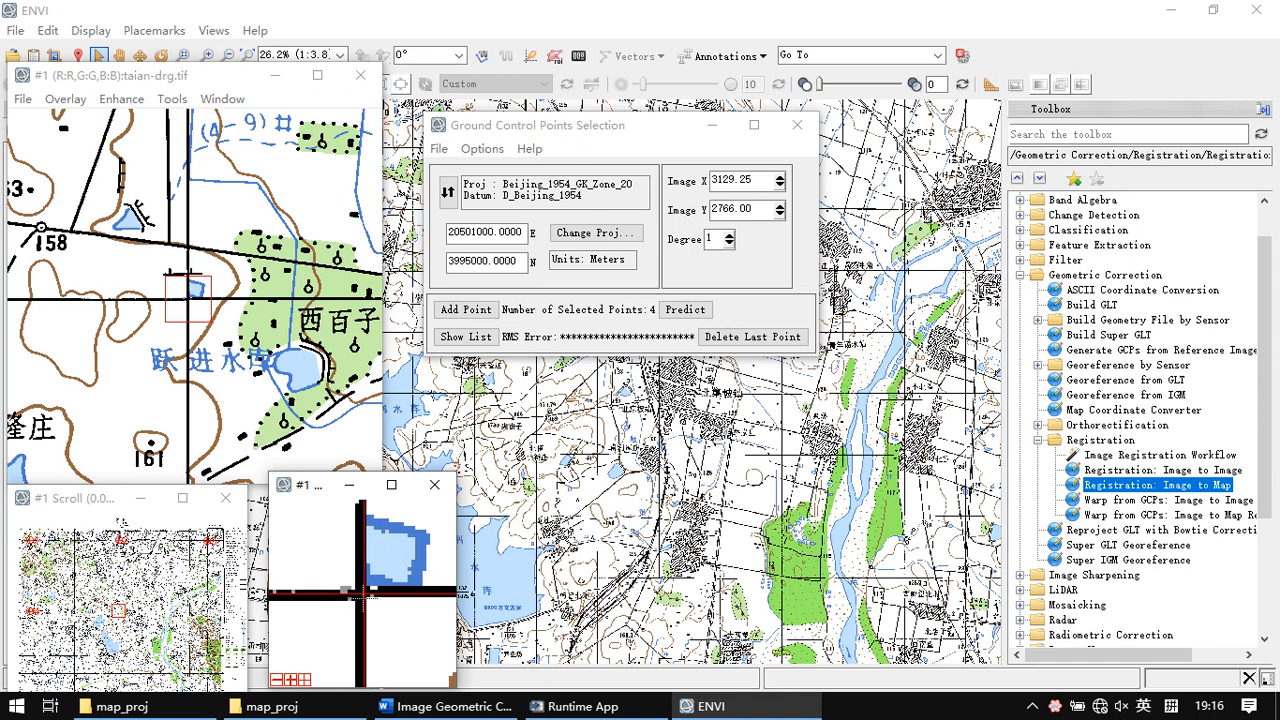
click(361, 598)
click(369, 591)
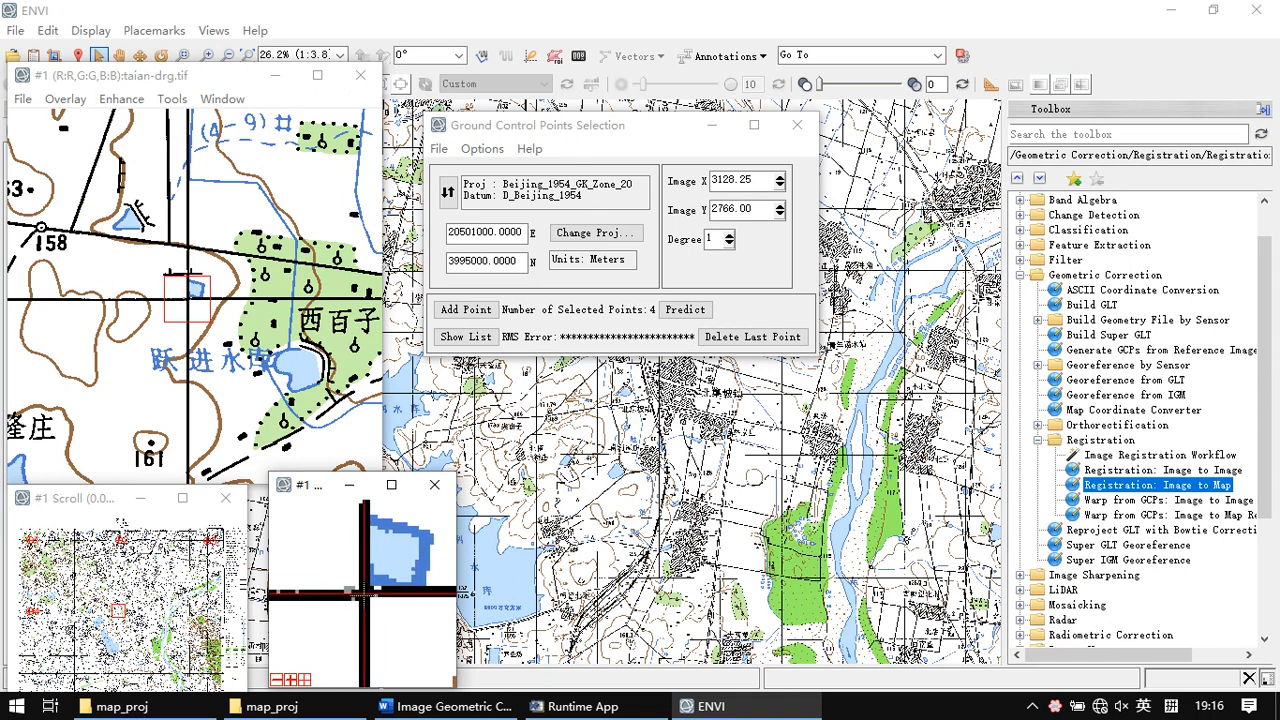
Change the easting to 20511000, keep northing 3995000, and add the fifth ground control point
click(473, 234)
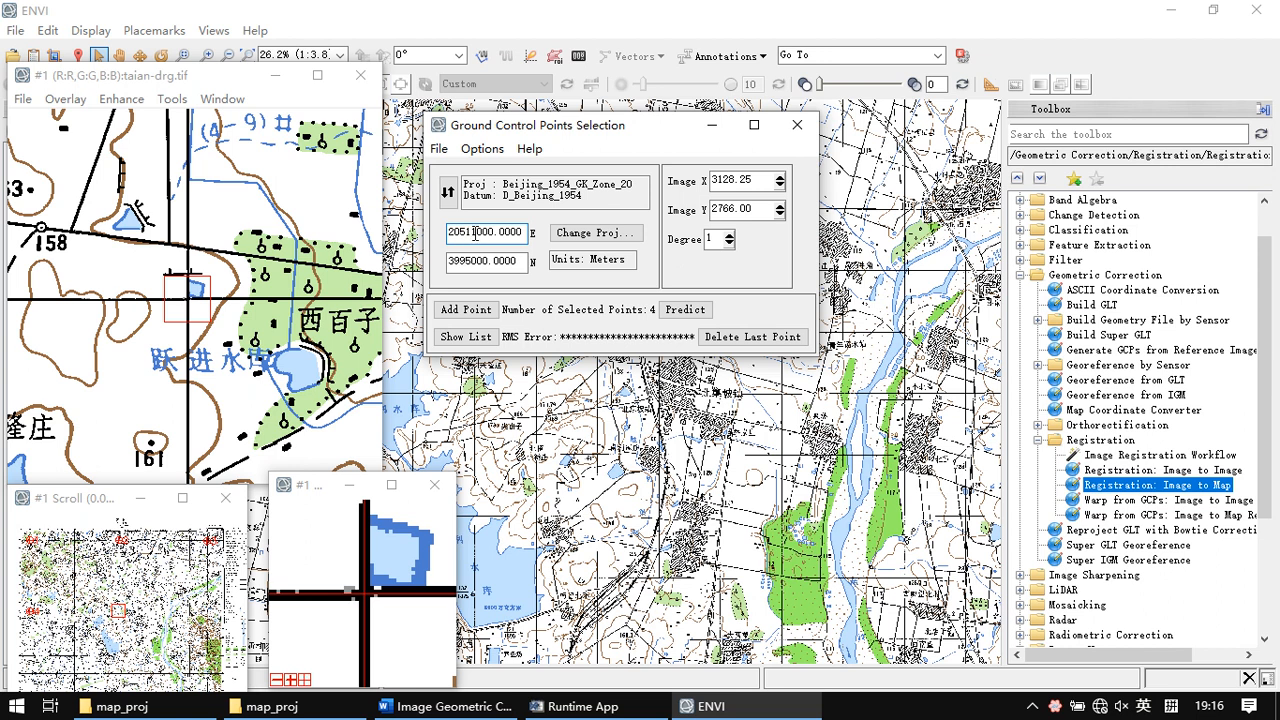
click(477, 312)
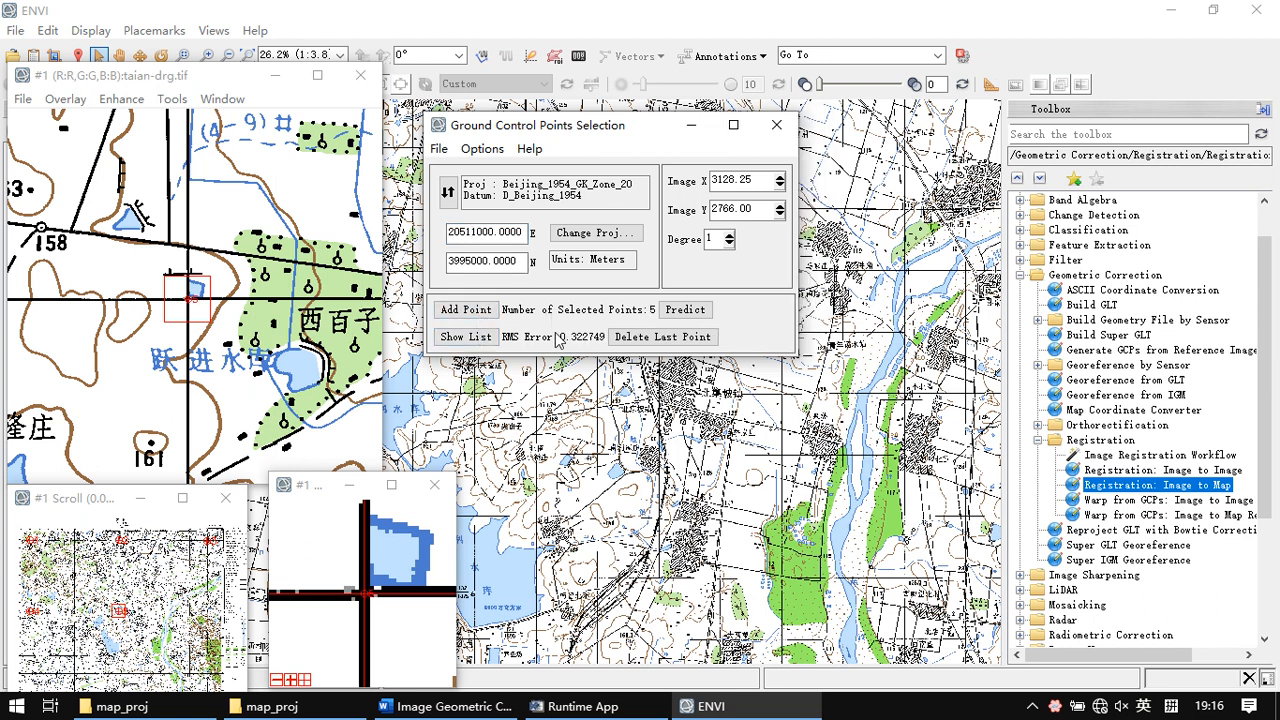
Check the RMS error of each of the five ground control points in the GCP list, then close the list
click(468, 337)
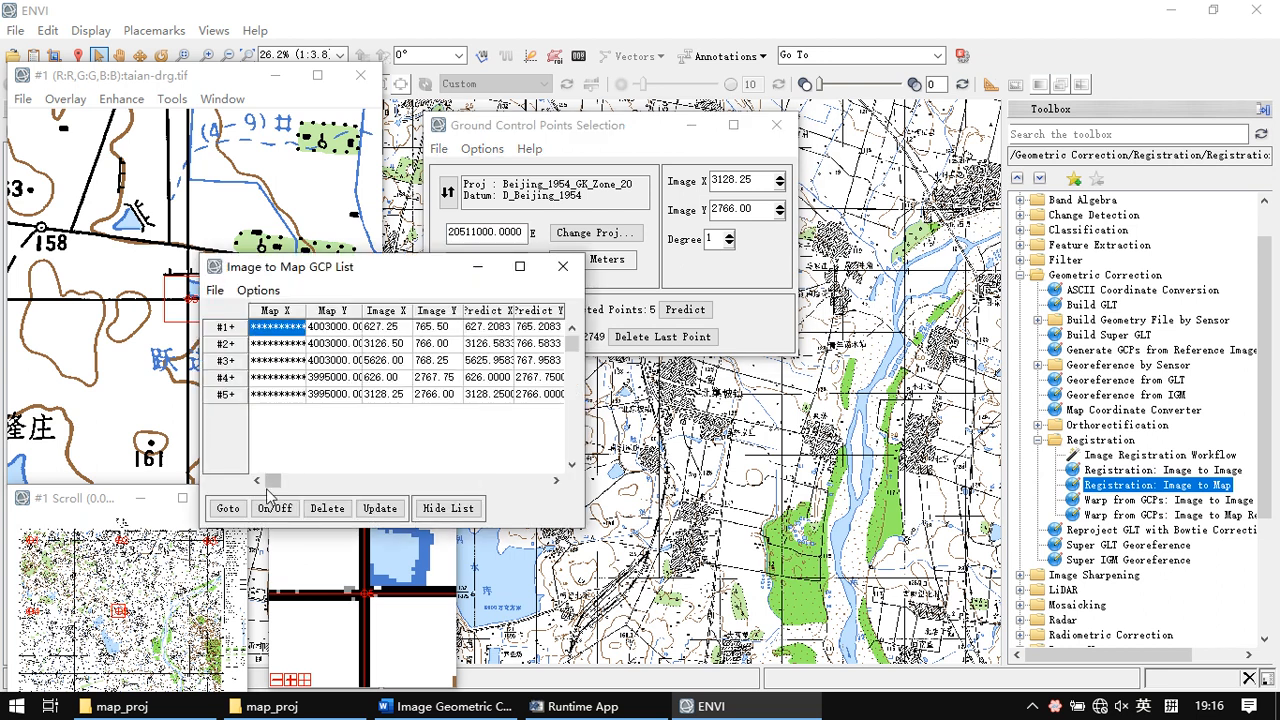
drag(278, 485, 402, 482)
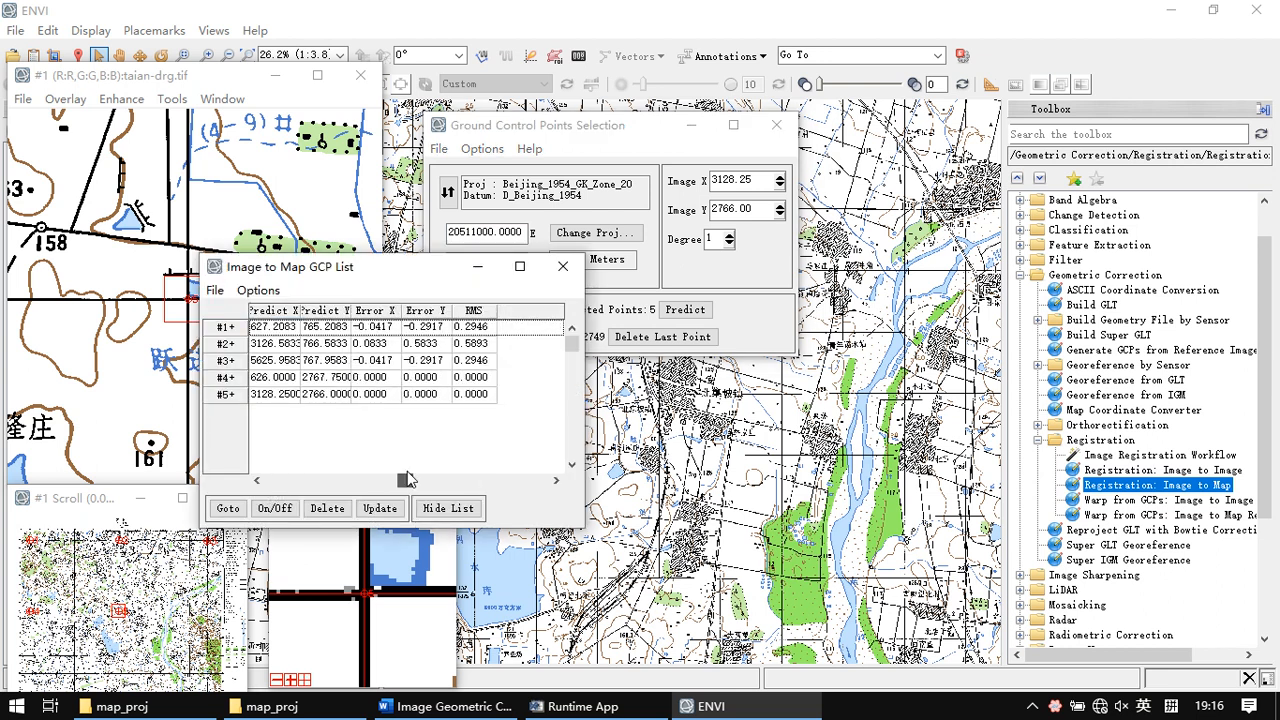
click(472, 314)
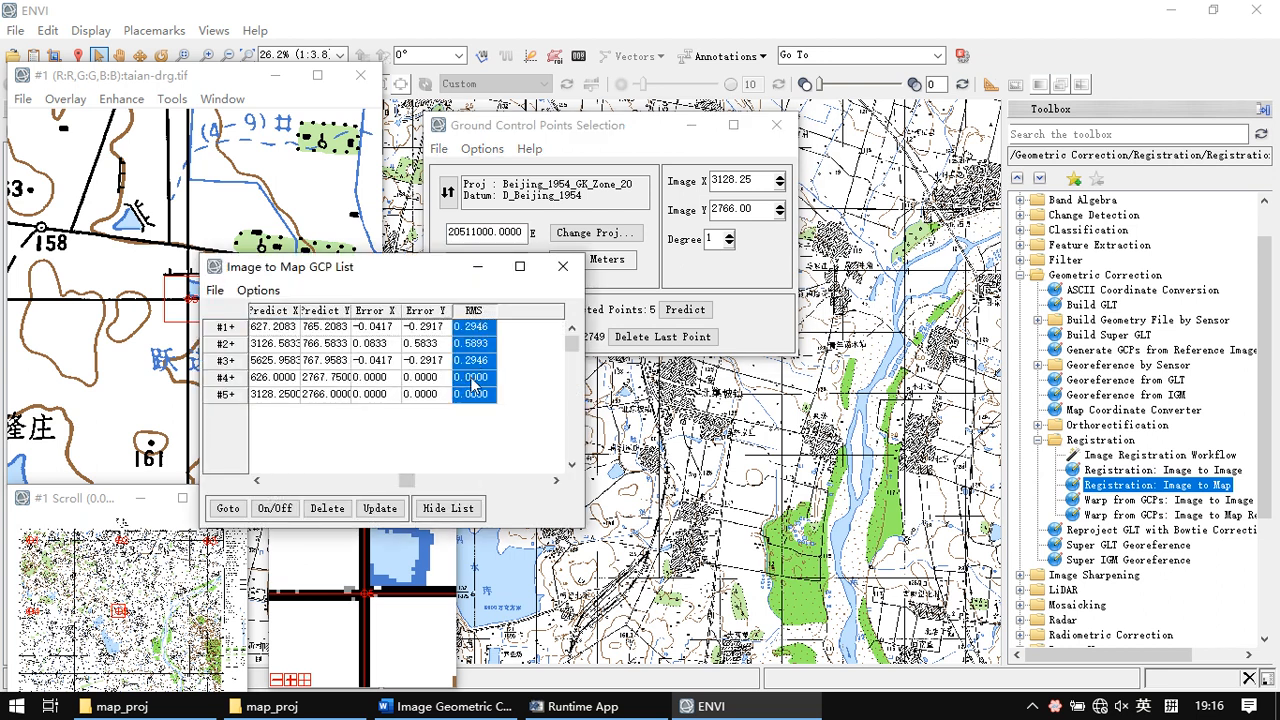
click(563, 268)
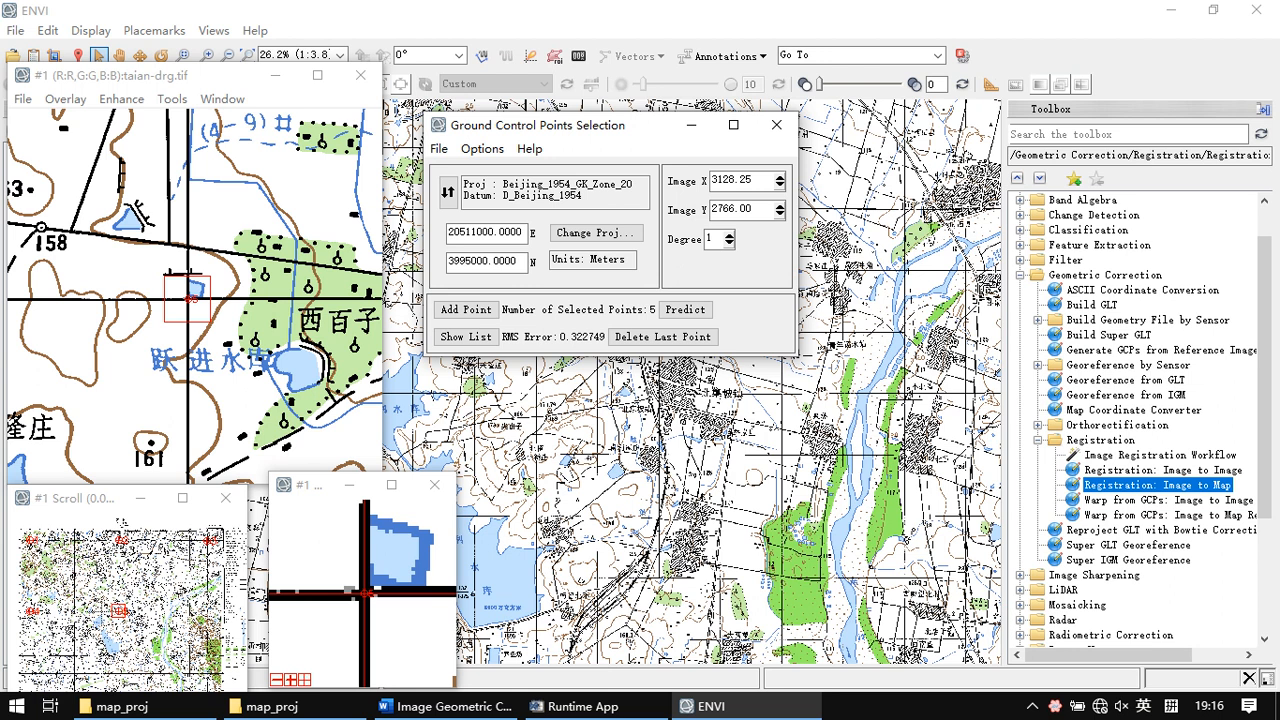
Change the easting to 20521000, keep northing 3995000, and predict the matching image location near the map's east edge
click(472, 231)
text(2)
click(686, 310)
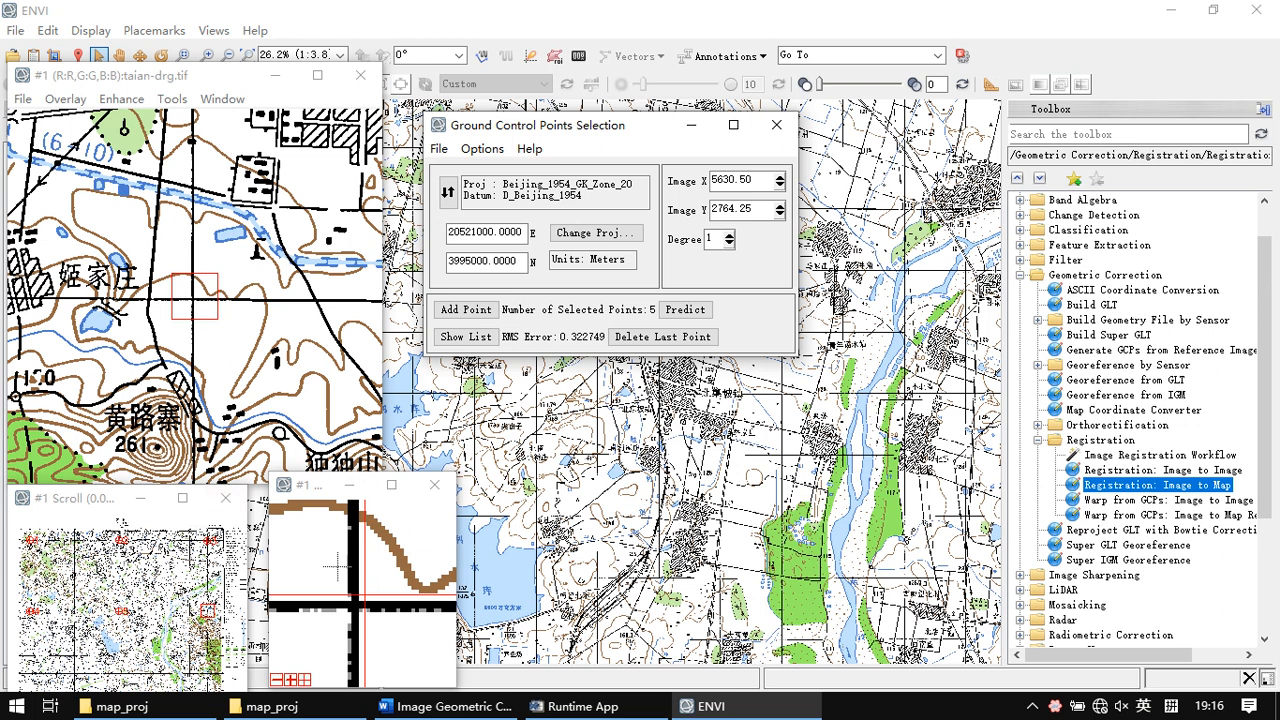
Centre the crosshair on the predicted grid intersection at image X 5628.00, Y 2767.50, and add the sixth ground control point
click(356, 600)
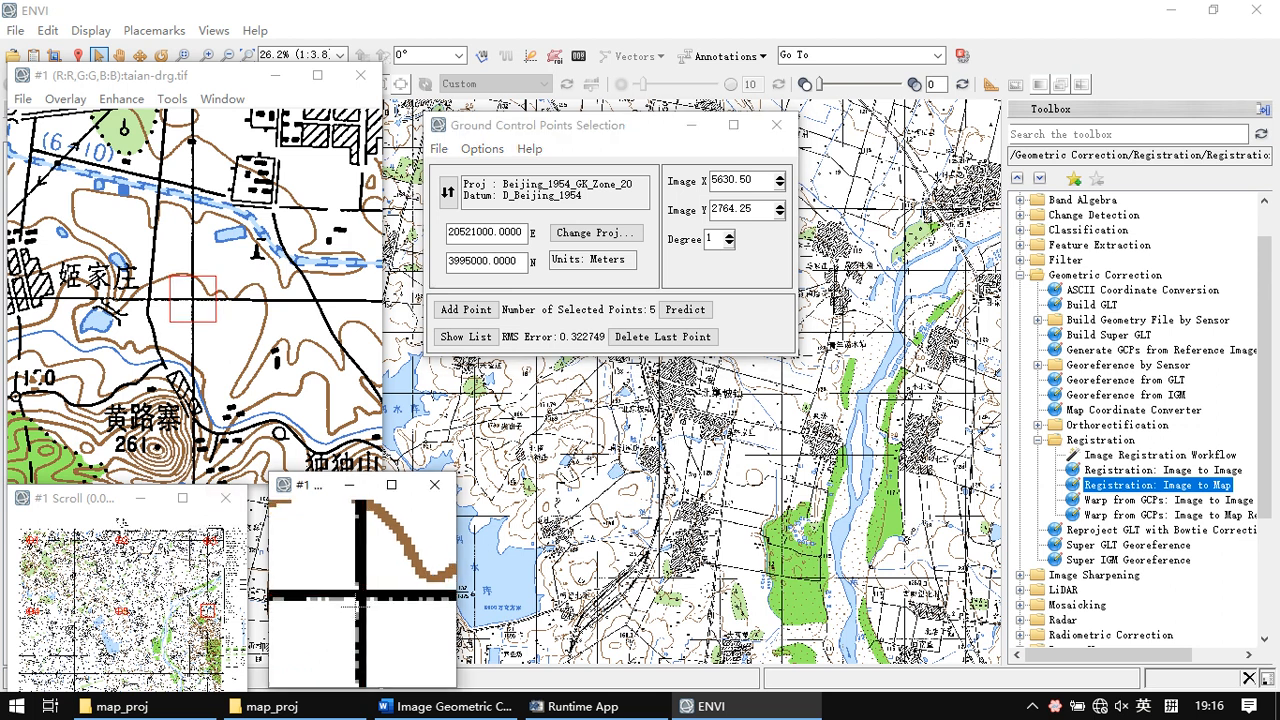
click(363, 593)
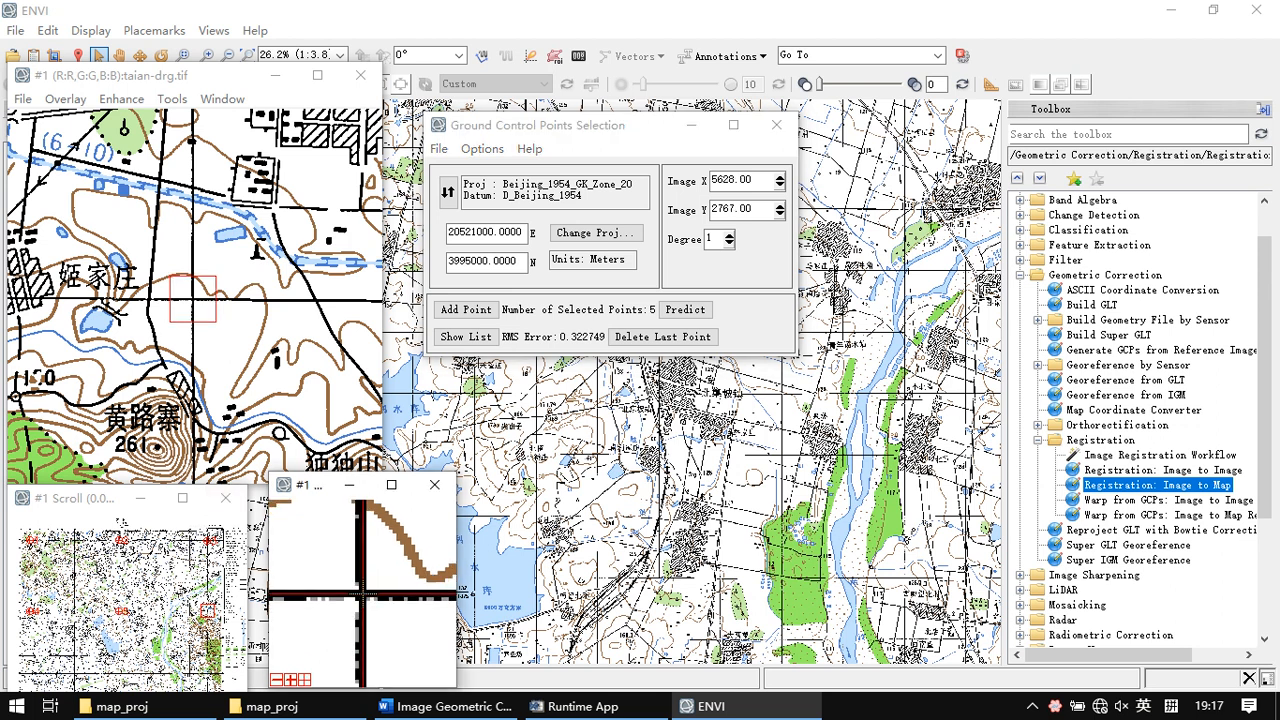
click(362, 594)
click(364, 595)
click(365, 596)
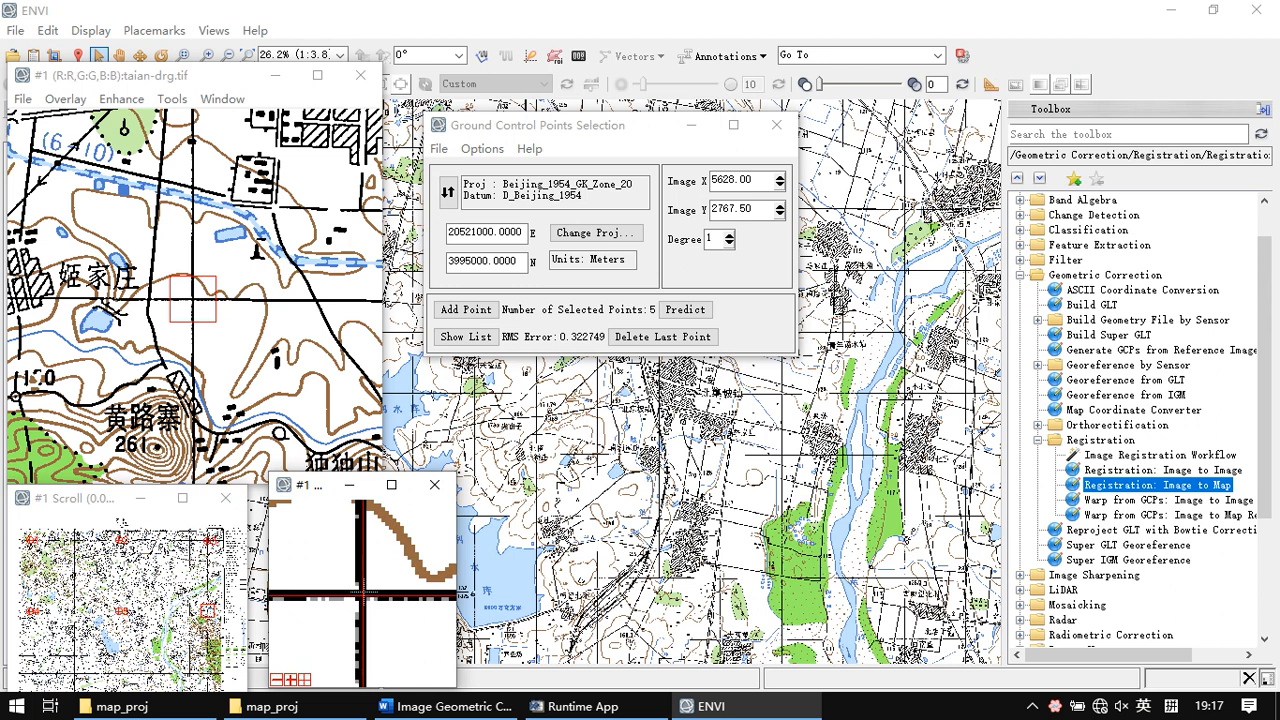
click(470, 312)
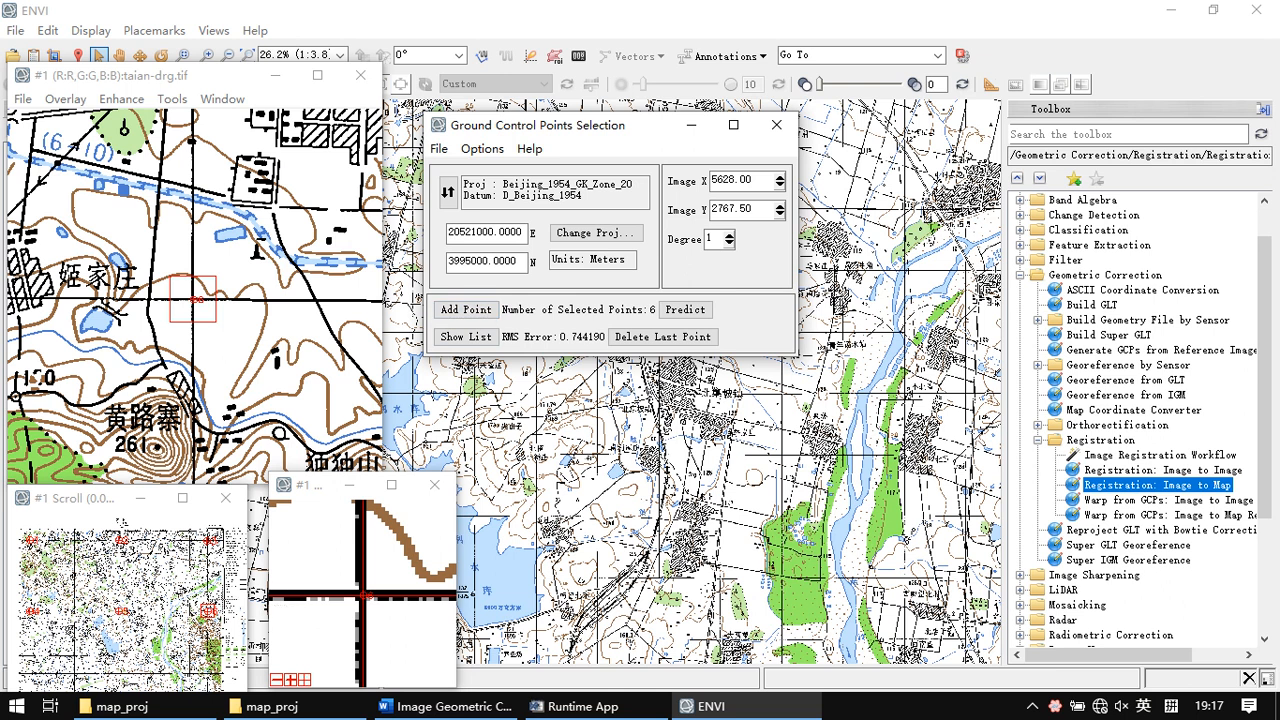
Review the per-point RMS errors of the six ground control points in the GCP list and close it
click(466, 336)
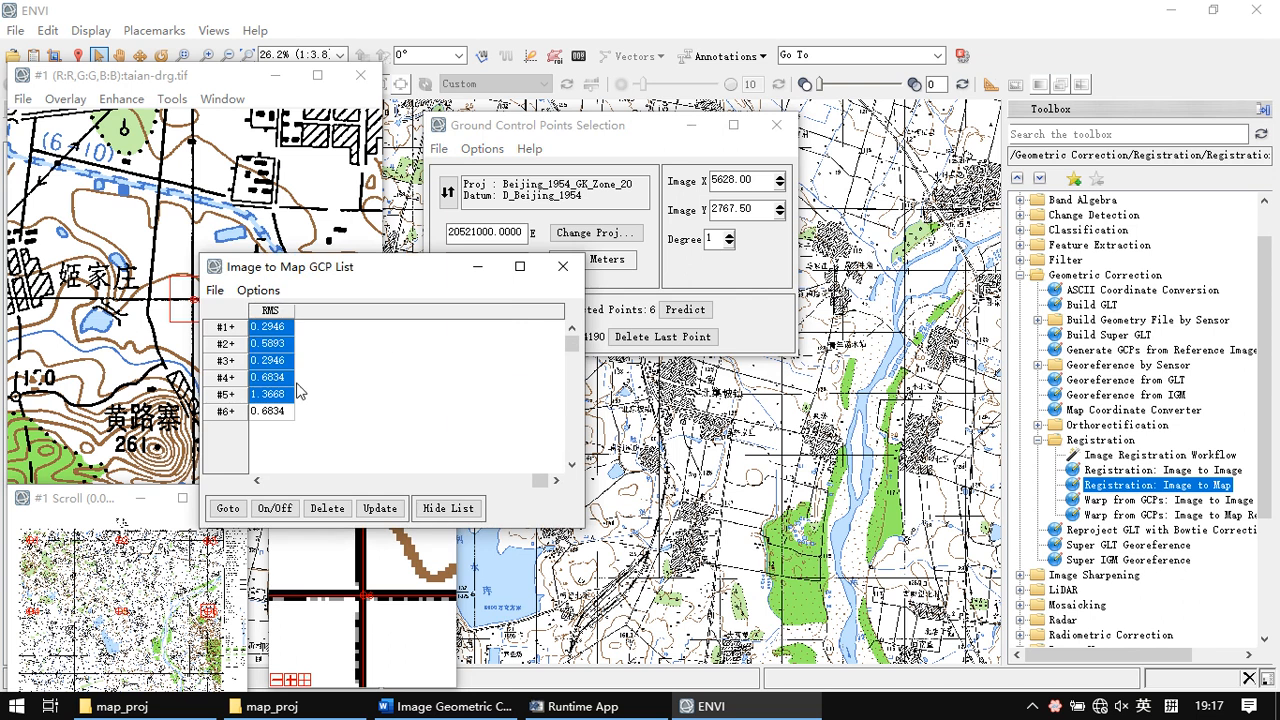
click(267, 414)
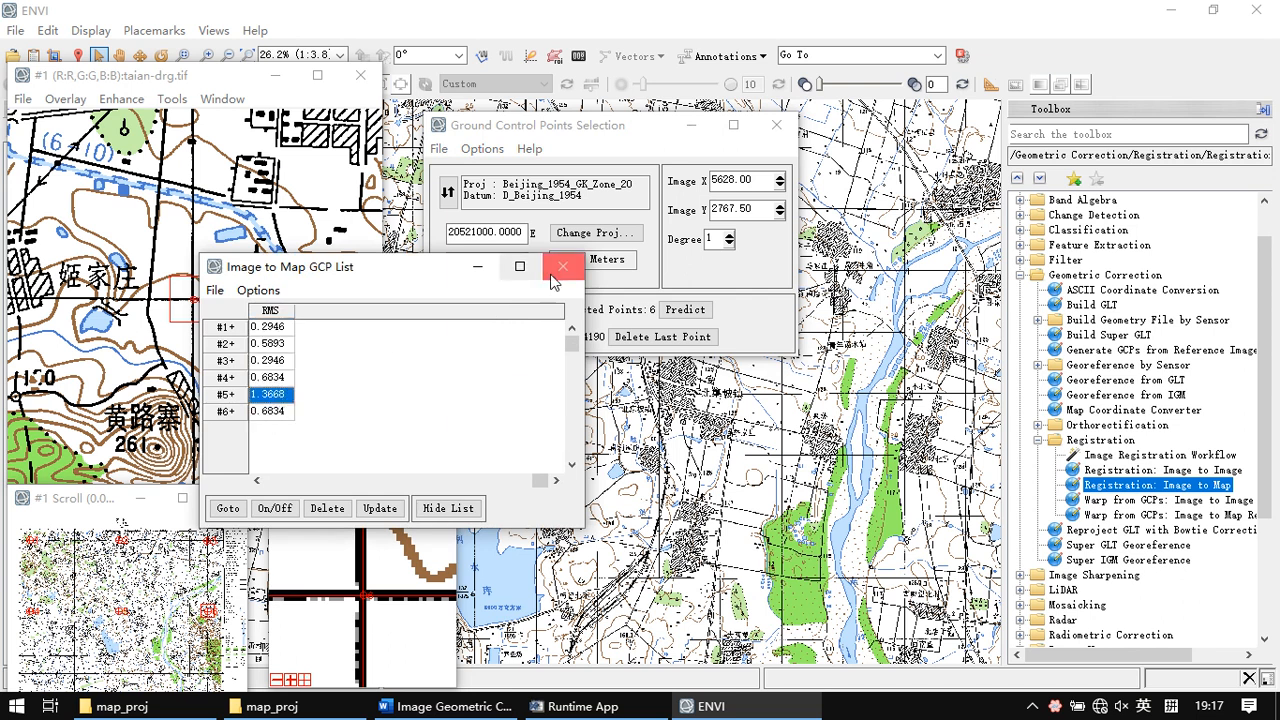
click(563, 266)
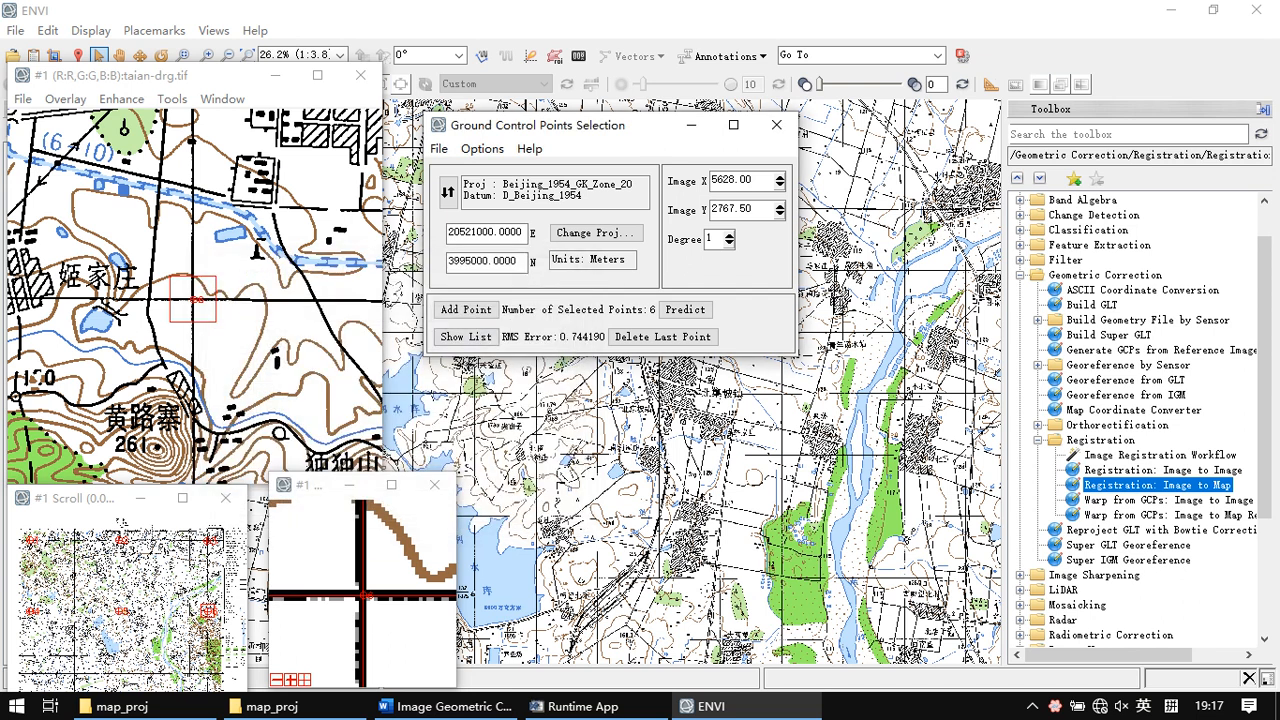
Bring the whole overview map into view and go to its southwest corner to read the label of the southern grid line
drag(110, 507, 105, 460)
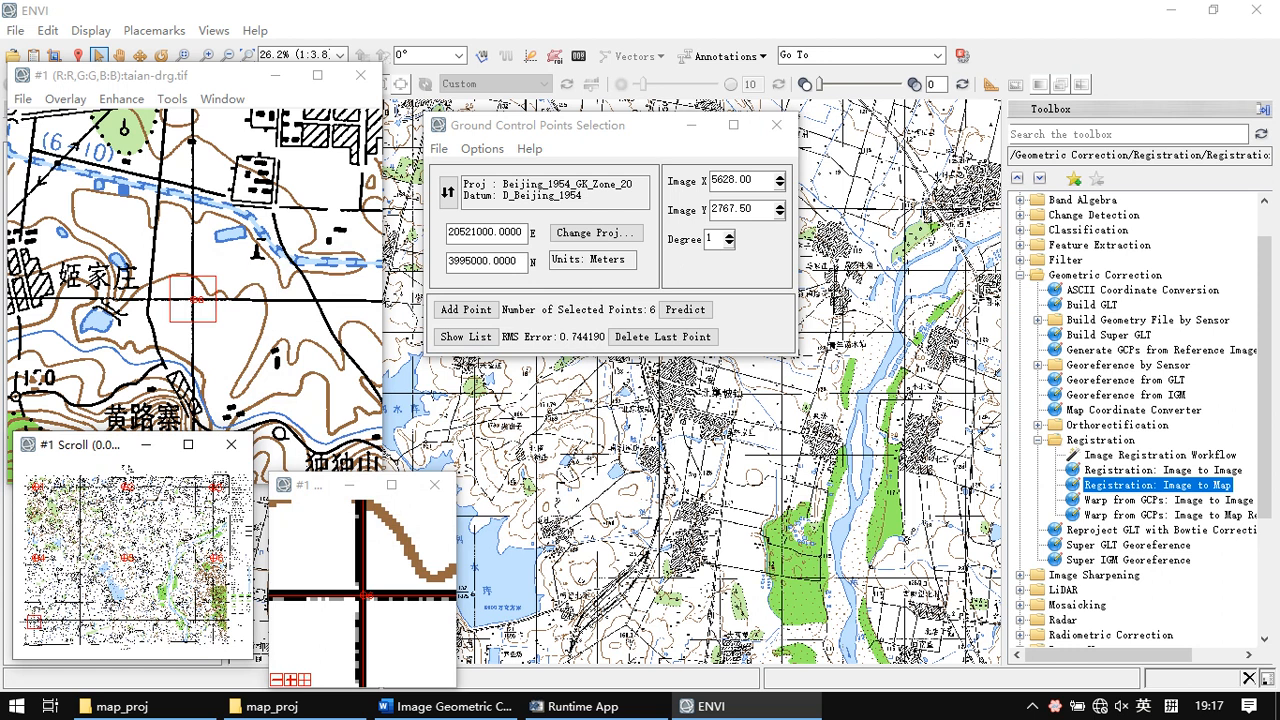
click(33, 621)
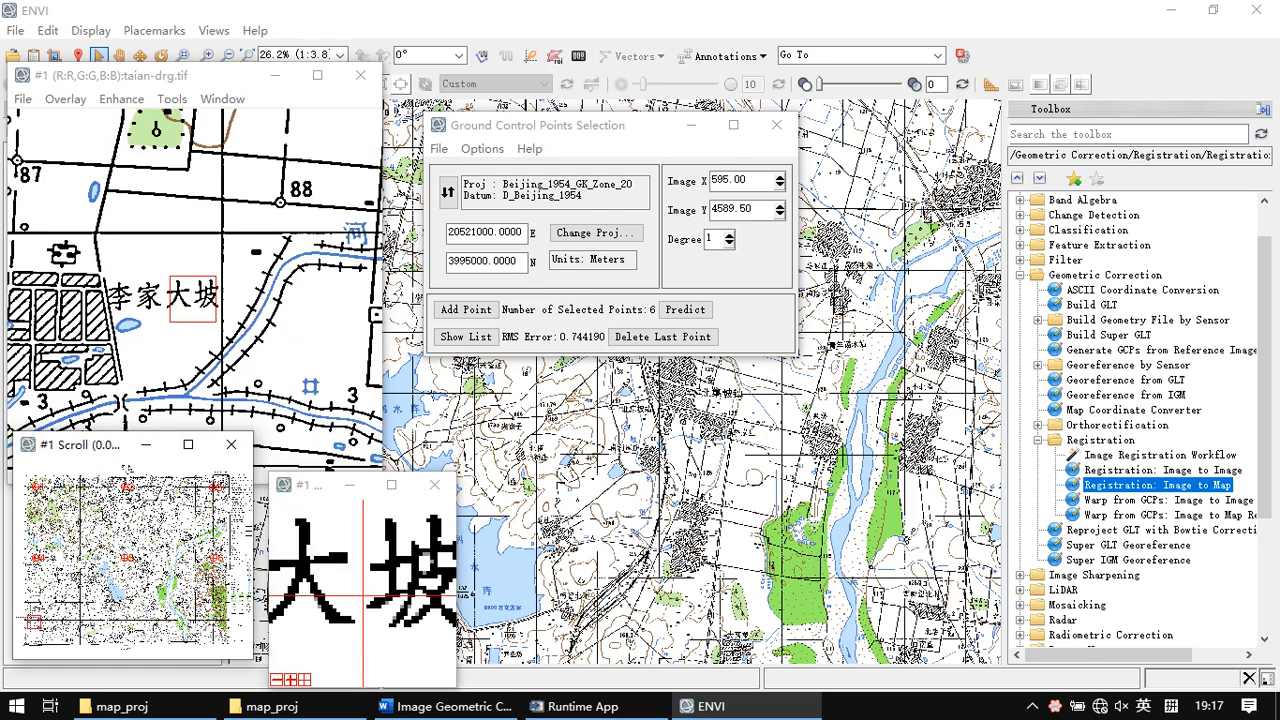
click(30, 617)
drag(30, 618, 26, 619)
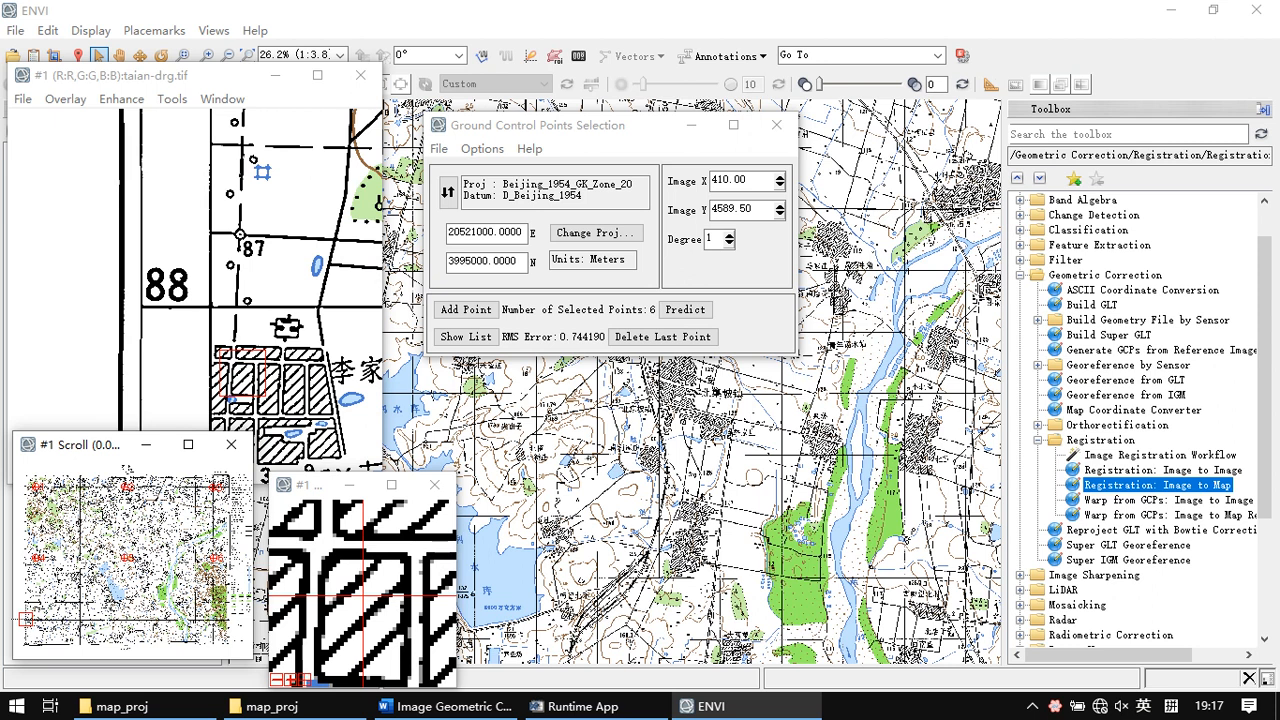
drag(26, 619, 29, 620)
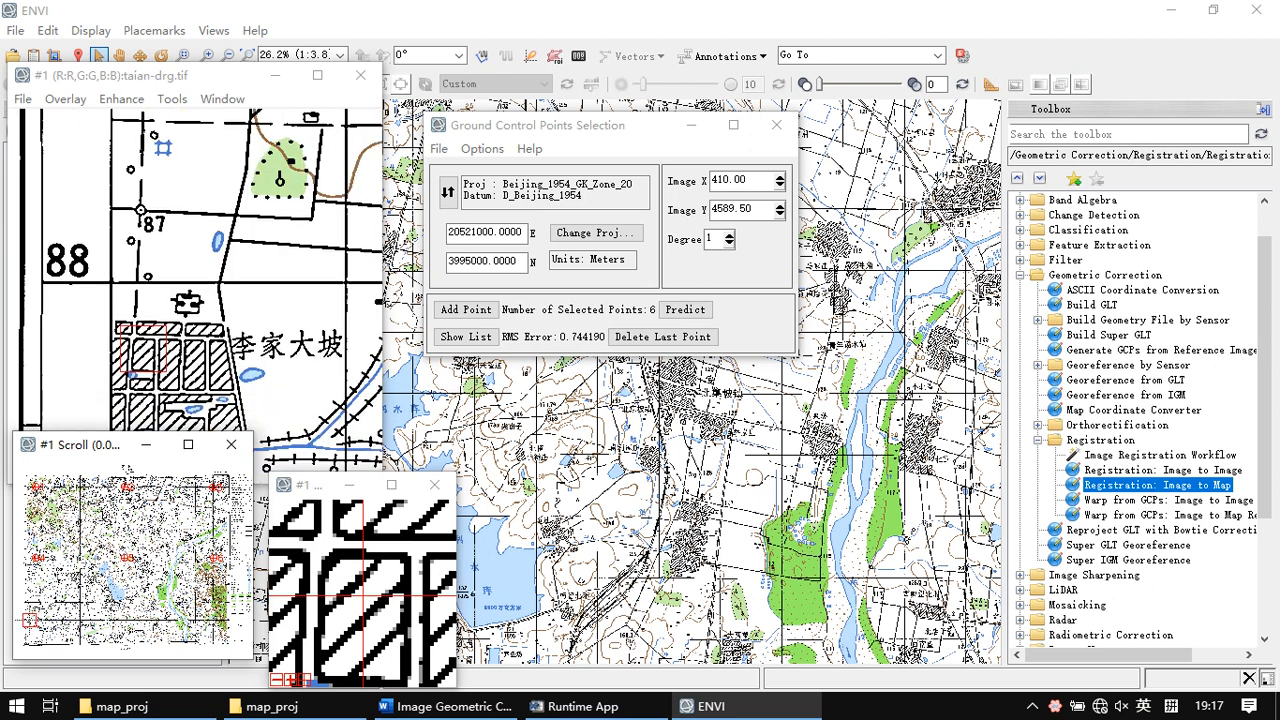
Set the northing to 3988000, predict the location, centre on the intersection at image X 5628.00, Y 4518.00, and add the seventh control point
click(471, 262)
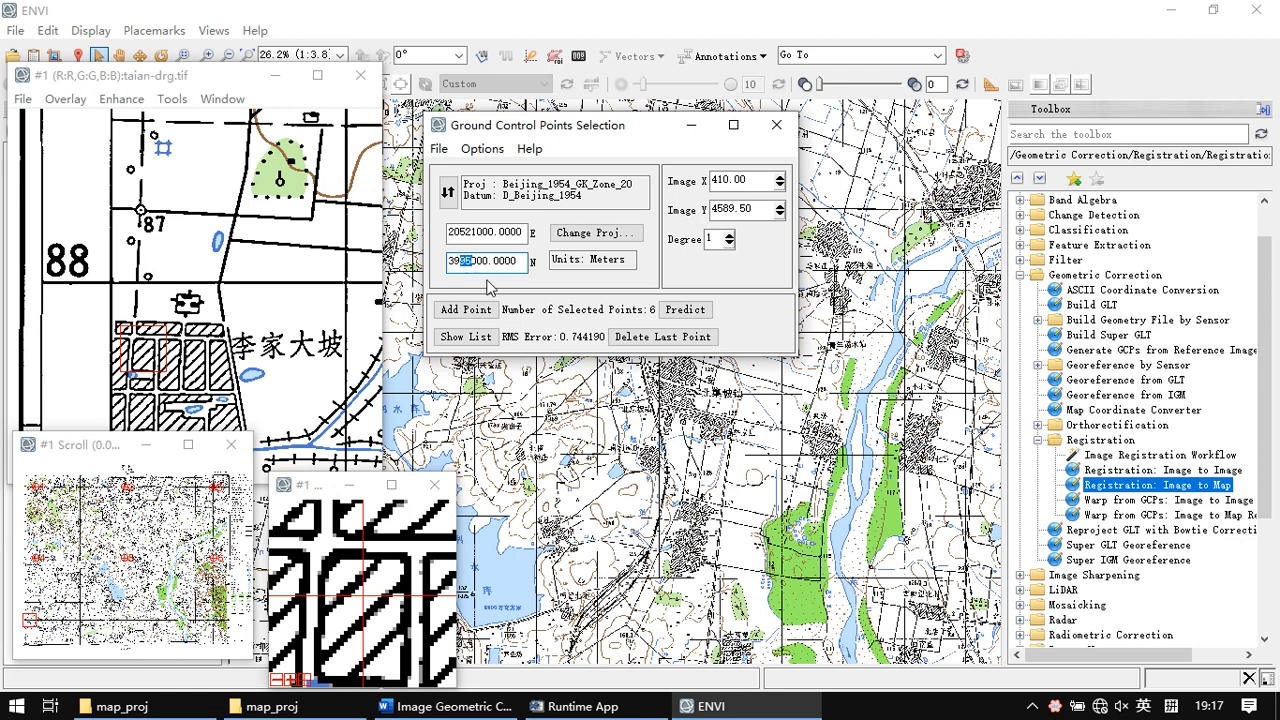
text(8)
click(684, 311)
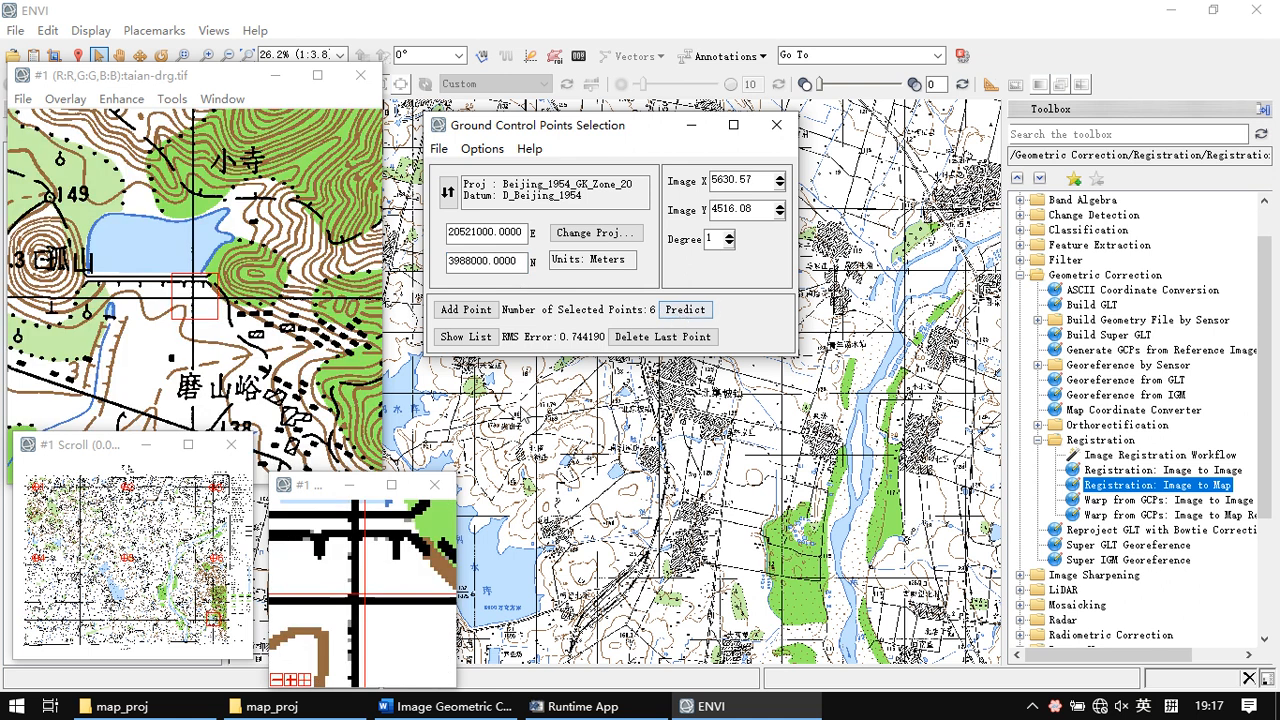
click(358, 594)
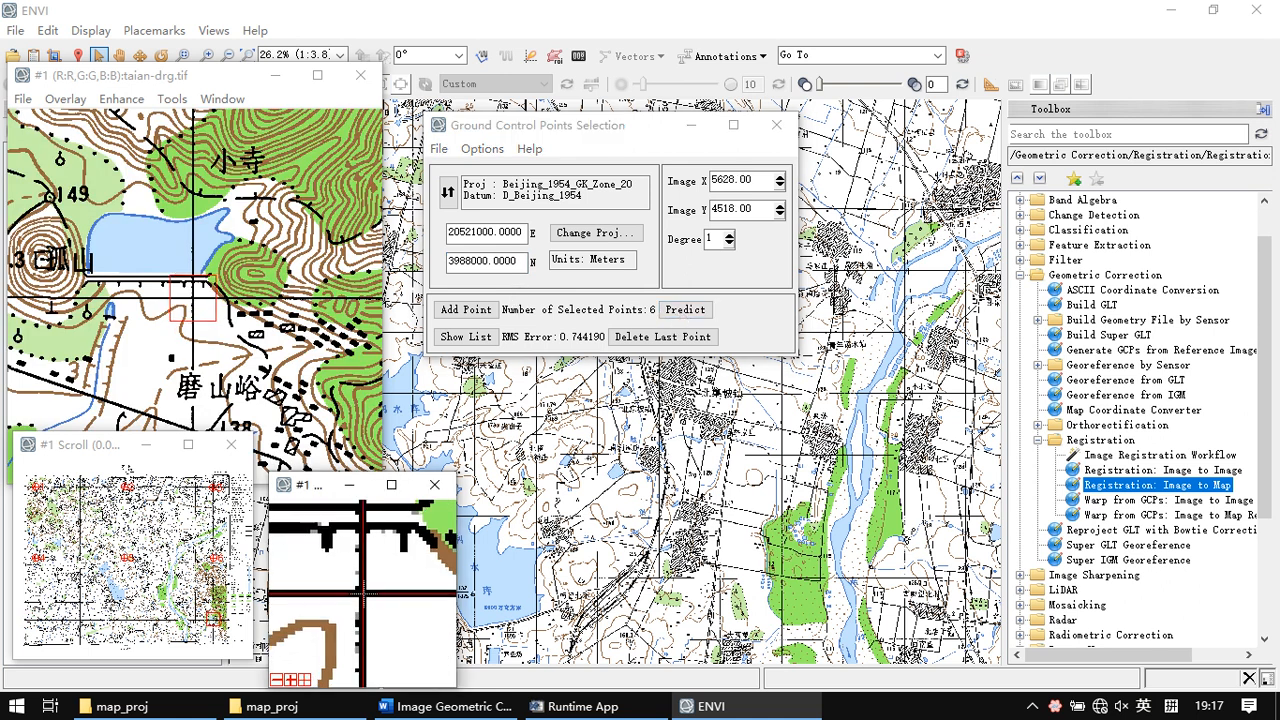
click(466, 309)
Set the easting to 20511000, predict the location, centre on the intersection at image X 3127.75, Y 4517.00, and add the eighth control point
drag(473, 233, 467, 232)
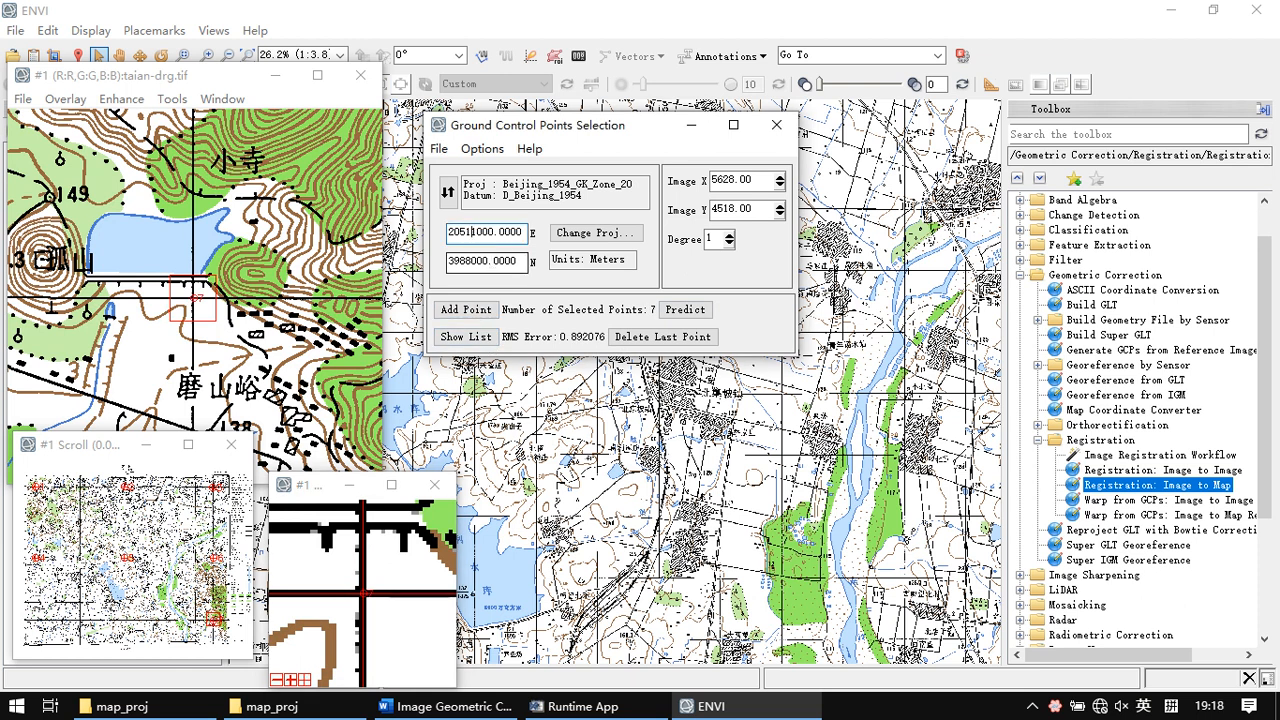
click(685, 309)
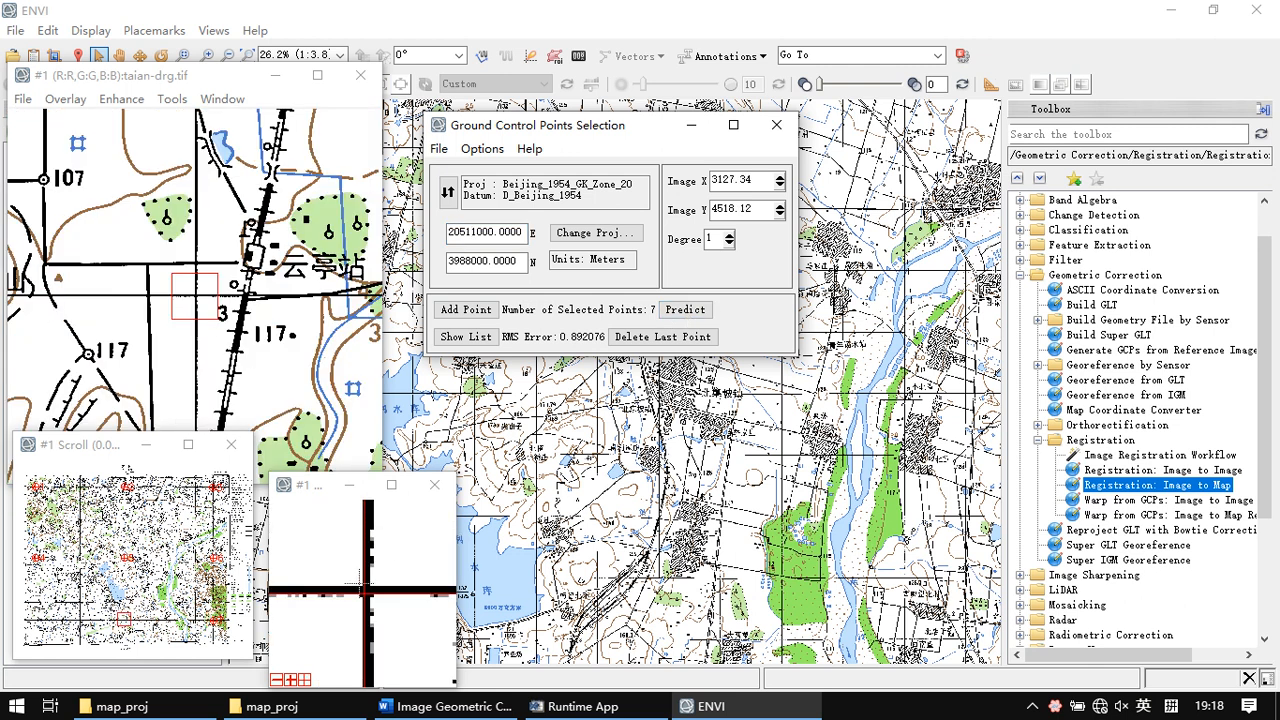
click(367, 596)
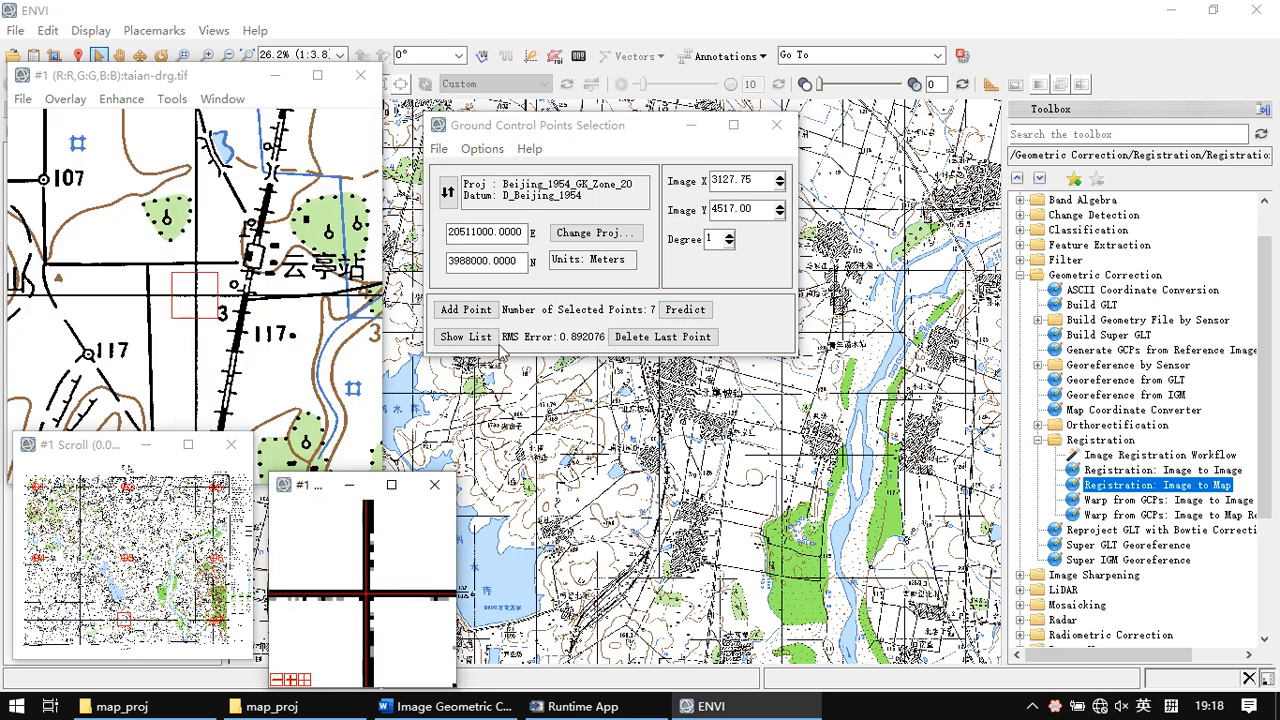
click(466, 309)
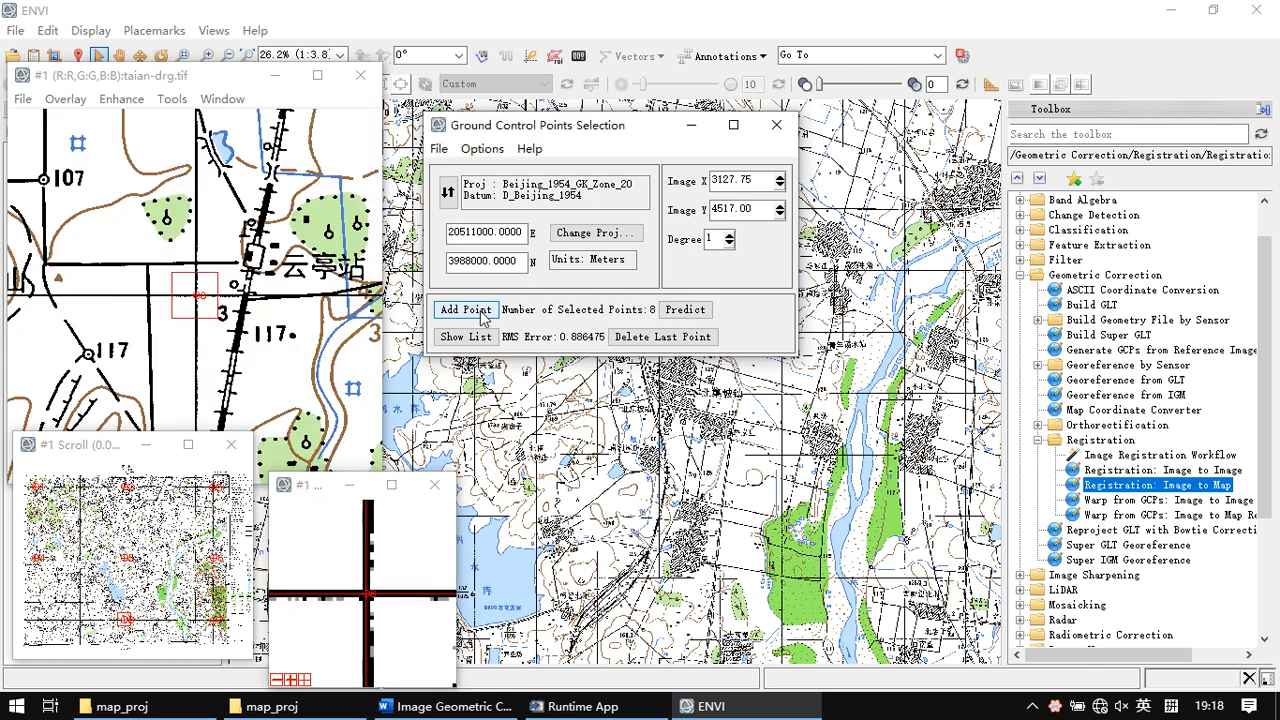
Set the easting to 20501000, predict the image location, and add the ninth ground control point at X 626.46, Y 4517.73
click(469, 231)
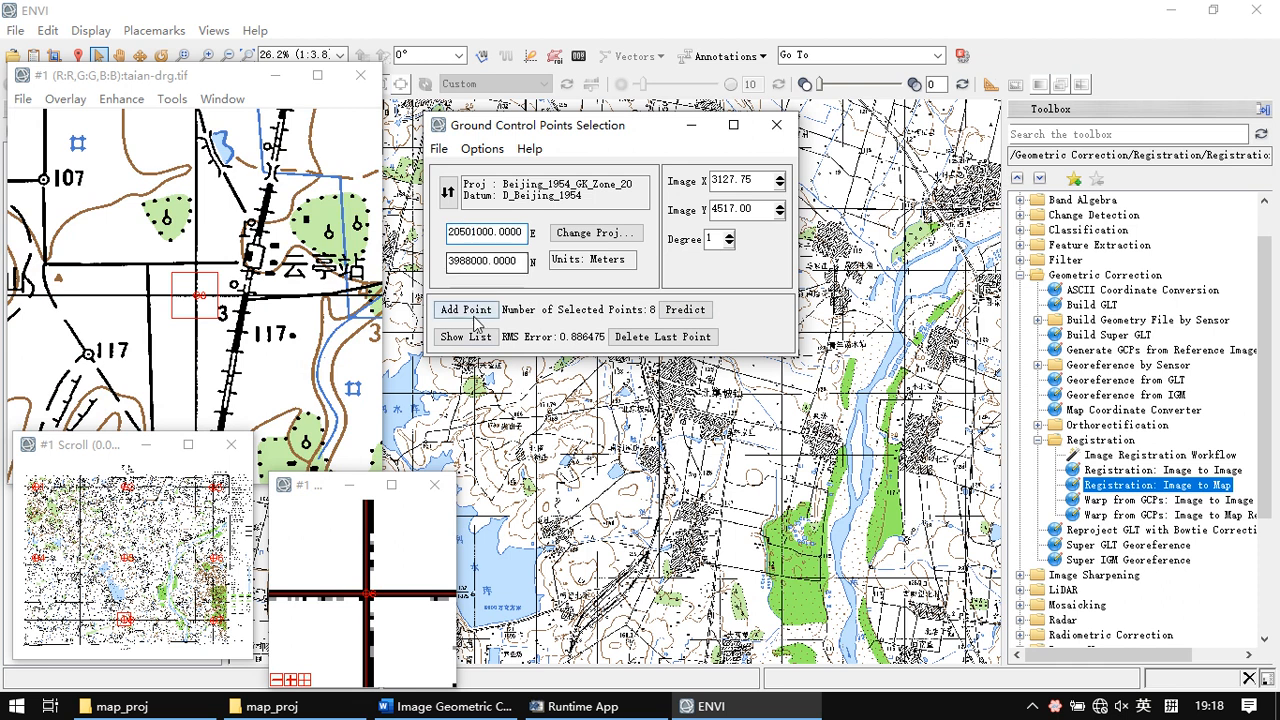
click(686, 312)
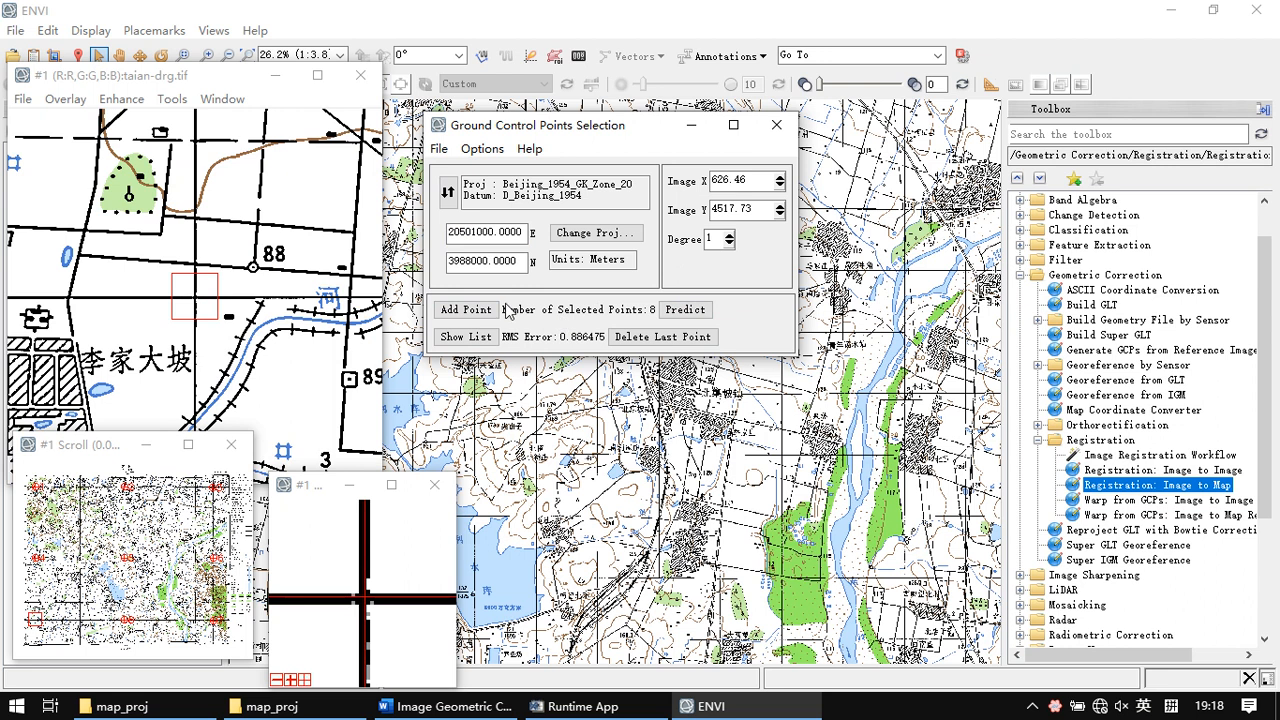
click(465, 312)
Open the GCP list, bring the error columns of all nine points into view, and enlarge the list window
click(466, 336)
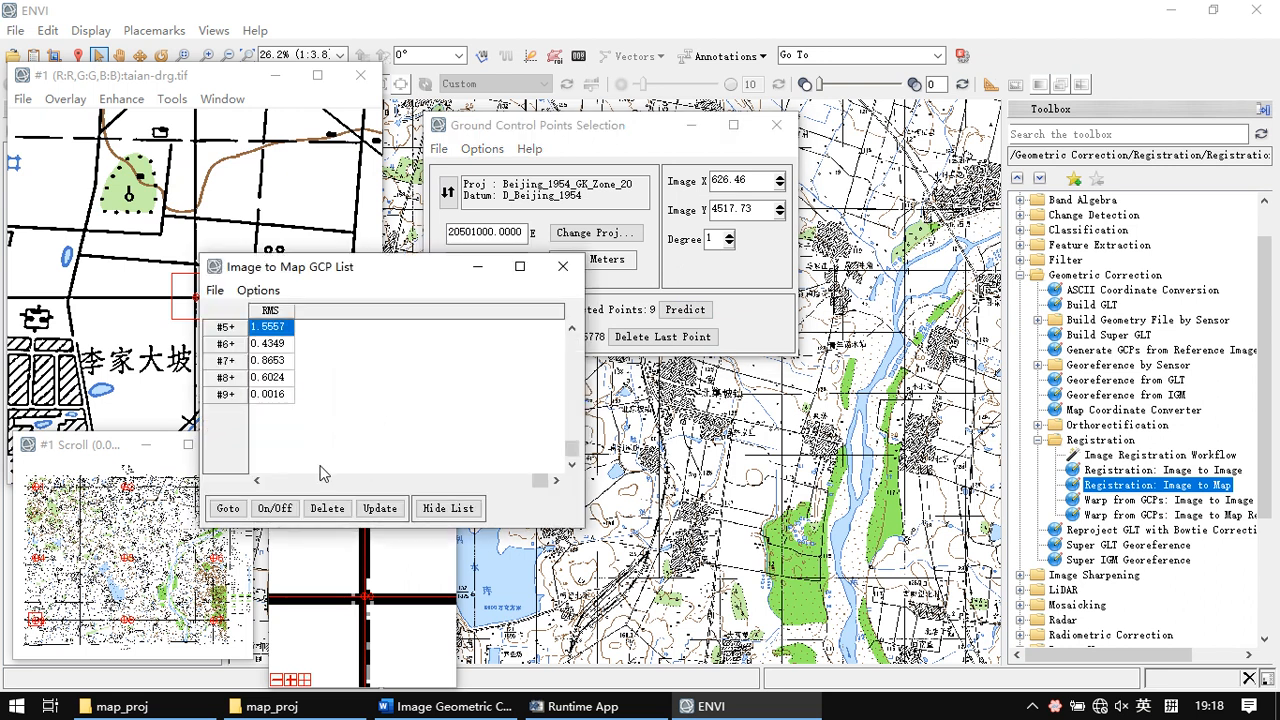
drag(571, 450, 572, 336)
drag(542, 480, 383, 477)
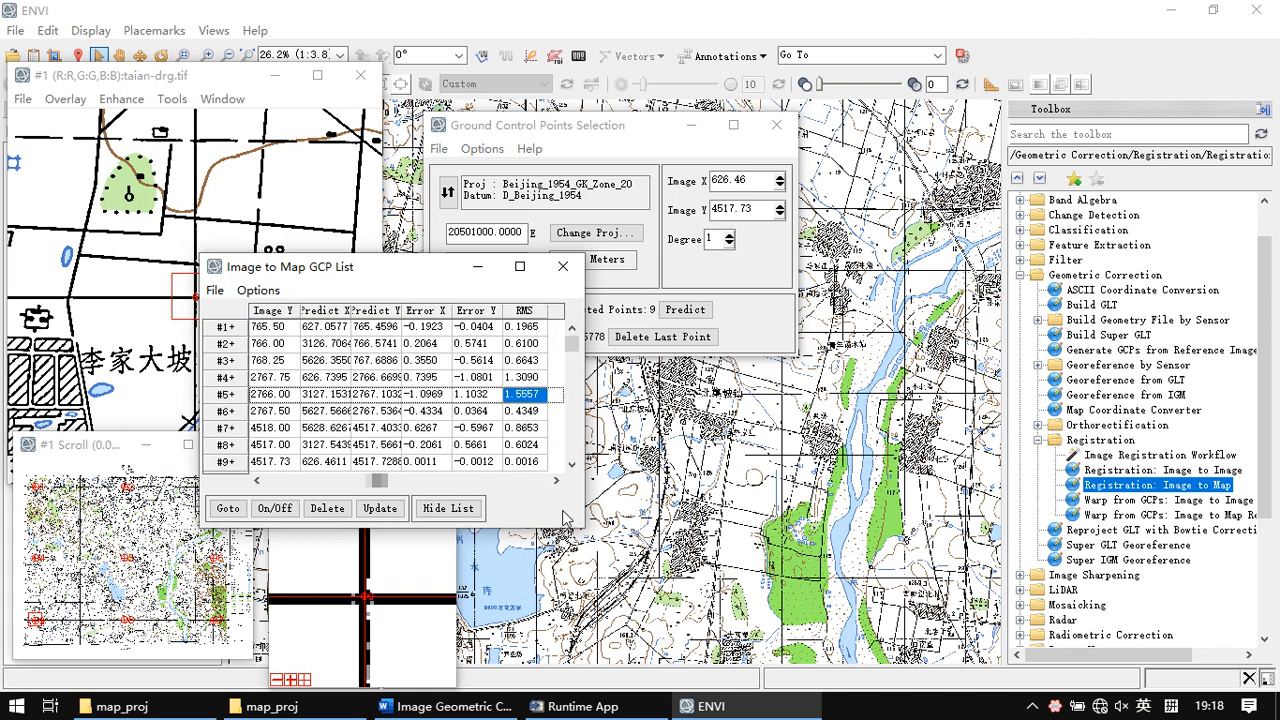
drag(578, 511, 812, 636)
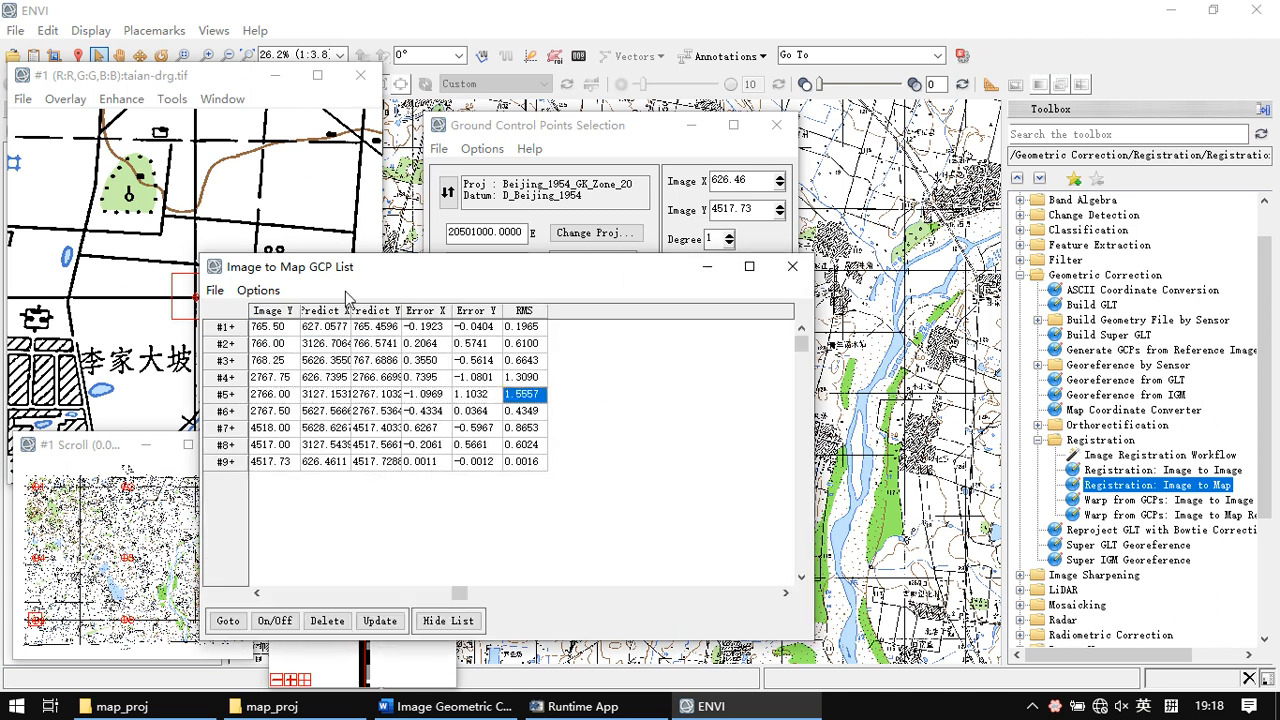
Order the ground control points by error and bring their error columns and RMS values back into view
click(262, 292)
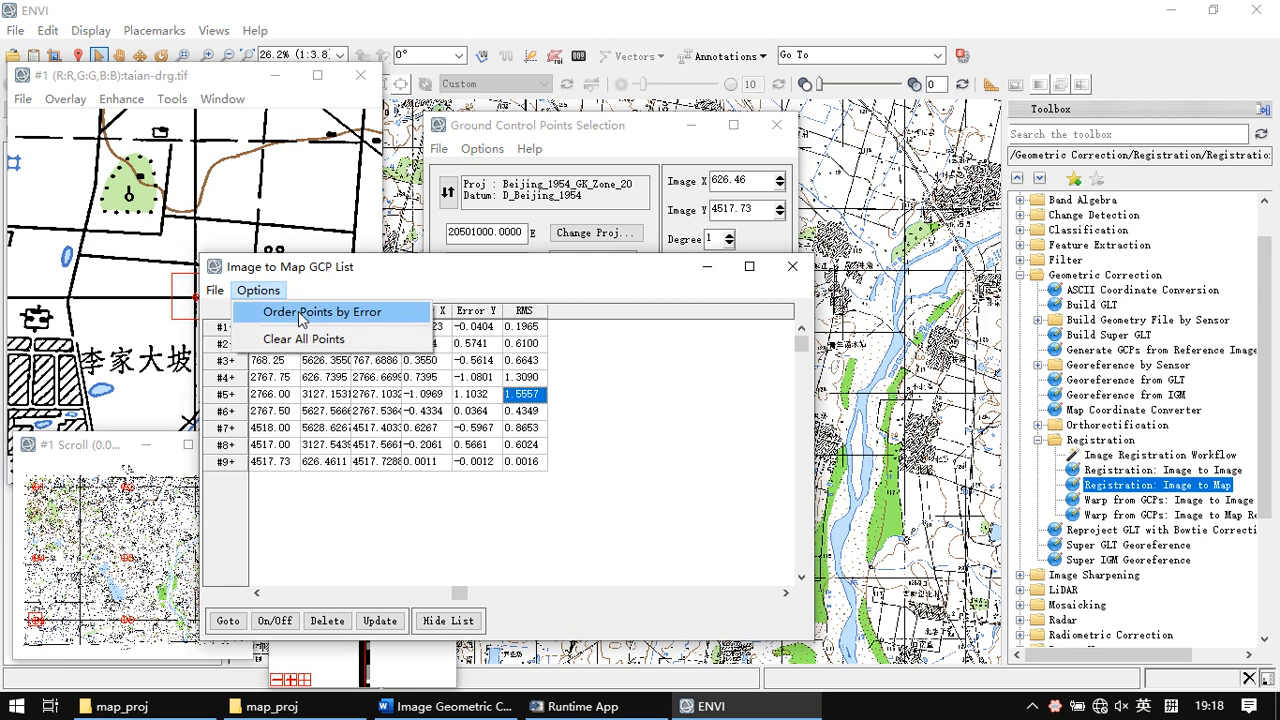
click(300, 316)
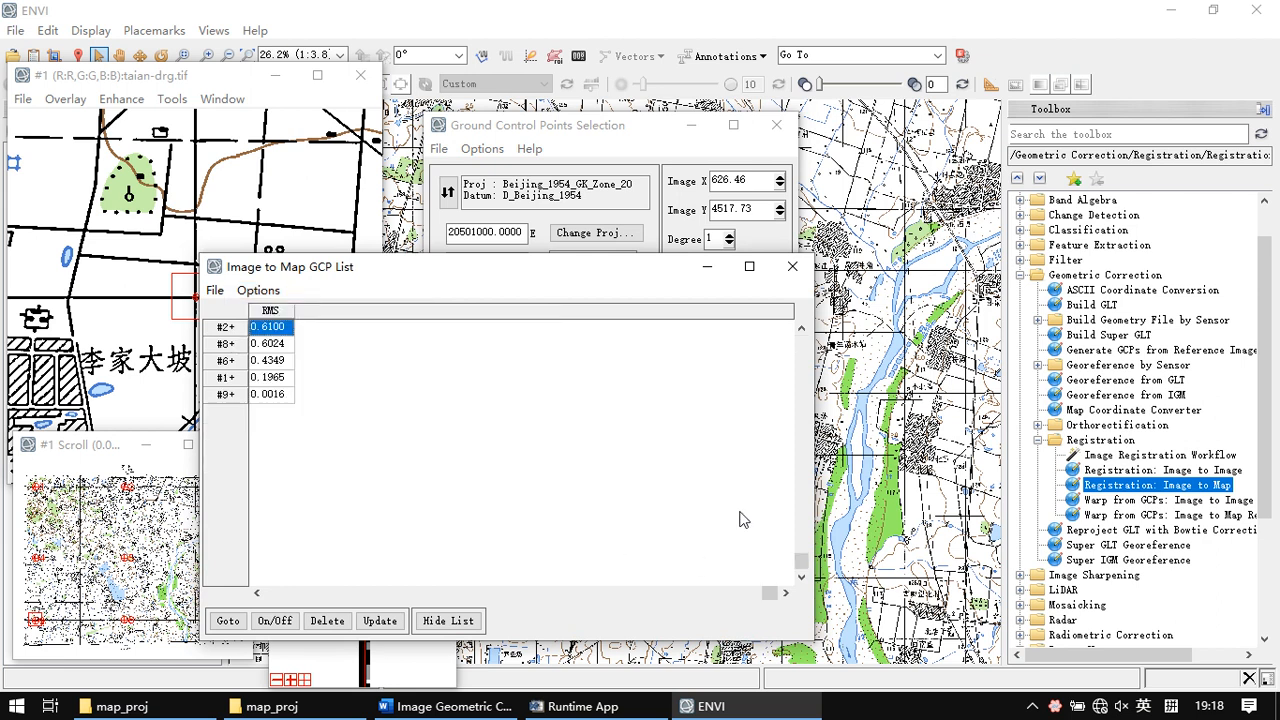
drag(802, 562, 801, 343)
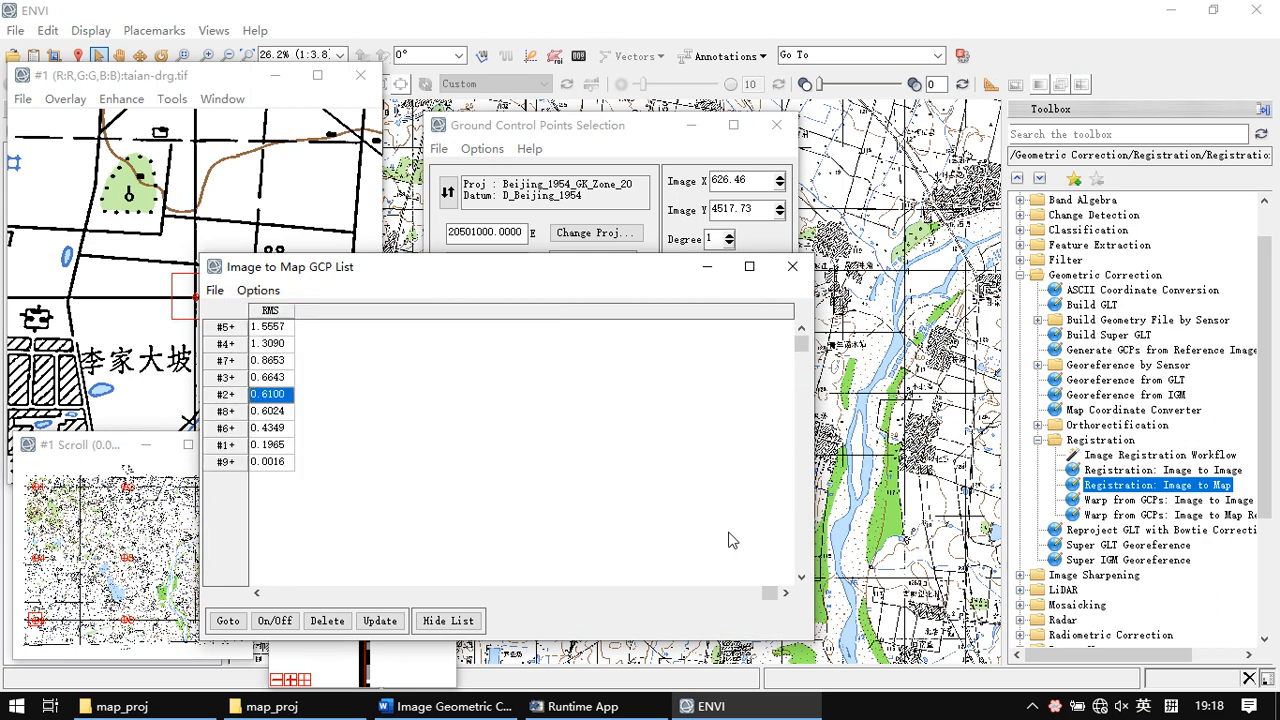
drag(772, 593, 460, 593)
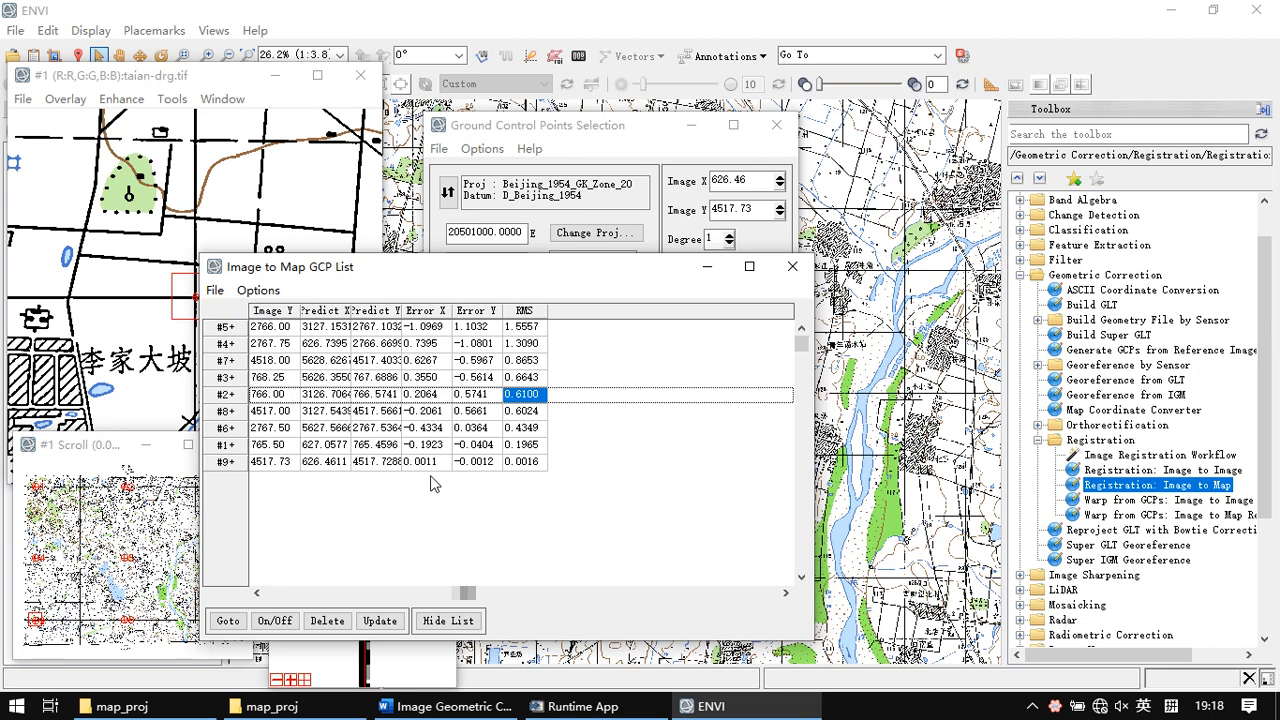
Select control point #5 to show it in the image windows, move the GCP list clear of them, and inspect its RMS value
click(226, 327)
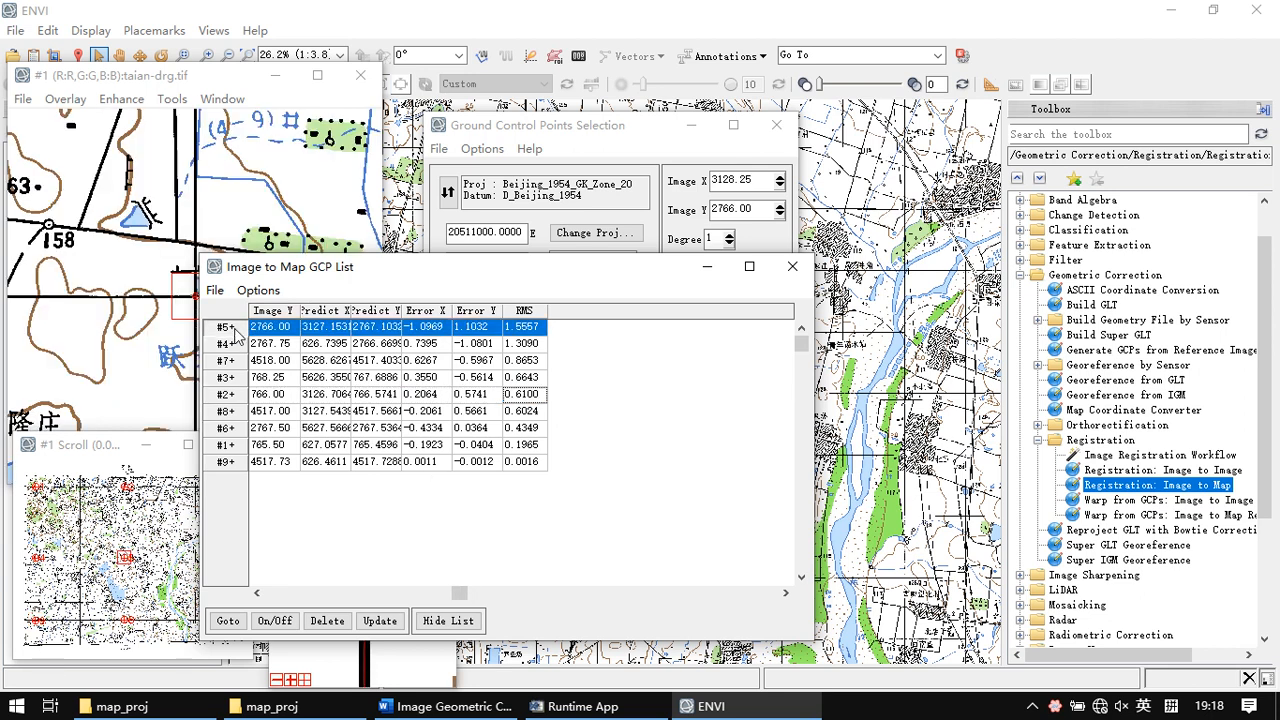
drag(321, 273, 596, 230)
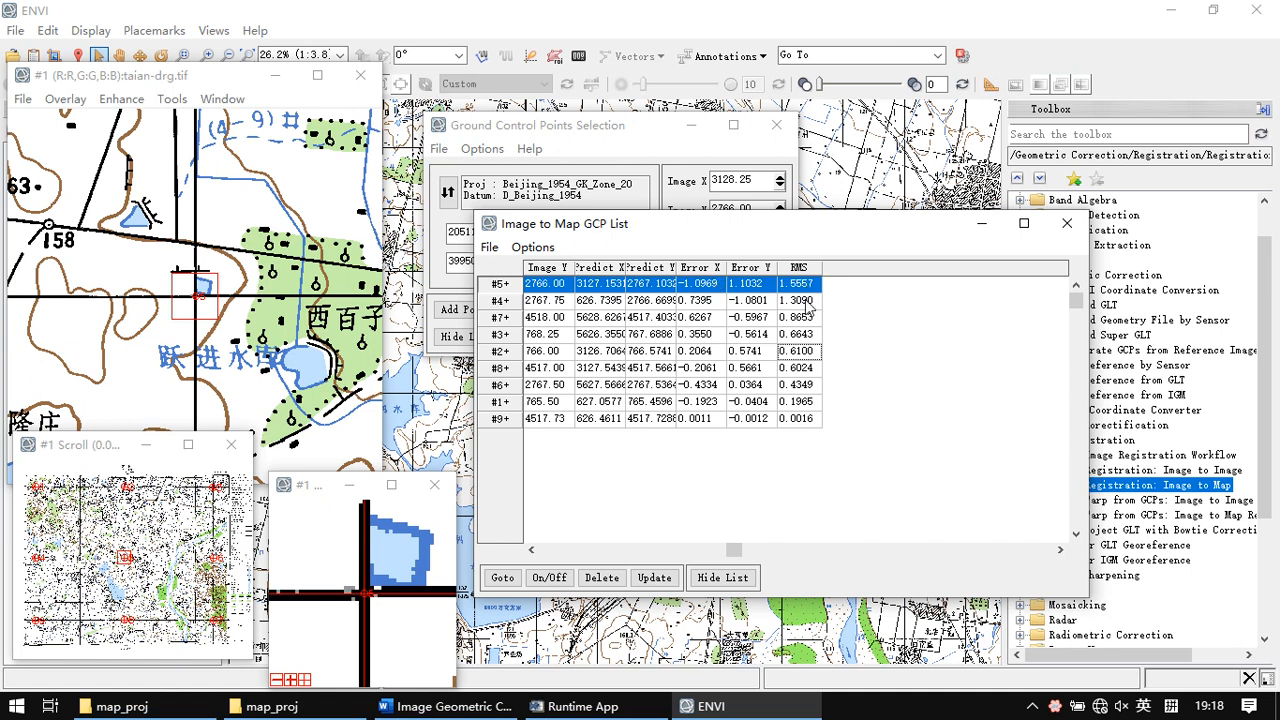
click(799, 302)
click(793, 286)
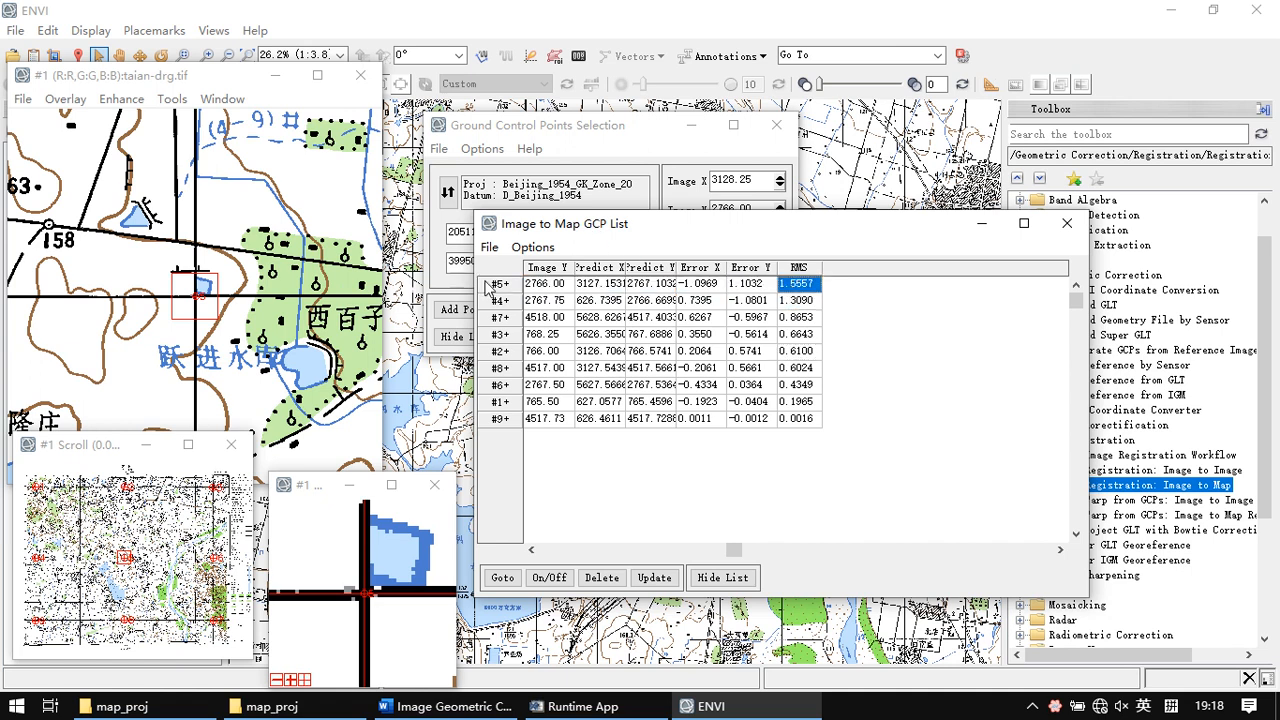
Highlight the row of control point #5 to examine its errors, then close the GCP list and reposition the Ground Control Points Selection window
click(485, 283)
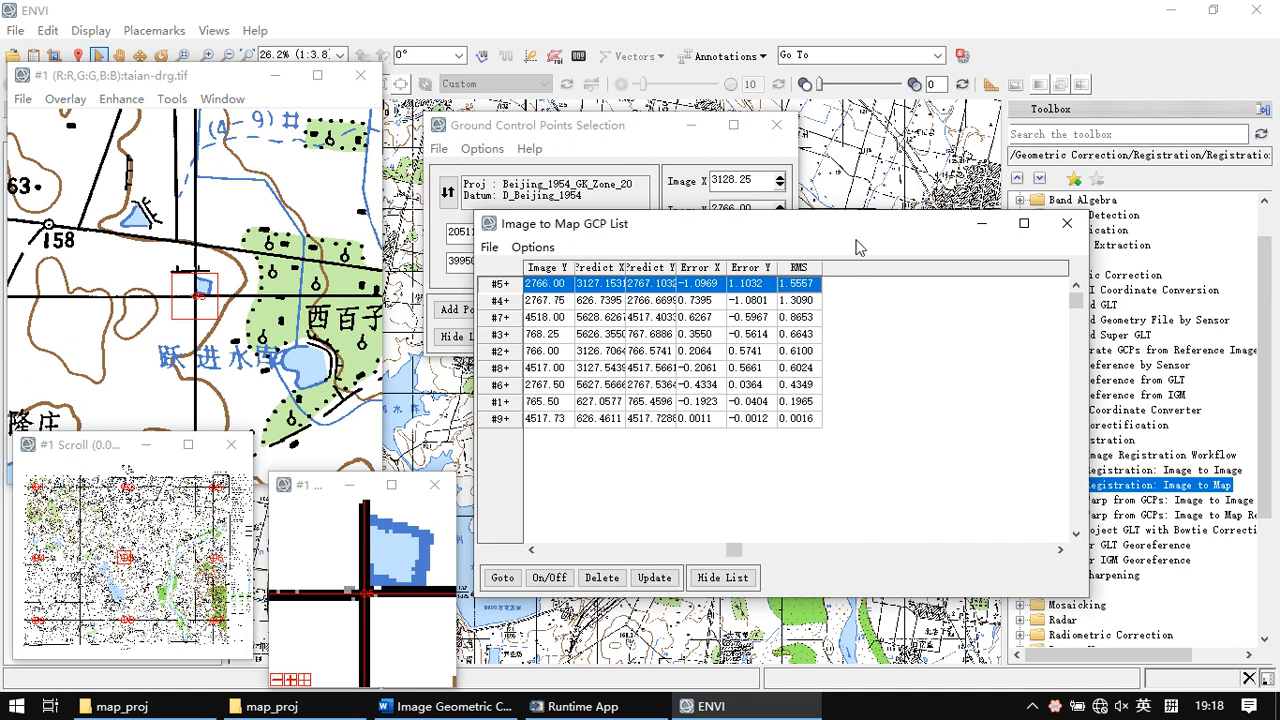
drag(850, 224, 962, 223)
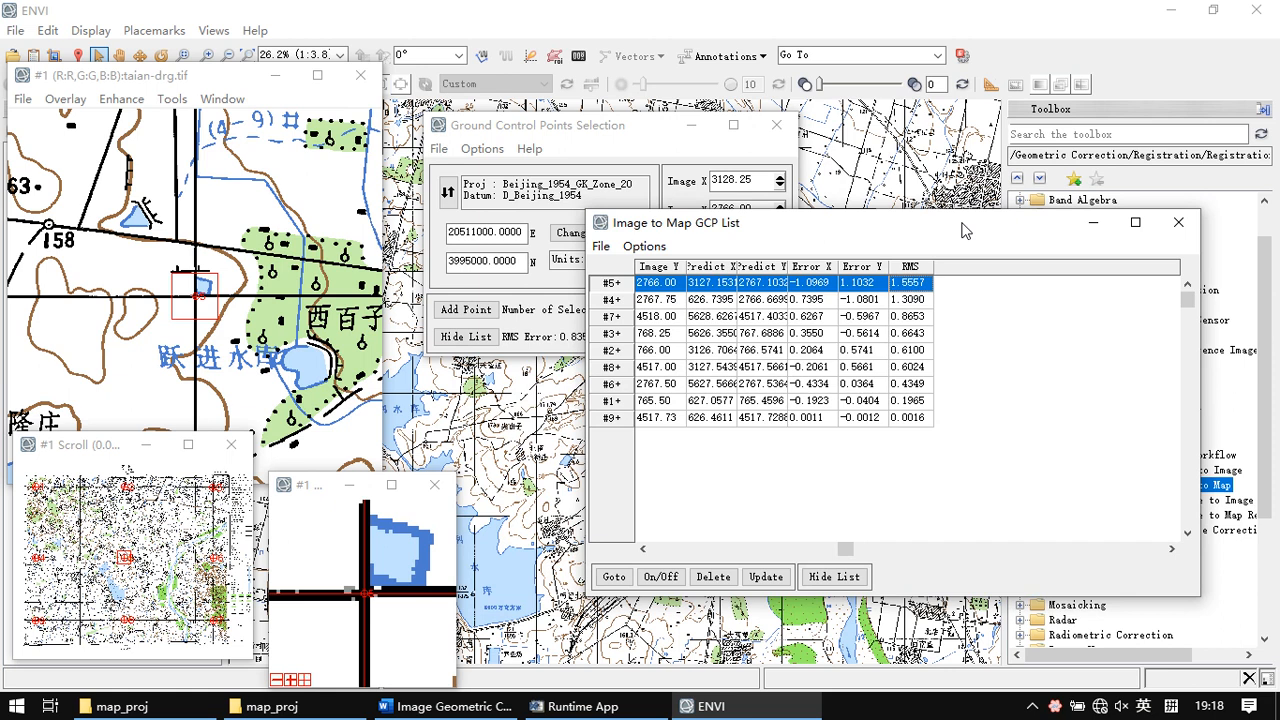
drag(962, 230, 908, 256)
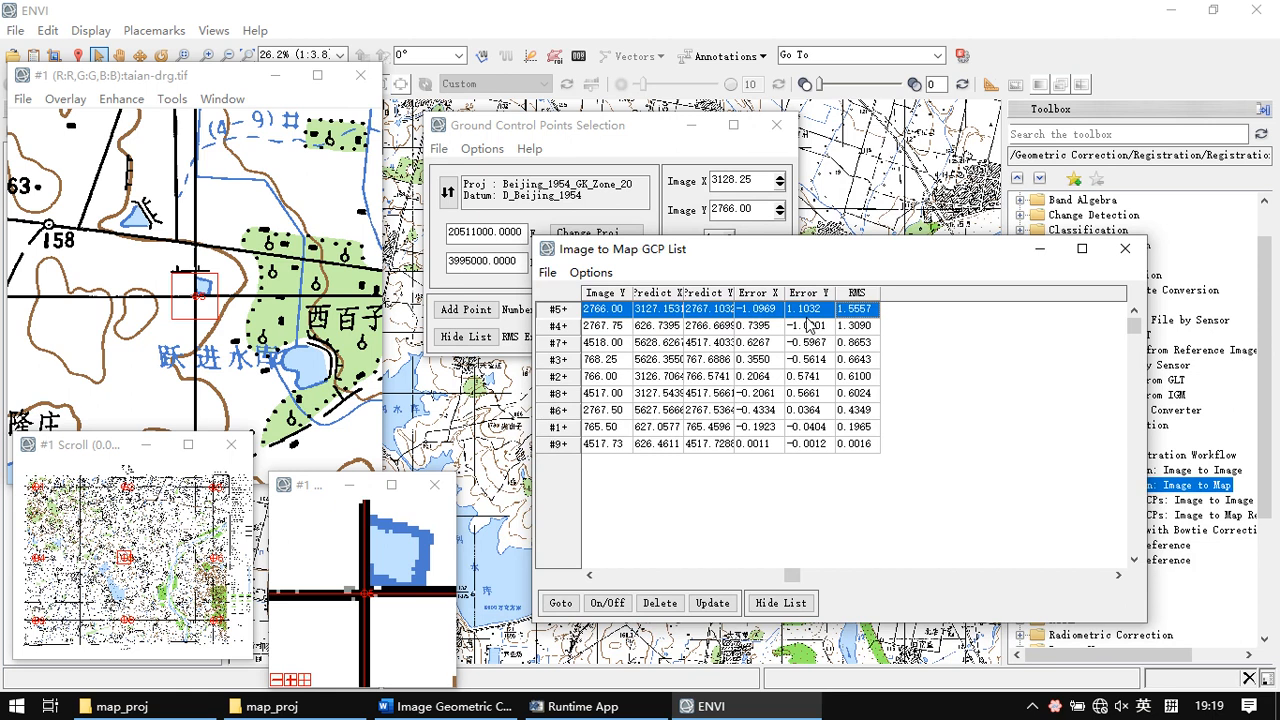
click(1125, 248)
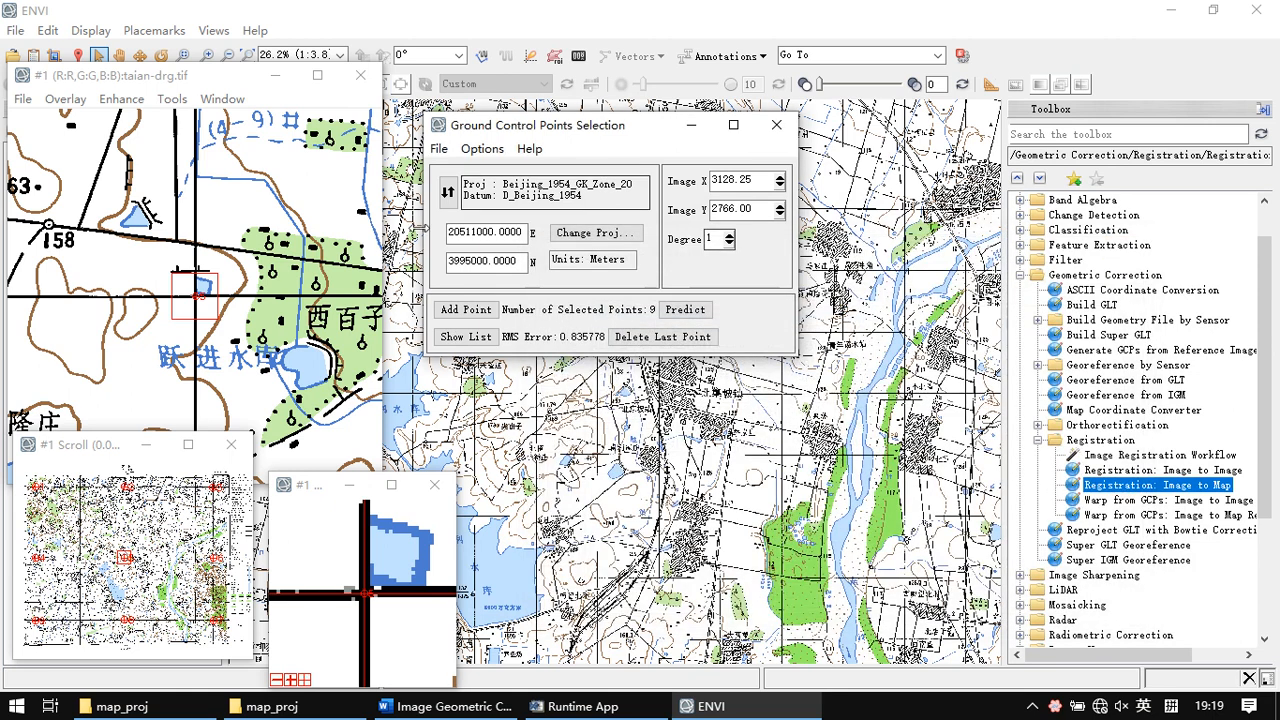
drag(540, 128, 618, 148)
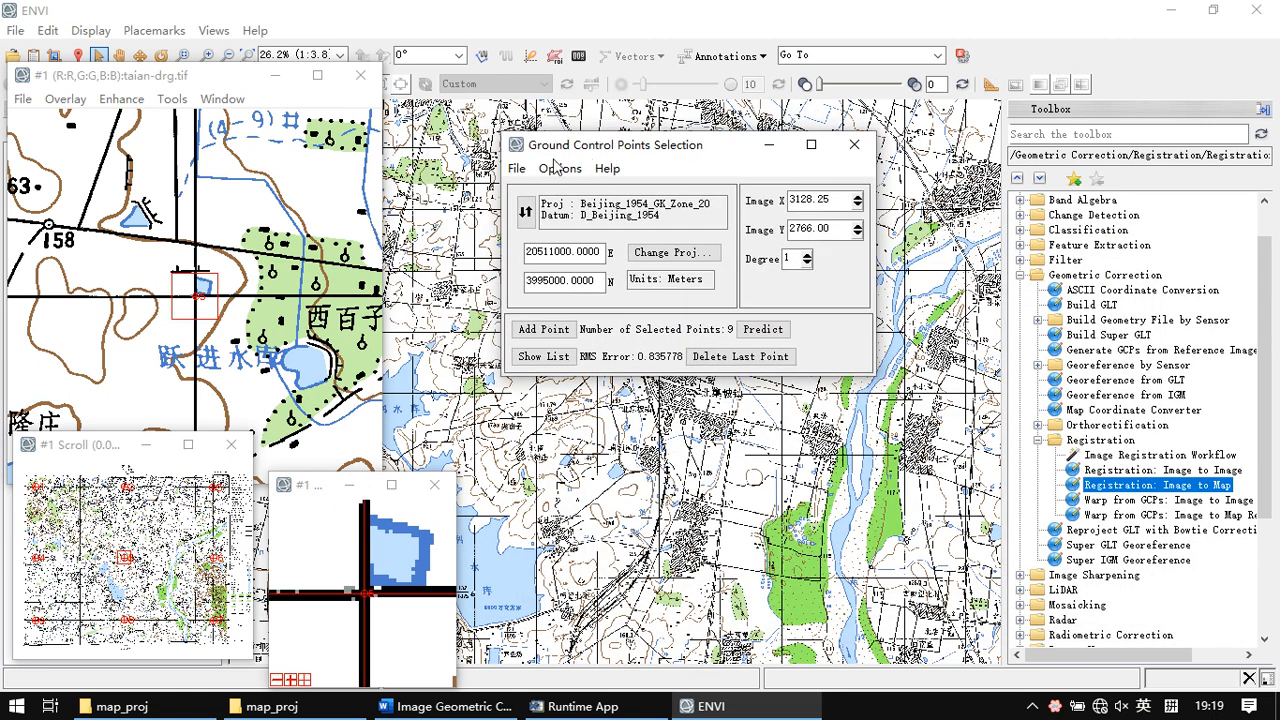
Start saving the polynomial coefficients to an ASCII file and open the choice of output location
click(517, 169)
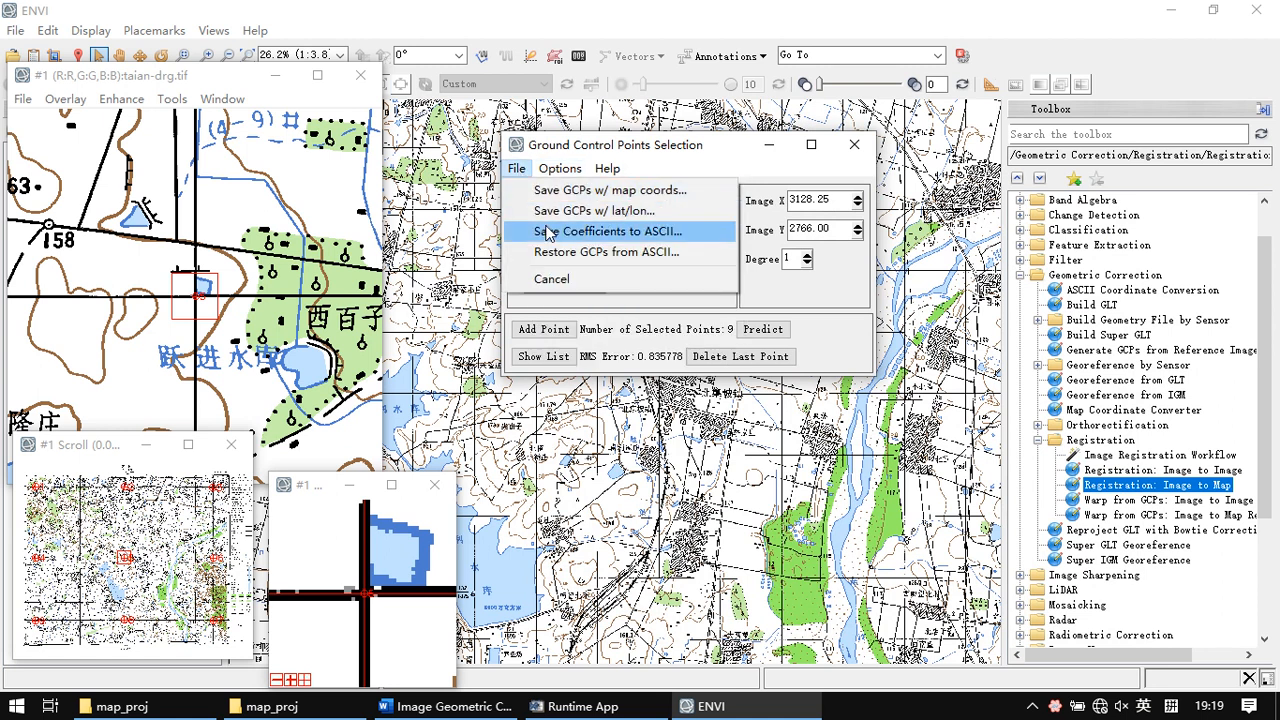
click(656, 236)
drag(632, 264, 716, 370)
click(729, 447)
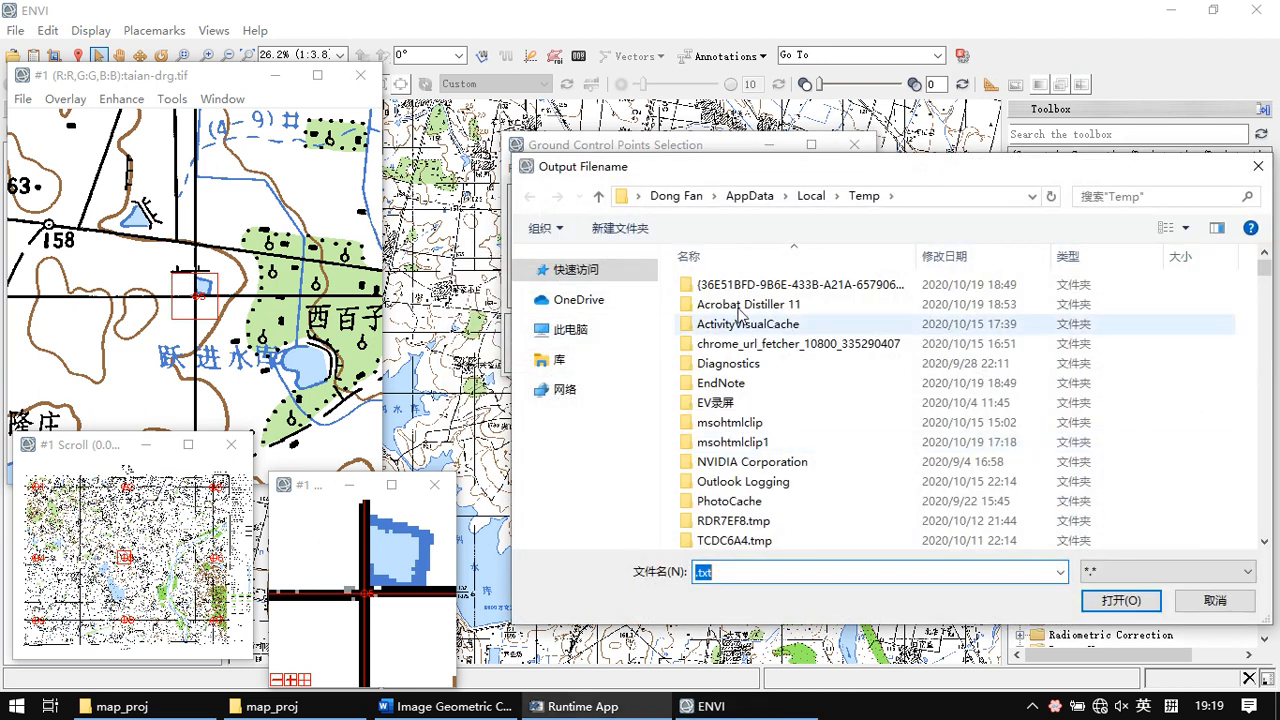
Browse drive C: to the RS\data folder for the coefficients file
click(600, 330)
scroll(847, 467, down, 1)
scroll(847, 467, up, 1)
double_click(817, 506)
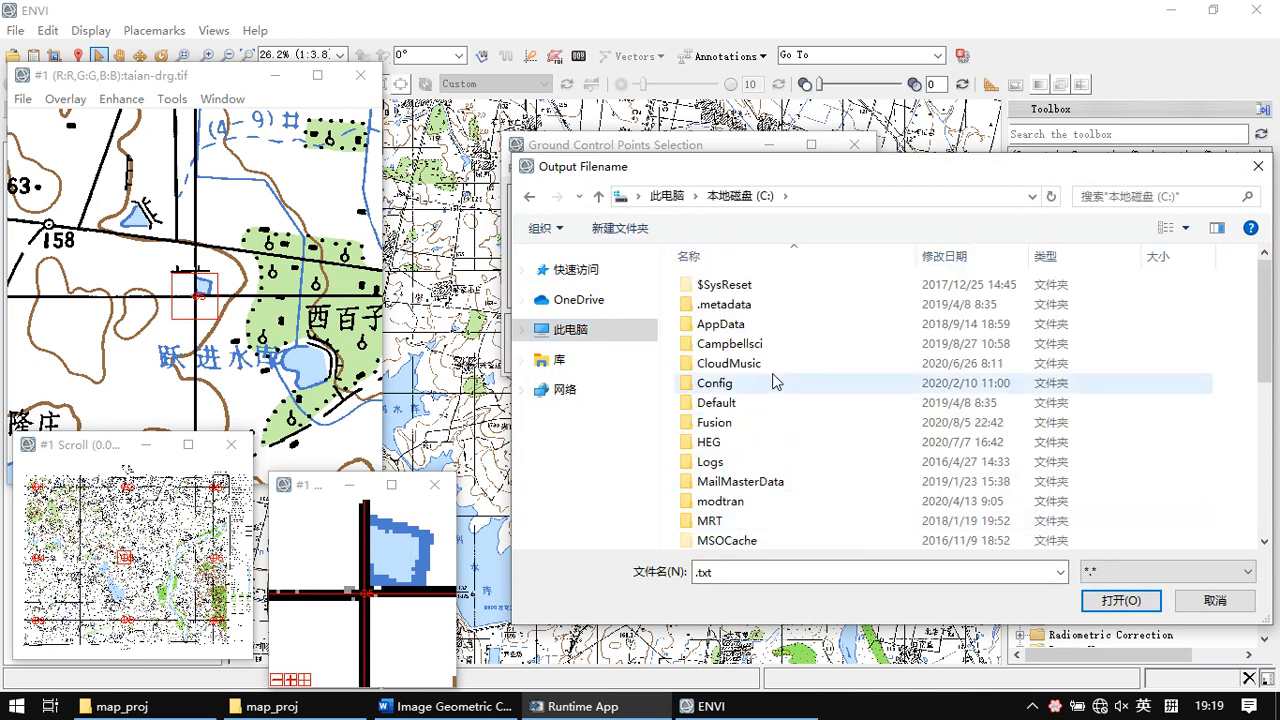
scroll(792, 452, down, 2)
scroll(792, 460, down, 4)
click(744, 384)
double_click(744, 388)
double_click(720, 285)
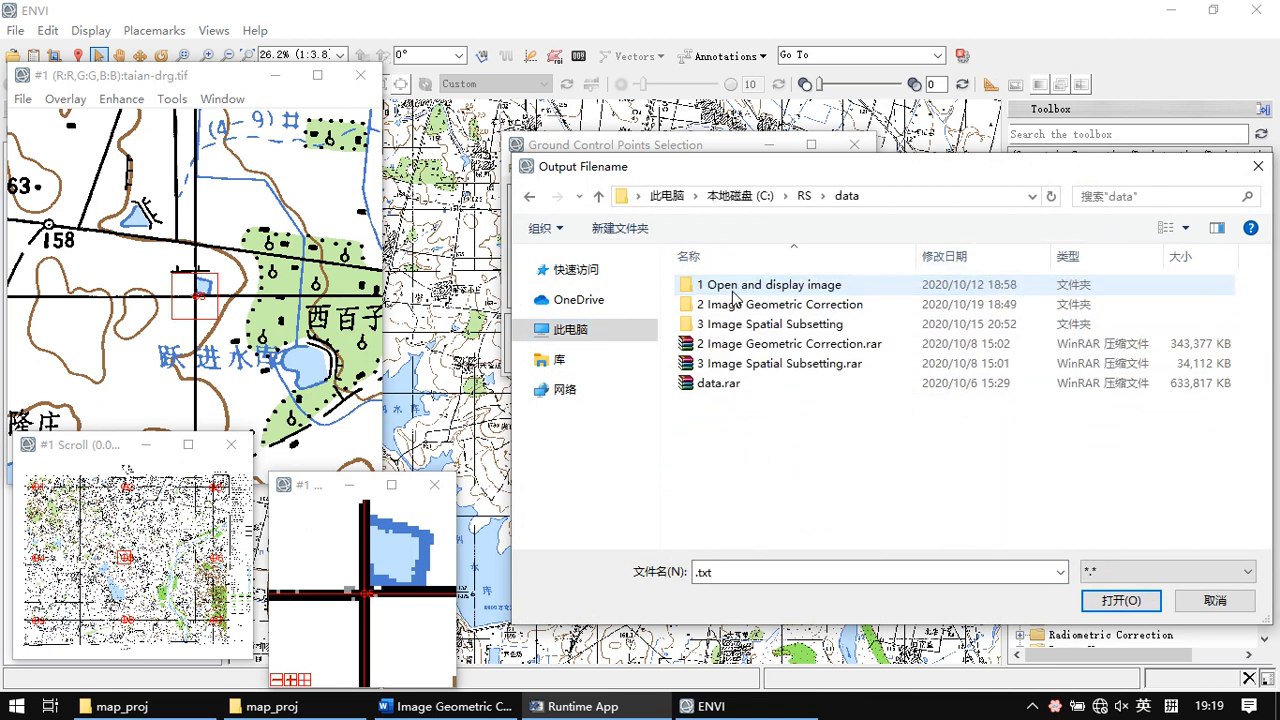
Go into 2 Image Geometric Correction\Data\4 Image to Map\temp as the output folder
double_click(765, 324)
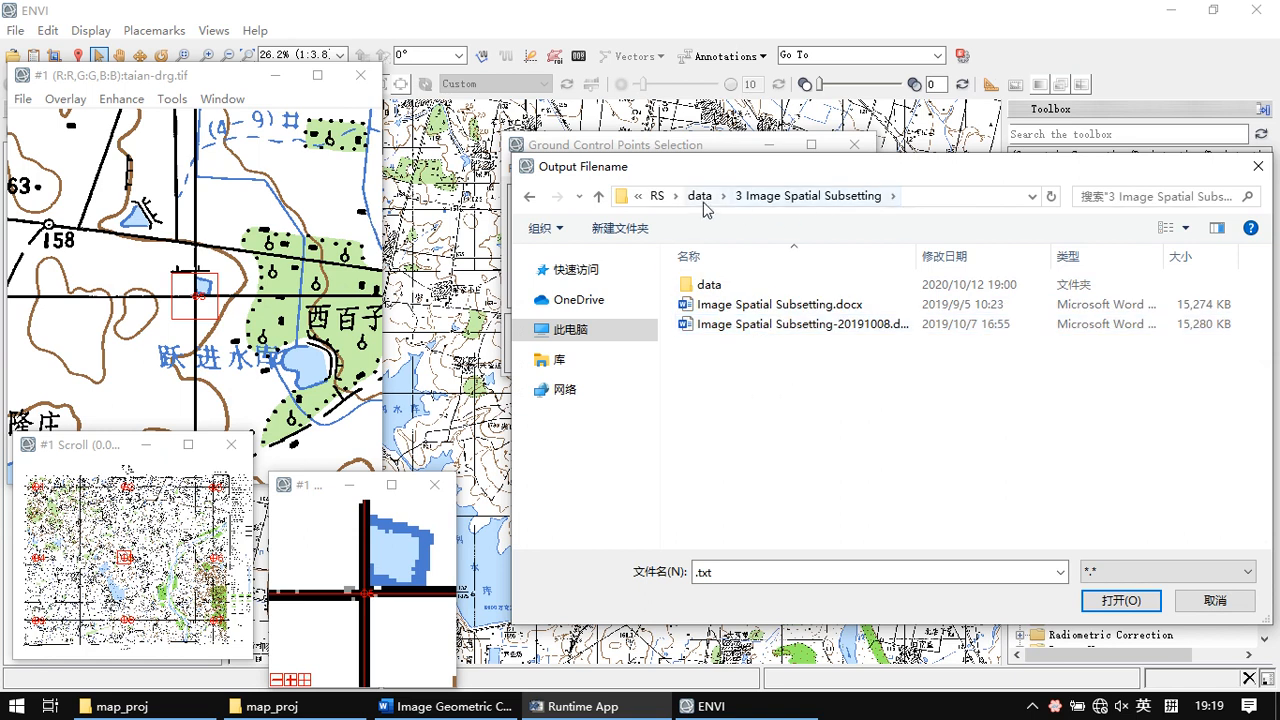
click(703, 196)
double_click(790, 304)
click(763, 284)
double_click(763, 284)
double_click(771, 343)
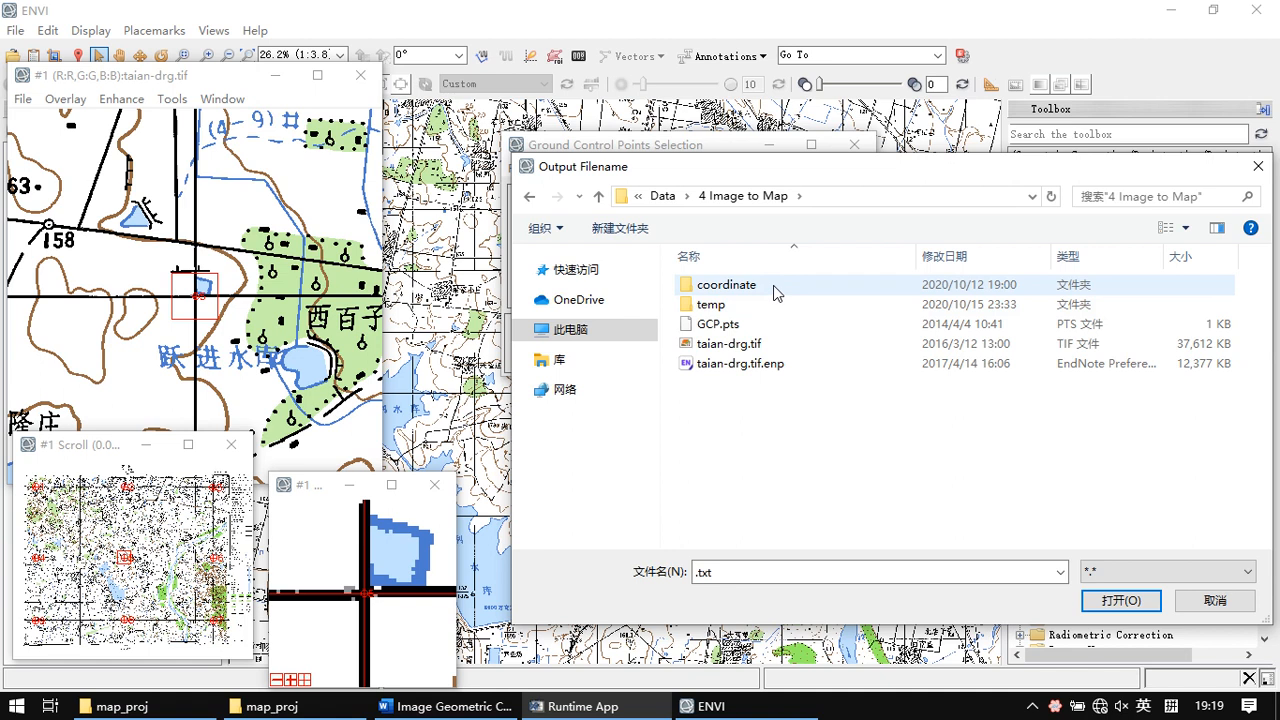
click(774, 308)
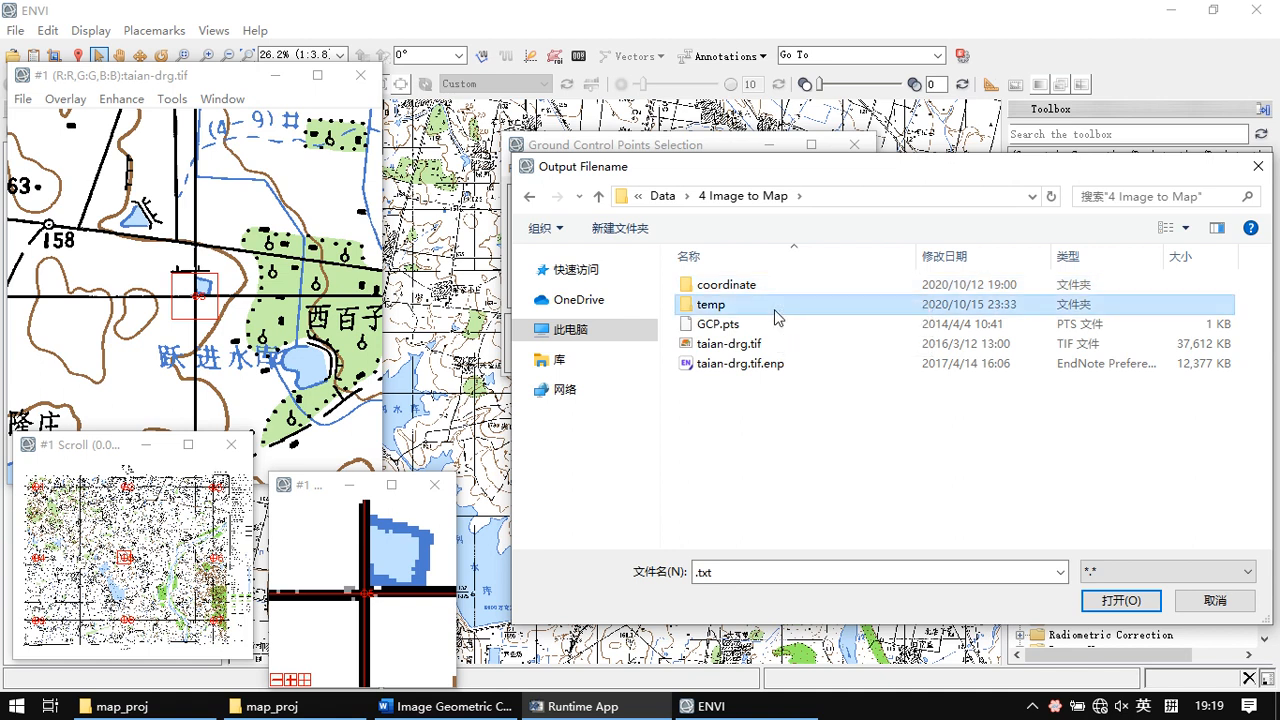
double_click(774, 312)
Name the output file myGCPs.txt and save the polynomial coefficients
click(697, 572)
text(my)
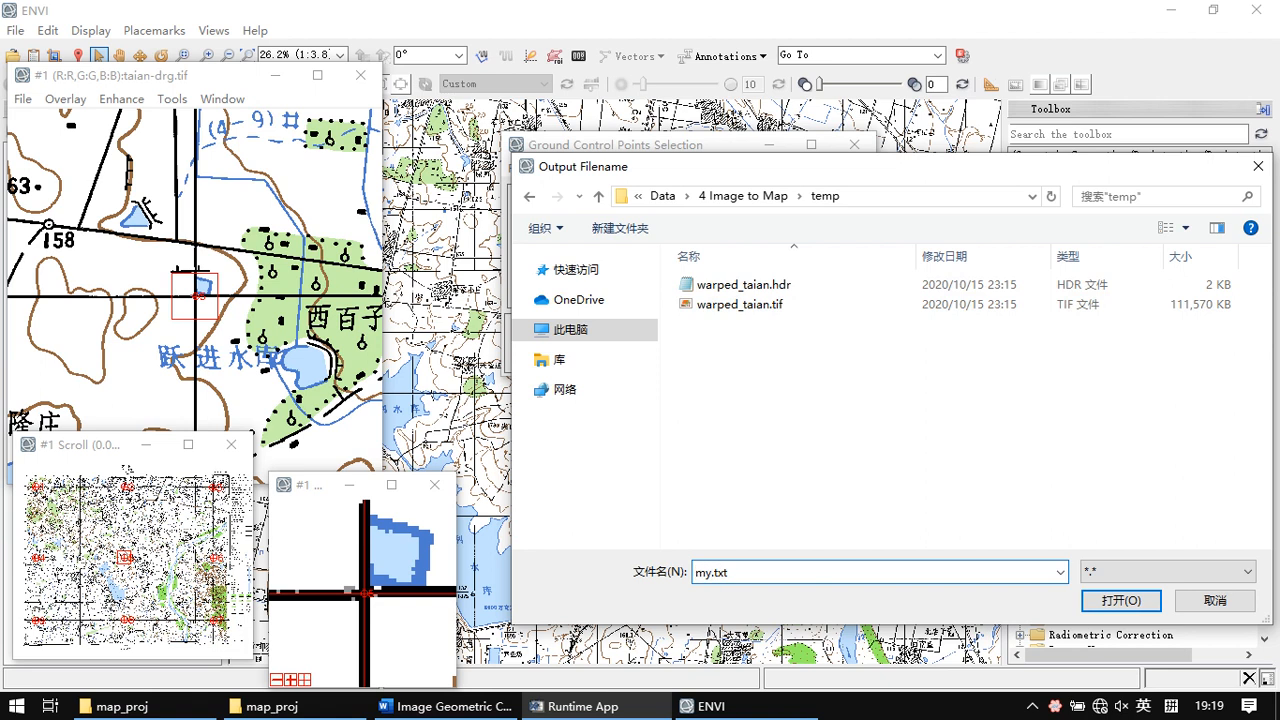
text(GCPs)
key(Return)
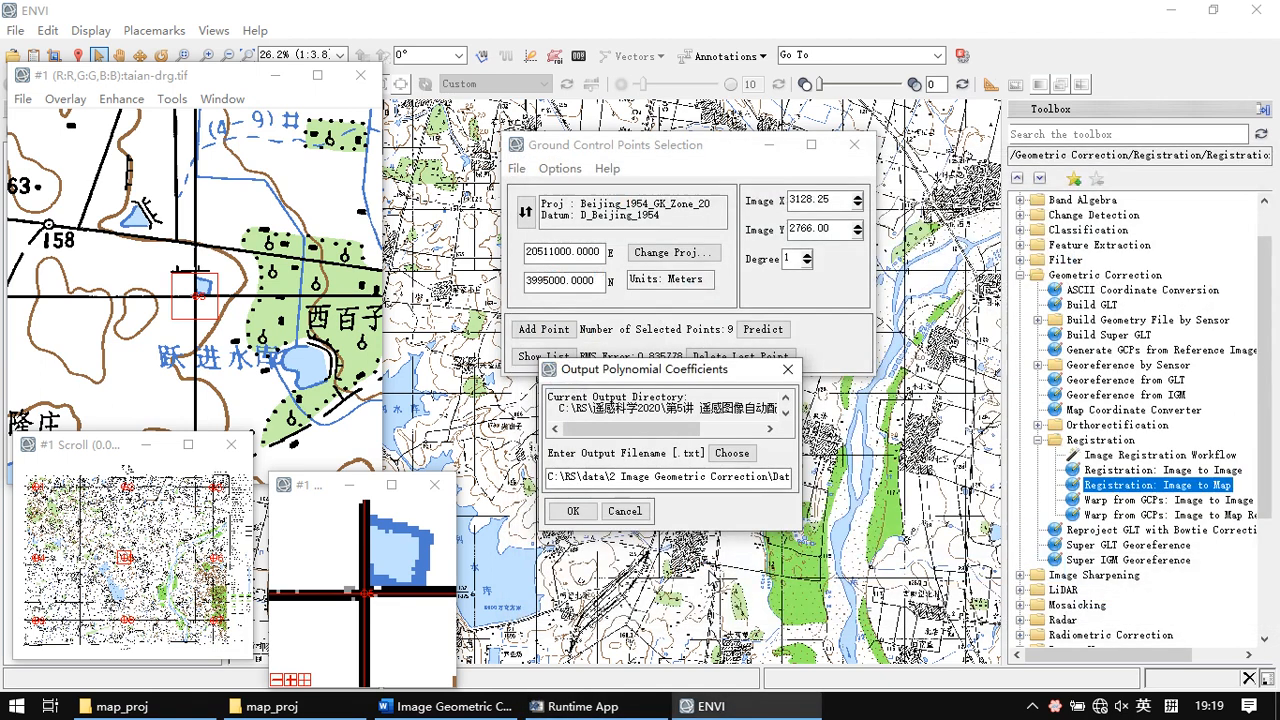
click(573, 511)
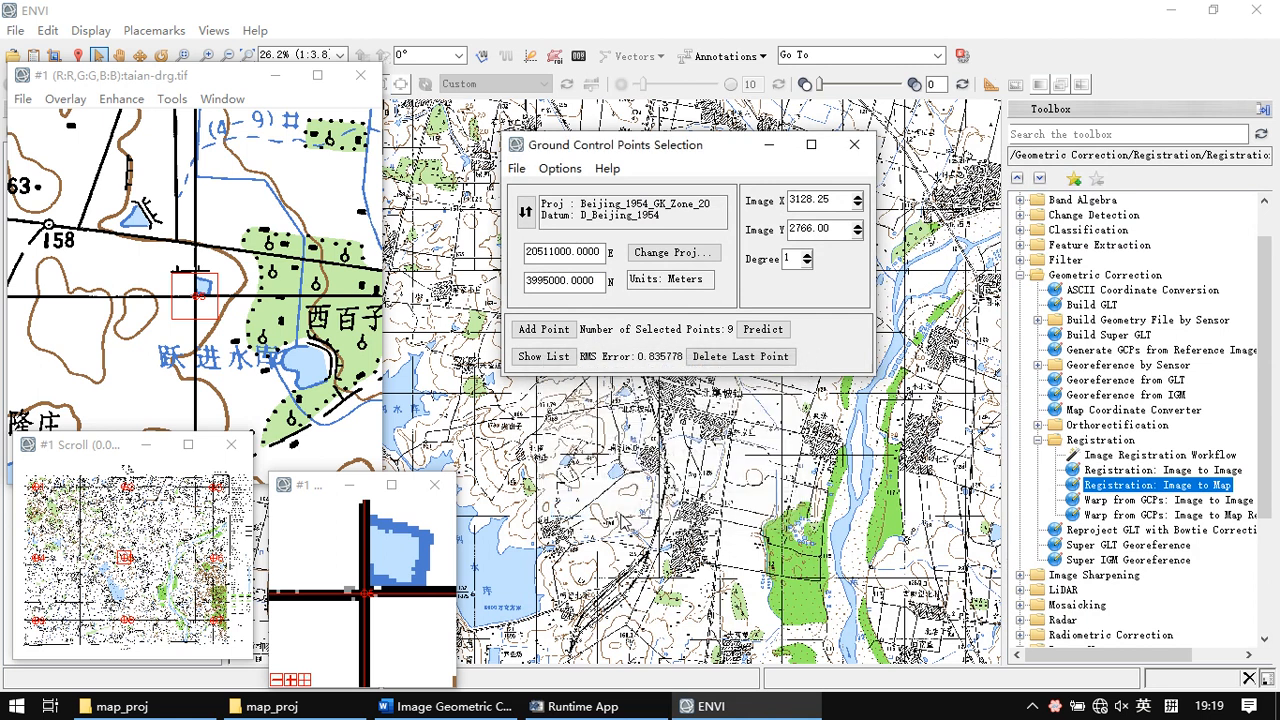
Restore the ground control points from GCP.pts alongside the existing ones and review their RMS errors in the GCP list
click(515, 170)
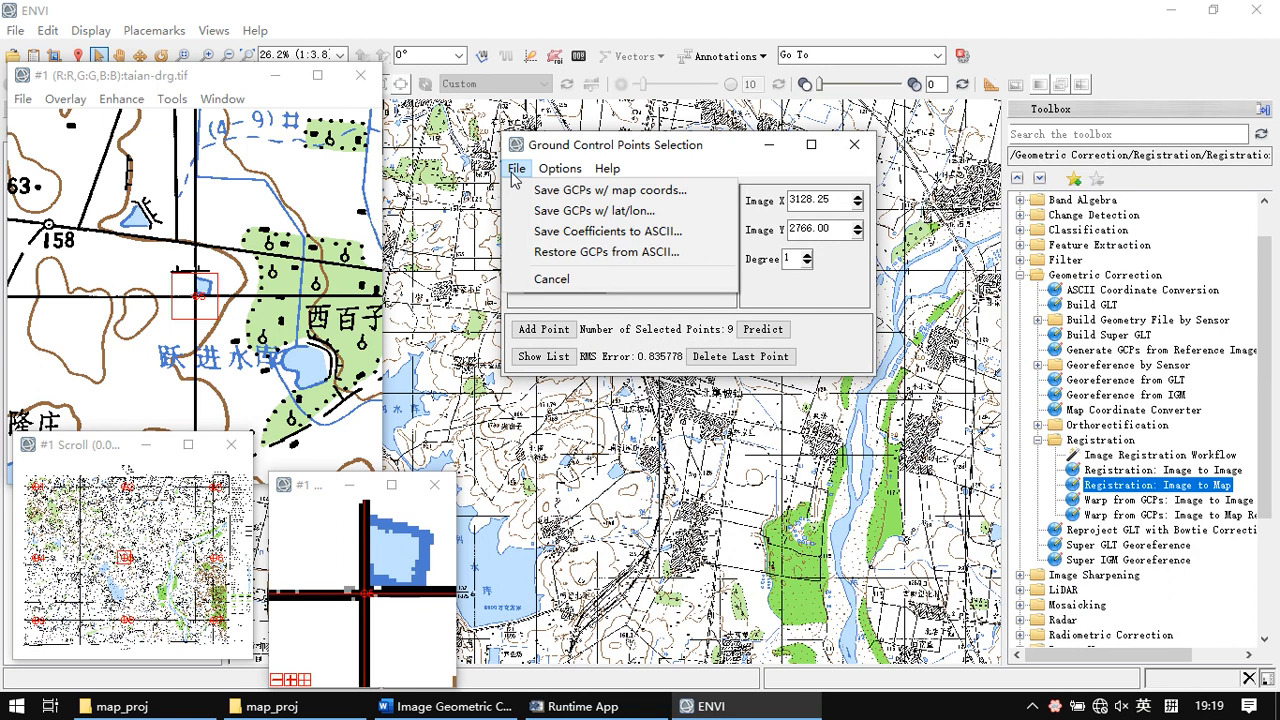
mouse_move(547, 177)
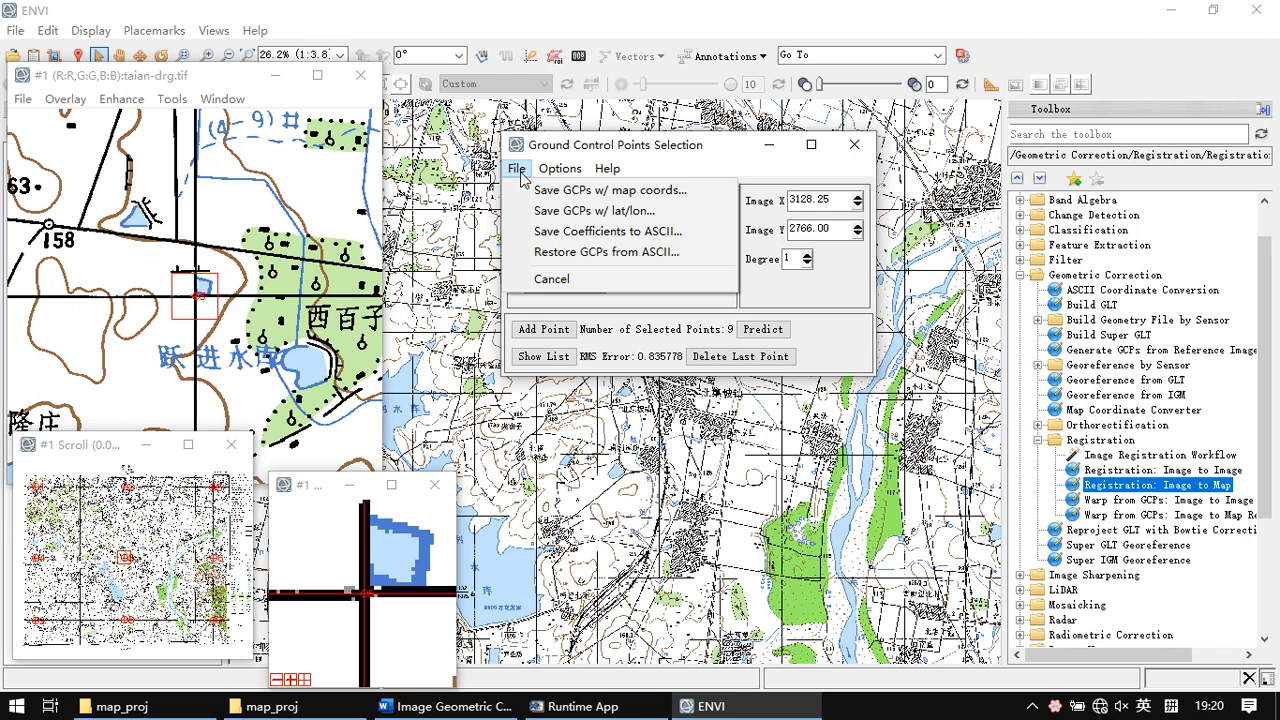
click(548, 256)
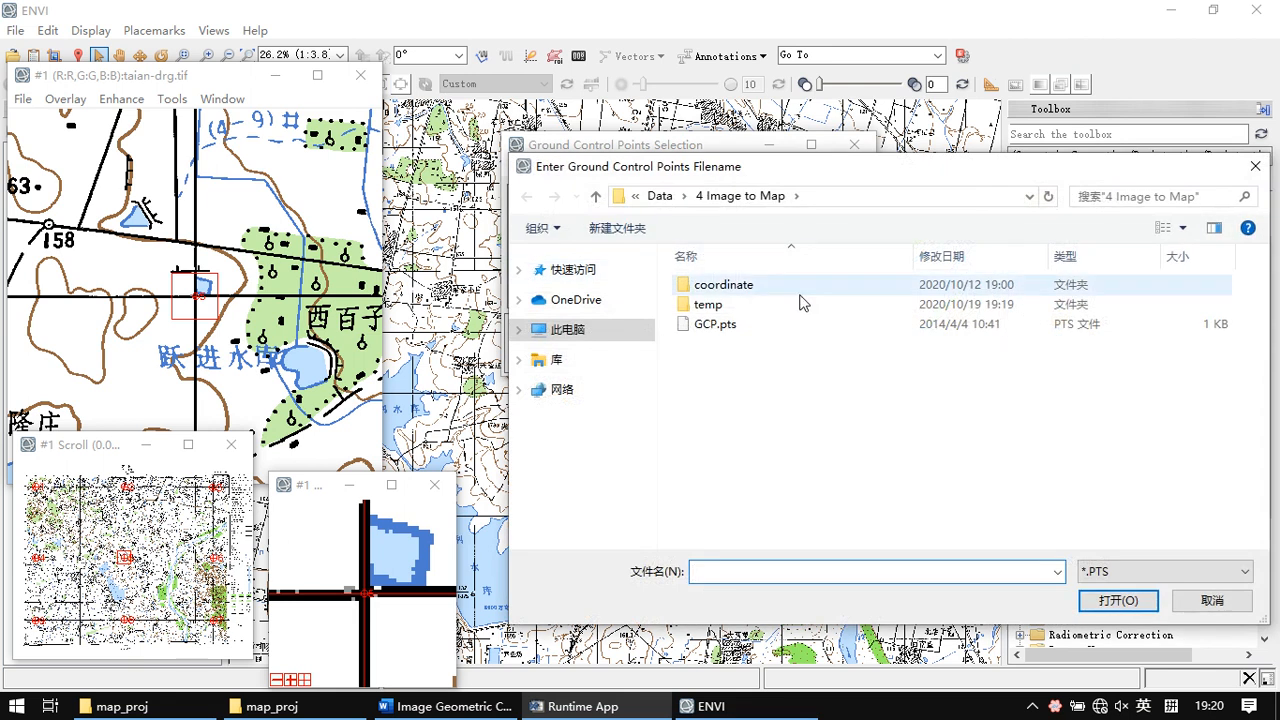
click(716, 326)
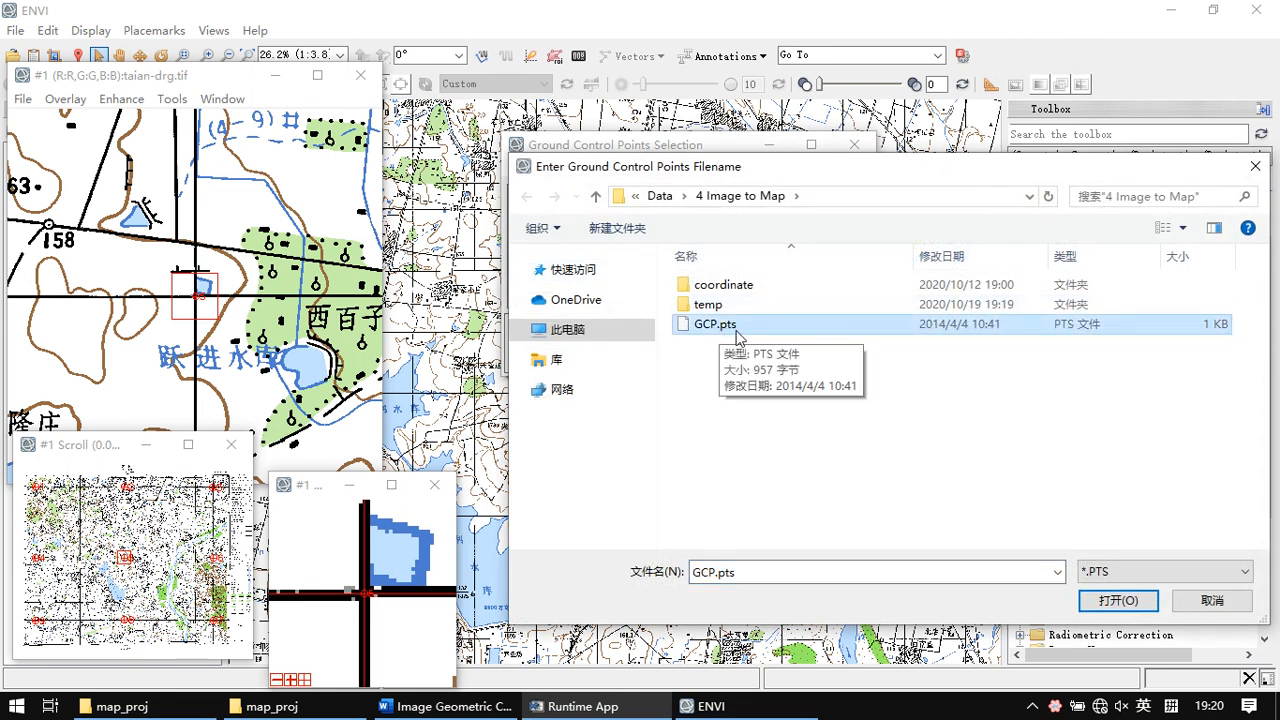
click(1128, 603)
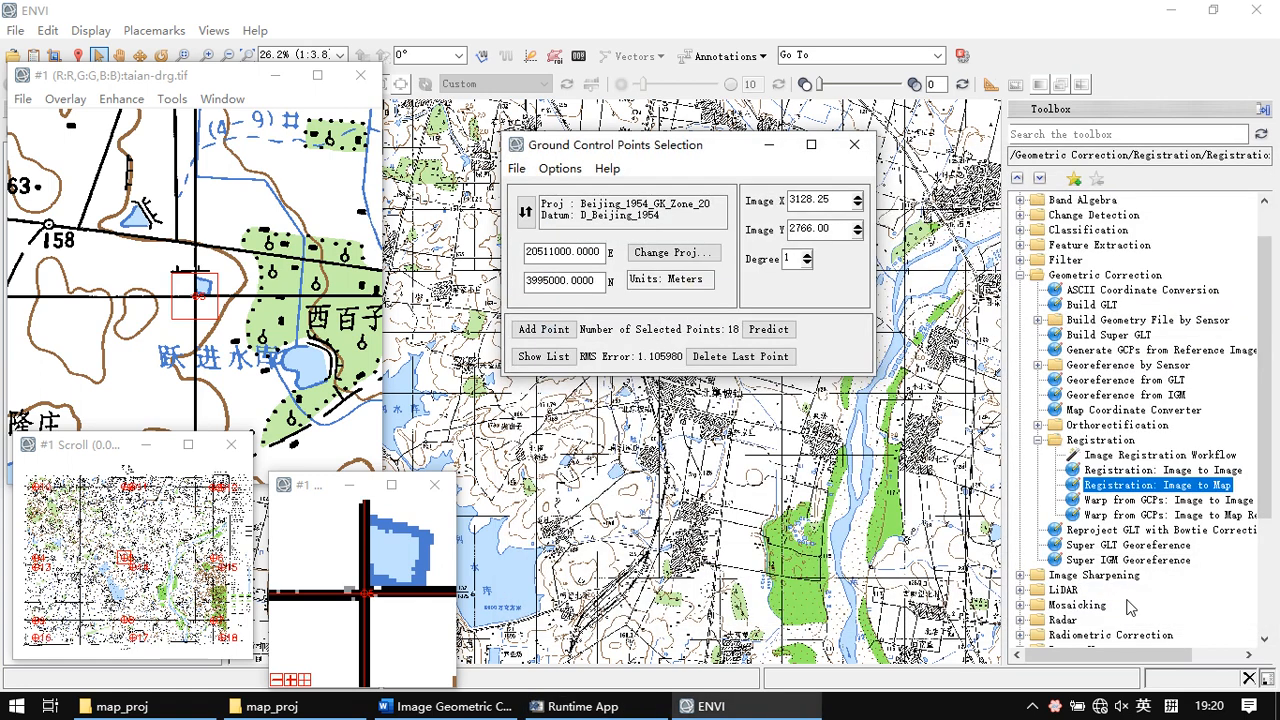
click(544, 357)
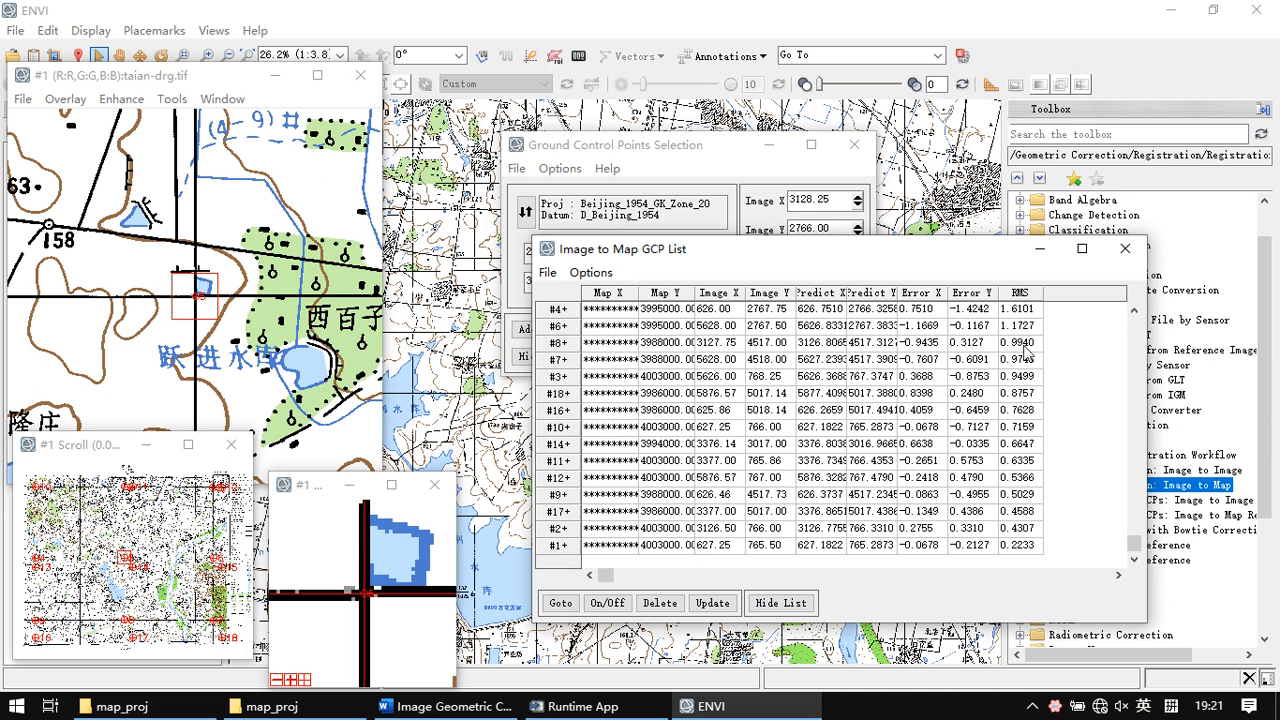
click(1124, 248)
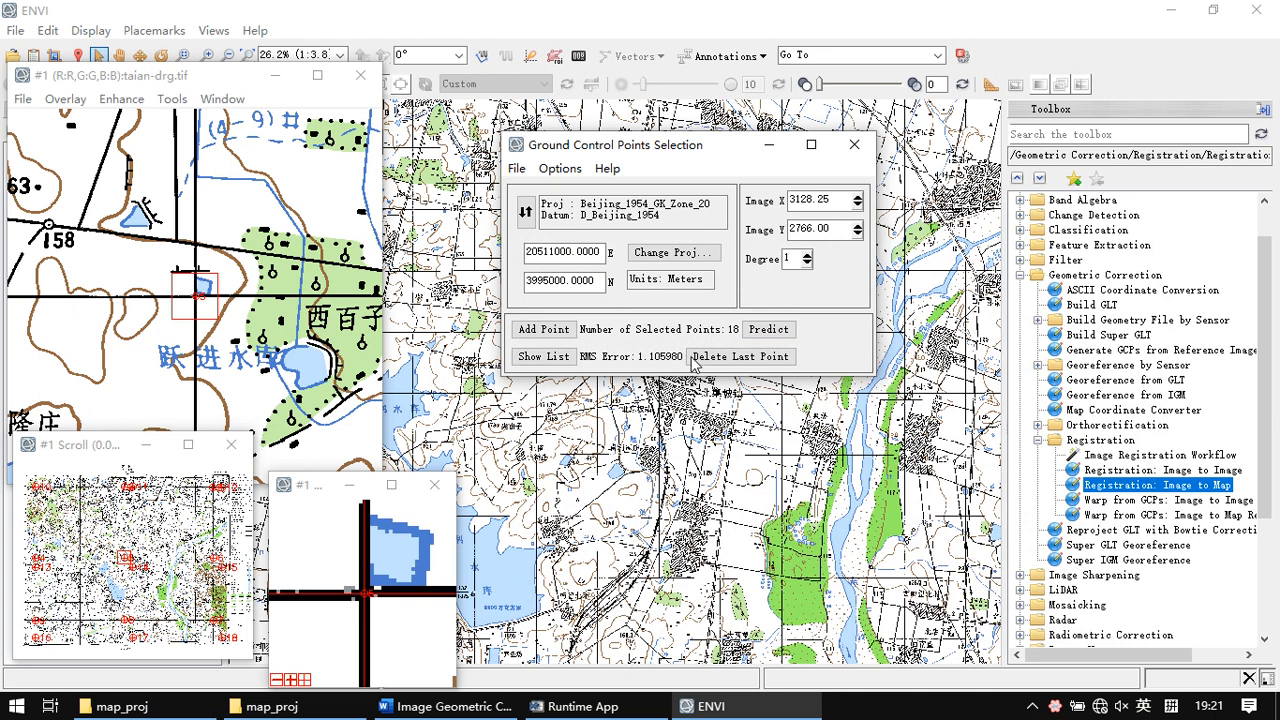
Clear all points from the GCP list and close it
click(565, 356)
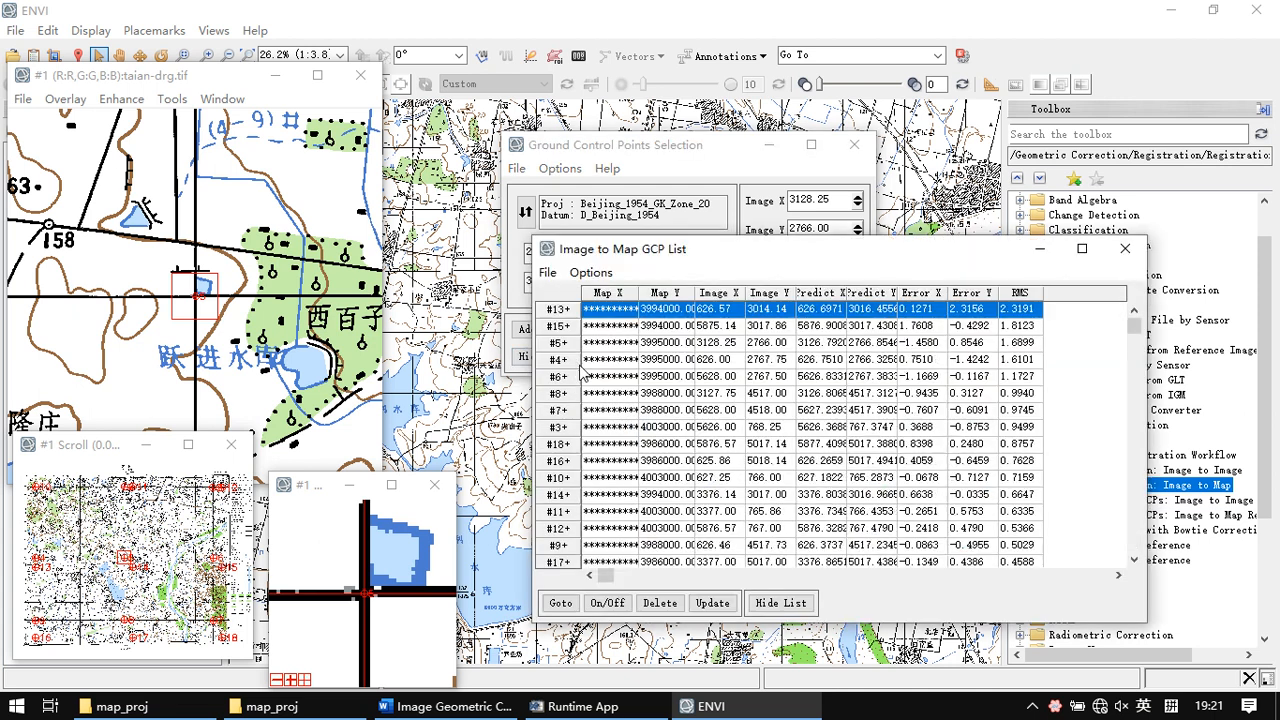
click(591, 272)
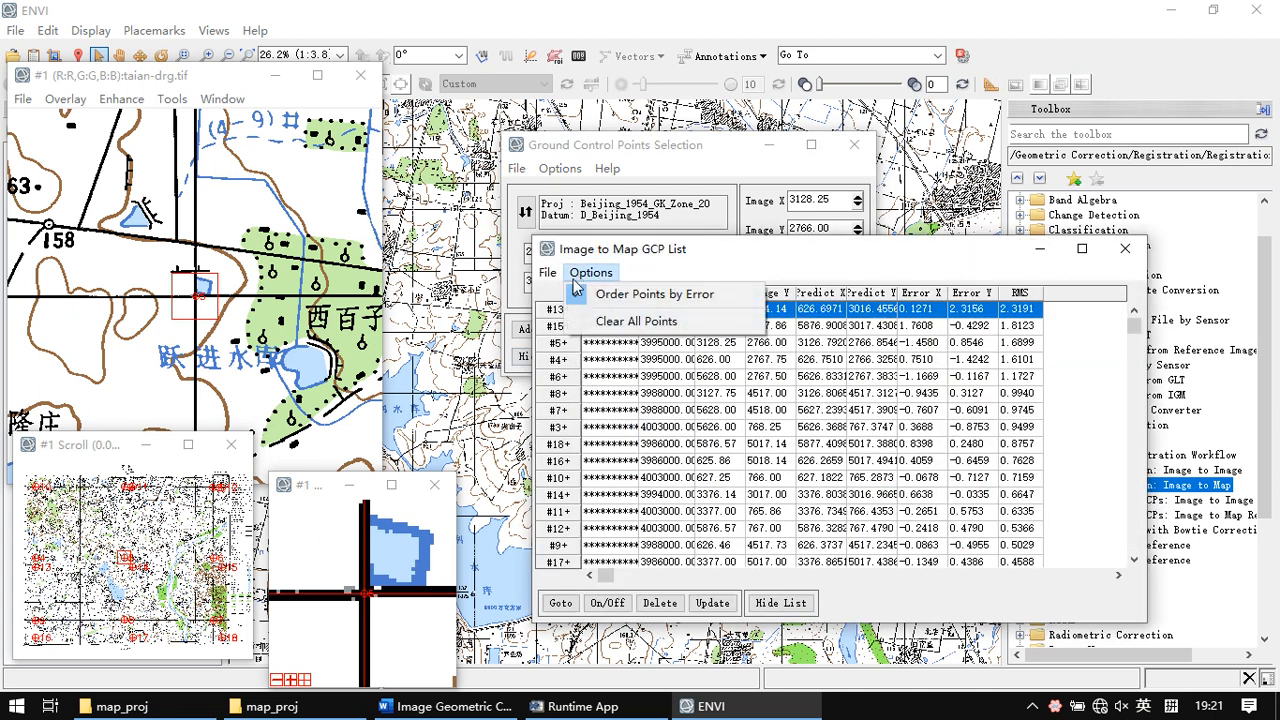
click(613, 326)
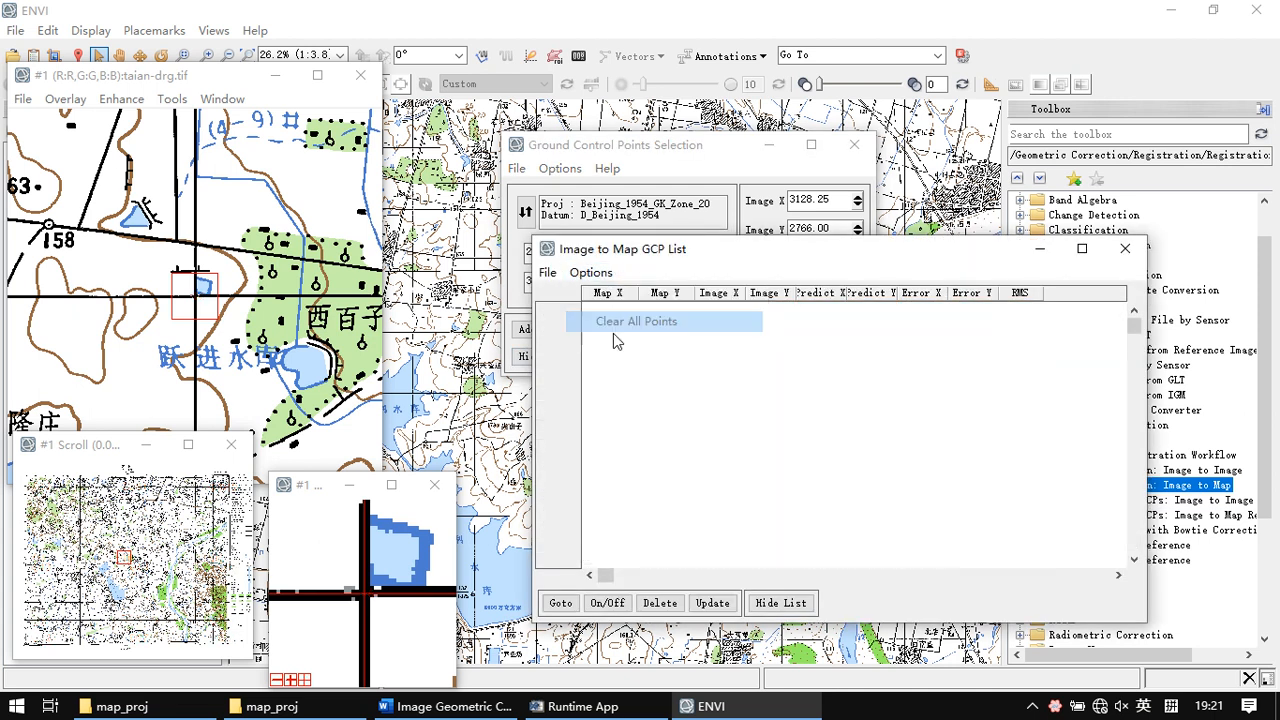
click(1125, 248)
Restore the ground control points from the file GCP.pts in the 4 Image to Map folder
click(516, 168)
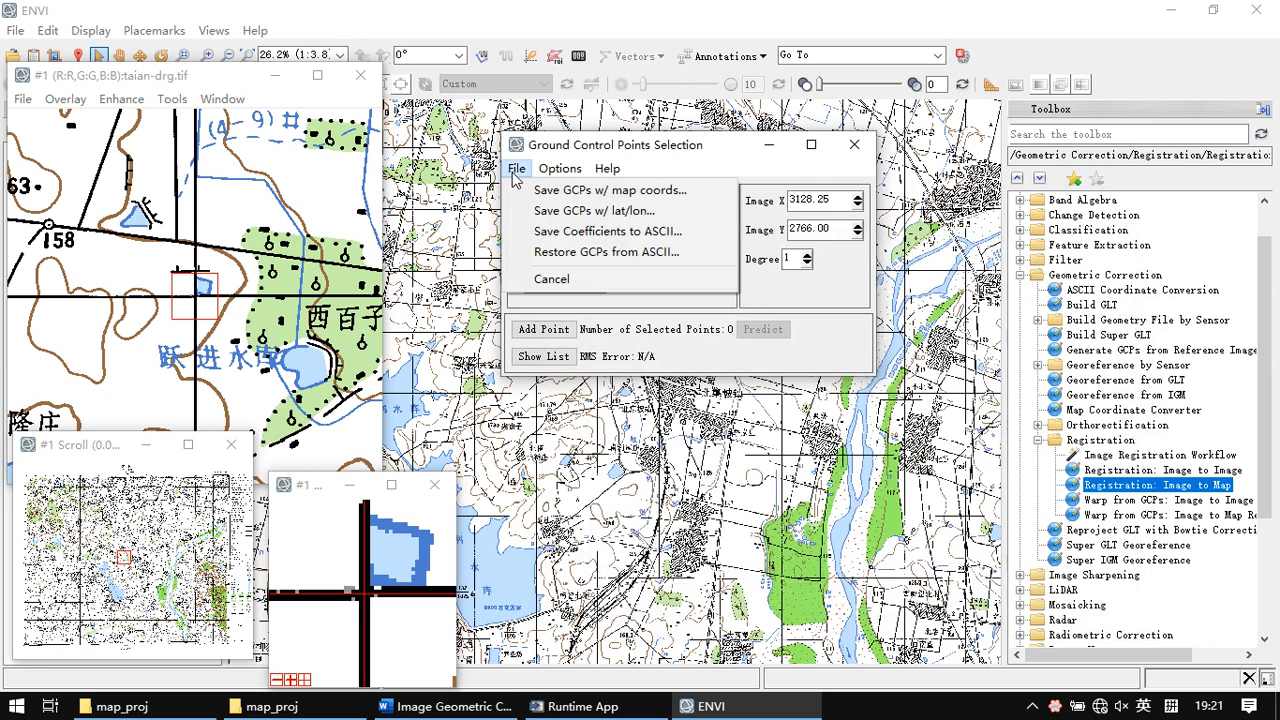
click(567, 254)
click(714, 325)
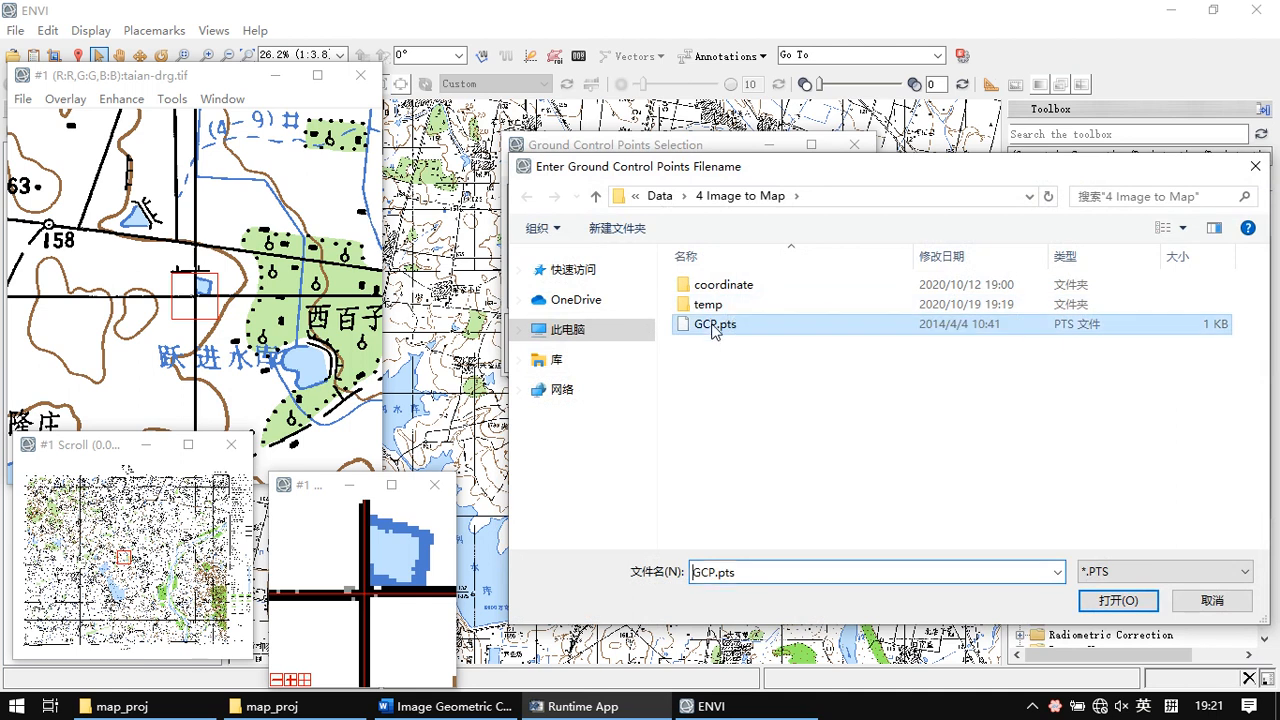
click(1118, 600)
Review the restored points' RMS errors in the GCP list, show the central point in the image windows, and close the list
click(551, 358)
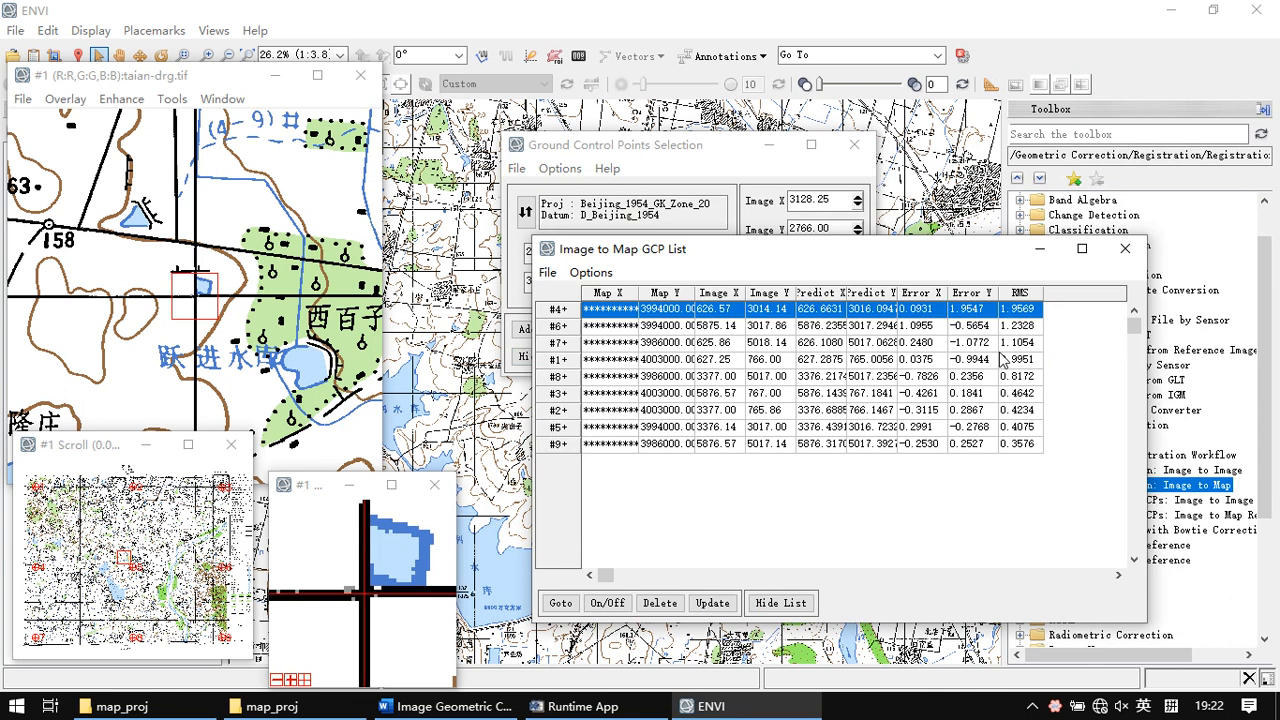
drag(120, 563, 126, 573)
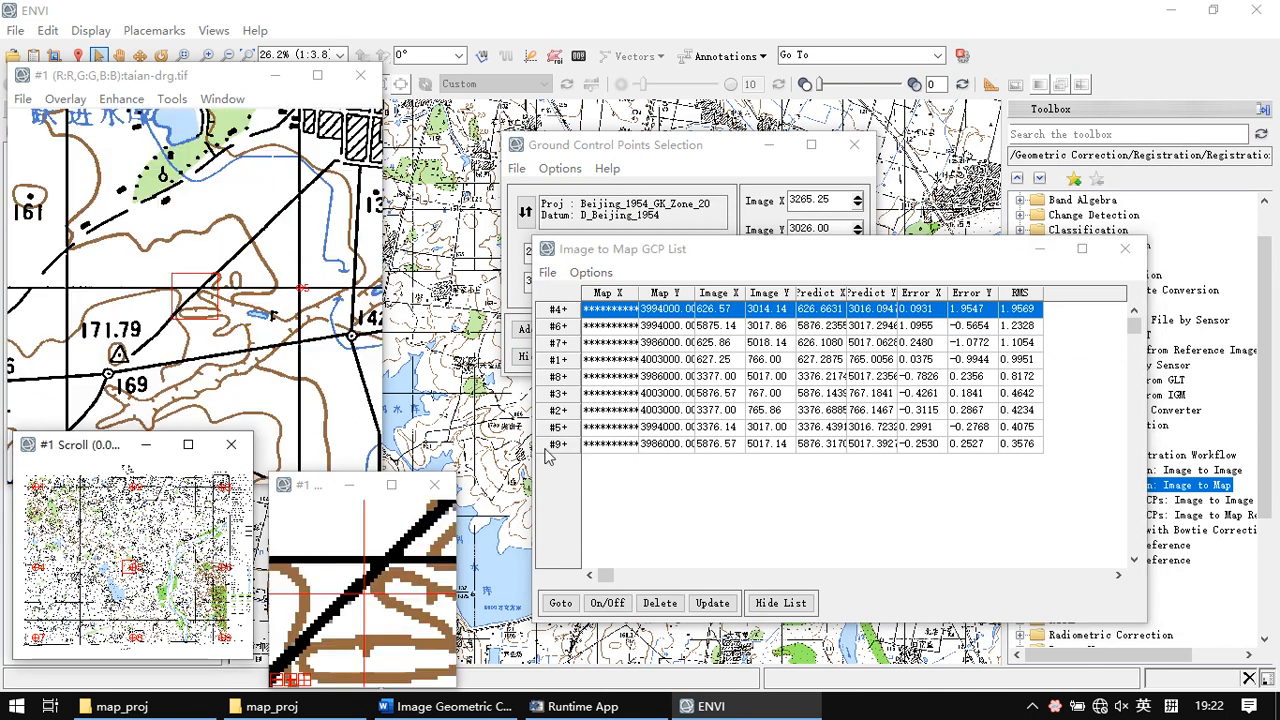
drag(850, 257, 683, 234)
click(790, 175)
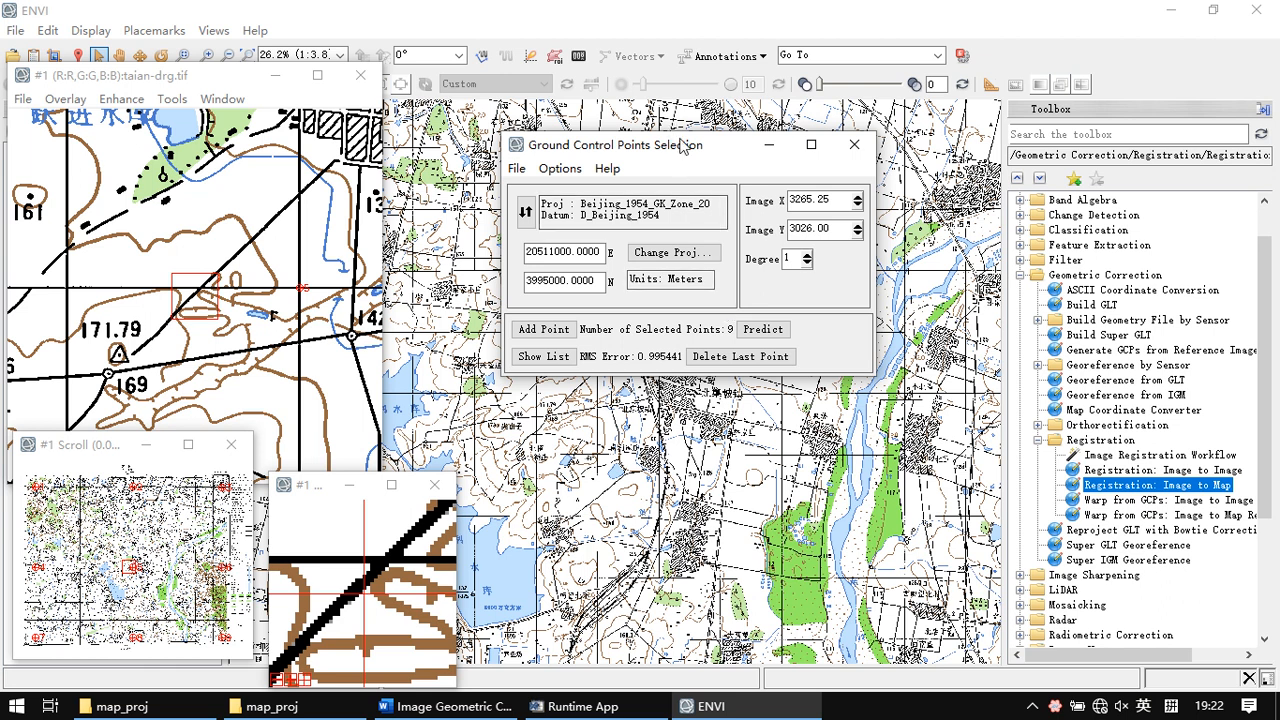
drag(676, 148, 645, 141)
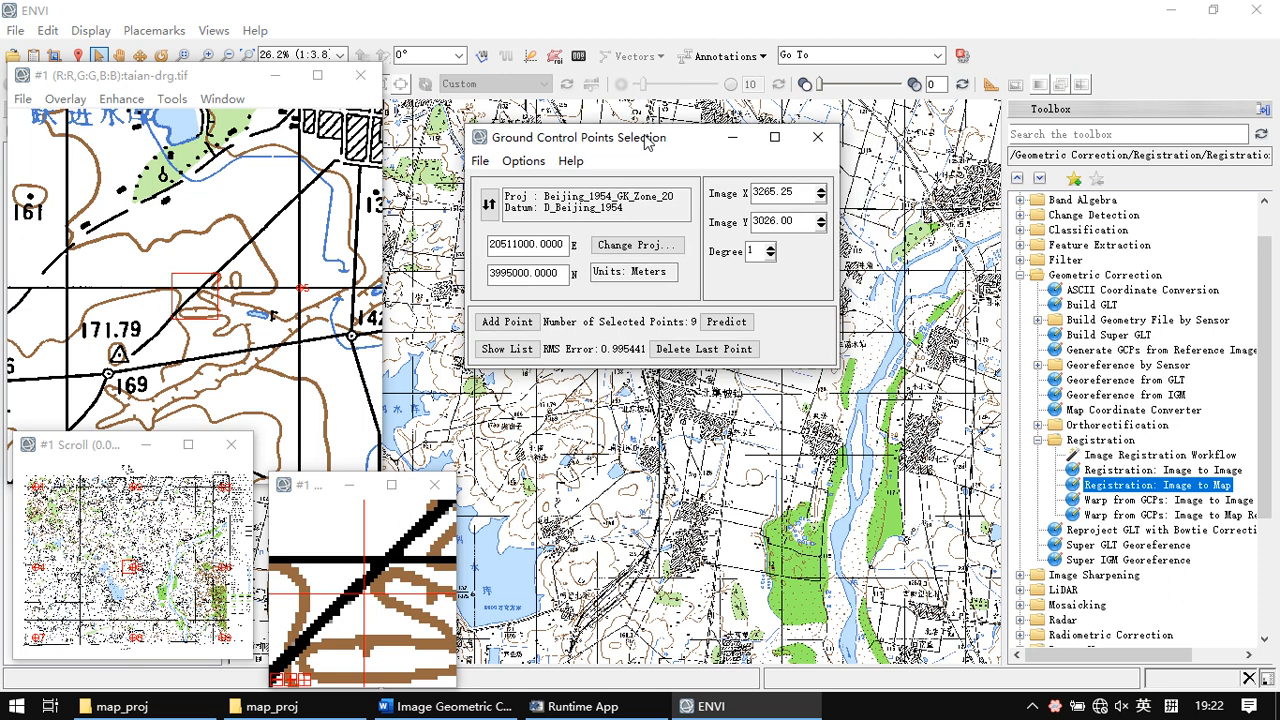
Start warping the file with taian-drg.tif as the input image, using the full scene and all three bands
click(524, 161)
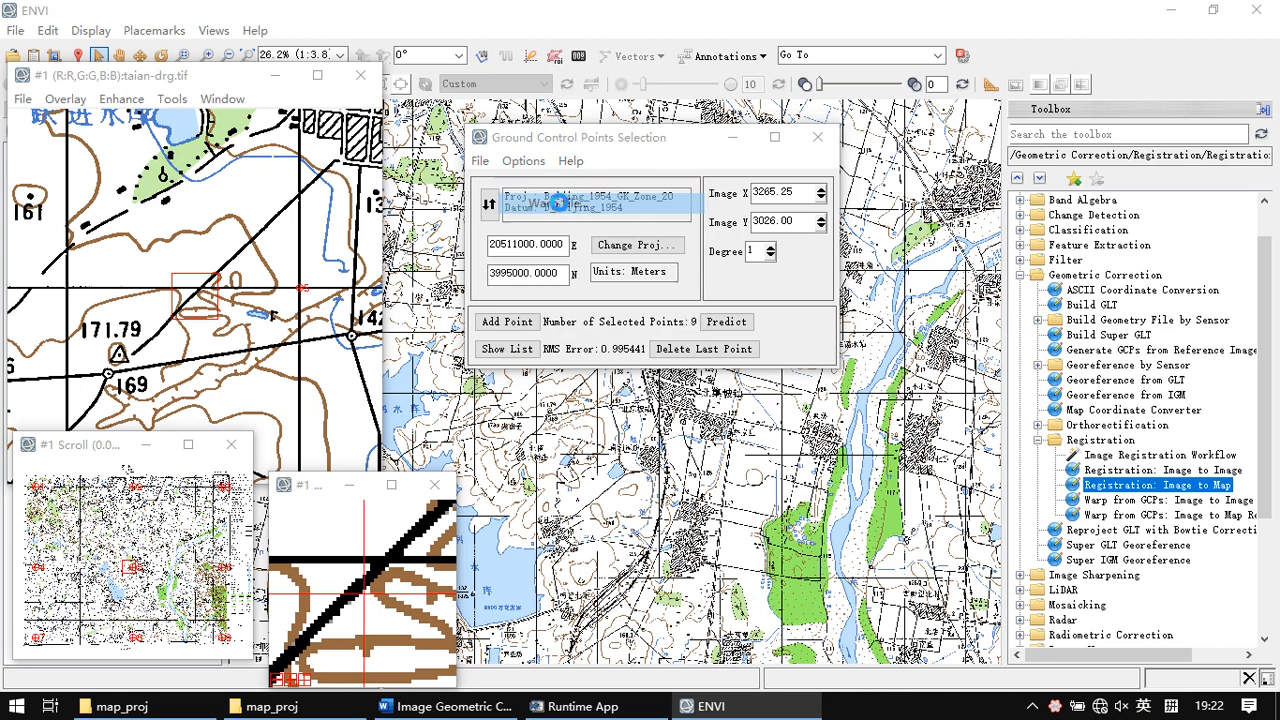
click(558, 205)
drag(491, 127, 728, 129)
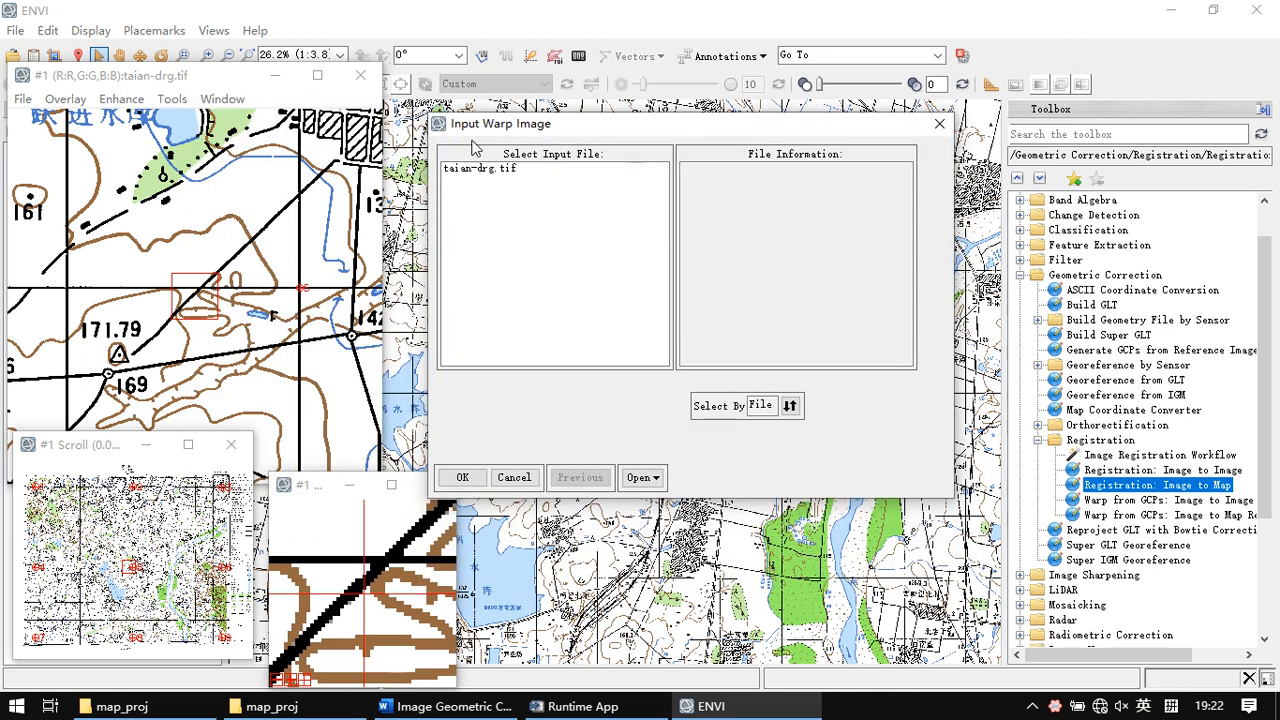
click(476, 170)
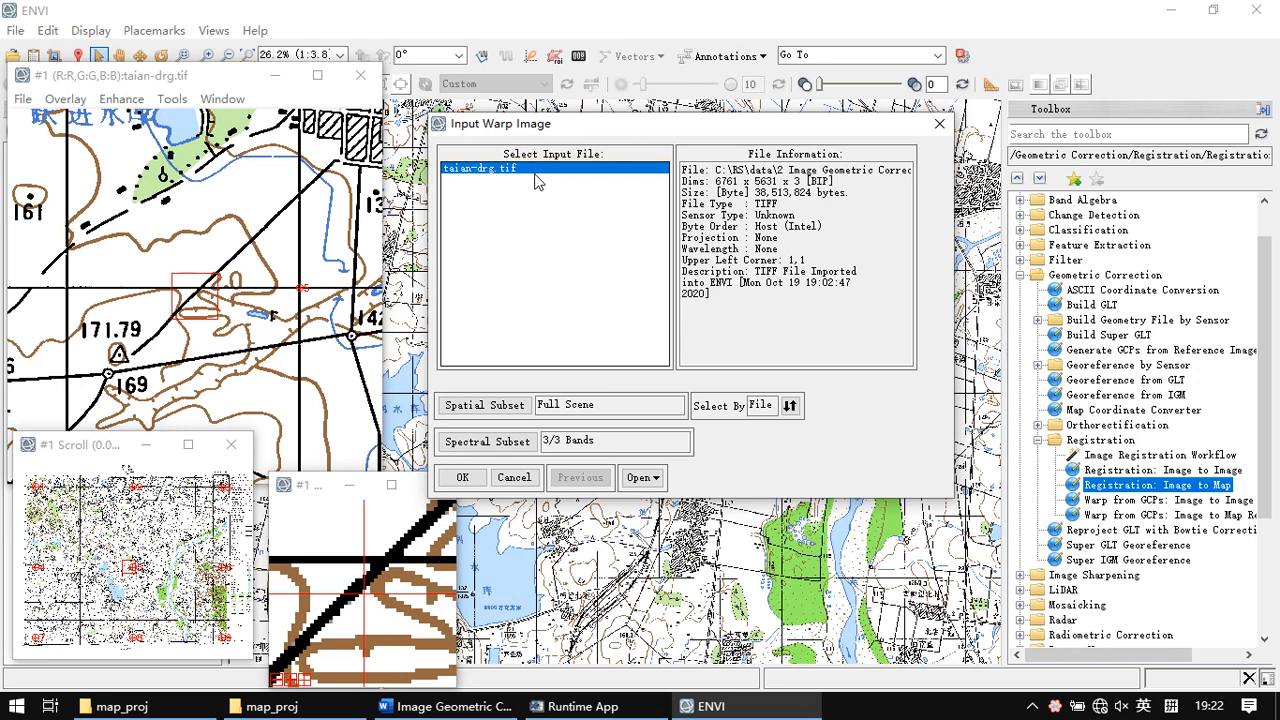
click(463, 478)
drag(486, 123, 743, 135)
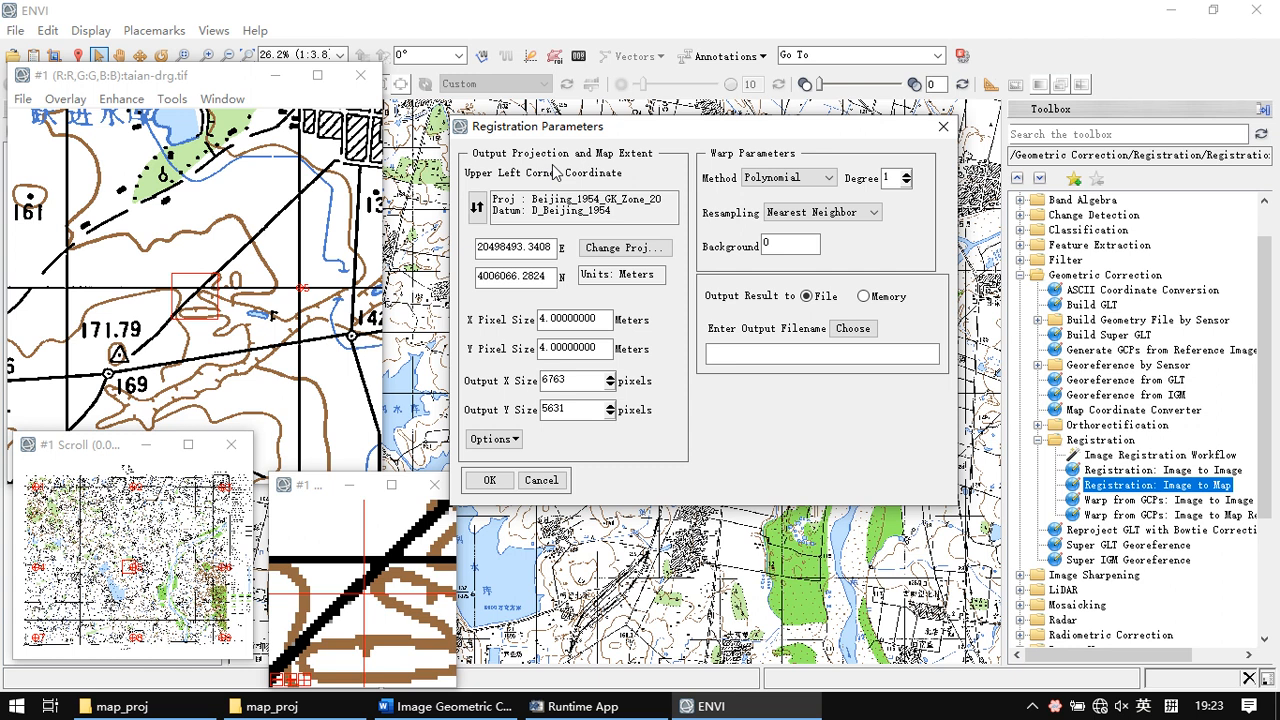
Check the output projection, and set the warp method to RST and the resampling to Bilinear
click(565, 210)
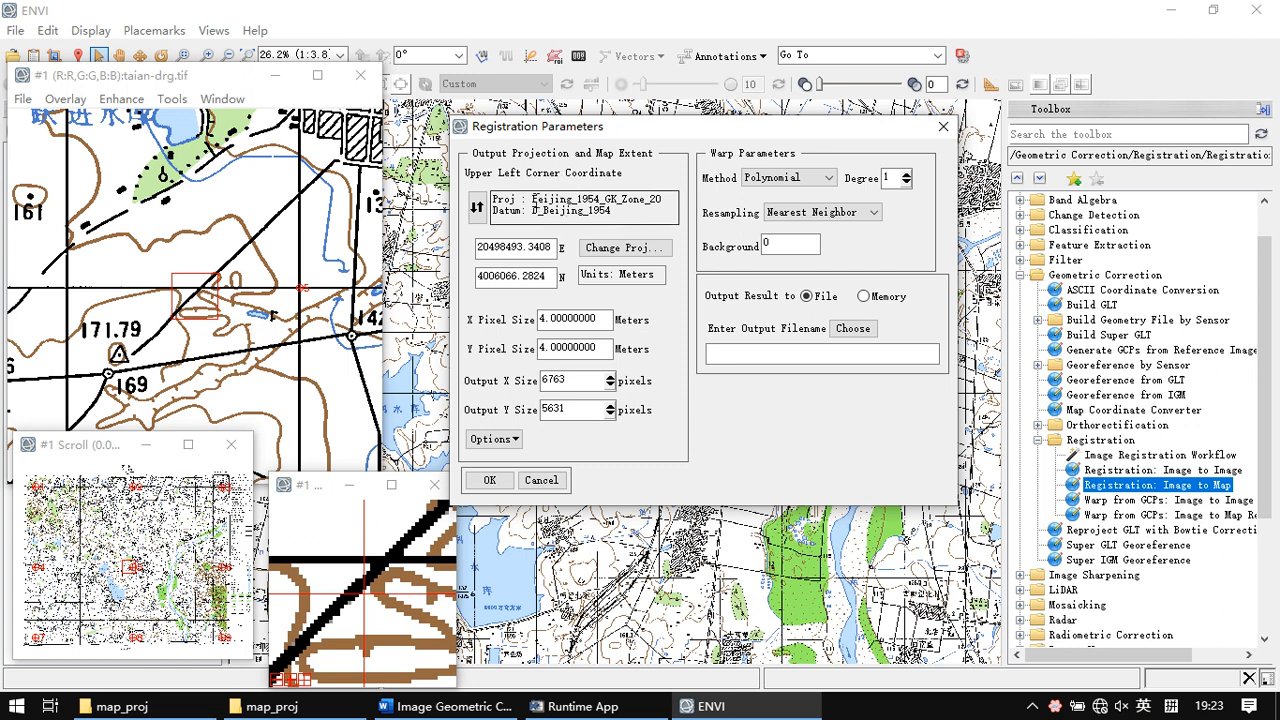
drag(533, 199, 604, 212)
click(613, 212)
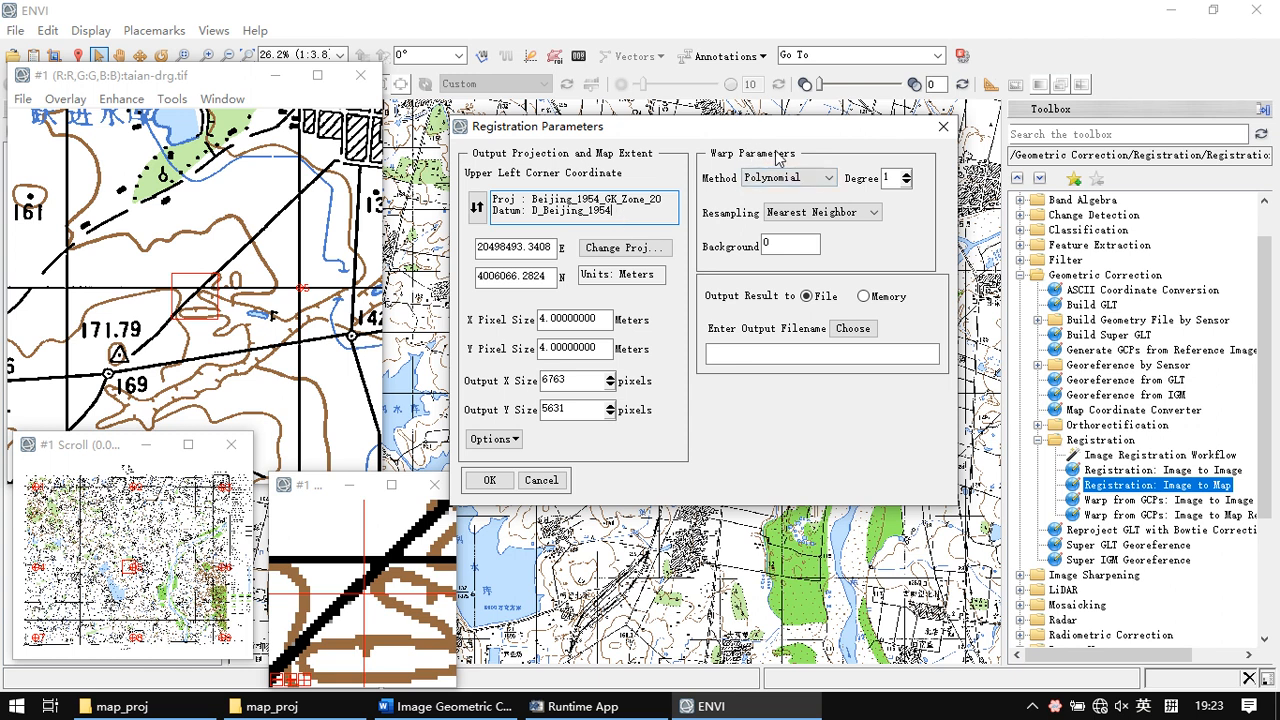
click(800, 178)
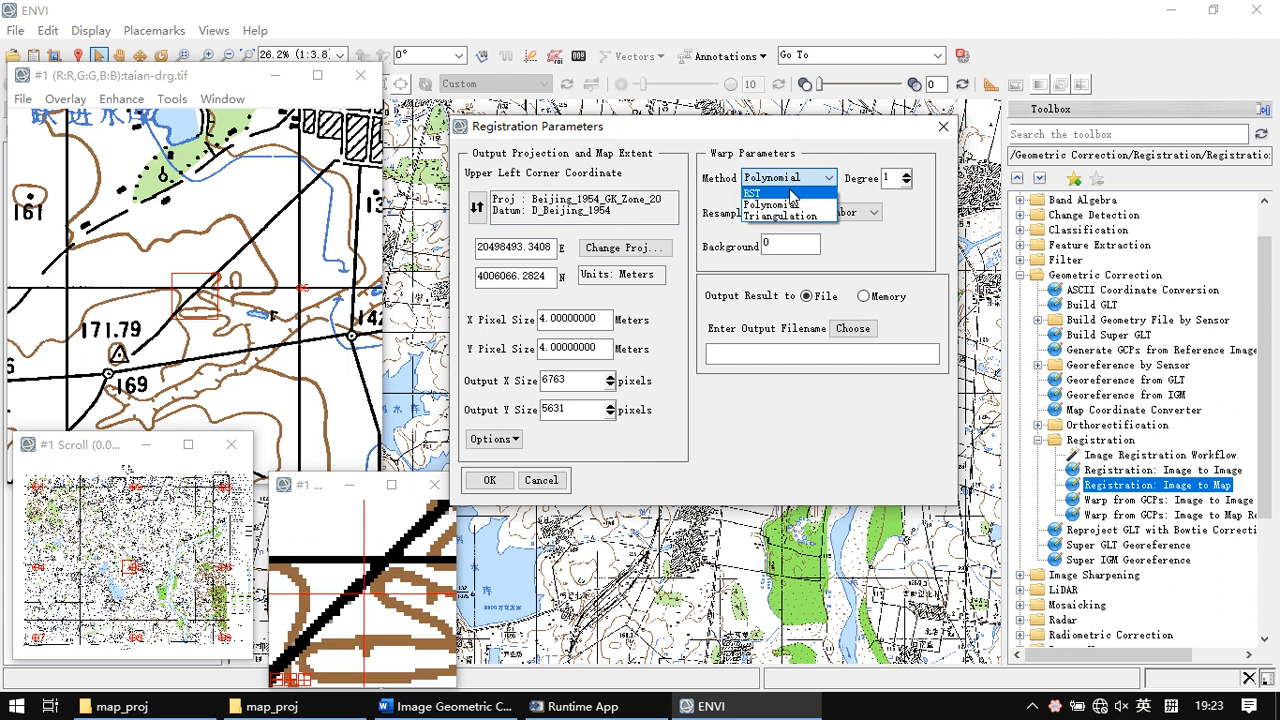
click(790, 192)
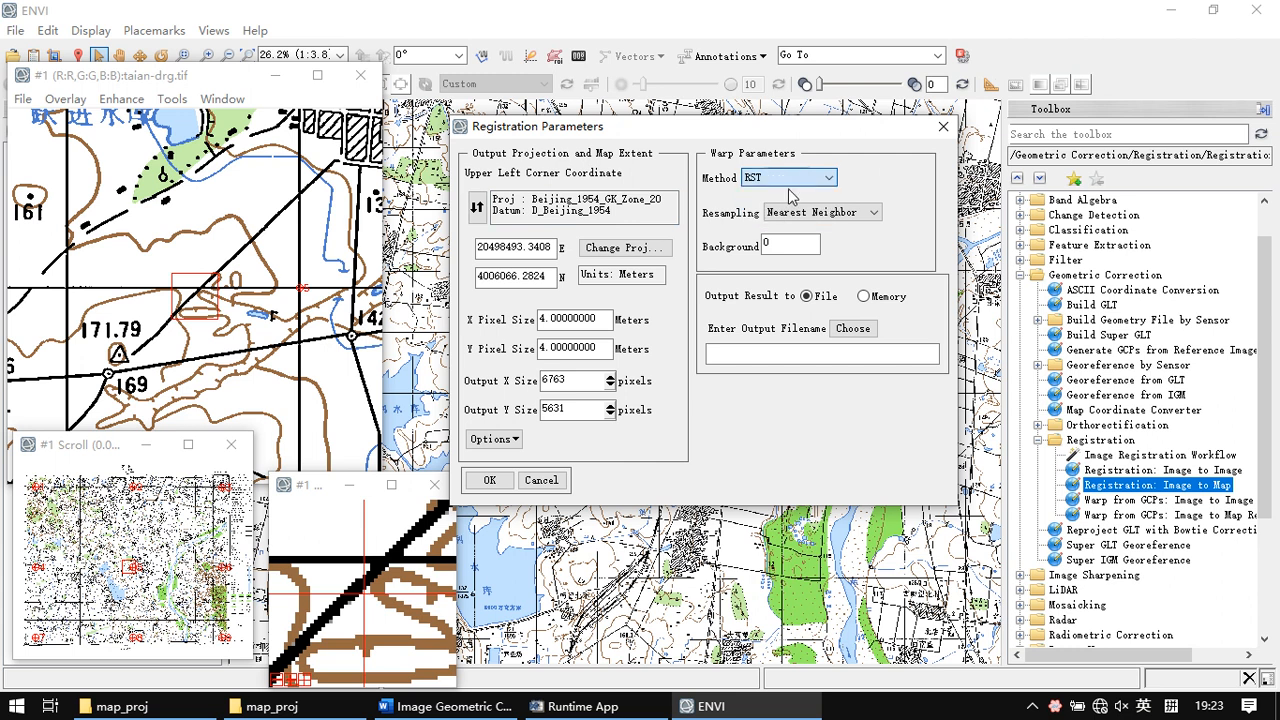
click(870, 215)
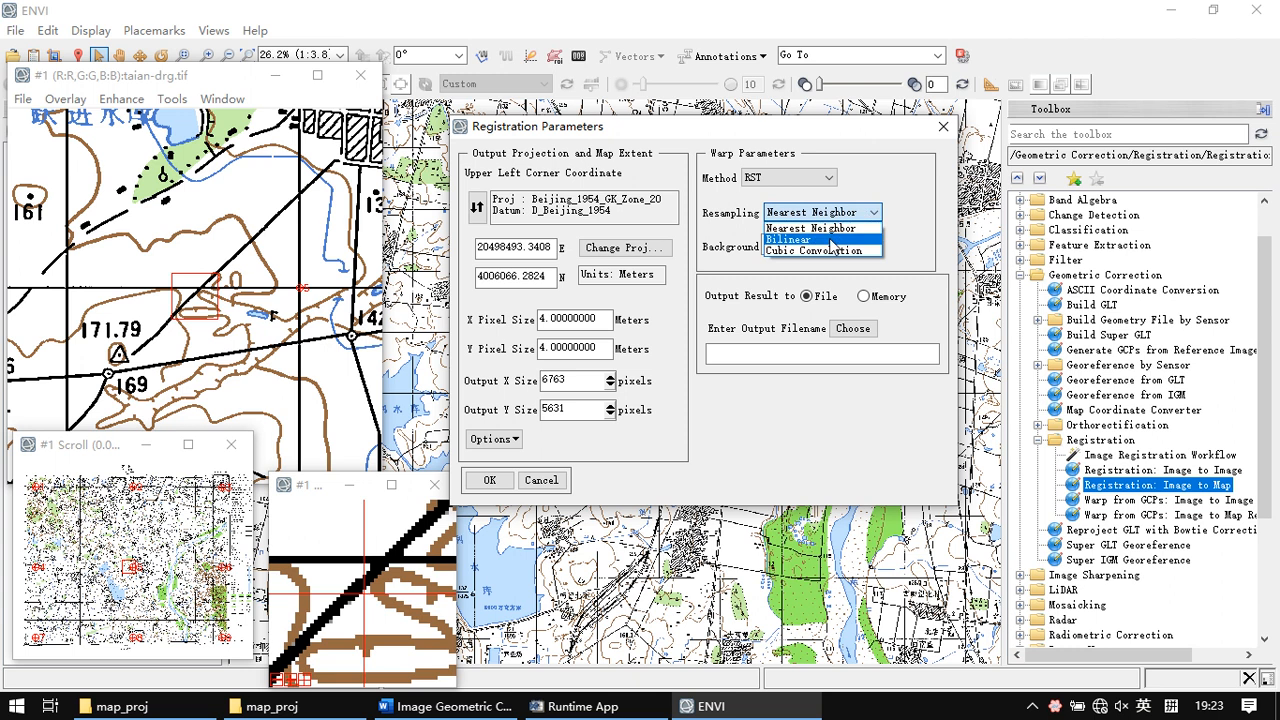
click(832, 244)
click(871, 213)
click(821, 239)
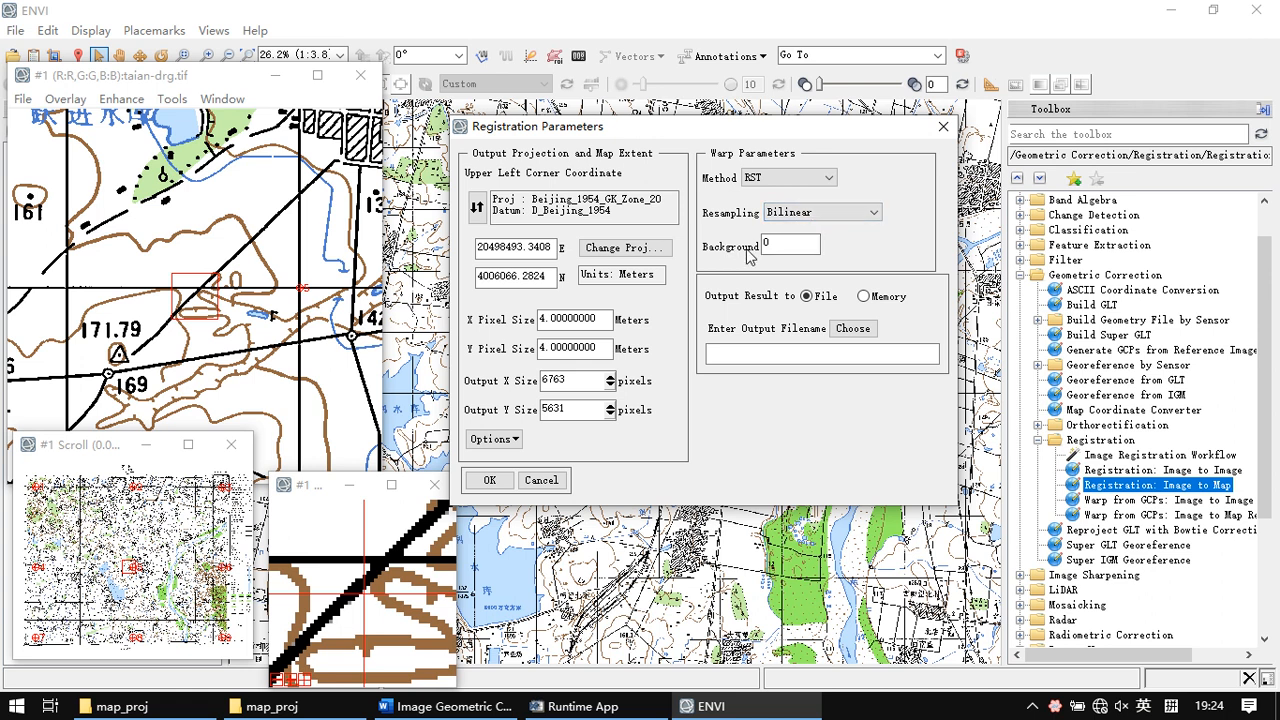
double_click(791, 243)
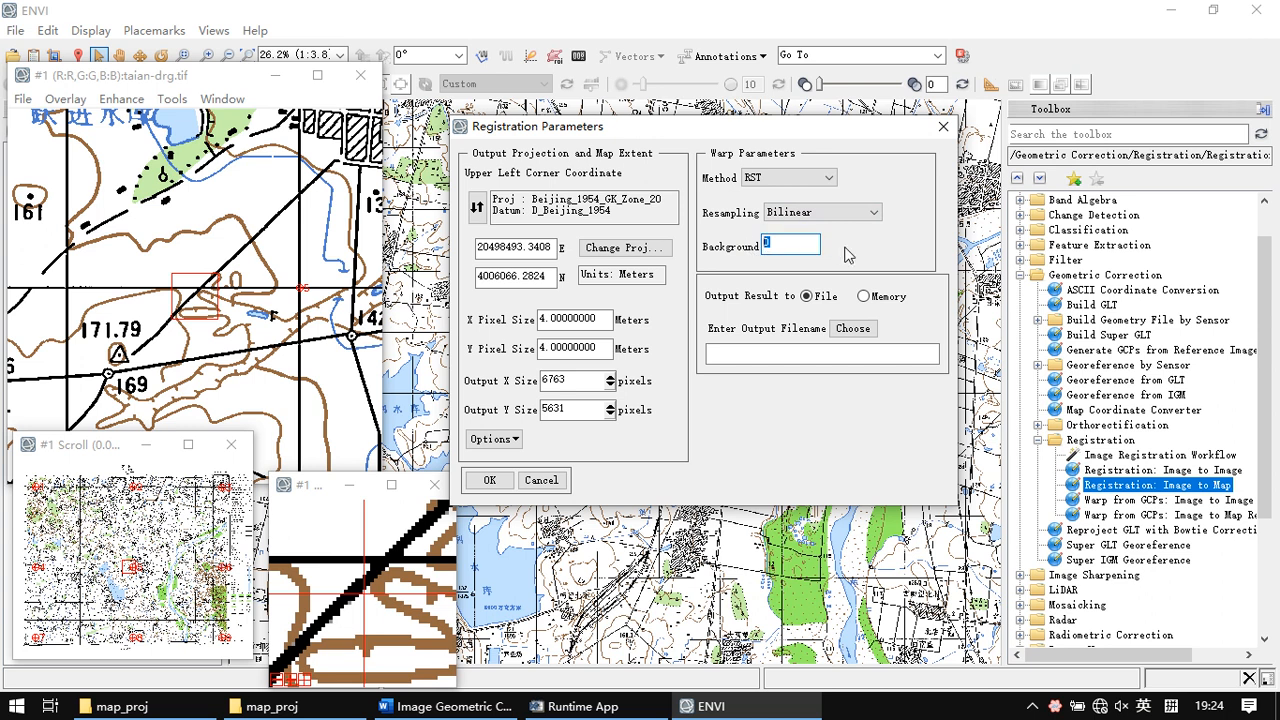
Start choosing the output file for the warped image and browse to the C:\RS\data folder
click(875, 330)
drag(887, 152, 850, 119)
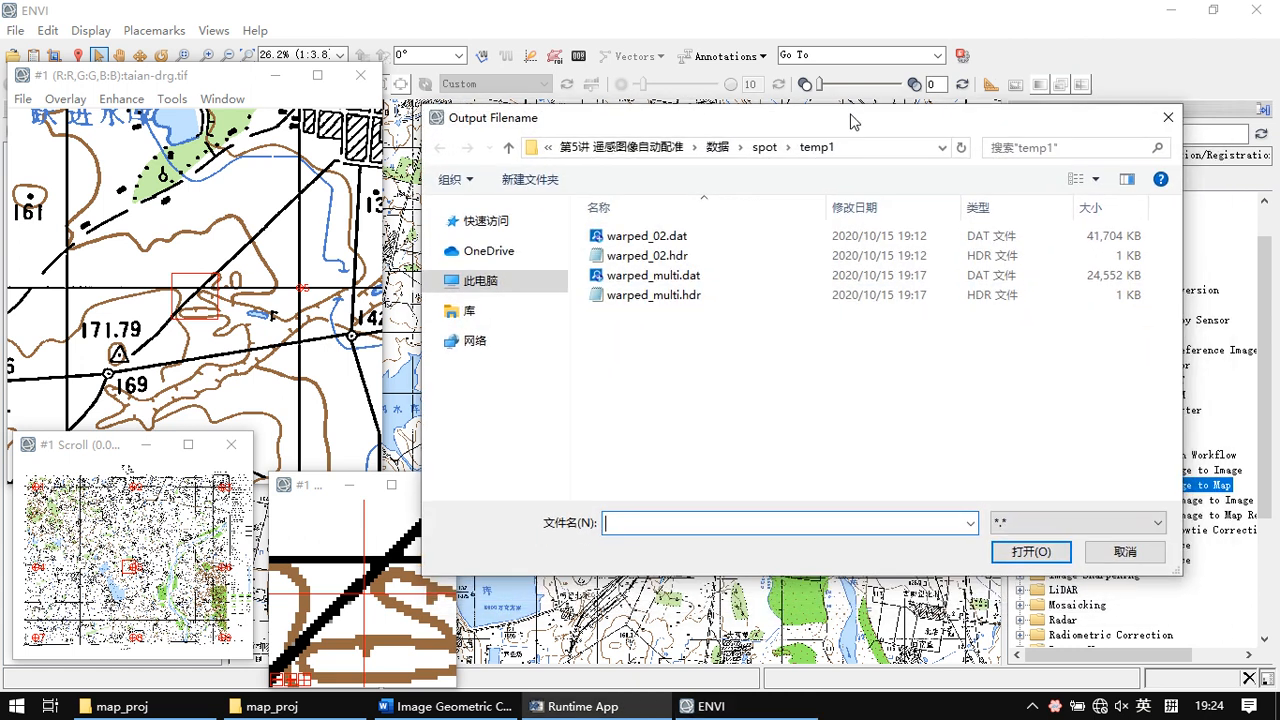
click(650, 147)
click(640, 148)
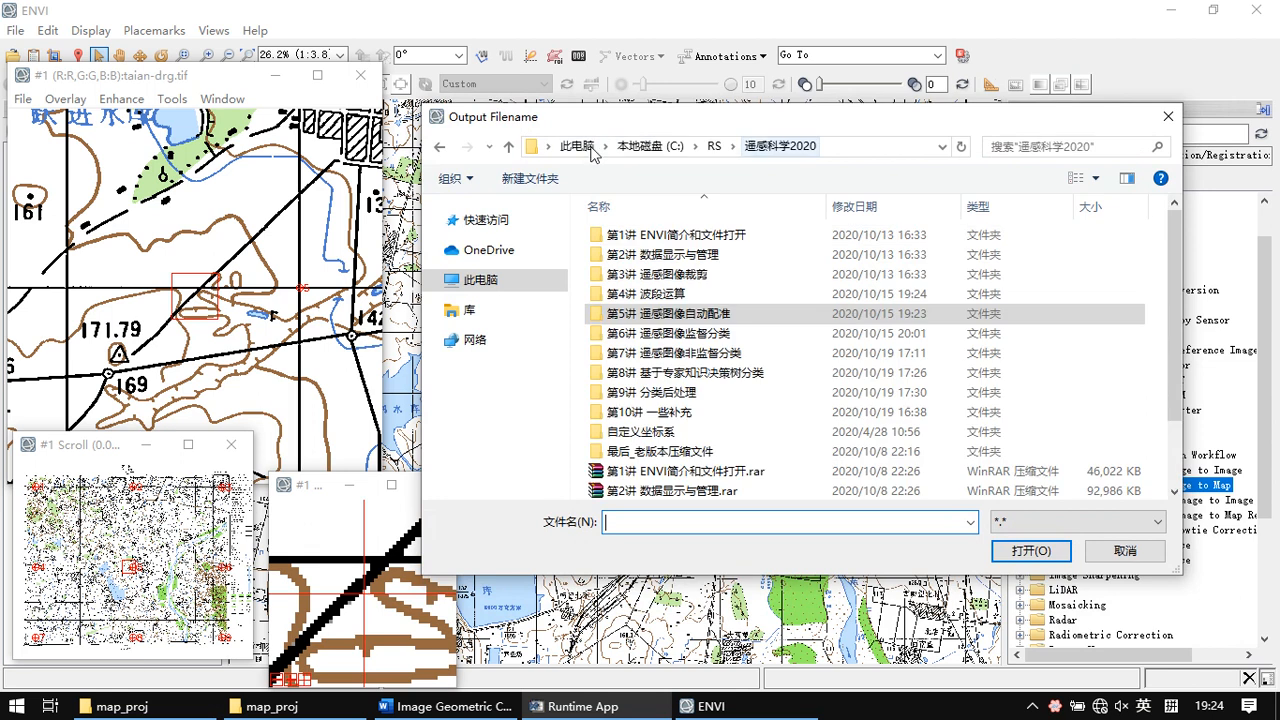
click(716, 146)
double_click(618, 236)
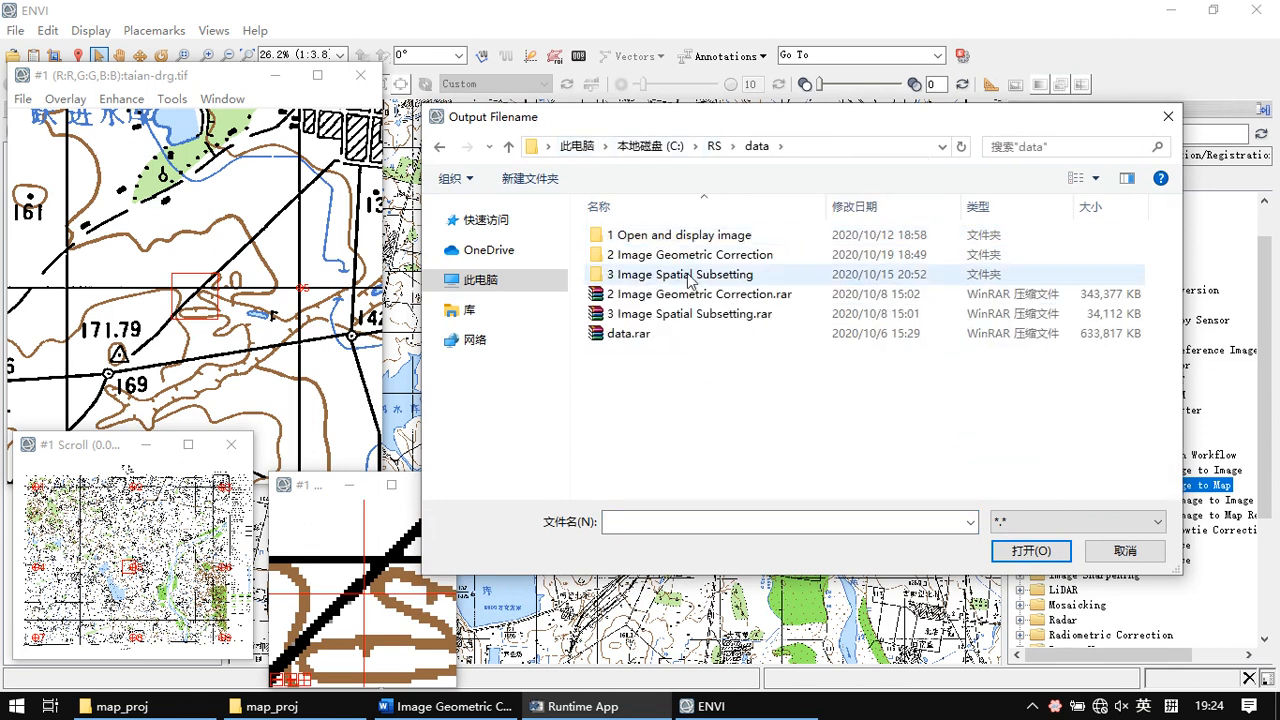
double_click(688, 276)
double_click(700, 238)
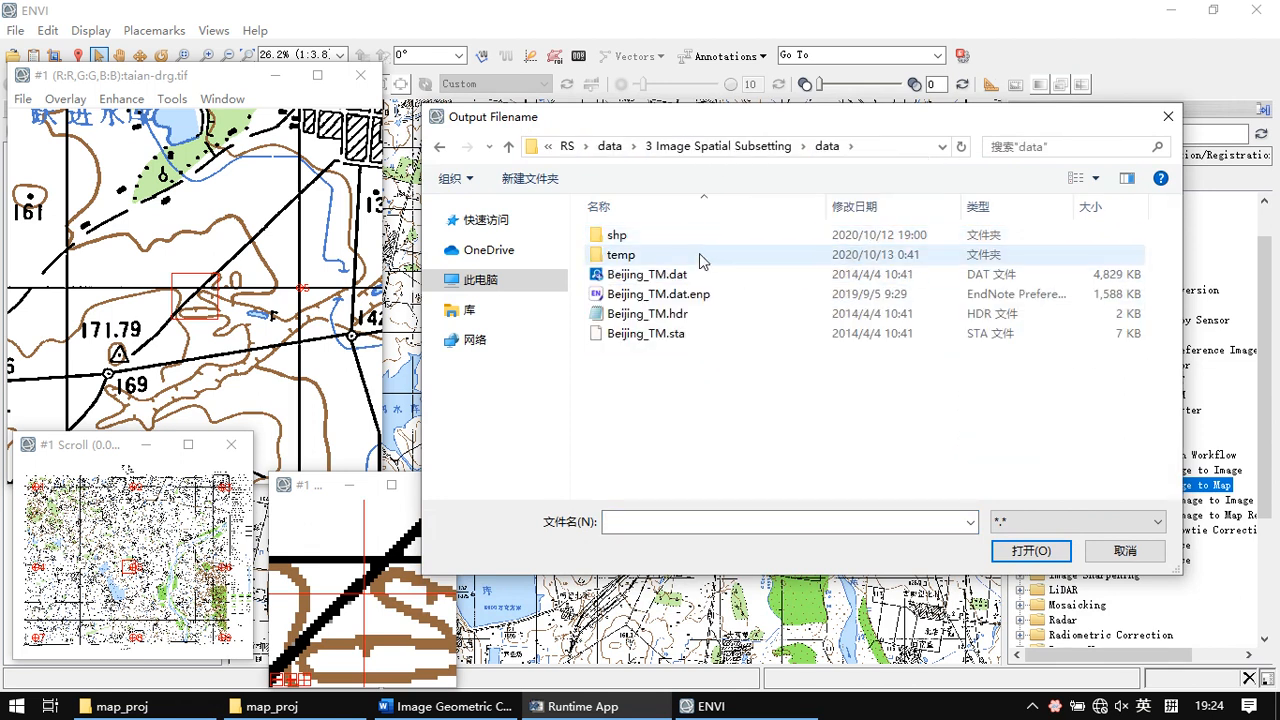
double_click(699, 253)
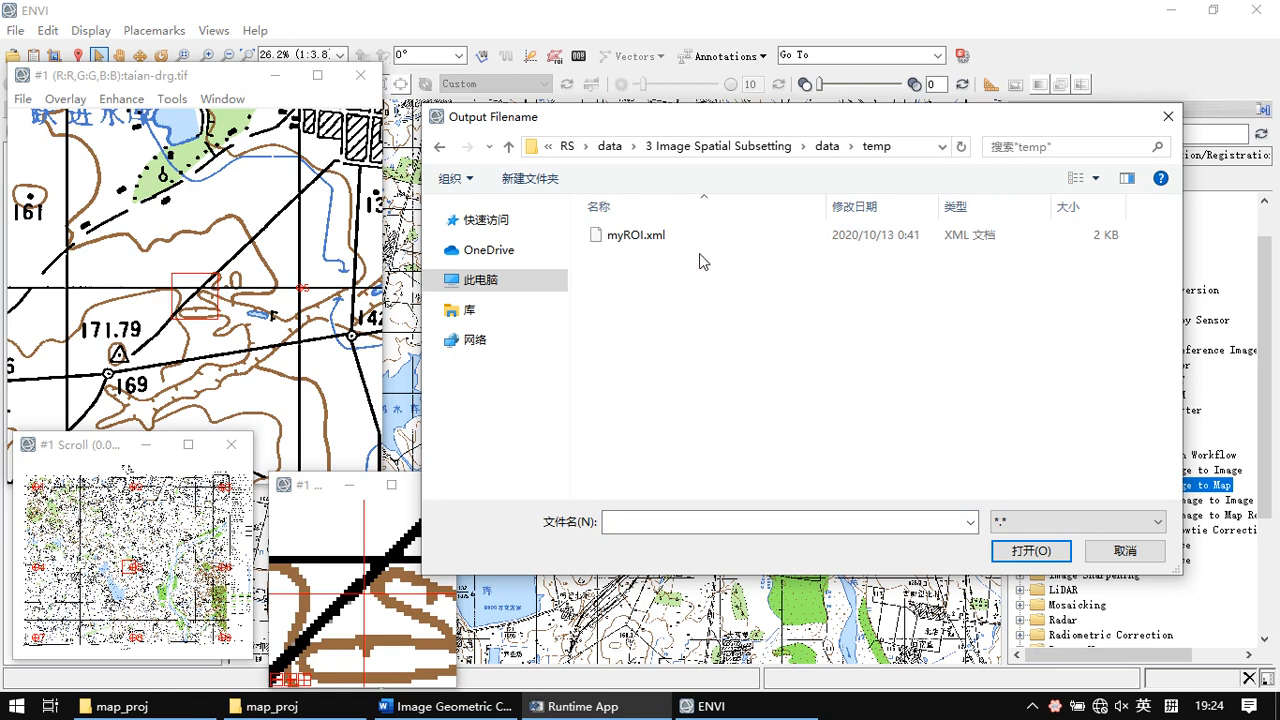
click(830, 149)
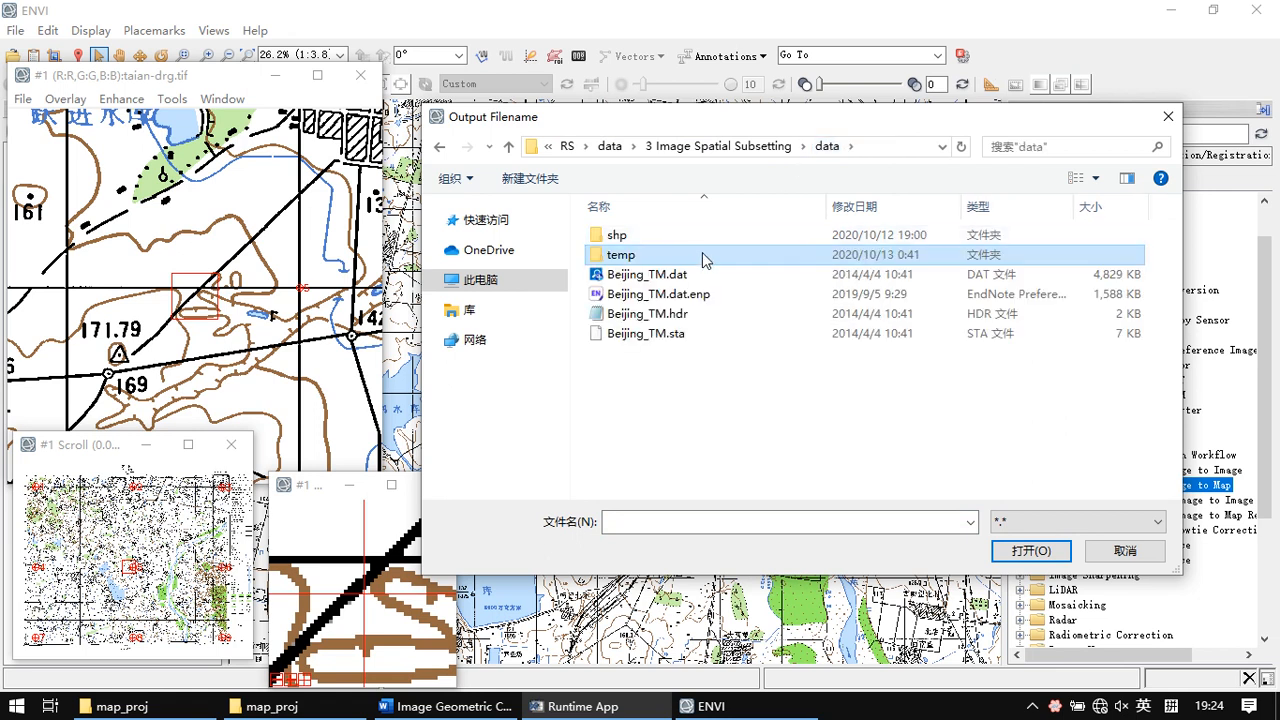
key(F2)
click(611, 148)
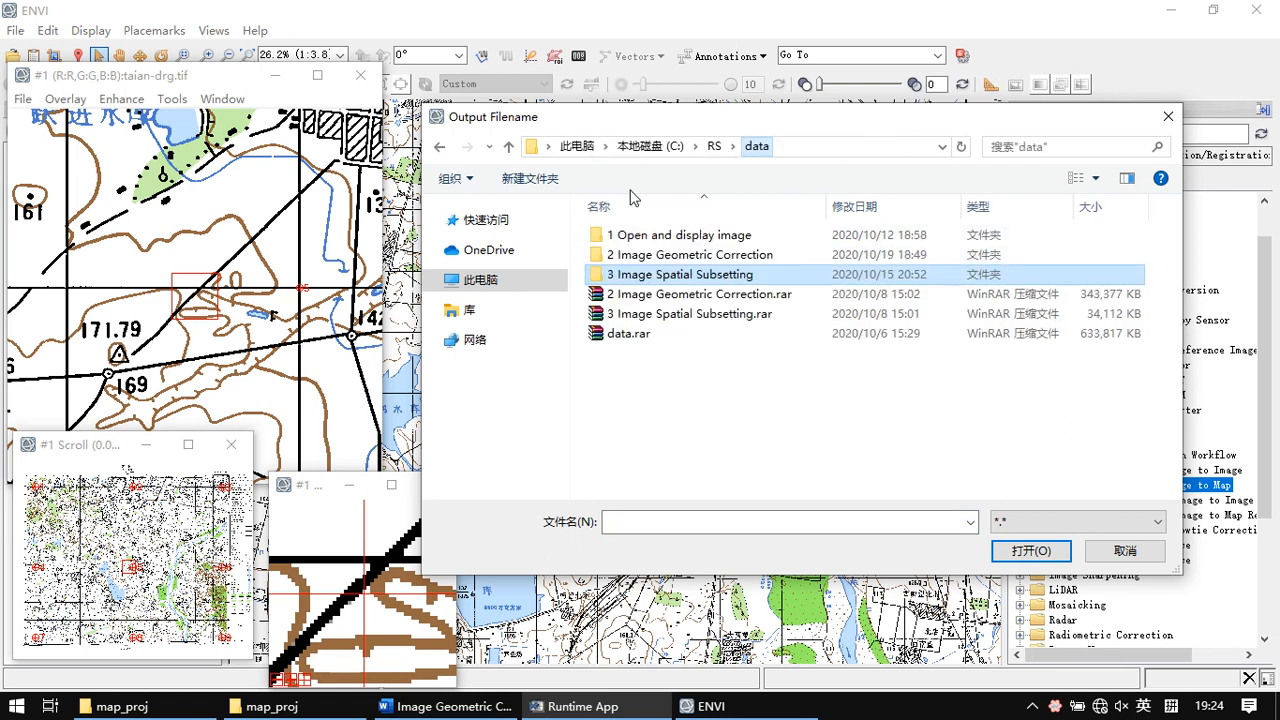
Browse to the temp folder inside 2 Image Geometric Correction\Data\4 Image to Map
double_click(697, 255)
double_click(665, 236)
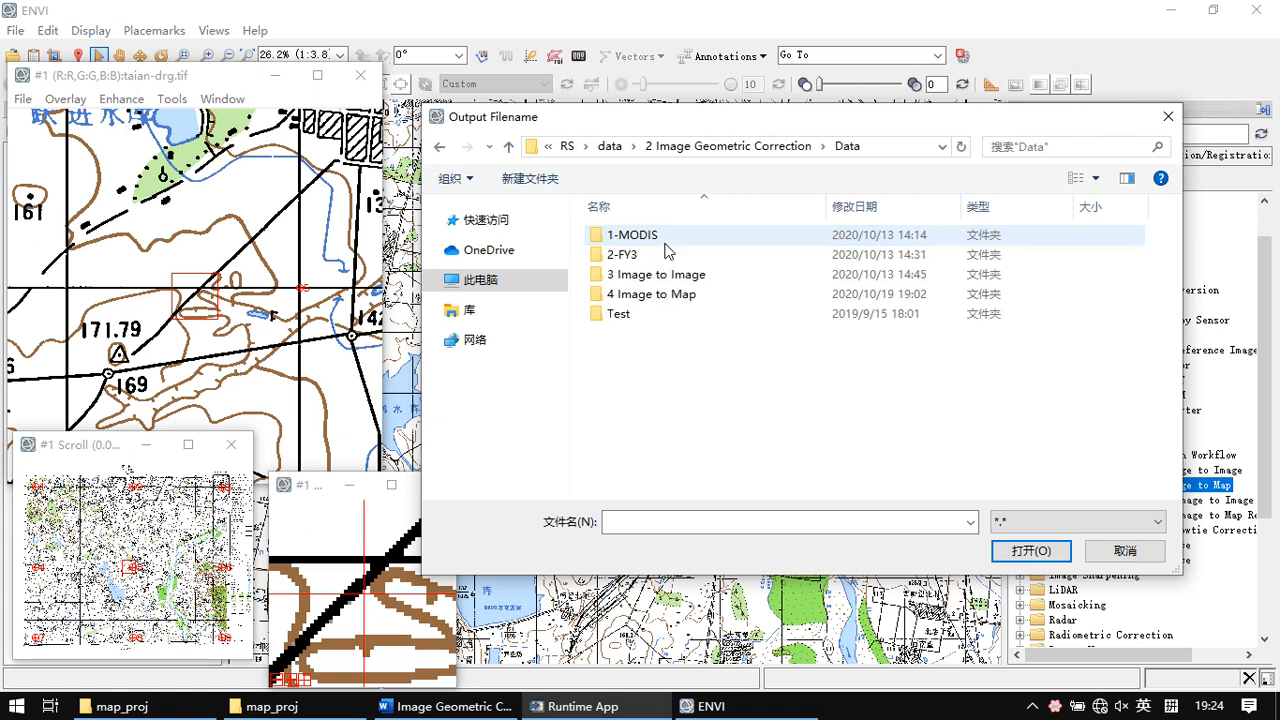
double_click(680, 294)
click(672, 253)
double_click(672, 253)
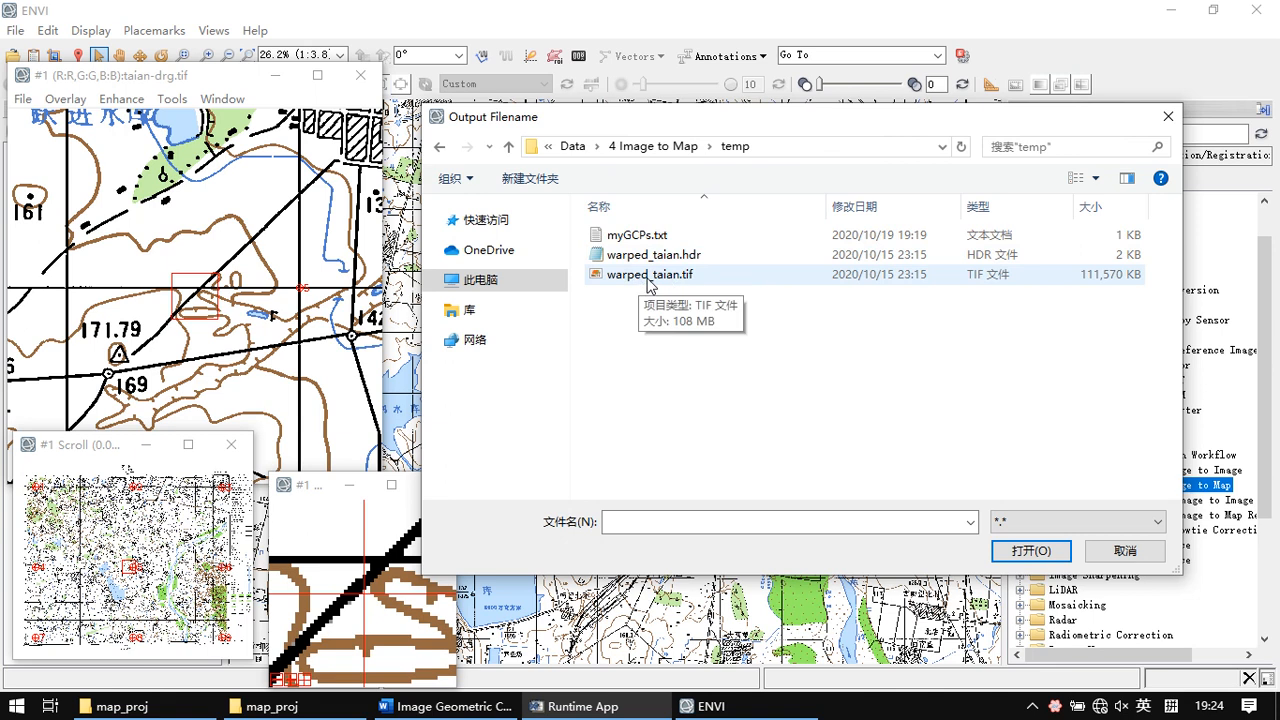
Name the output file warped_taian2.tif, based on the existing warped_taian.tif, and confirm it
click(688, 283)
double_click(683, 519)
click(694, 521)
key(Left)
key(Left)
key(Left)
key(Left)
text(2)
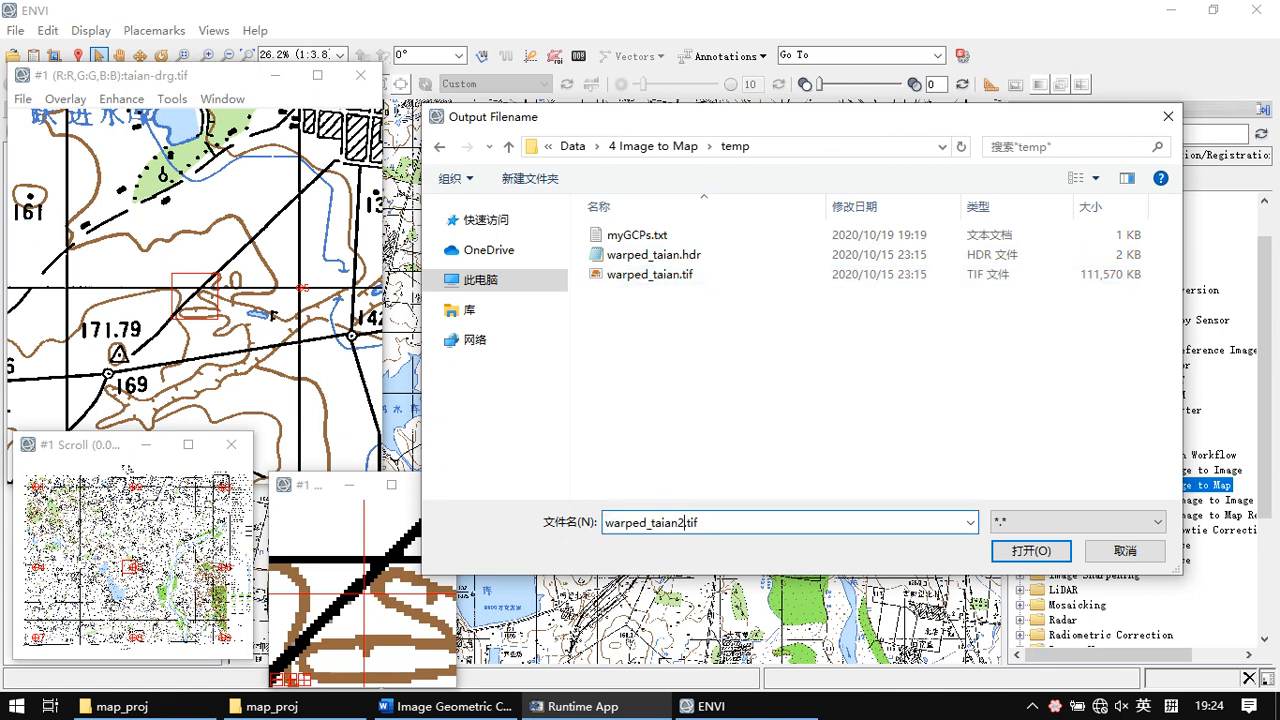
double_click(717, 527)
click(813, 521)
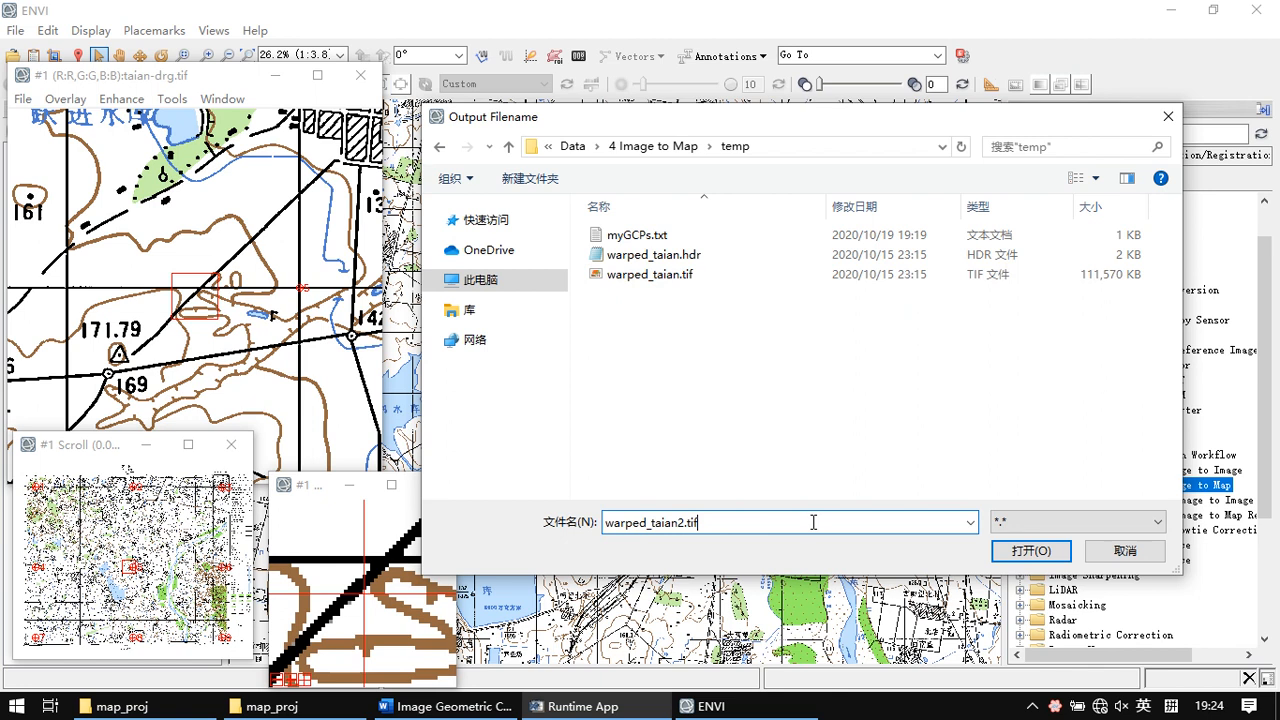
click(1030, 551)
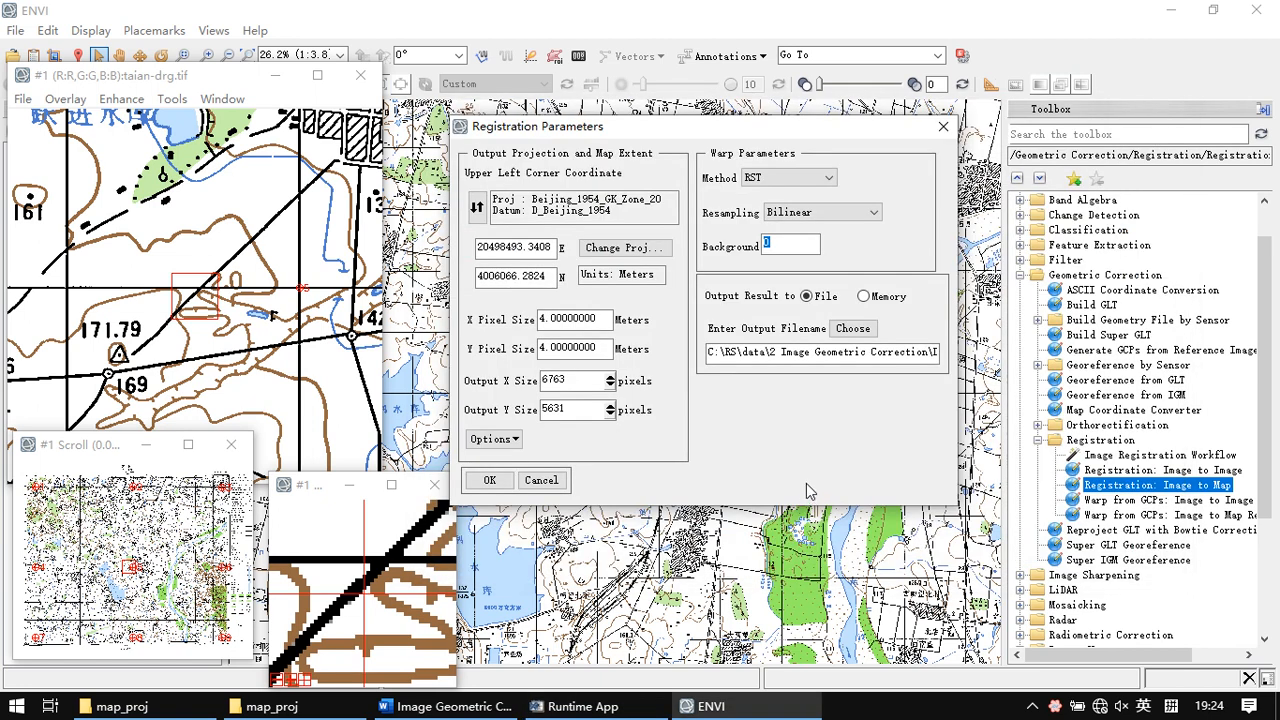
Check the end of the output file path and run the registration warp
drag(810, 350, 957, 358)
click(918, 354)
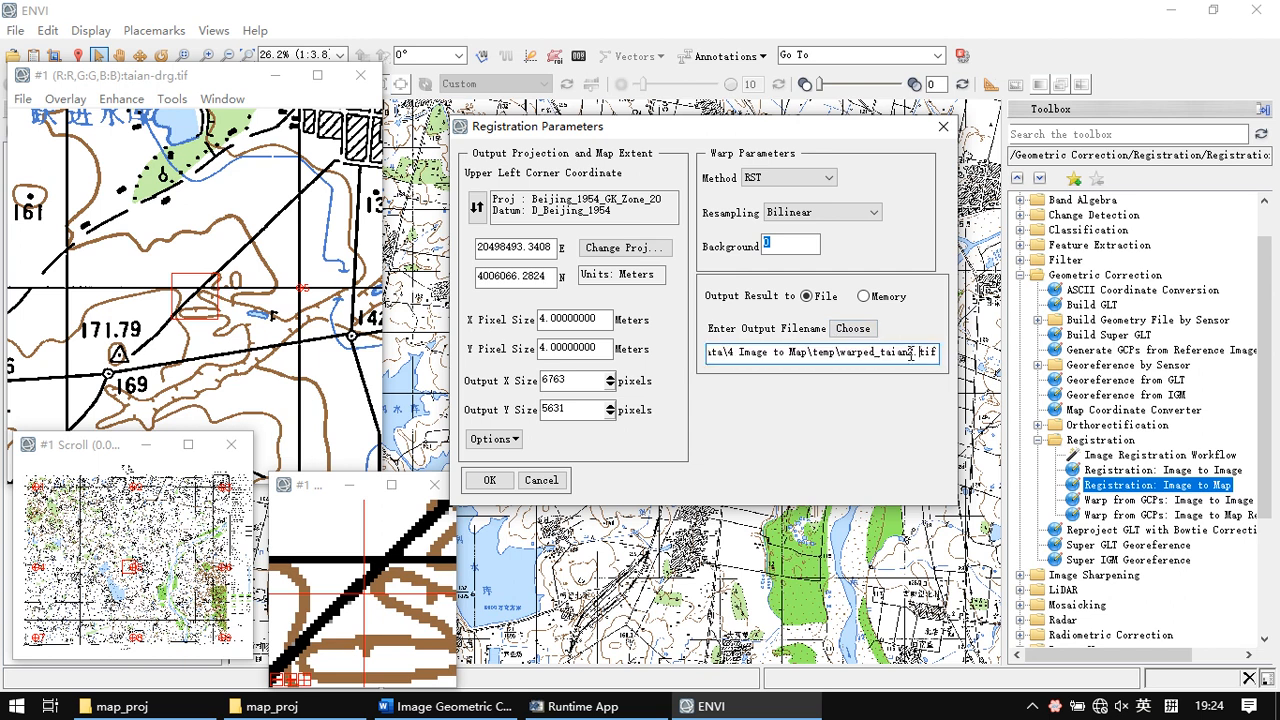
click(489, 481)
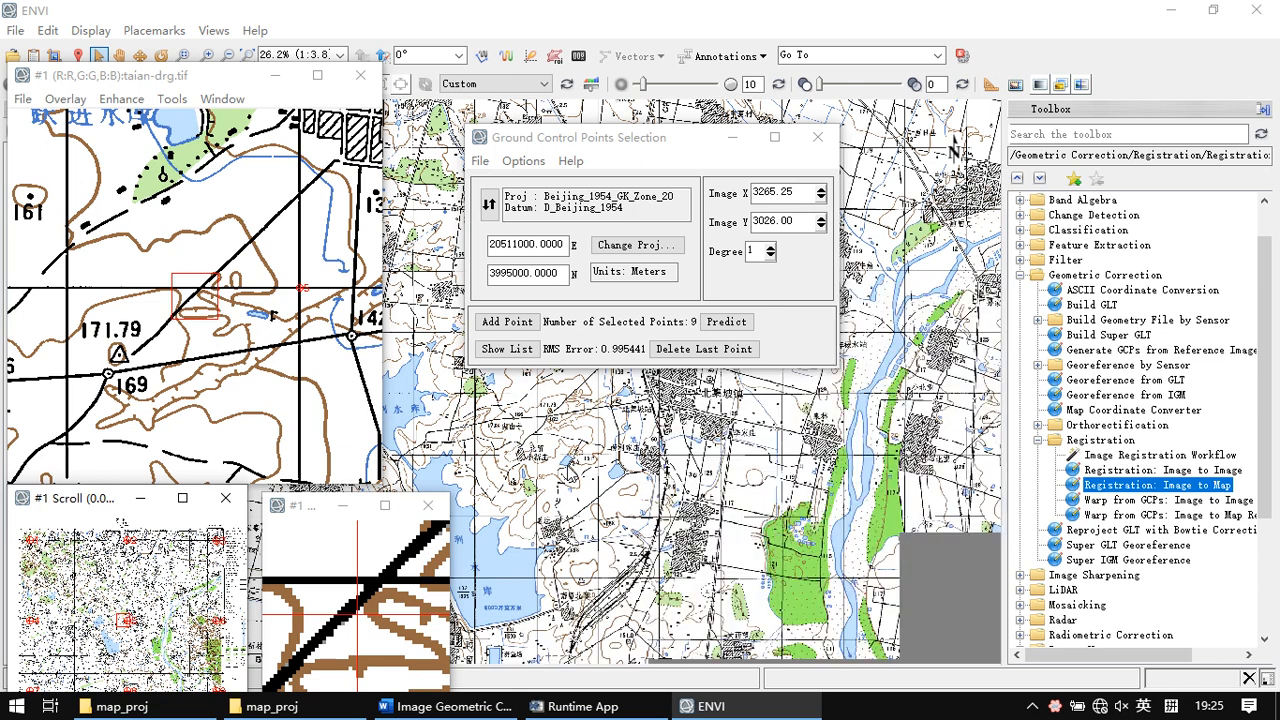
Close the Ground Control Points Selection dialog and the taian-drg.tif display windows
drag(612, 142, 588, 179)
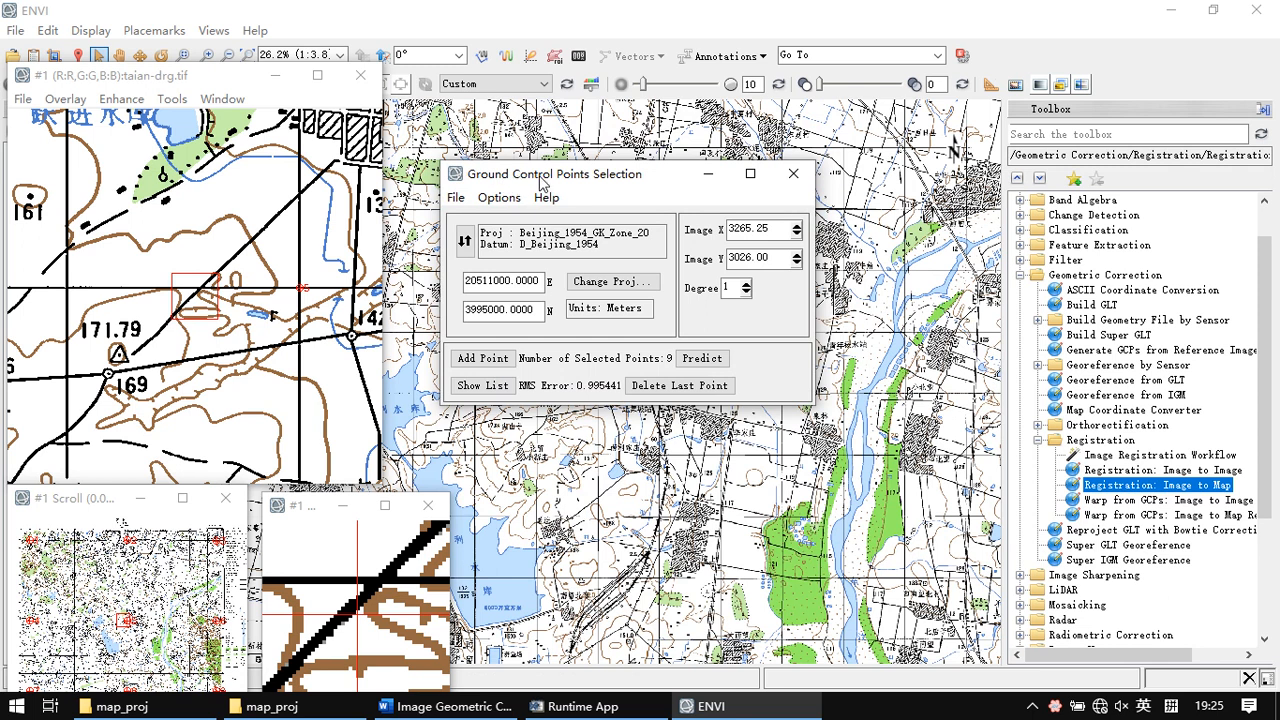
click(810, 176)
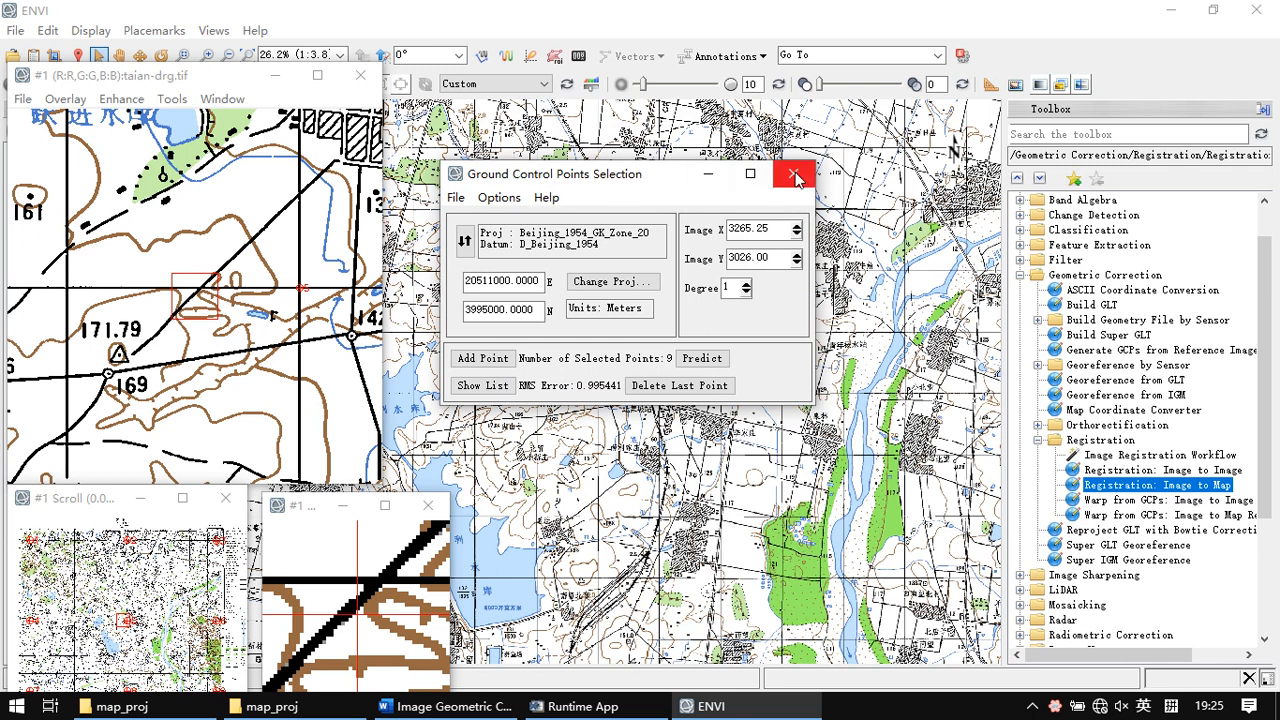
click(194, 91)
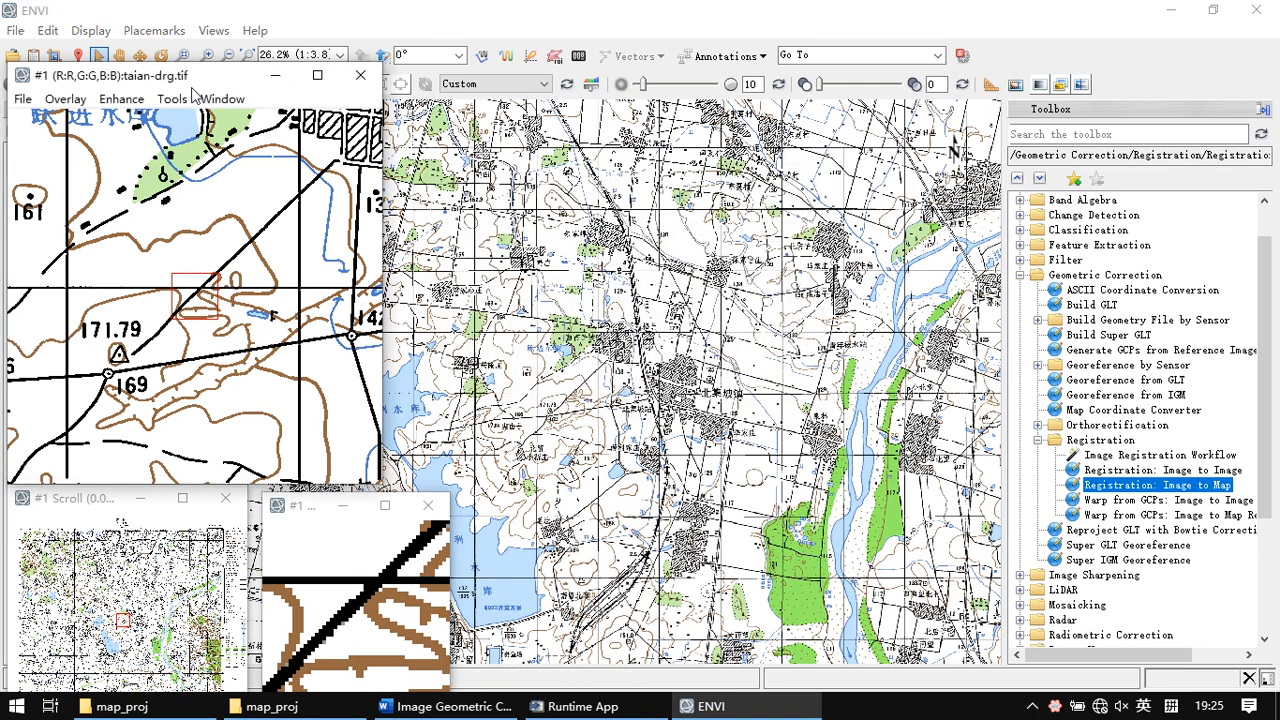
click(360, 75)
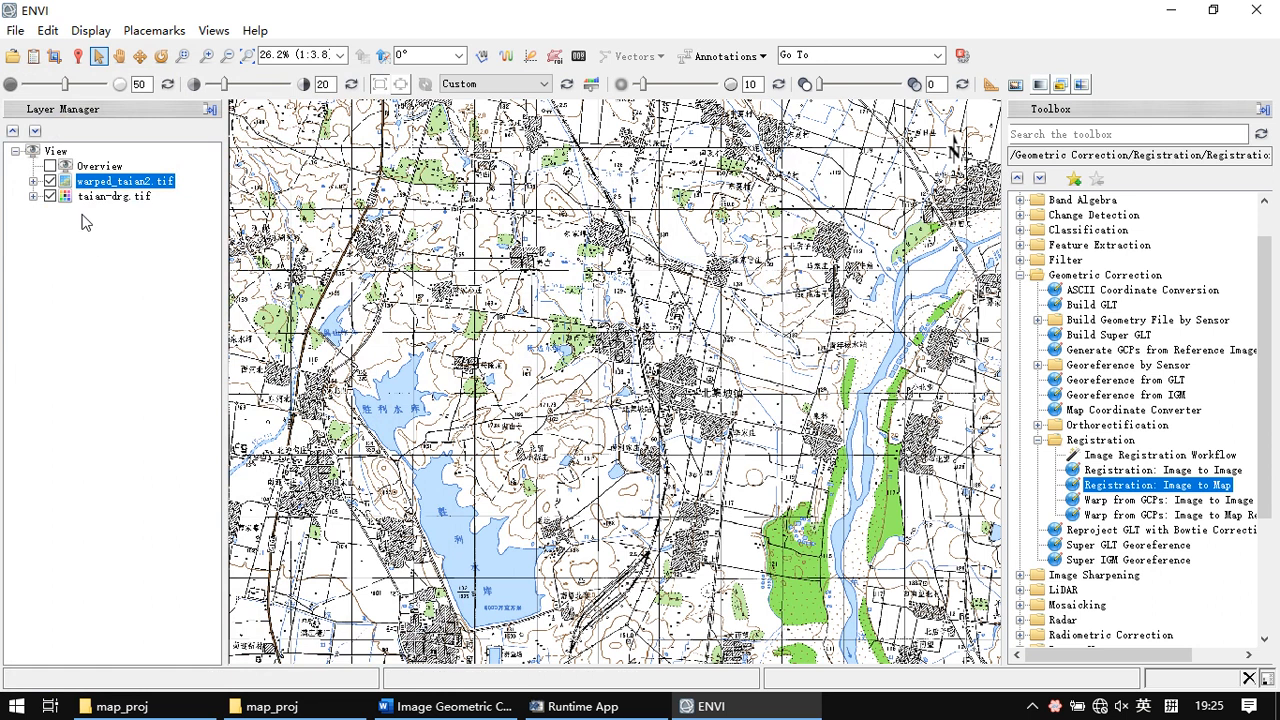
Expand the warped_taian2.tif and taian-drg.tif layers to compare their bands
click(33, 181)
click(34, 242)
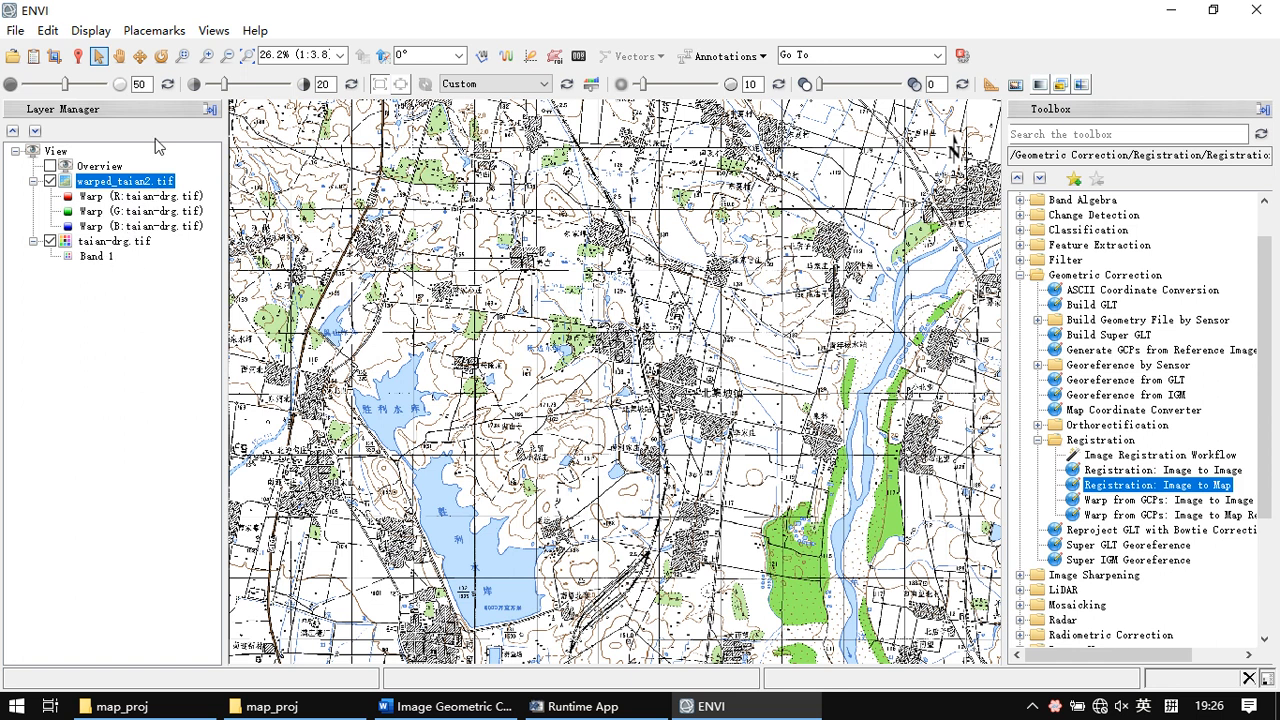
Open the Countries world data and let all displayed layers be reprojected to its coordinate system
click(16, 32)
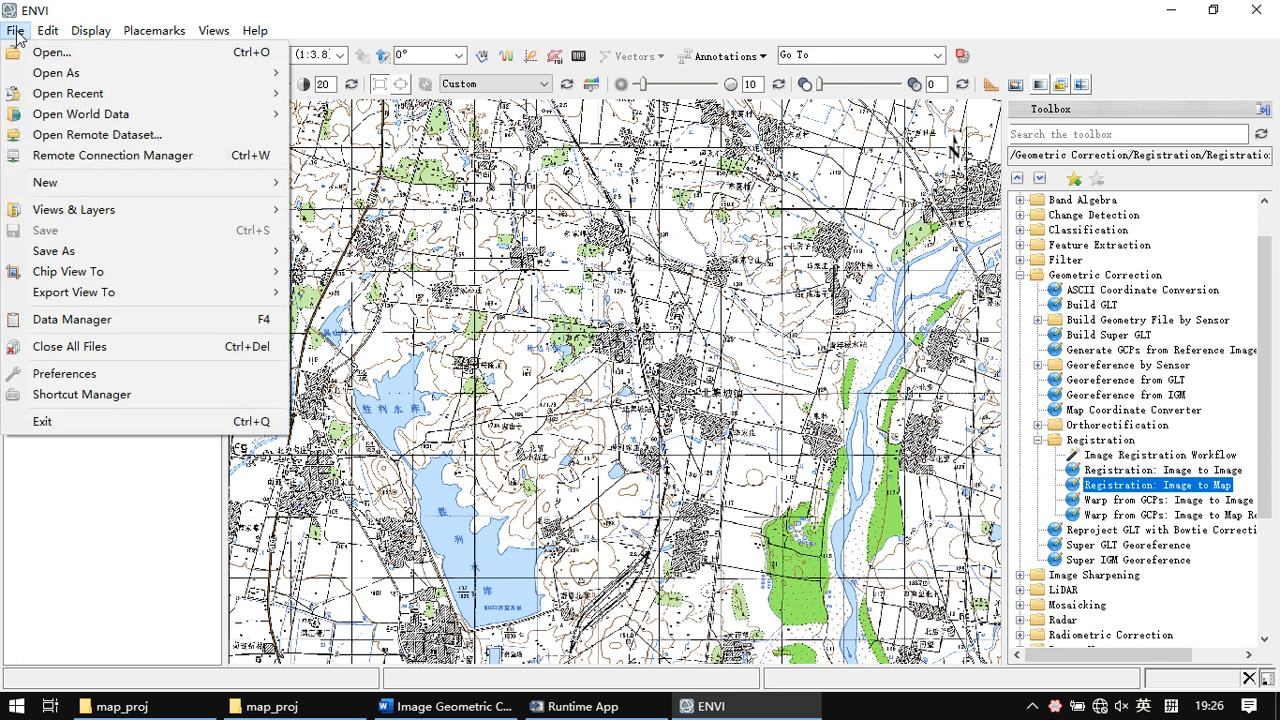
mouse_move(112, 122)
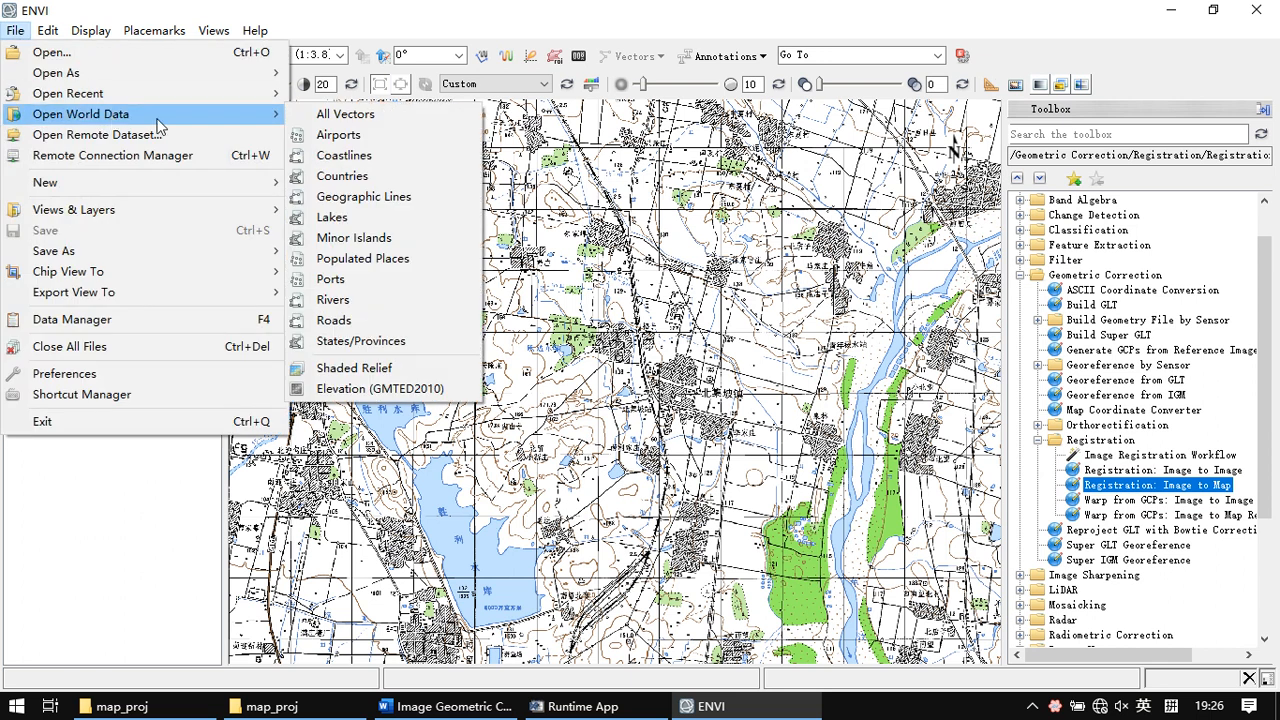
click(340, 177)
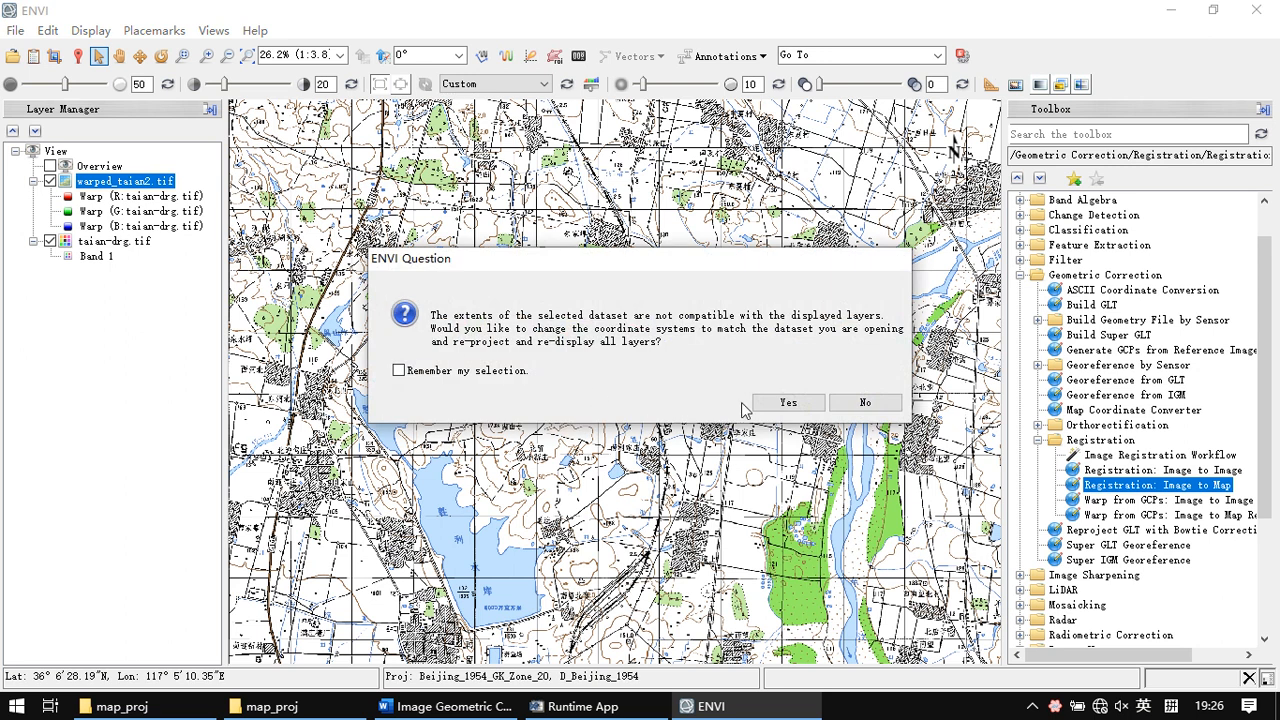
click(798, 410)
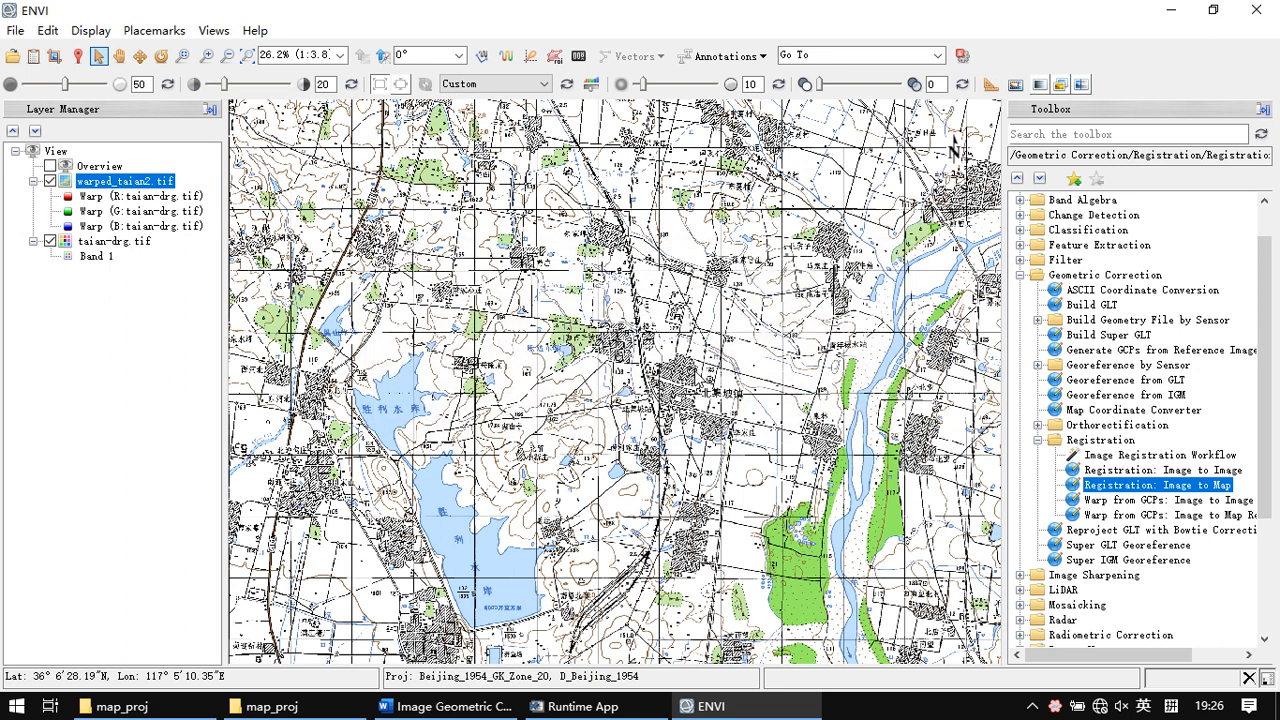
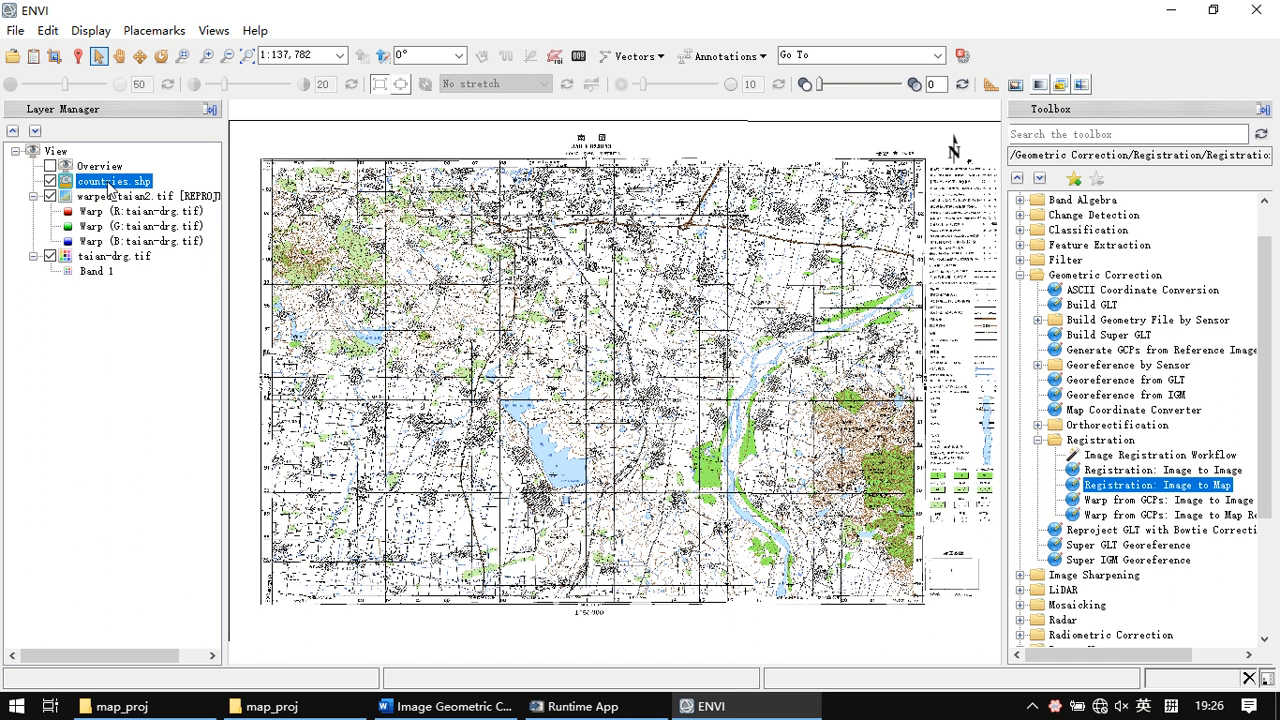
Zoom to the full extent of the countries.shp layer so the whole world outline is in view
right_click(110, 188)
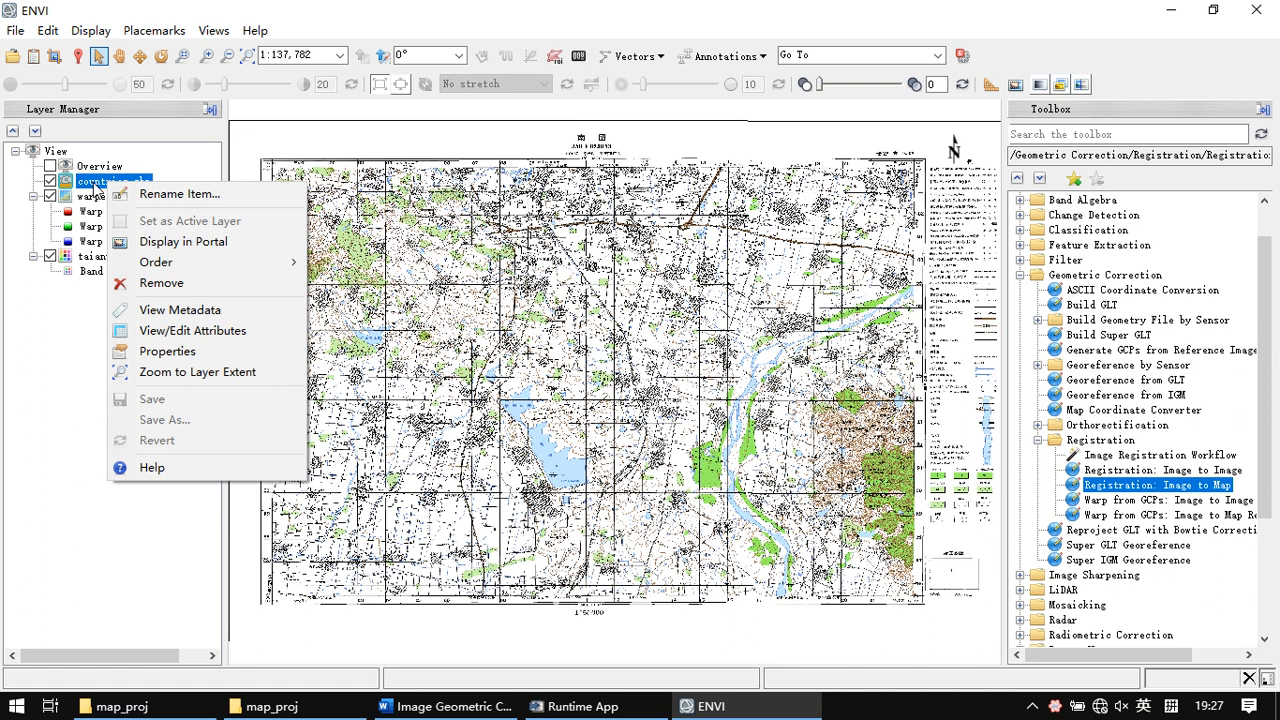
click(177, 372)
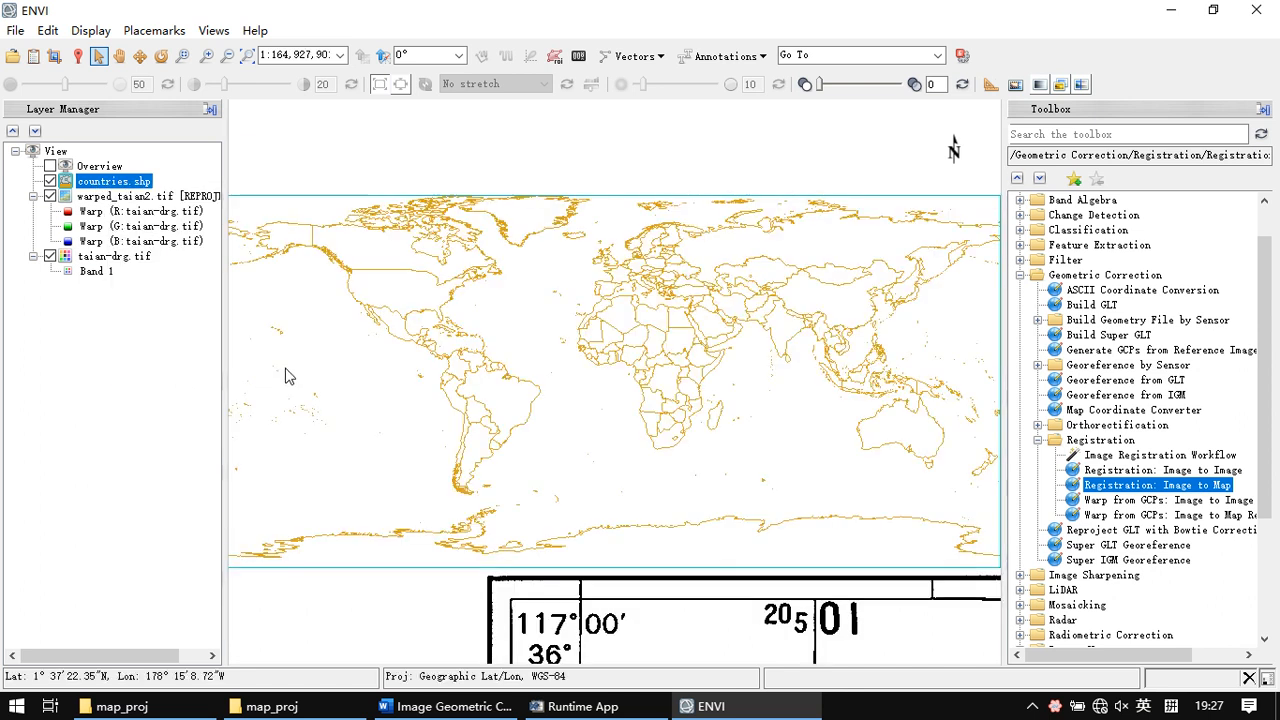
scroll(457, 337, down, 3)
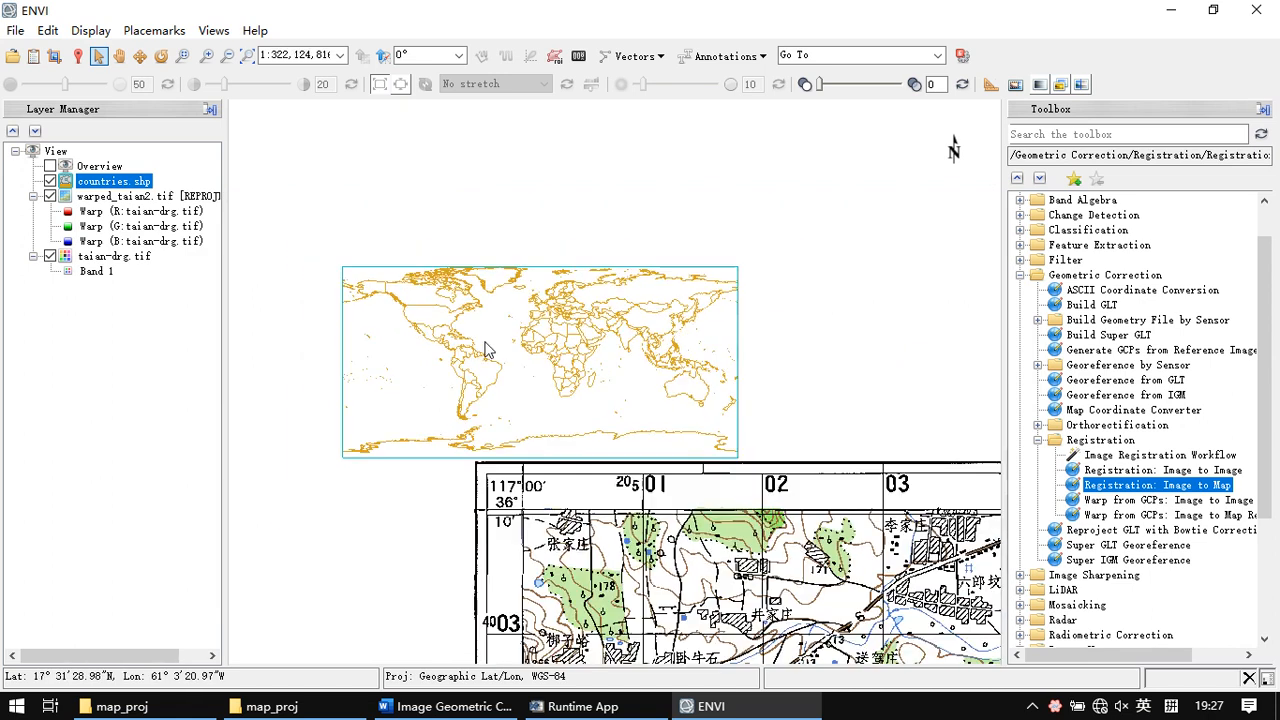
scroll(487, 348, up, 1)
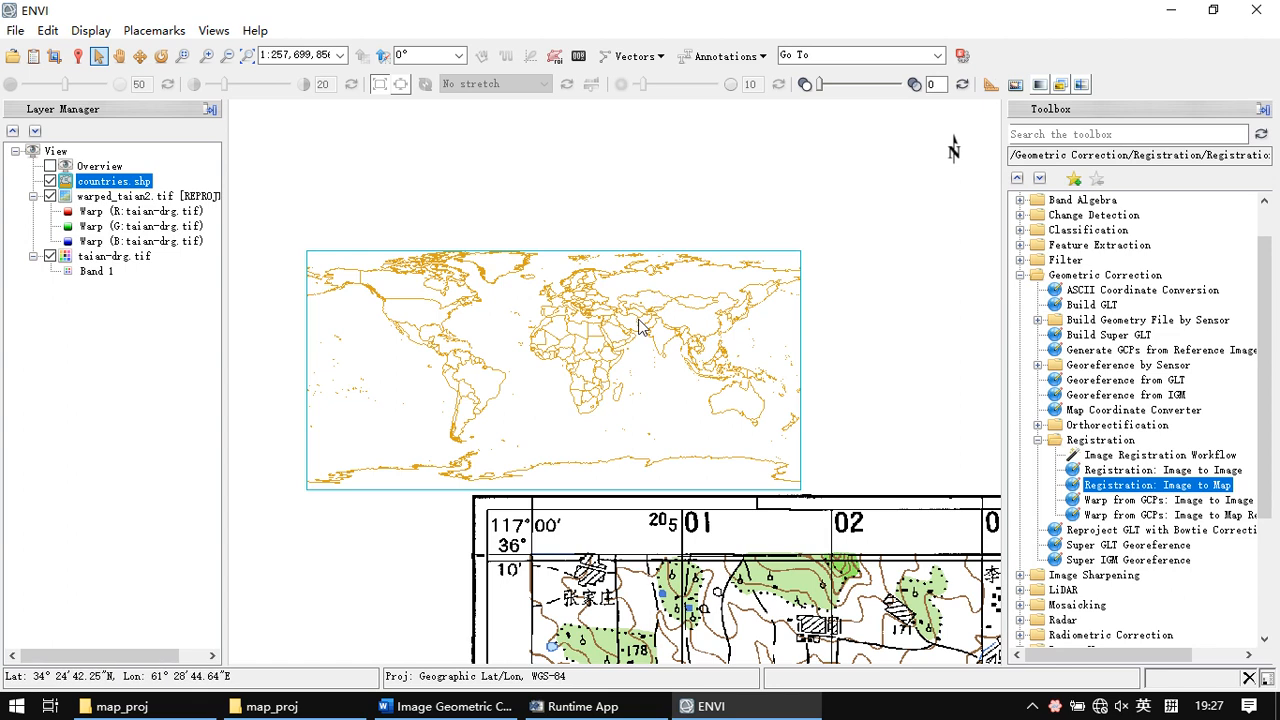
Examine the file information of countries.shp in the Data Manager, checking its projection, datum and units, and minimize the window
click(36, 58)
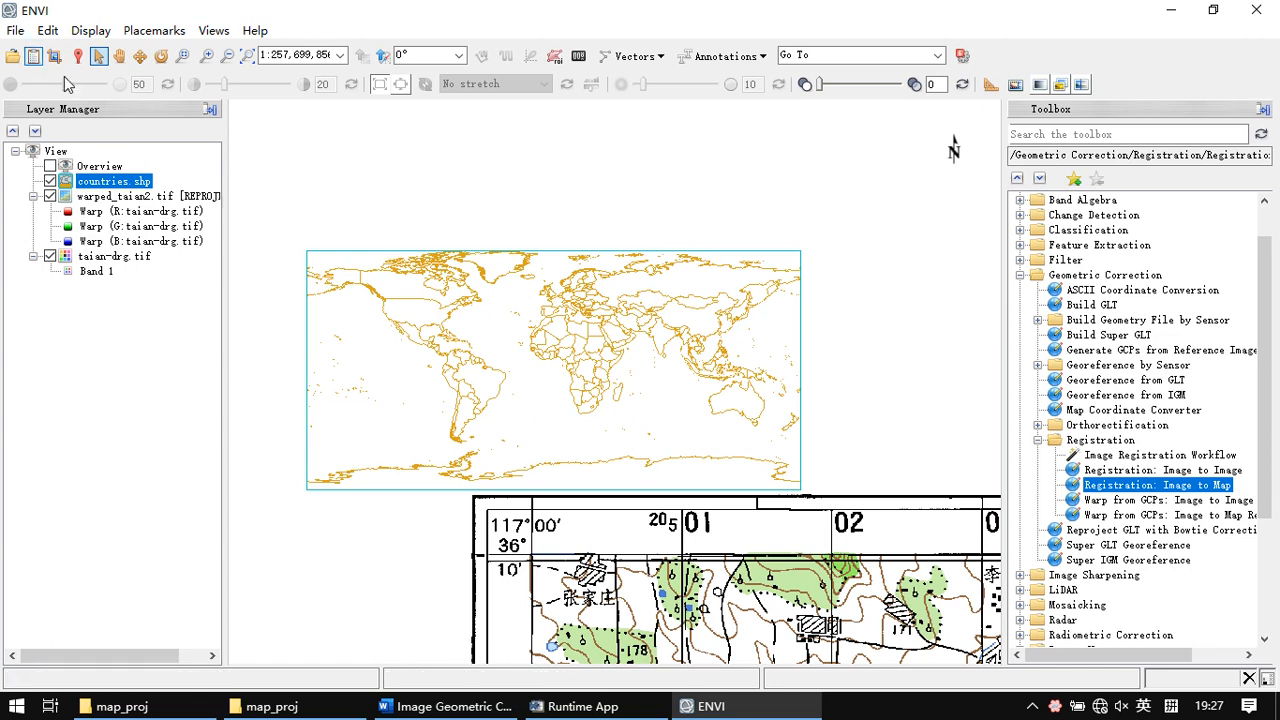
drag(338, 118, 276, 138)
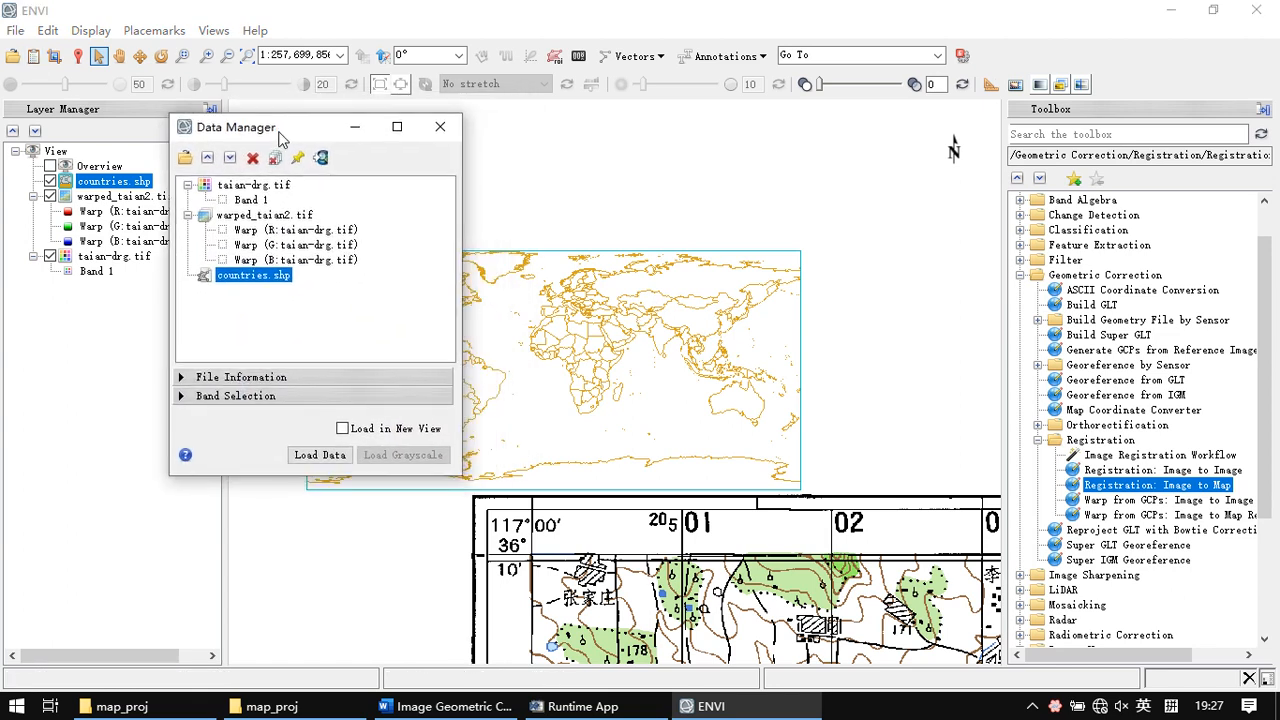
click(183, 379)
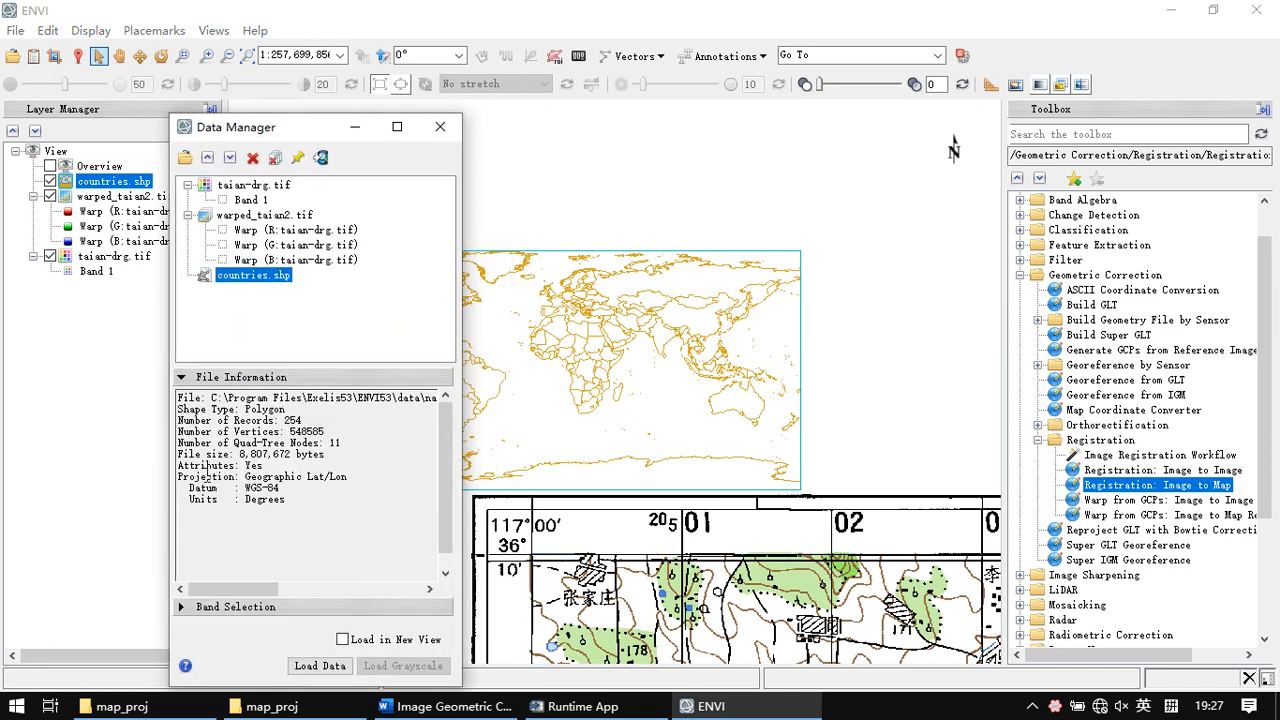
mouse_move(181, 479)
mouse_down()
mouse_move(300, 494)
mouse_move(186, 473)
mouse_up()
click(245, 485)
click(295, 488)
drag(313, 489, 198, 479)
click(300, 494)
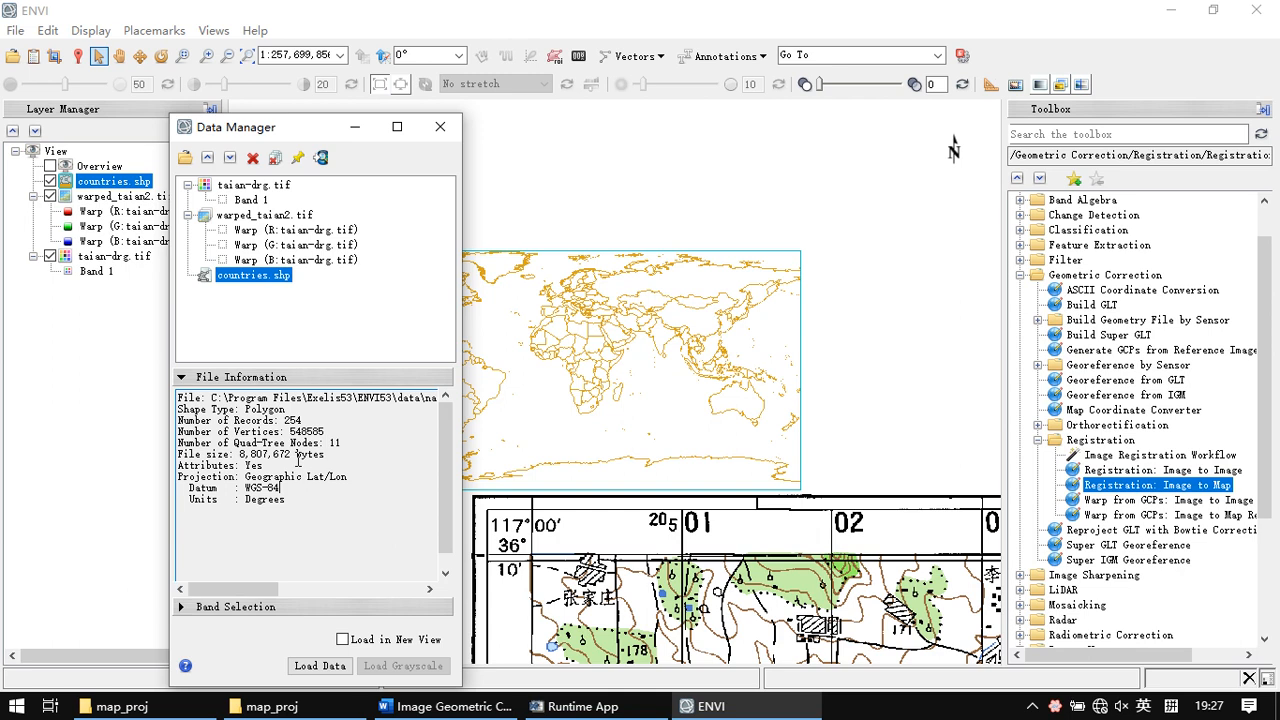
click(354, 127)
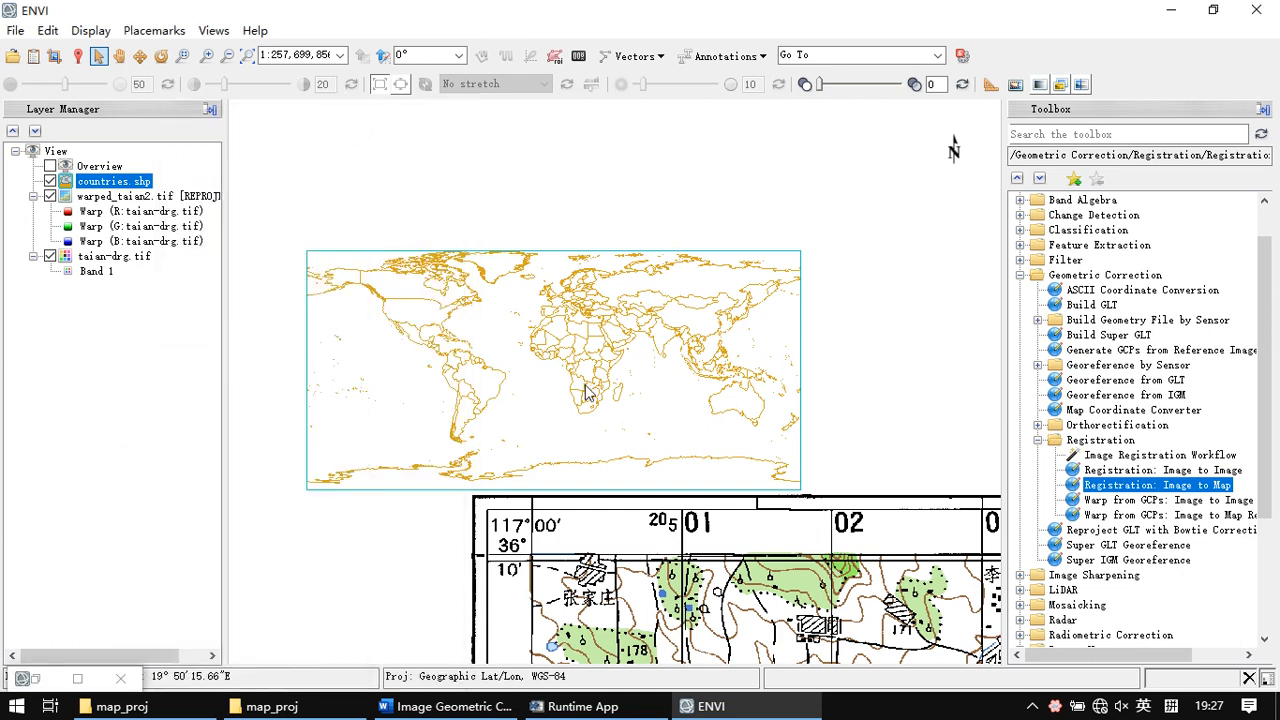
Examine how the world outline sits relative to the taian-drg.tif map, selecting that layer and closing the Data Manager
drag(585, 385, 571, 323)
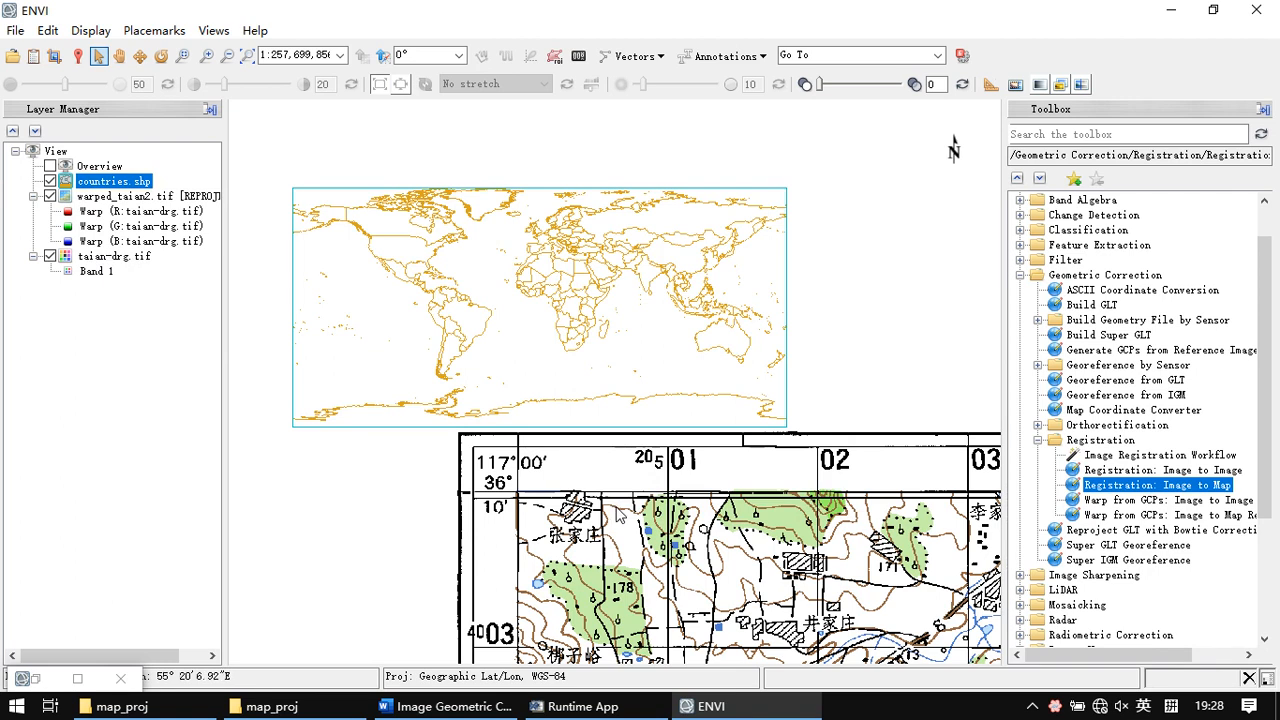
scroll(588, 490, down, 2)
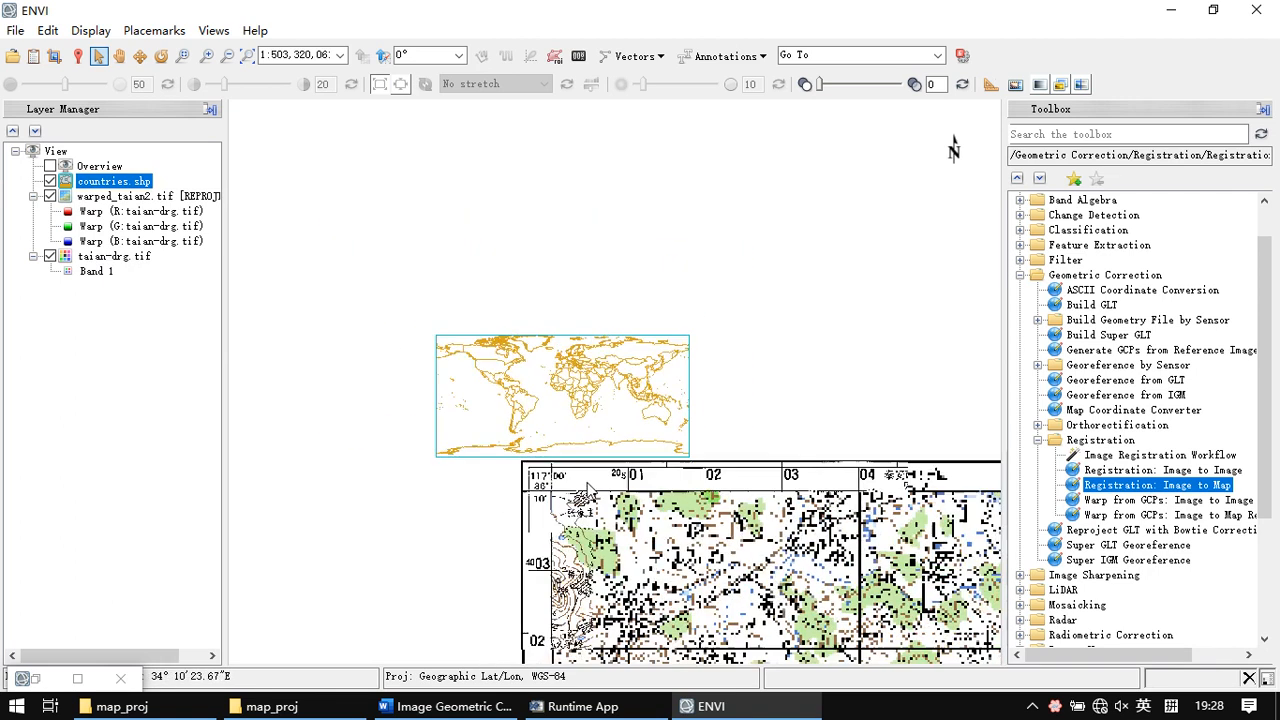
scroll(716, 525, down, 1)
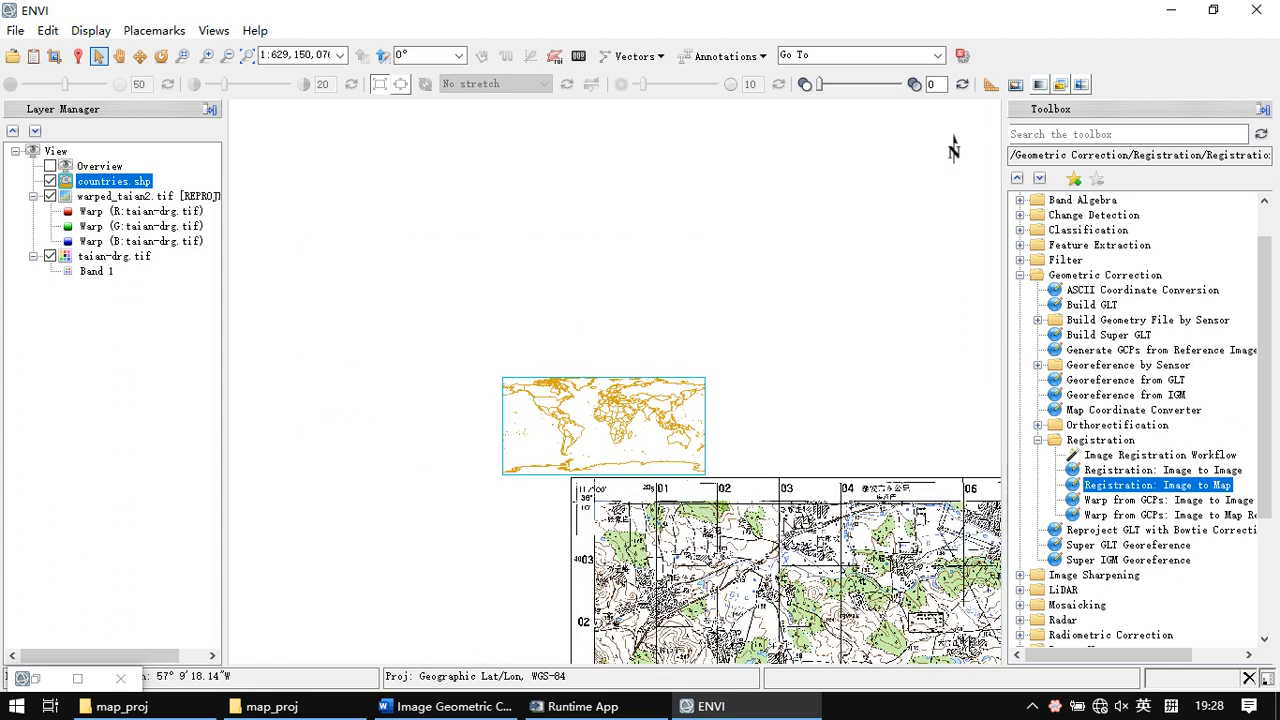
double_click(114, 256)
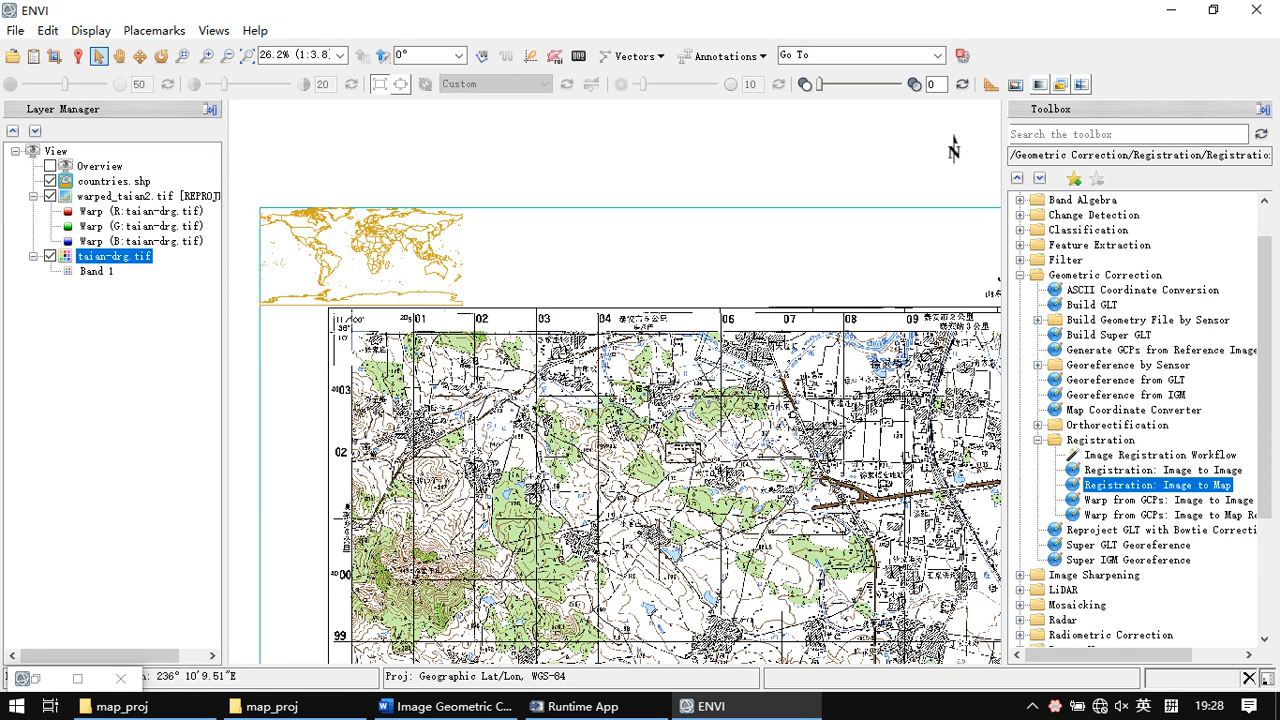
click(120, 678)
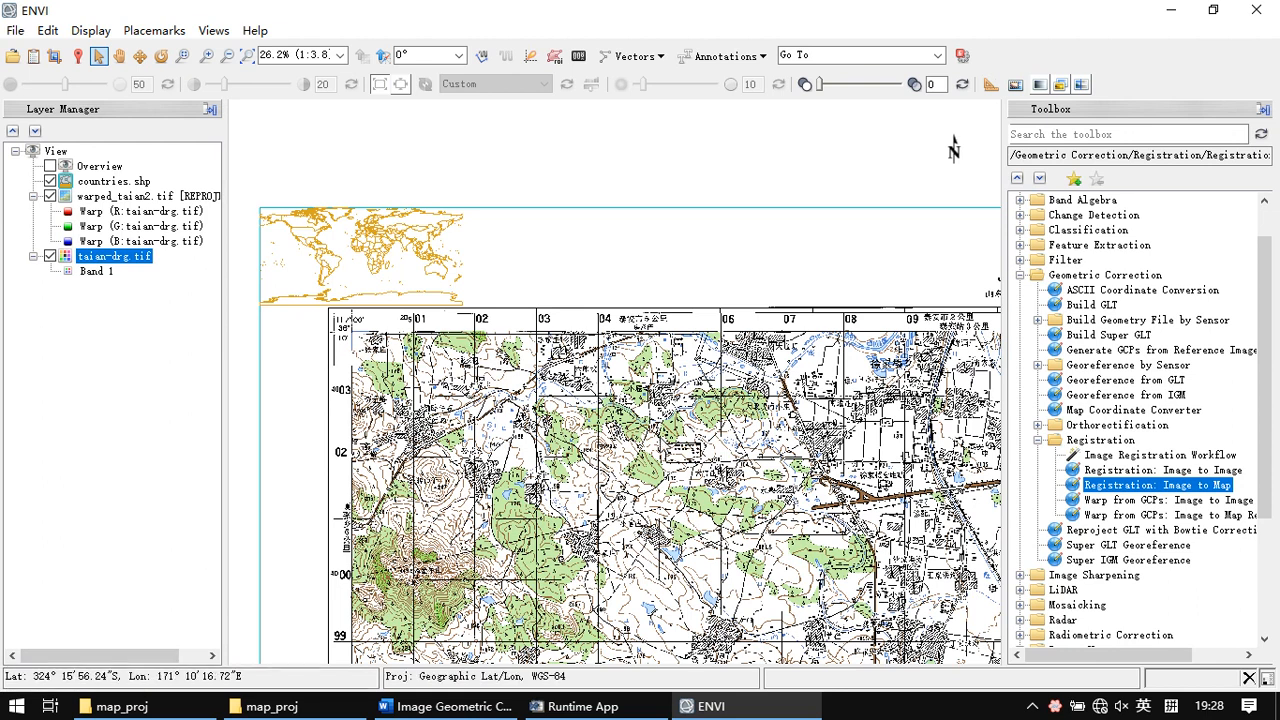
click(44, 681)
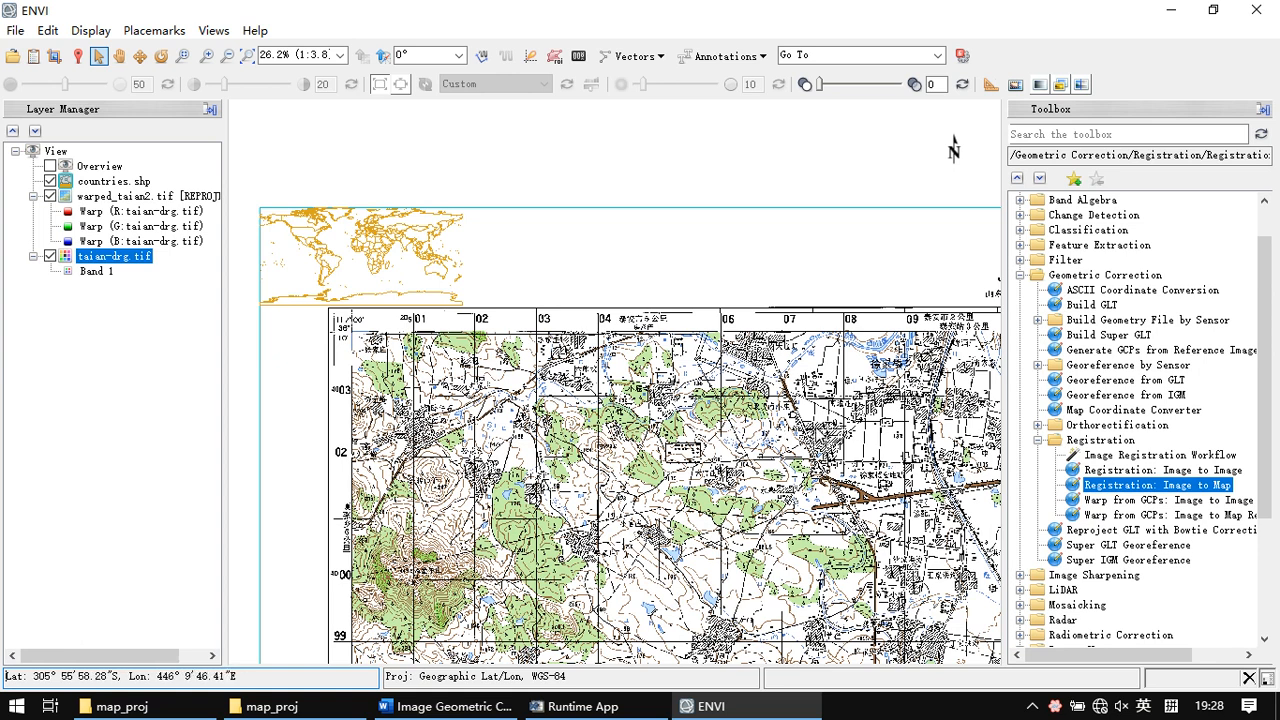
drag(908, 425, 787, 305)
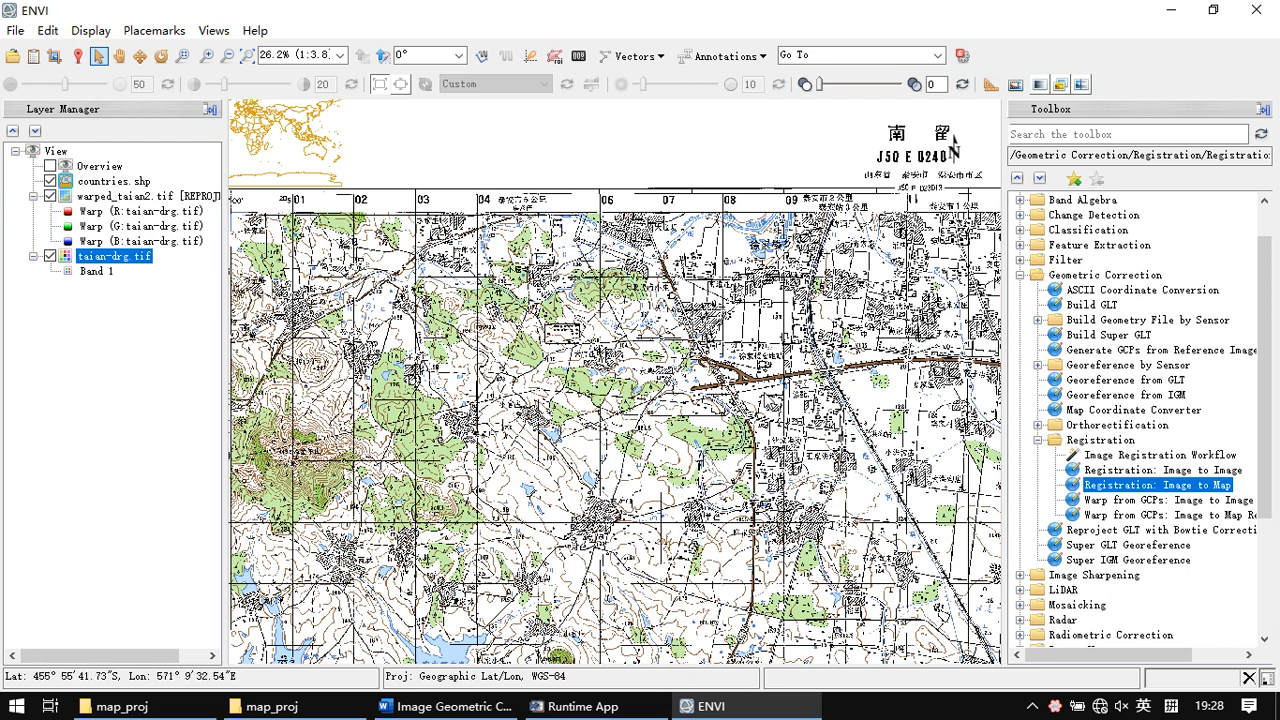
drag(333, 264, 485, 345)
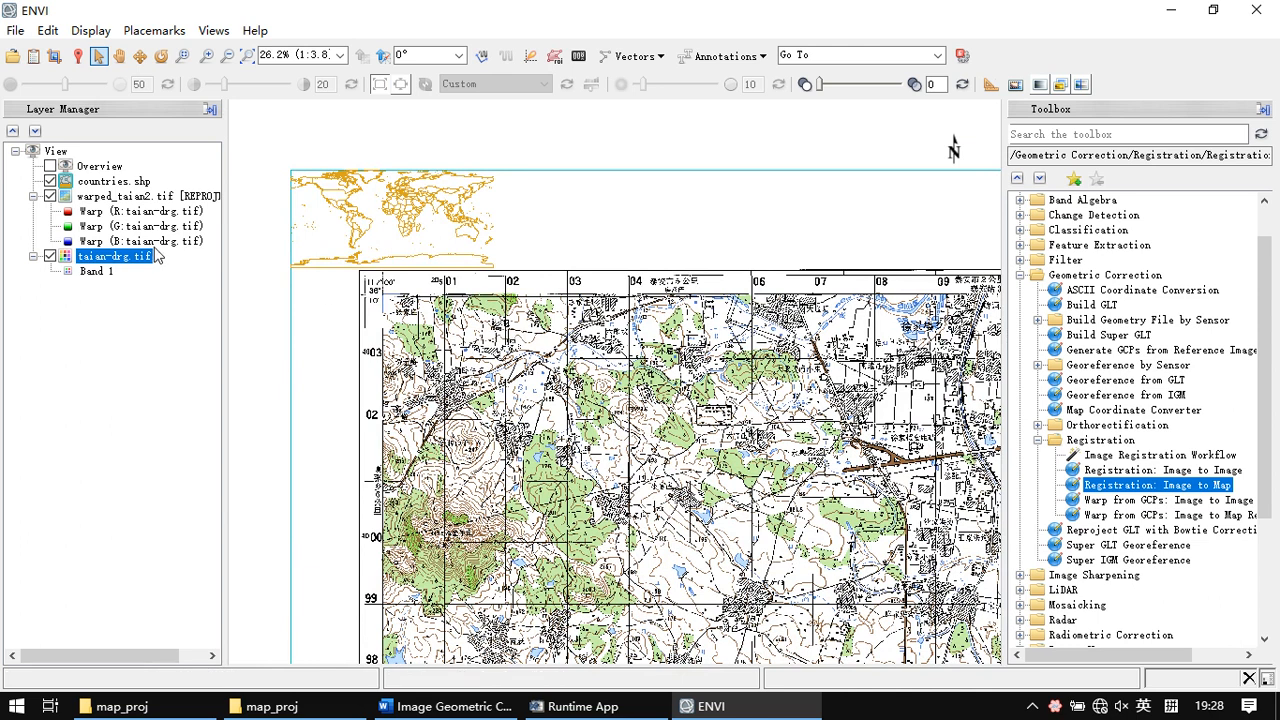
Zoom to the layer extent of the reprojected warped_taian2.tif image
click(118, 201)
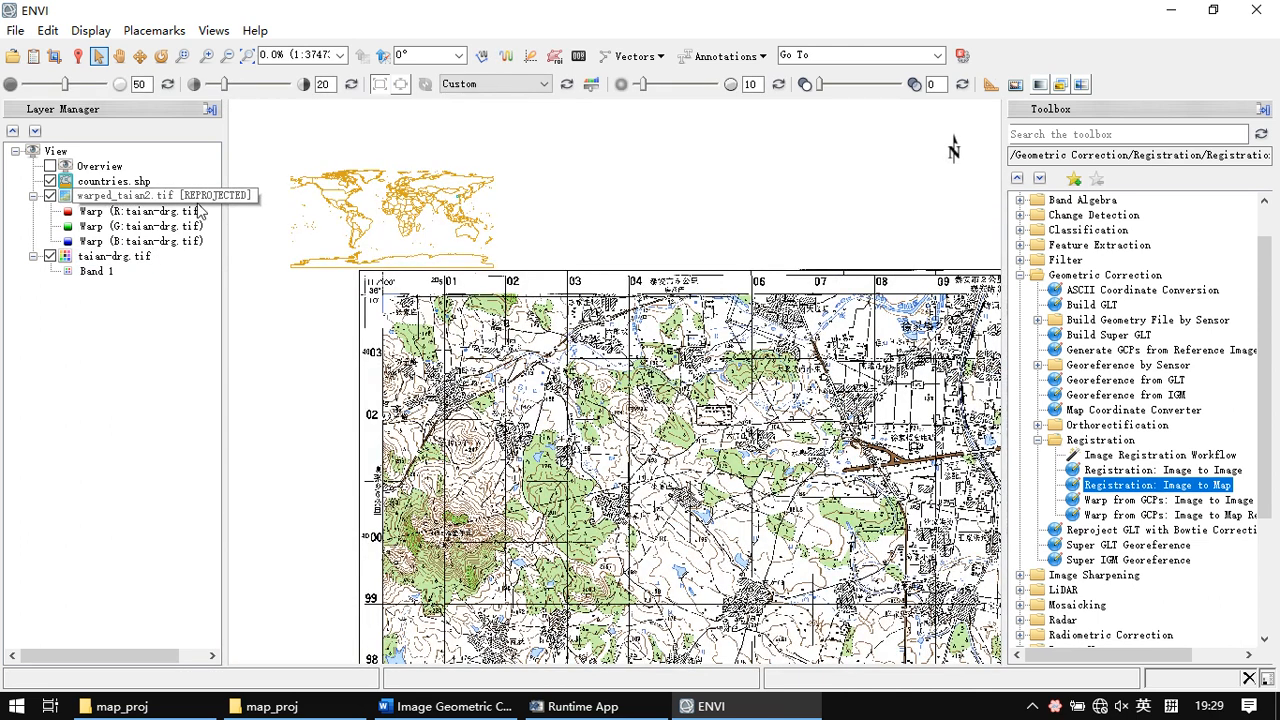
right_click(145, 205)
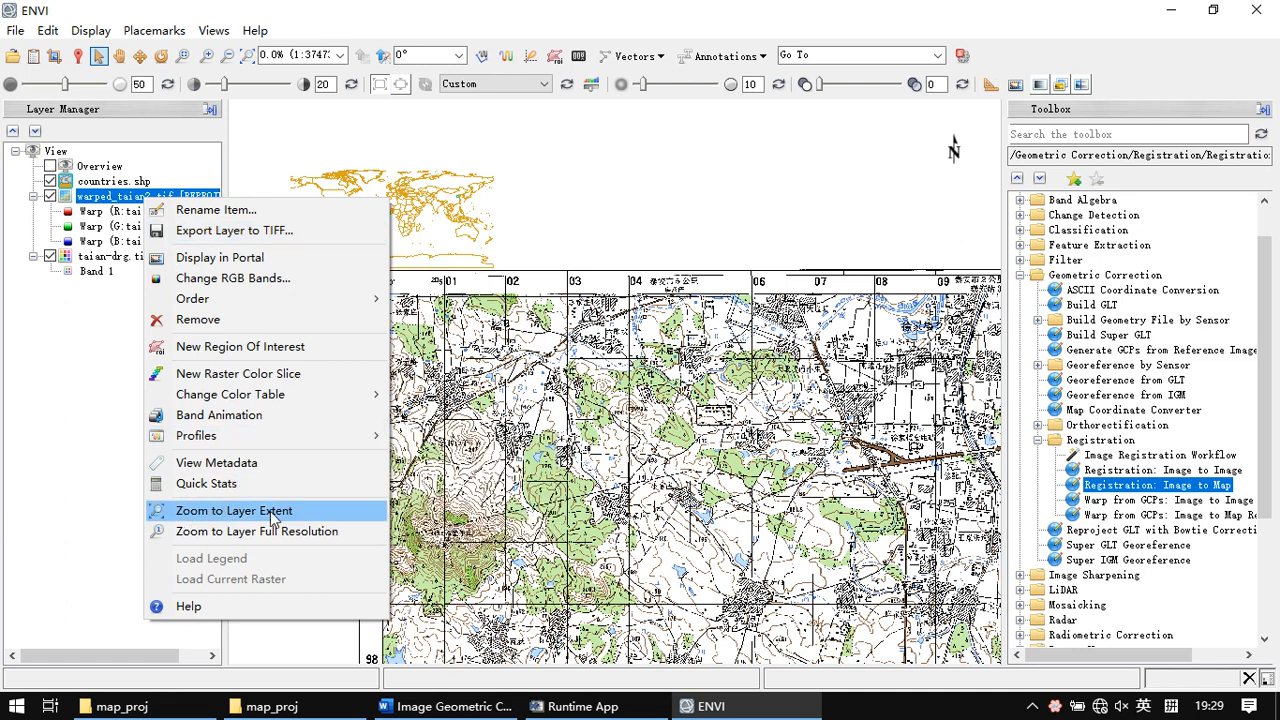
click(272, 517)
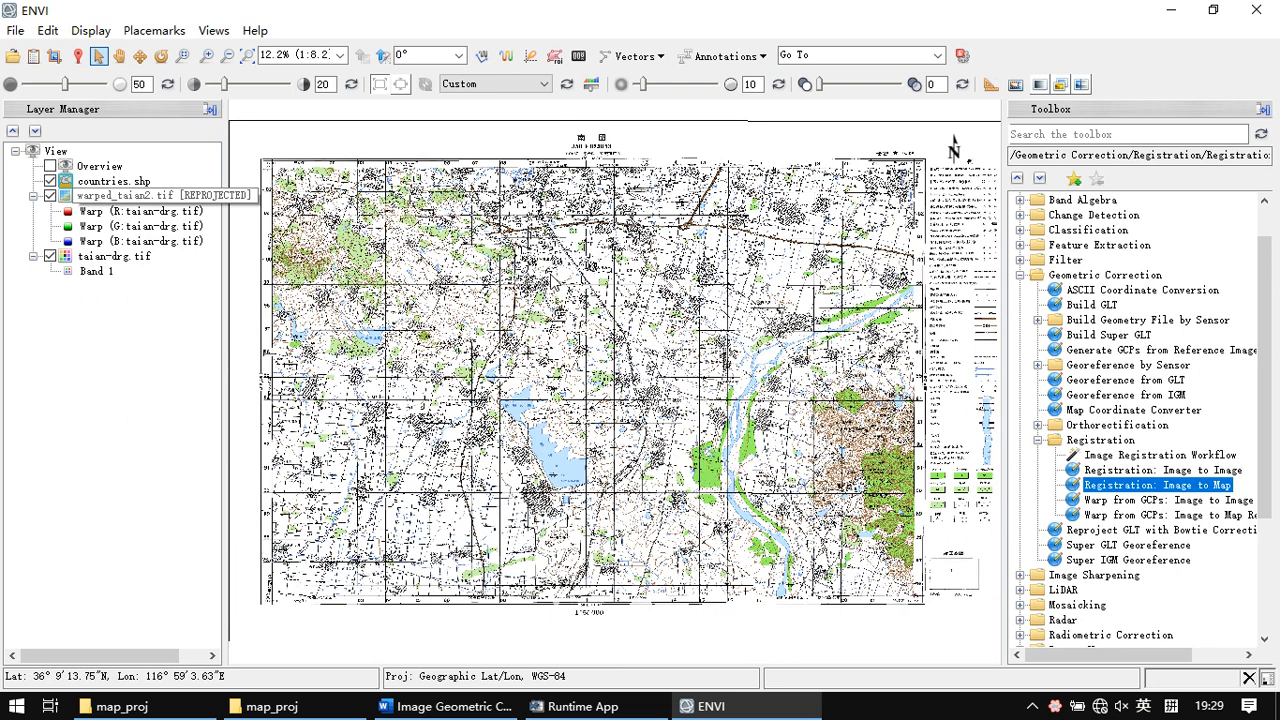
click(128, 372)
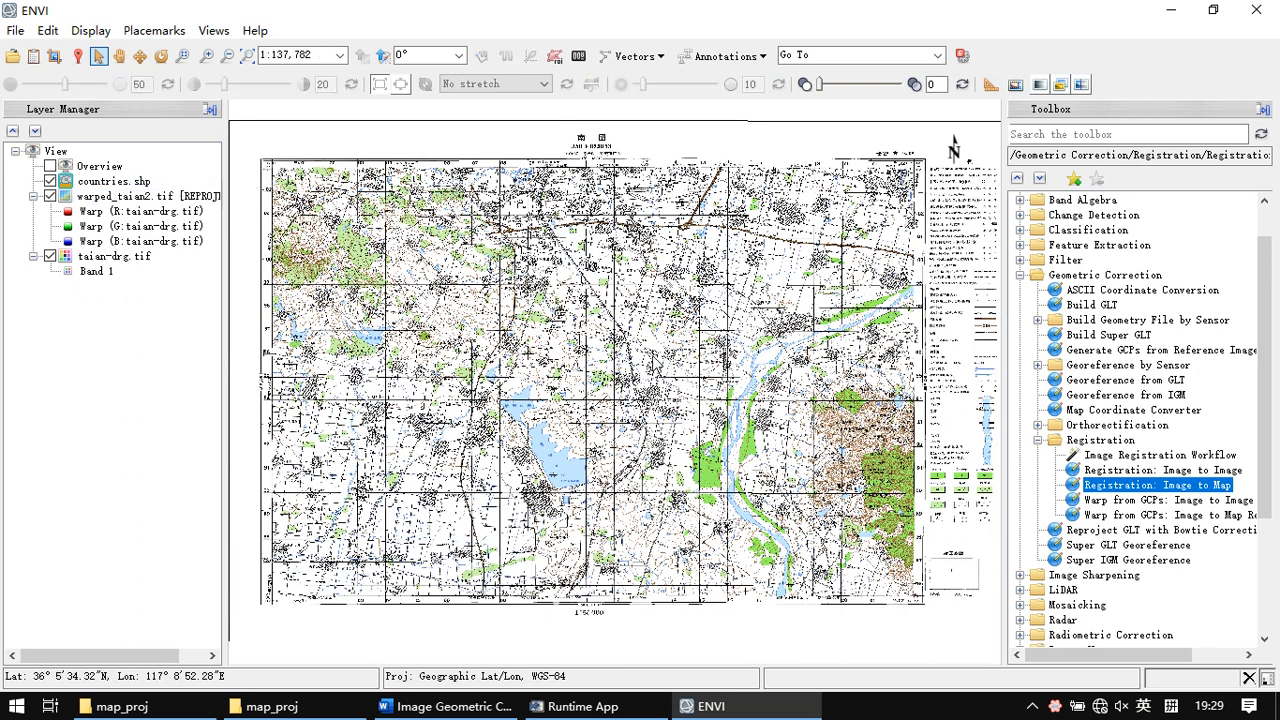
With countries.shp selected, zoom out around the warped map to about 1:18,700,000 to check its location against the country boundaries
click(114, 181)
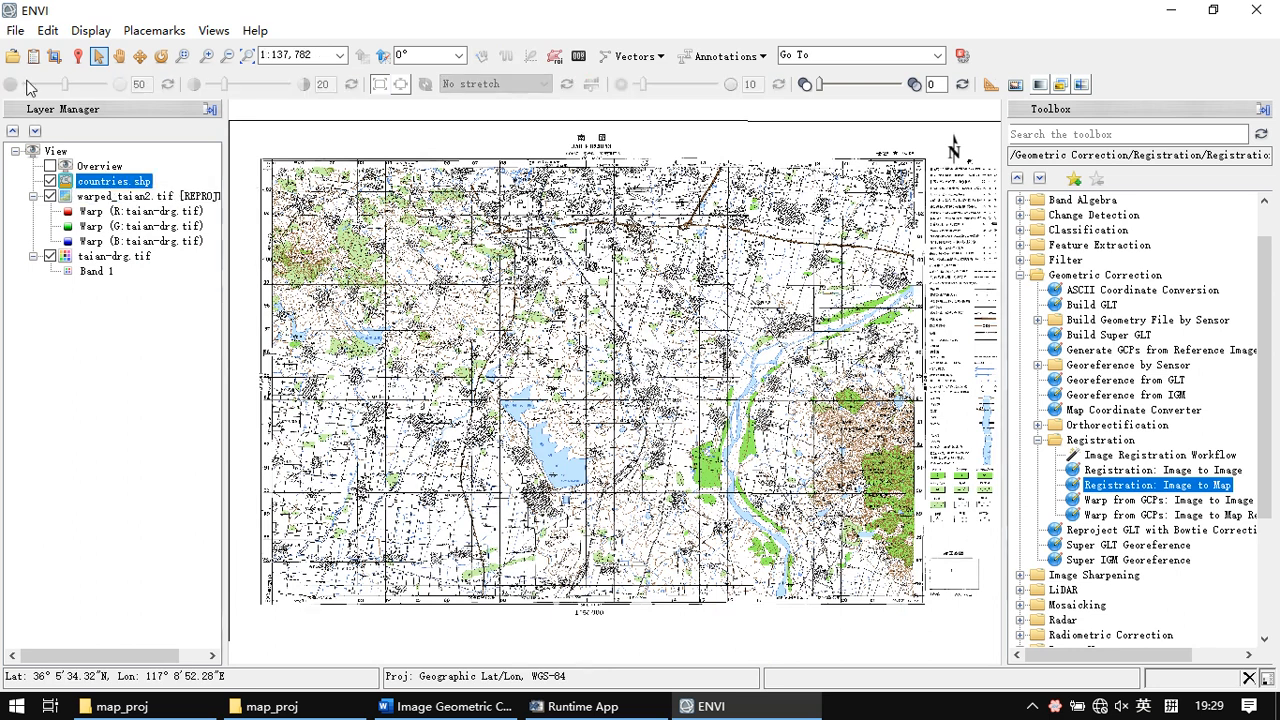
click(228, 57)
click(228, 57)
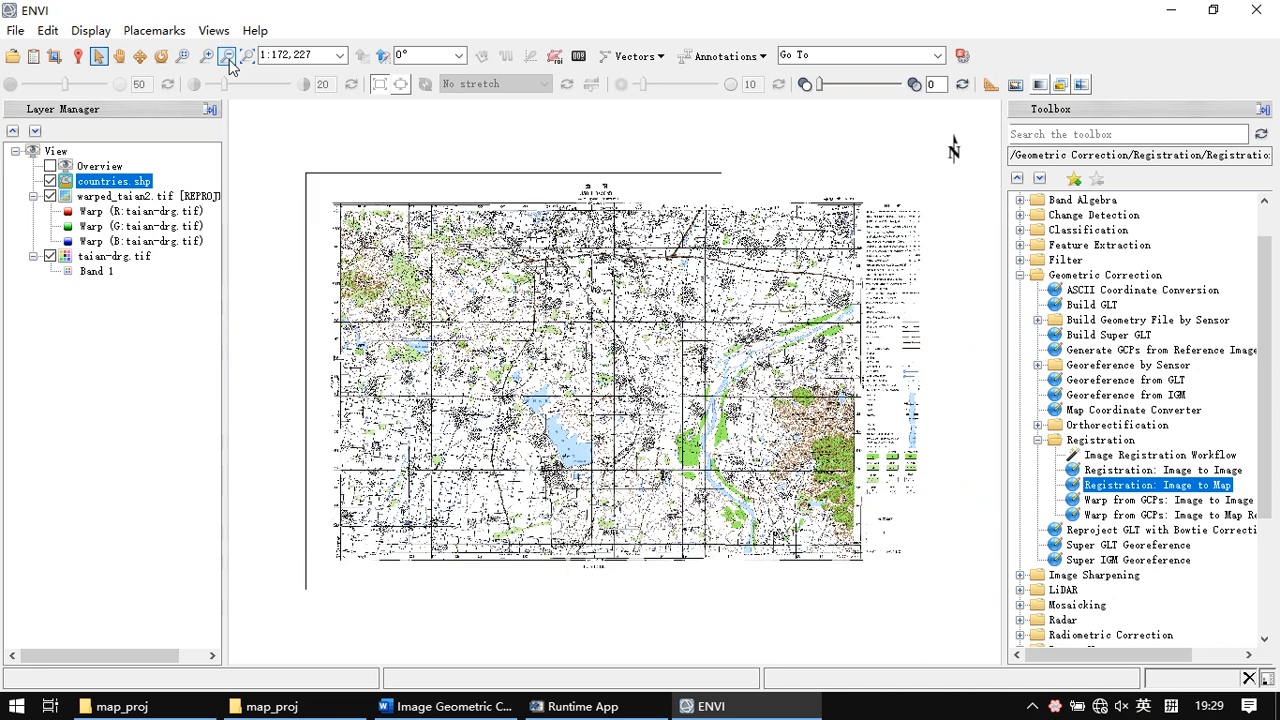
click(228, 57)
click(228, 57)
click(228, 57)
click(228, 57)
click(228, 57)
click(228, 57)
click(228, 57)
click(228, 57)
click(228, 57)
click(228, 57)
click(228, 57)
click(228, 57)
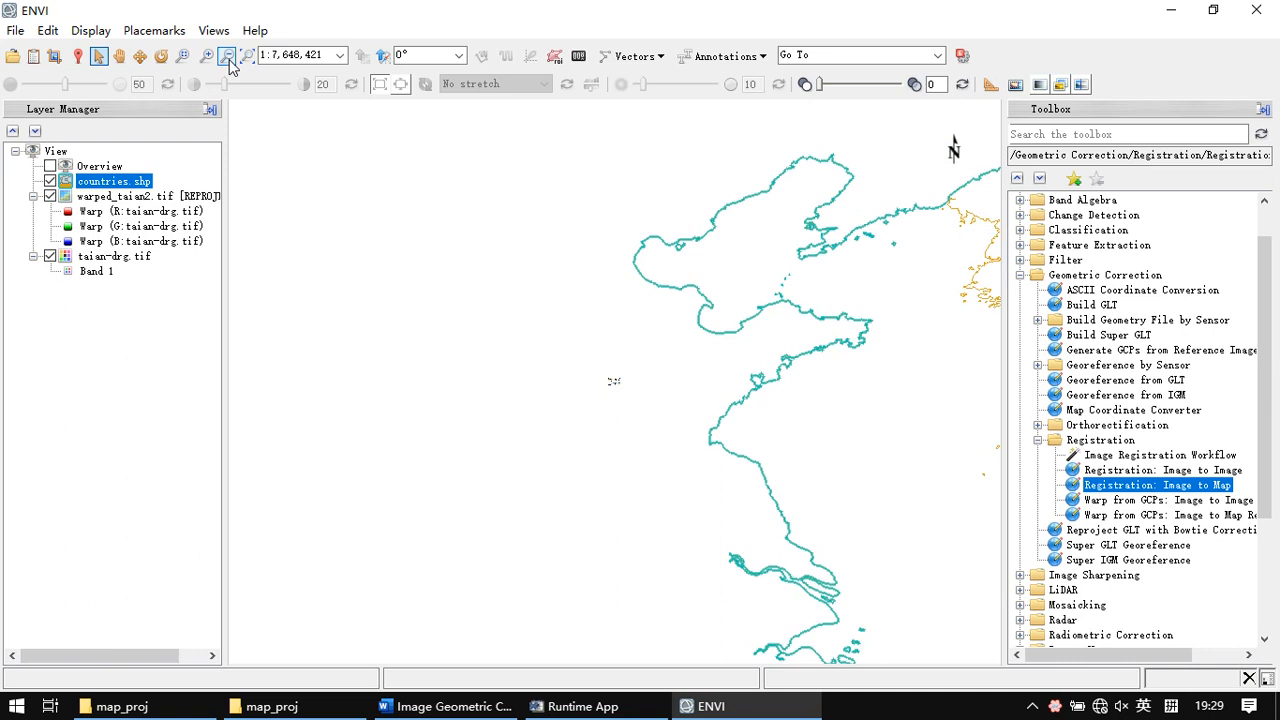
click(228, 57)
click(228, 57)
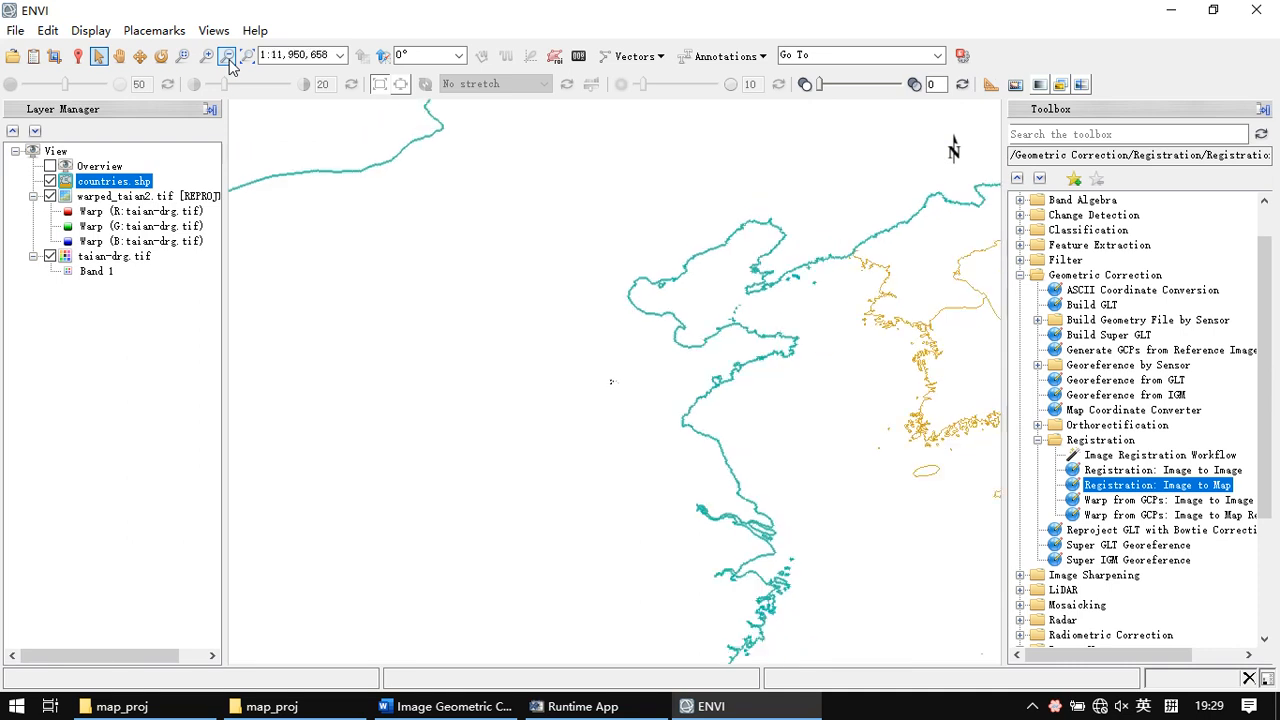
click(228, 57)
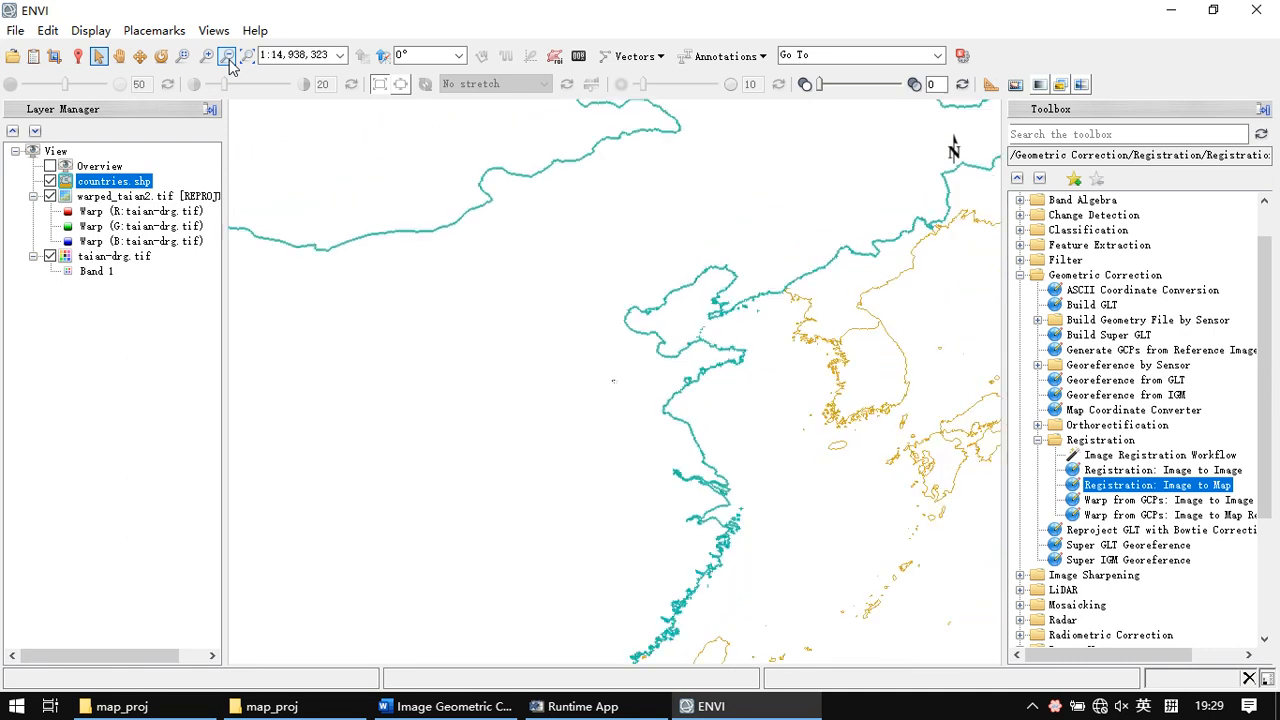
click(228, 57)
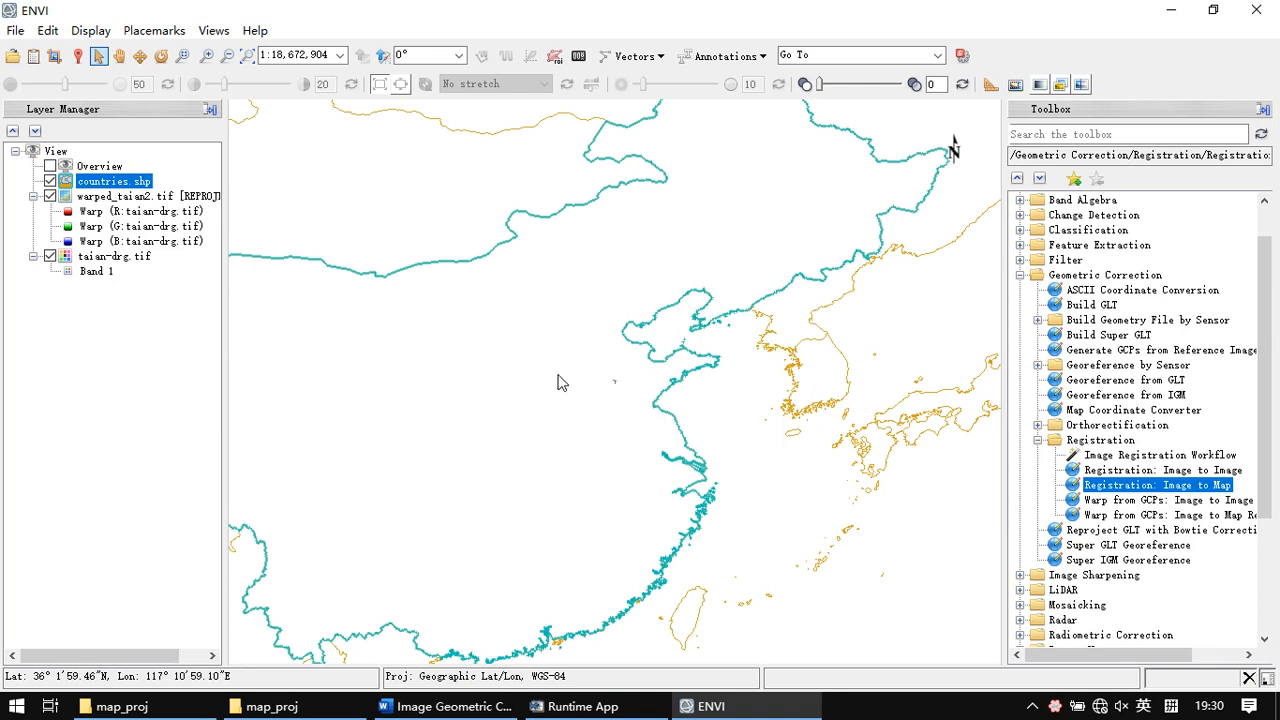
Examine the metadata of warped_taian2.tif, reviewing its map info, extents and coordinate system
click(127, 200)
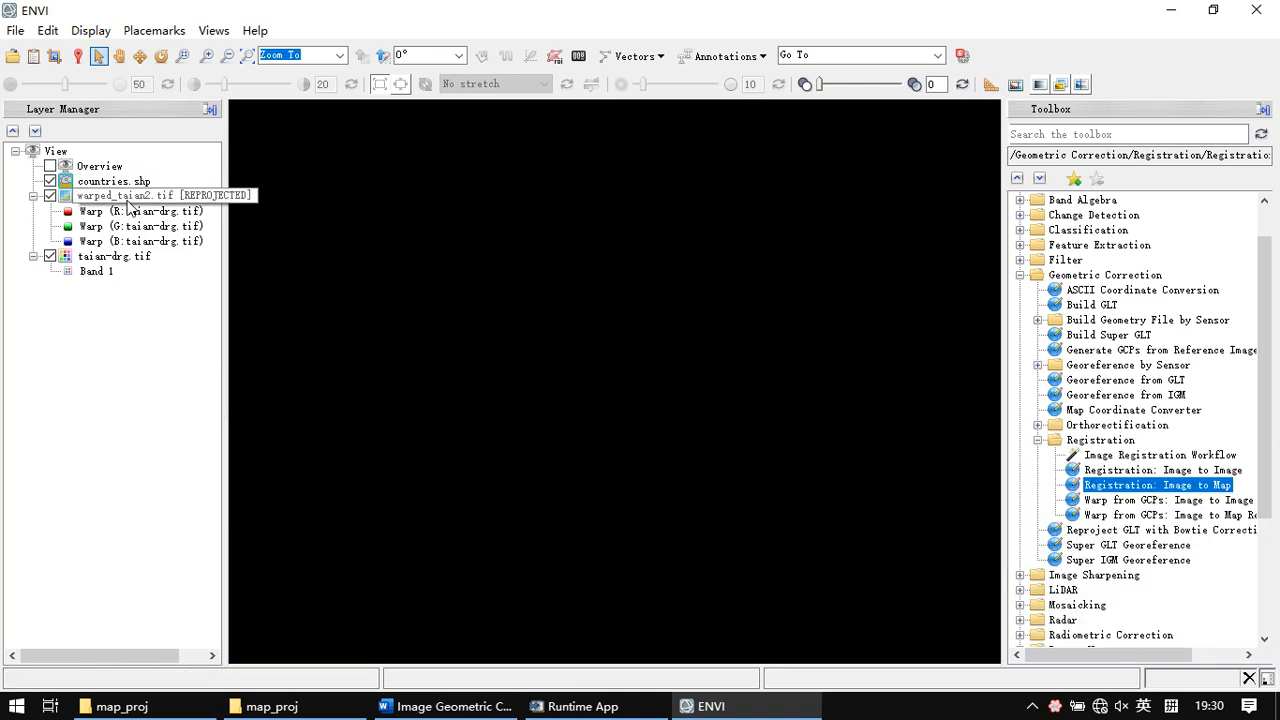
right_click(127, 203)
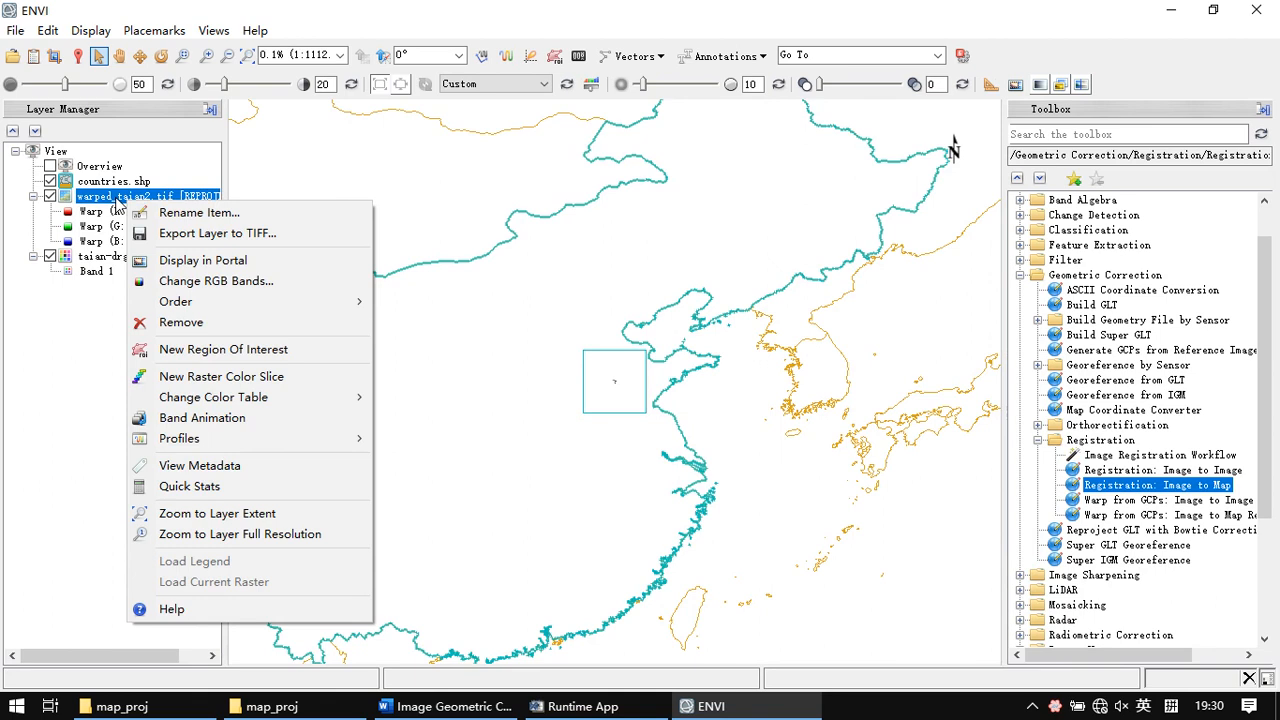
click(213, 473)
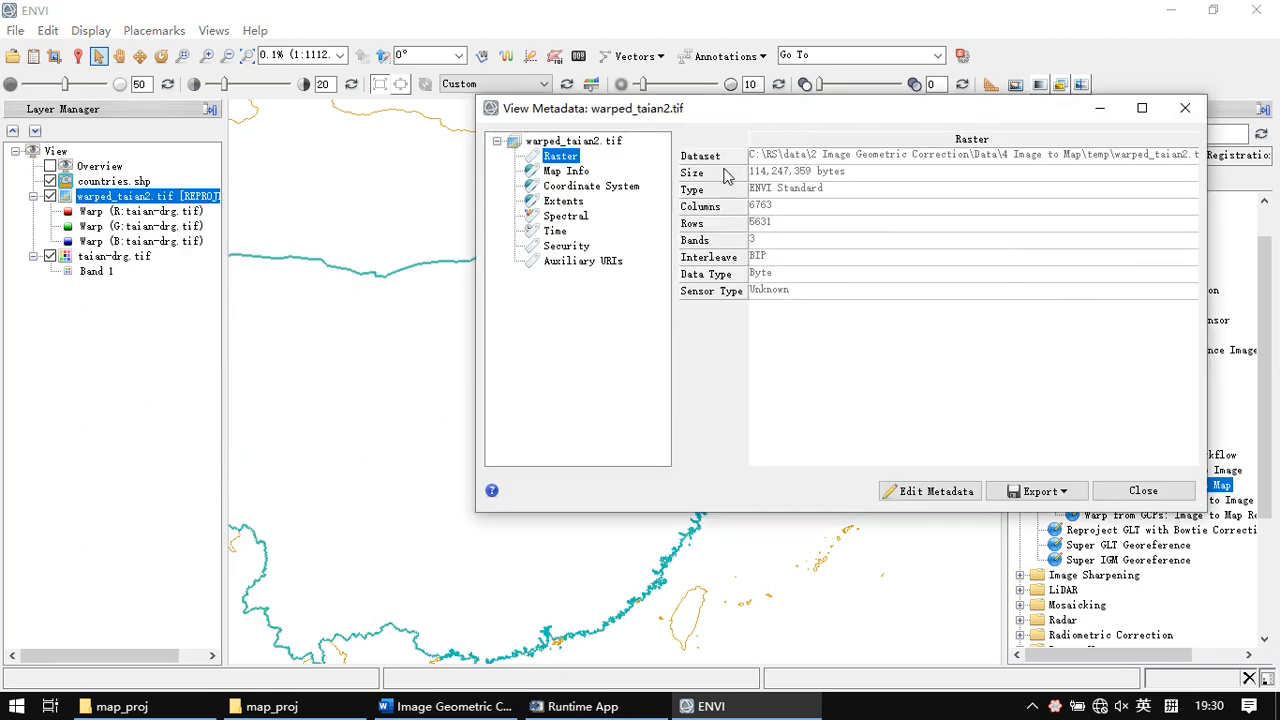
drag(691, 117, 558, 148)
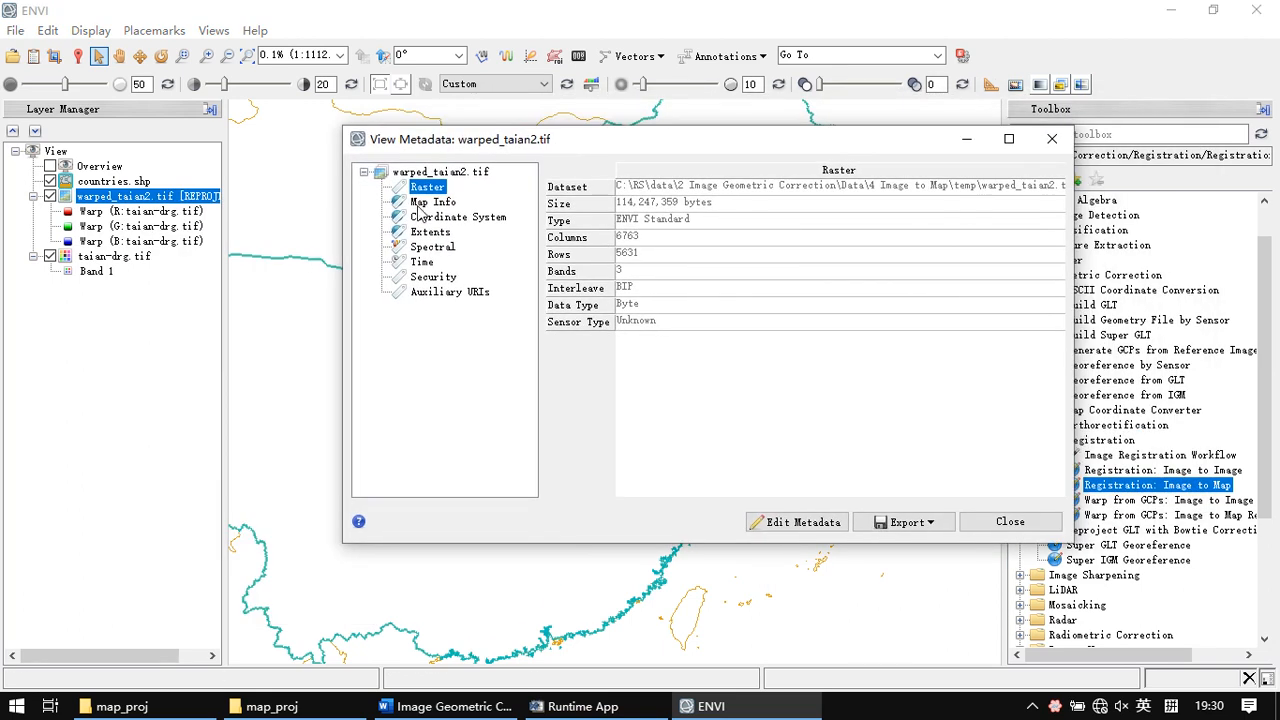
click(422, 203)
click(432, 217)
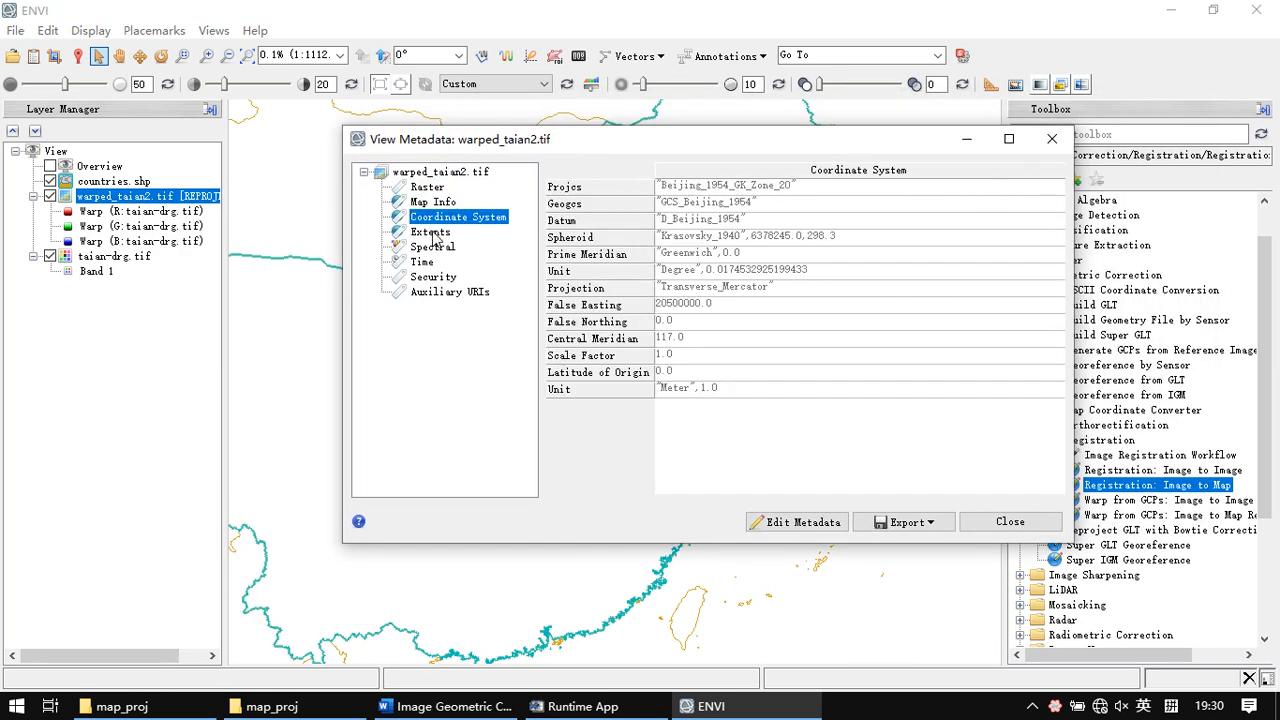
click(432, 232)
click(440, 220)
click(433, 205)
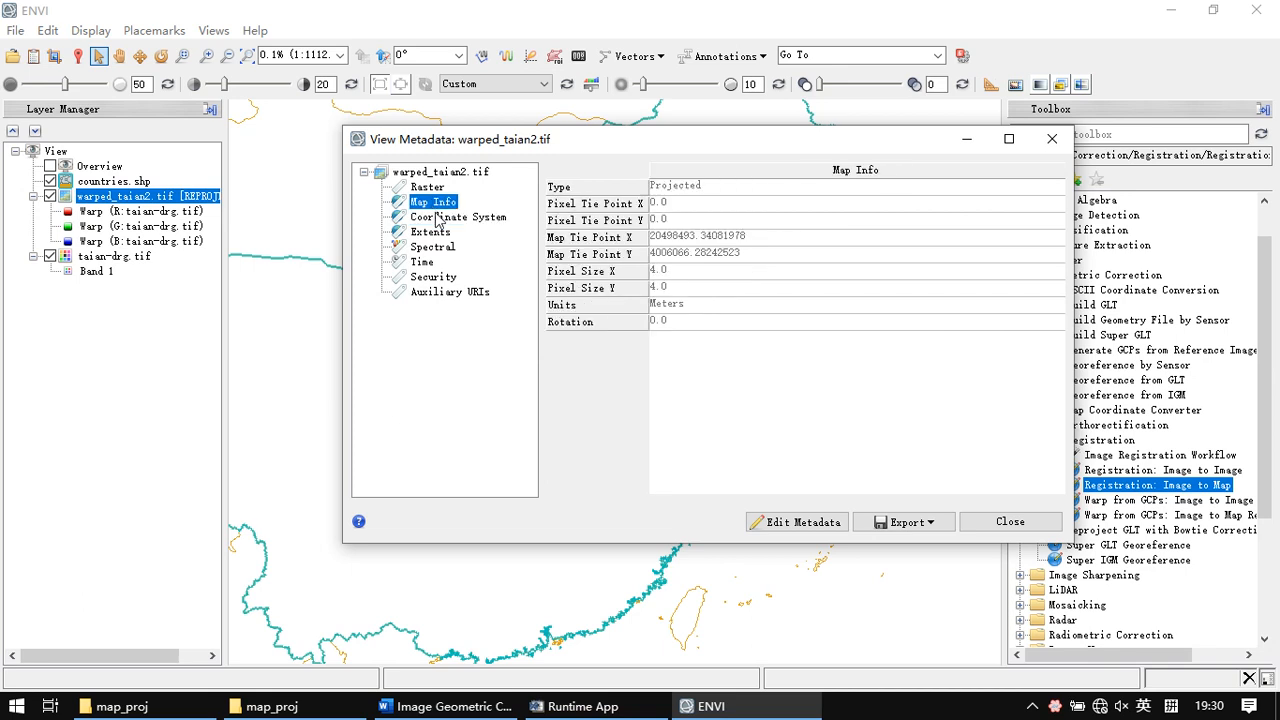
click(440, 217)
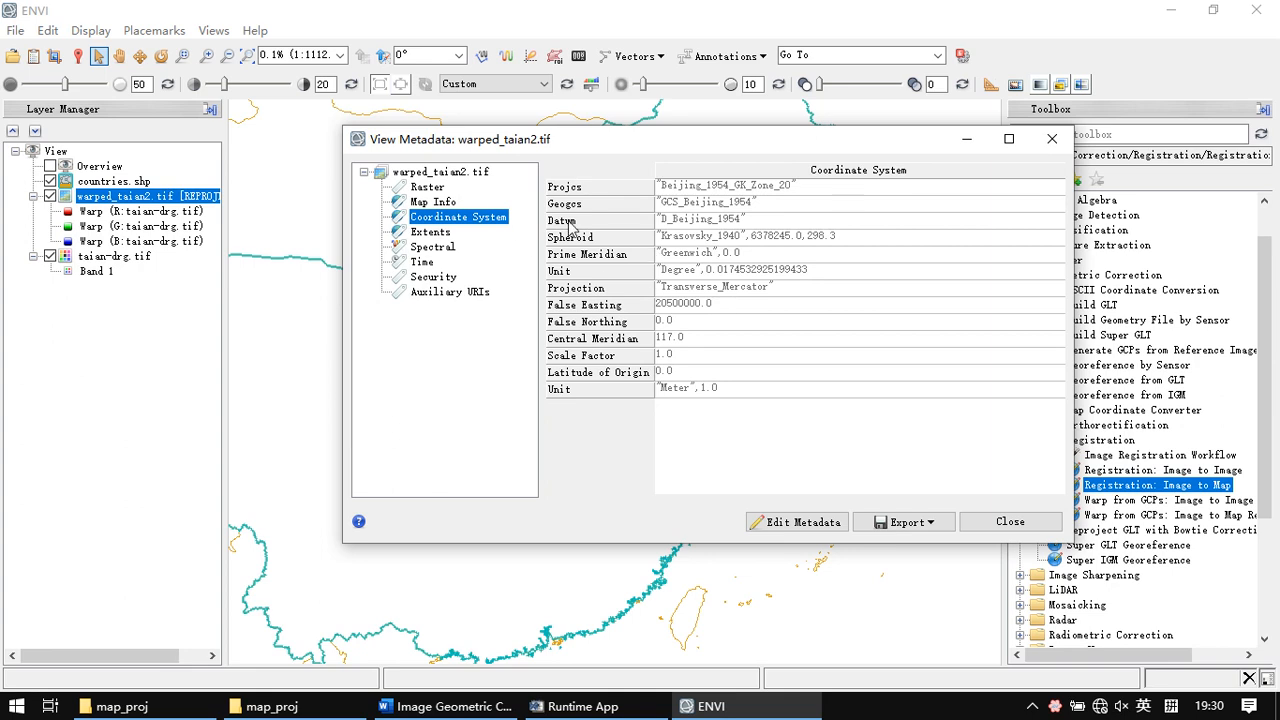
drag(780, 147, 689, 156)
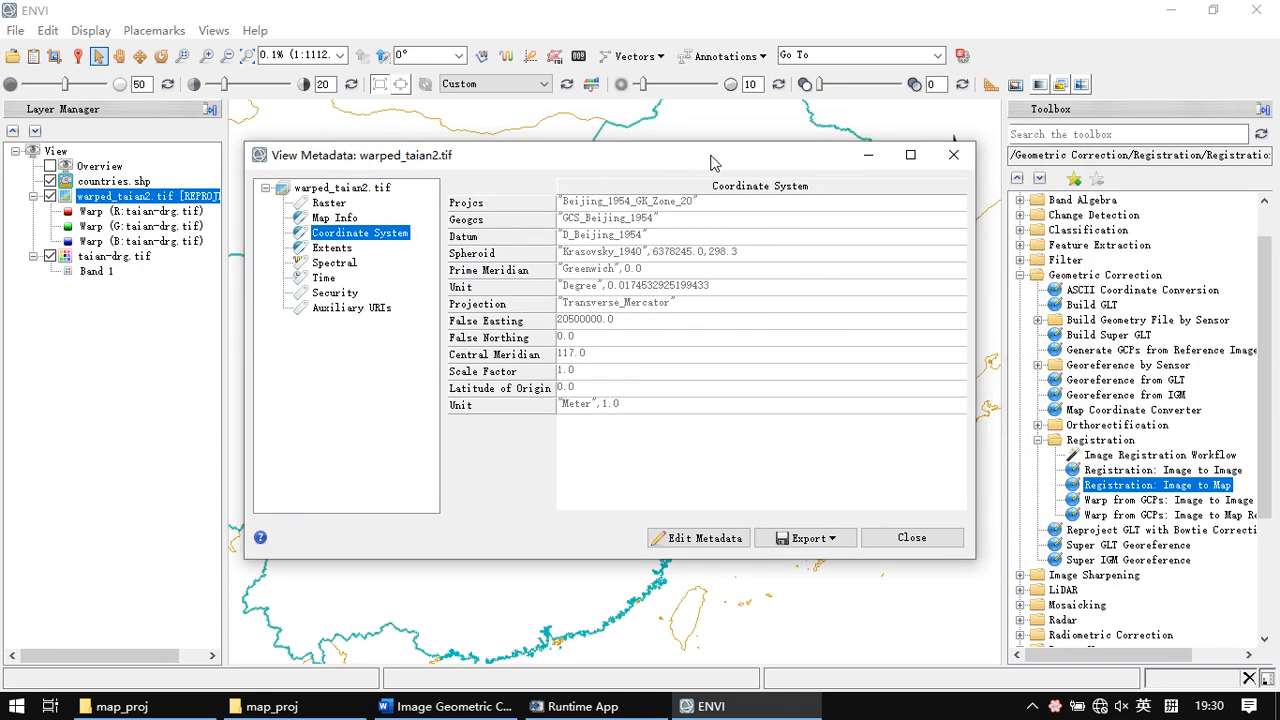
Close the metadata of warped_taian2.tif and check the warped map's location within the full outline of China
click(905, 175)
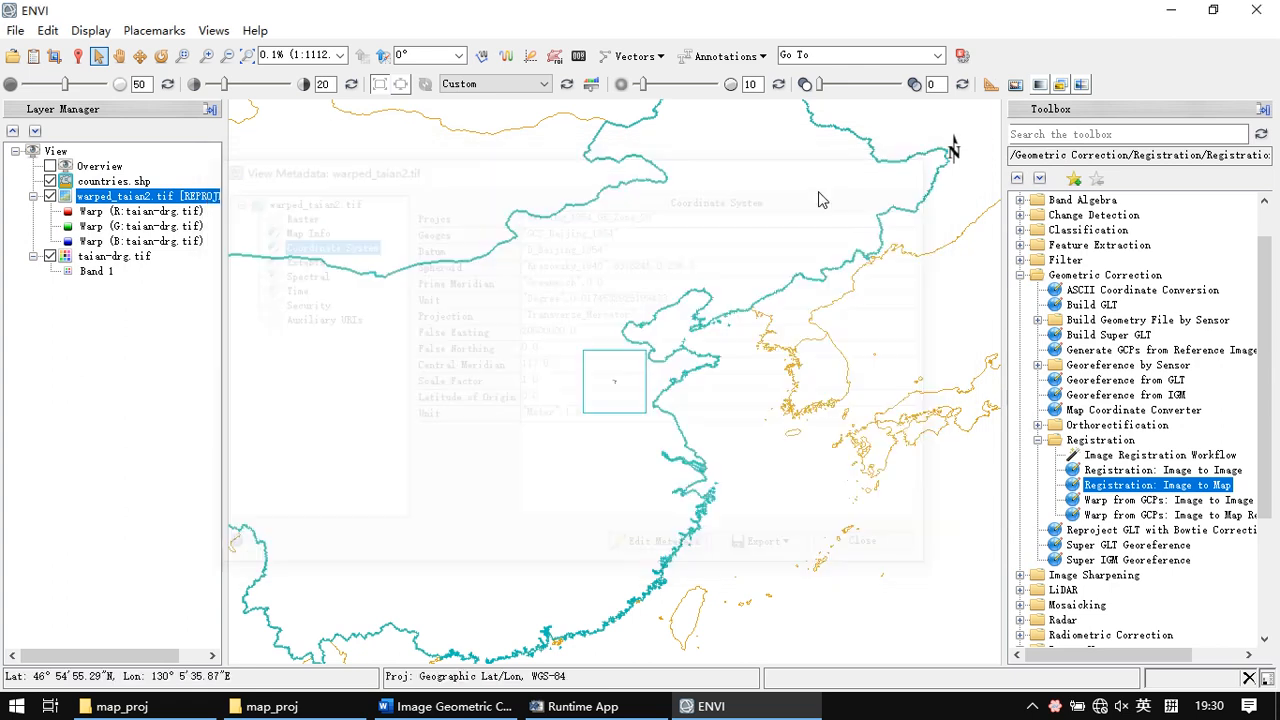
scroll(620, 365, down, 1)
scroll(620, 365, down, 1)
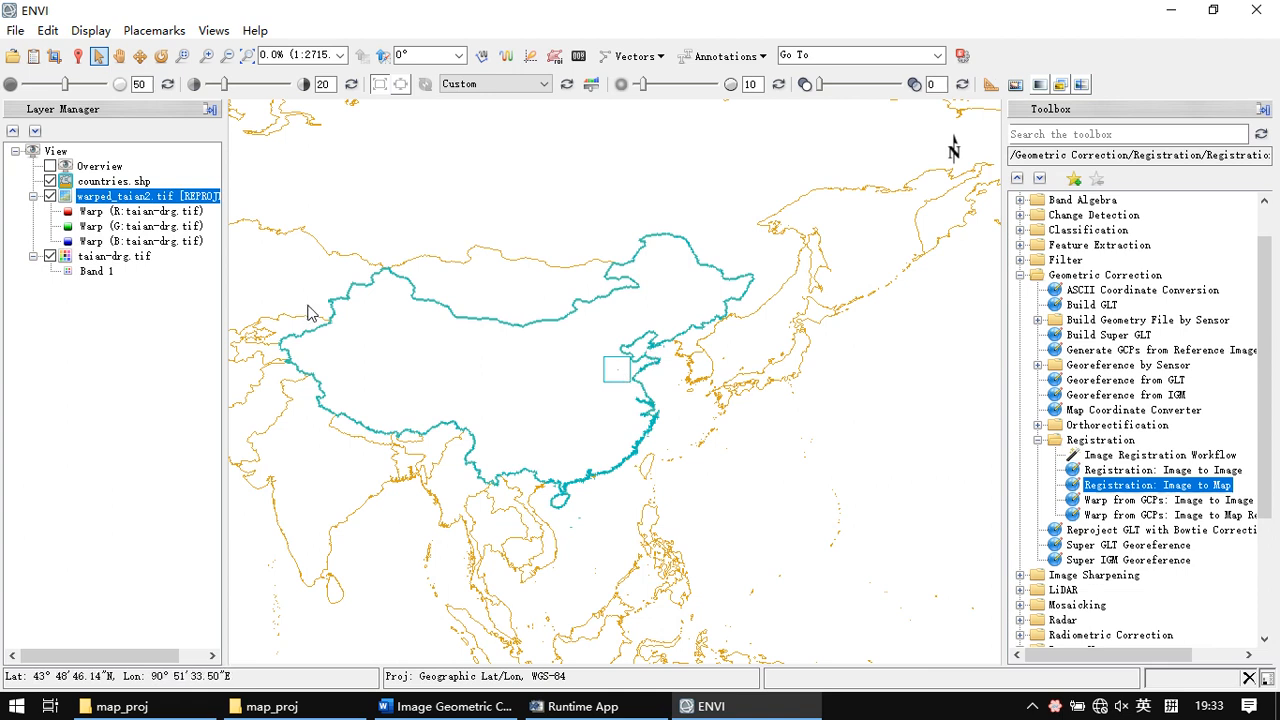
Zoom to the layer extent of taian-drg.tif and examine the coordinate labels at the map's upper-left corner
click(101, 259)
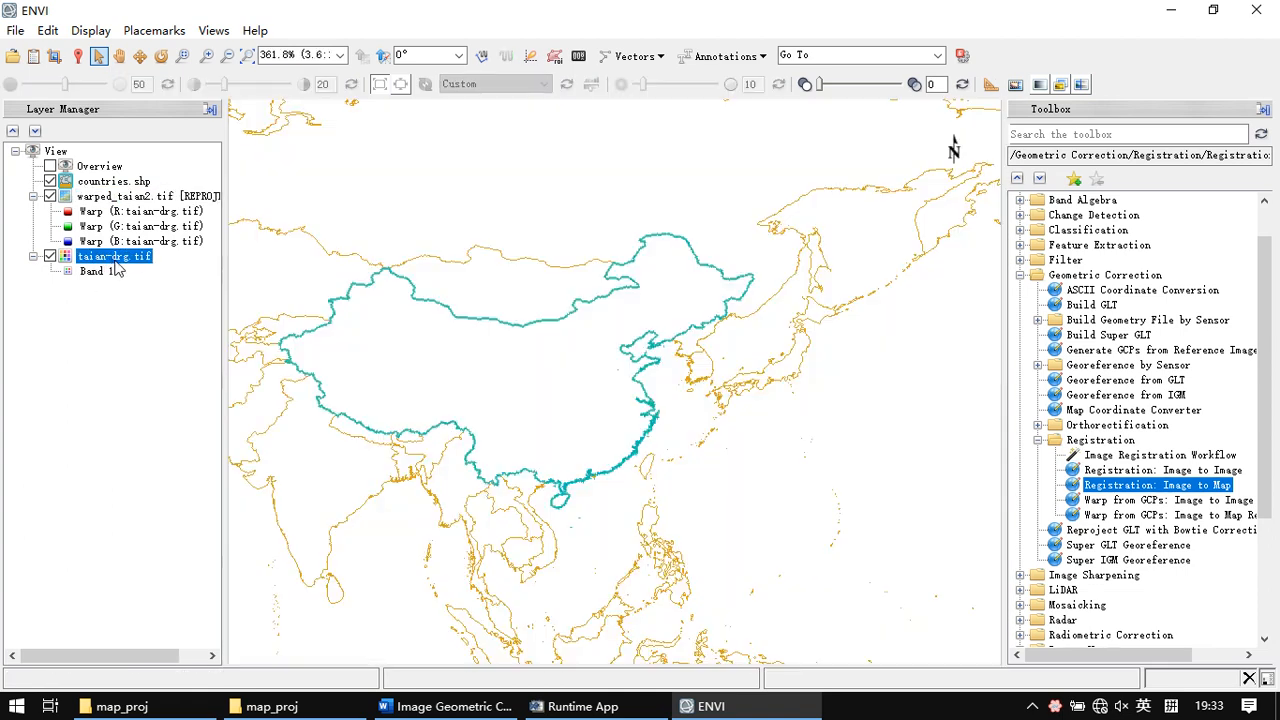
right_click(116, 266)
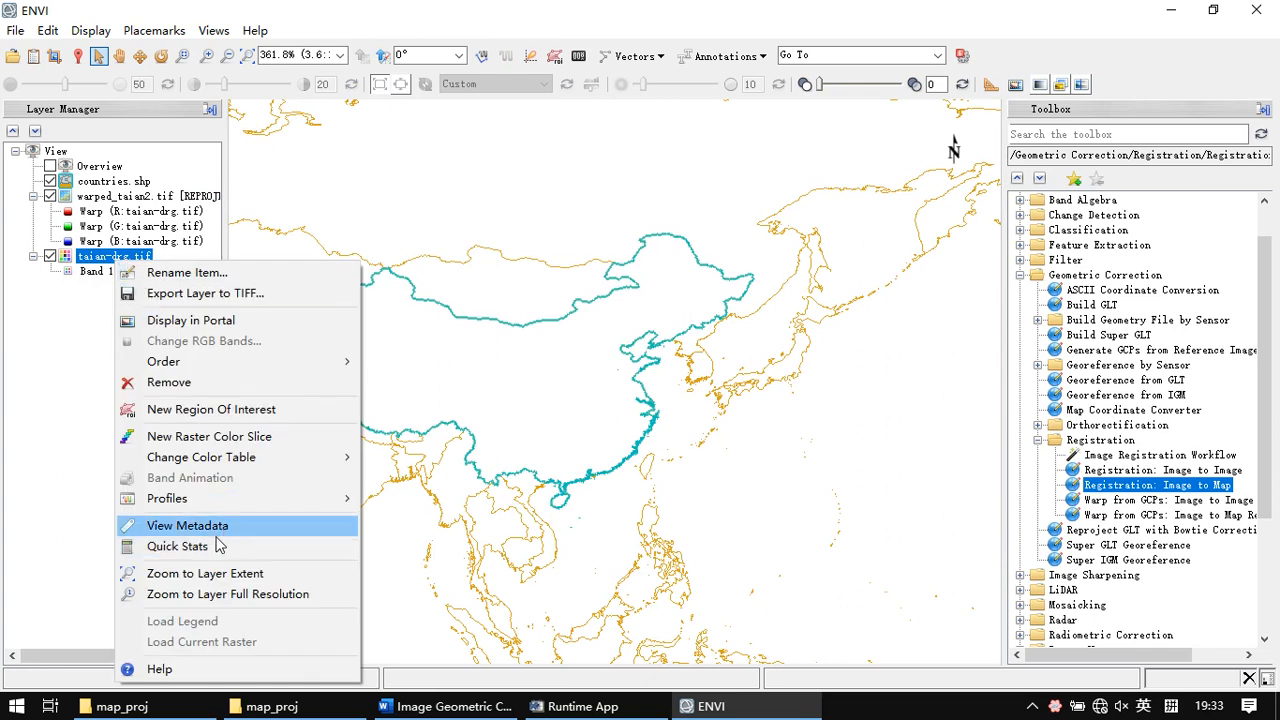
click(259, 575)
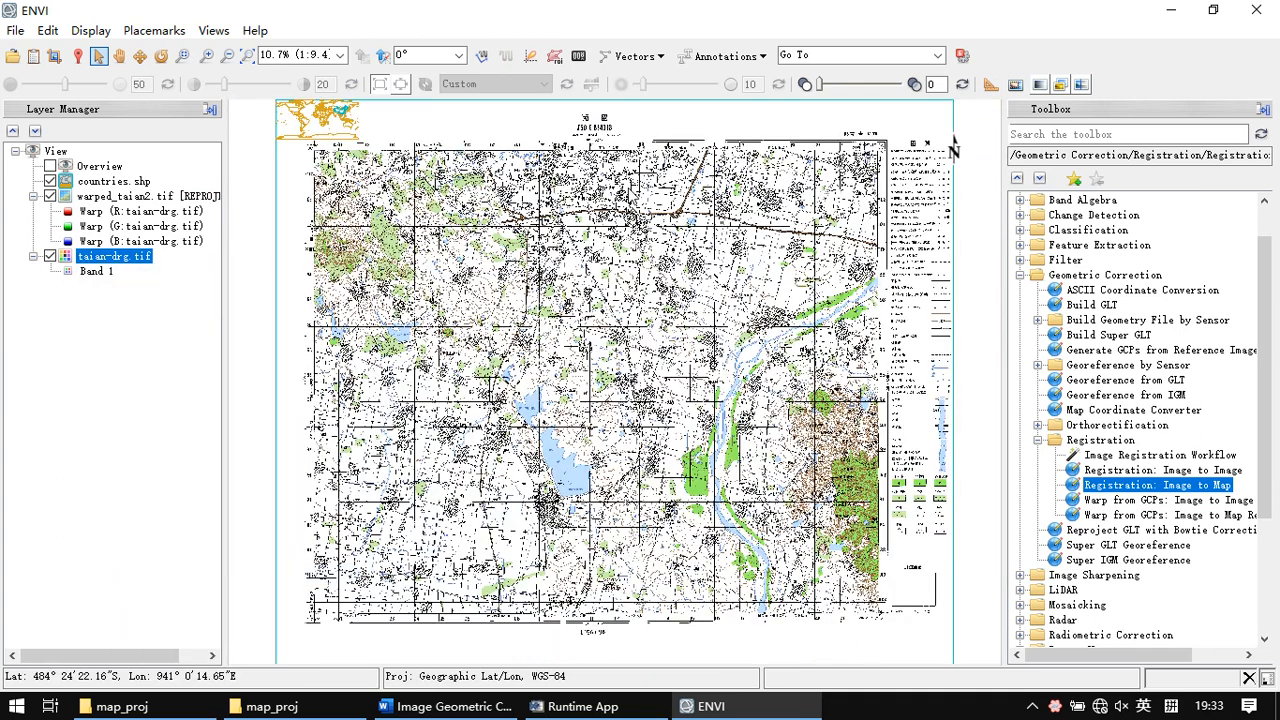
scroll(398, 188, up, 5)
scroll(318, 188, up, 4)
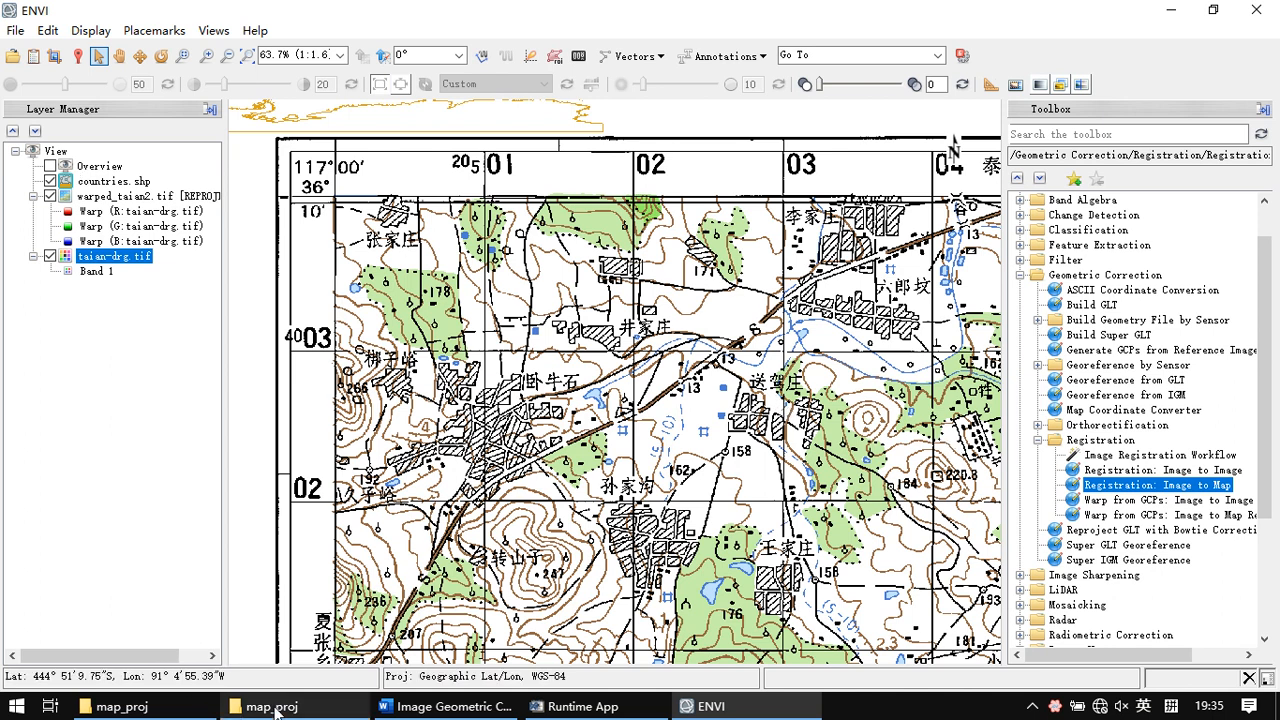
Open Image Spatial Subsetting-20191008.docx from the 3 Image Spatial Subsetting folder and read the introduction and the spatial subsetting methods
click(191, 716)
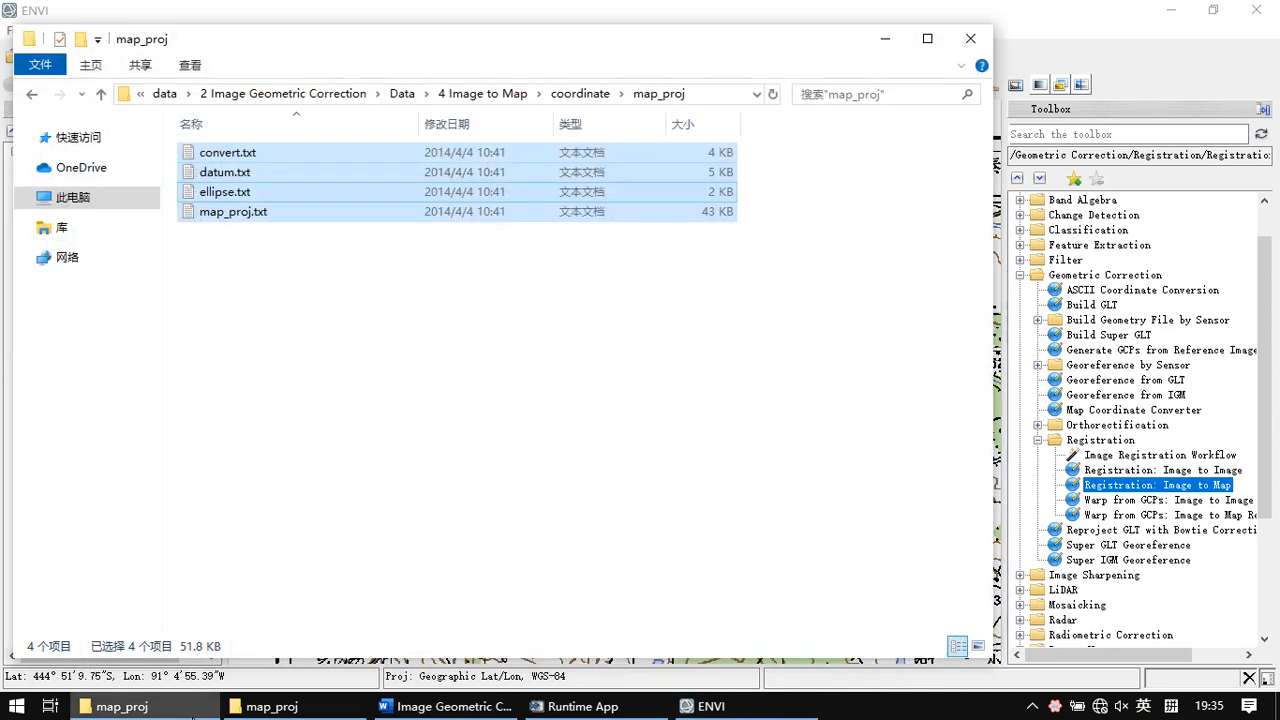
click(480, 93)
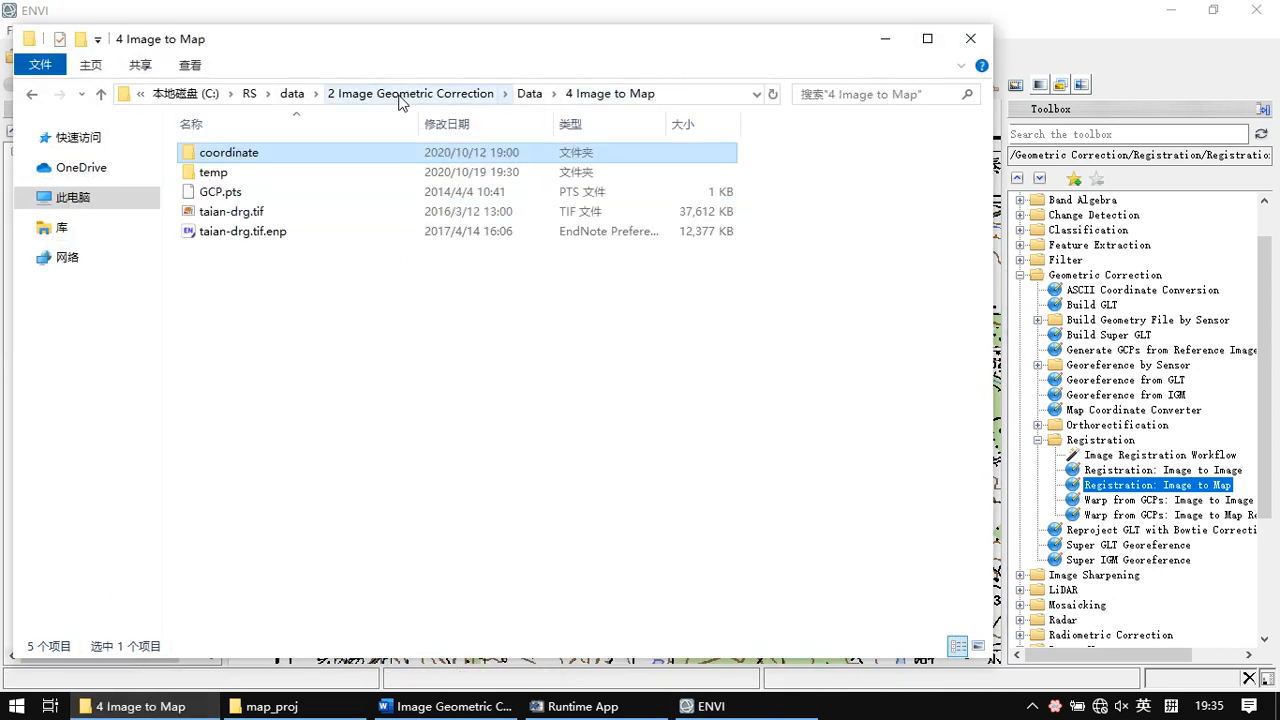
click(455, 94)
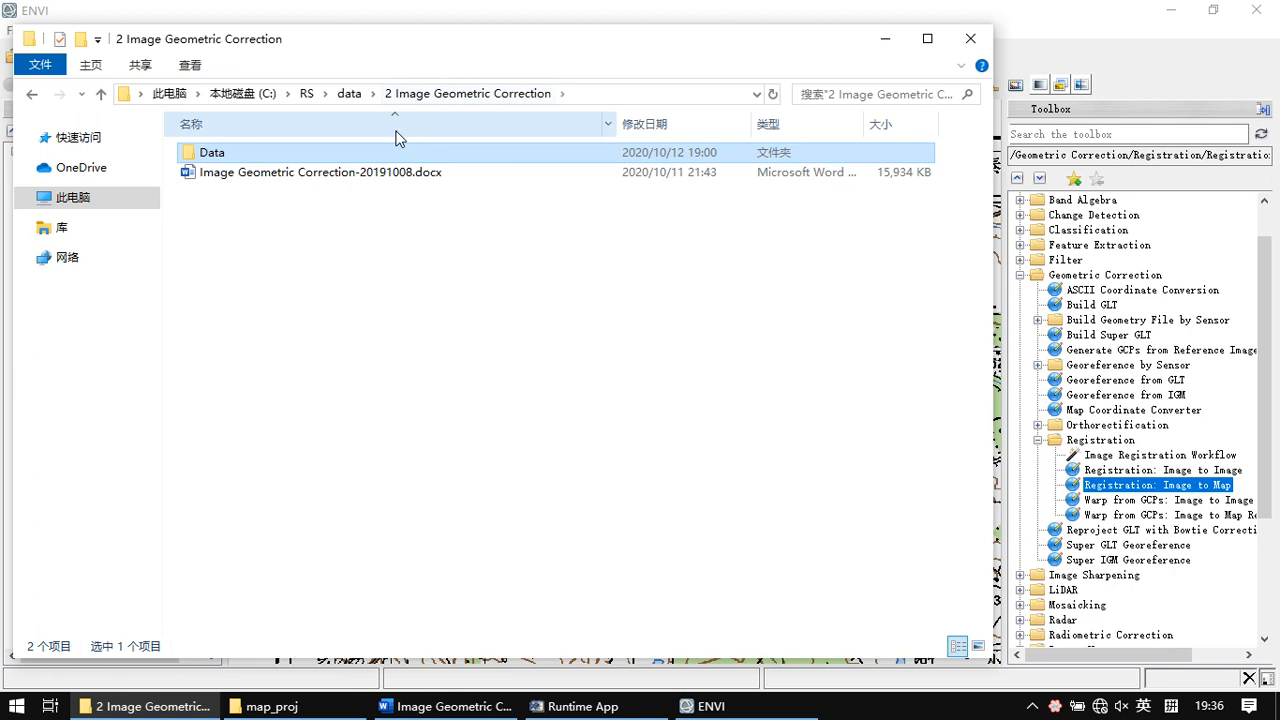
click(345, 94)
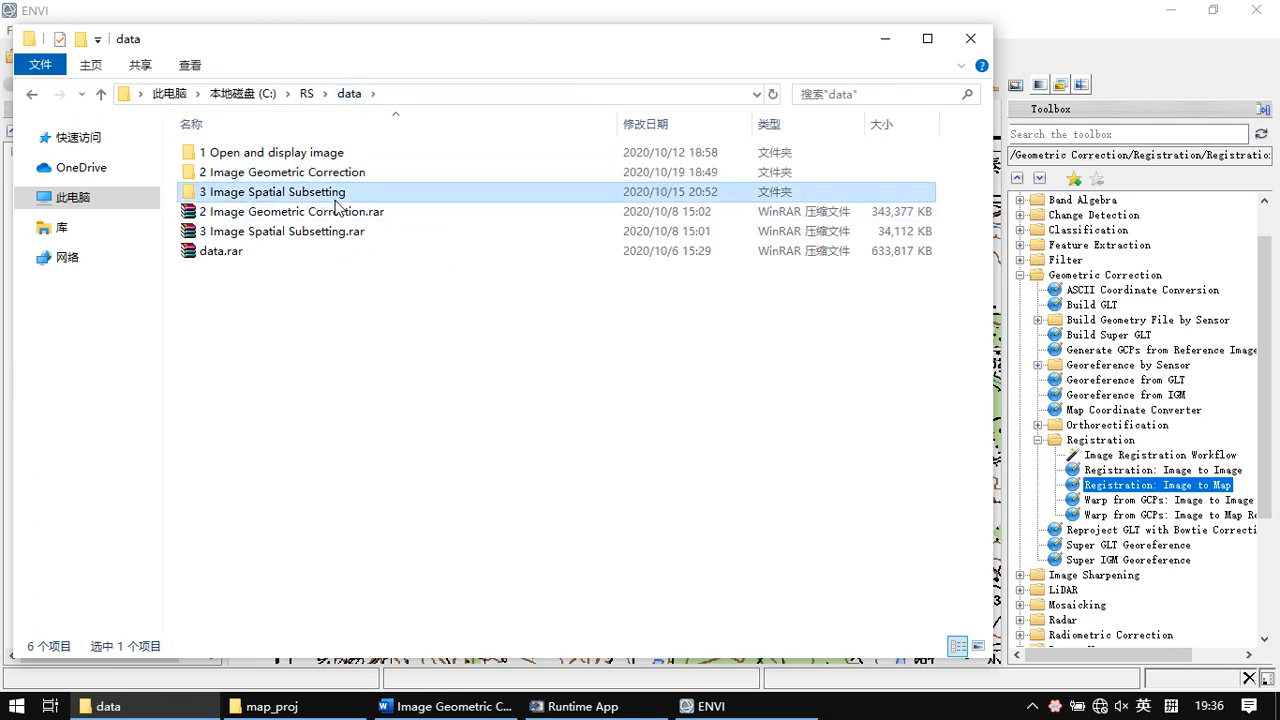
double_click(345, 191)
click(368, 192)
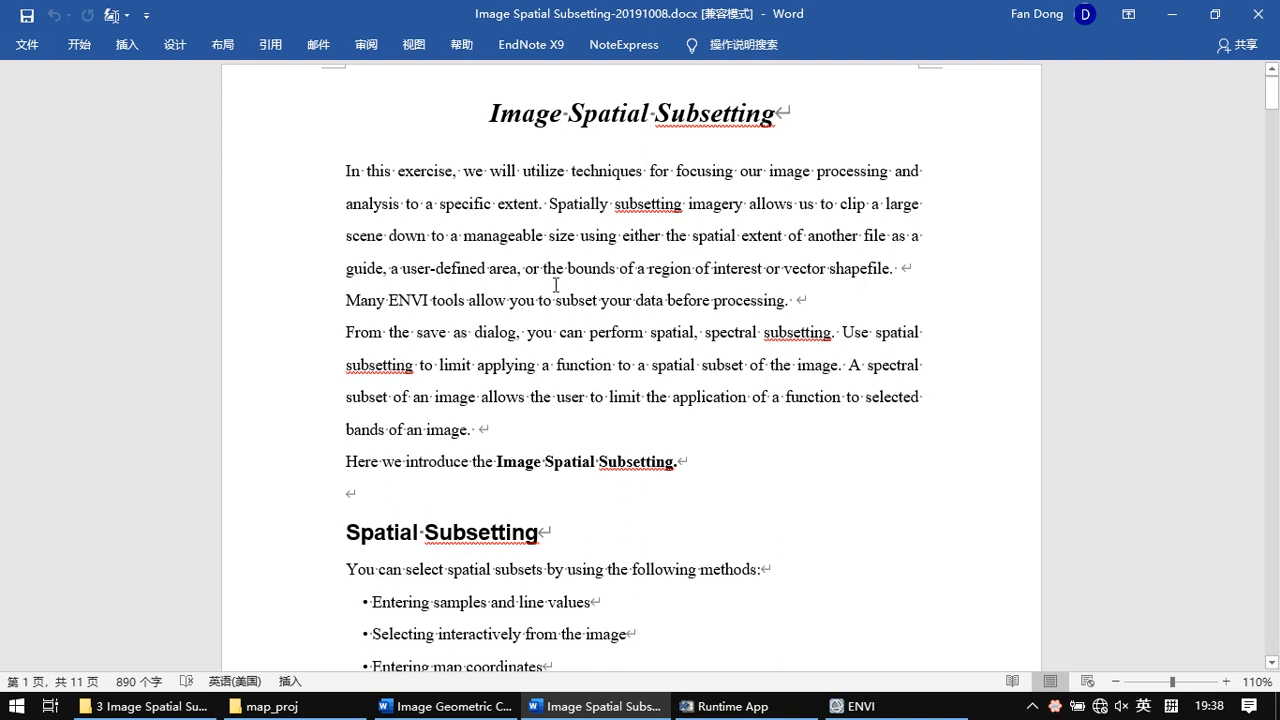
scroll(461, 420, down, 3)
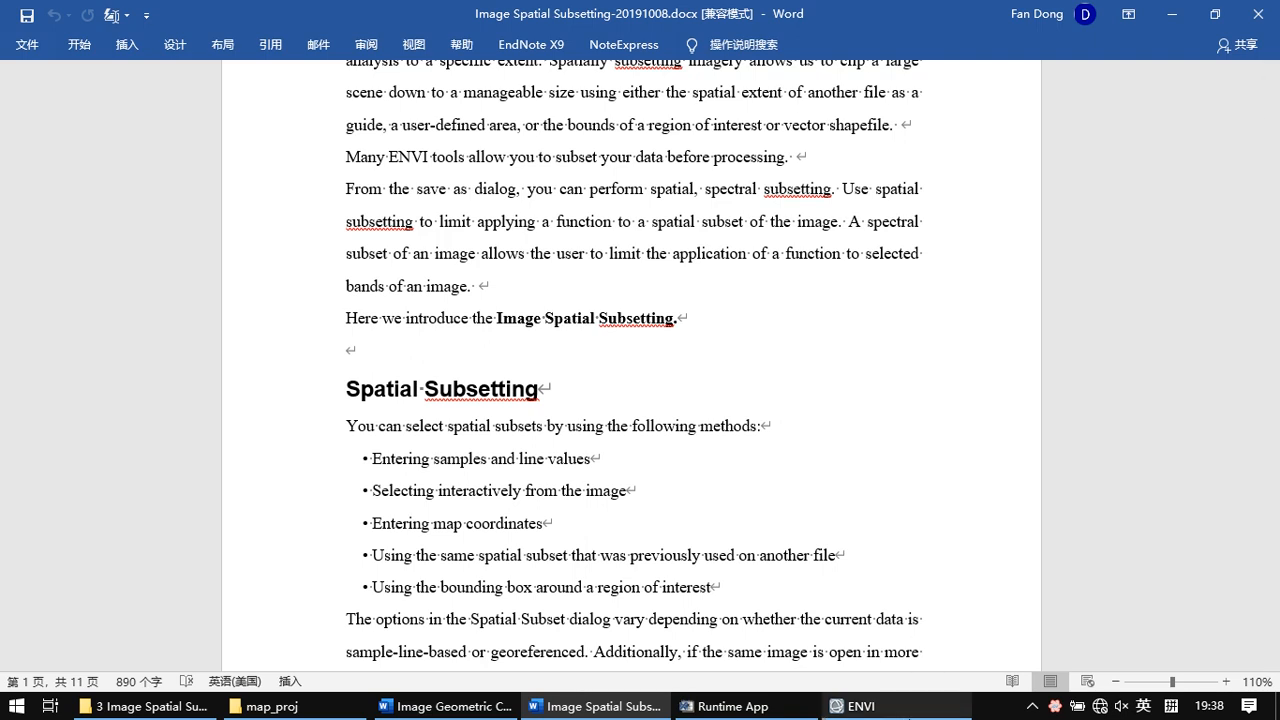
Switch back to ENVI and close all open files in the Data Manager
mouse_move(905, 712)
click(922, 633)
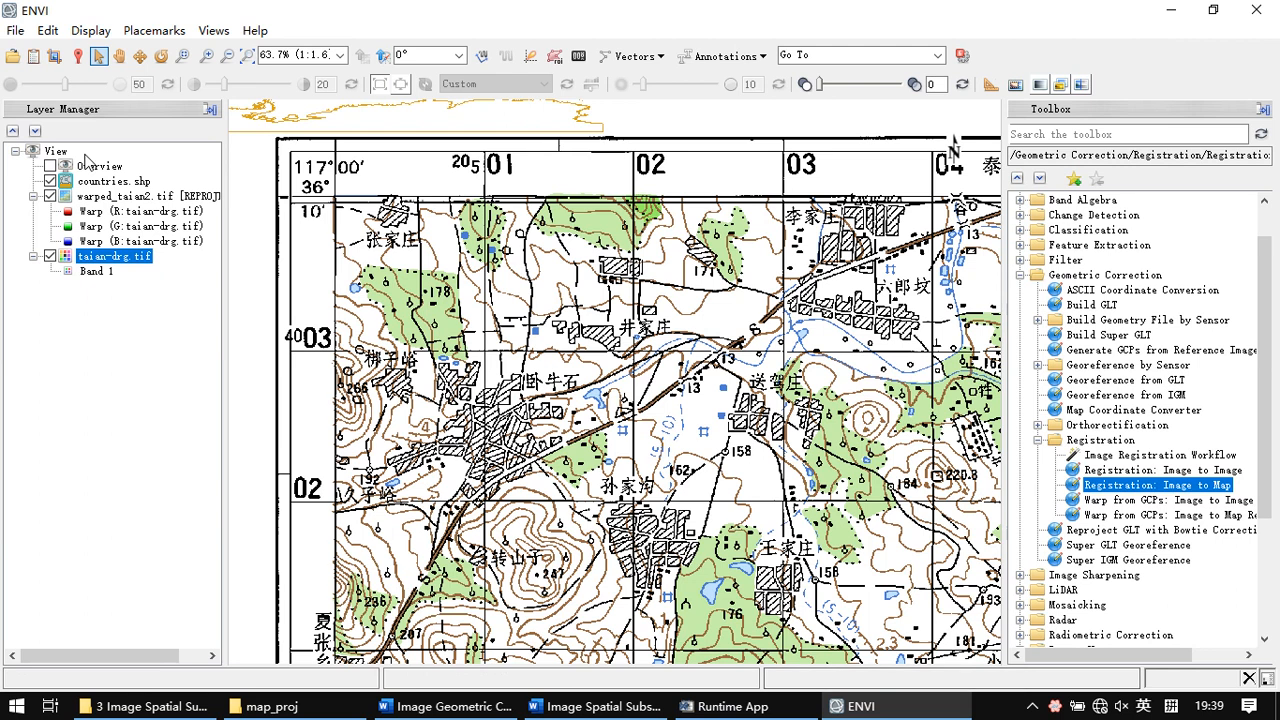
click(33, 56)
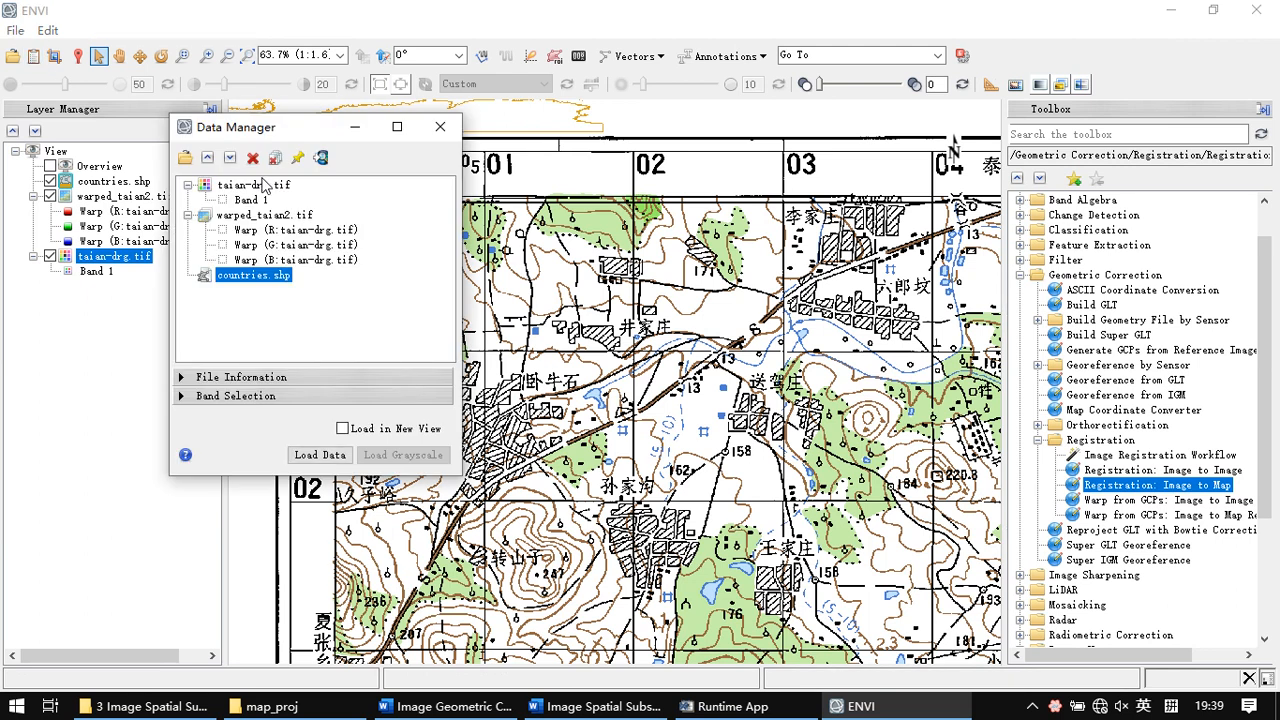
click(276, 160)
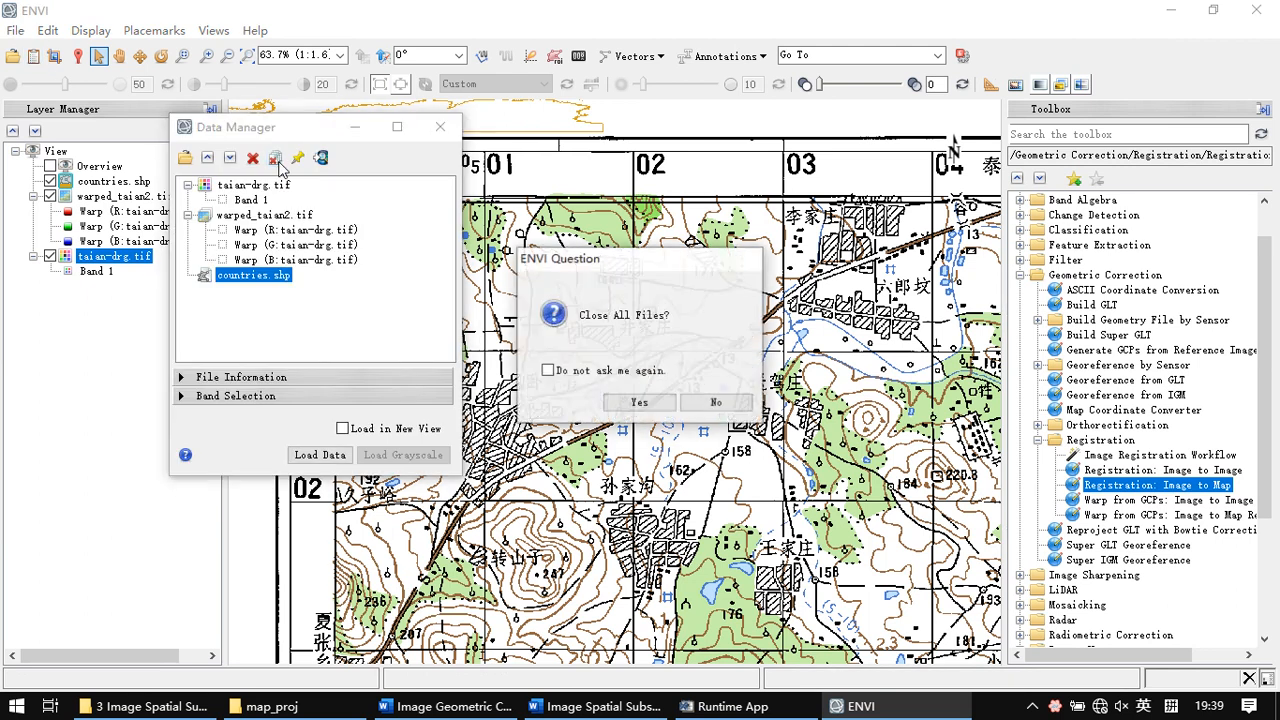
click(648, 404)
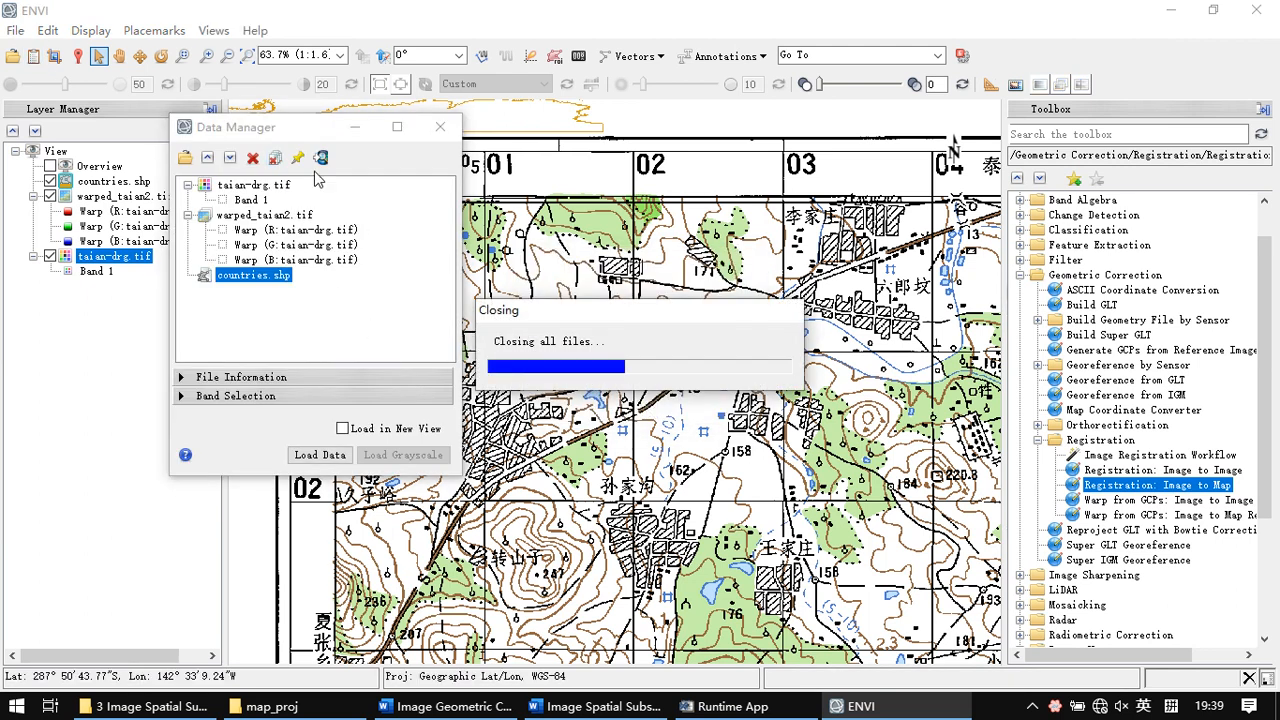
drag(279, 127, 354, 131)
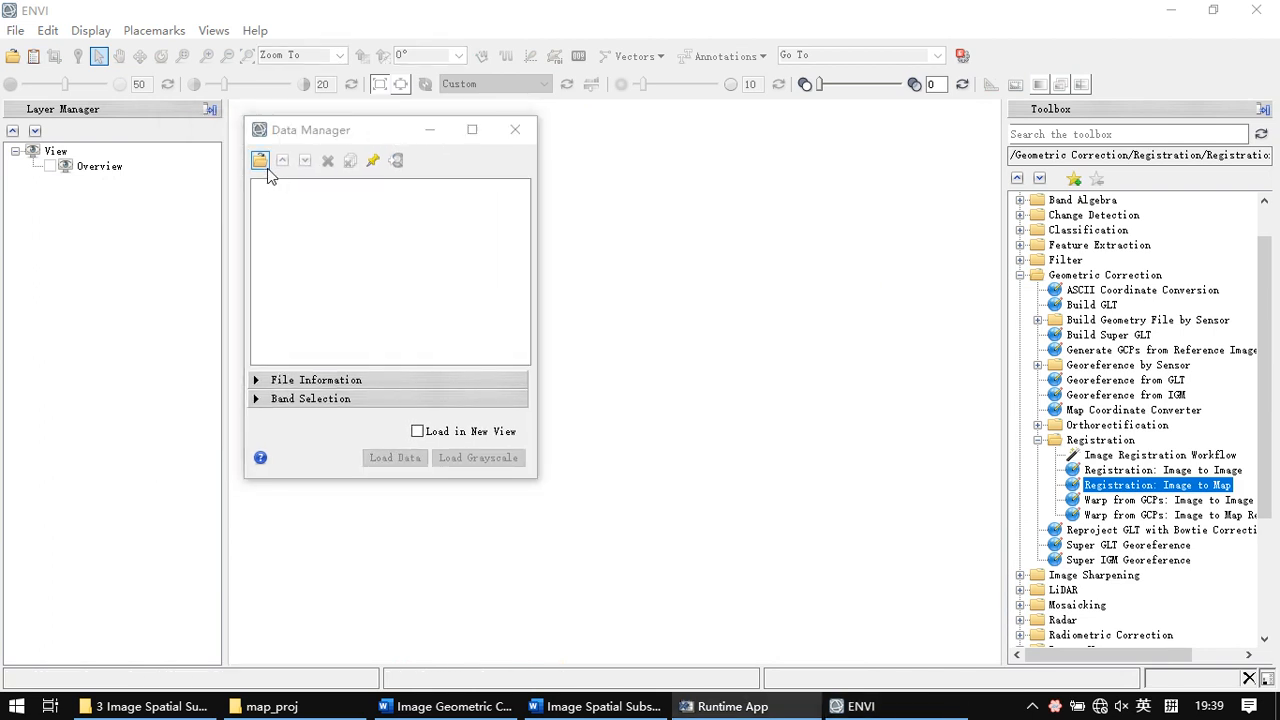
Open the Beijing_TM.dat image from the data folder inside 3 Image Spatial Subsetting
click(265, 168)
click(163, 86)
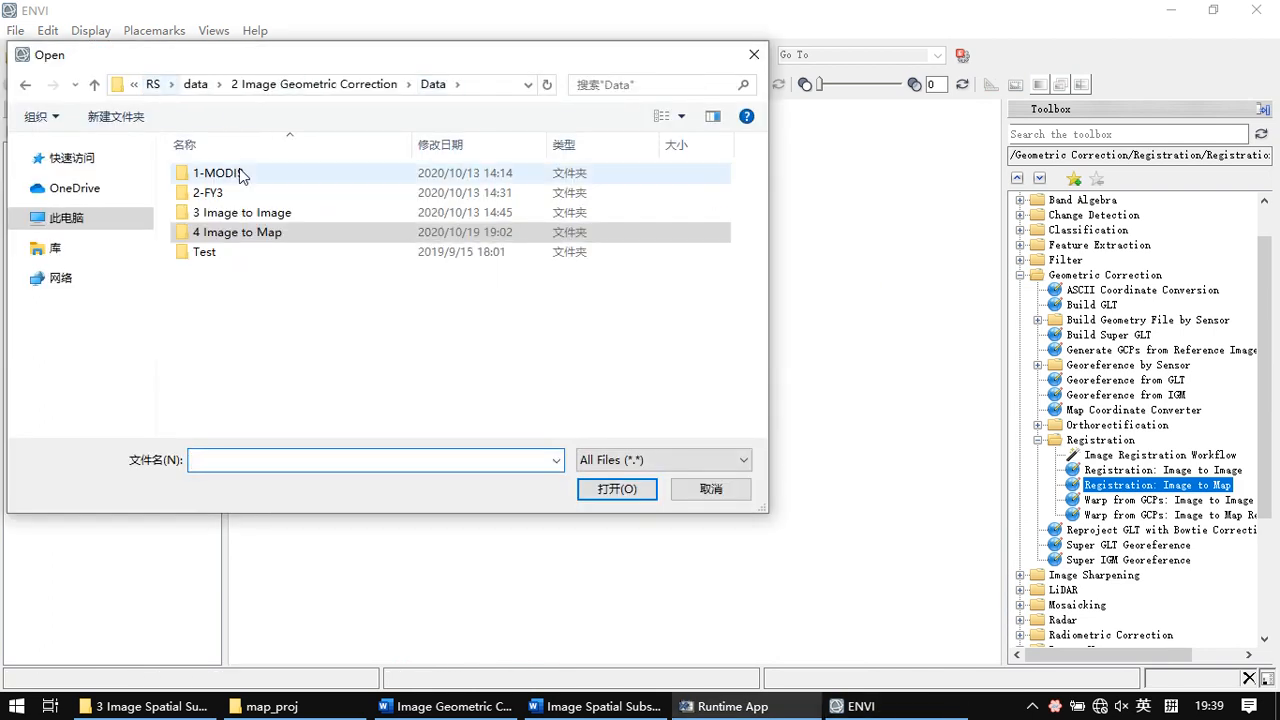
click(247, 86)
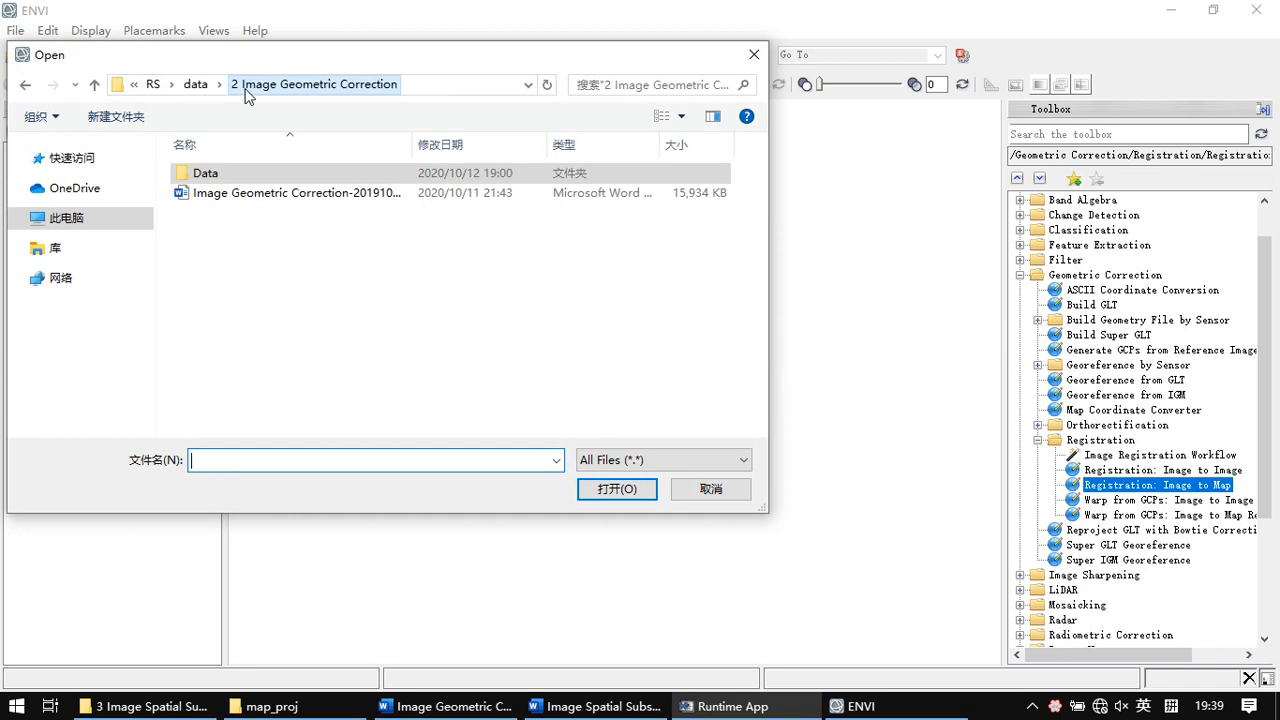
click(194, 85)
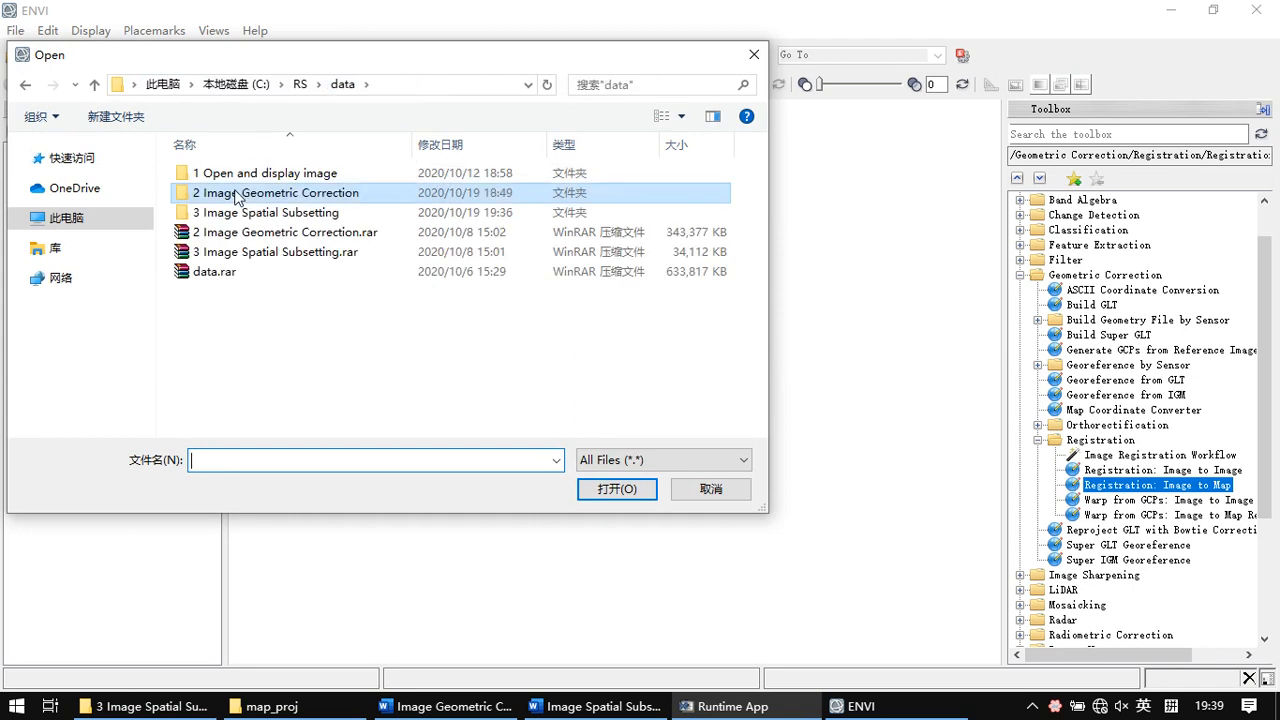
double_click(296, 214)
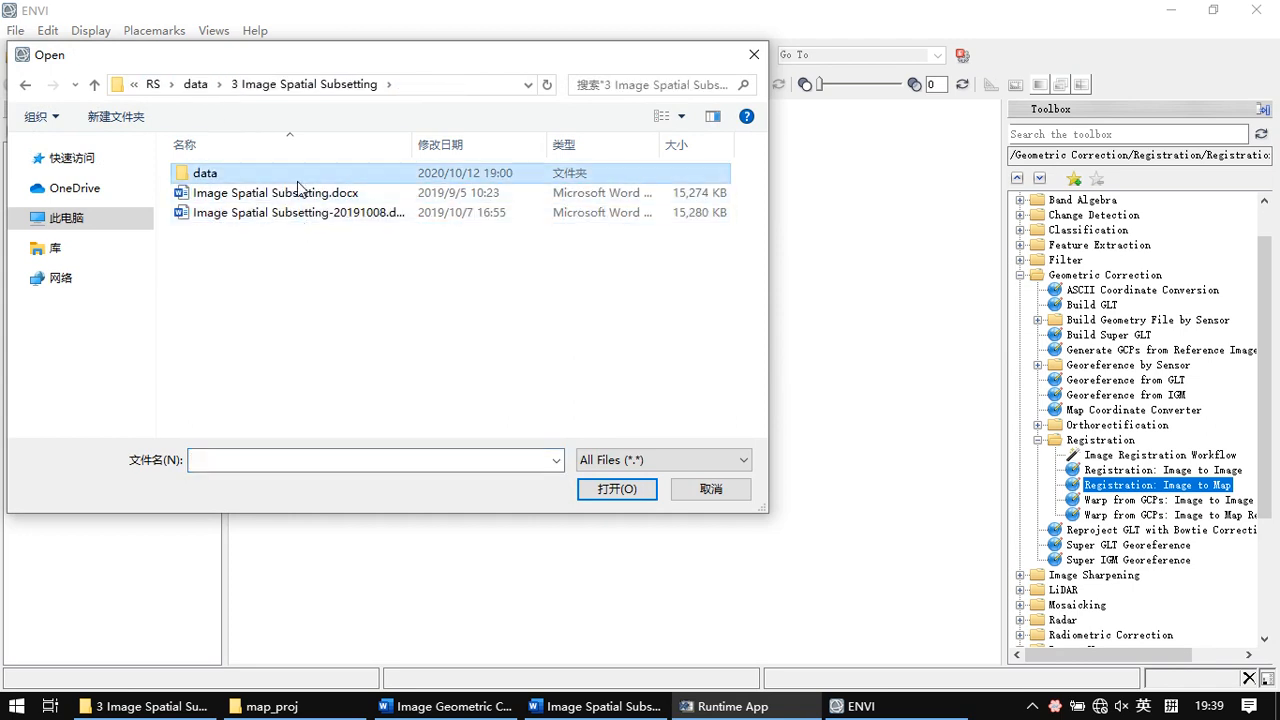
double_click(297, 177)
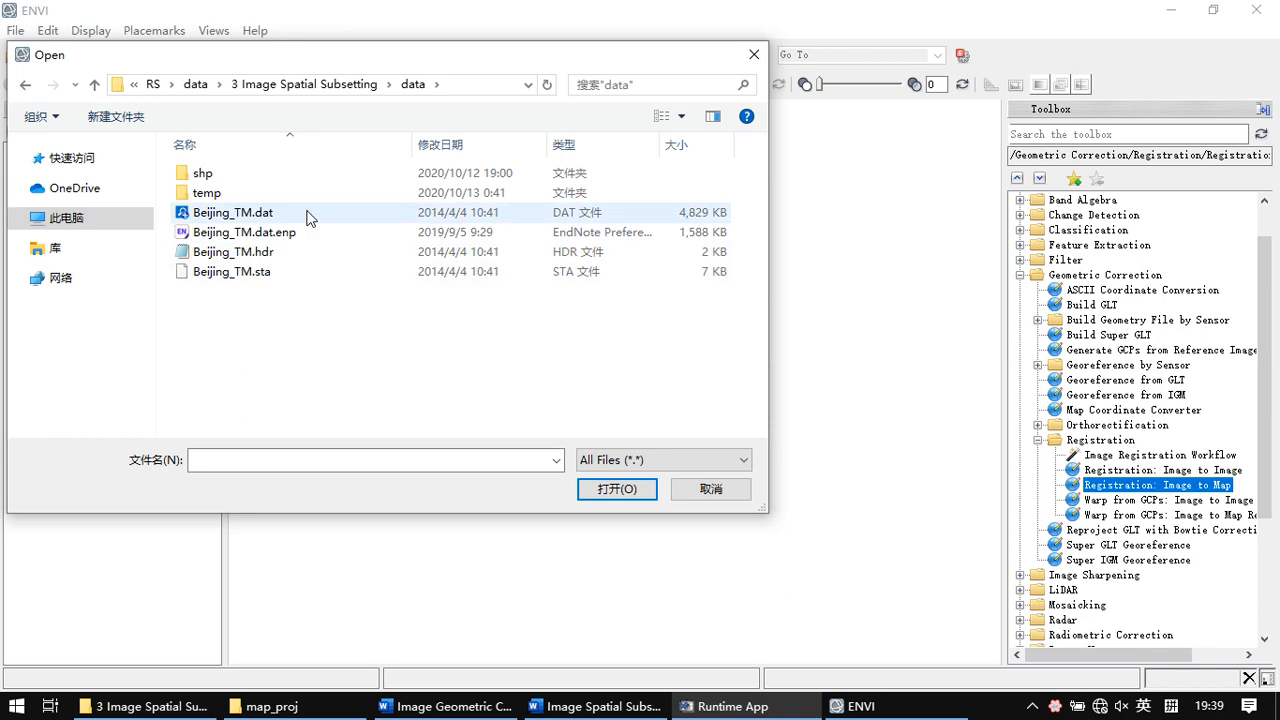
click(240, 214)
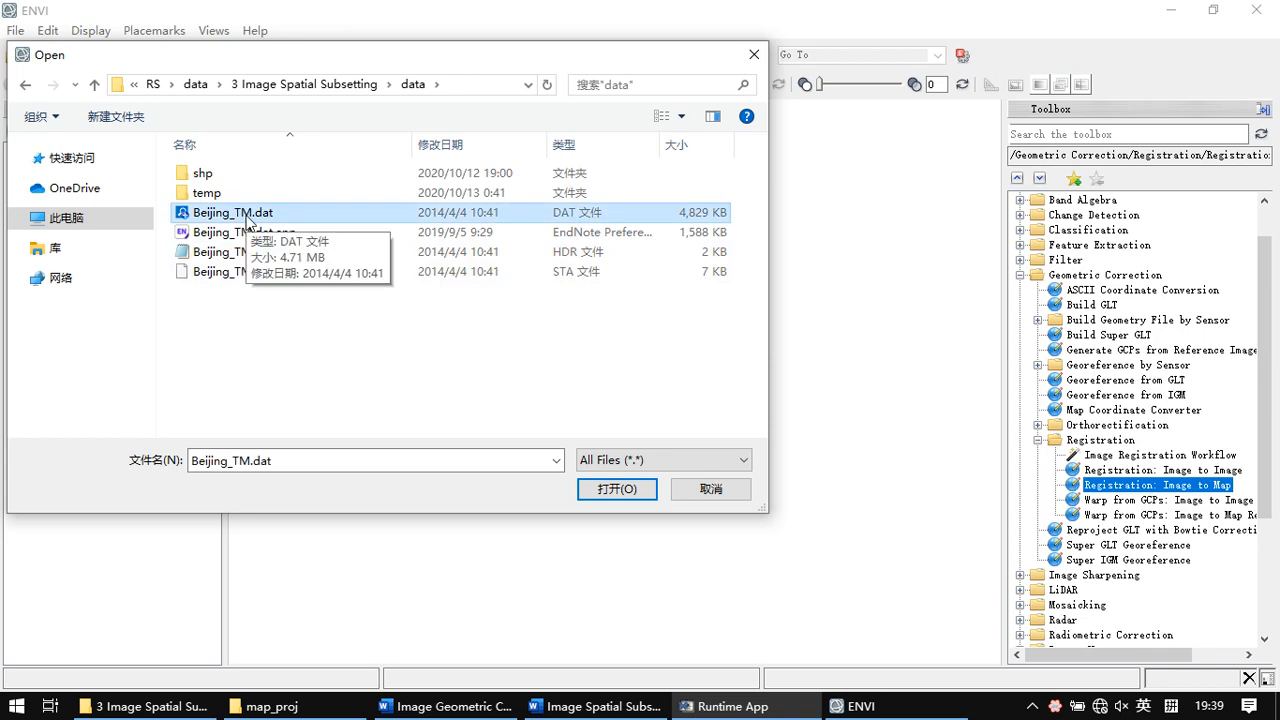
click(617, 489)
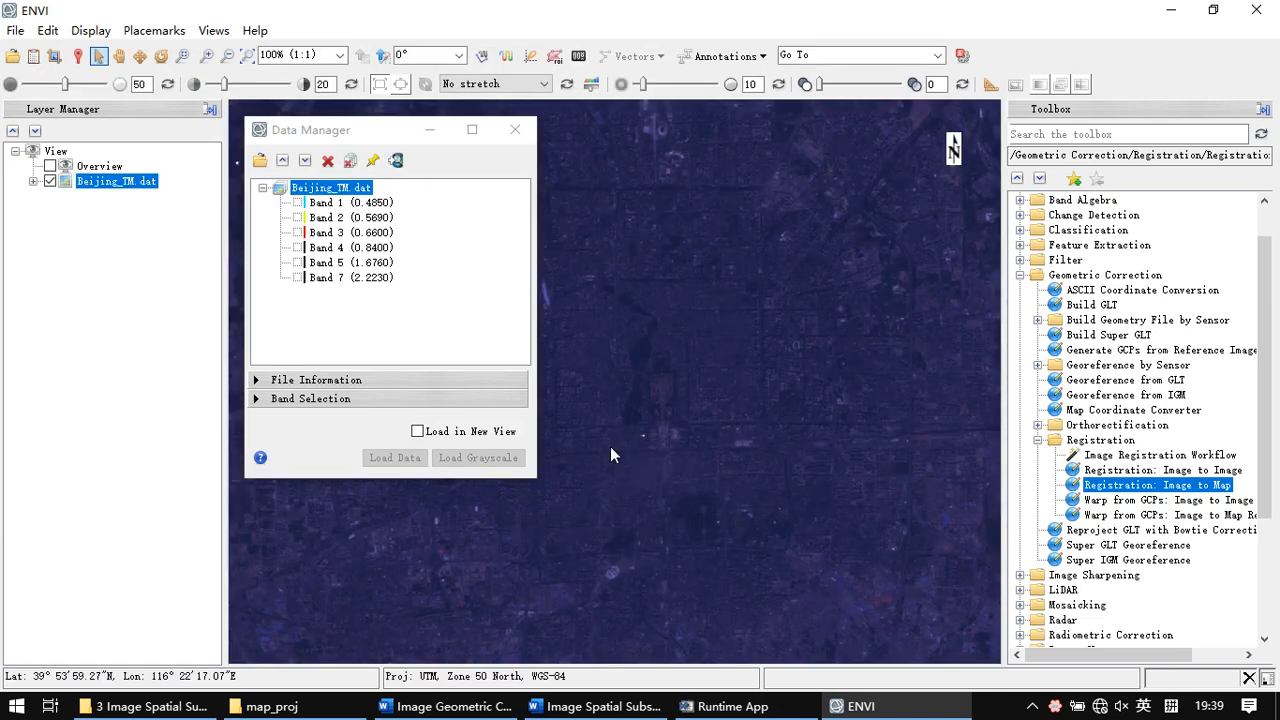
Apply a Linear 2% stretch to Beijing_TM.dat and bring the whole image into view, clear of the Data Manager
drag(385, 141, 394, 190)
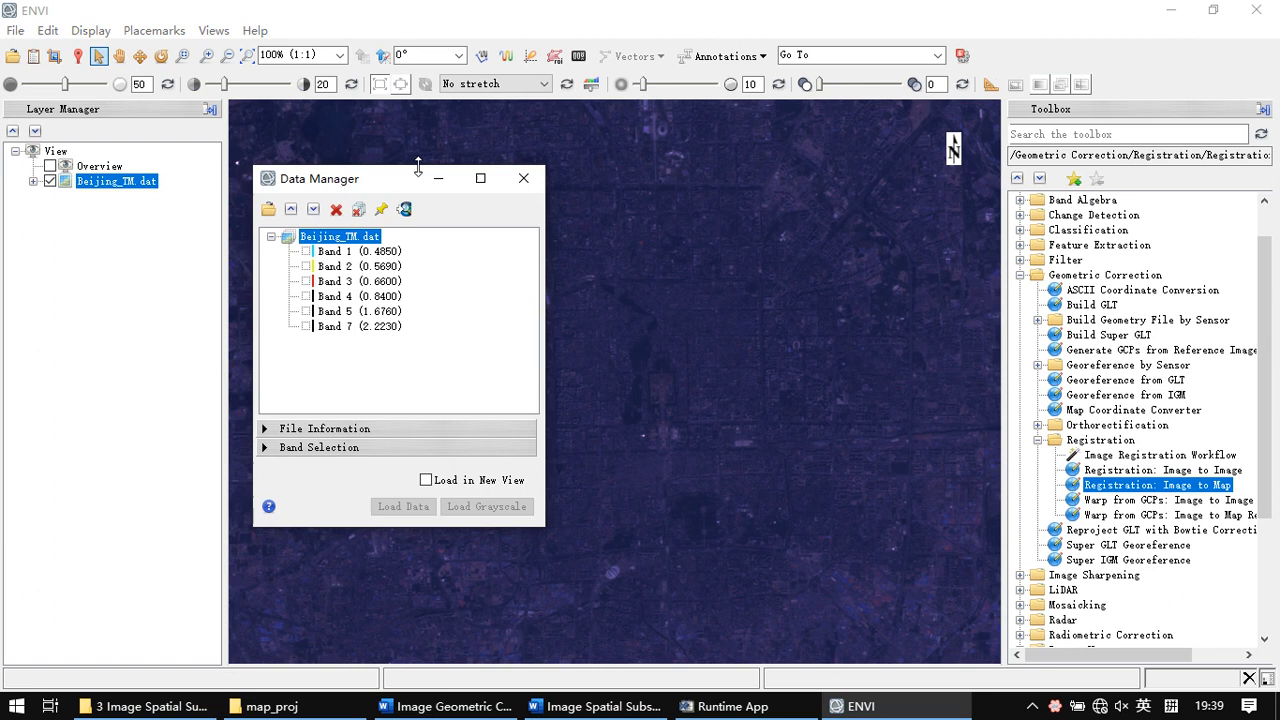
click(529, 88)
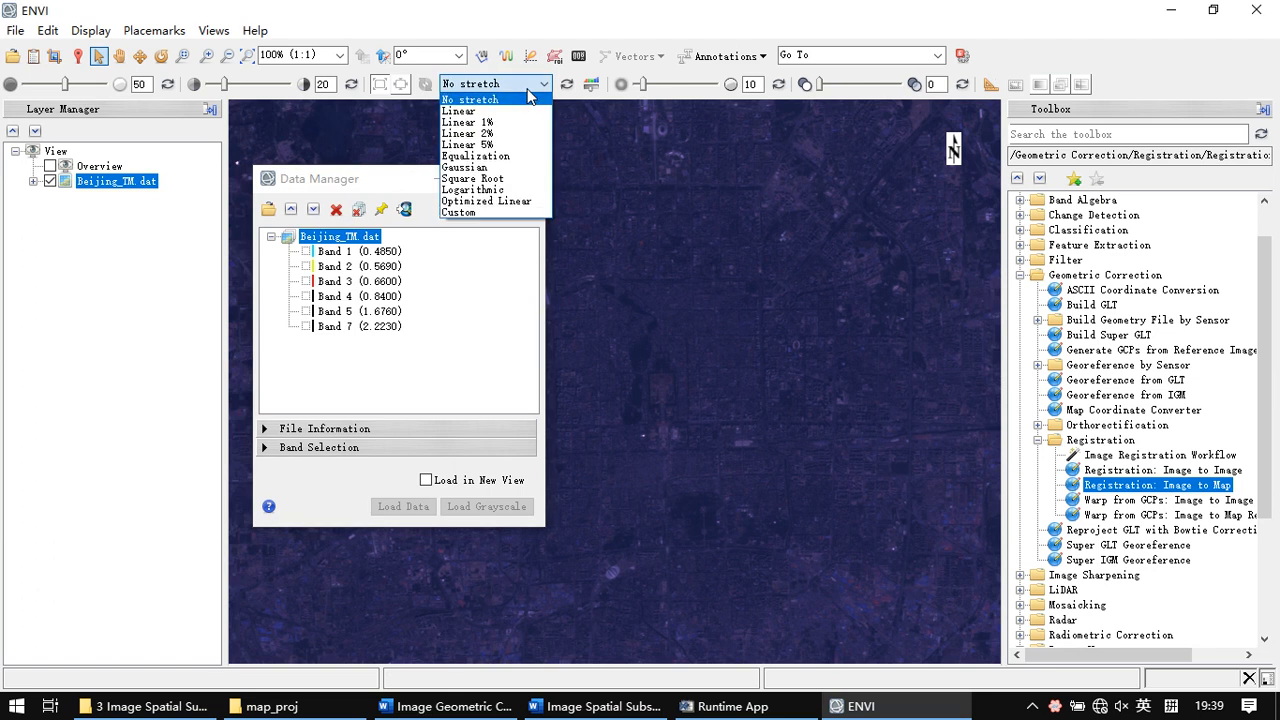
click(486, 134)
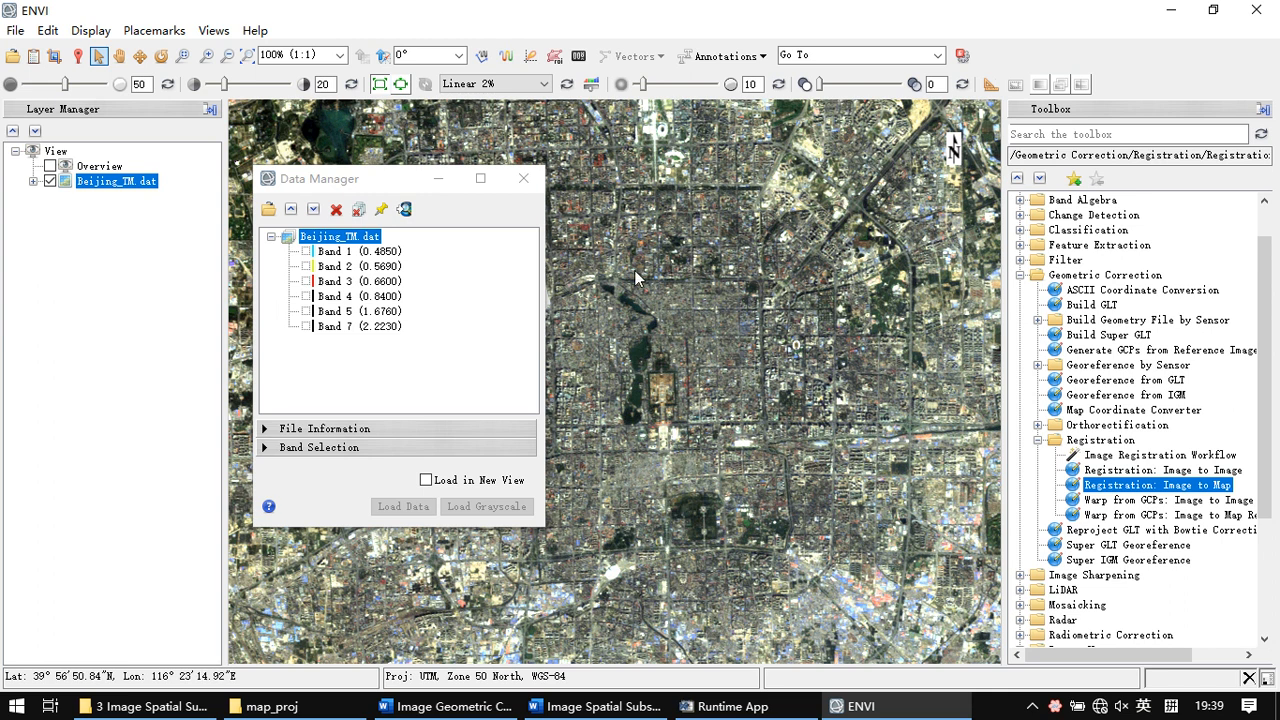
drag(414, 182, 194, 275)
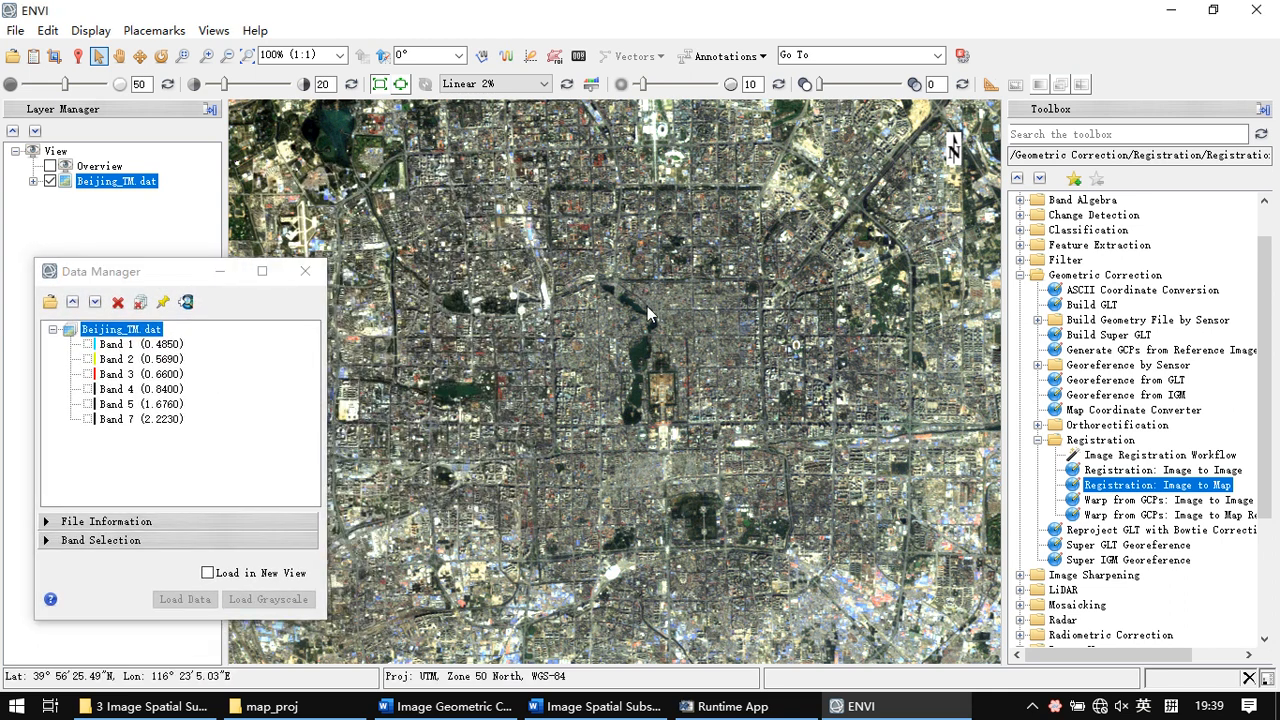
scroll(640, 292, down, 3)
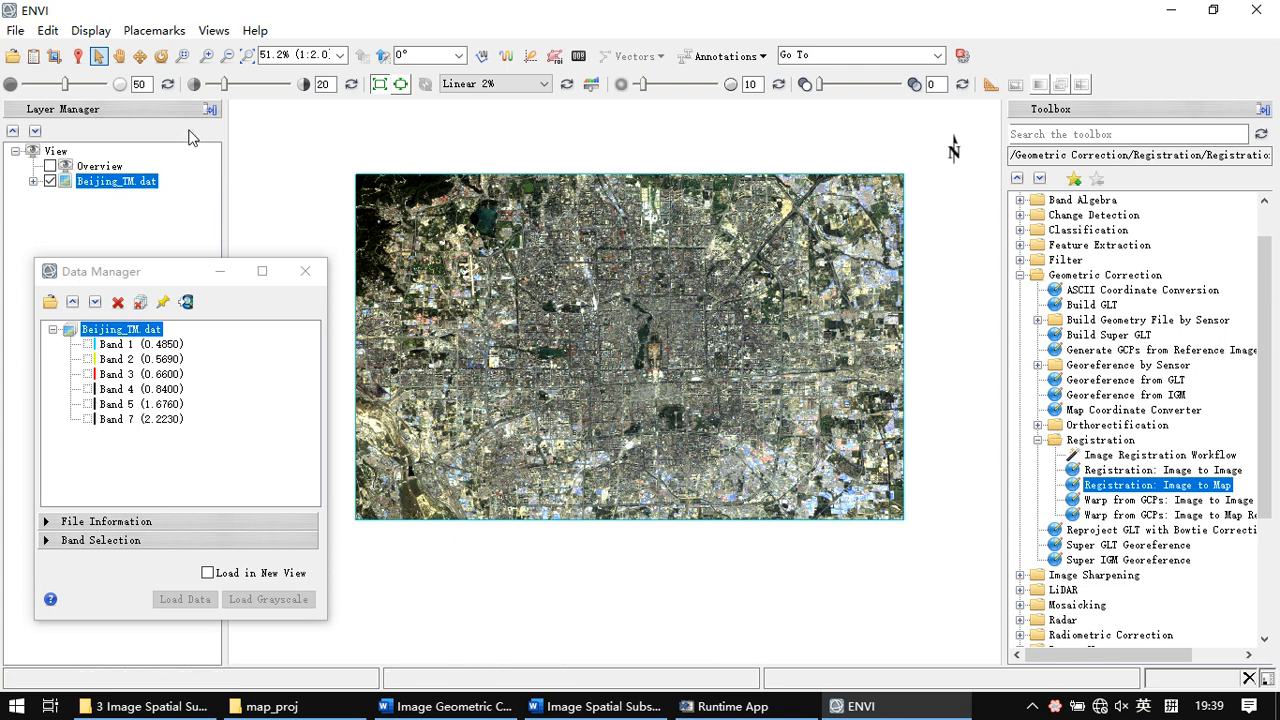
Start a Save As (ENVI, NITF, TIFF, DTED) export with Beijing_TM.dat as the input file and open its spatial subset settings
click(16, 31)
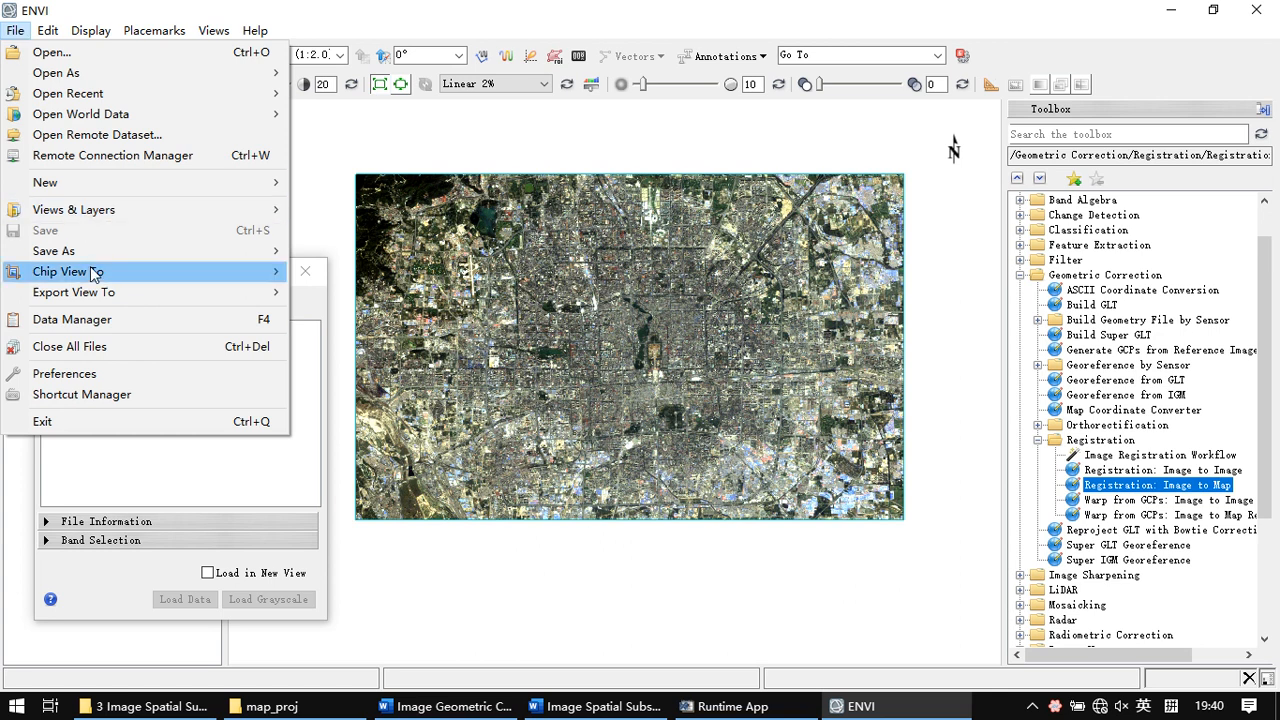
mouse_move(97, 256)
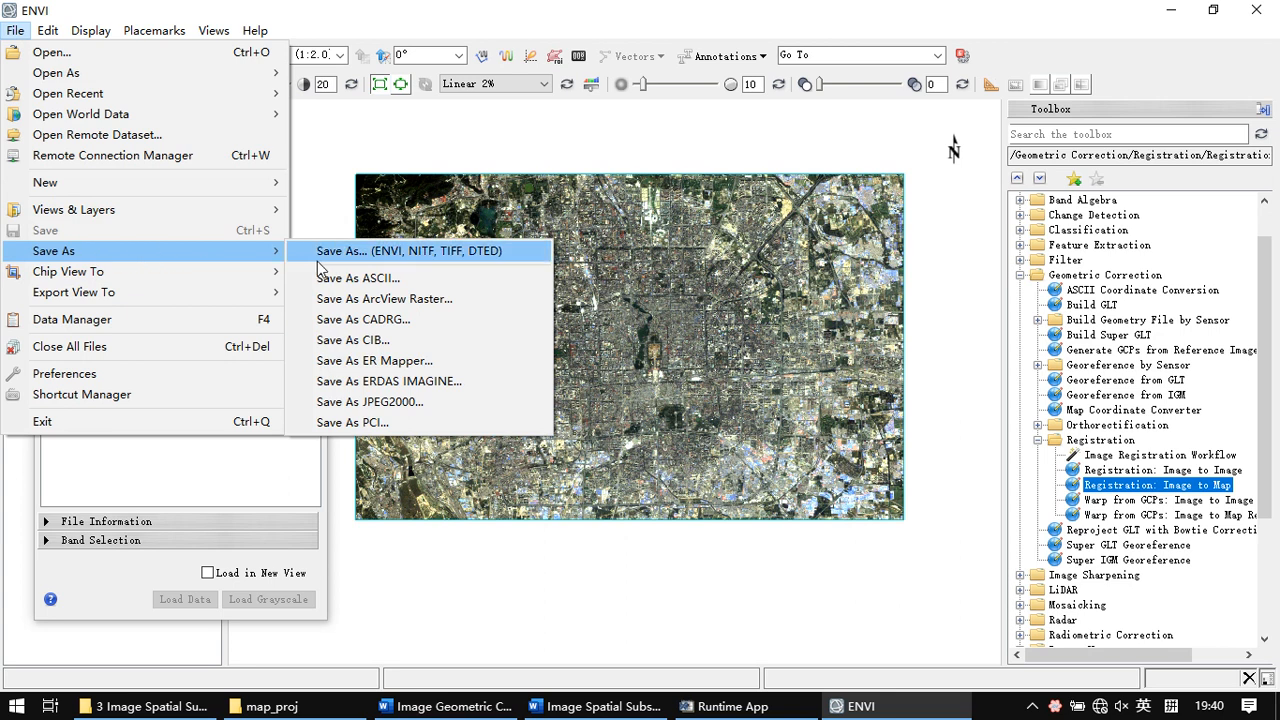
click(375, 262)
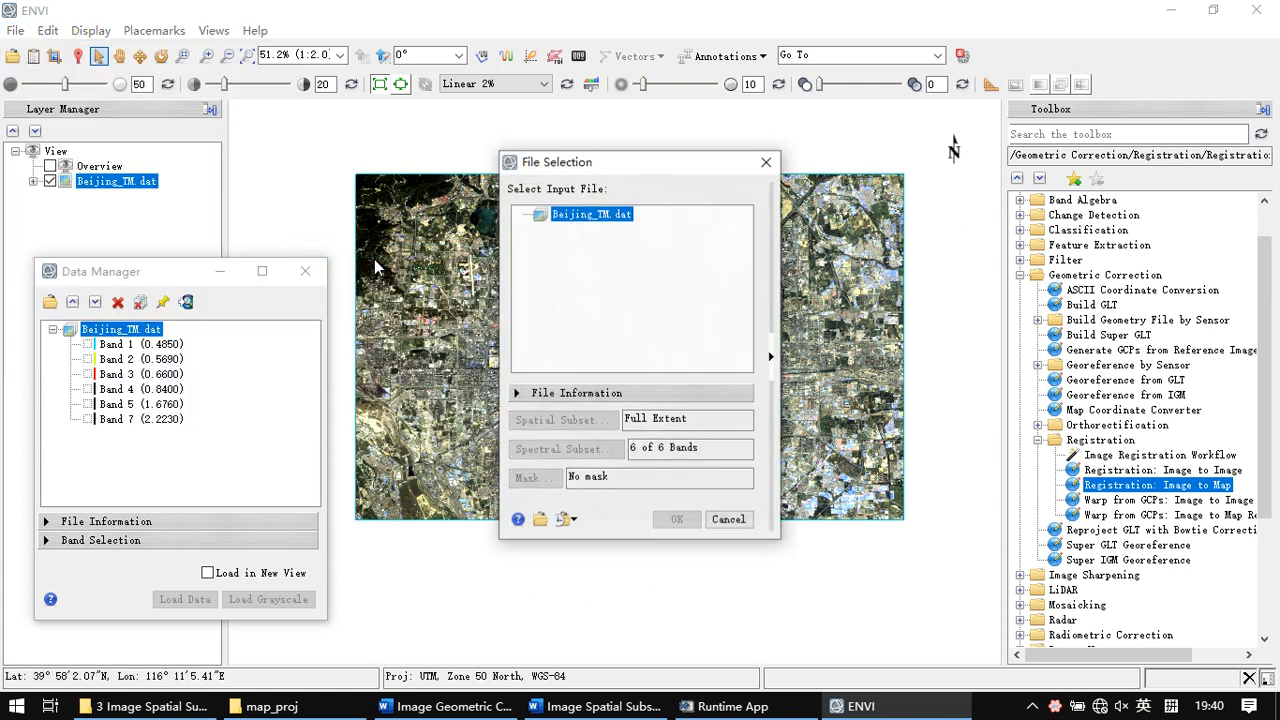
drag(568, 172, 620, 168)
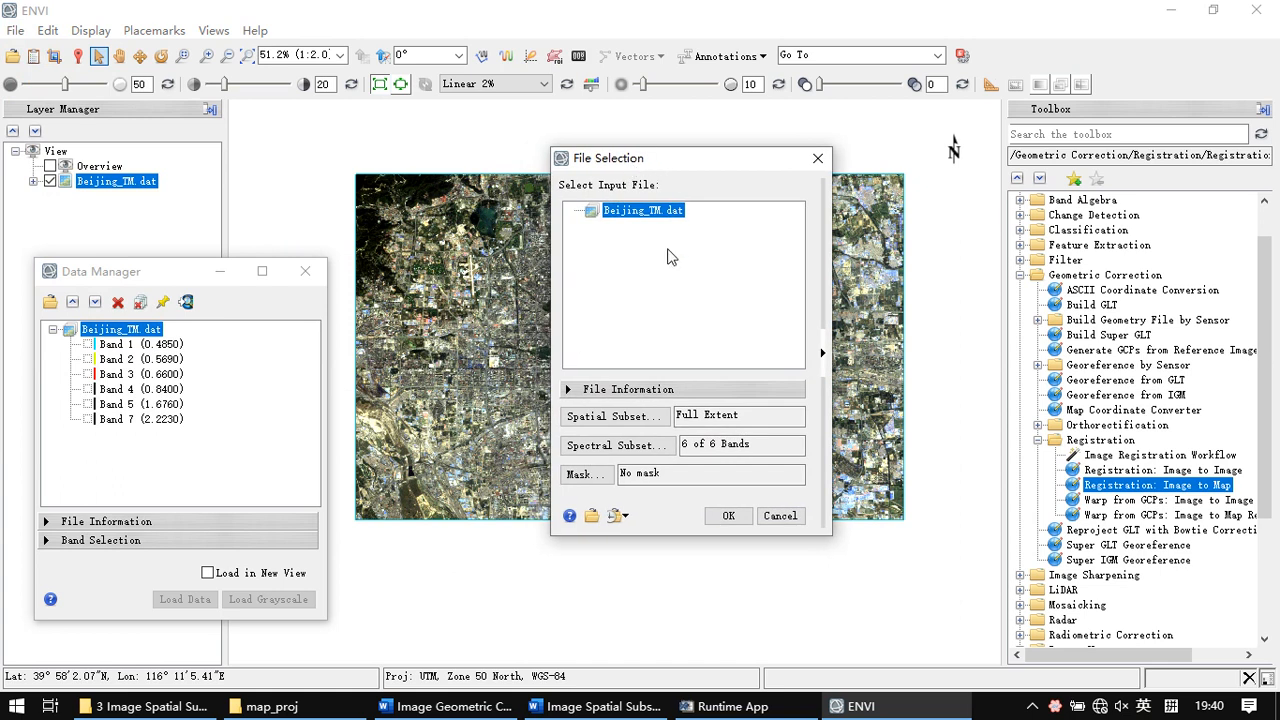
click(638, 428)
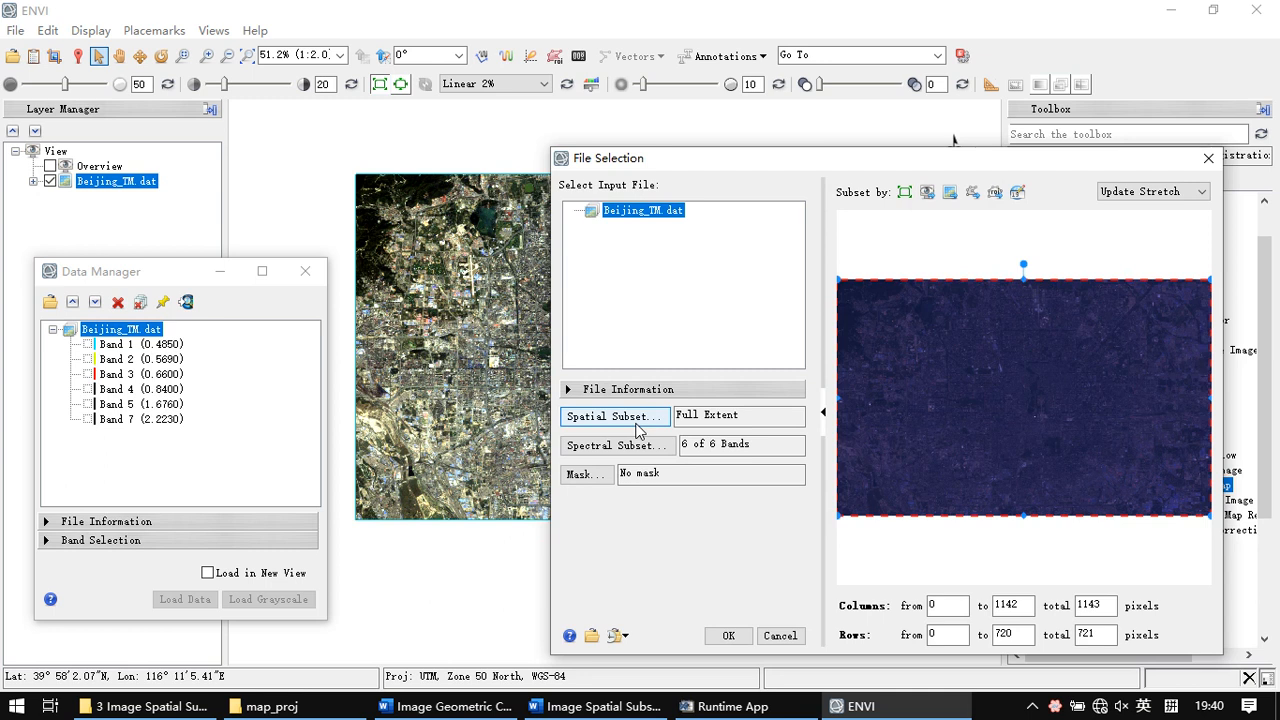
drag(887, 171, 794, 145)
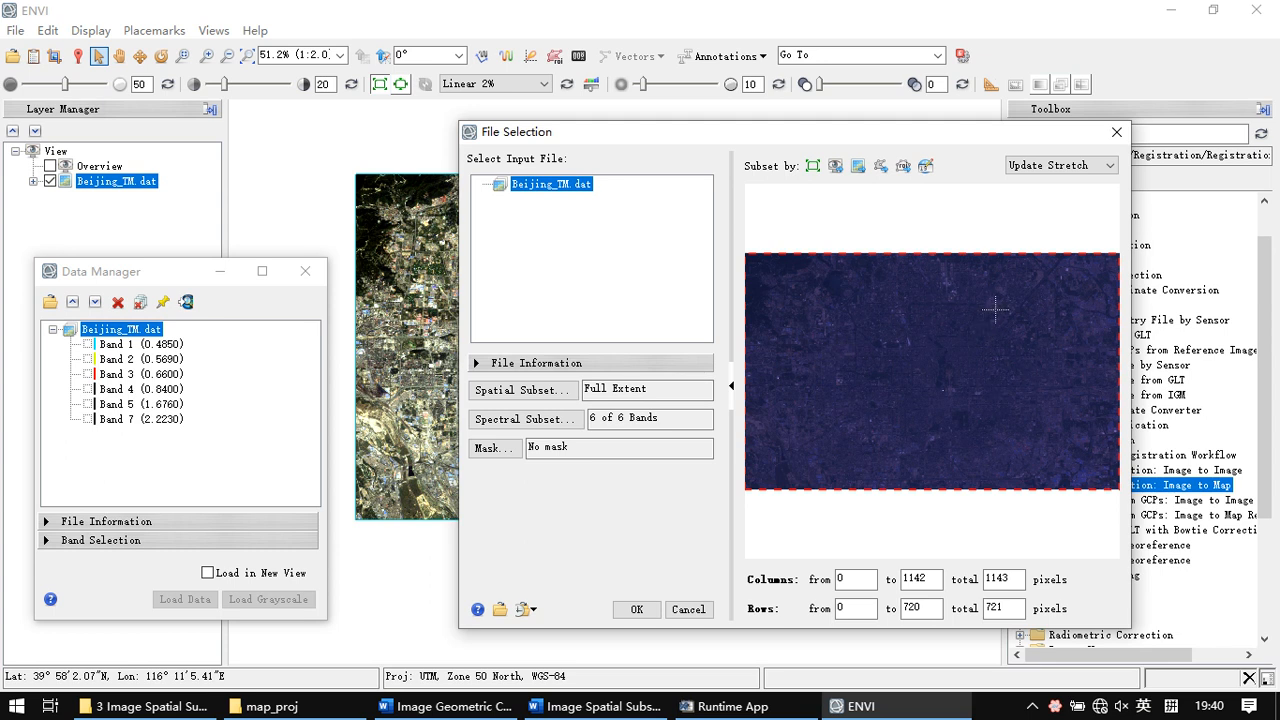
Apply a Linear 2% stretch to the spatial subset preview of Beijing_TM.dat
click(1082, 170)
click(1062, 215)
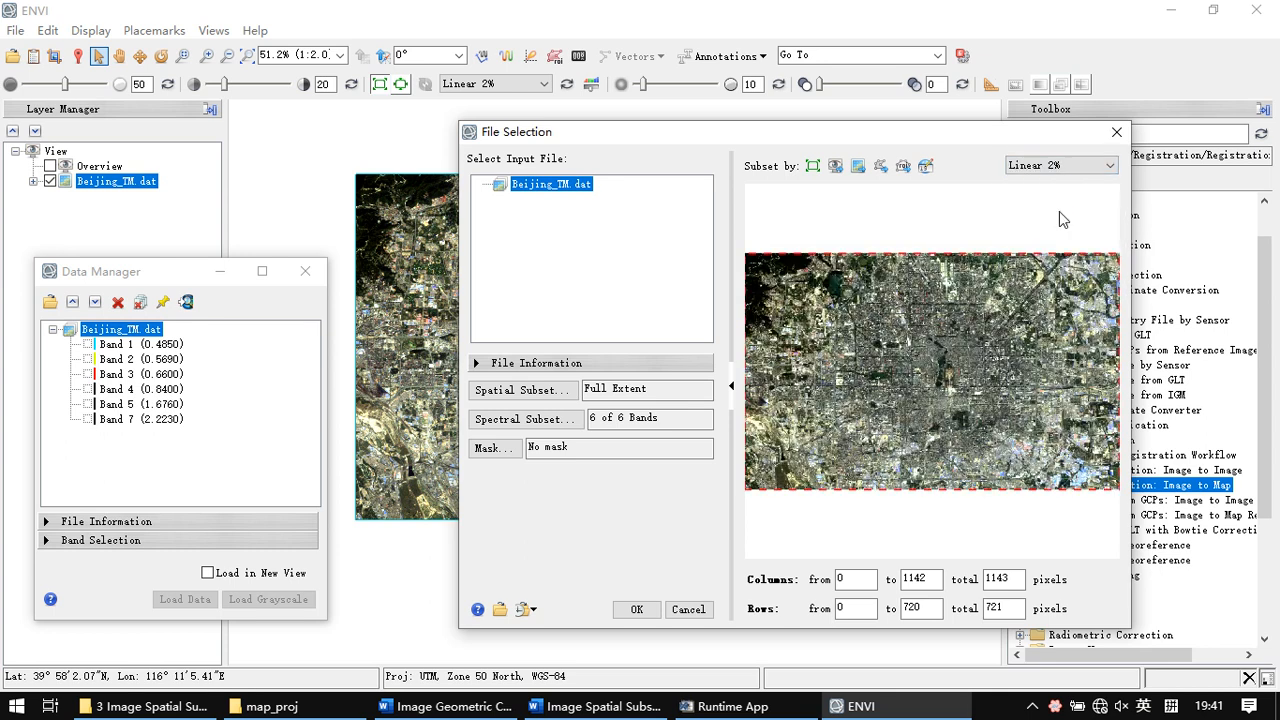
drag(958, 136, 904, 143)
mouse_move(693, 264)
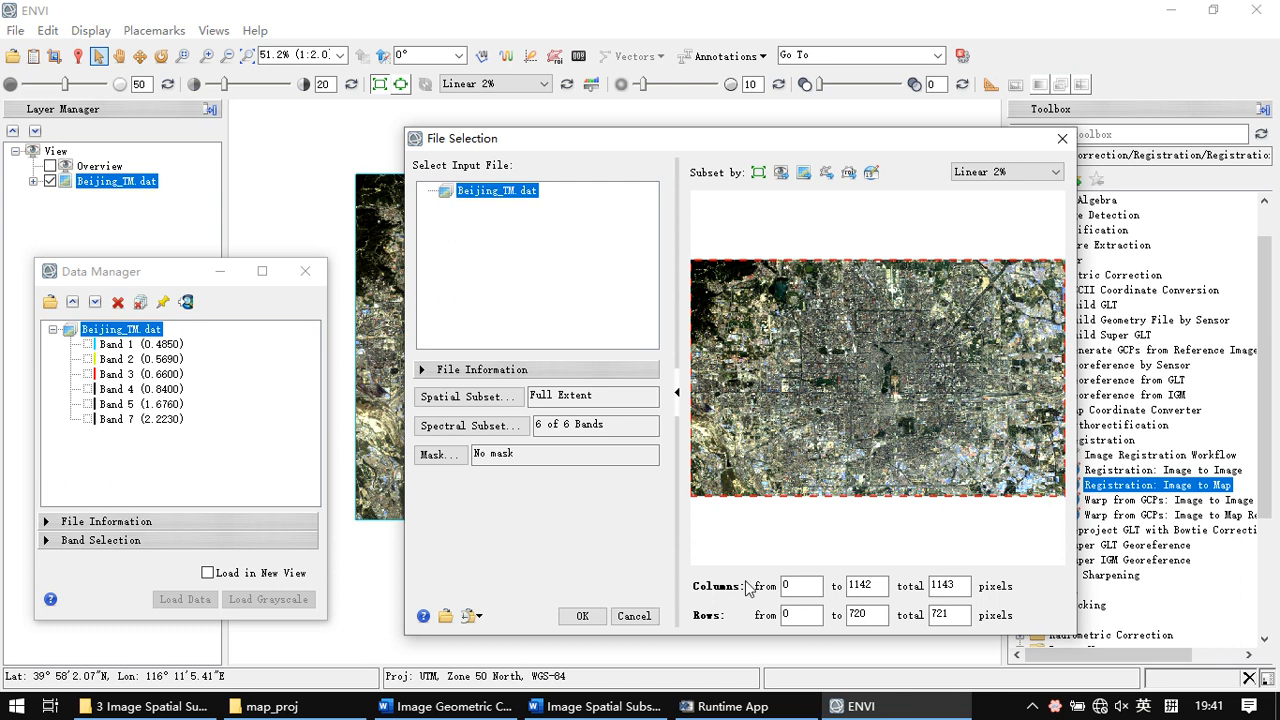
Set the spatial subset's column range from 500 to 800
click(880, 585)
click(793, 613)
click(818, 590)
double_click(788, 587)
text(500)
key(Tab)
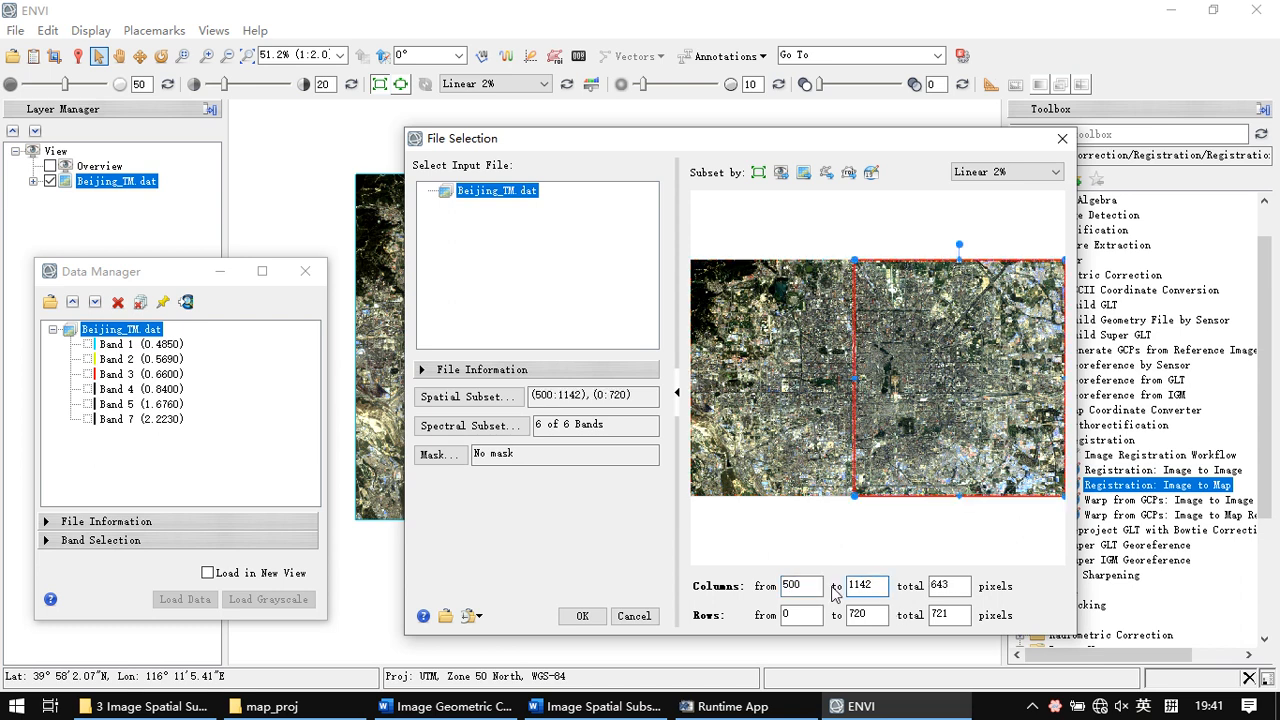
click(849, 586)
text(800)
text(800)
Set the spatial subset's row range from 100 to 600 and accept the file selection
click(796, 613)
drag(796, 613, 776, 618)
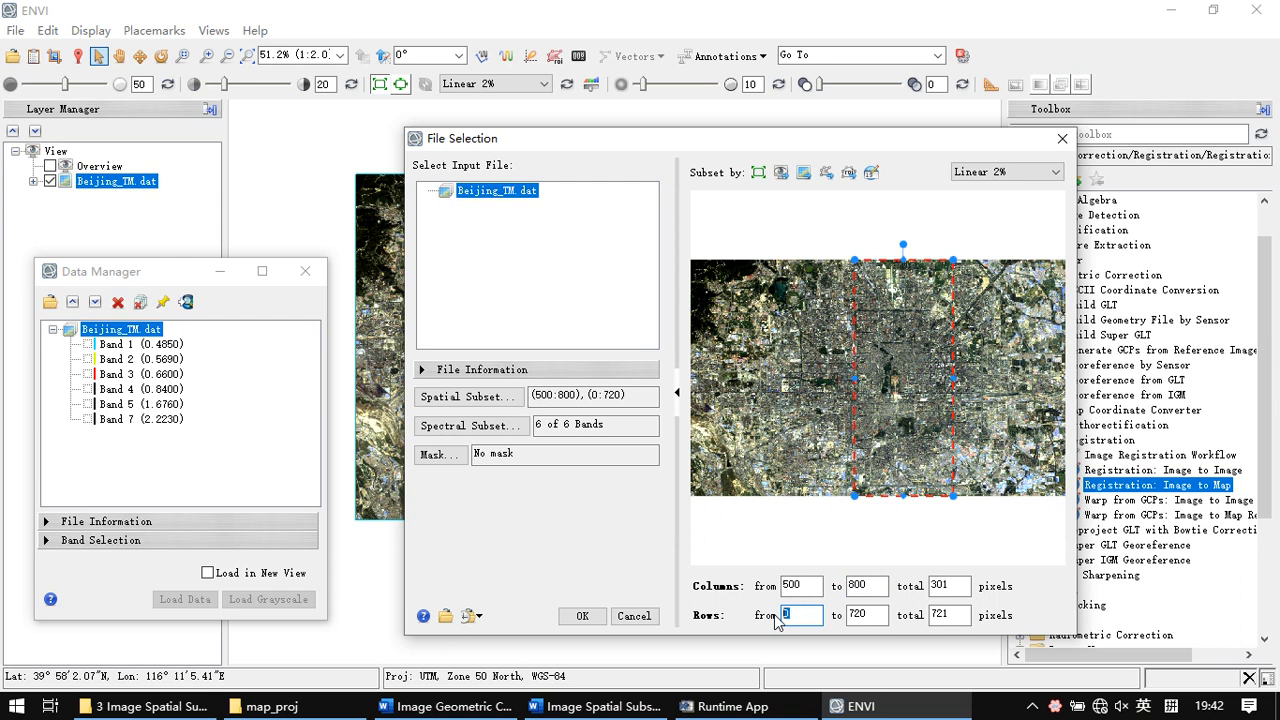
text(100)
double_click(869, 618)
text(600)
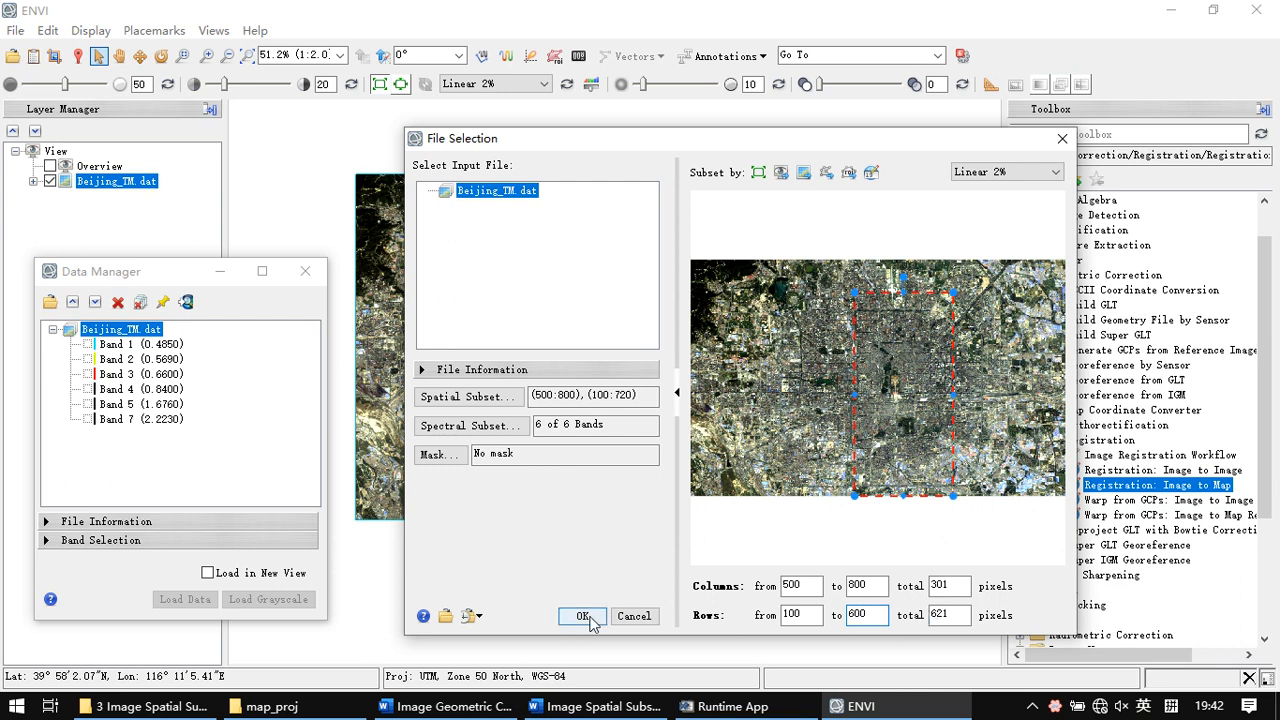
key(Tab)
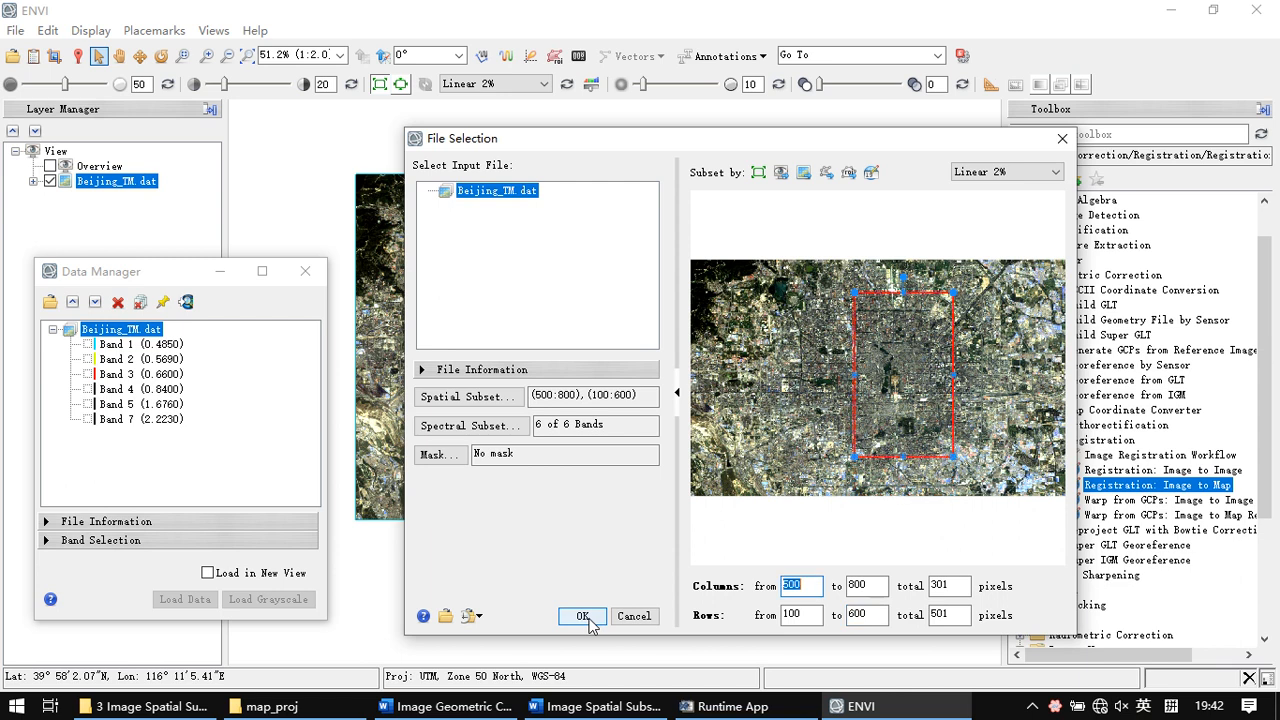
click(582, 616)
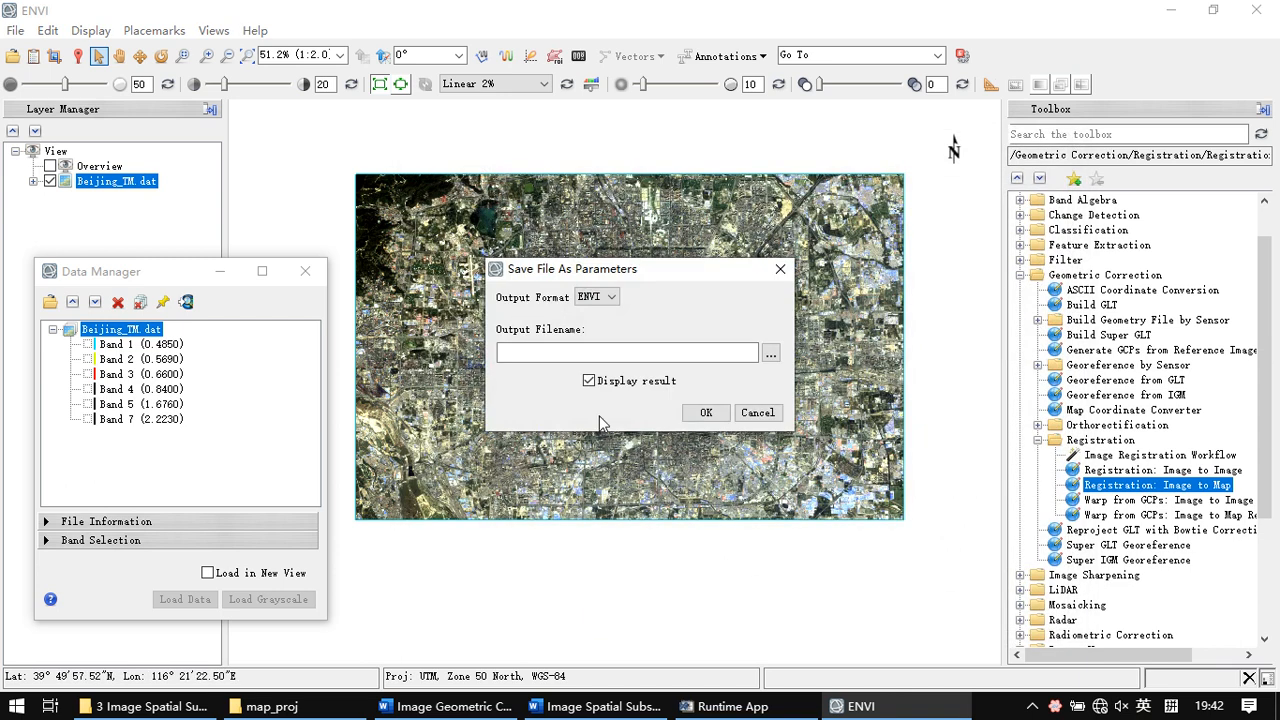
Browse for the output location and open the folder C:\RS\data\3 Image Spatial Subsetting\data\temp
click(770, 353)
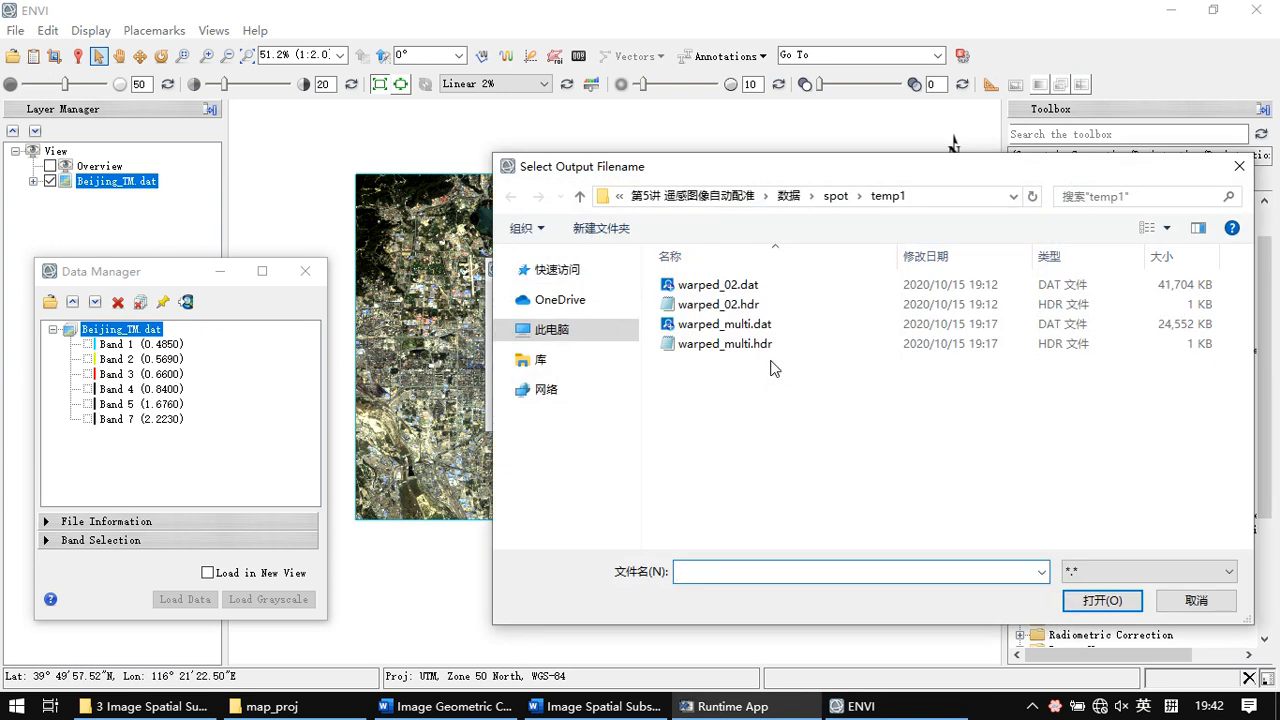
click(706, 197)
click(714, 205)
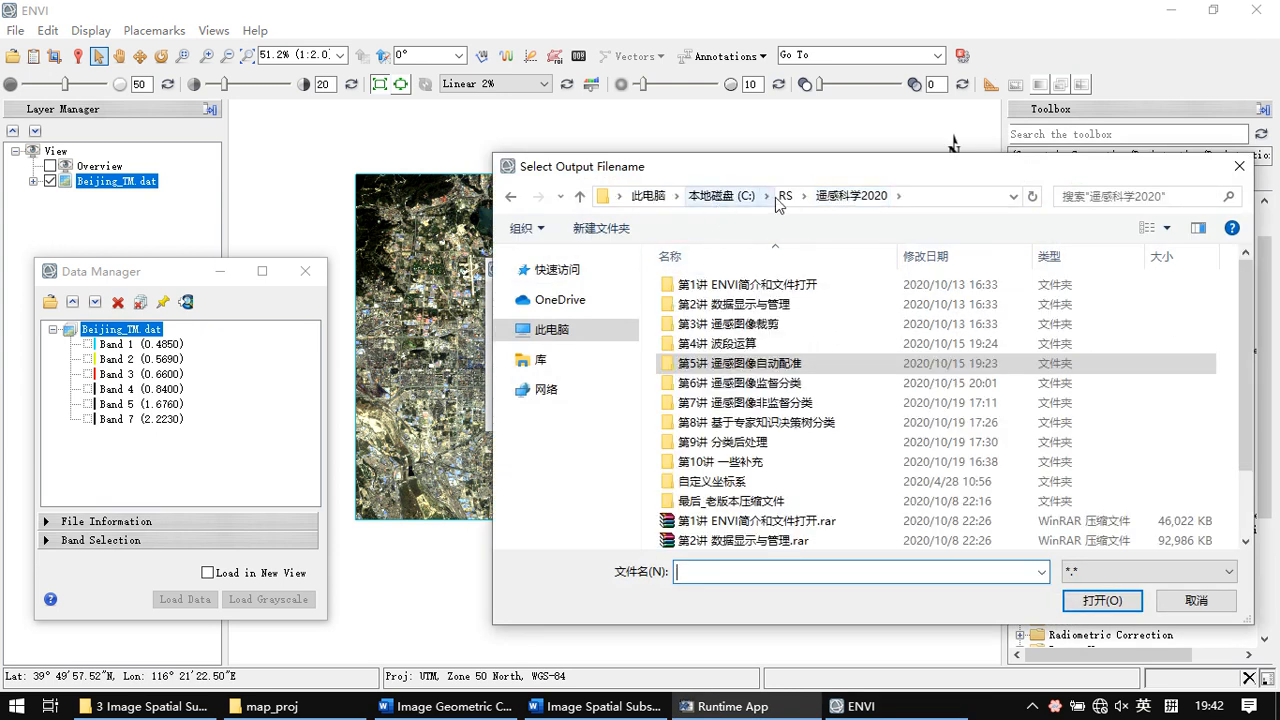
click(758, 205)
click(750, 200)
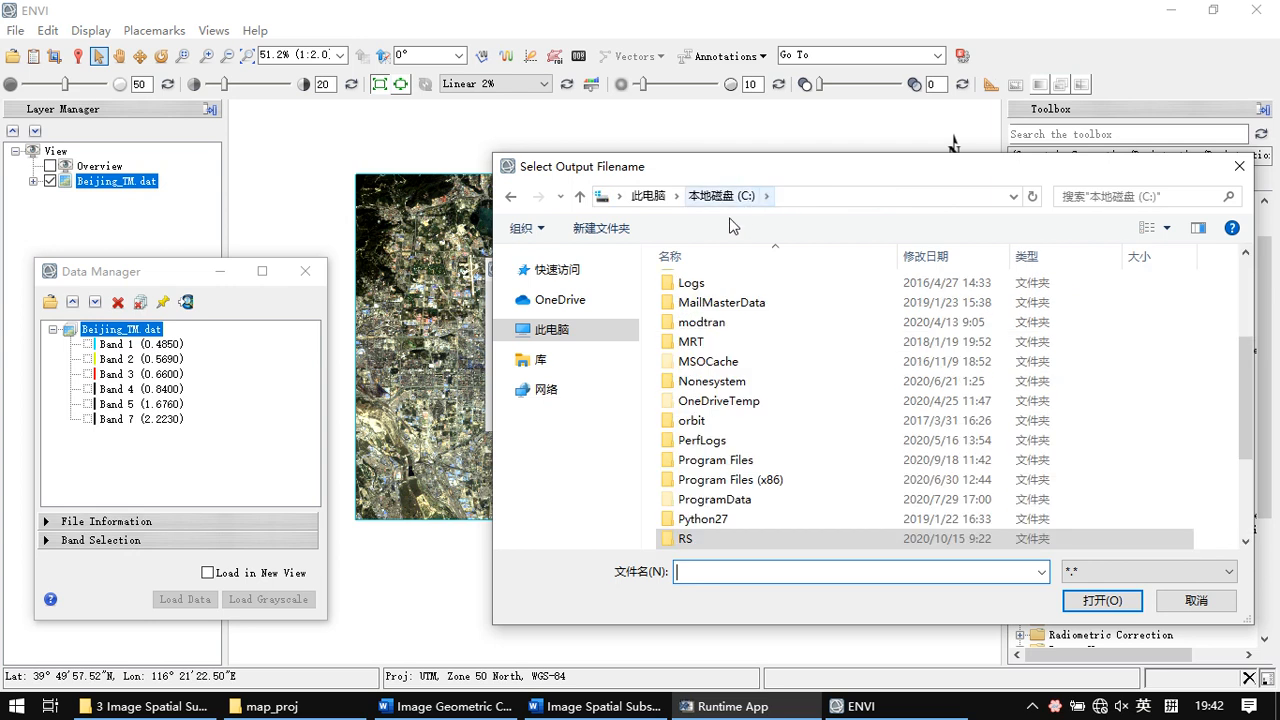
double_click(713, 541)
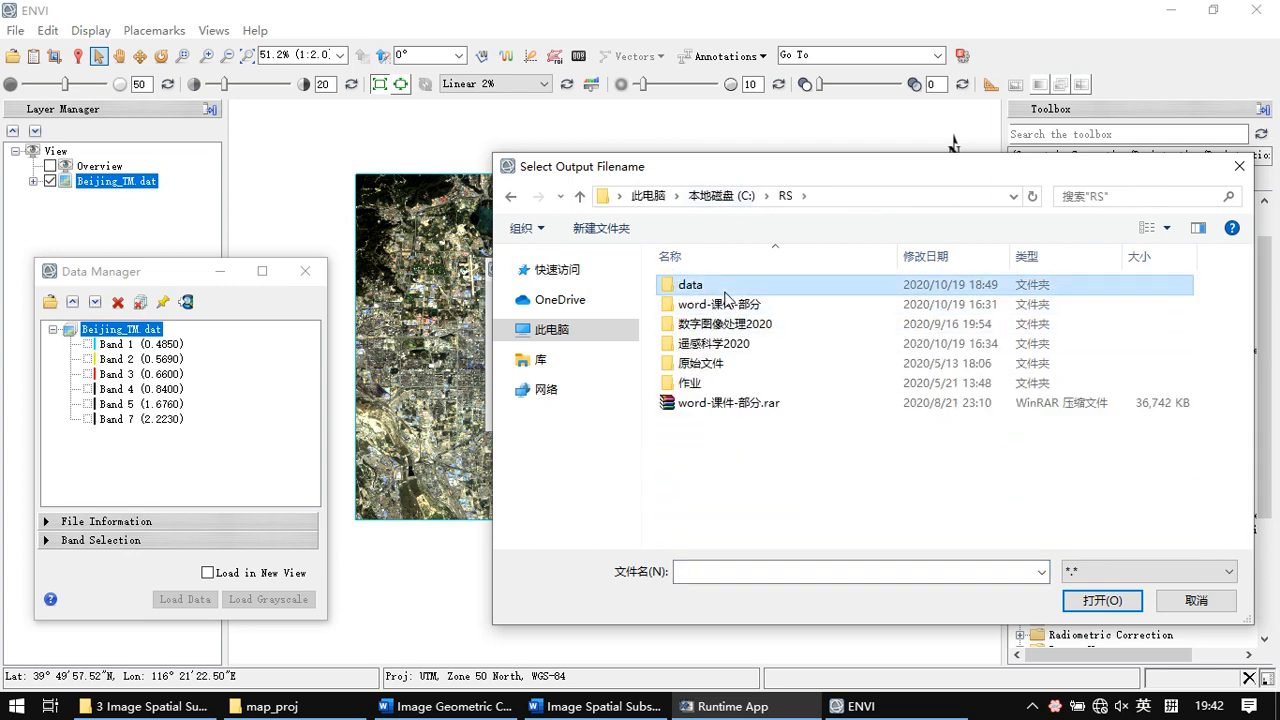
double_click(690, 285)
double_click(743, 333)
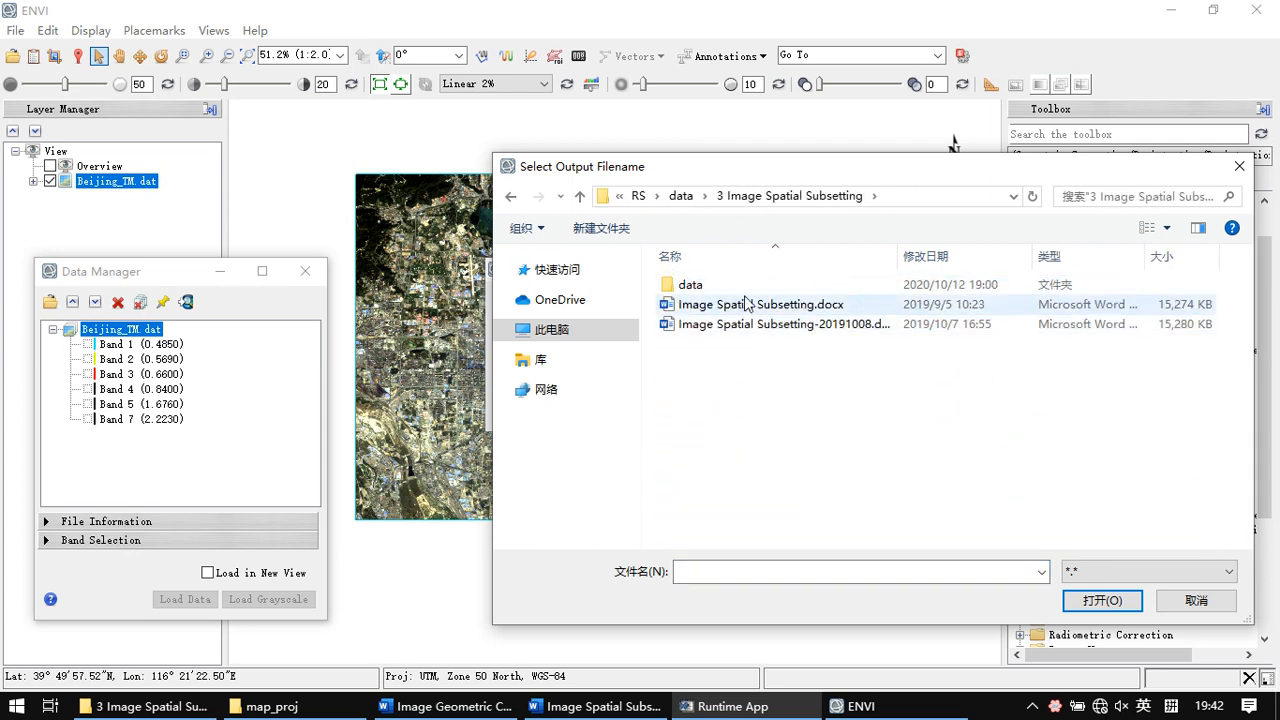
double_click(742, 290)
double_click(745, 304)
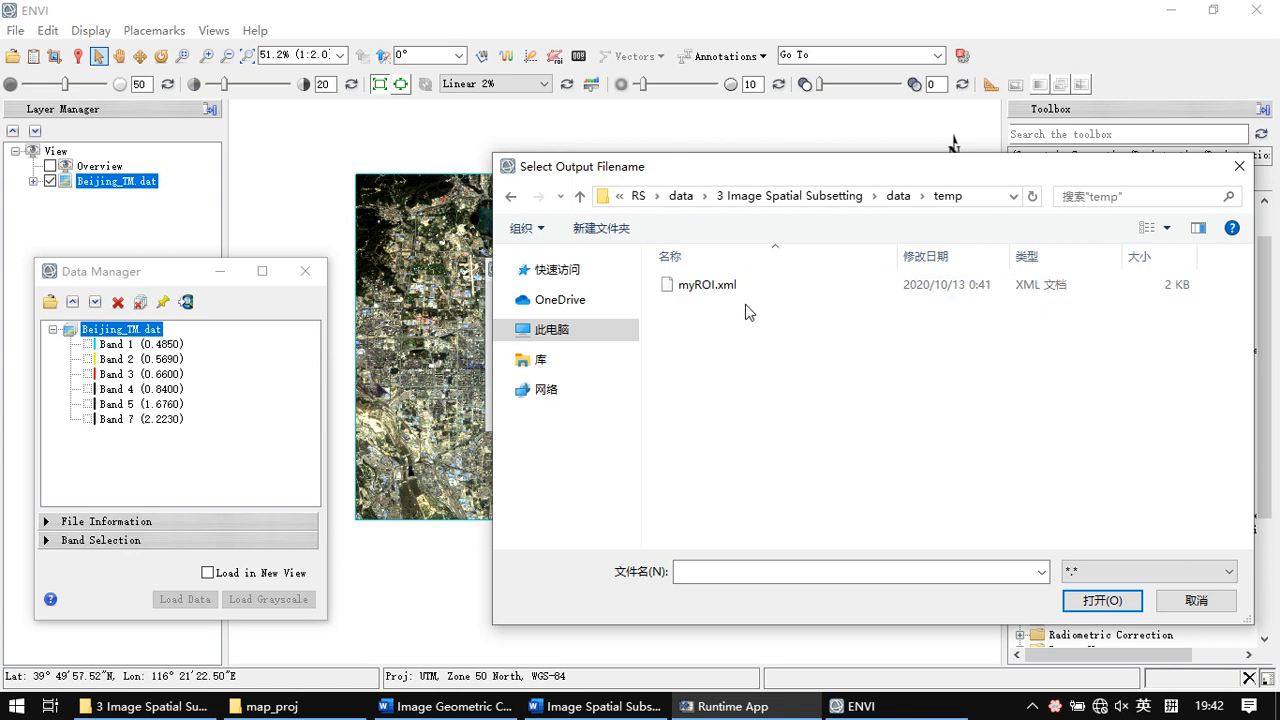
Name the output file subseted_tm.dat and run the export in ENVI format with the result displayed
click(716, 567)
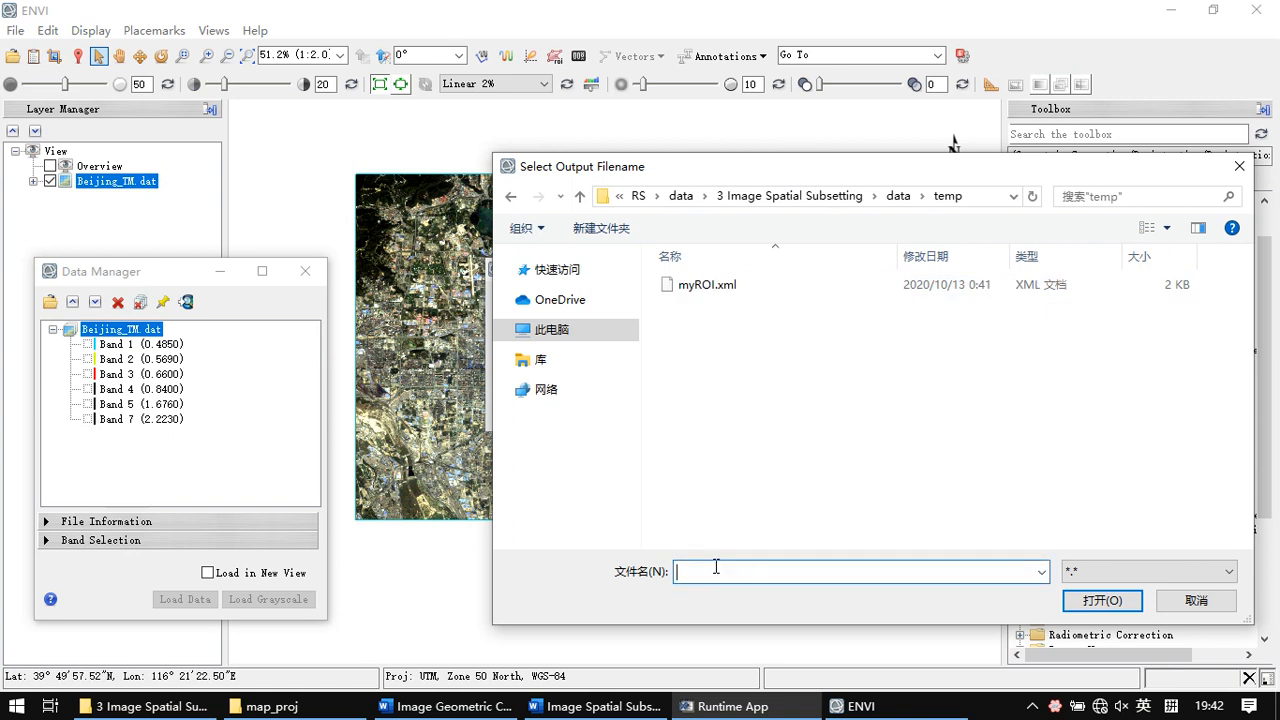
text(sub)
text(seted_tm.dat)
key(Return)
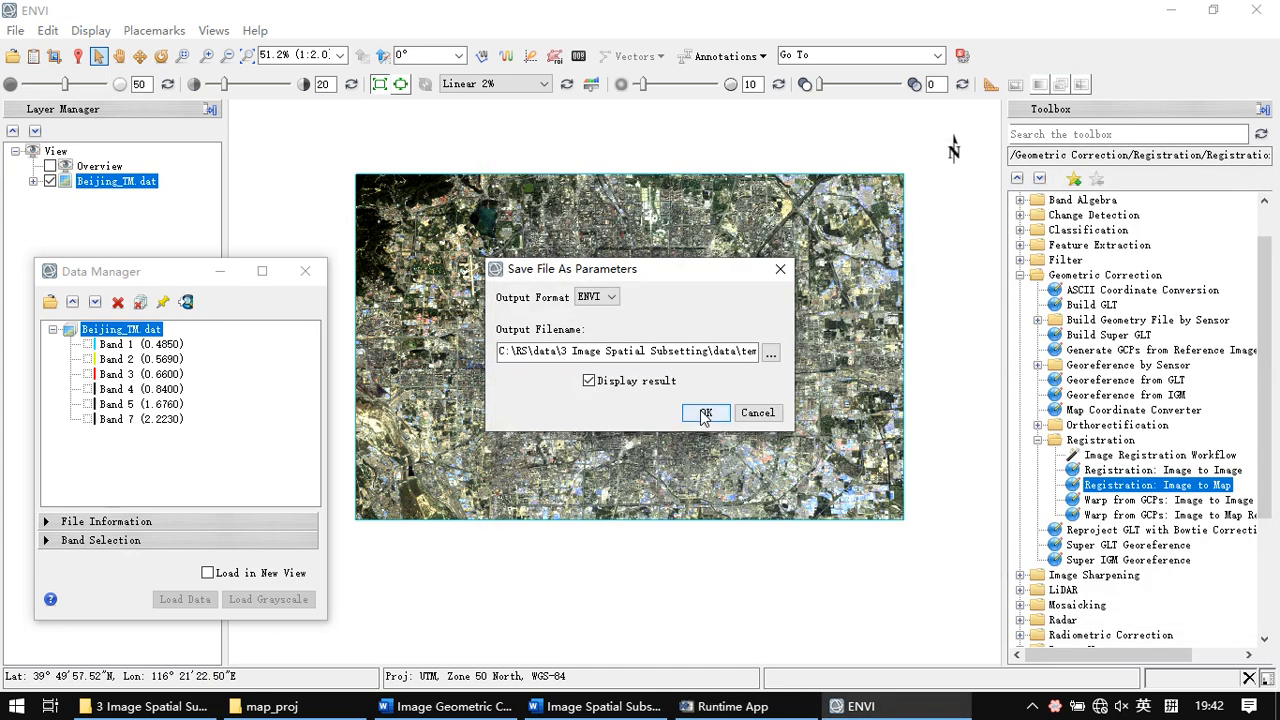
click(703, 413)
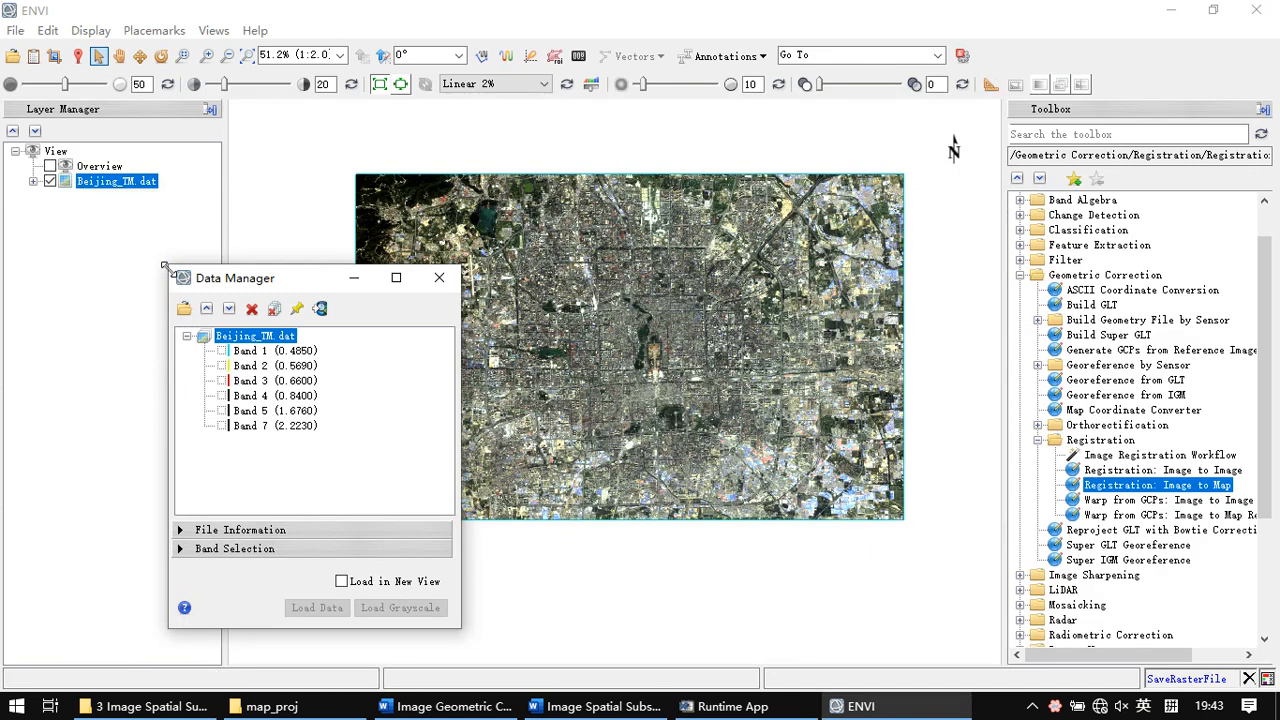
Hide the Beijing_TM.dat layer and apply a Linear 2% stretch to the subseted_tm.dat layer
drag(253, 288, 232, 241)
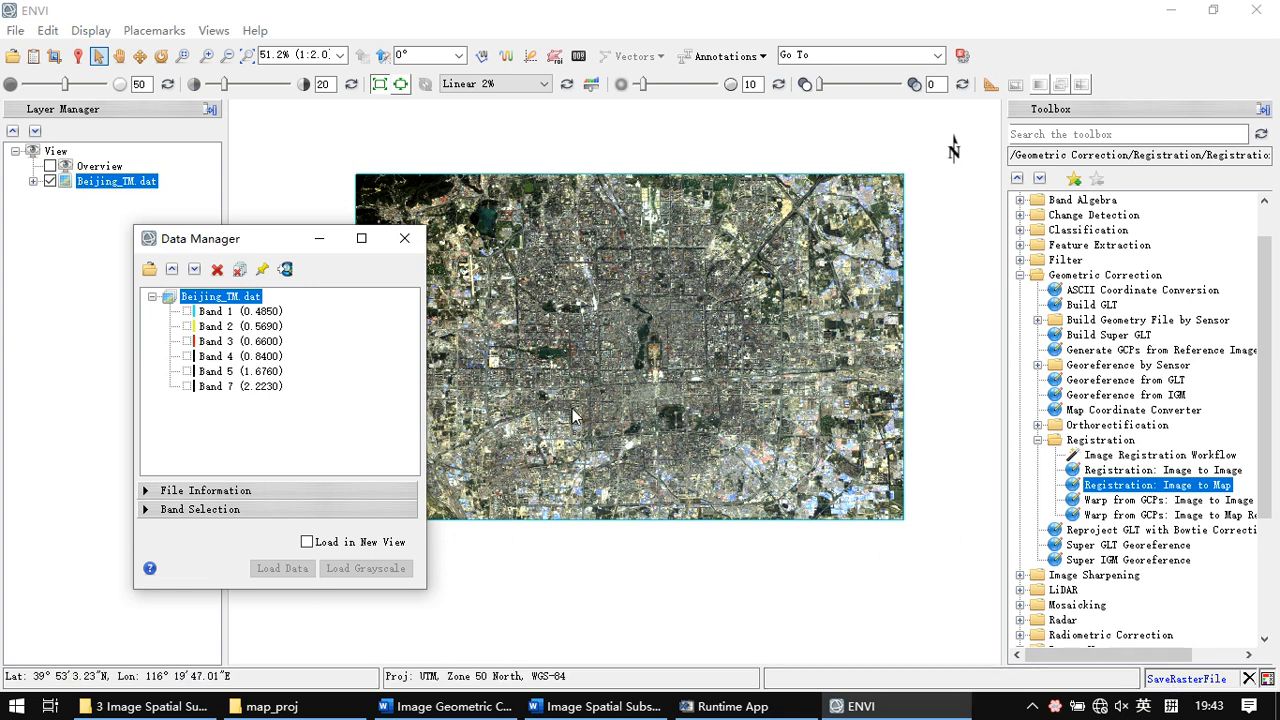
mouse_move(262, 243)
mouse_down()
mouse_move(318, 239)
mouse_move(263, 237)
mouse_up()
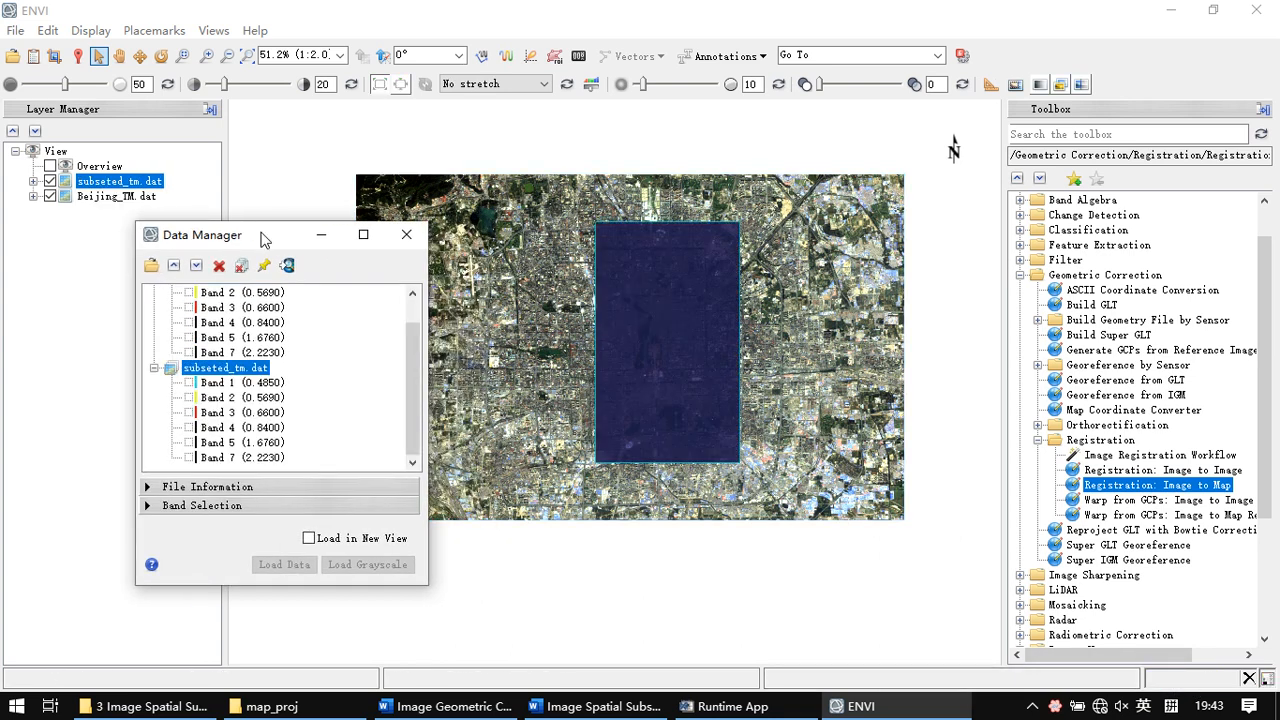
drag(262, 238, 246, 241)
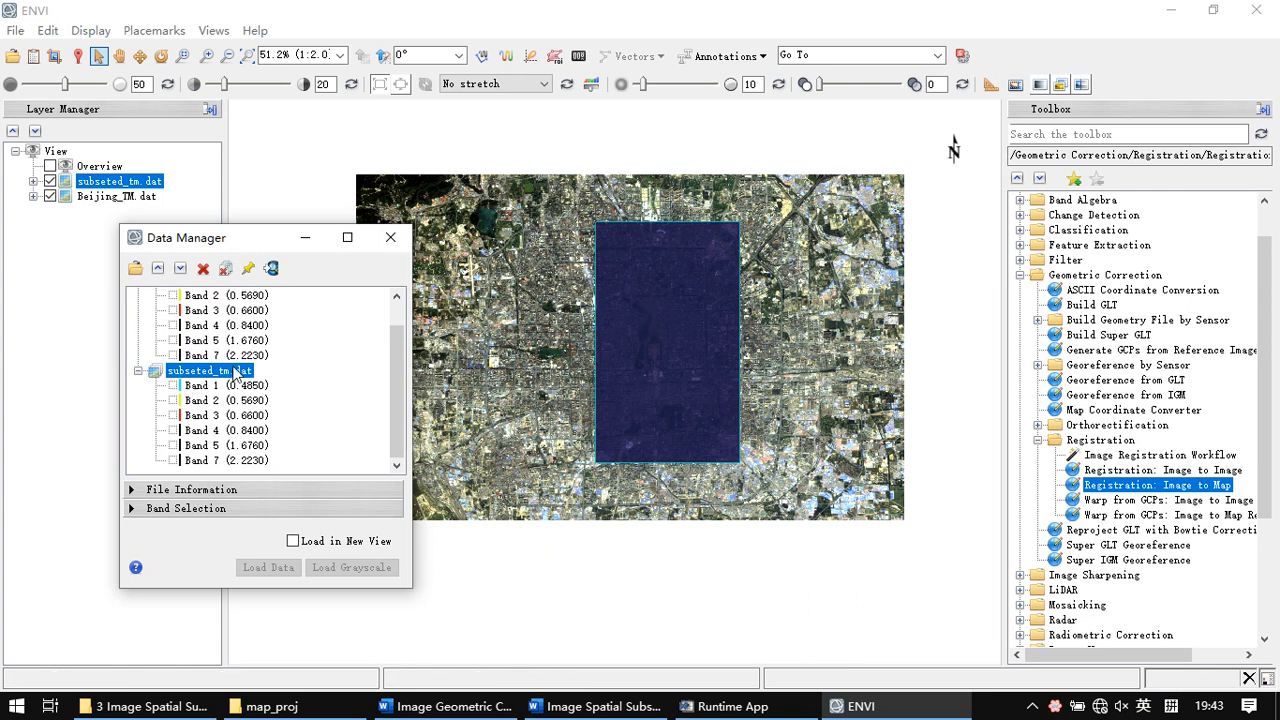
click(50, 196)
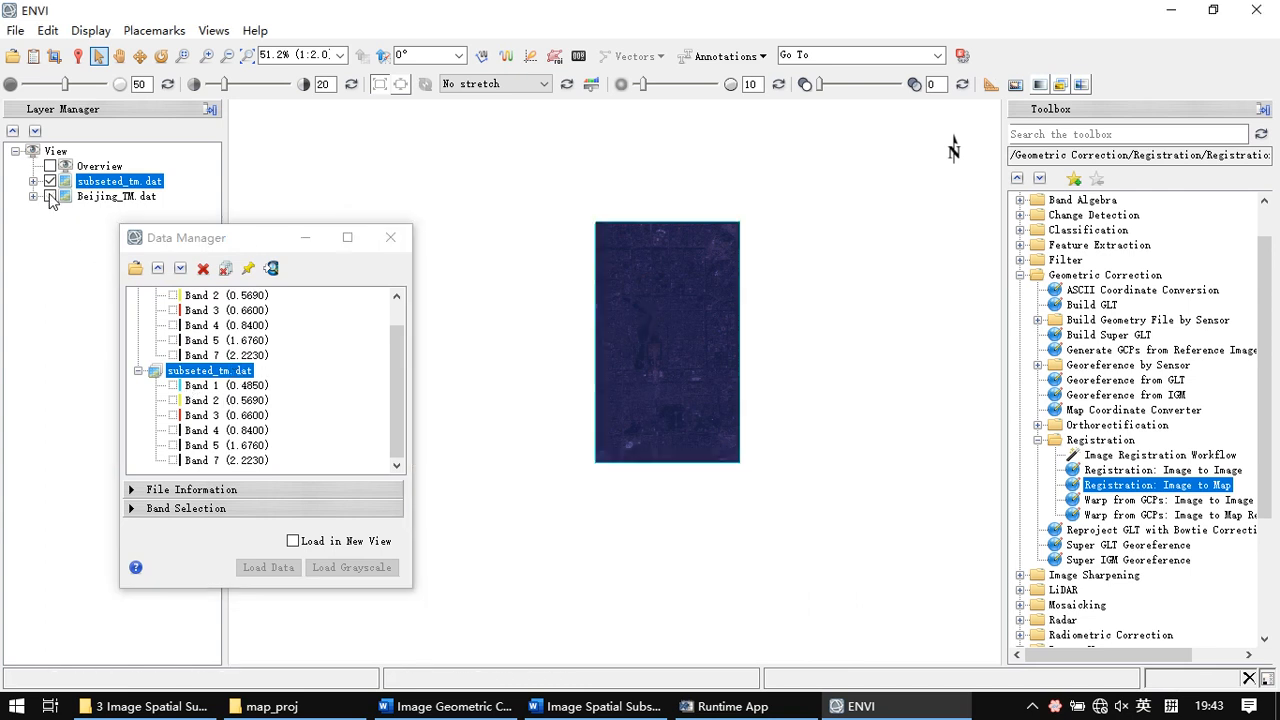
click(490, 84)
click(488, 134)
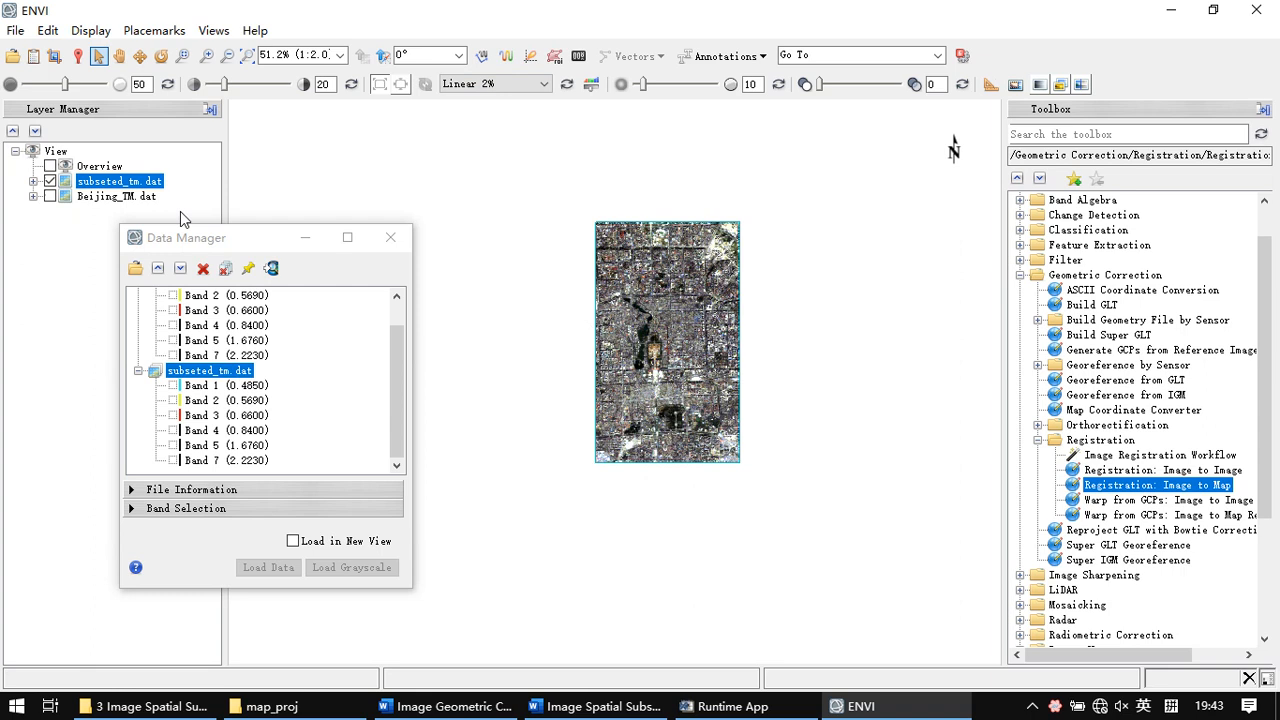
Close the Data Manager and hide the subseted_tm.dat layer
click(390, 237)
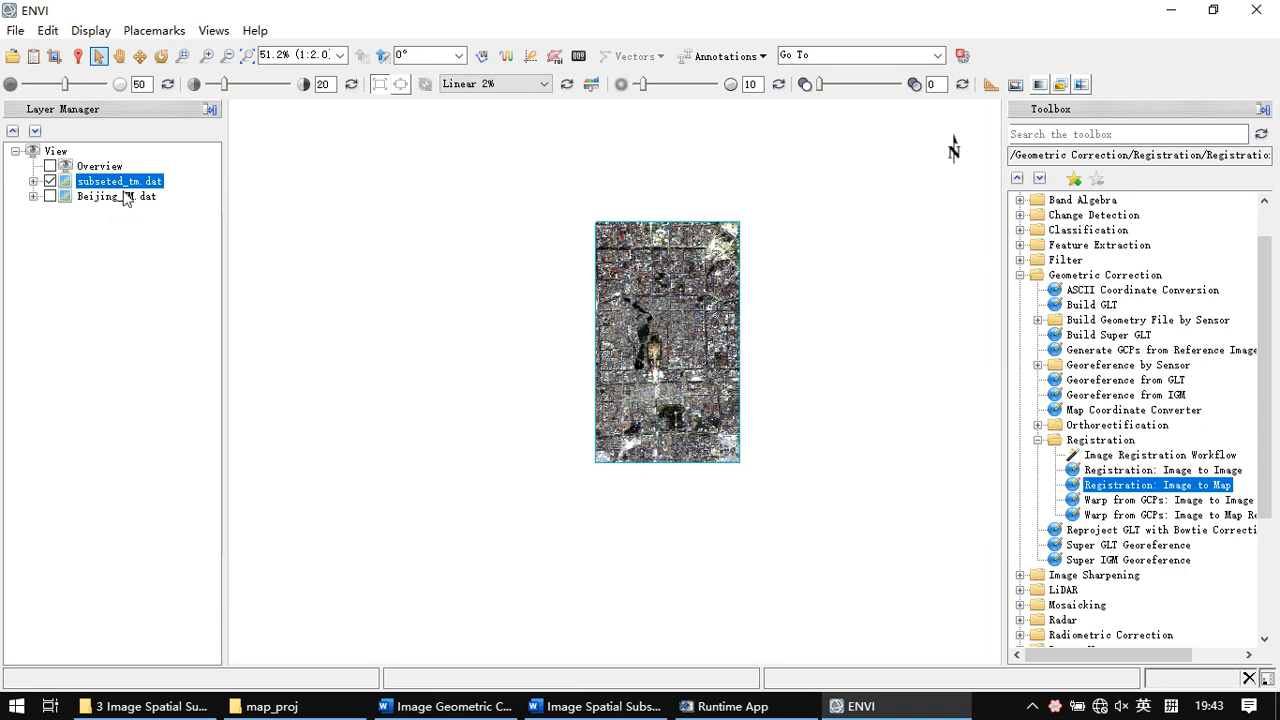
click(50, 181)
Start a new Save As export with Beijing_TM.dat as input and open its spatial subset settings
click(16, 31)
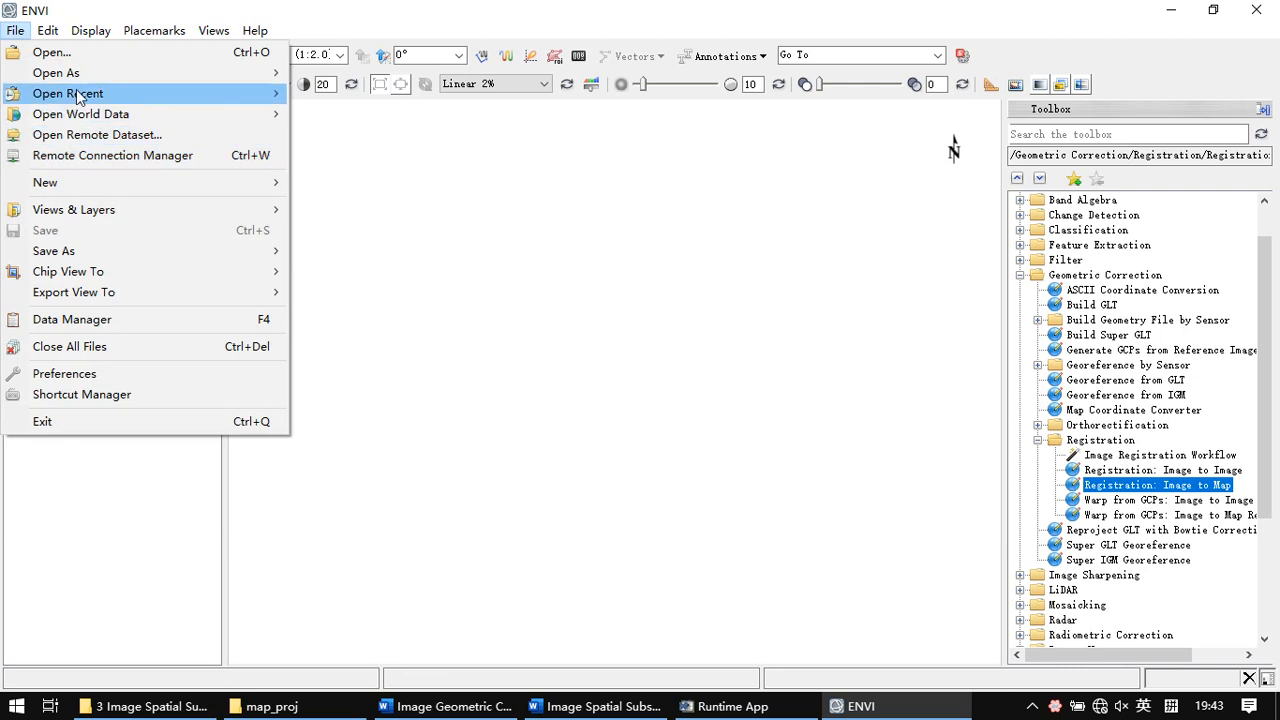
mouse_move(80, 84)
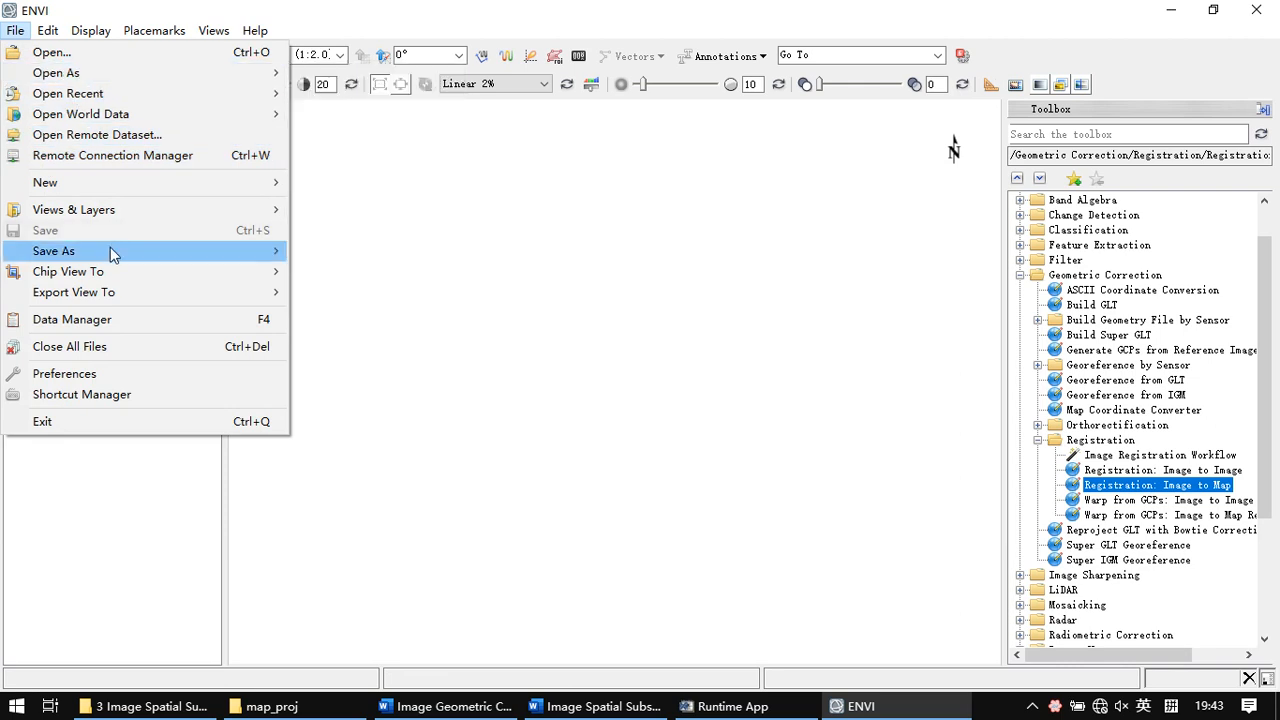
mouse_move(157, 257)
click(338, 263)
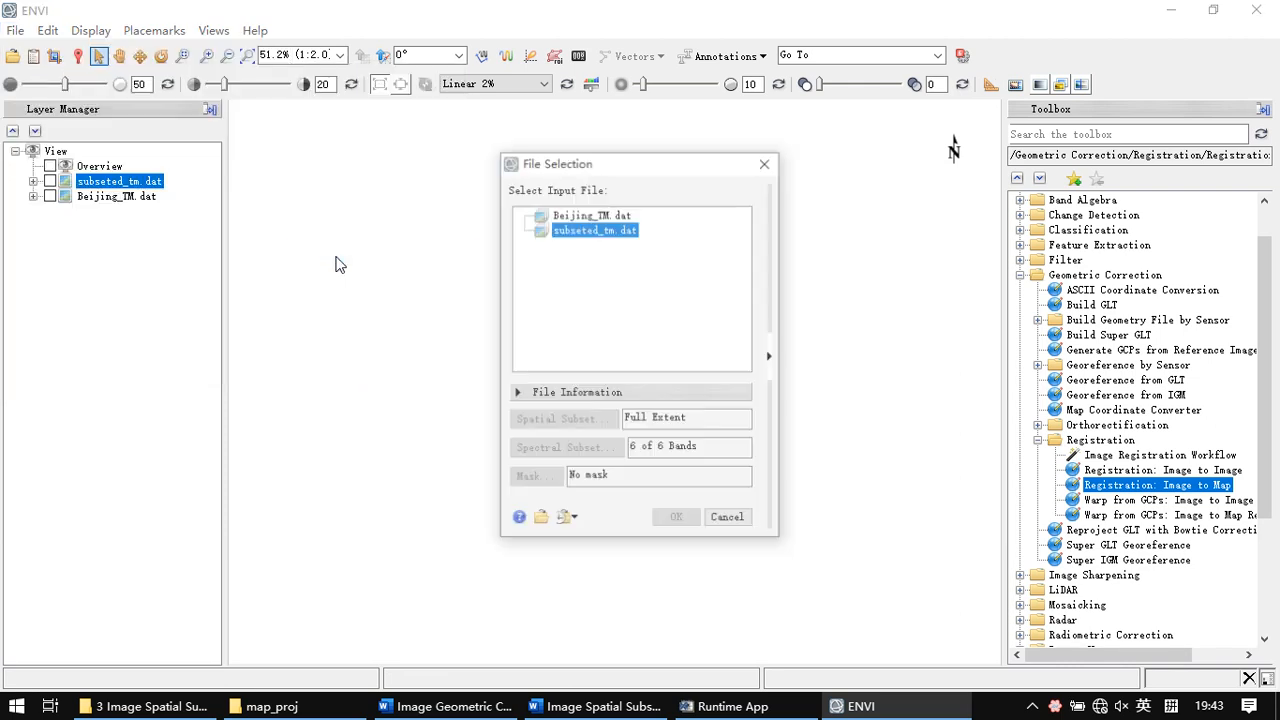
click(595, 217)
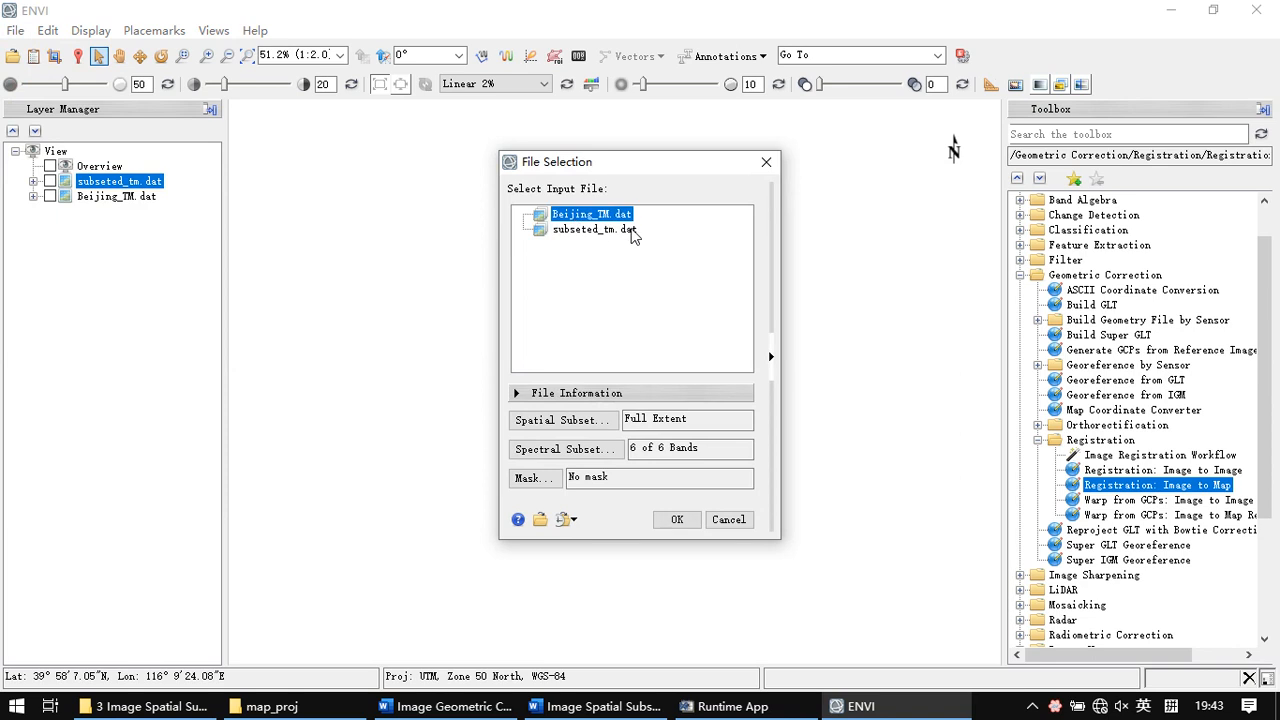
click(596, 421)
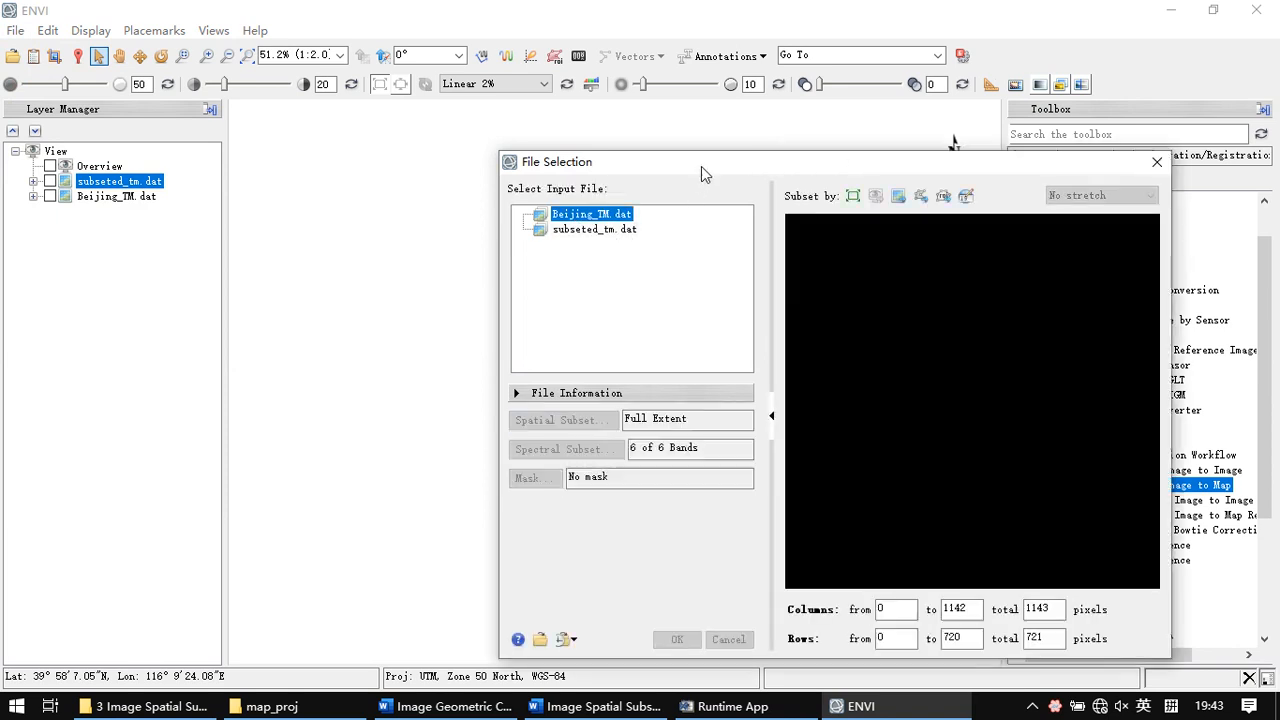
drag(707, 162, 512, 122)
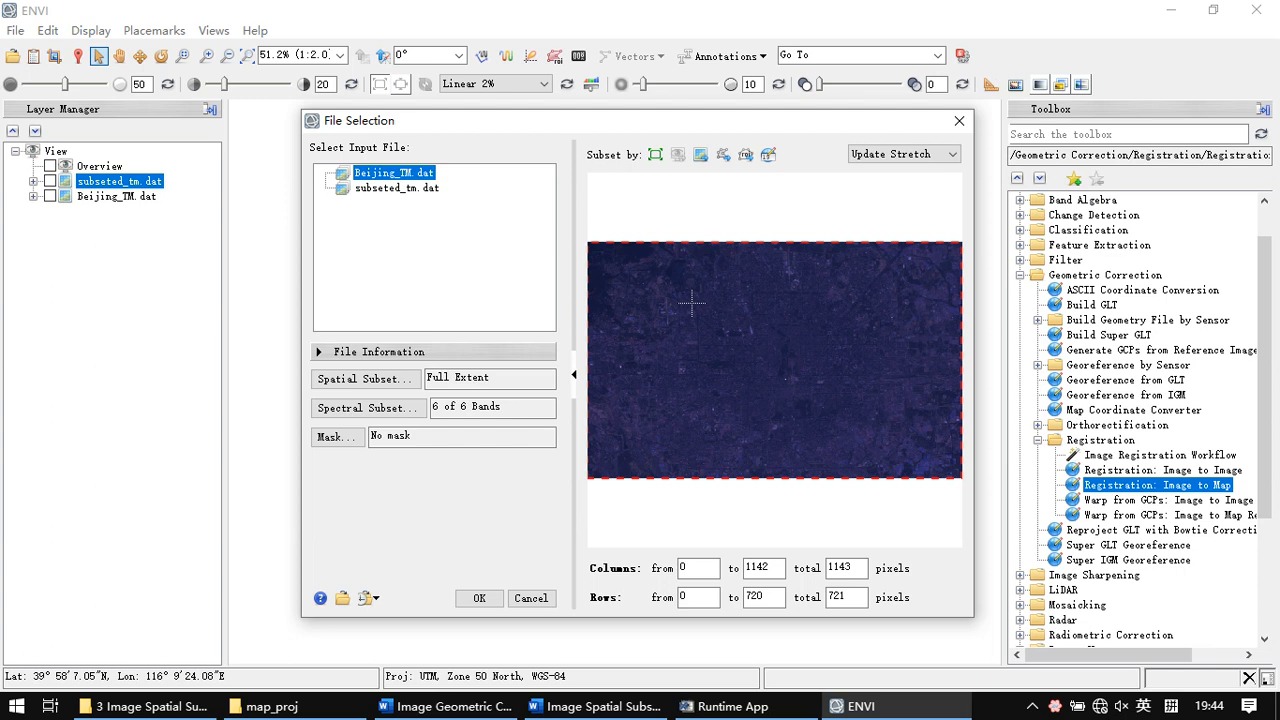
Try drawing a subset box over about columns 358–894 and rows 148–505 on a Linear 2% preview, and abandon the export
drag(688, 298, 887, 421)
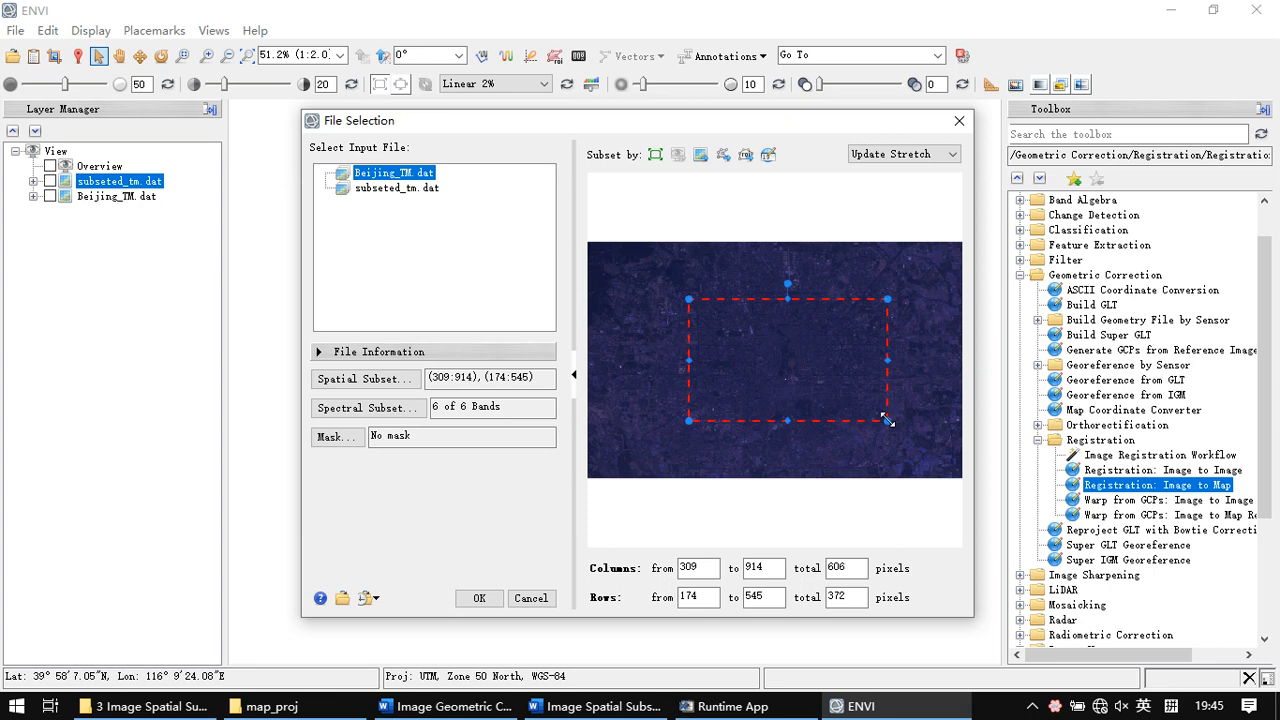
click(890, 155)
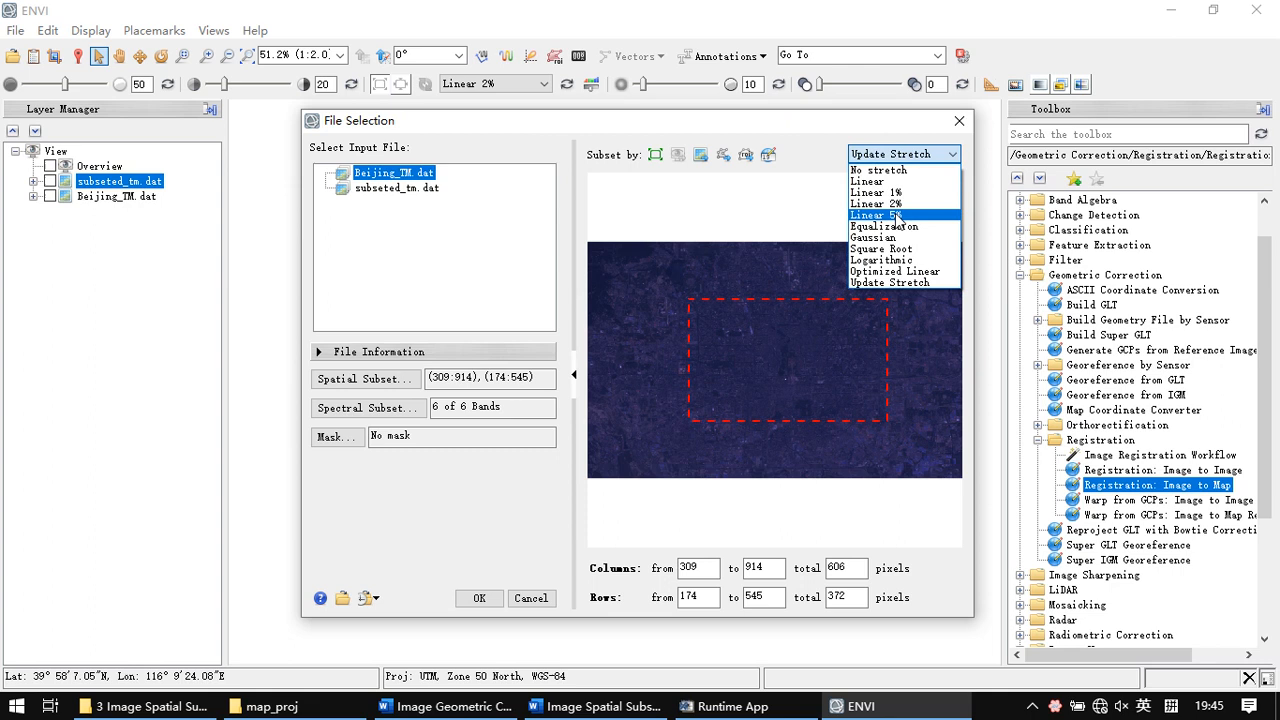
click(900, 204)
drag(705, 291, 881, 407)
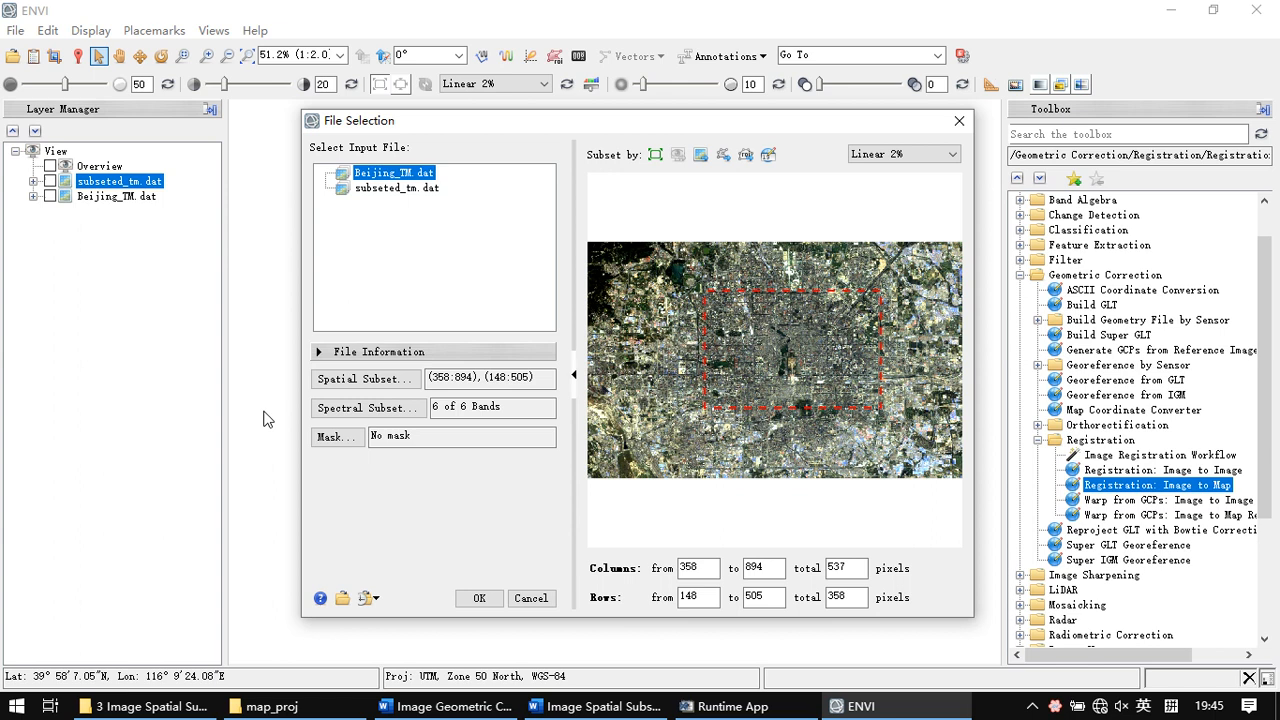
click(959, 121)
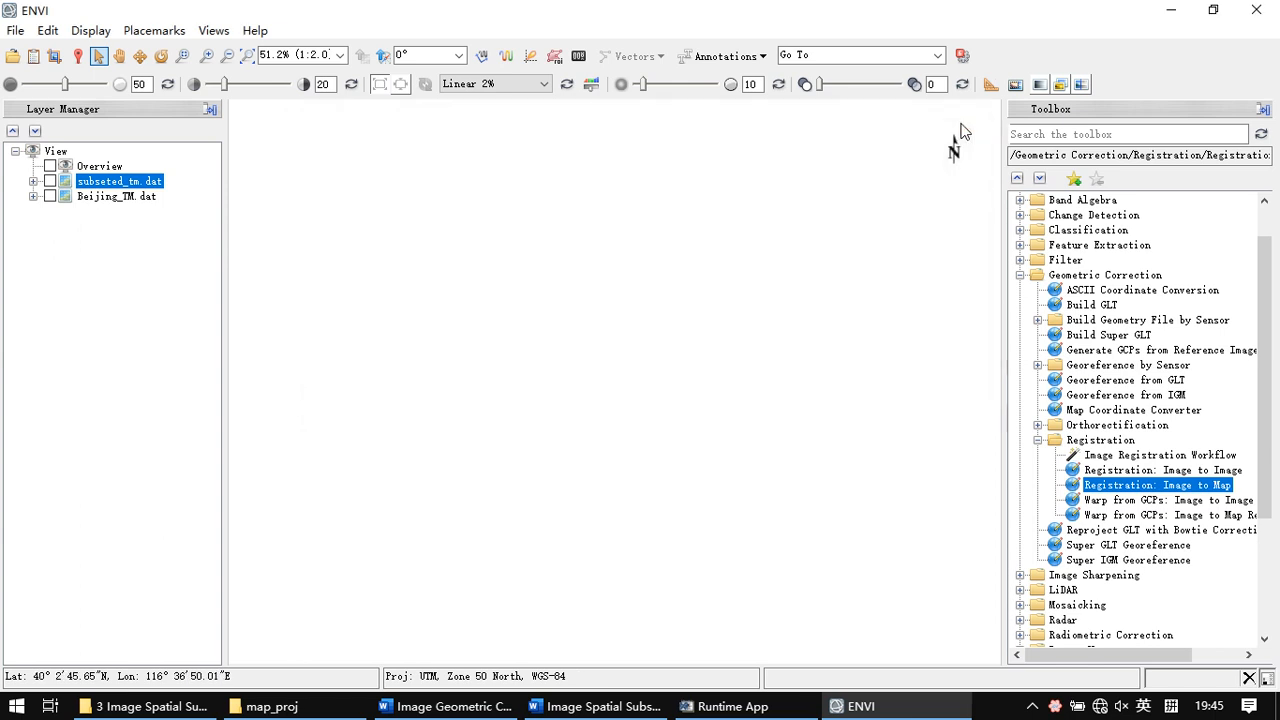
Show the Beijing_TM.dat layer and zoom in on the palace area at the city centre
click(50, 196)
scroll(662, 305, up, 2)
scroll(660, 316, up, 6)
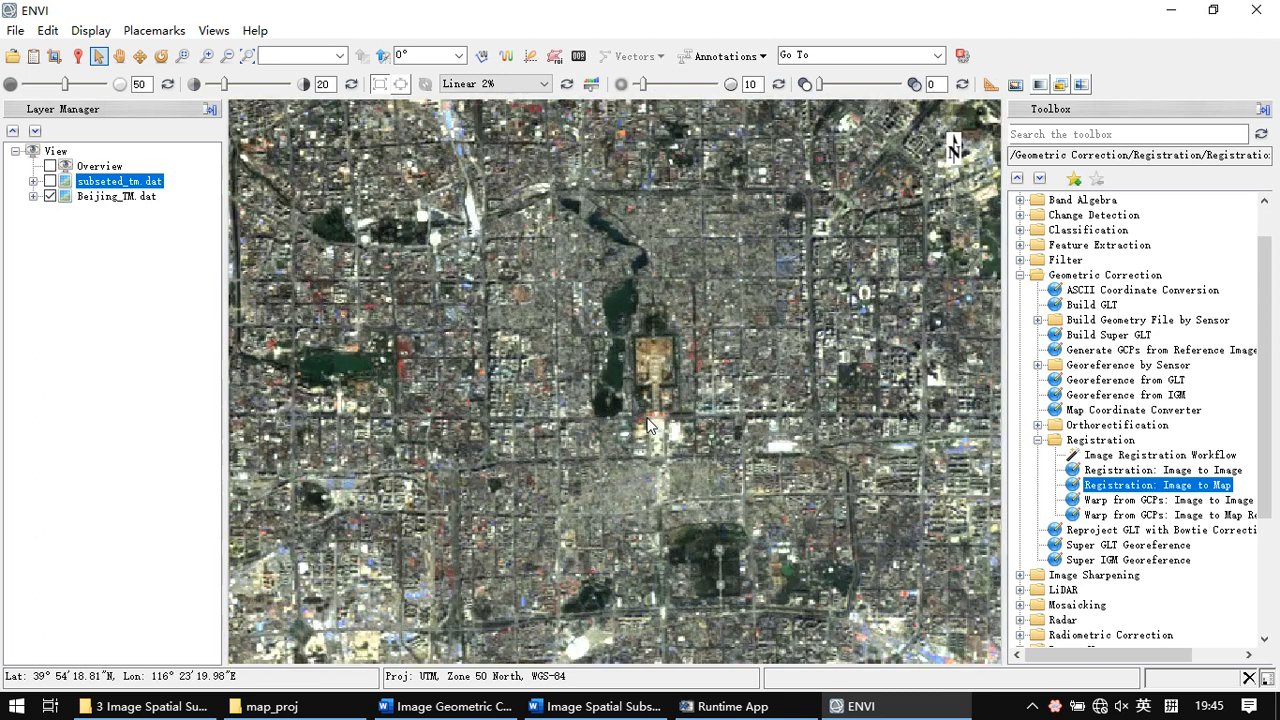
scroll(677, 378, up, 3)
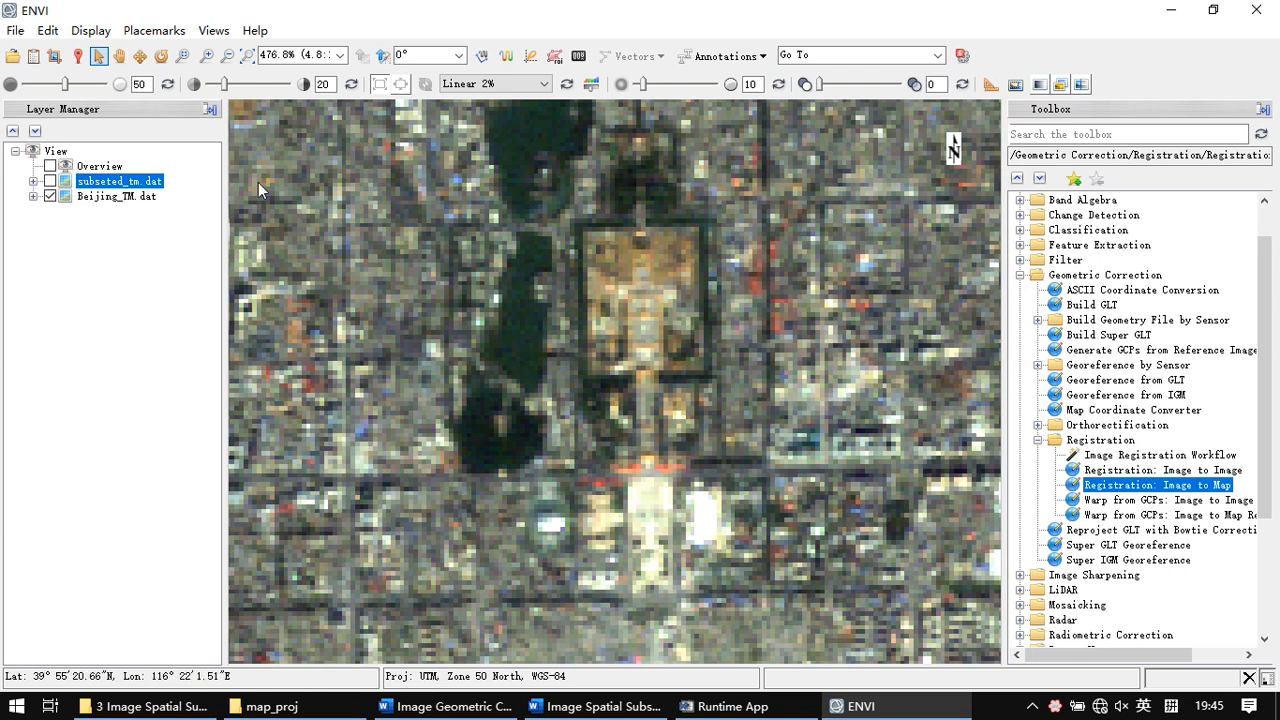
Start a new Save As export with Beijing_TM.dat as input and set its spatial subset to the current view extent
click(14, 33)
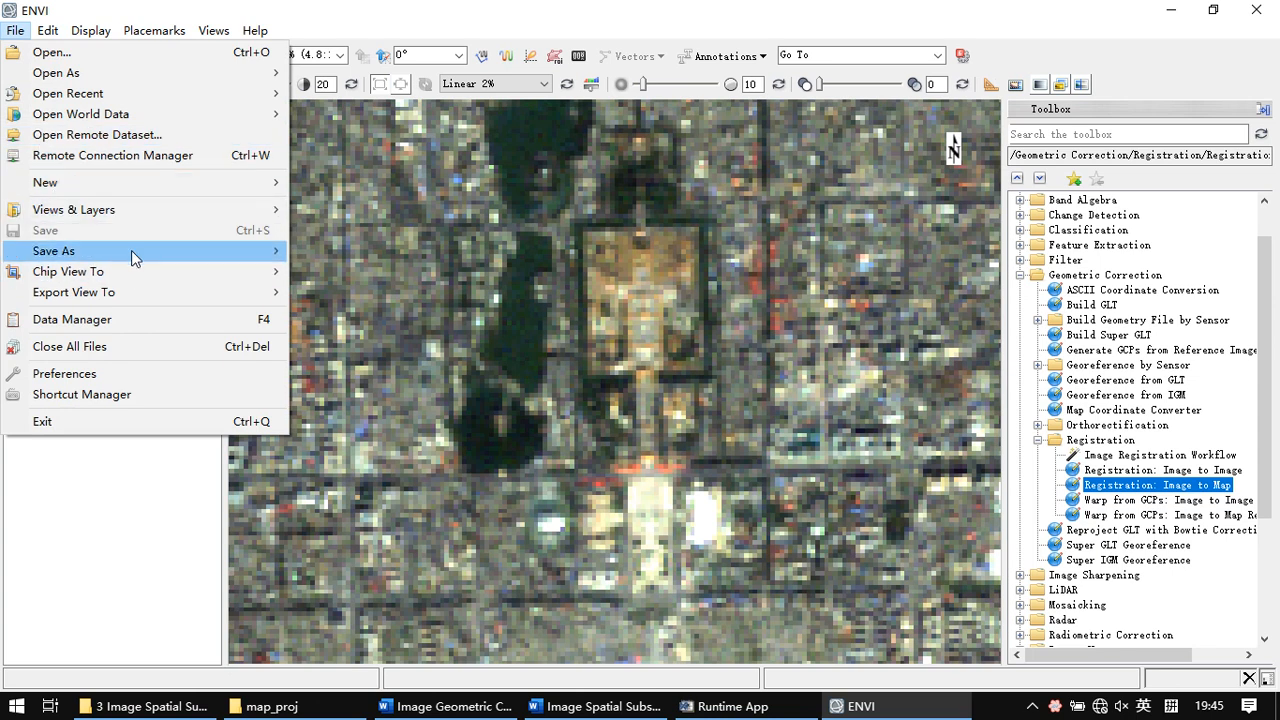
mouse_move(131, 250)
click(376, 260)
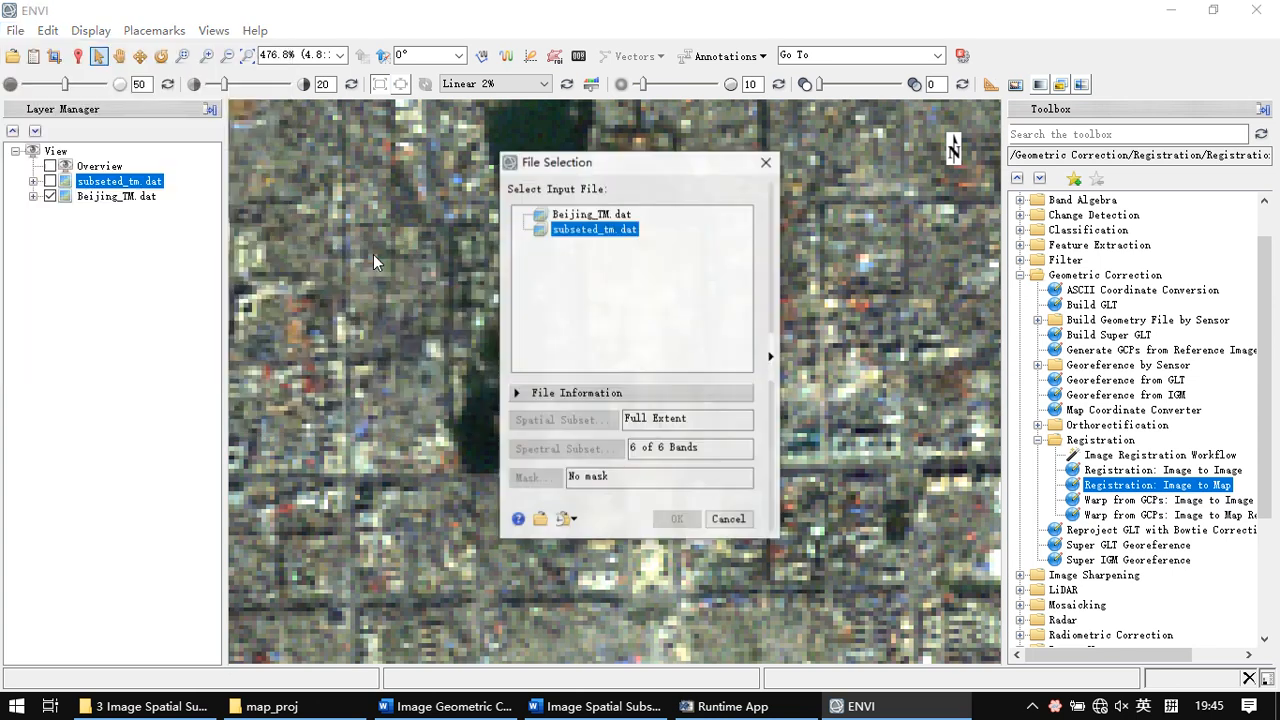
drag(668, 170, 317, 180)
click(250, 230)
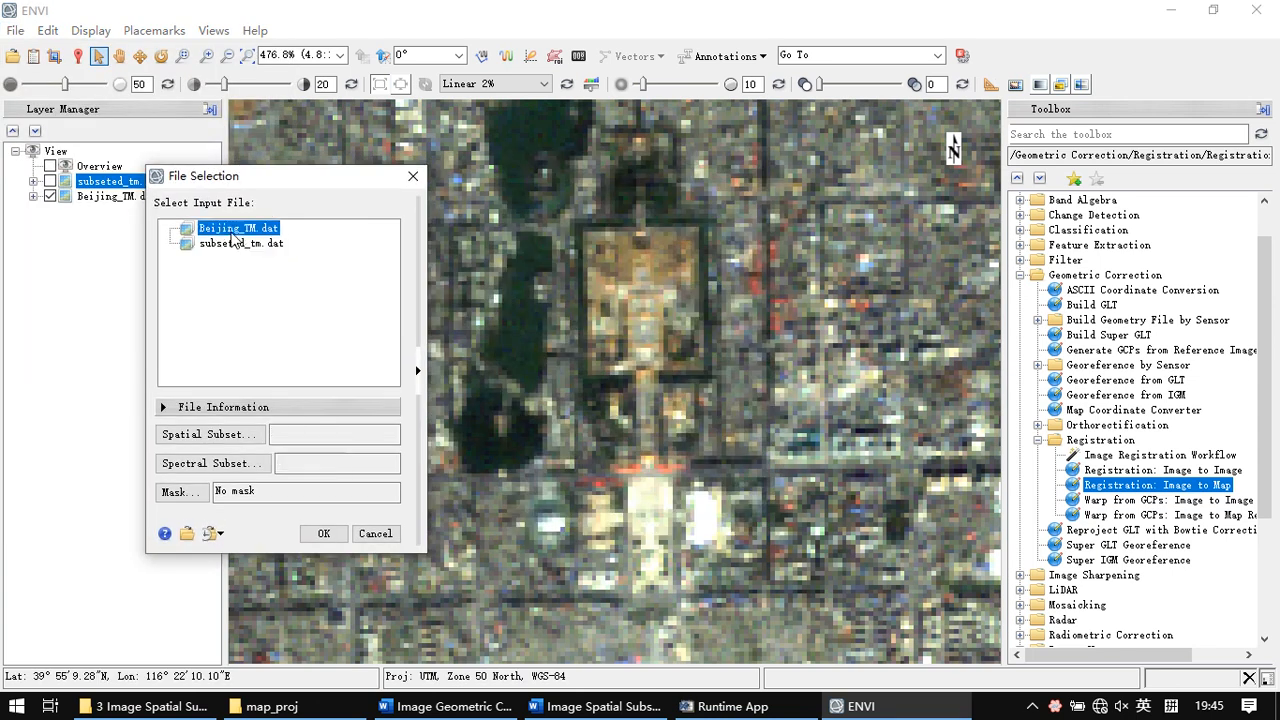
click(201, 438)
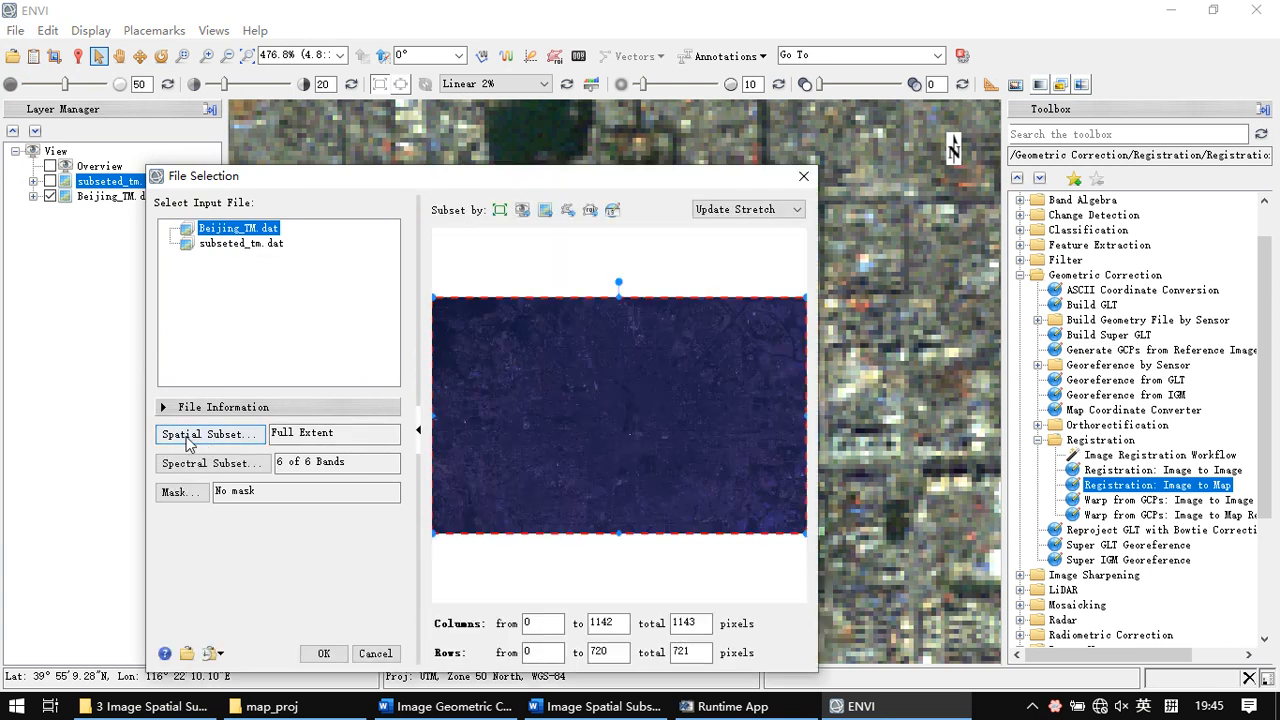
drag(512, 178, 420, 139)
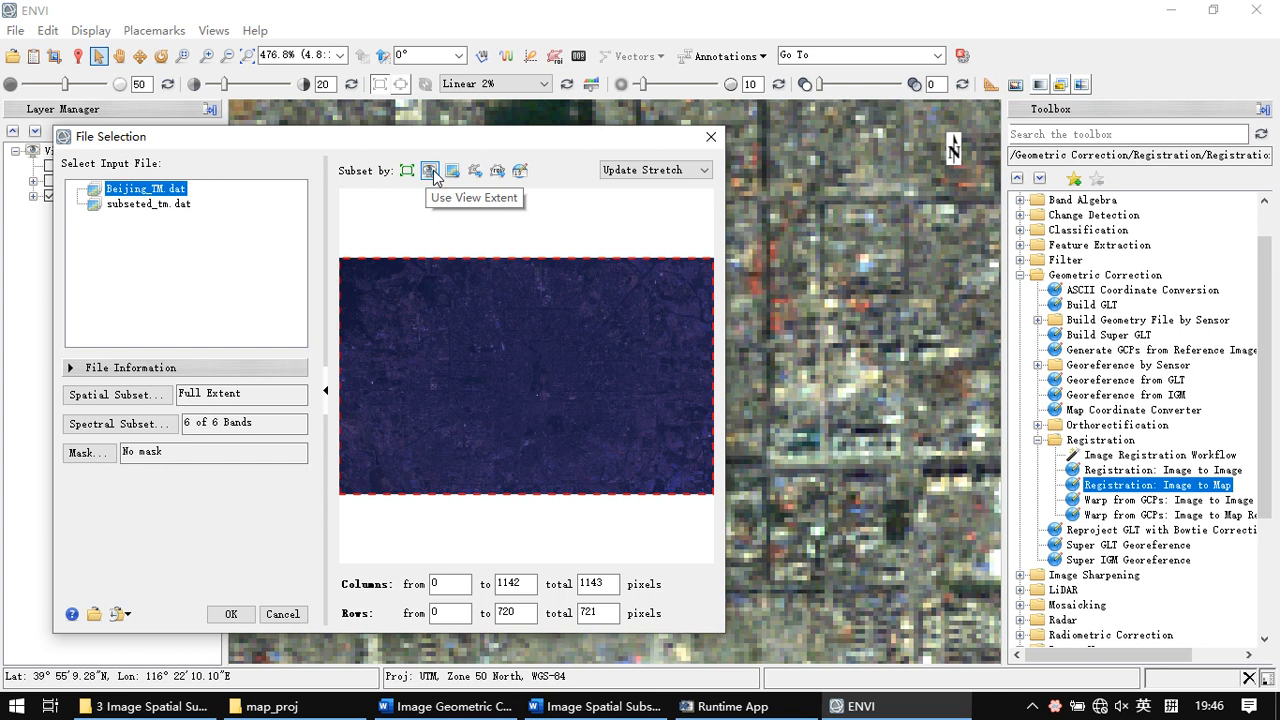
click(431, 172)
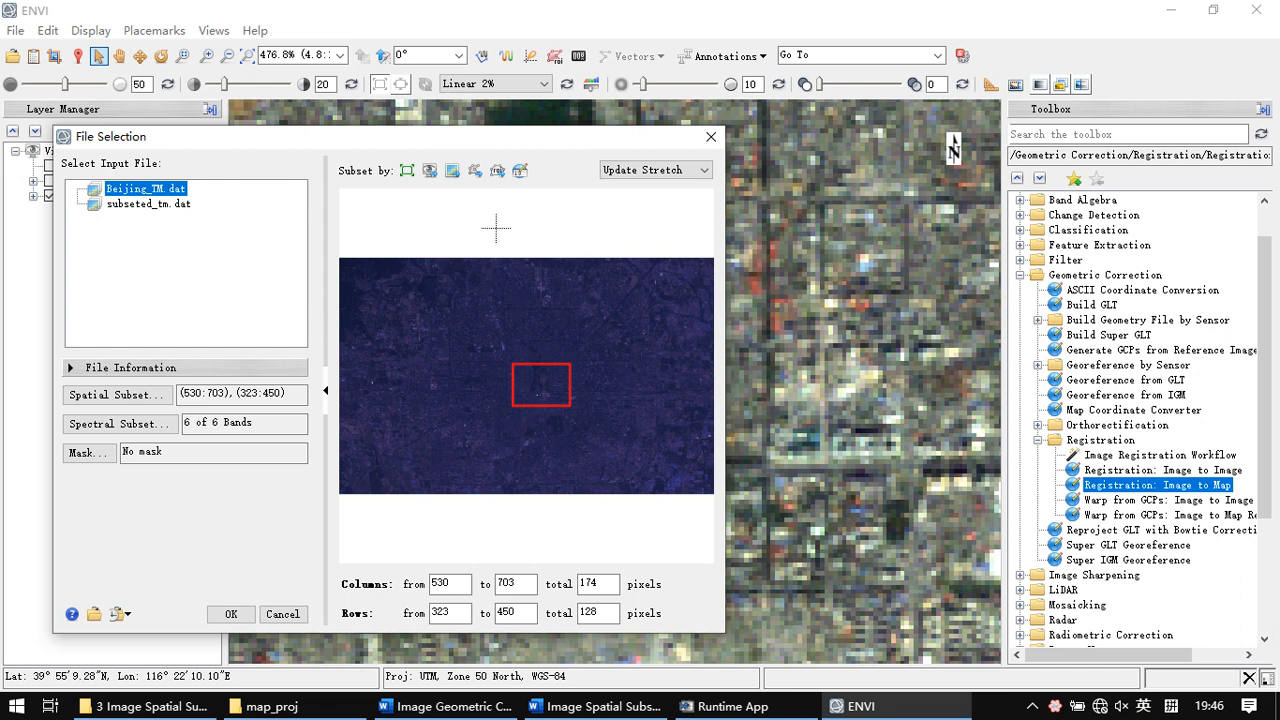
View the subset's map coordinate extents in metres and in degrees, and close them without changes
click(521, 171)
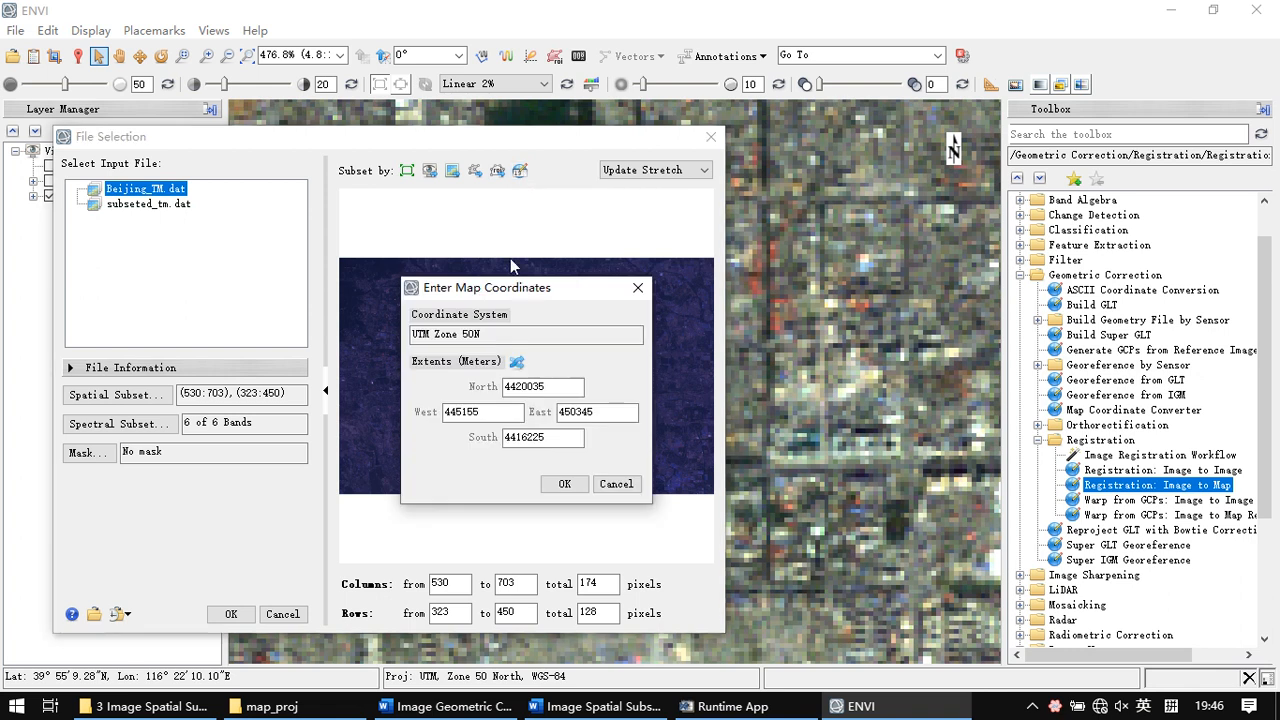
drag(554, 292, 686, 247)
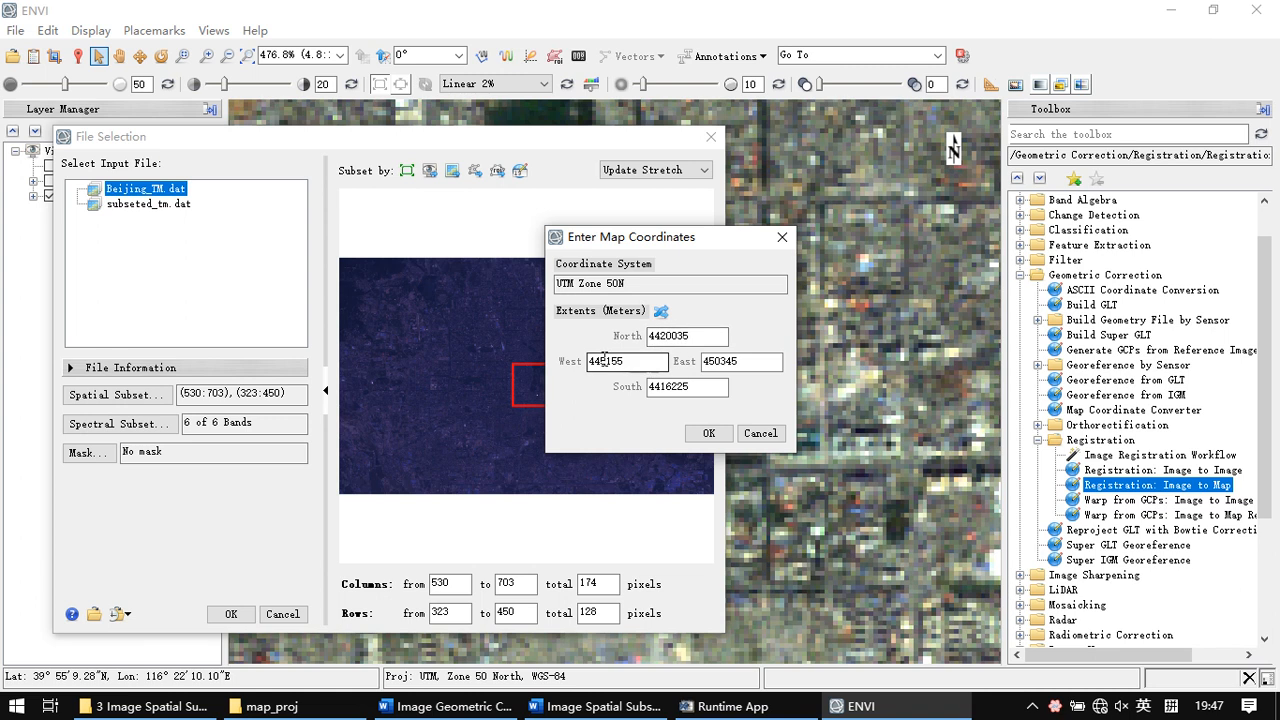
click(663, 312)
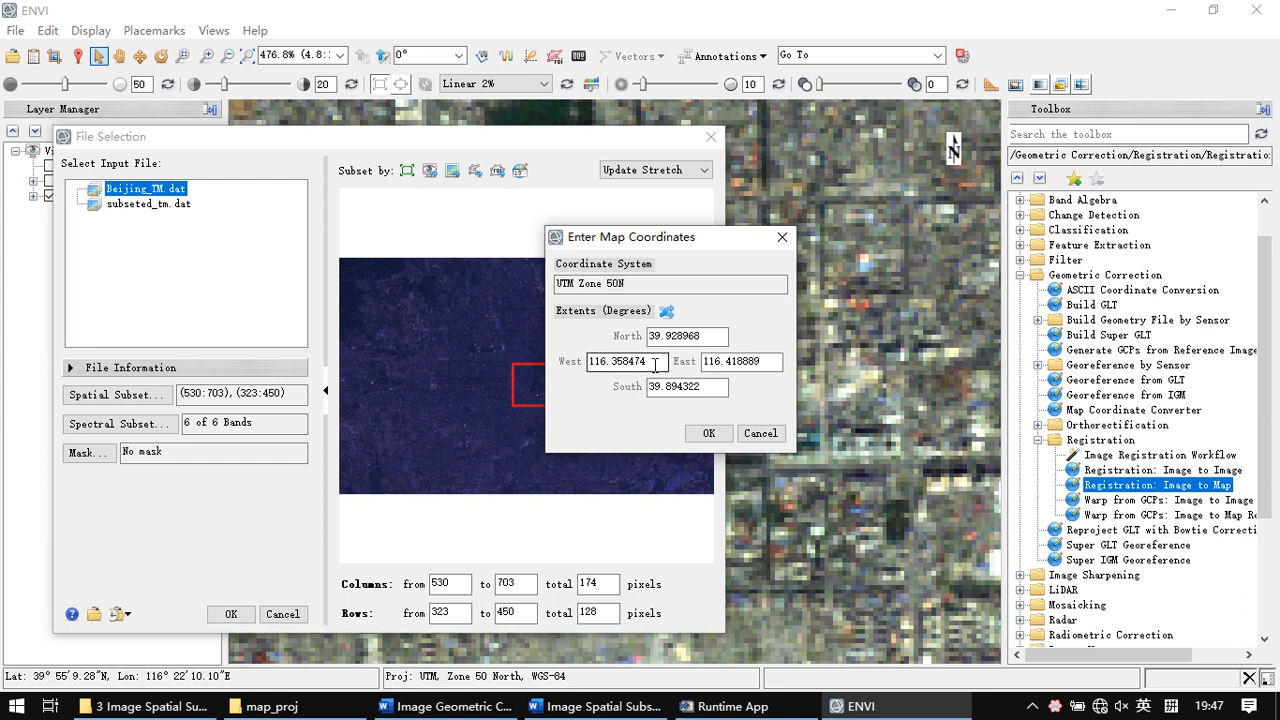
click(777, 239)
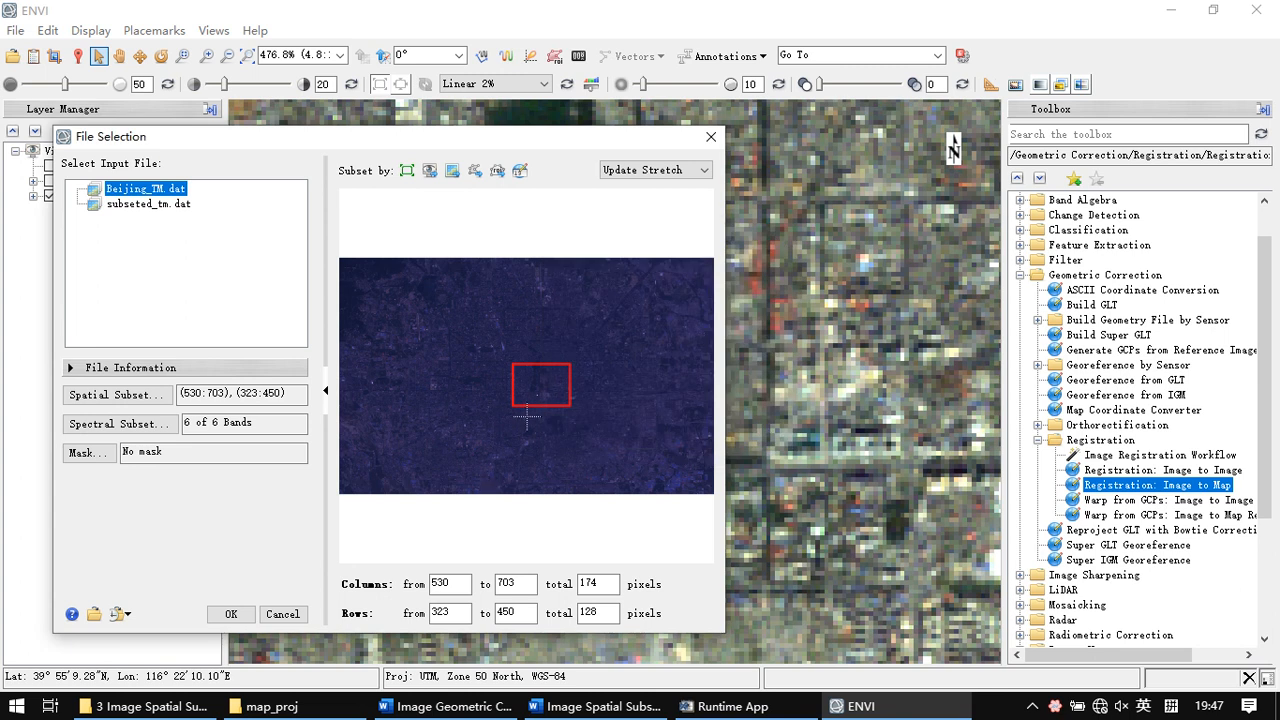
mouse_move(576, 387)
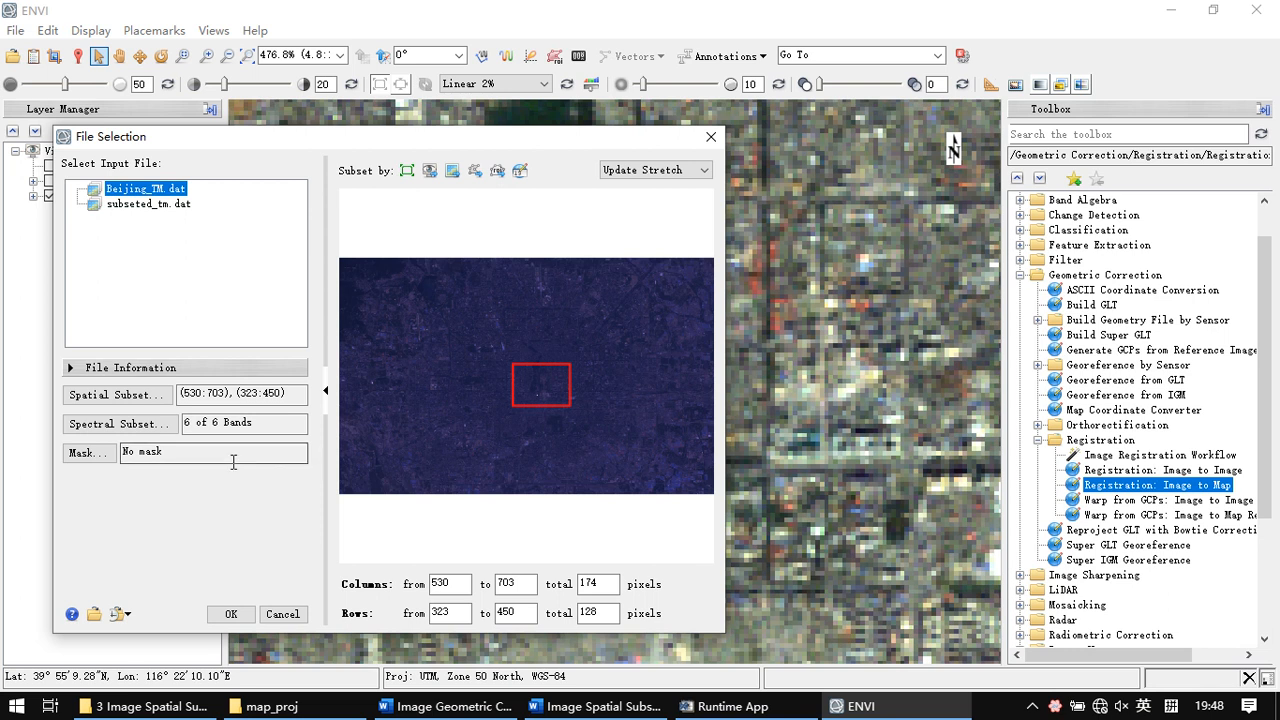
Limit the spectral subset of Beijing_TM.dat to Band 1, Band 2 and Band 3
click(122, 424)
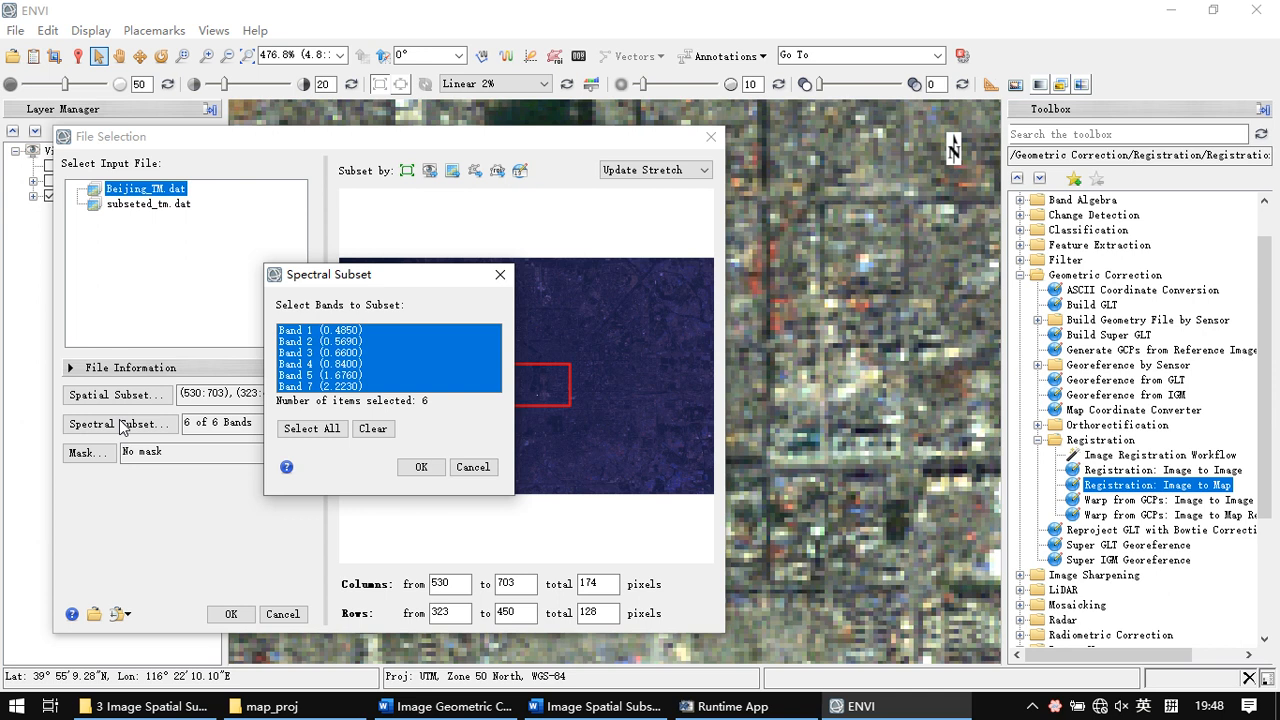
click(362, 364)
click(362, 342)
click(362, 332)
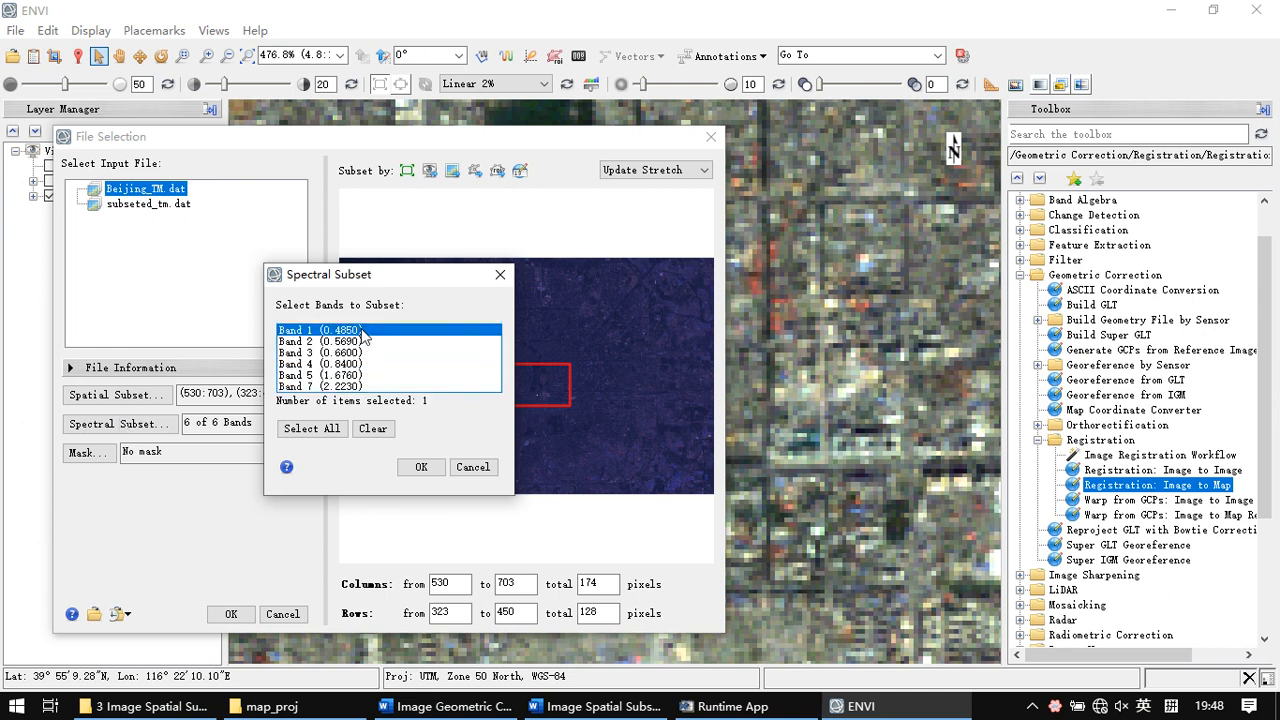
click(352, 375)
click(351, 331)
shift+click(340, 354)
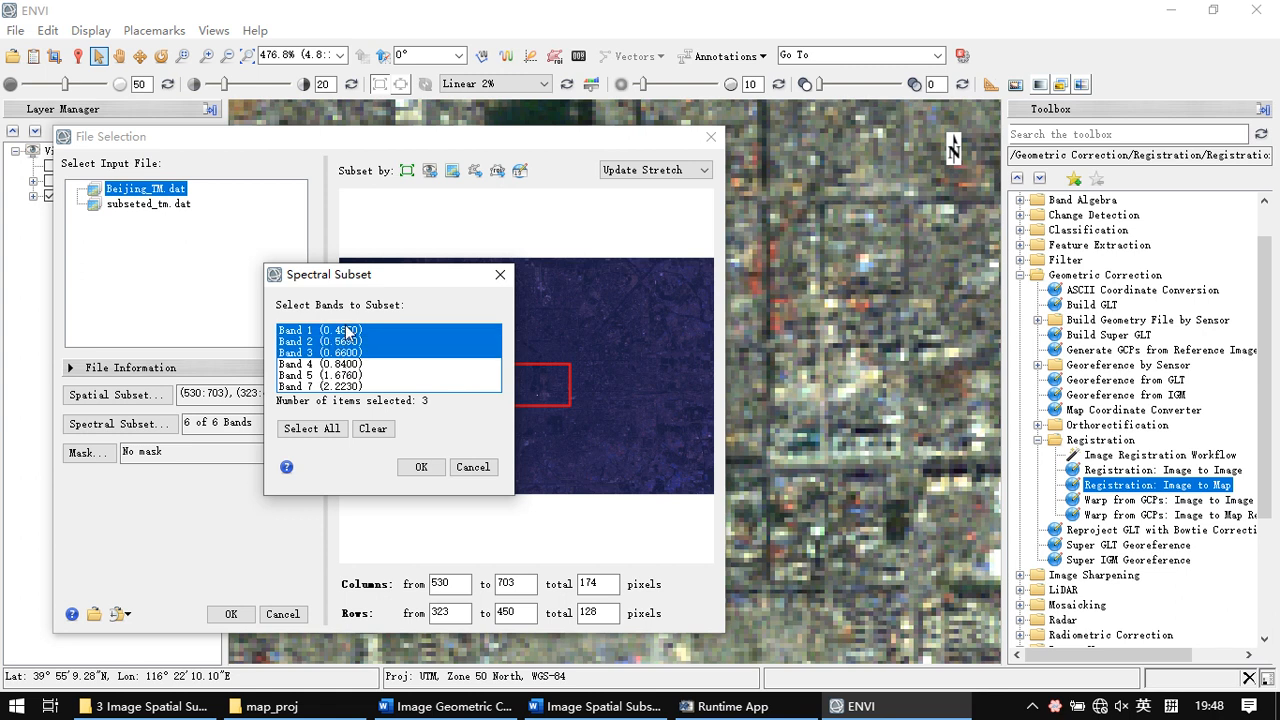
click(345, 330)
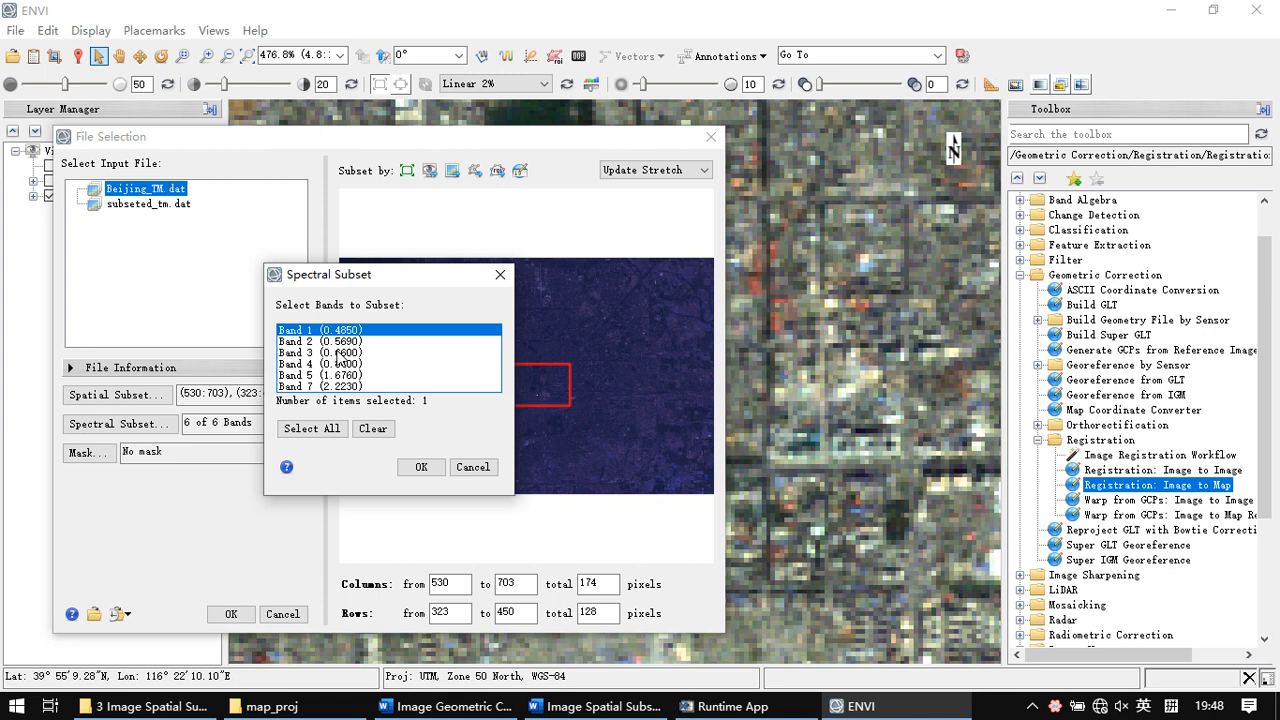
ctrl+click(340, 342)
ctrl+click(335, 353)
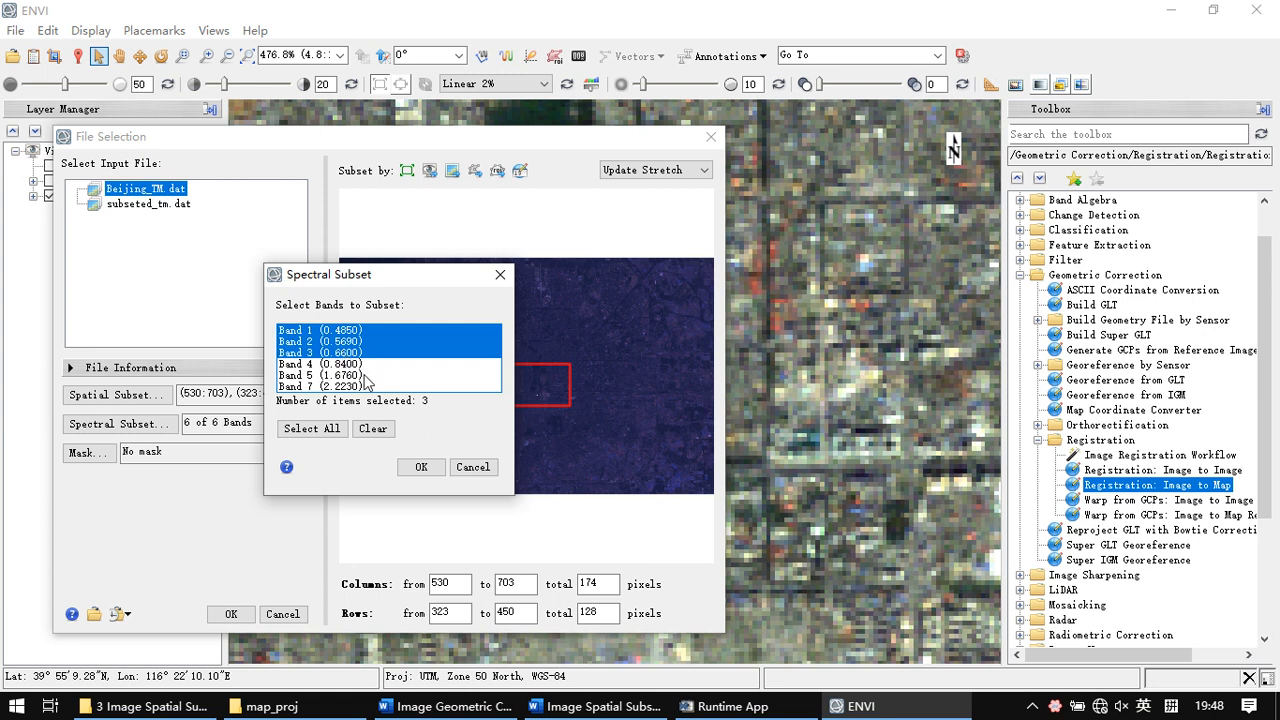
click(421, 468)
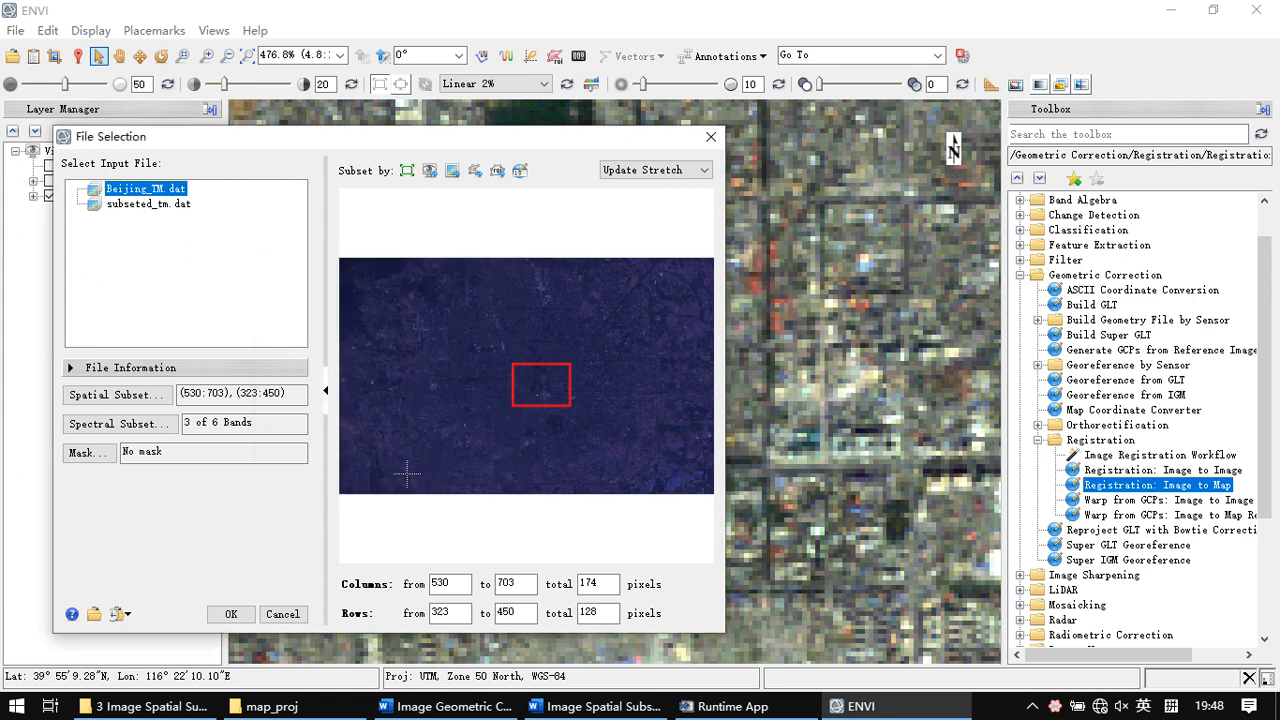
Export the subset in ENVI format as subseted_tm_viewrange.dat in the temp folder, with the result displayed
click(230, 614)
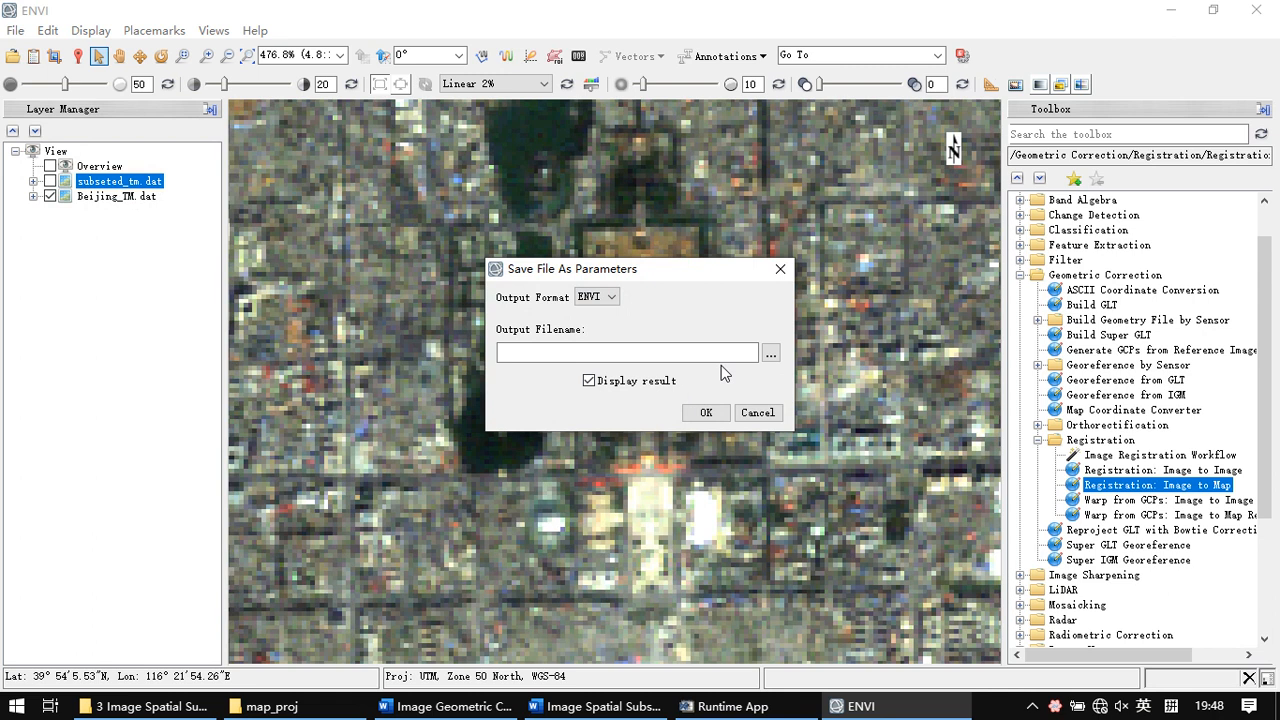
click(771, 354)
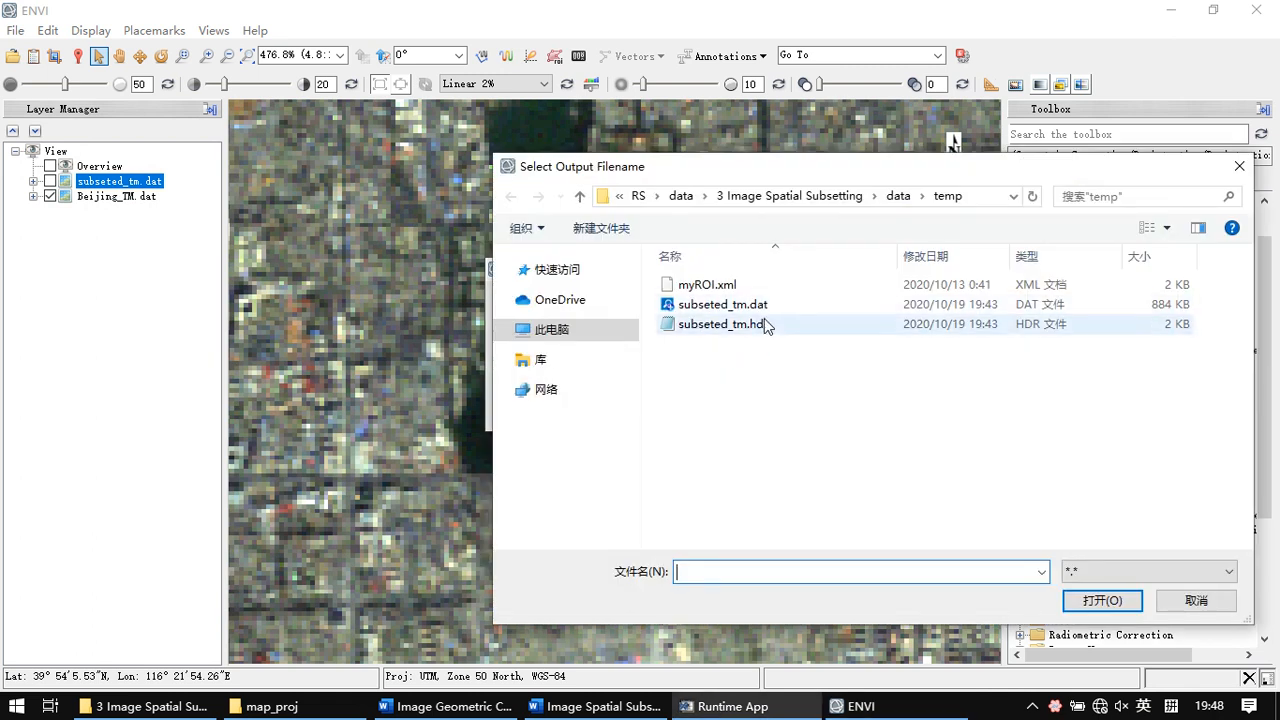
click(770, 306)
click(745, 575)
click(746, 574)
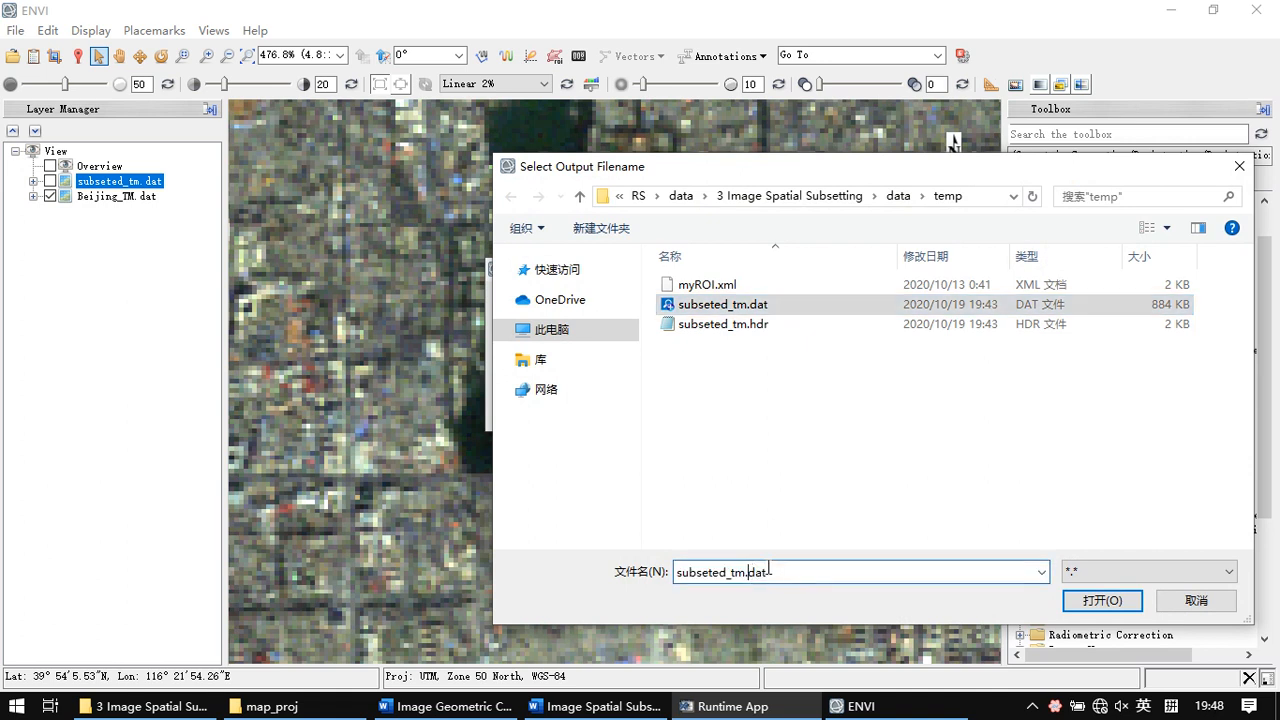
key(BackSpace)
text(_viewrange)
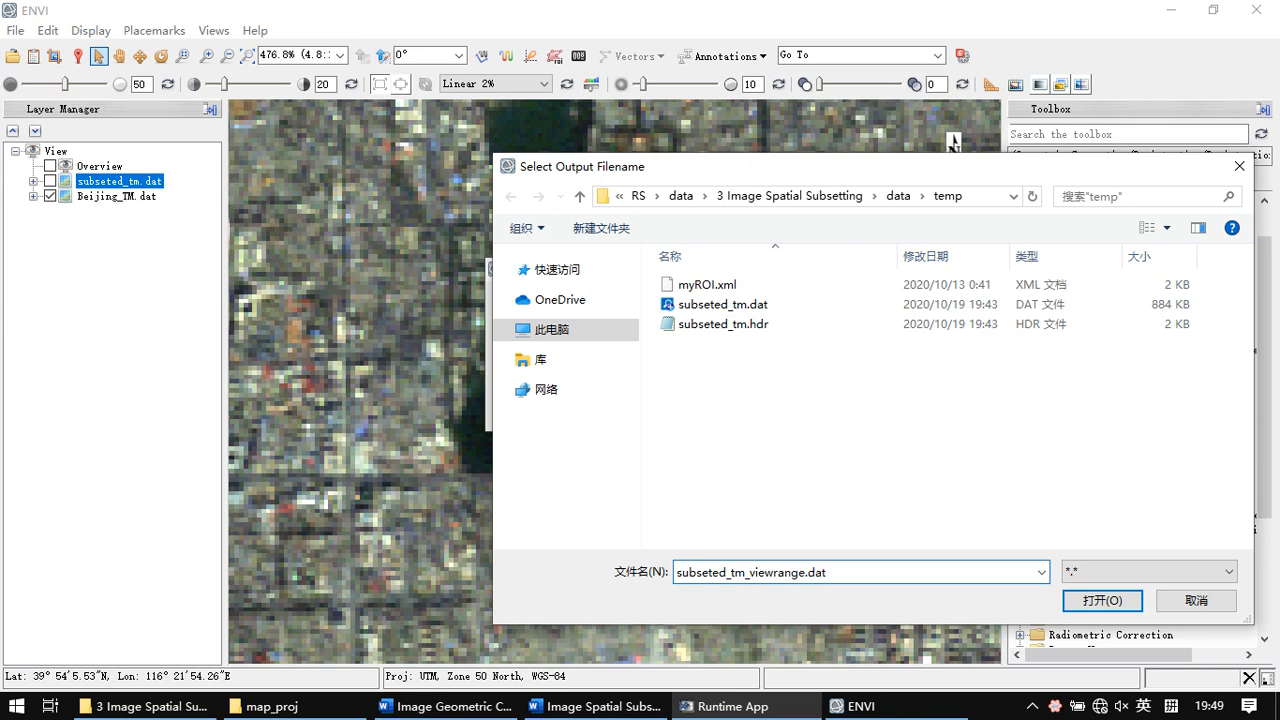
key(Return)
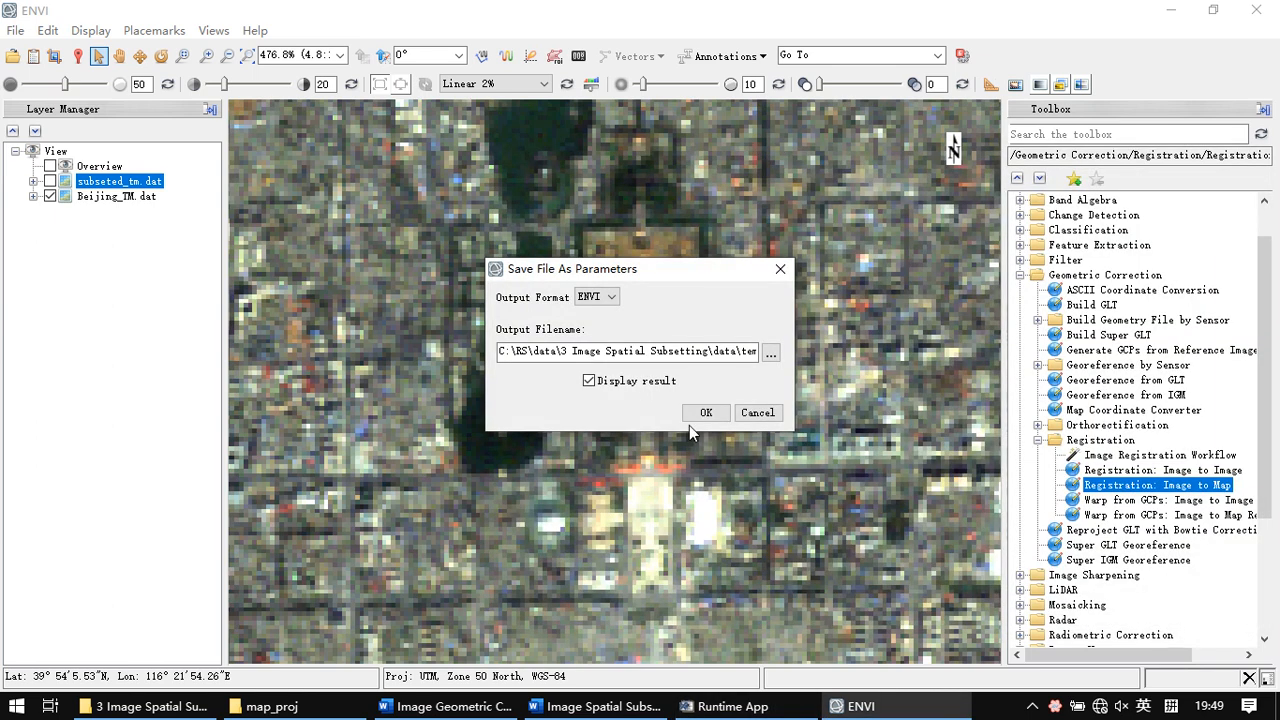
click(701, 418)
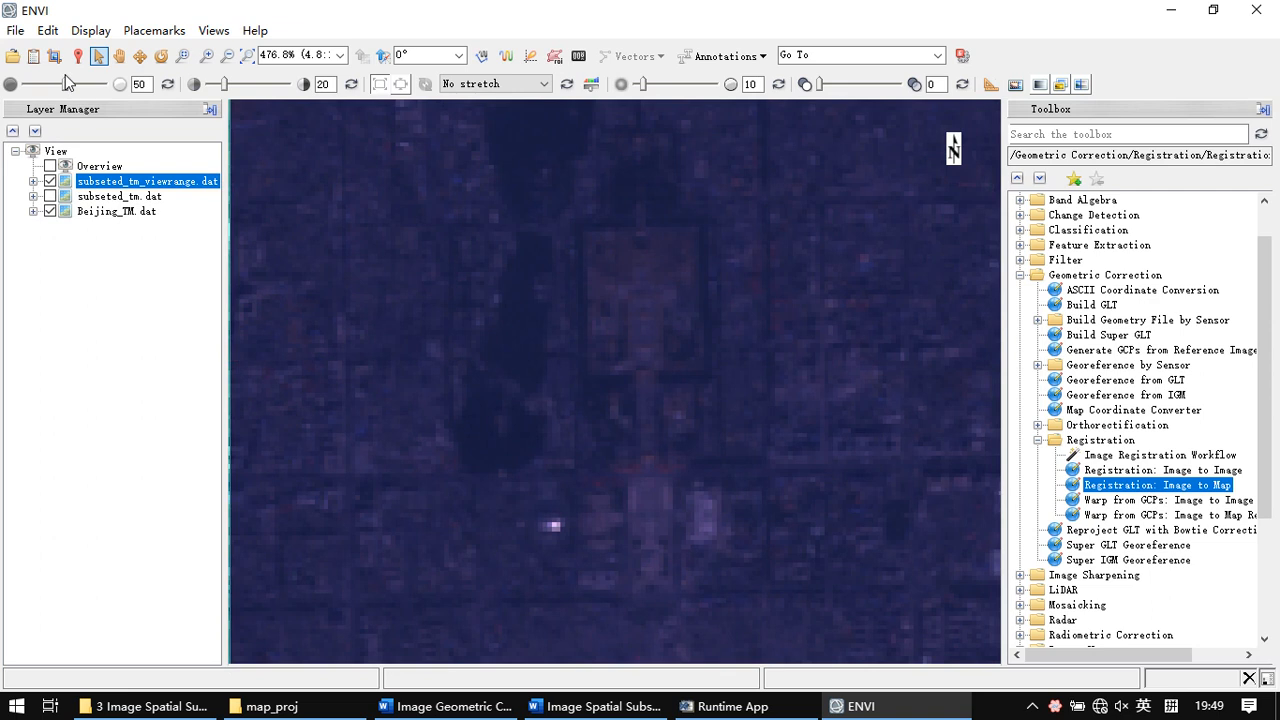
Try a Linear 2% stretch on the subseted_tm_viewrange.dat layer and apply Optimized Linear instead
right_click(113, 182)
click(585, 264)
scroll(606, 303, down, 4)
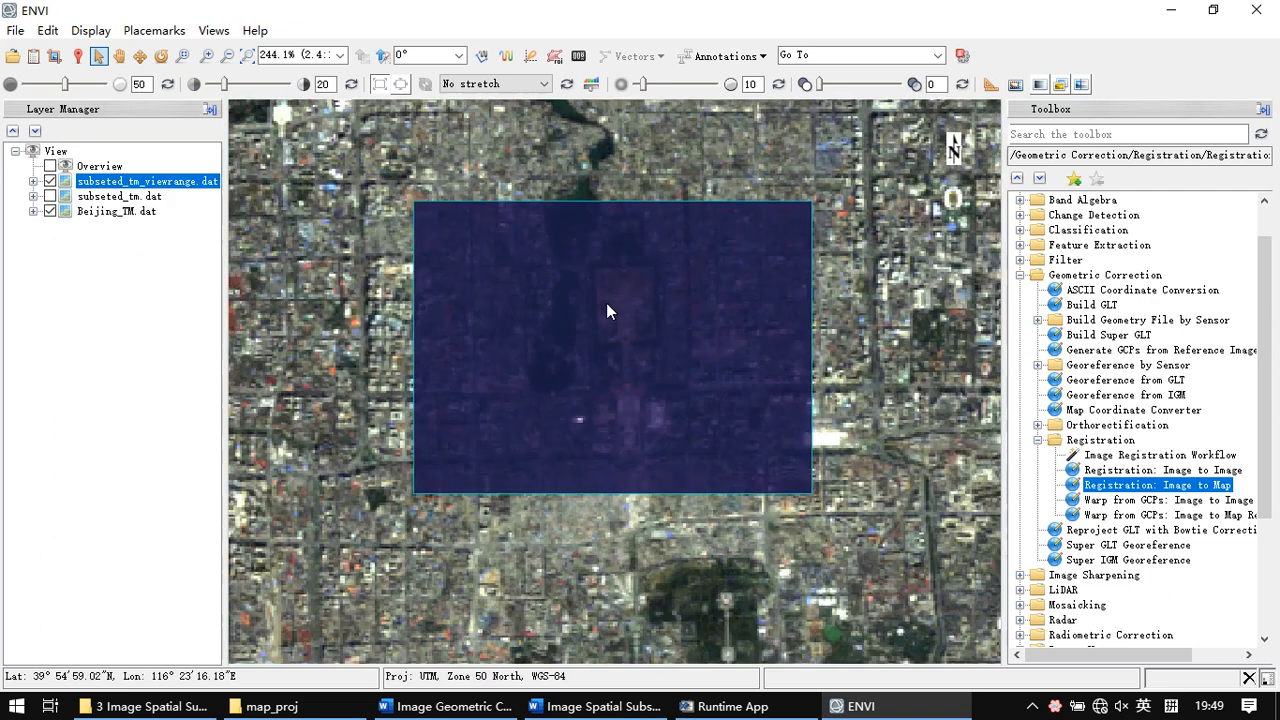
scroll(606, 303, down, 8)
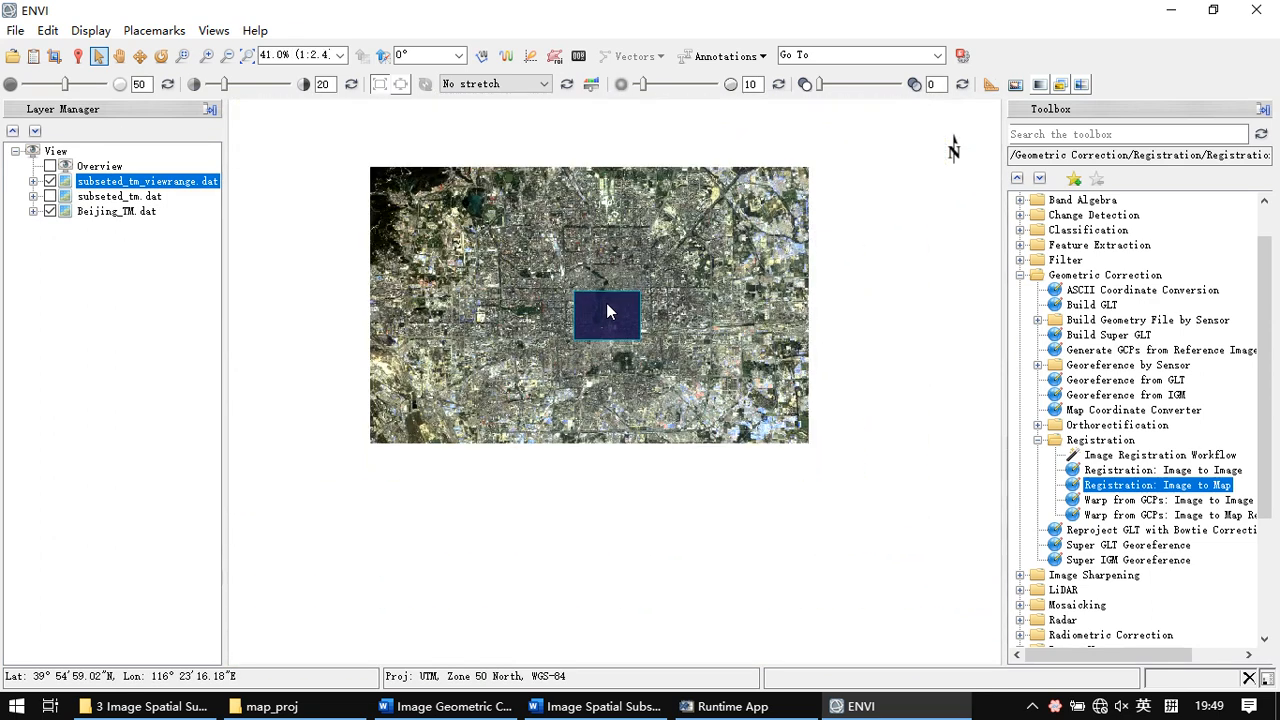
scroll(606, 303, up, 5)
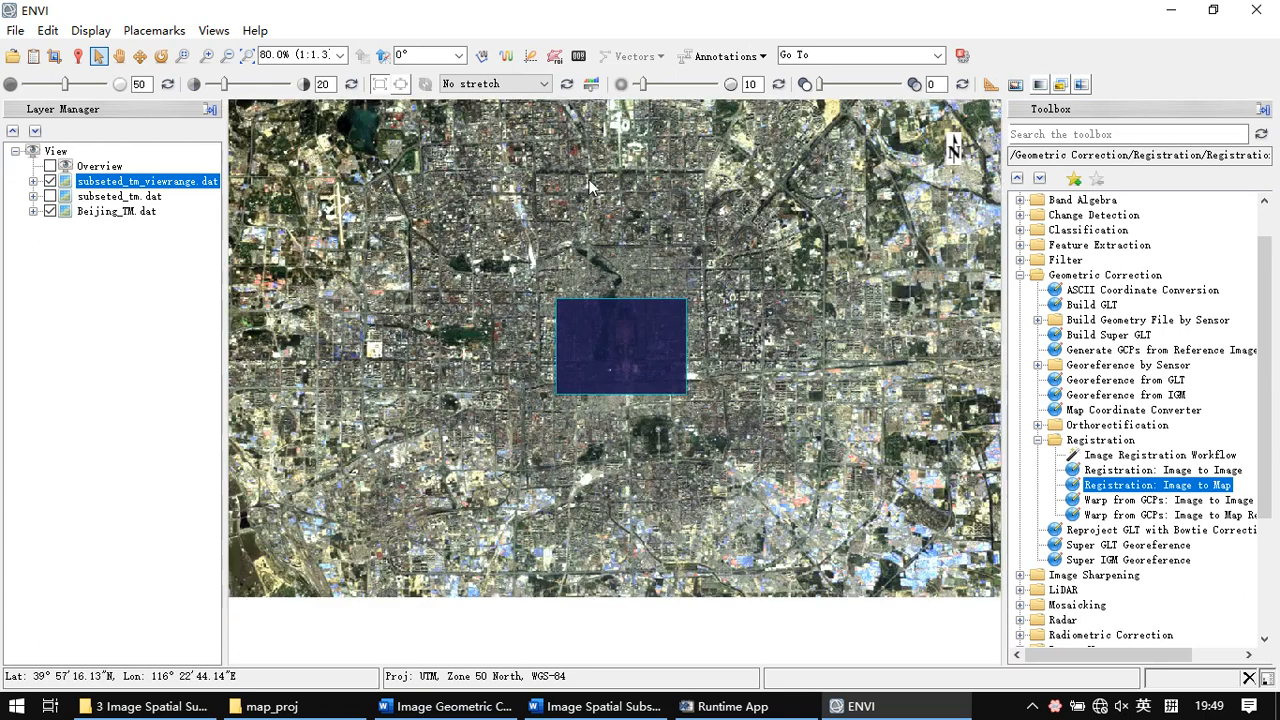
click(541, 88)
click(497, 137)
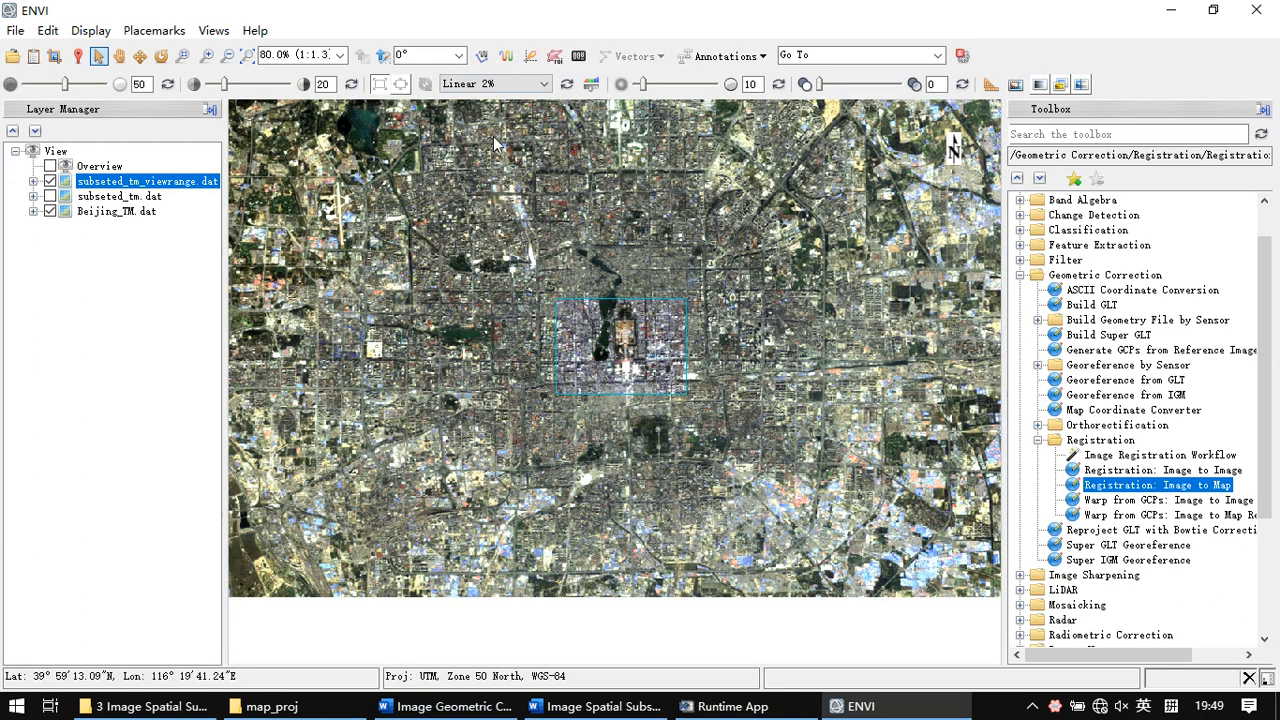
click(513, 84)
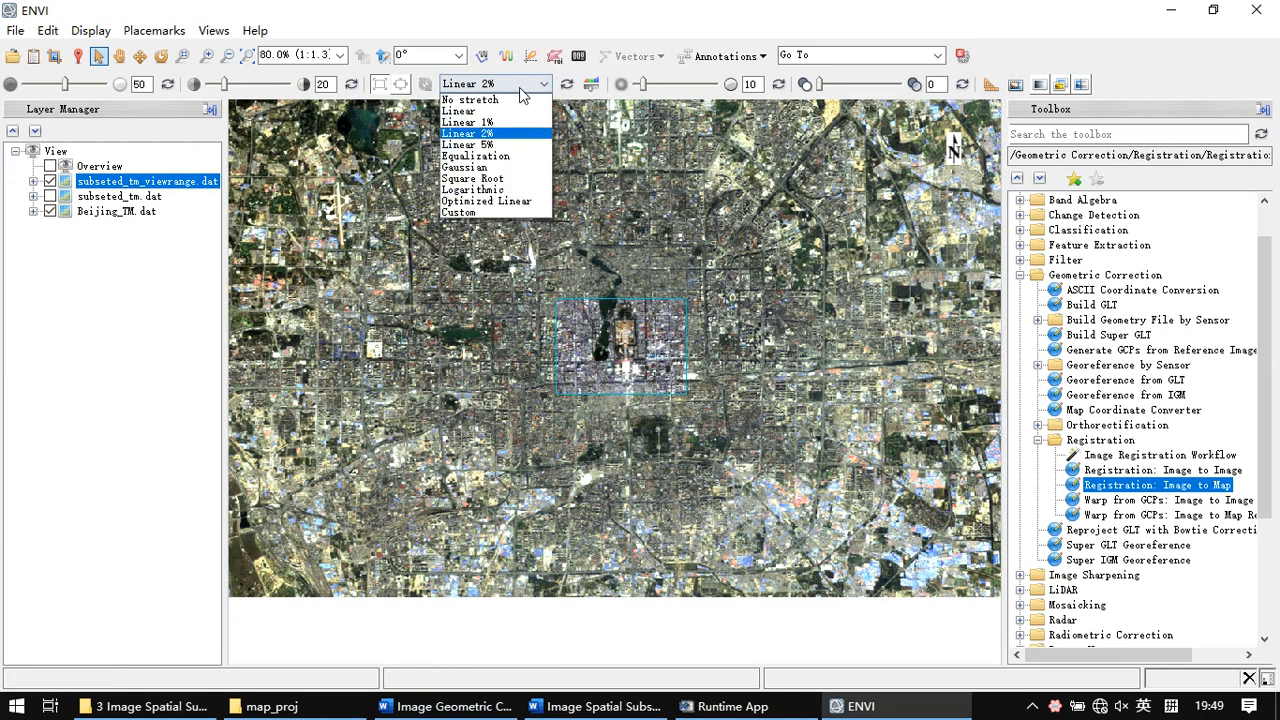
click(512, 205)
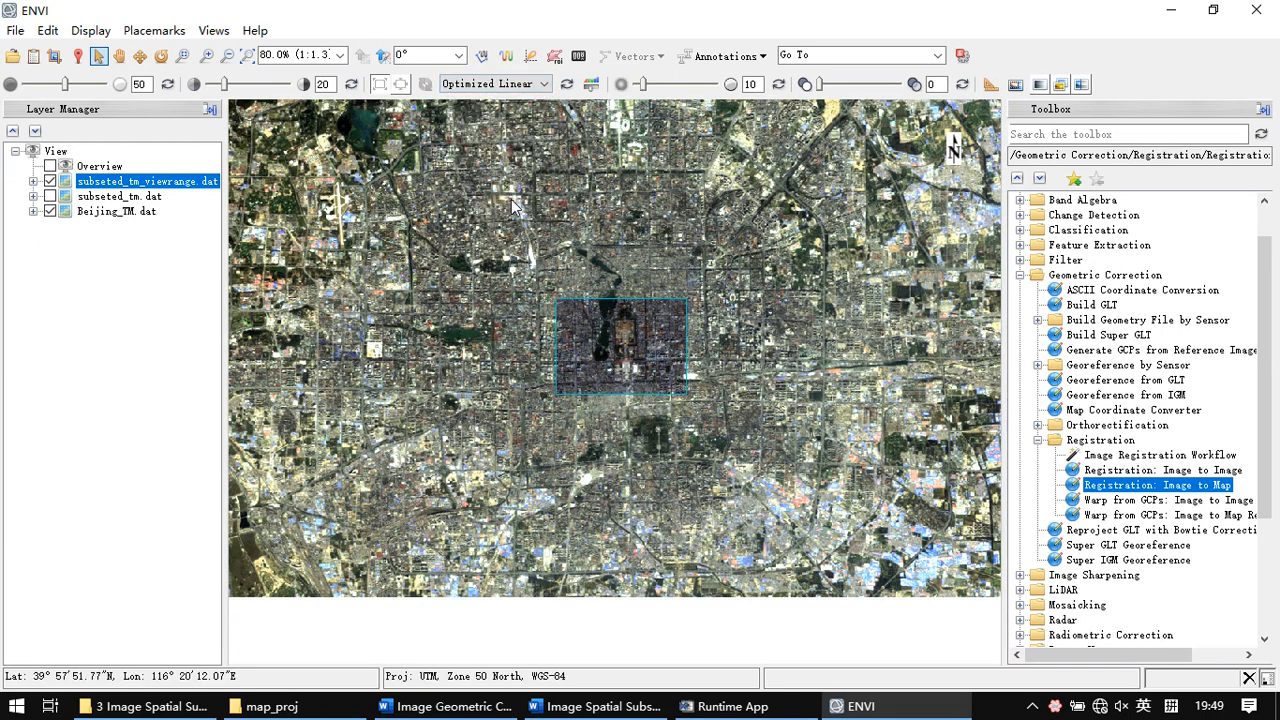
click(50, 211)
click(50, 211)
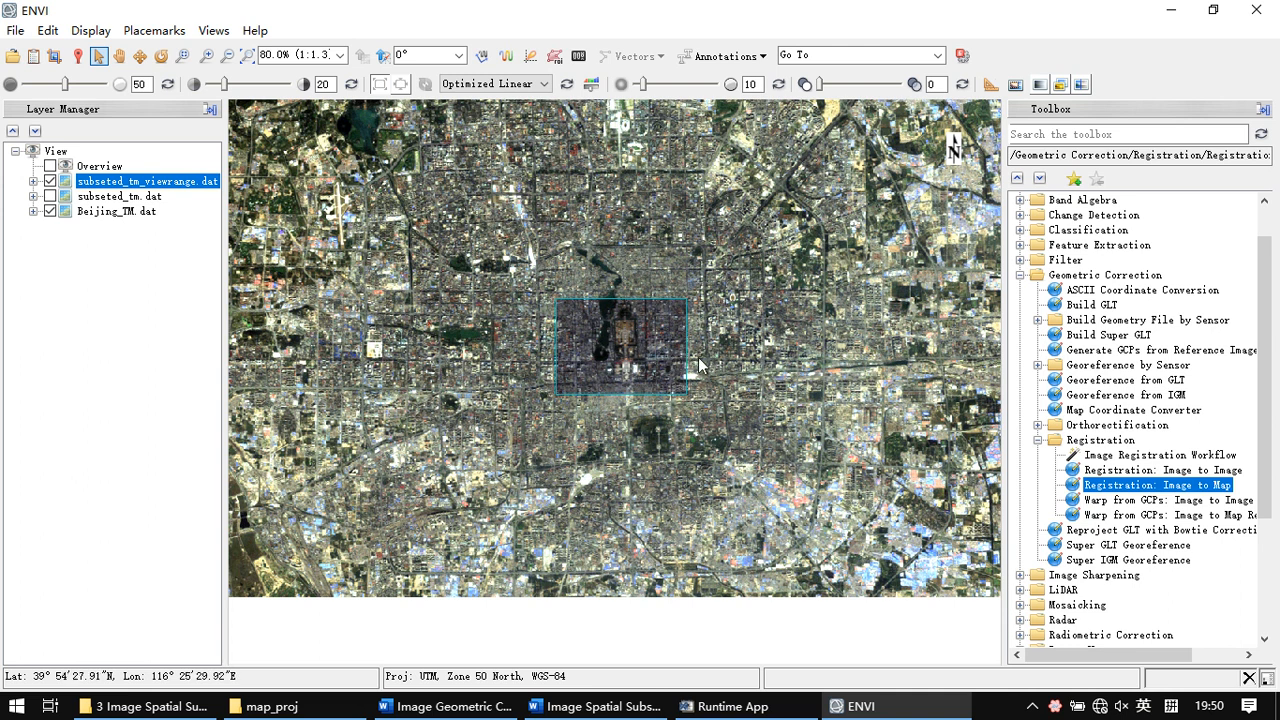
Switch to File Explorer, check the path of the 3 Image Spatial Subsetting folder, and close the window
click(167, 712)
click(276, 94)
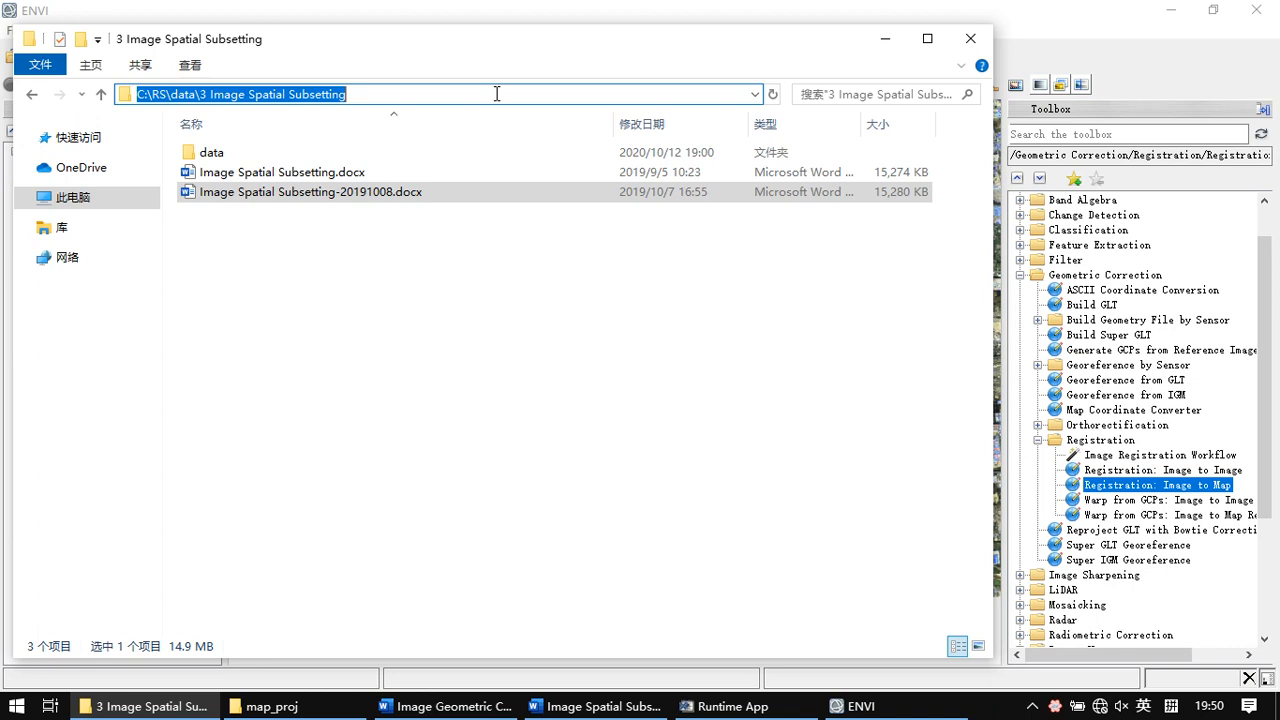
click(970, 38)
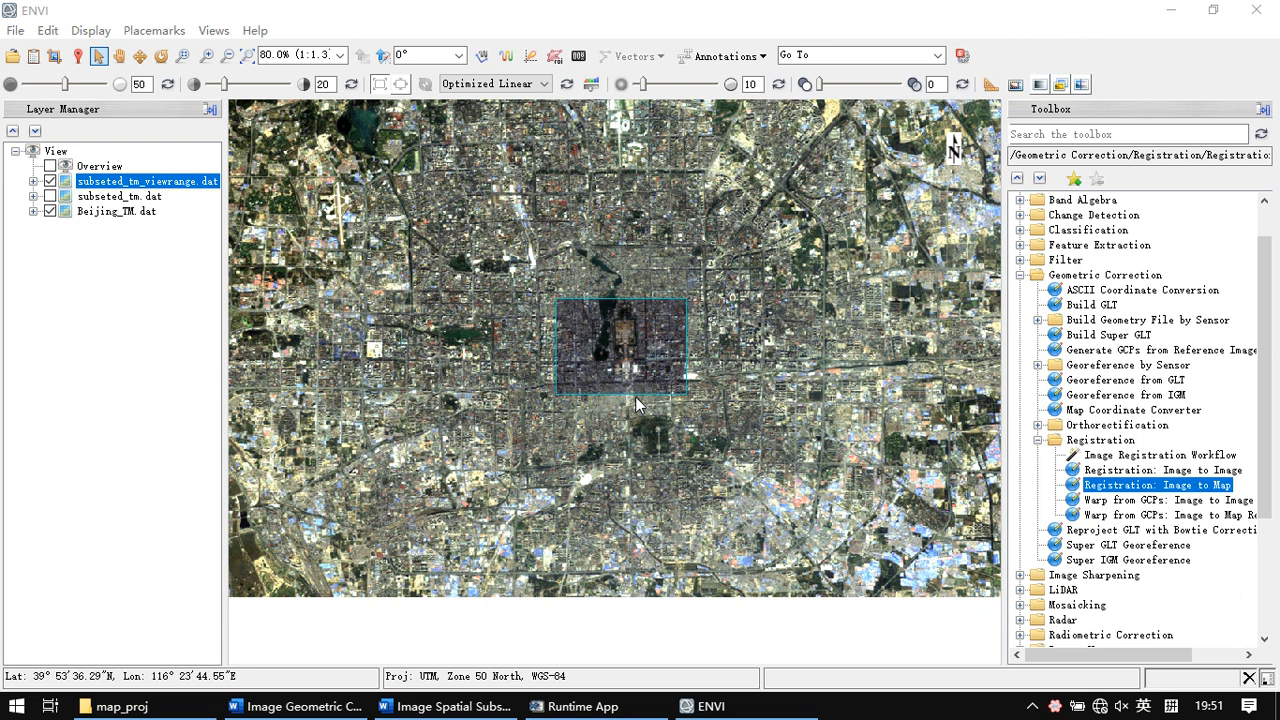
Open the Data Manager and collapse the band lists of all loaded files
click(34, 57)
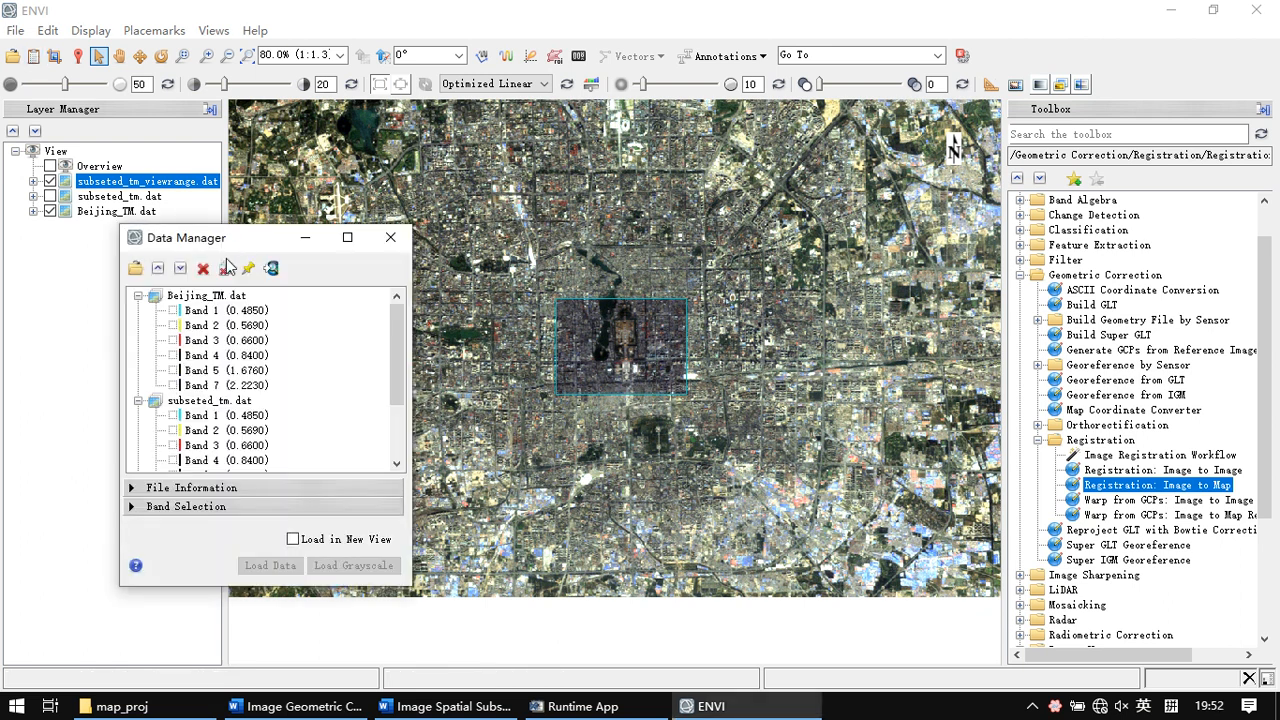
scroll(250, 363, down, 2)
scroll(241, 368, up, 1)
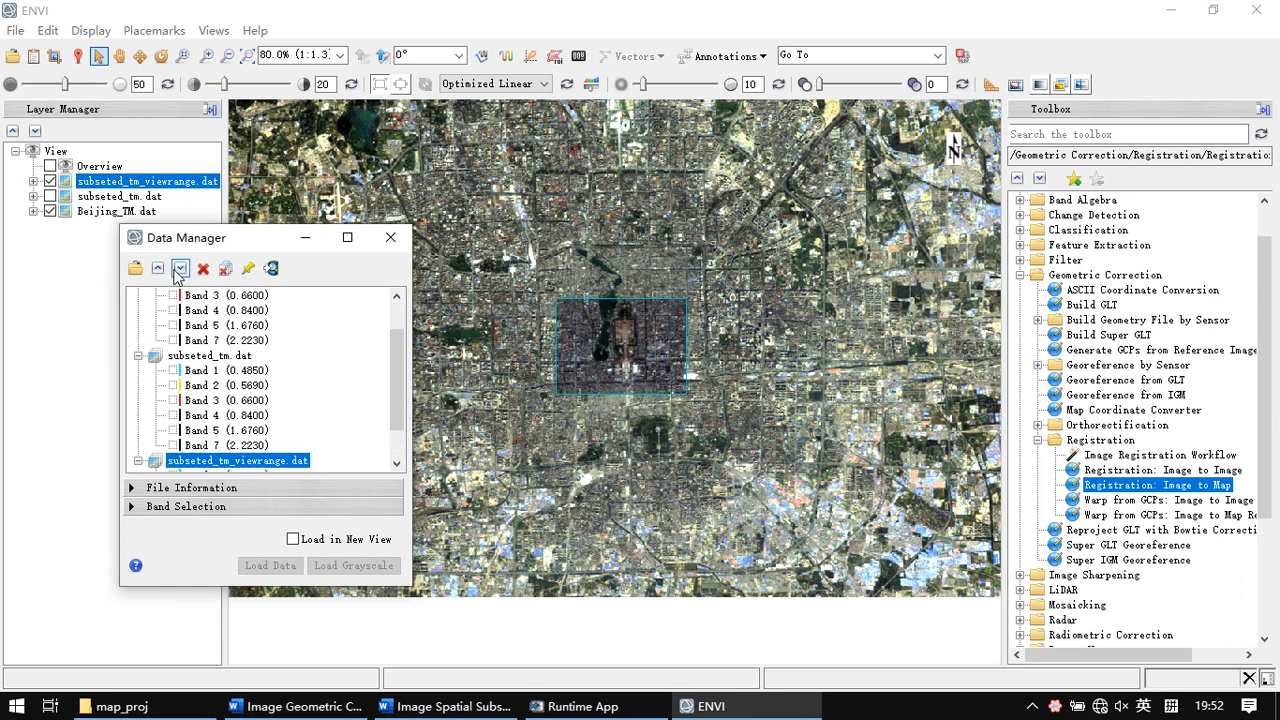
click(160, 270)
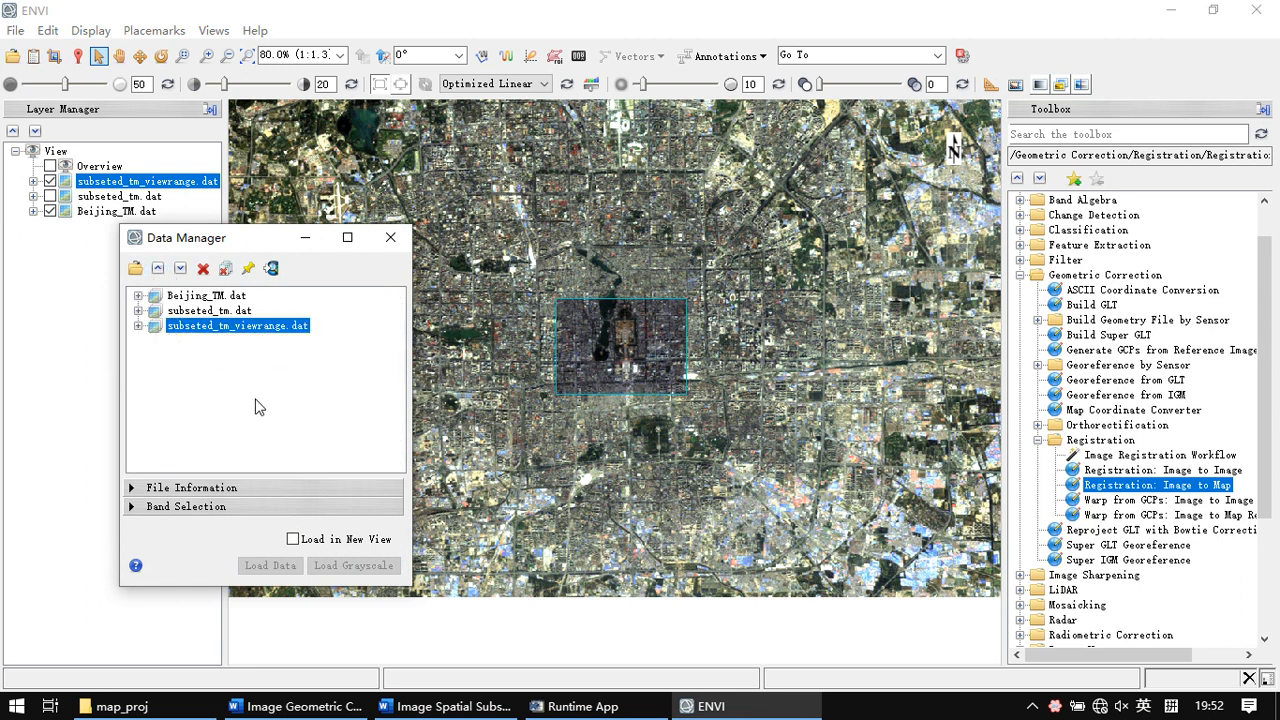
Close subseted_tm.dat and subseted_tm_viewrange.dat in the Data Manager, leaving only Beijing_TM.dat open
click(248, 312)
click(203, 268)
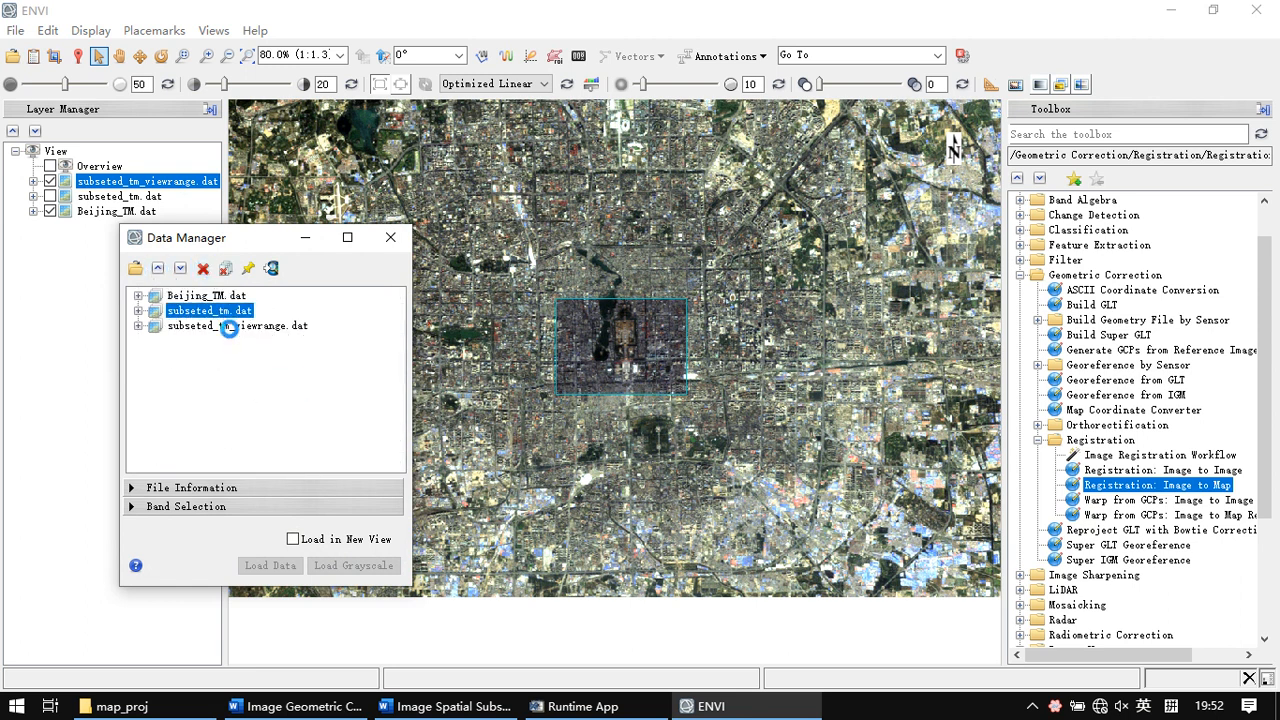
click(224, 310)
click(203, 268)
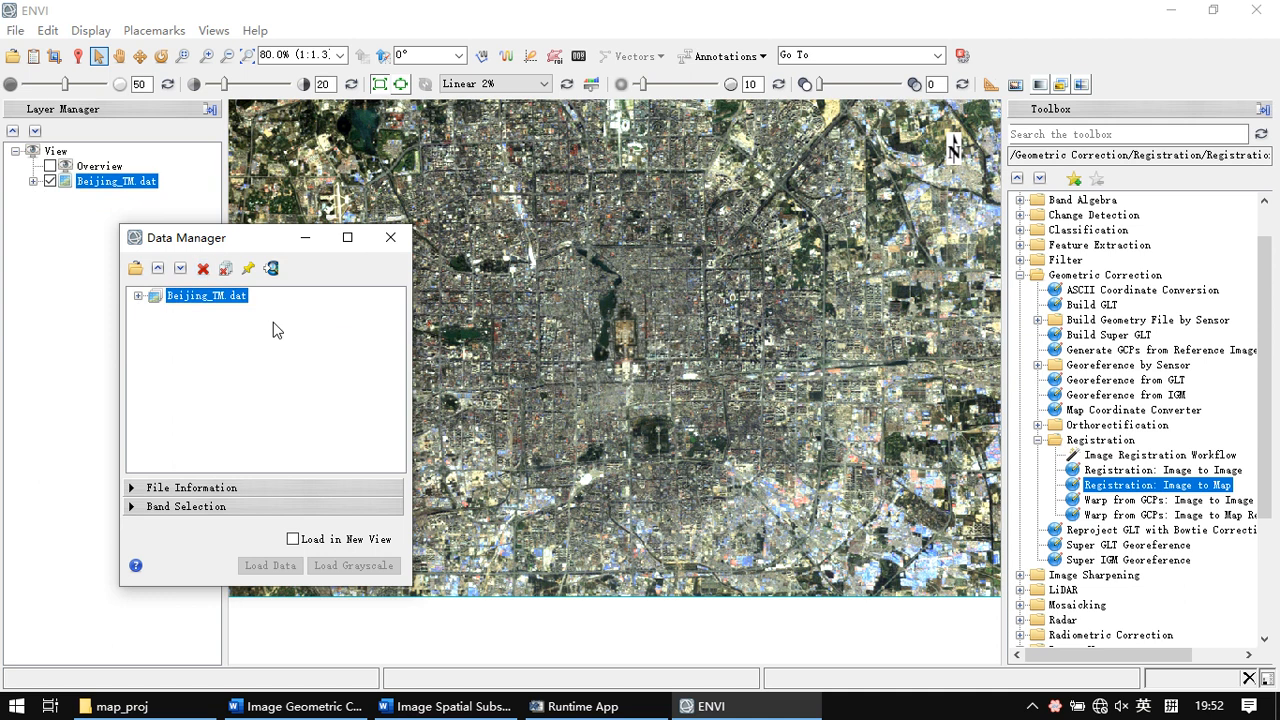
drag(256, 239, 229, 250)
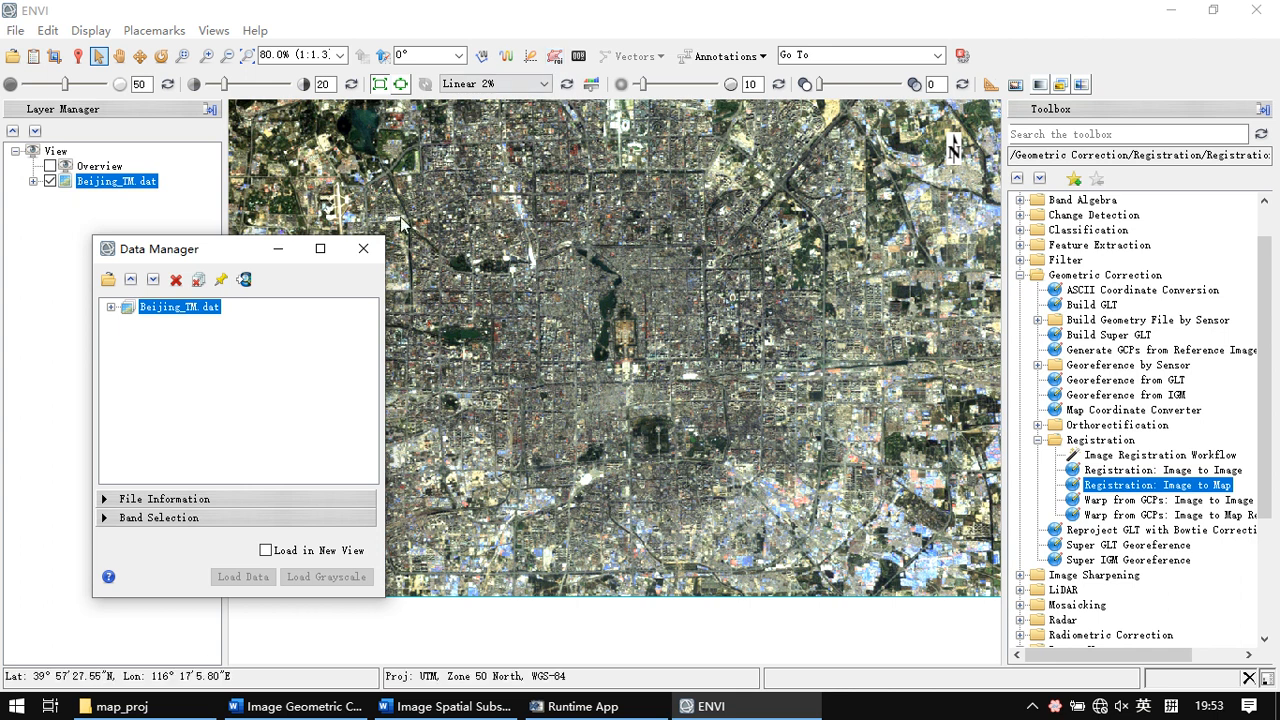
Create a new region of interest on the Beijing_TM.dat layer and move the ROI Tool clear of the image
right_click(110, 188)
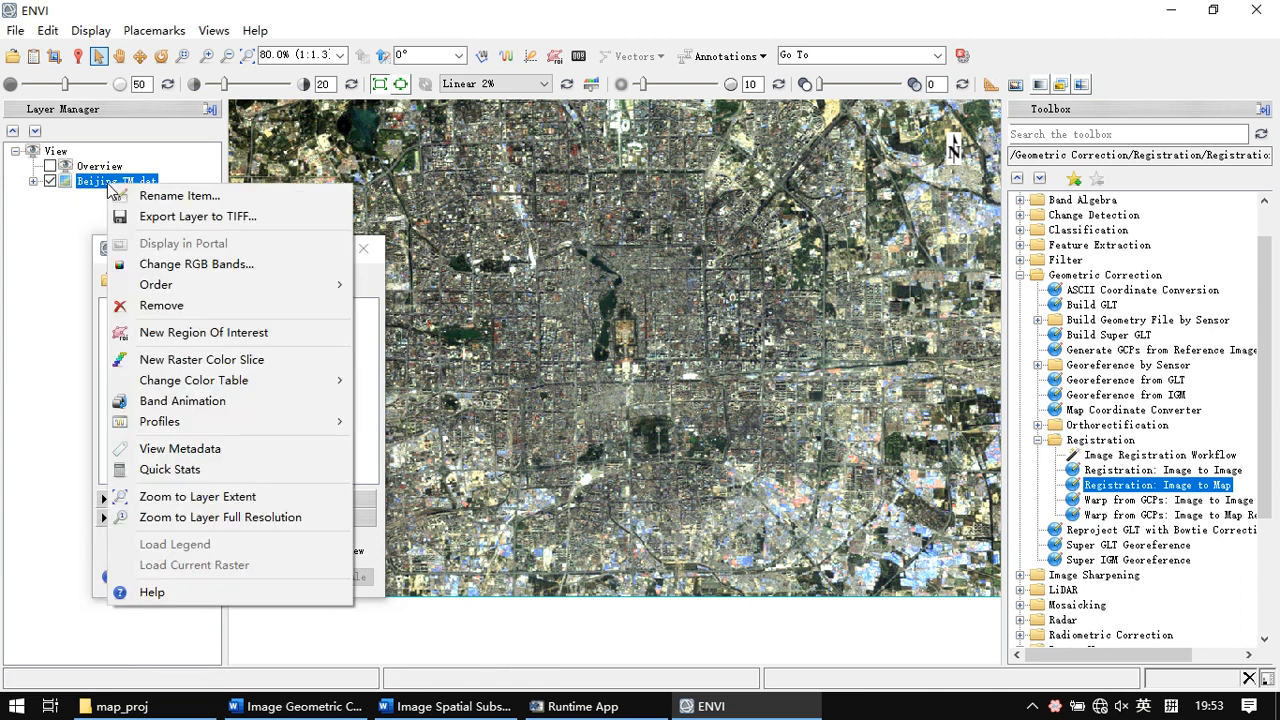
click(175, 340)
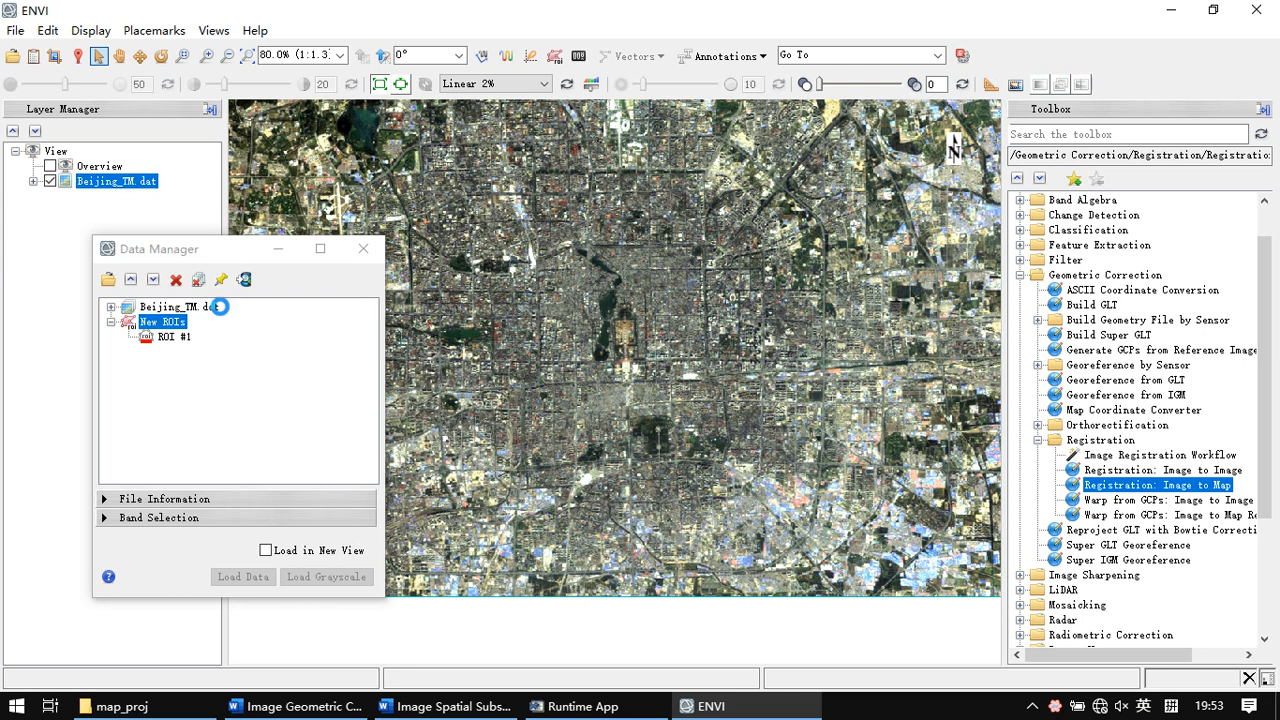
drag(266, 256, 197, 318)
click(293, 311)
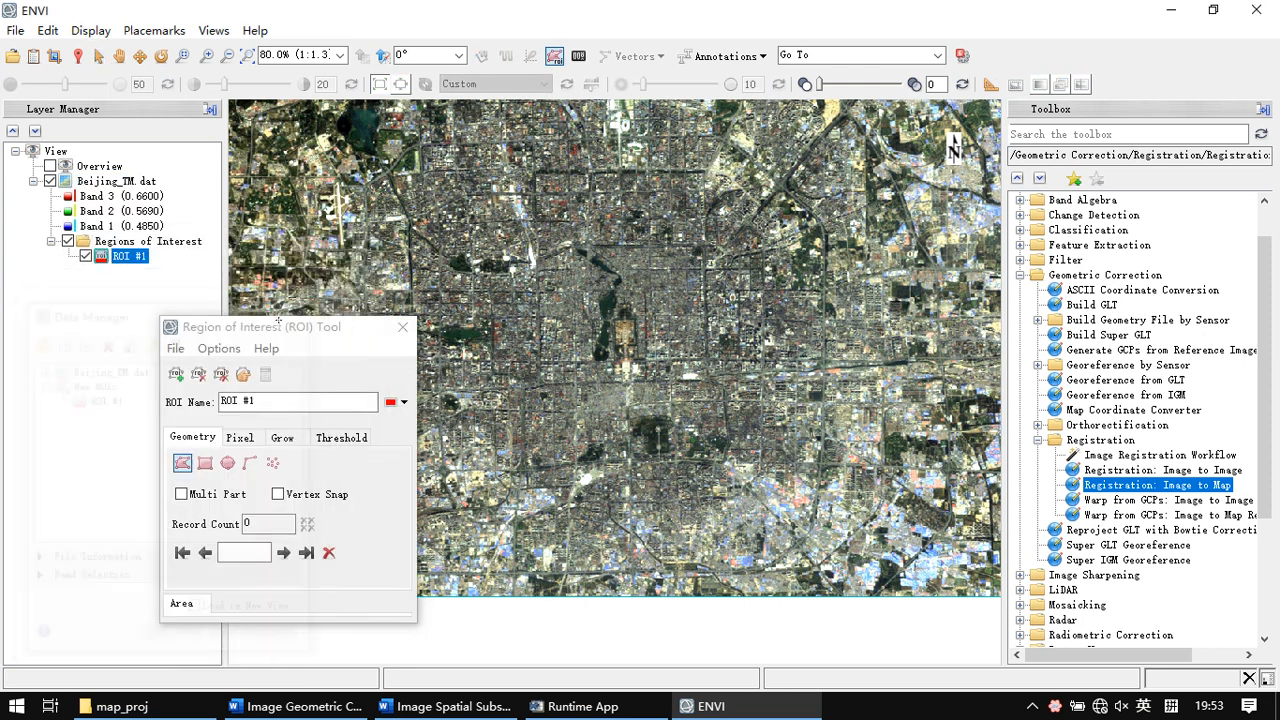
drag(241, 327, 104, 332)
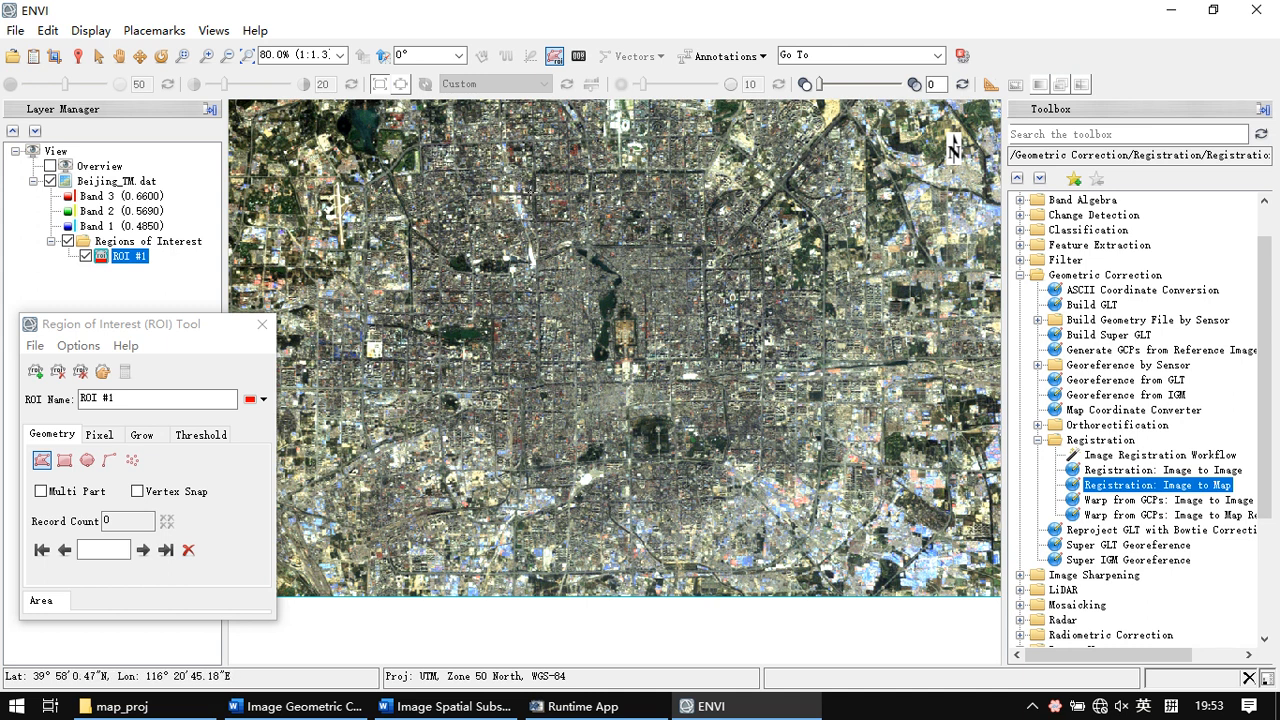
Draw an irregular polygon ROI around the city centre, notched inward on its west and east sides, and accept it
click(533, 178)
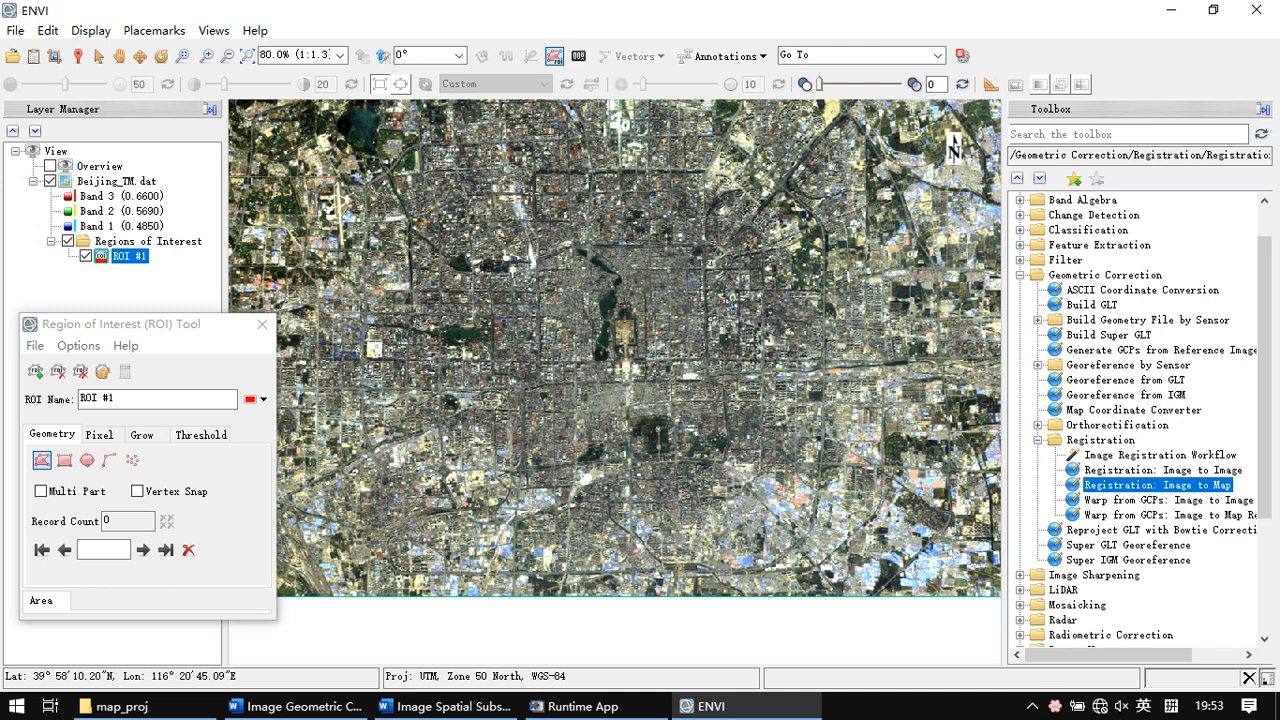
click(534, 218)
click(573, 221)
click(573, 243)
click(539, 263)
click(541, 360)
click(703, 358)
click(703, 245)
click(670, 245)
click(668, 214)
click(703, 214)
click(702, 171)
right_click(536, 181)
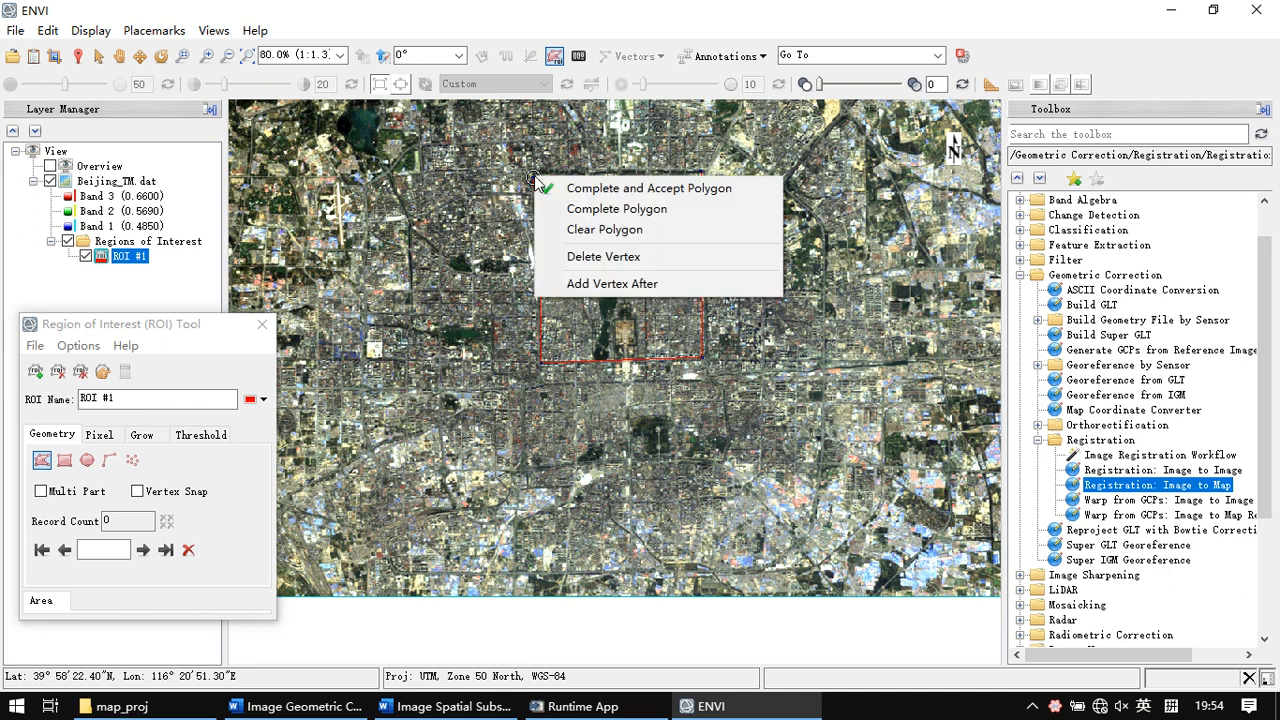
click(630, 190)
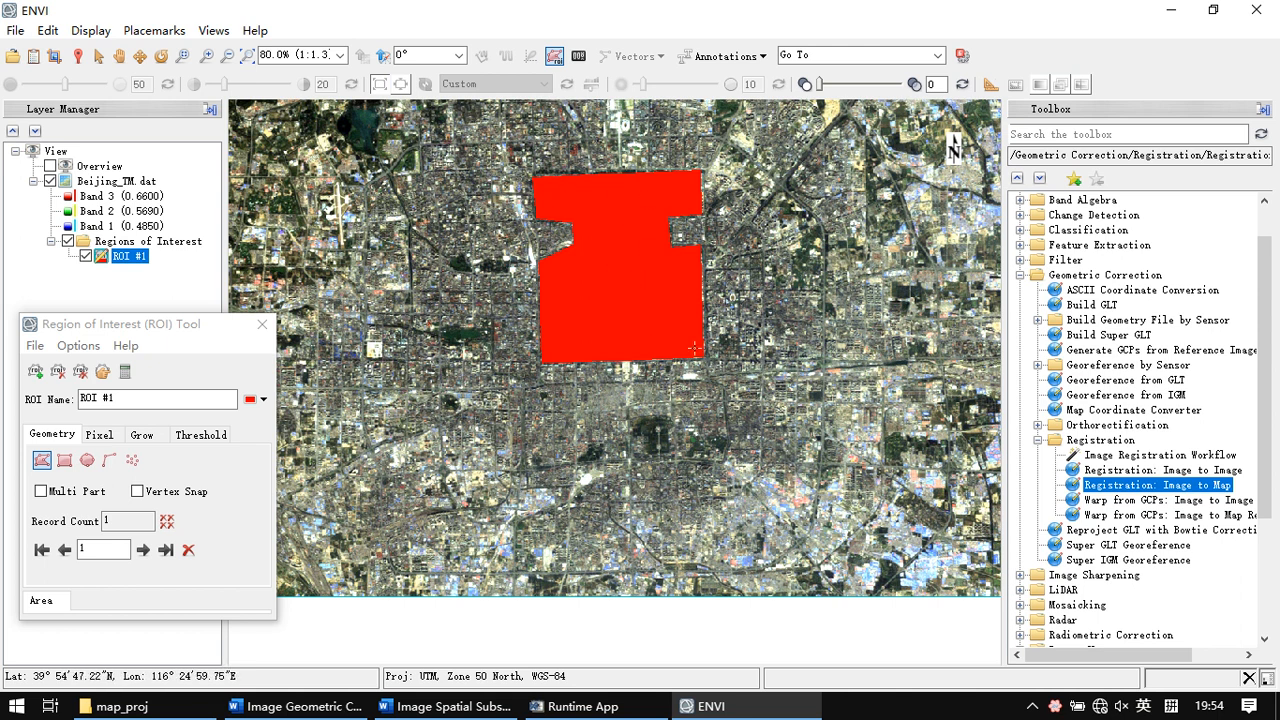
Rename the ROI as fb and set its colour to blue
right_click(617, 210)
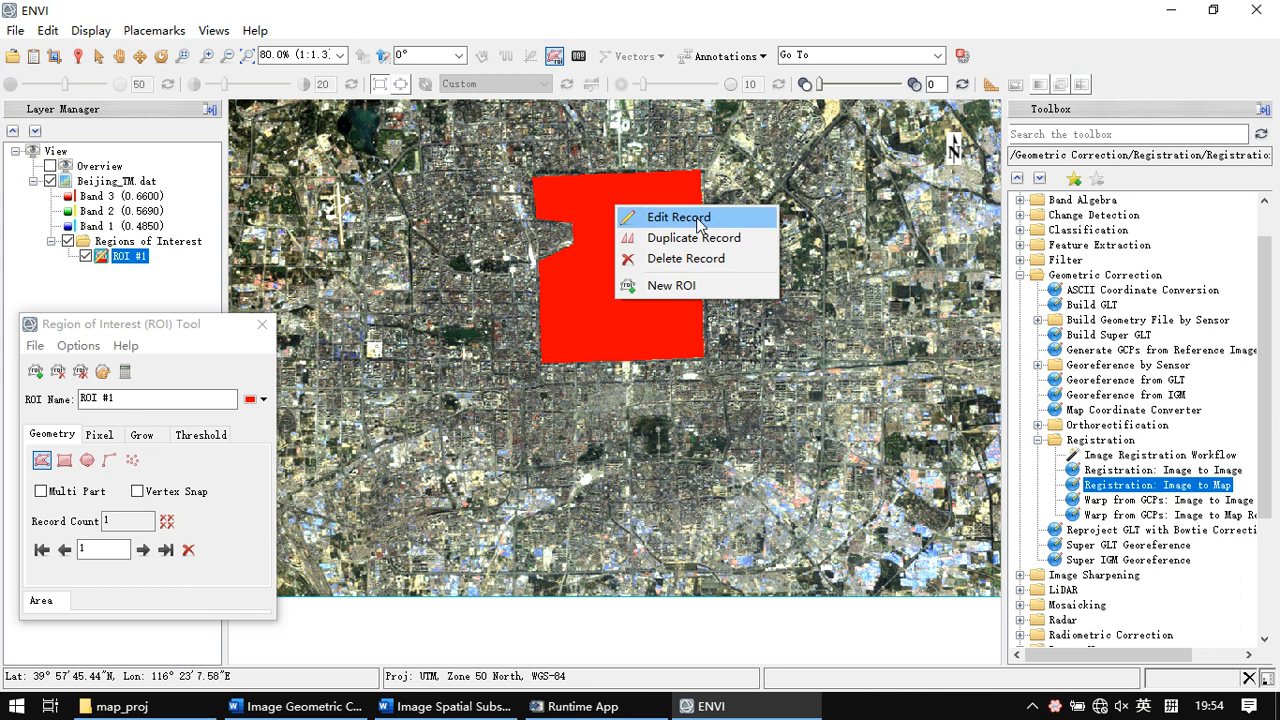
click(184, 326)
drag(148, 330, 157, 320)
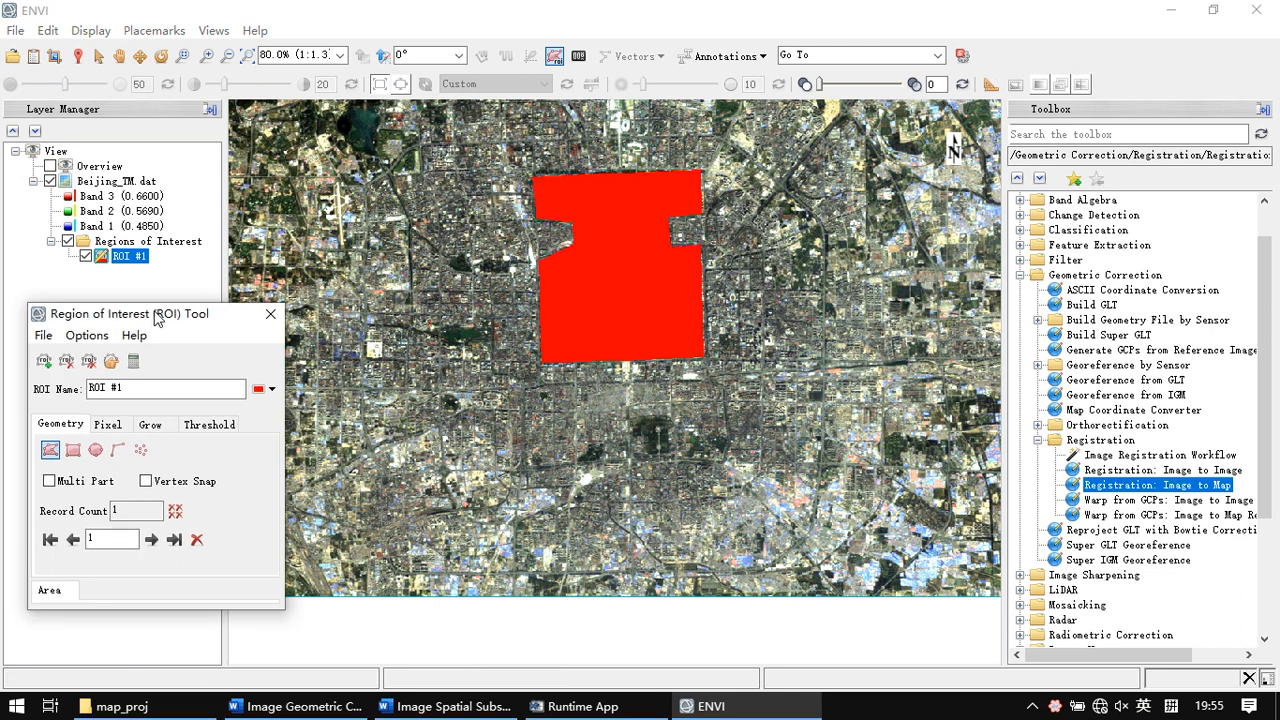
triple_click(110, 389)
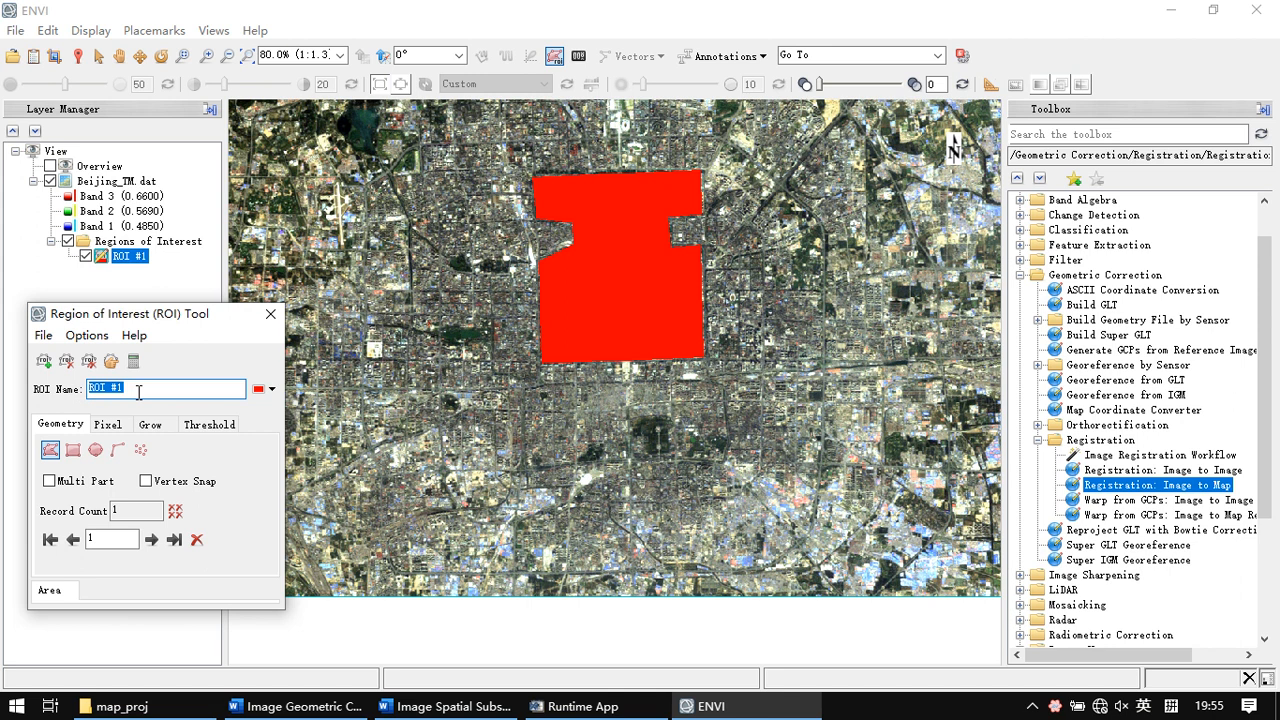
text(fb)
click(266, 390)
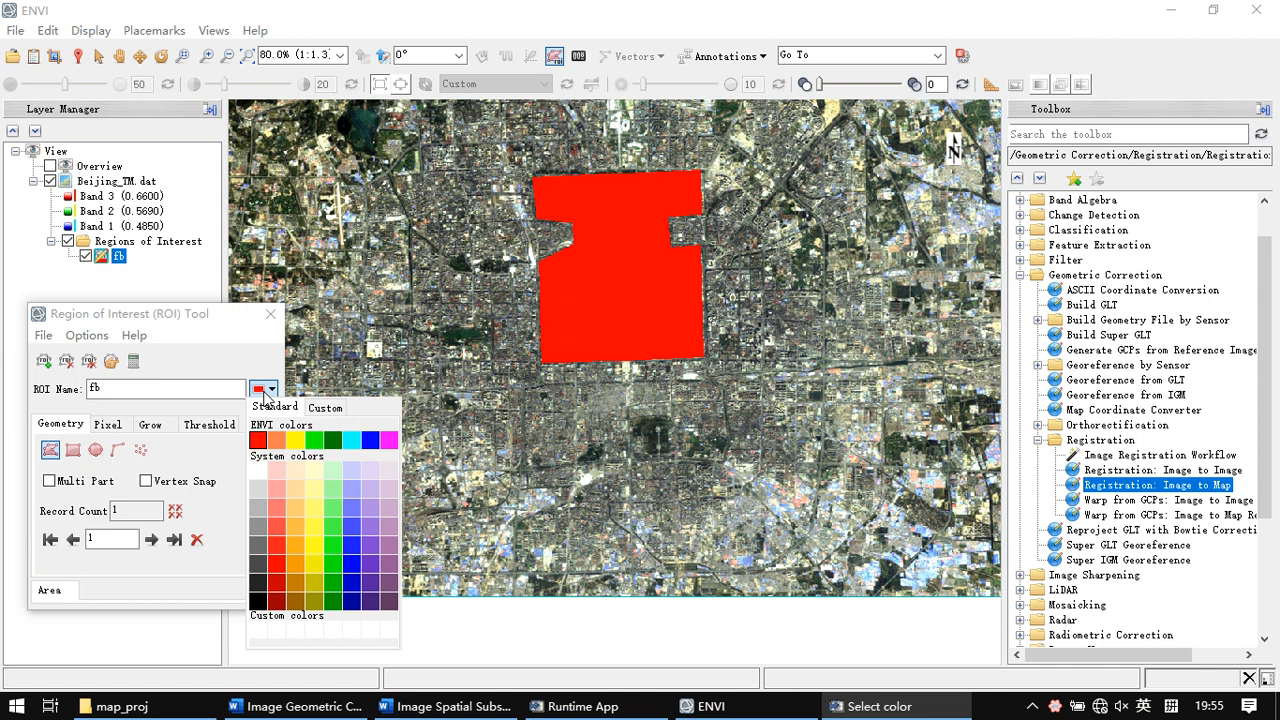
click(370, 440)
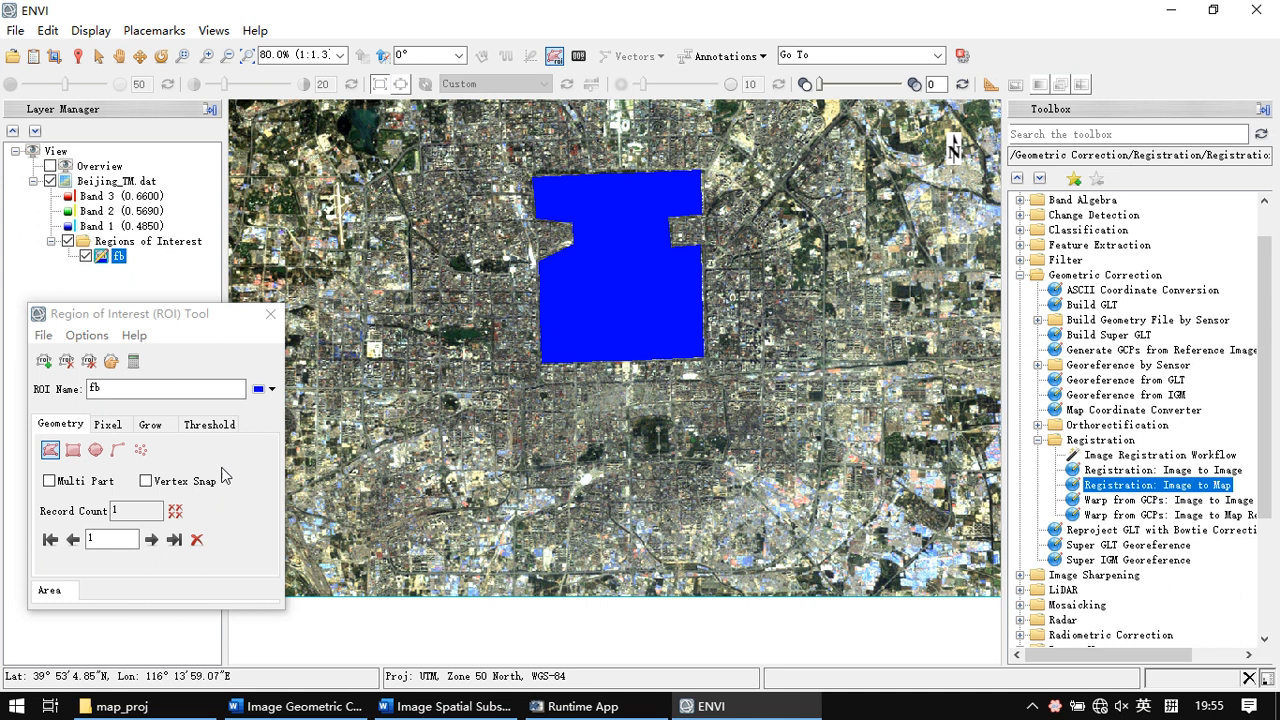
Save the fb ROI as myROI2.xml in the temp folder
click(130, 318)
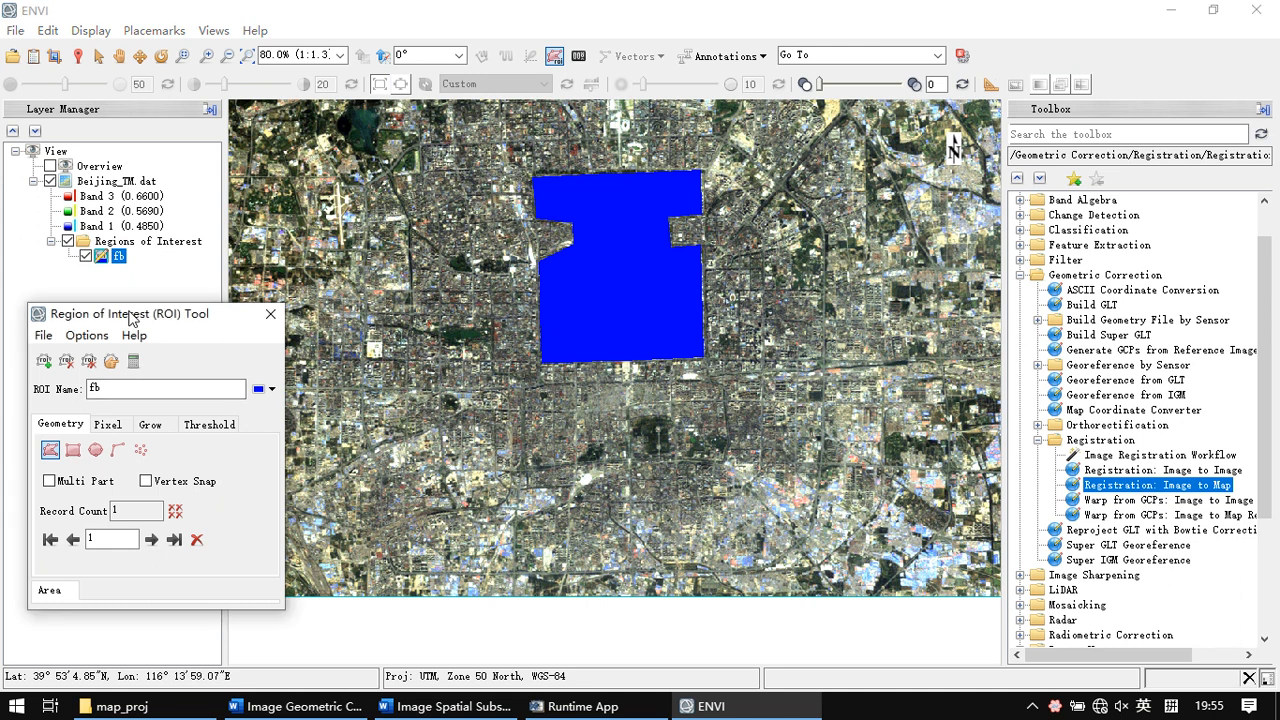
click(43, 336)
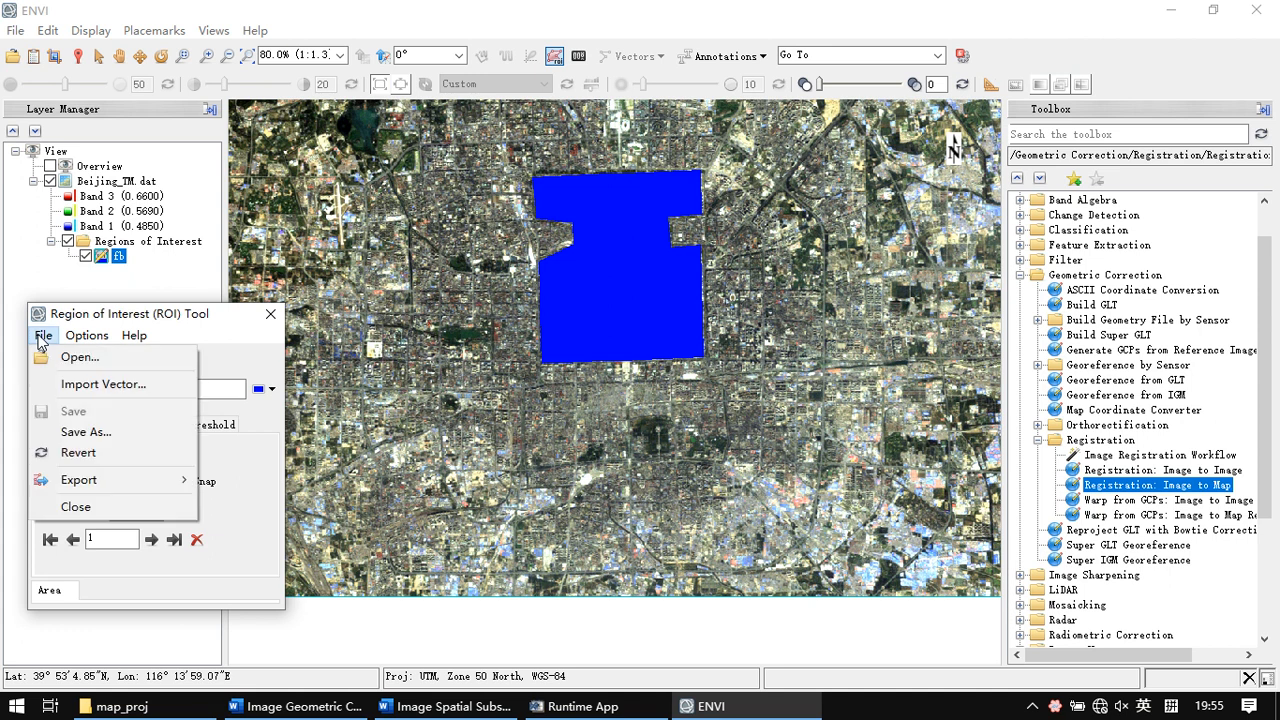
click(114, 436)
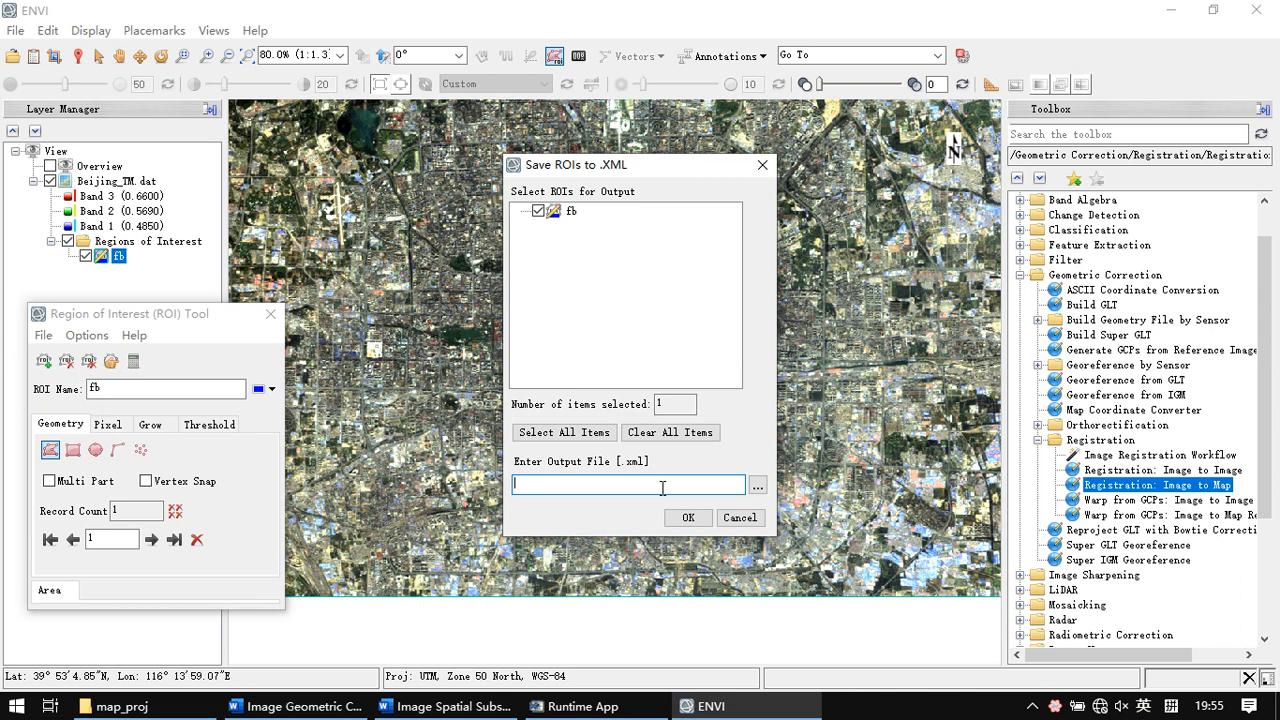
click(757, 485)
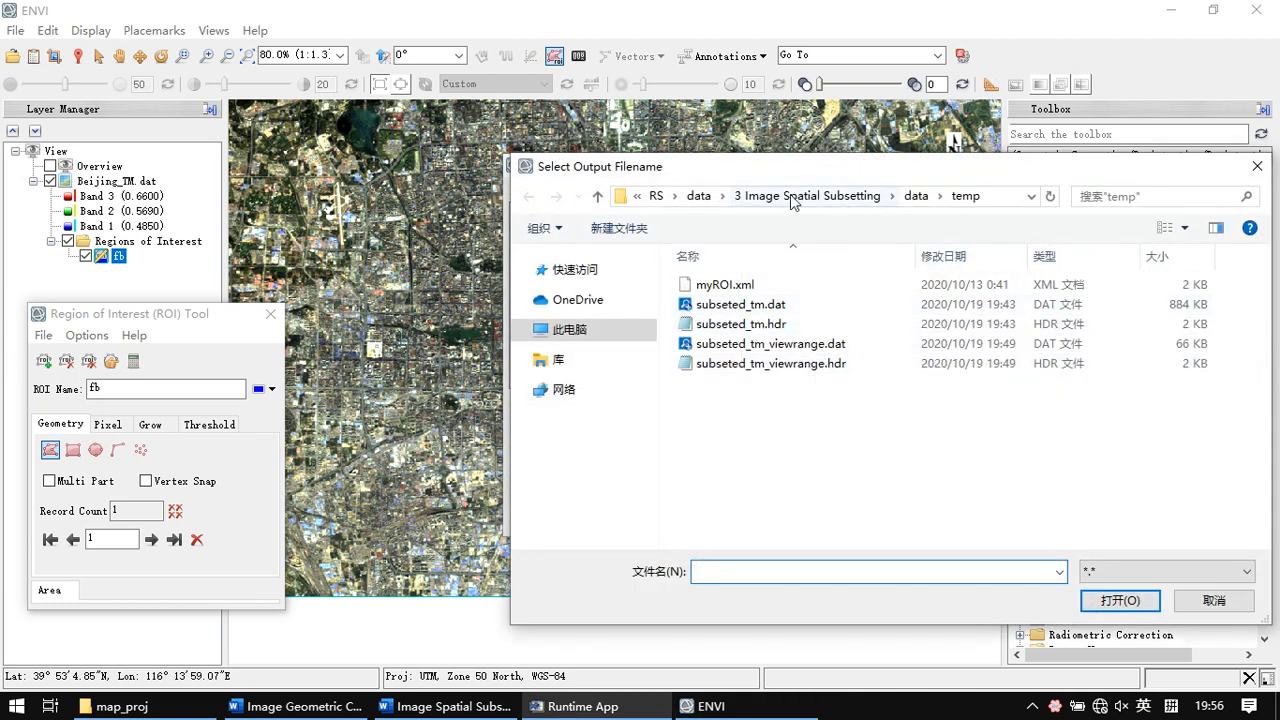
click(749, 287)
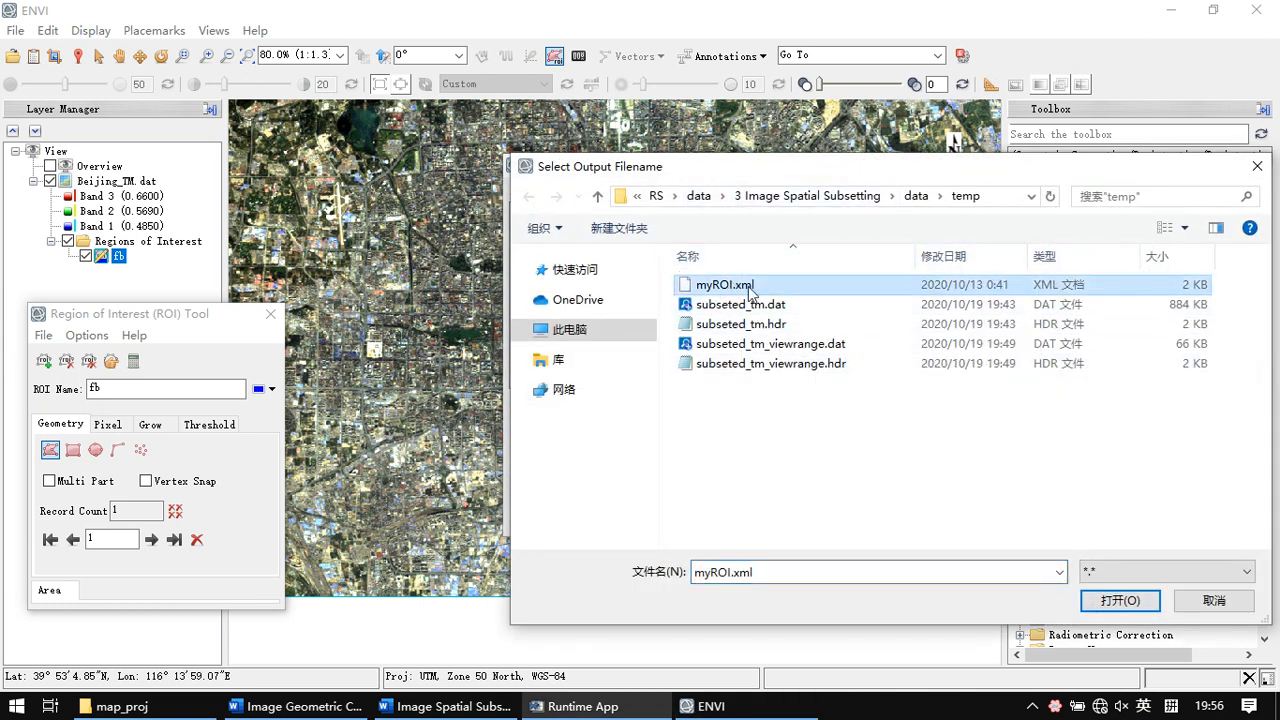
double_click(736, 572)
click(736, 572)
text(2)
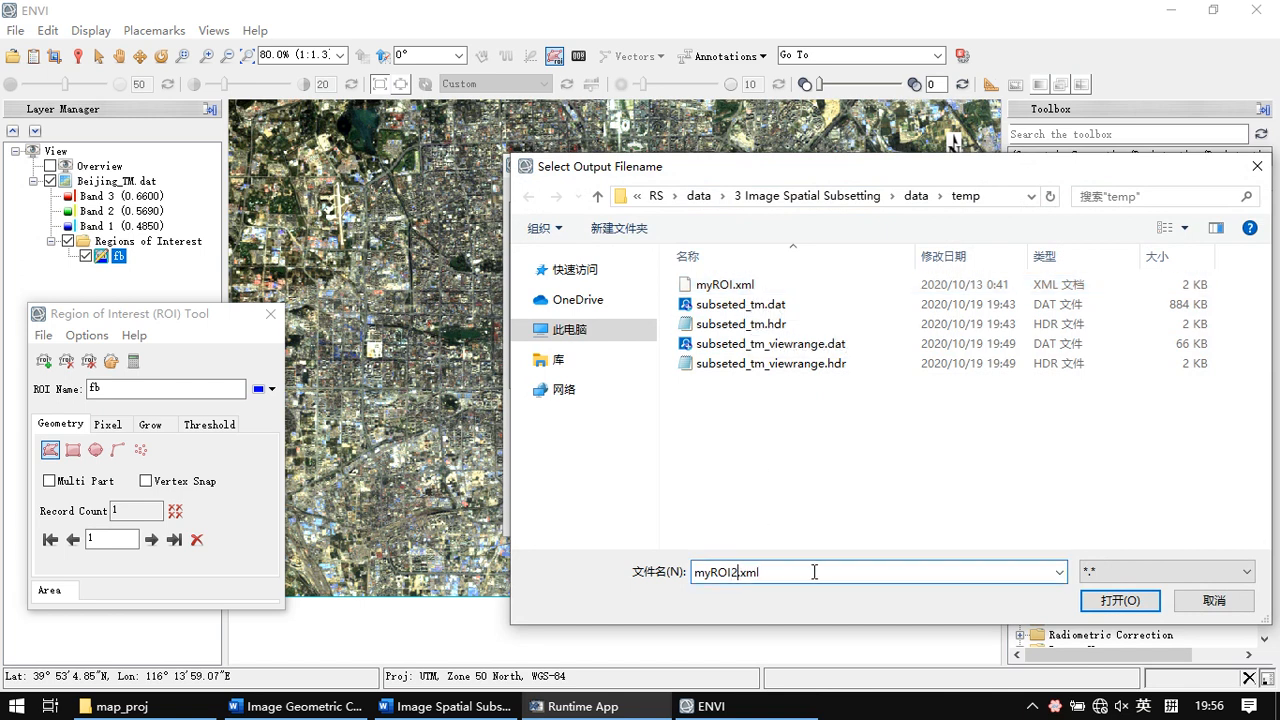
click(1119, 600)
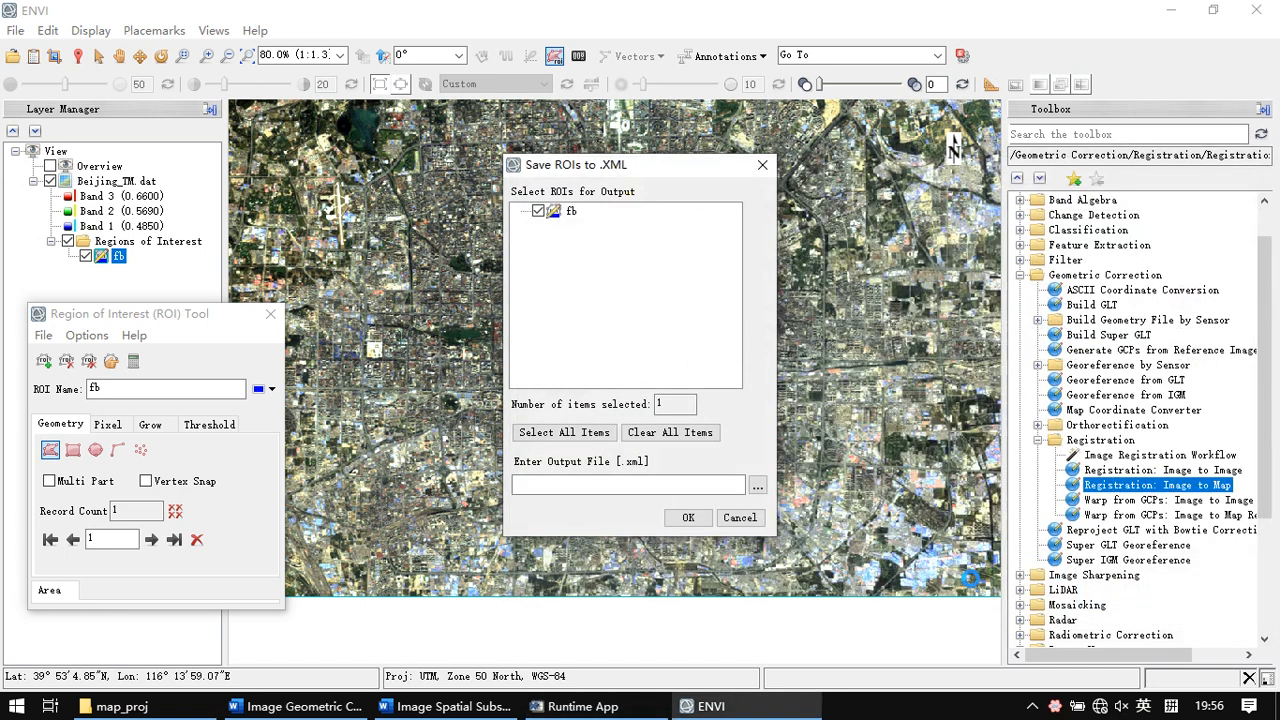
click(688, 517)
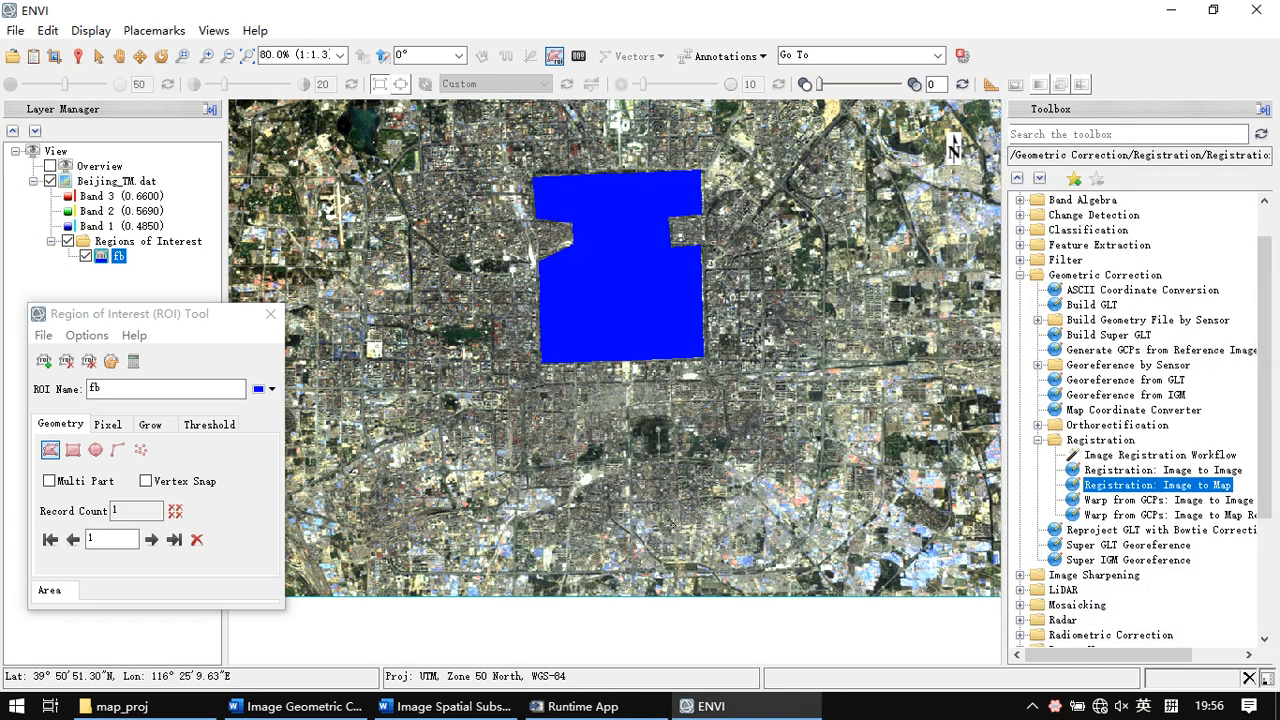
Switch to File Explorer, check the saved myROI2.xml in the 3 Image Spatial Subsetting temp folder, and minimize the window
click(174, 716)
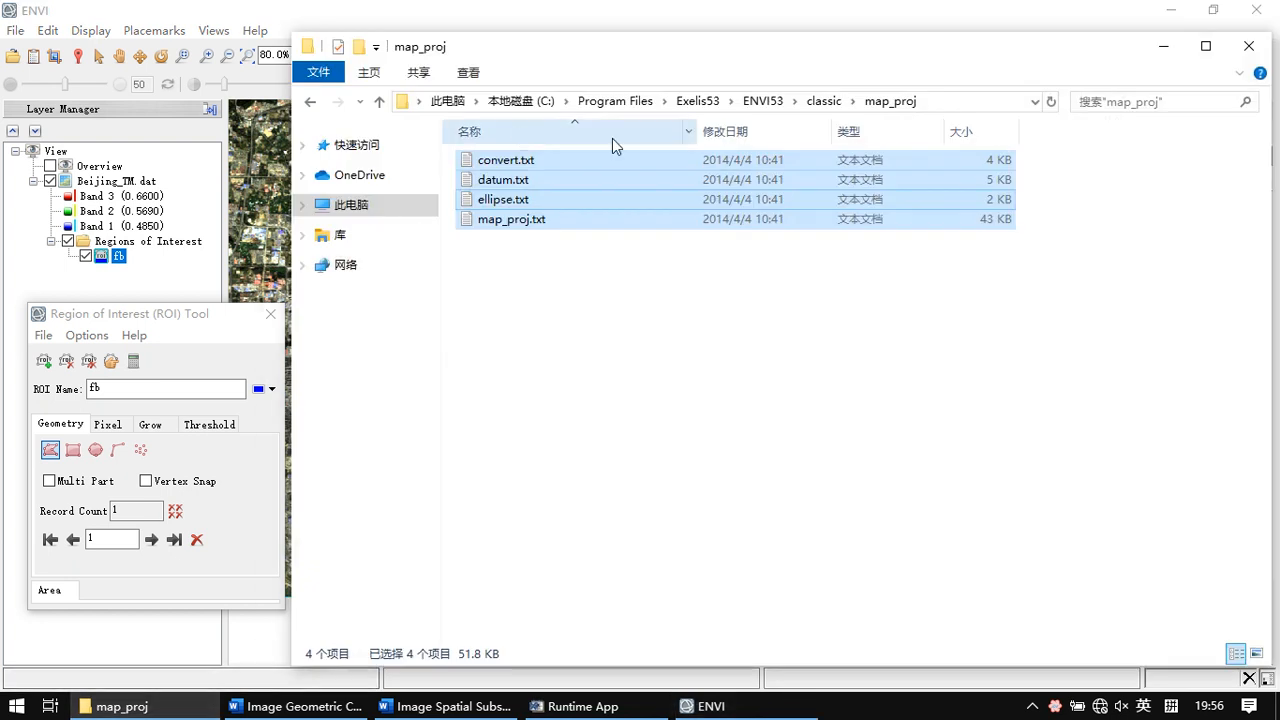
click(521, 101)
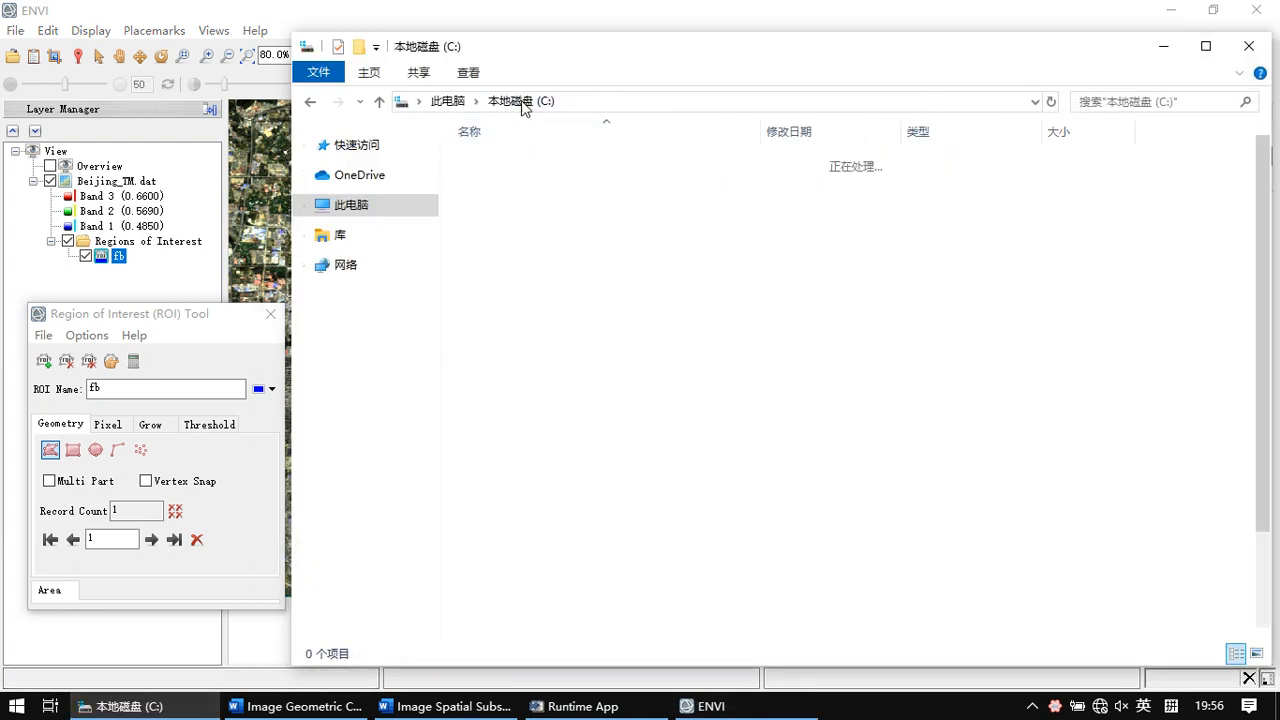
click(358, 208)
double_click(600, 350)
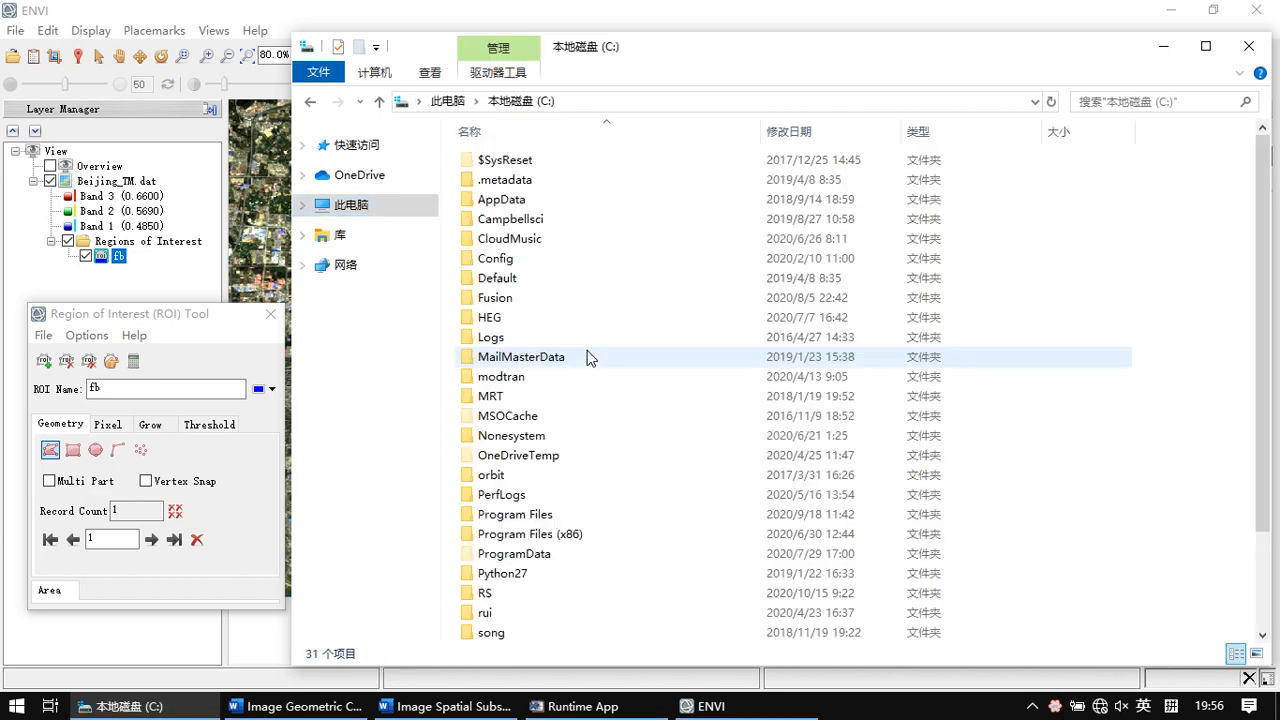
click(1161, 47)
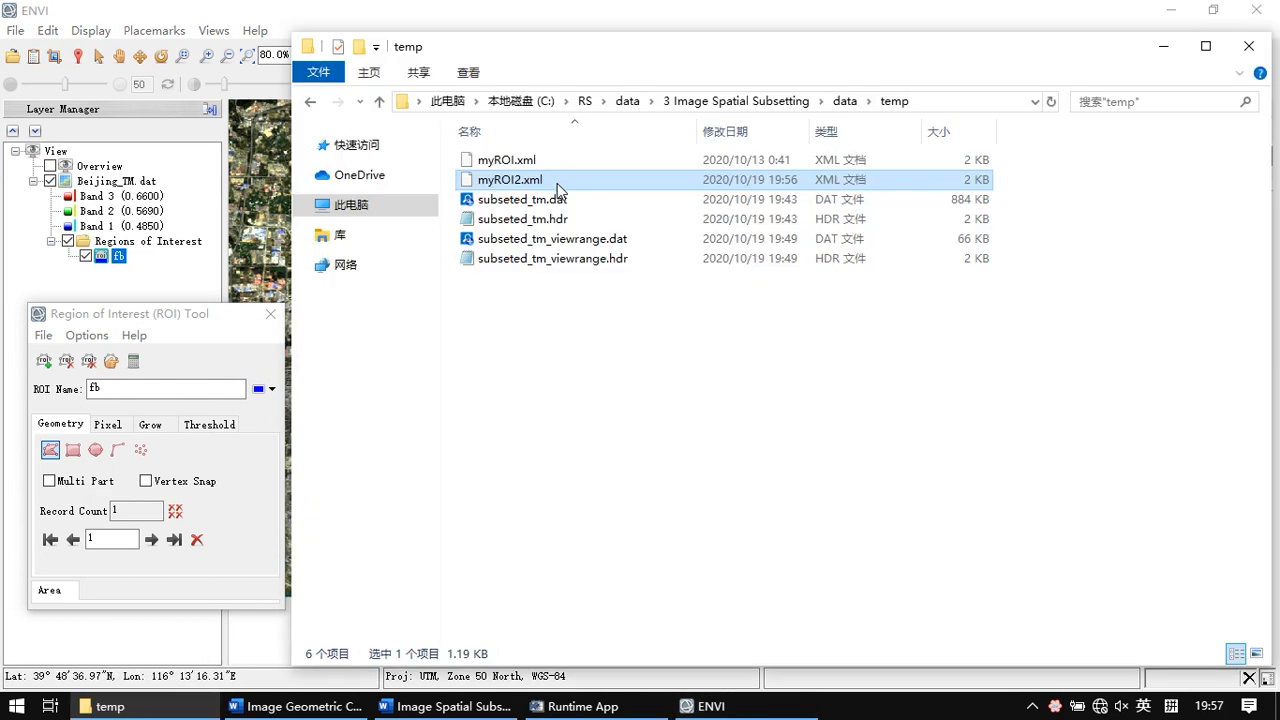
click(556, 182)
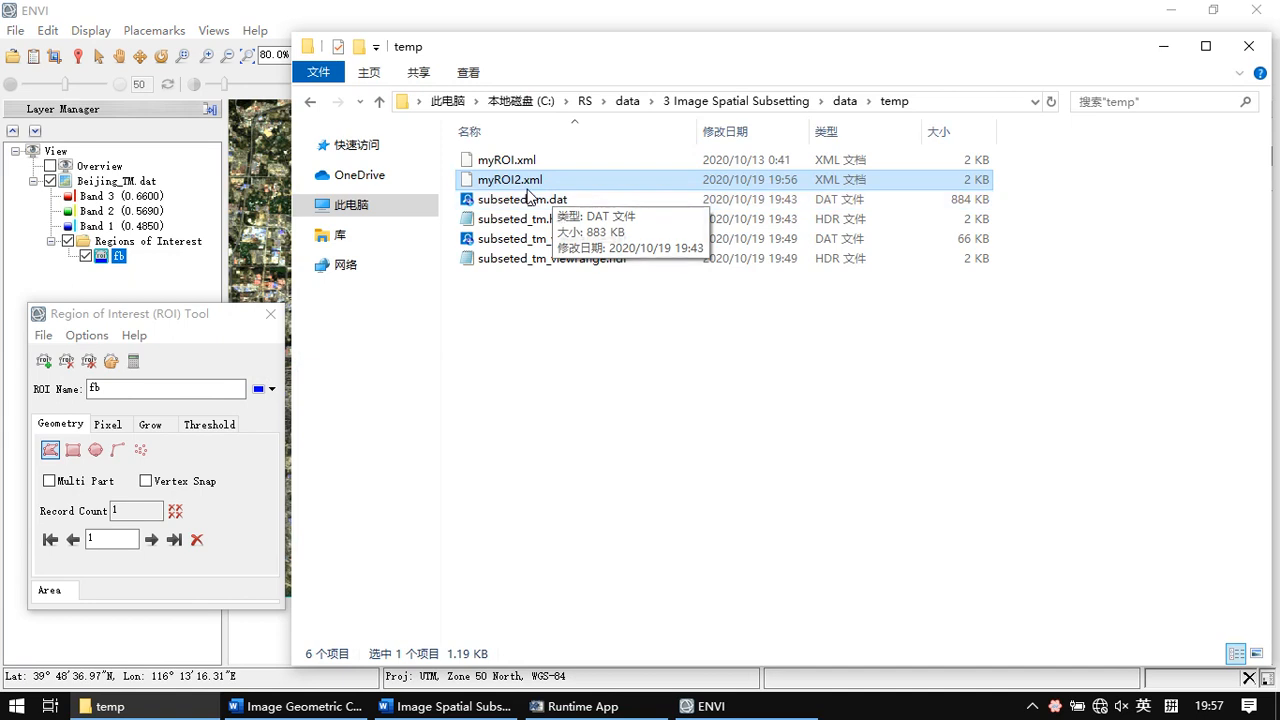
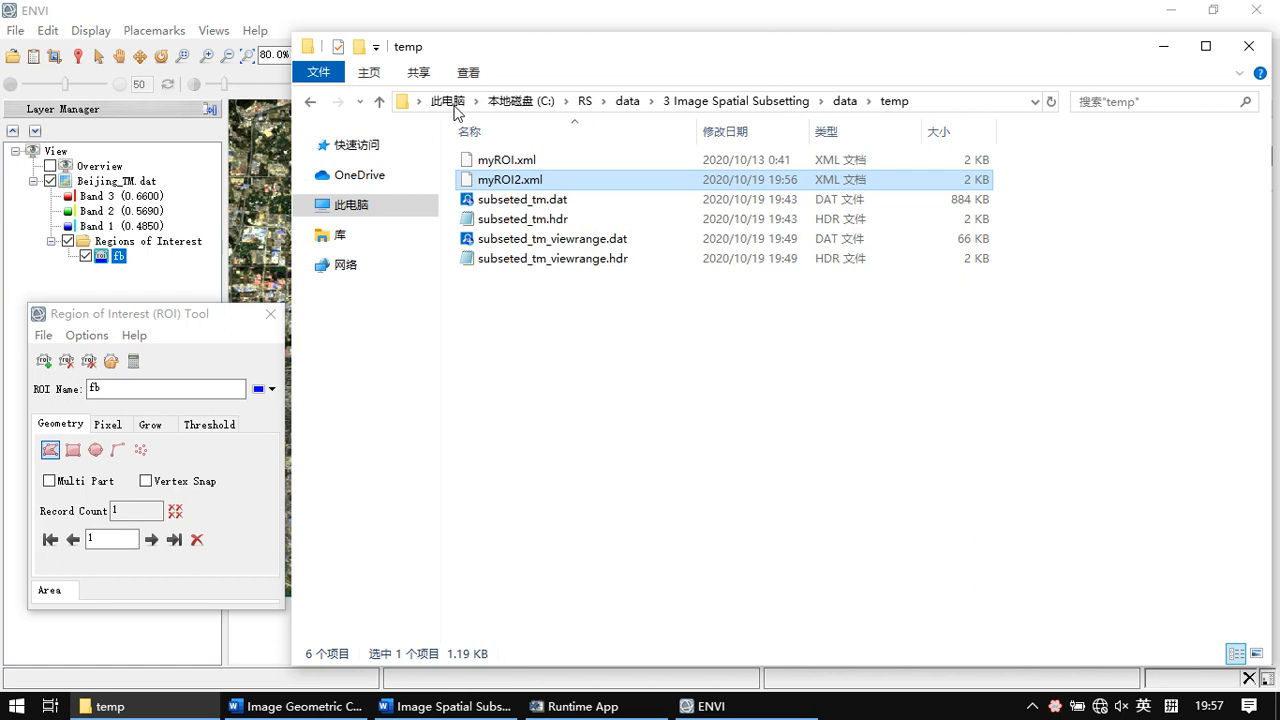
click(1168, 46)
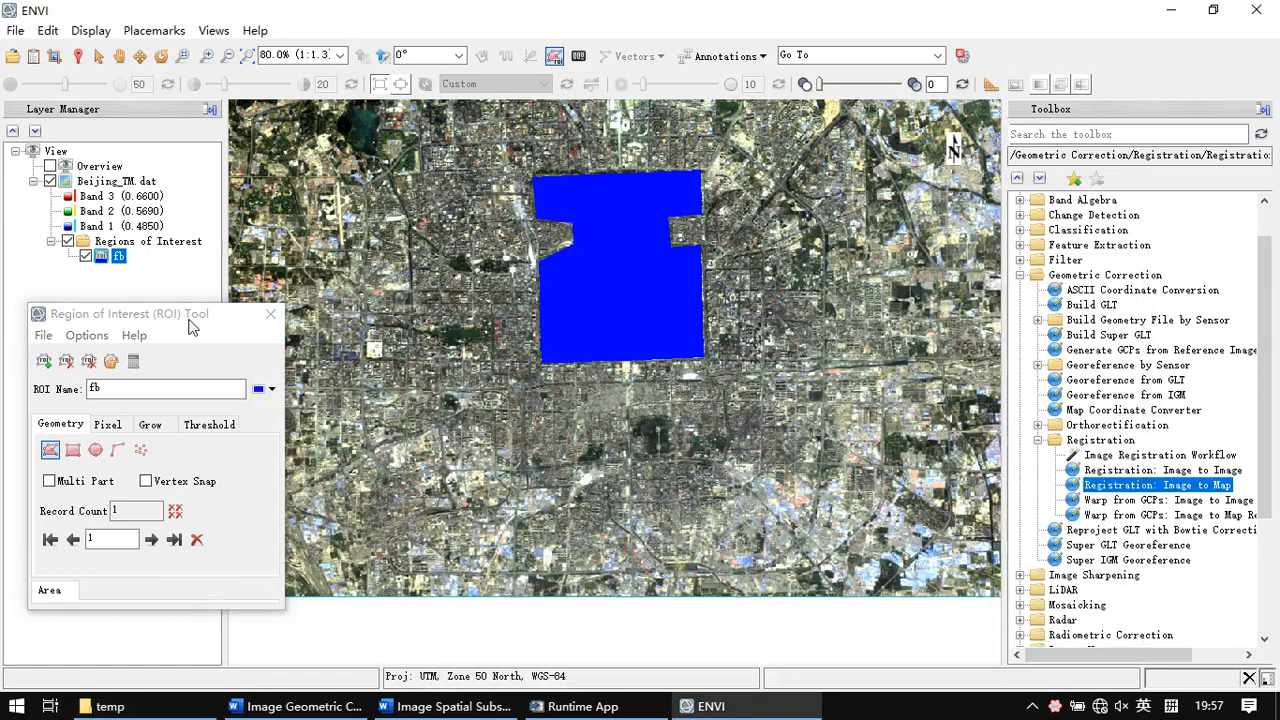
drag(84, 314, 106, 294)
click(67, 315)
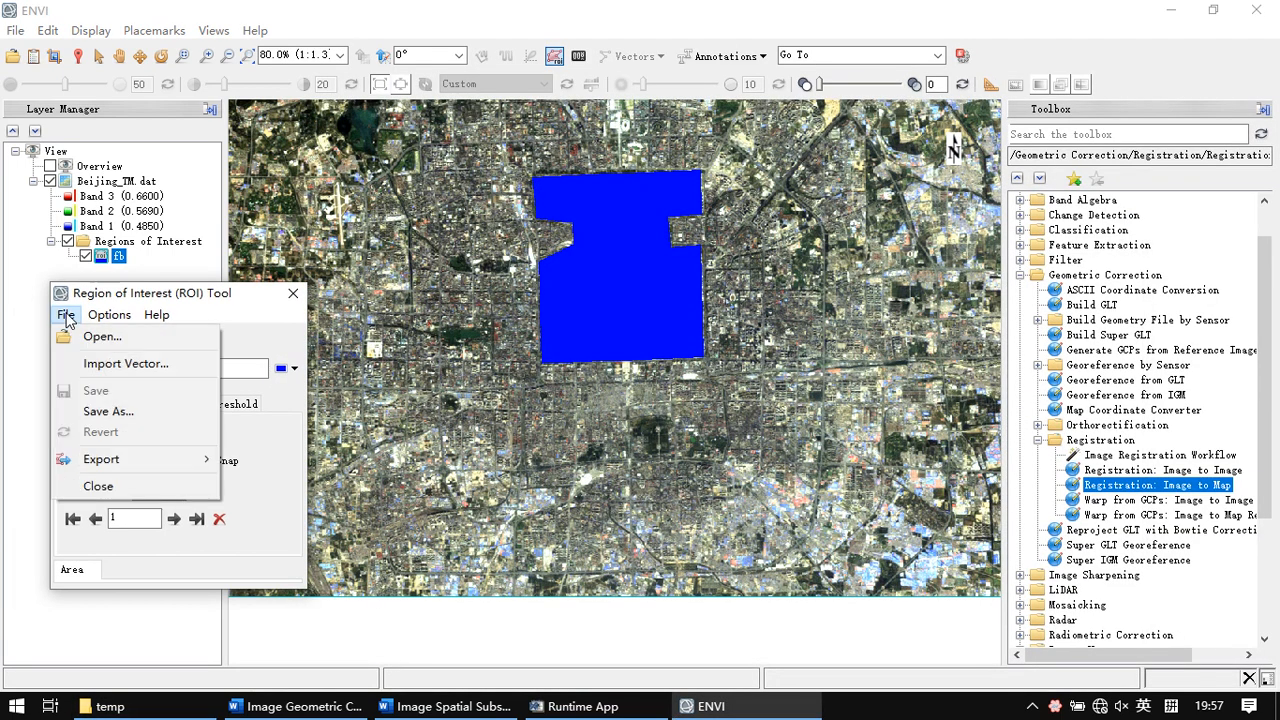
mouse_move(176, 464)
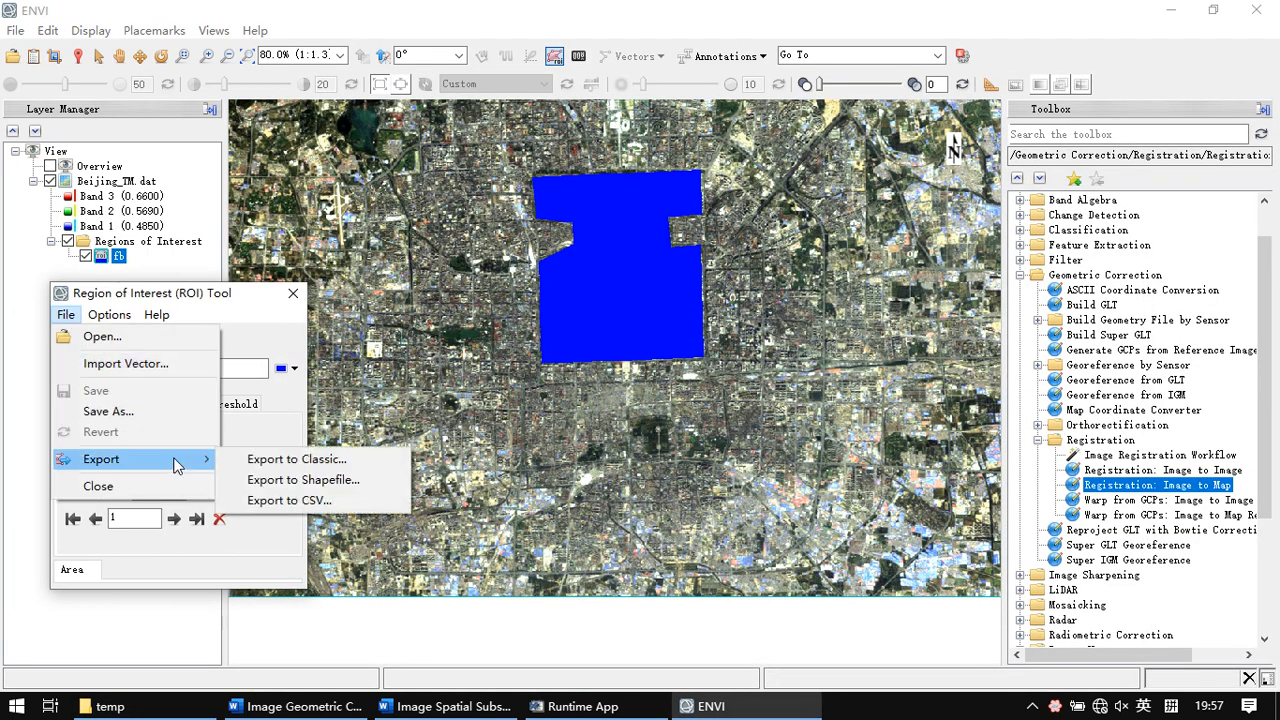
click(316, 462)
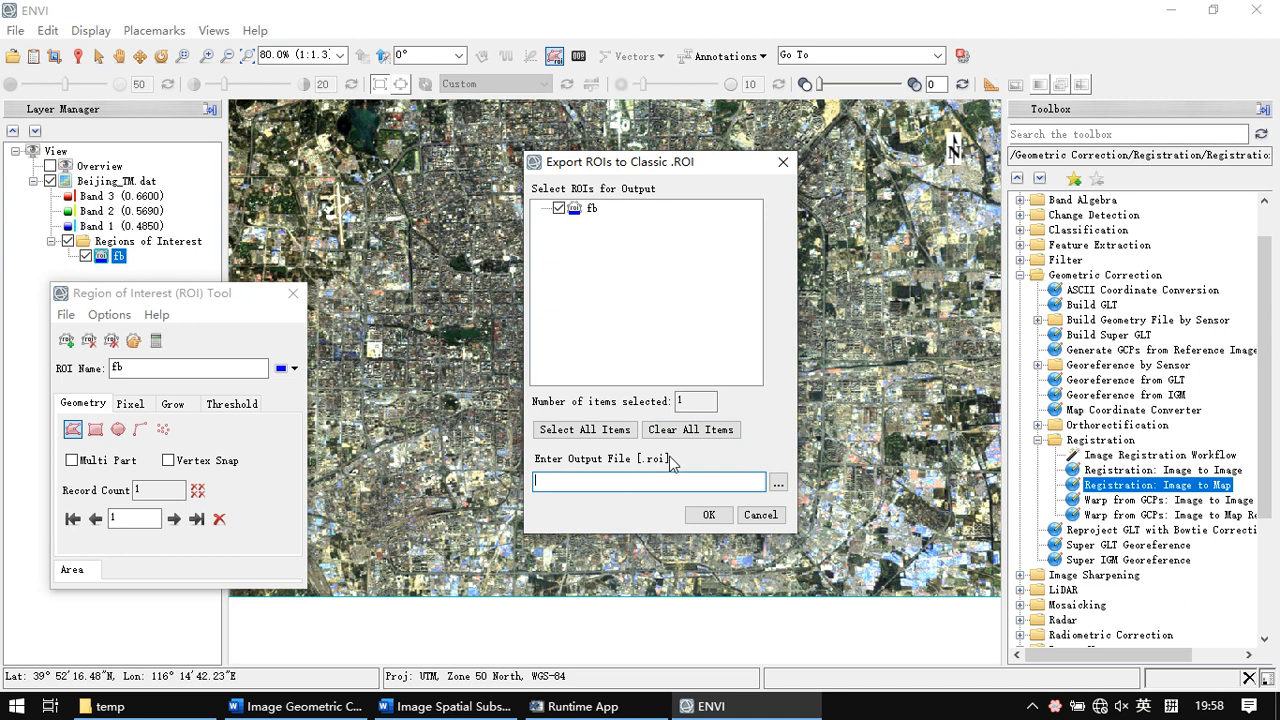
click(758, 515)
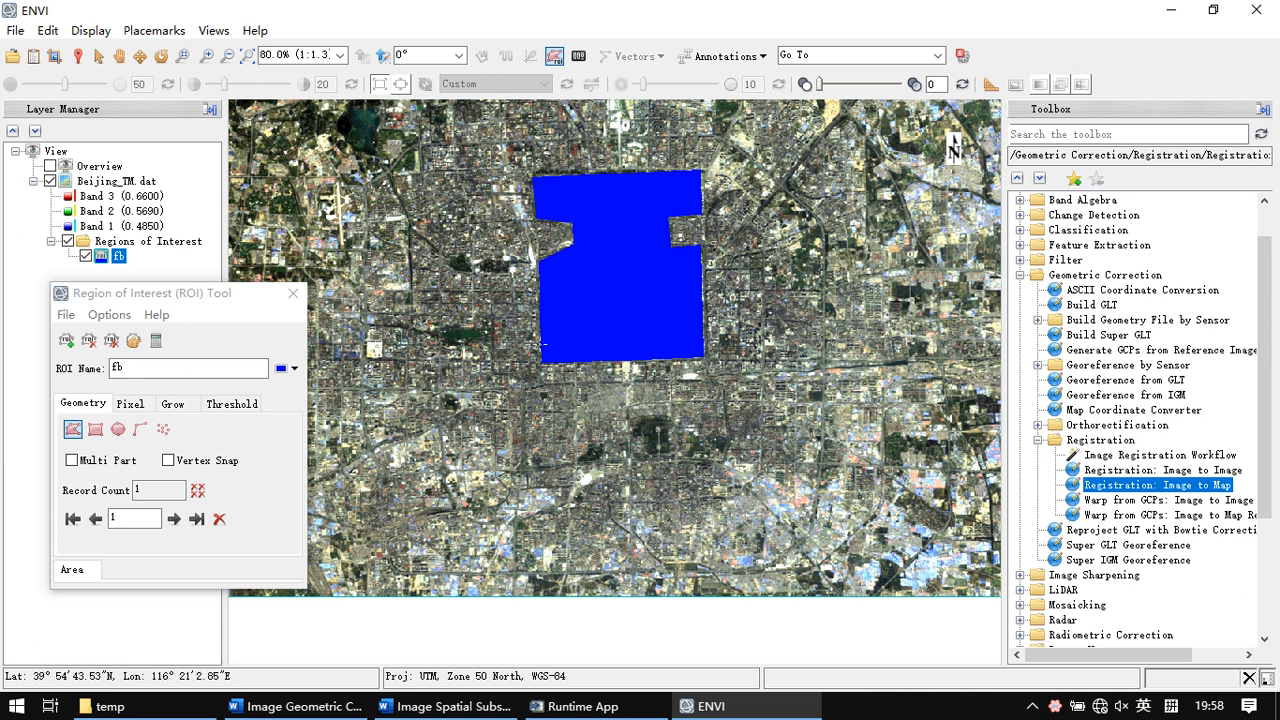
Start Subset Data from ROIs with Beijing_TM.dat as the input file, keeping all six bands
click(1021, 275)
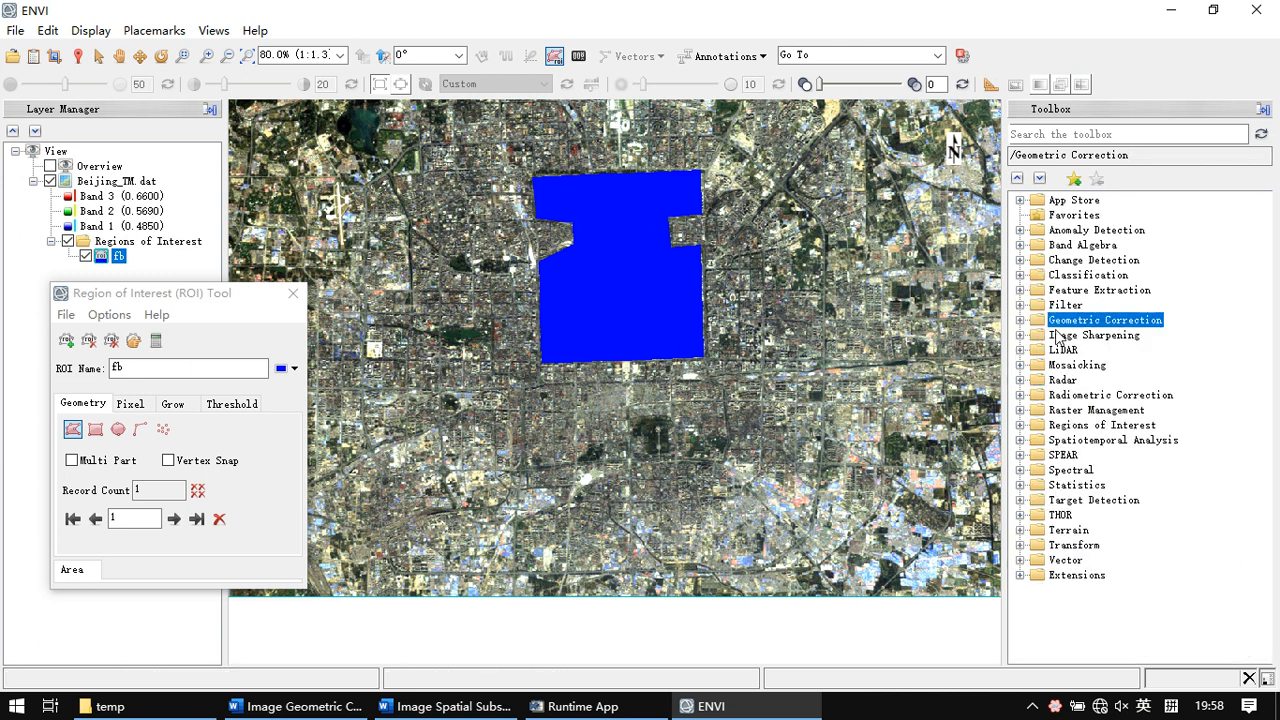
double_click(1059, 425)
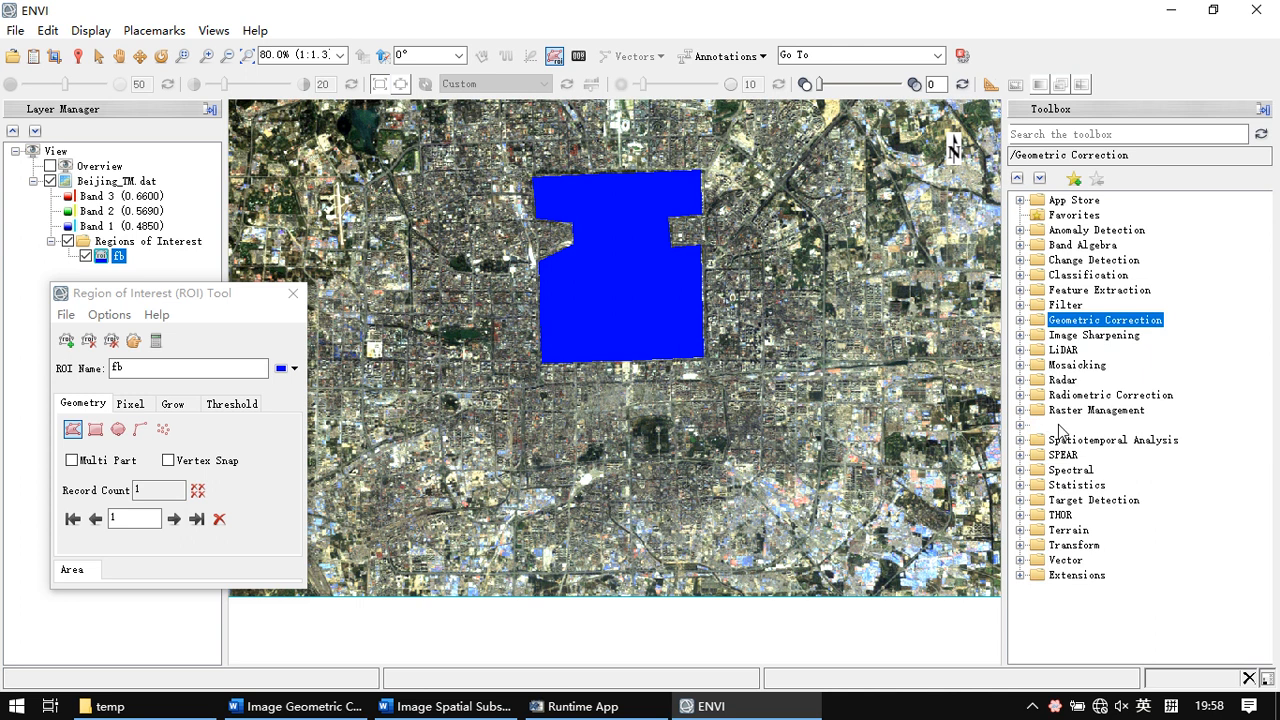
click(1021, 425)
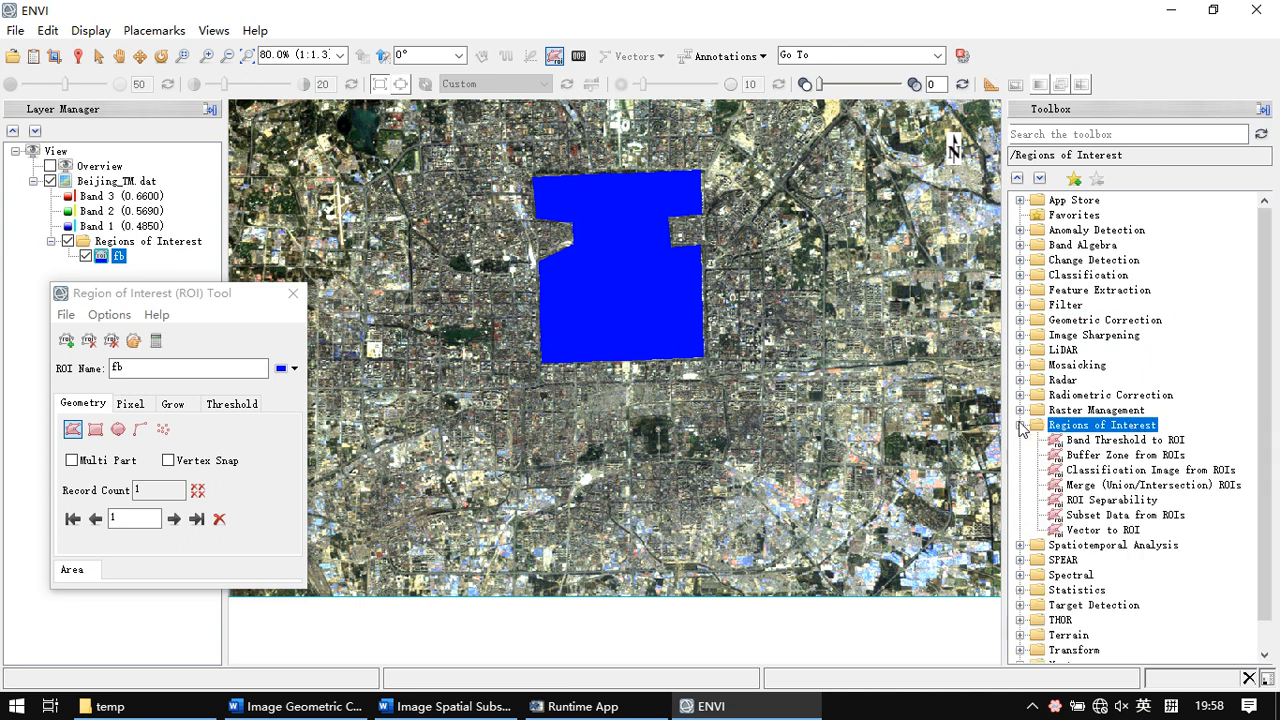
click(1112, 516)
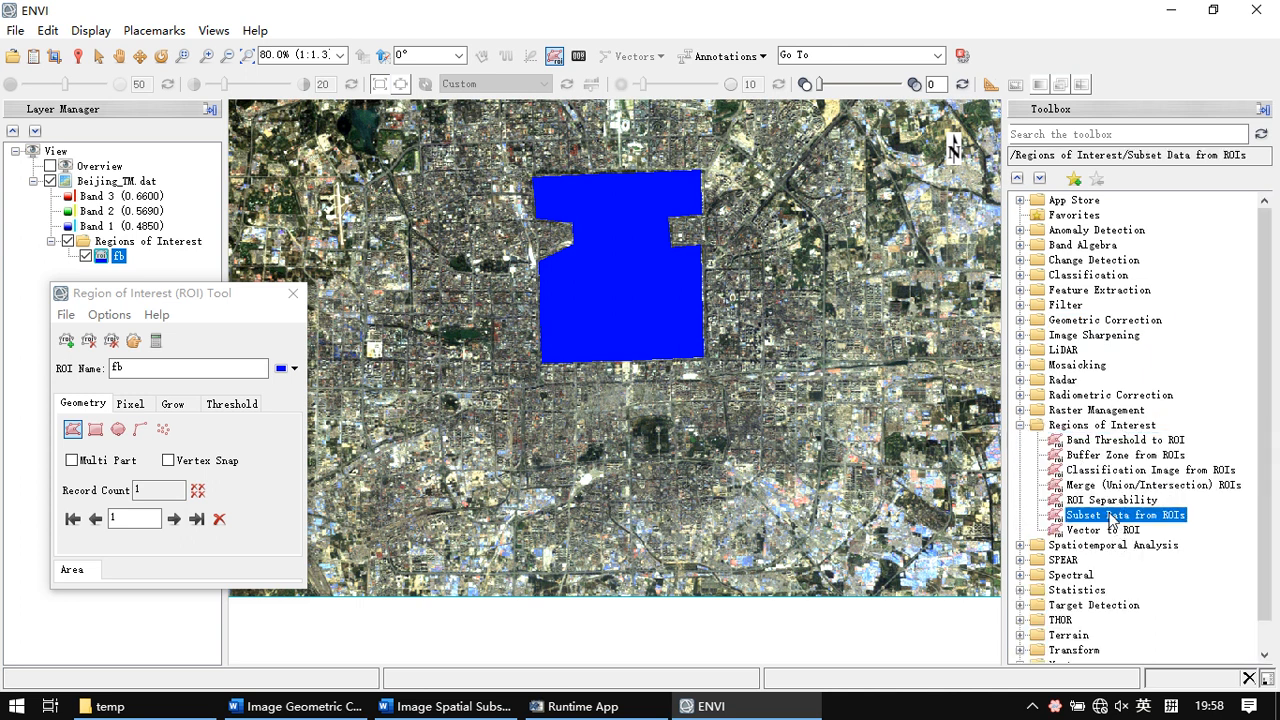
double_click(1114, 517)
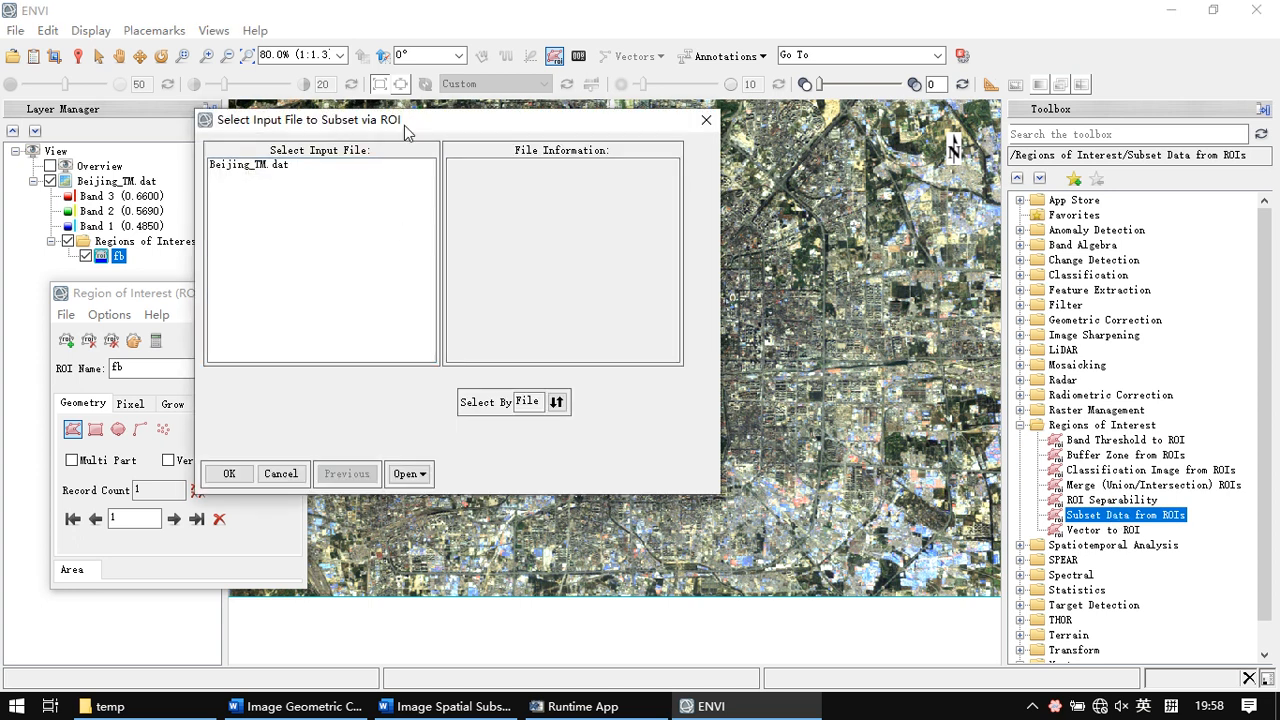
drag(416, 127, 689, 184)
click(527, 223)
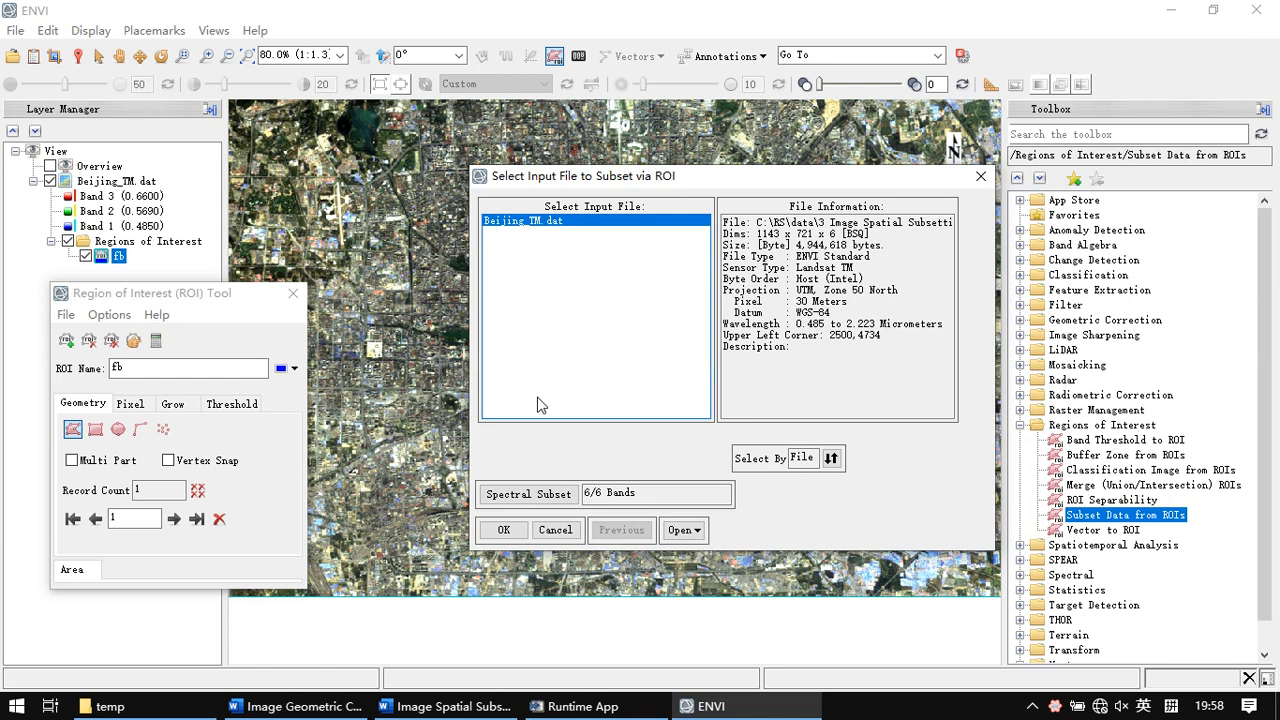
click(505, 530)
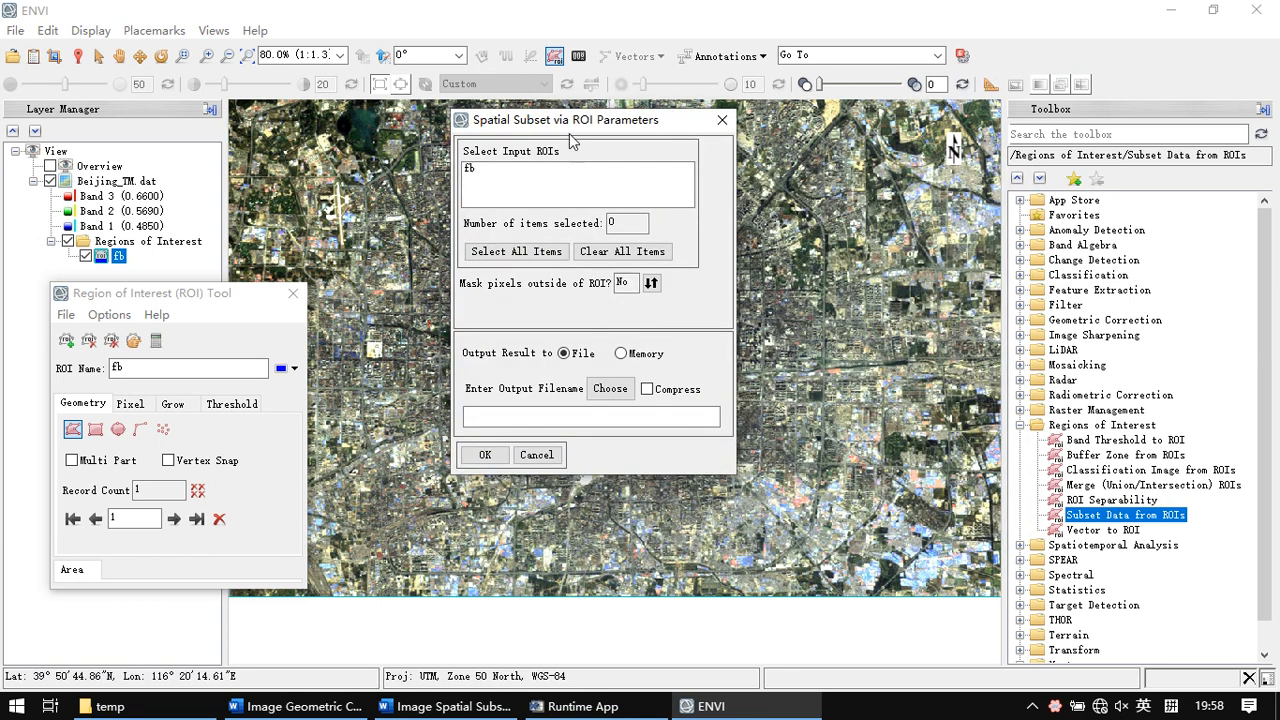
Select the fb ROI for the spatial subset and mask pixels outside it with a background value of 0
drag(570, 126, 655, 170)
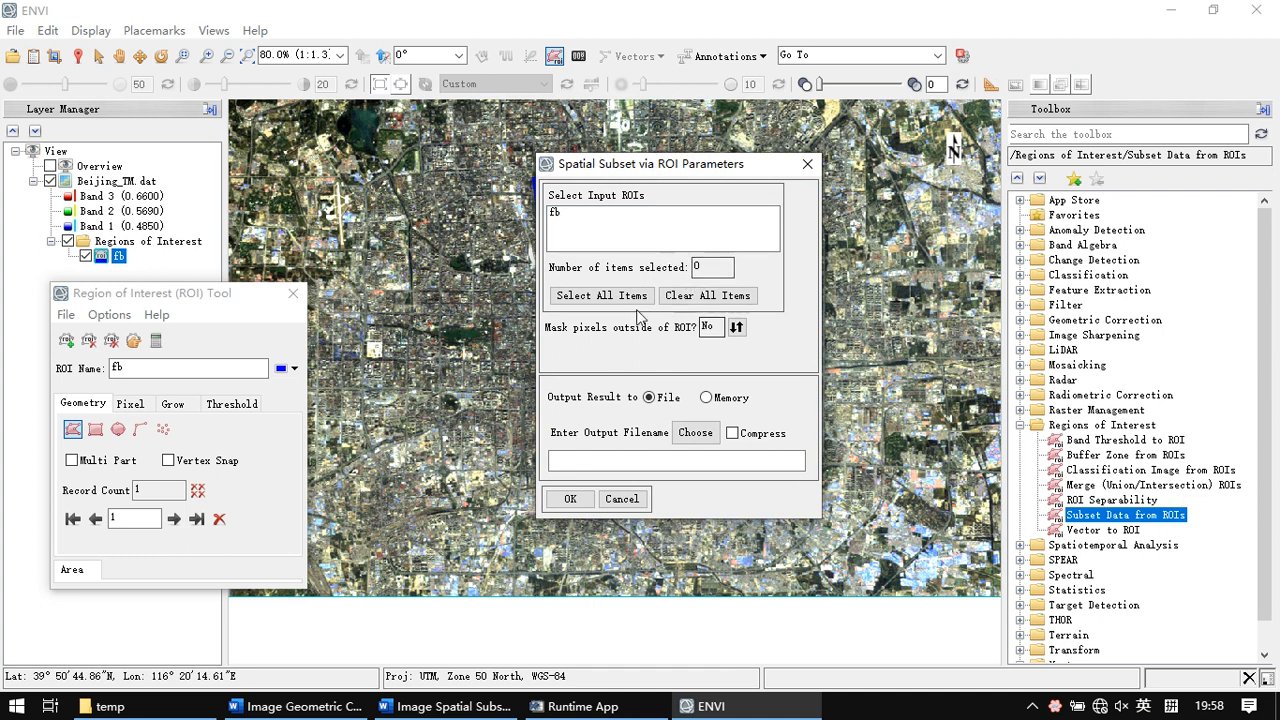
click(562, 216)
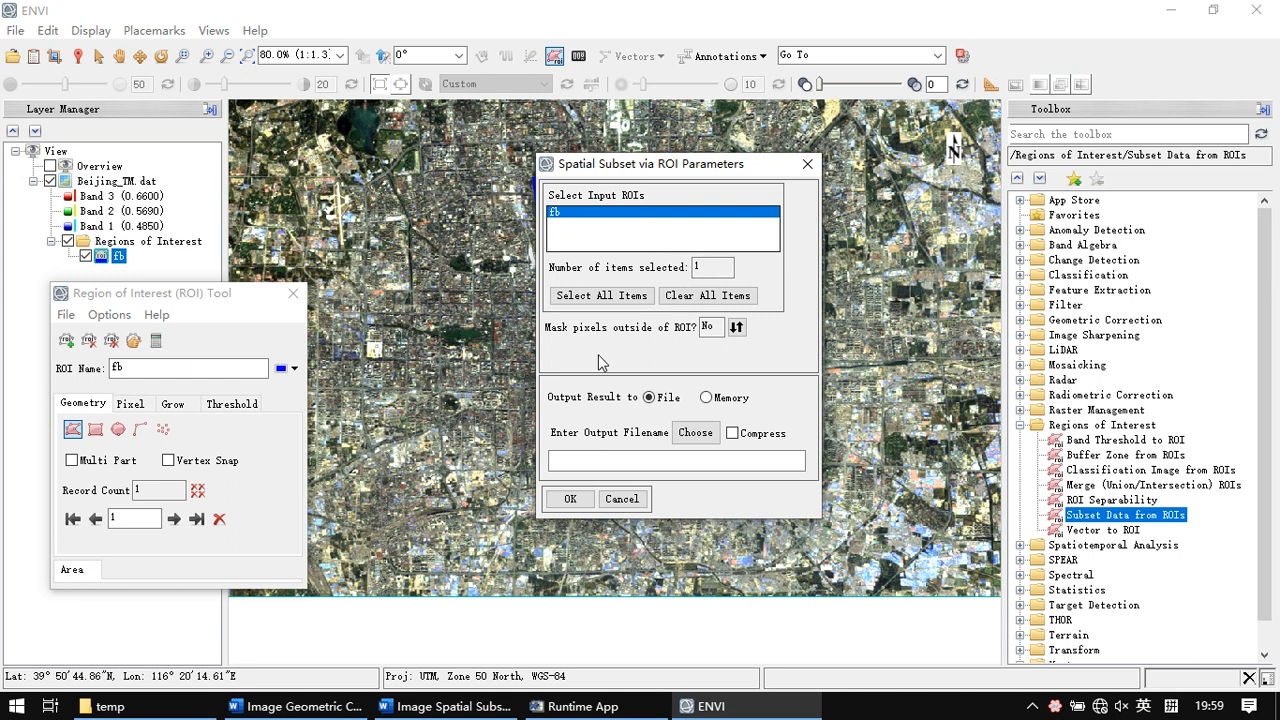
click(587, 301)
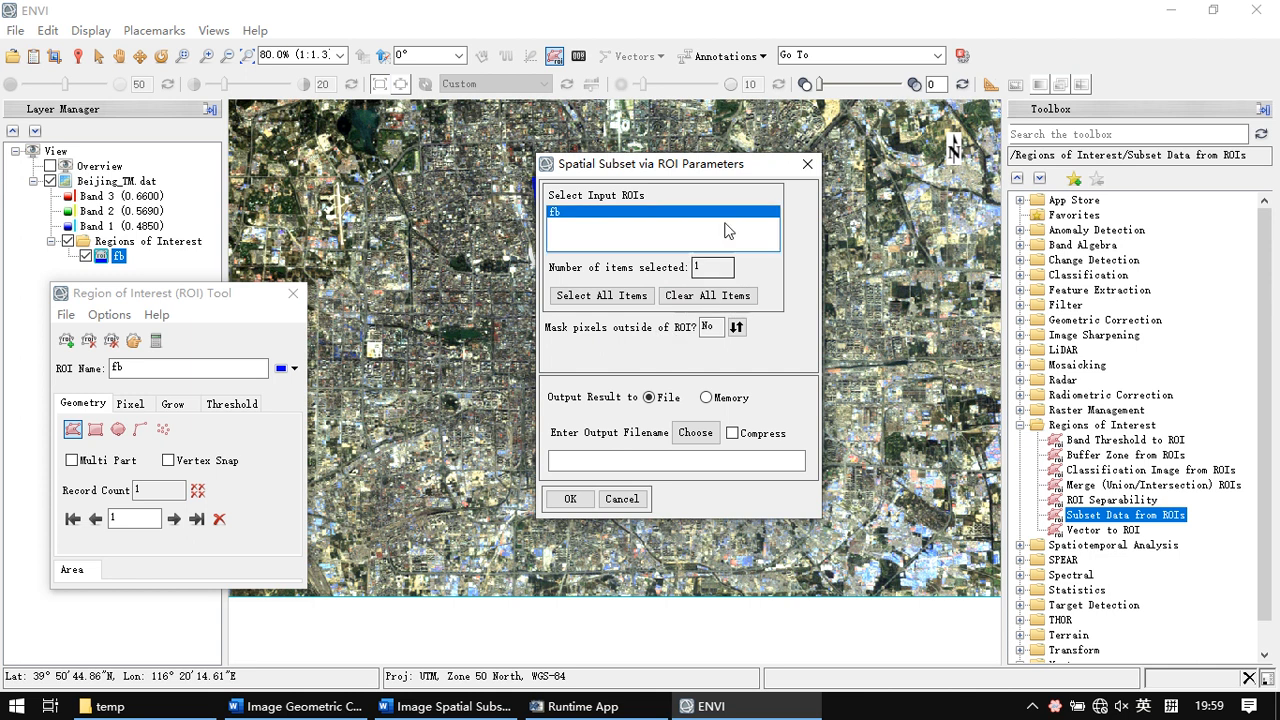
drag(703, 183, 888, 175)
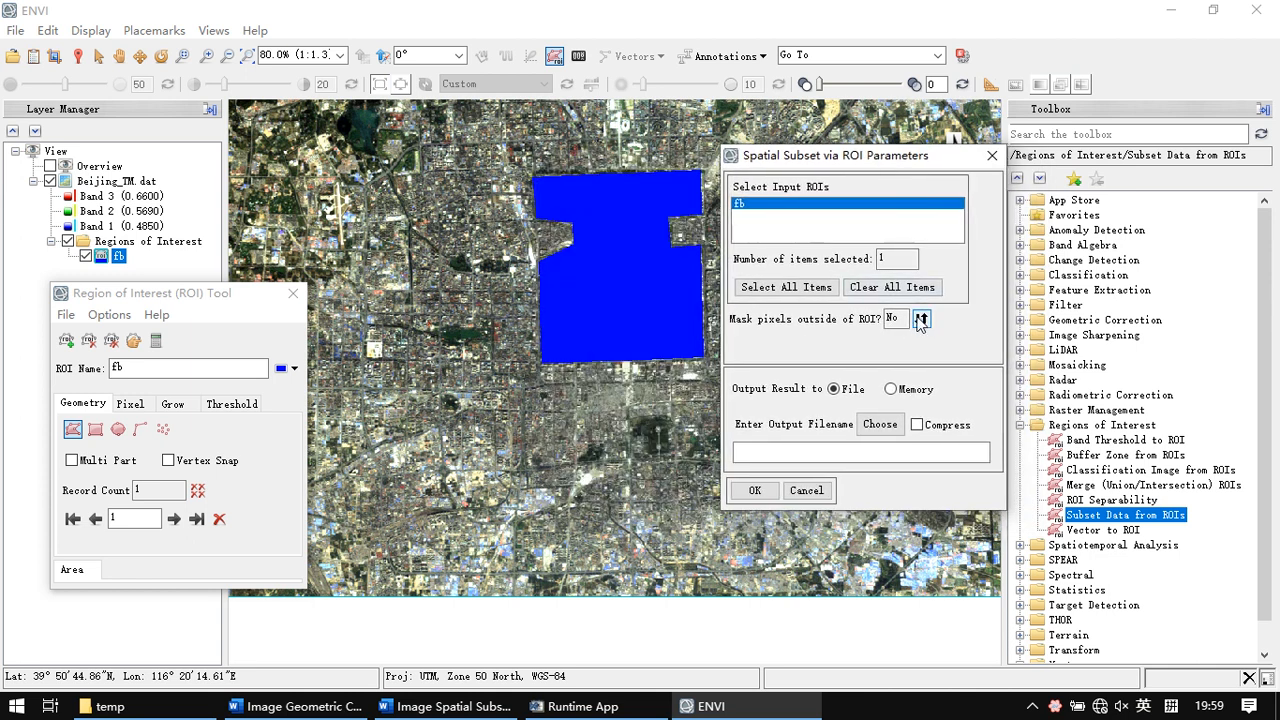
click(921, 318)
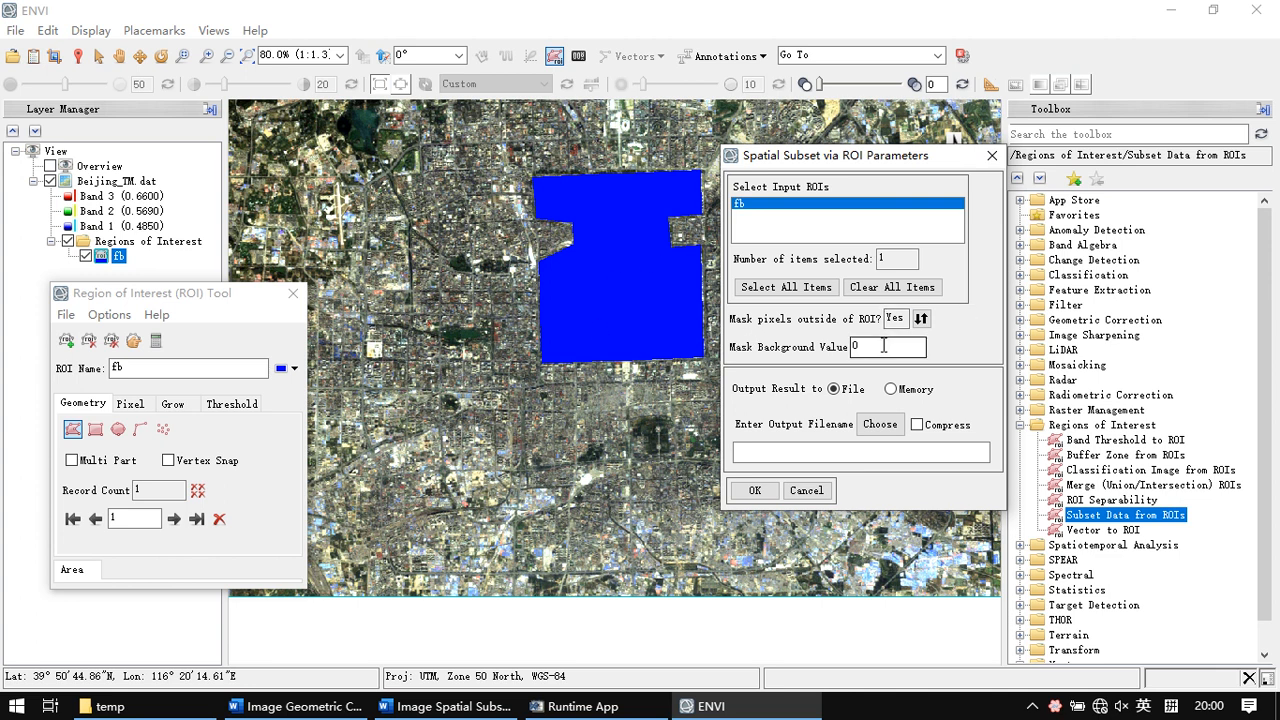
drag(868, 346, 818, 347)
Set the output file to subseted_from_roi.dat in the temp folder and run the ROI subset
click(885, 428)
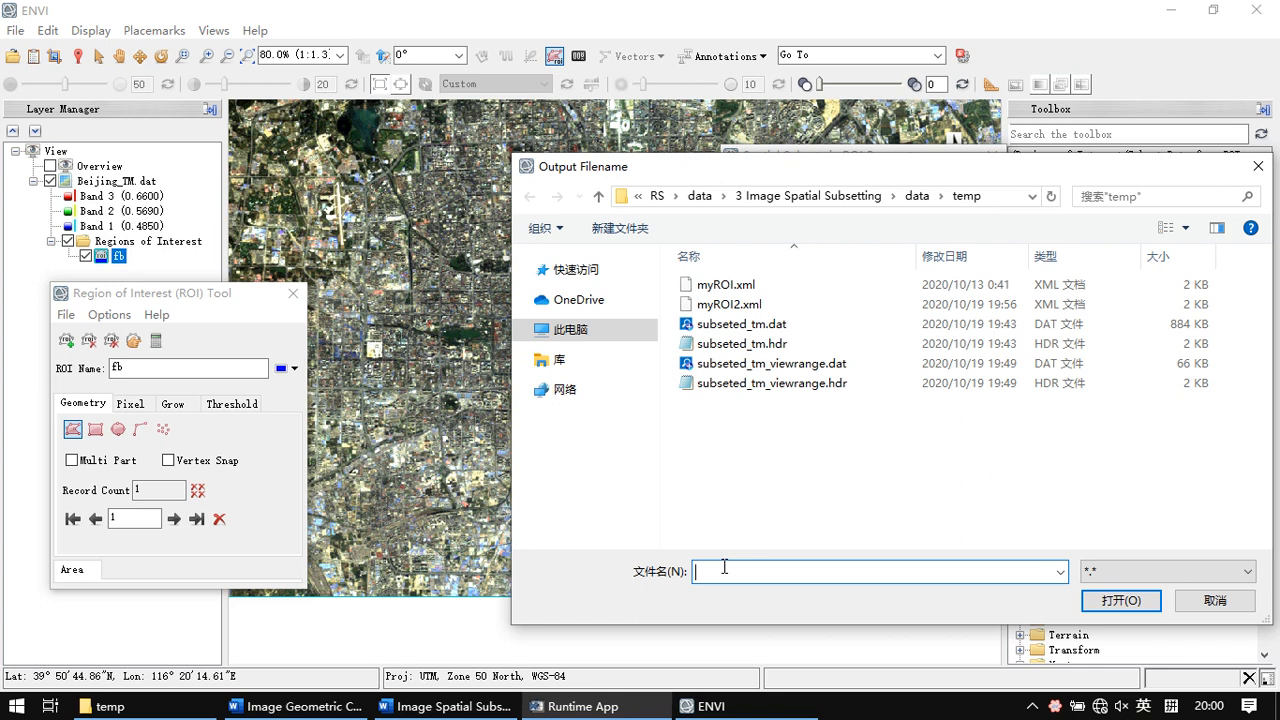
text(subset)
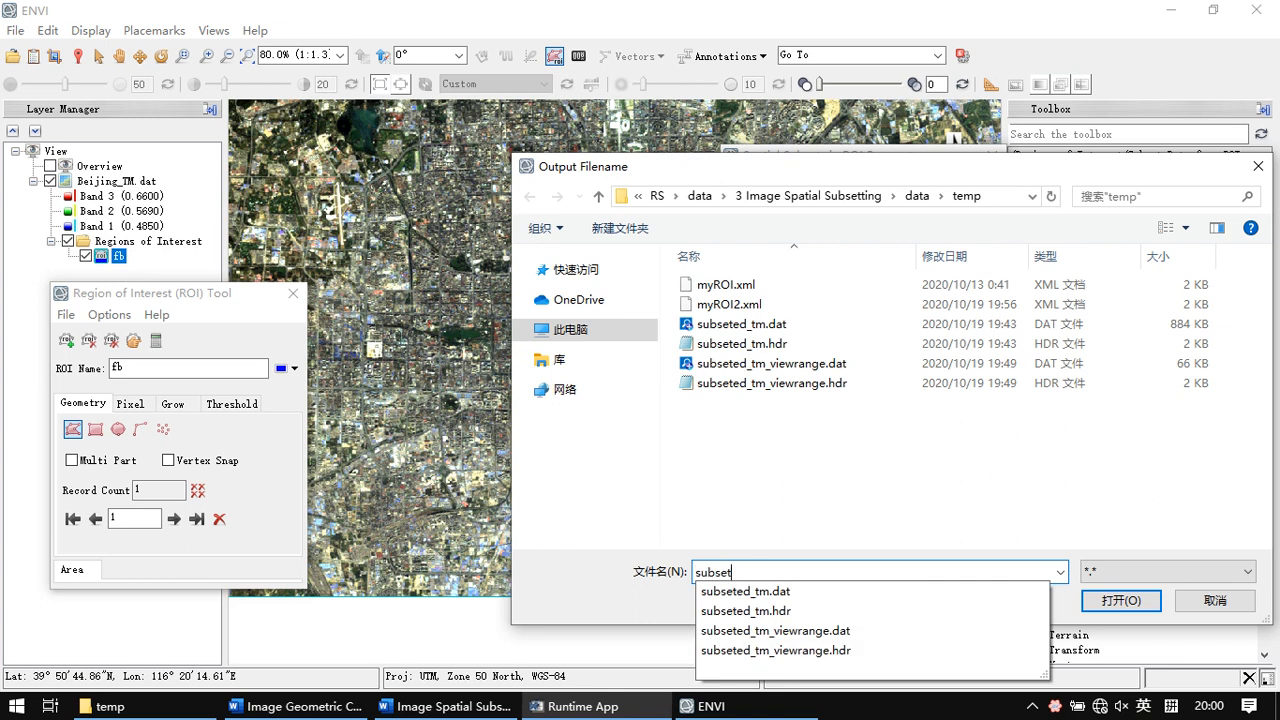
text(ed_from)
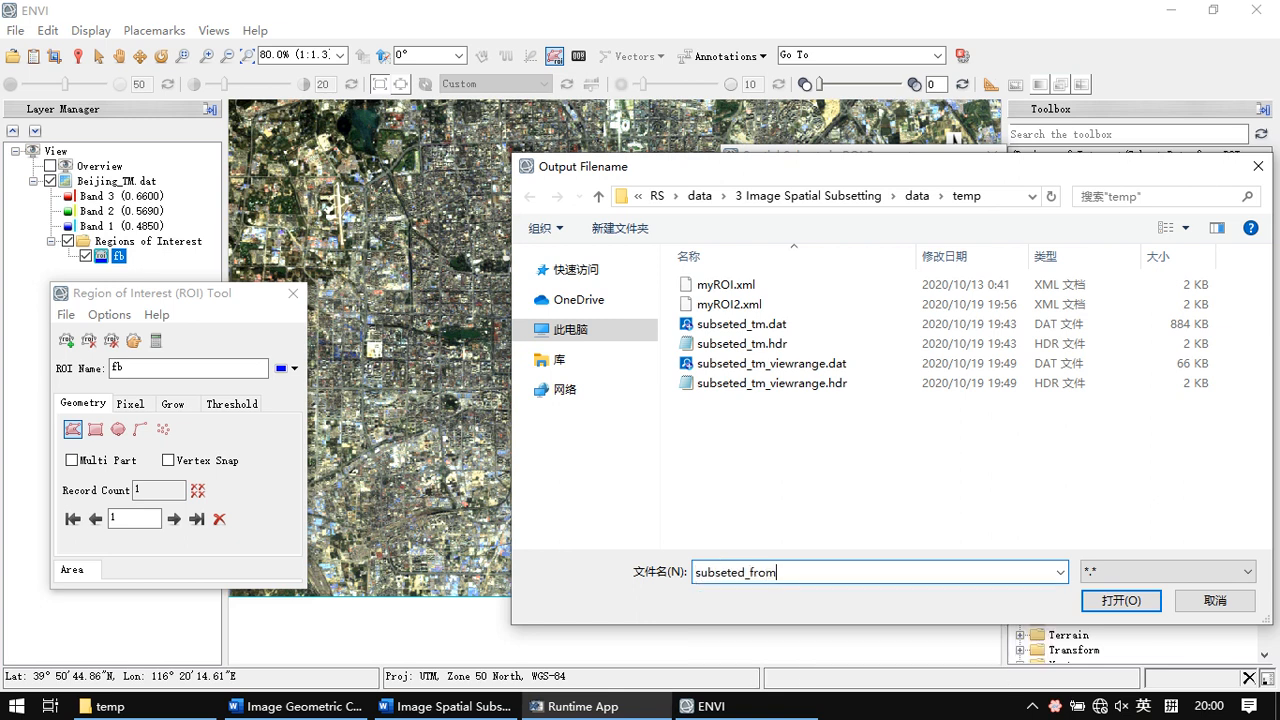
text(_roi.dat)
key(Return)
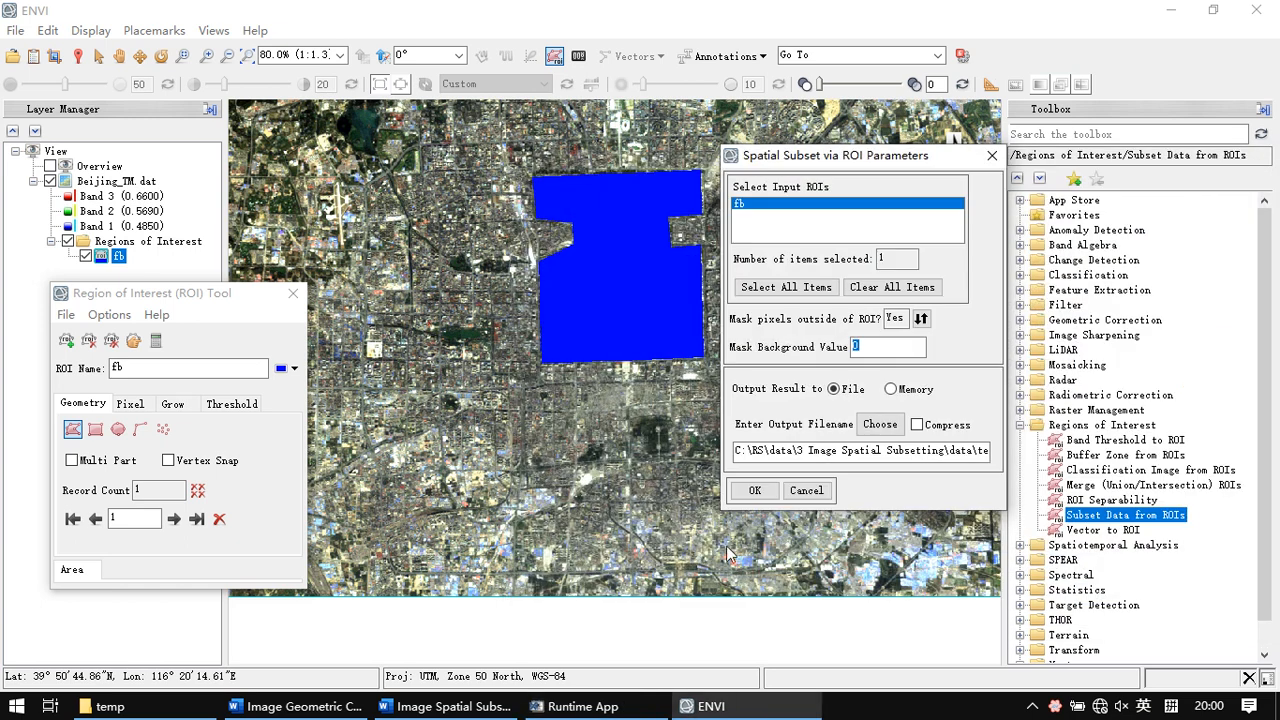
click(755, 490)
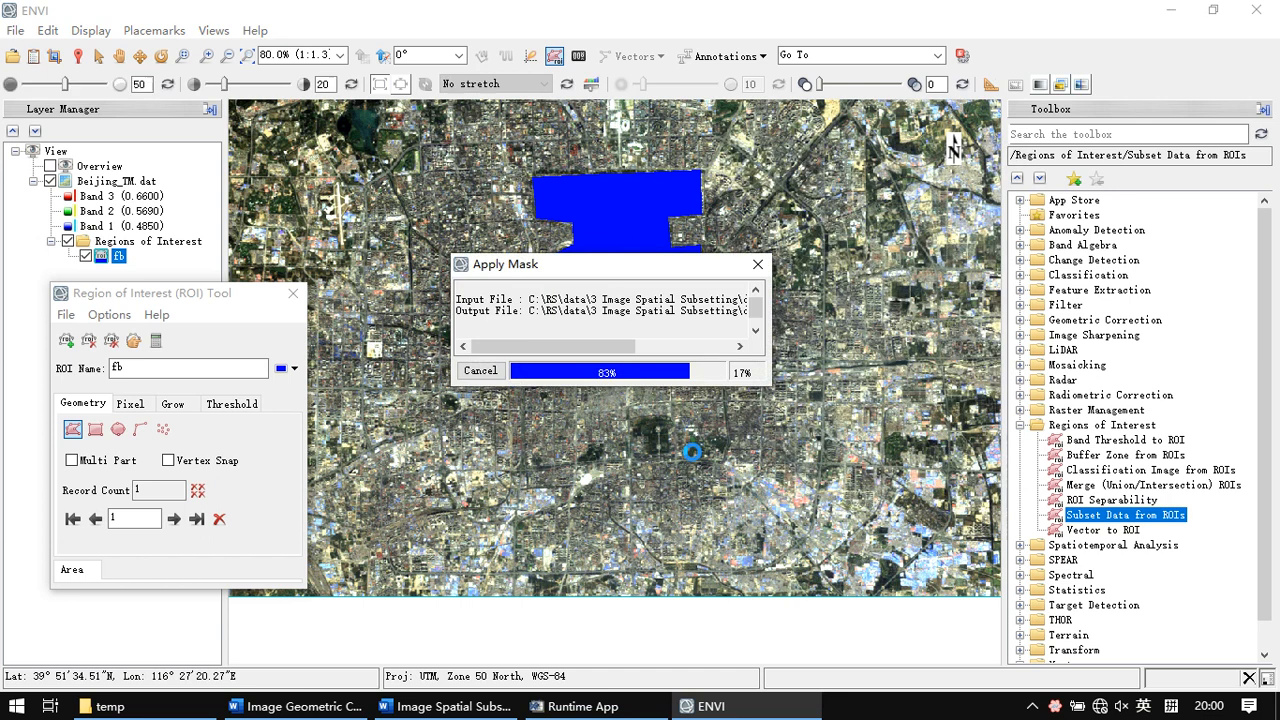
Close the ROI Tool, hide the Beijing_TM.dat layer and expand the bands of subseted_from_roi.dat
drag(184, 293, 169, 343)
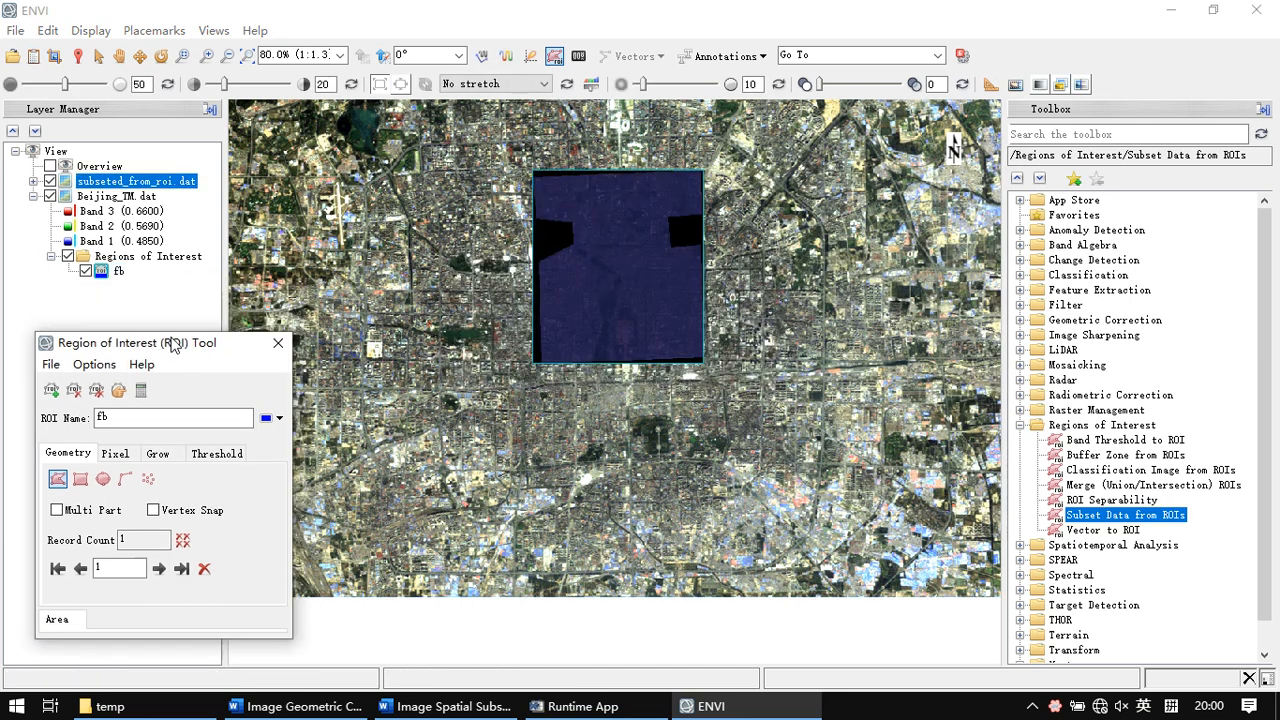
click(279, 347)
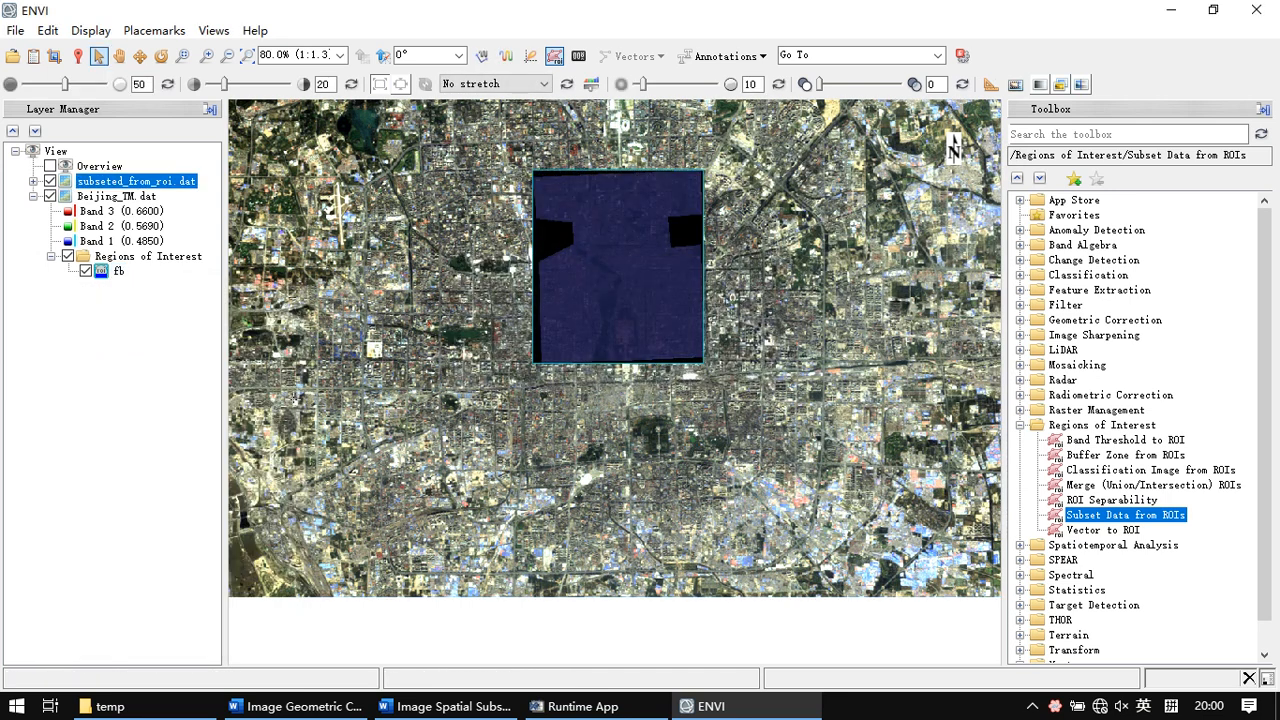
click(50, 196)
click(33, 181)
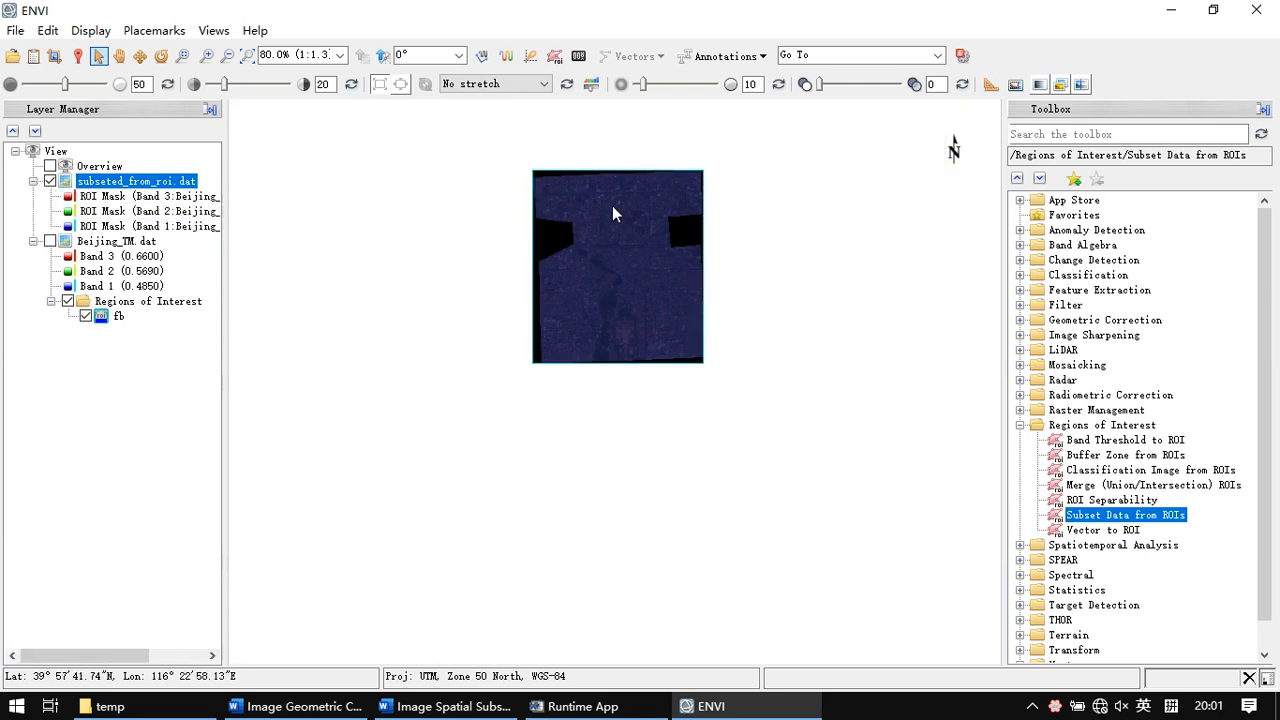
Apply a Linear 2% stretch to the subseted_from_roi.dat layer
scroll(615, 206, down, 1)
scroll(615, 206, up, 3)
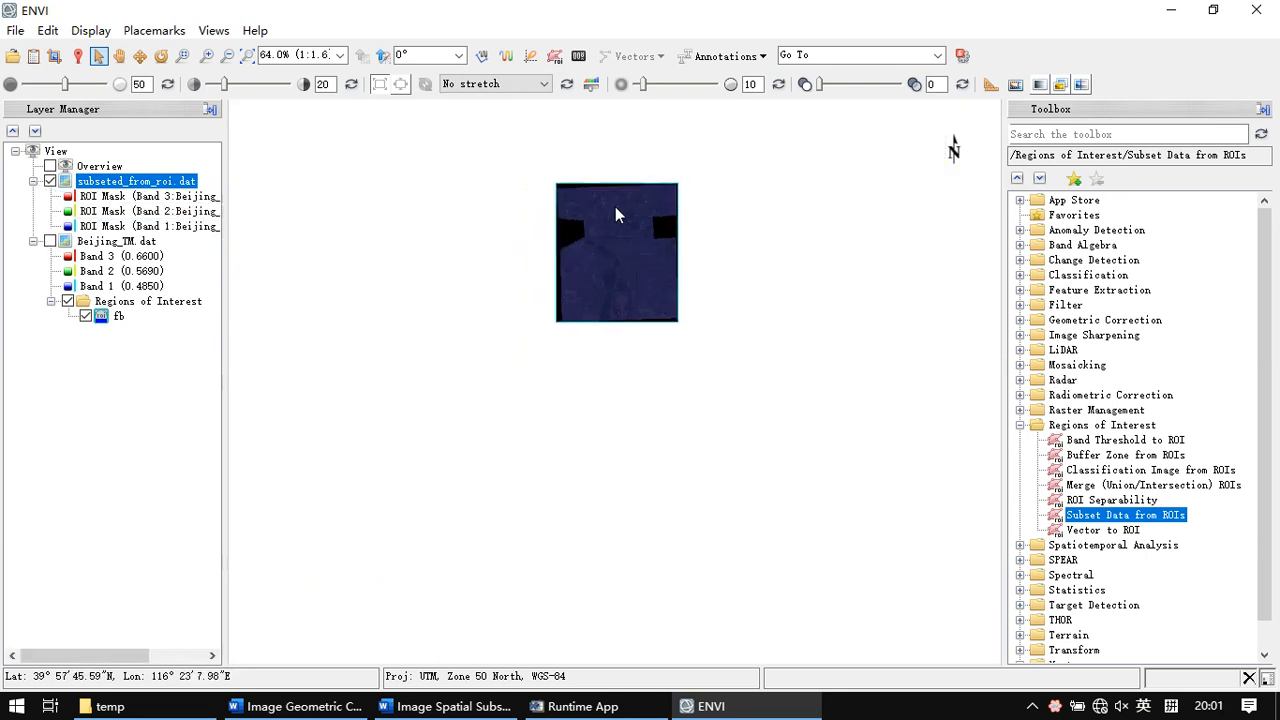
click(517, 85)
click(499, 134)
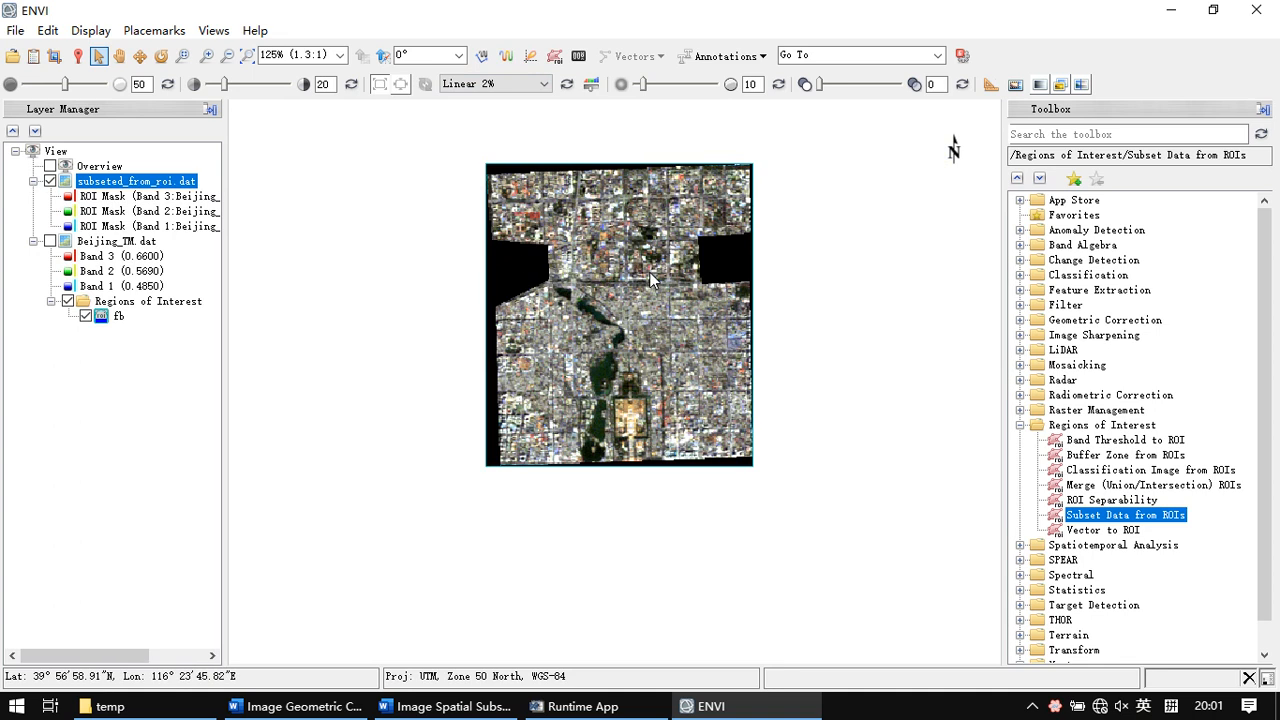
Inspect the cursor values of masked pixels in the subset's black western notch, and close the readout
click(78, 56)
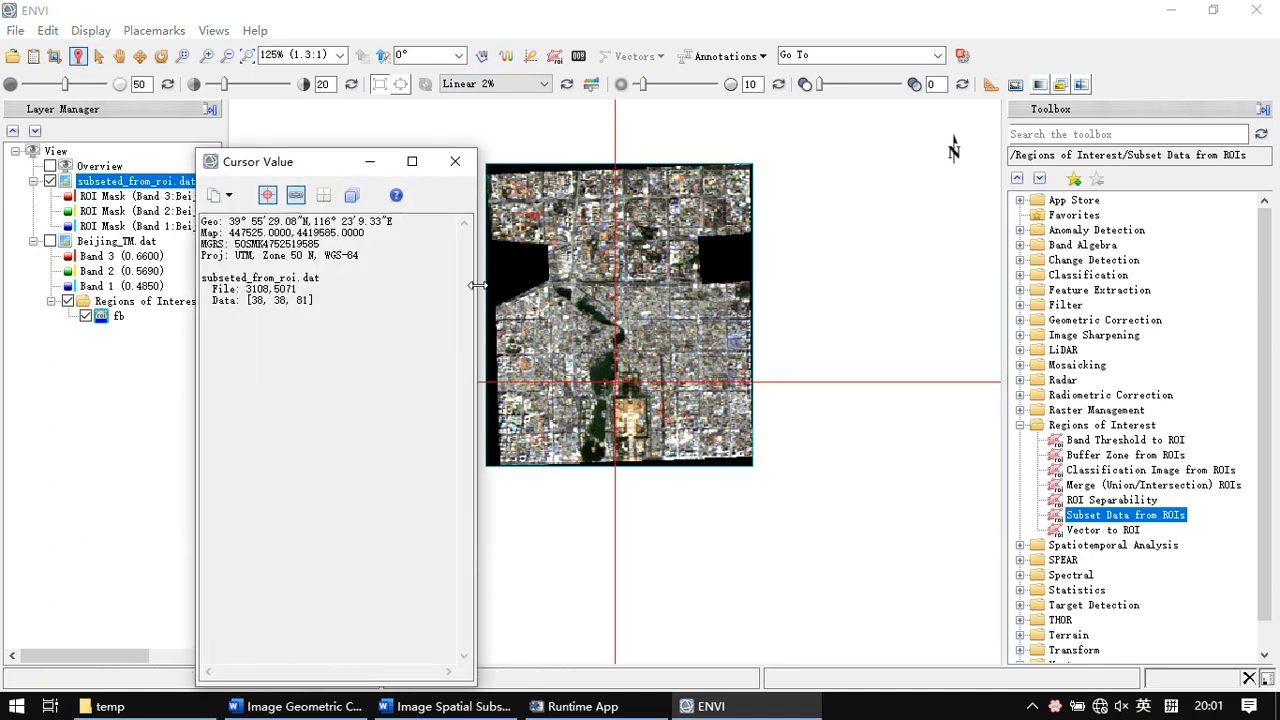
click(518, 264)
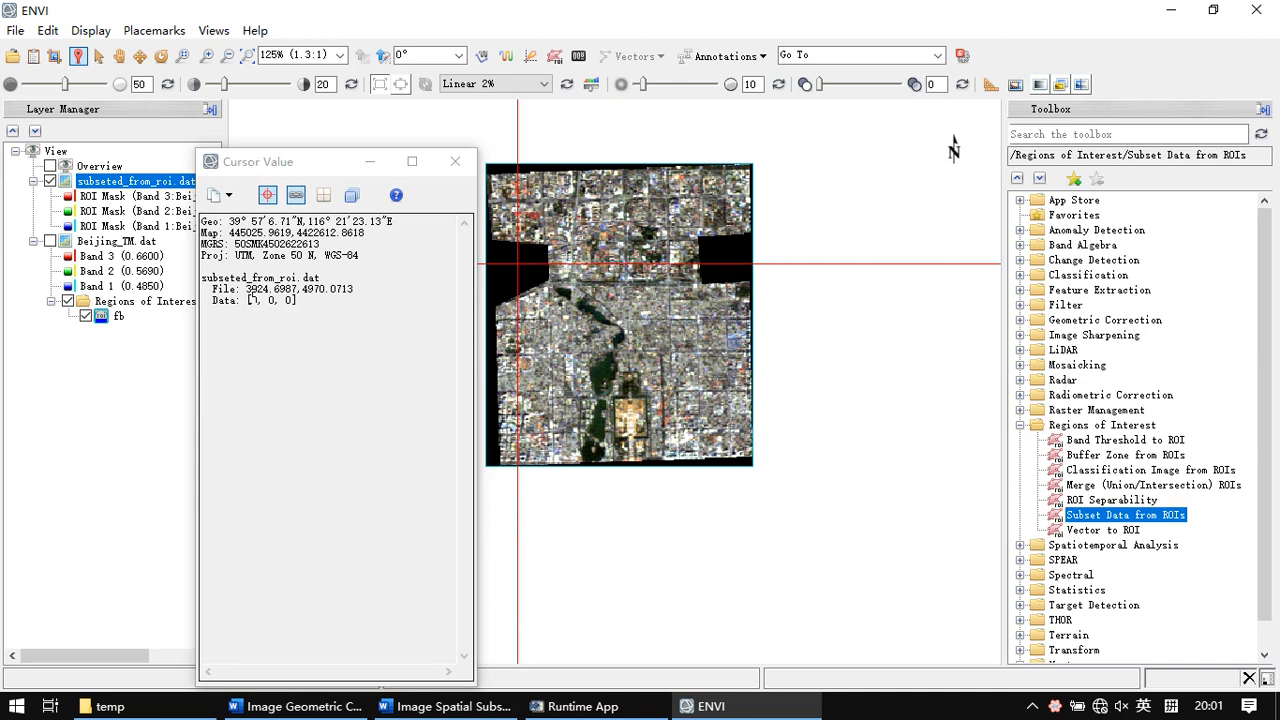
drag(252, 300, 296, 300)
click(508, 260)
mouse_move(508, 260)
mouse_down()
mouse_move(500, 280)
mouse_move(504, 264)
mouse_up()
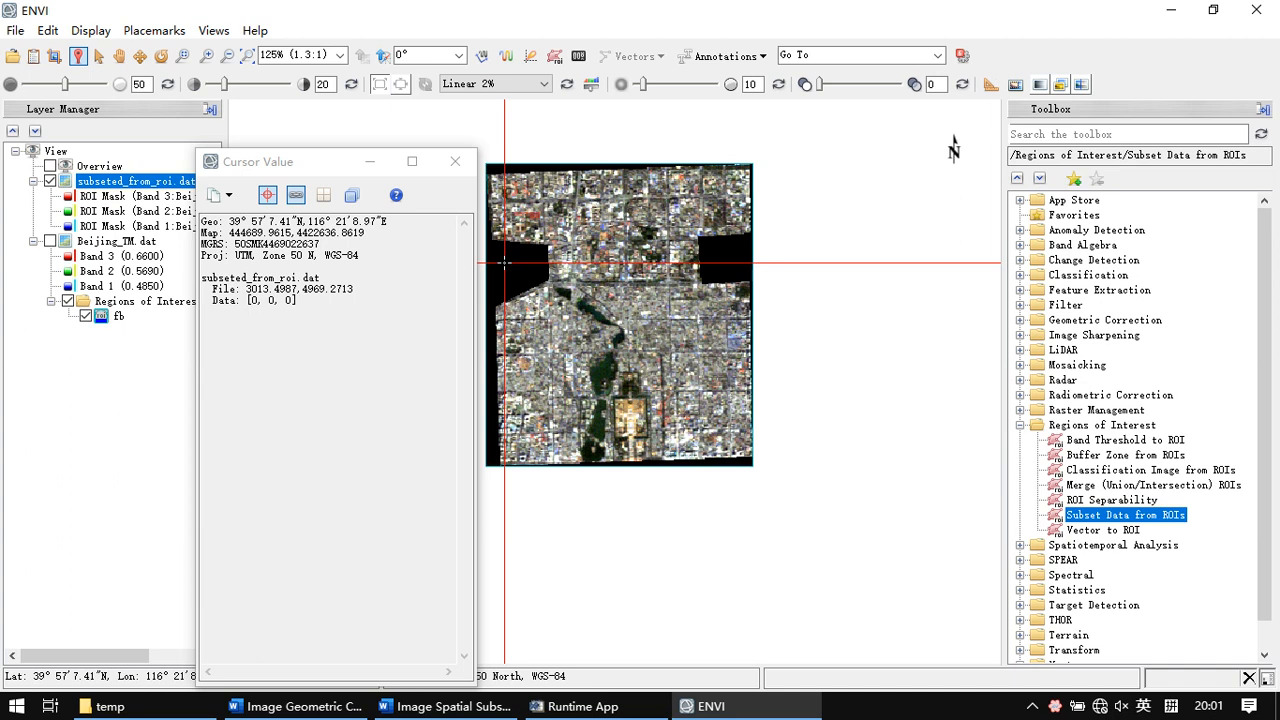
click(459, 161)
Show the Beijing_TM.dat layer, and hide its Regions of Interest and the subseted_from_roi.dat layer after comparing them
click(50, 180)
click(48, 240)
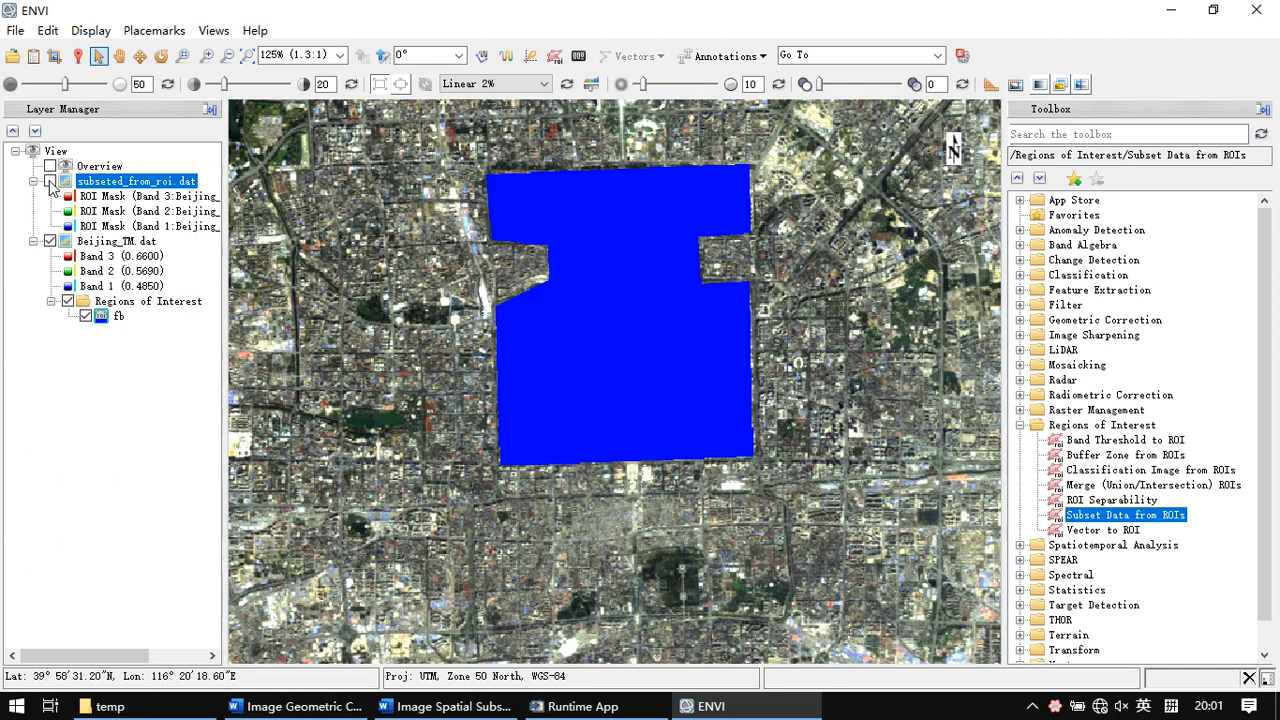
click(50, 181)
click(67, 300)
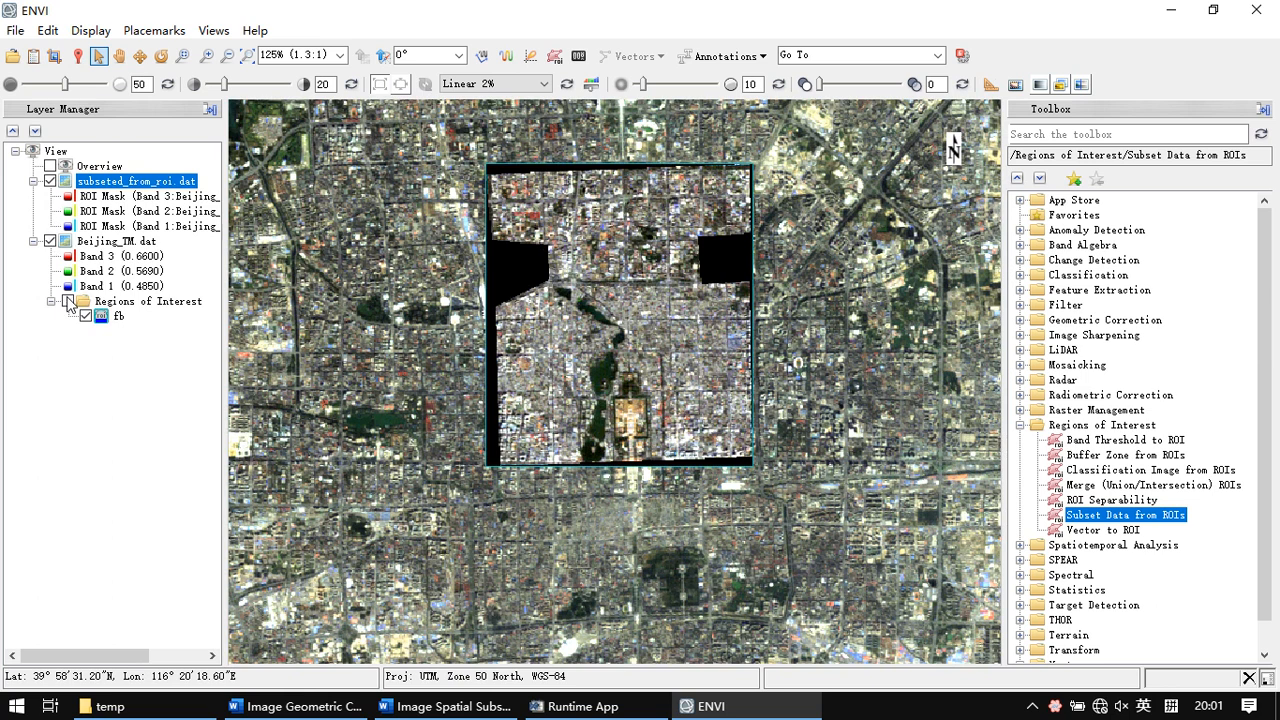
click(50, 181)
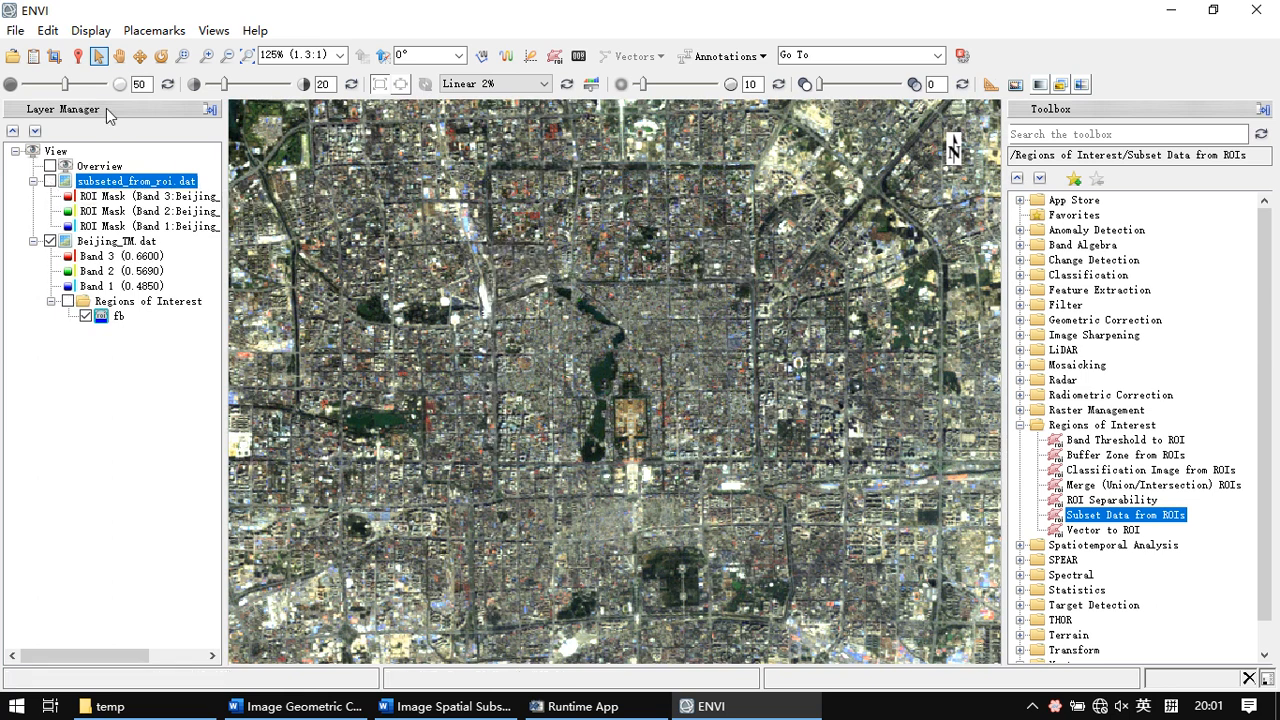
Open the vector file Subset_roi.shp from the shp folder and view its full boundary over the Beijing image
click(15, 30)
click(40, 53)
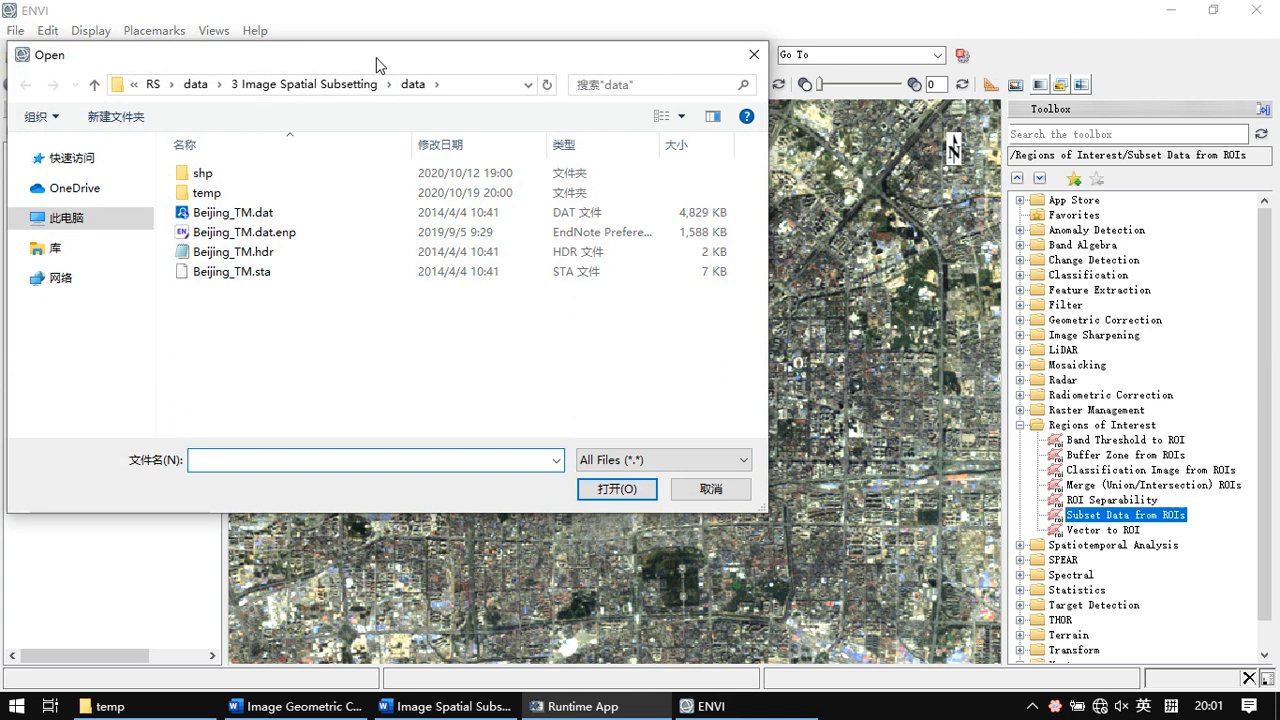
drag(381, 46, 599, 96)
click(456, 230)
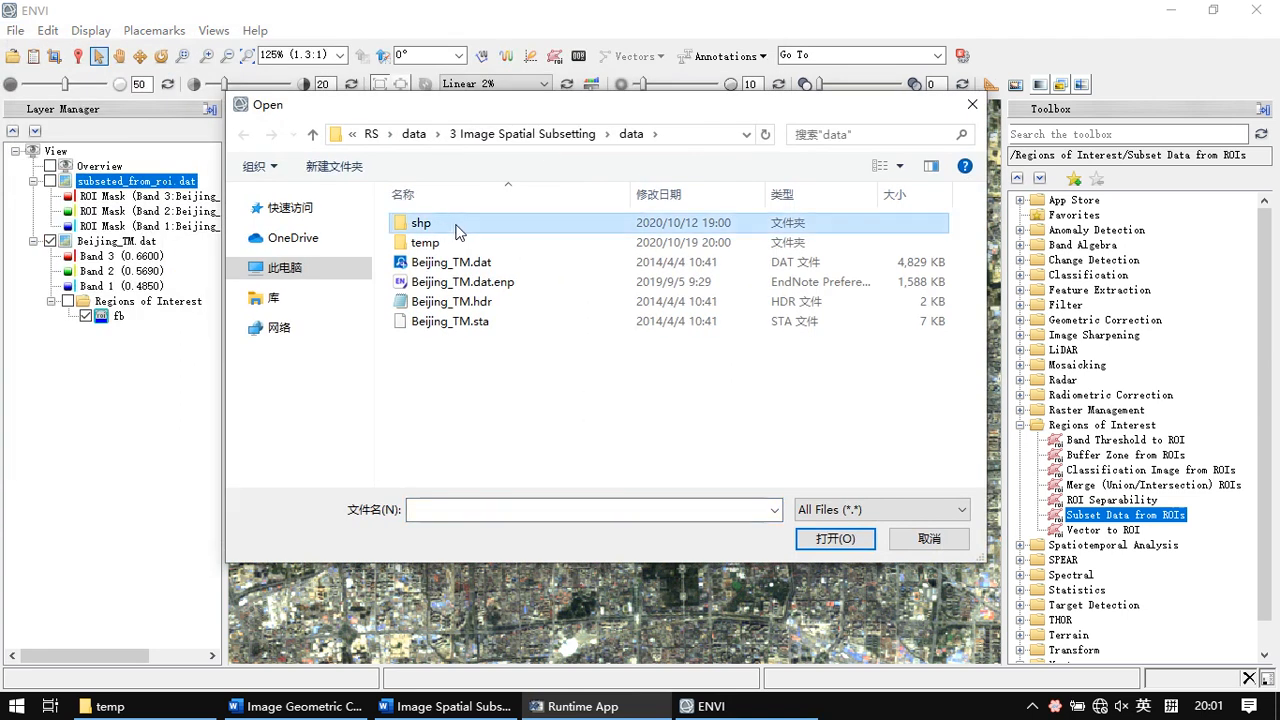
double_click(456, 230)
click(497, 345)
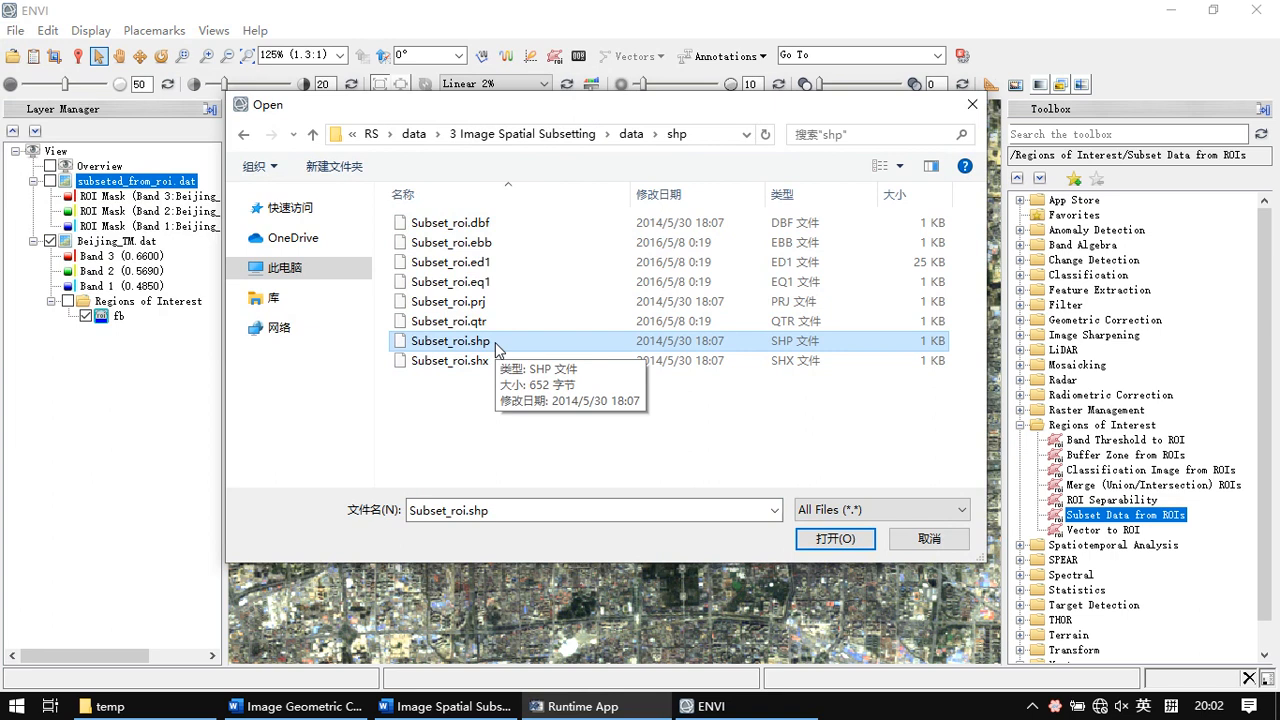
click(846, 540)
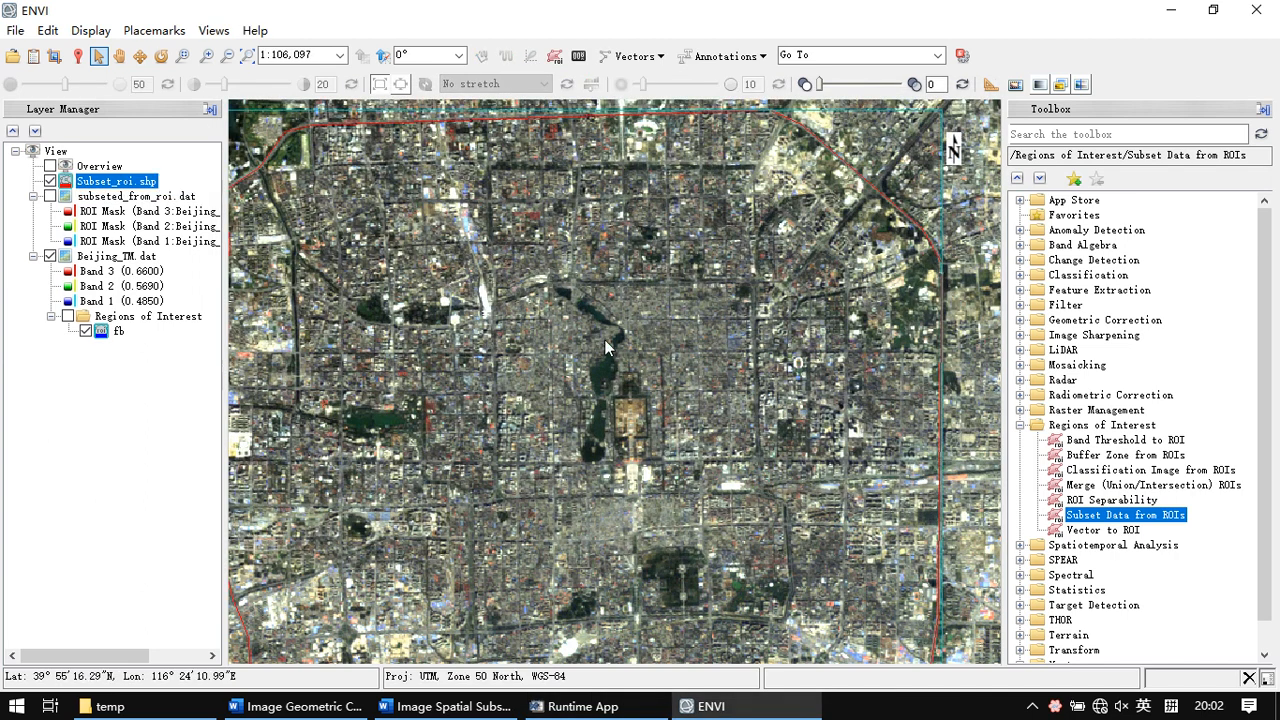
scroll(541, 283, up, 2)
scroll(549, 296, up, 4)
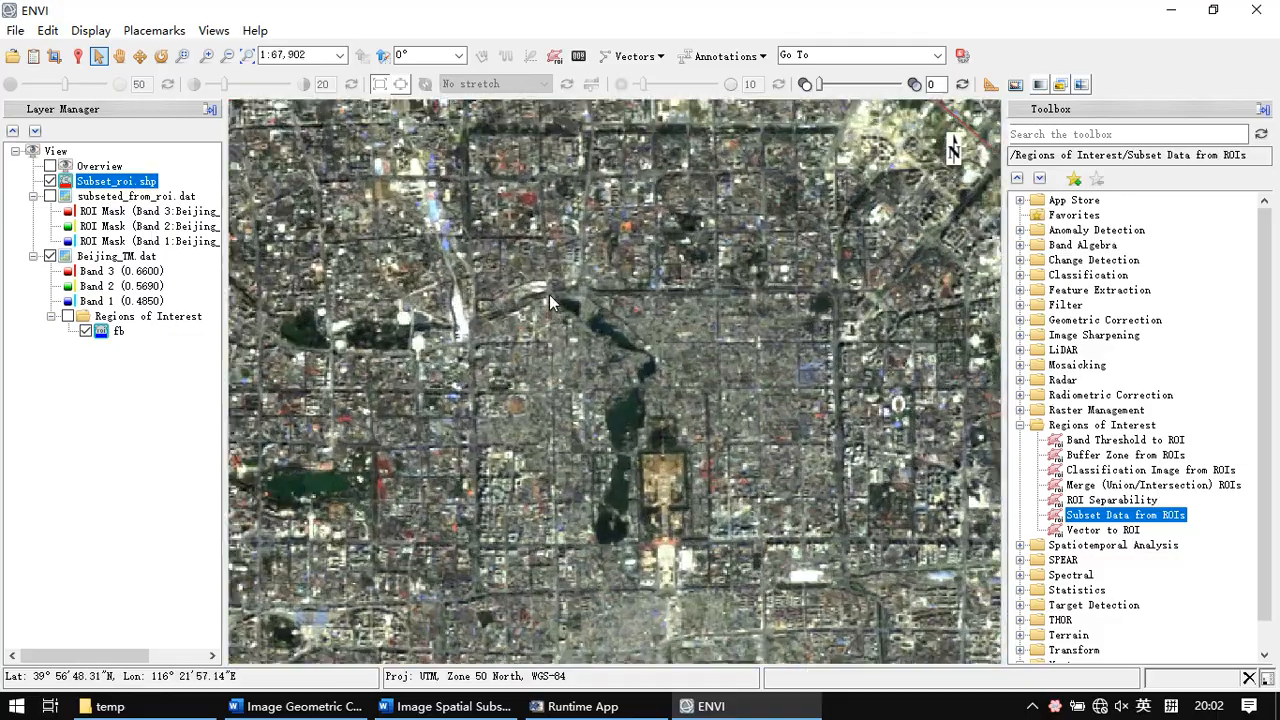
scroll(564, 306, down, 5)
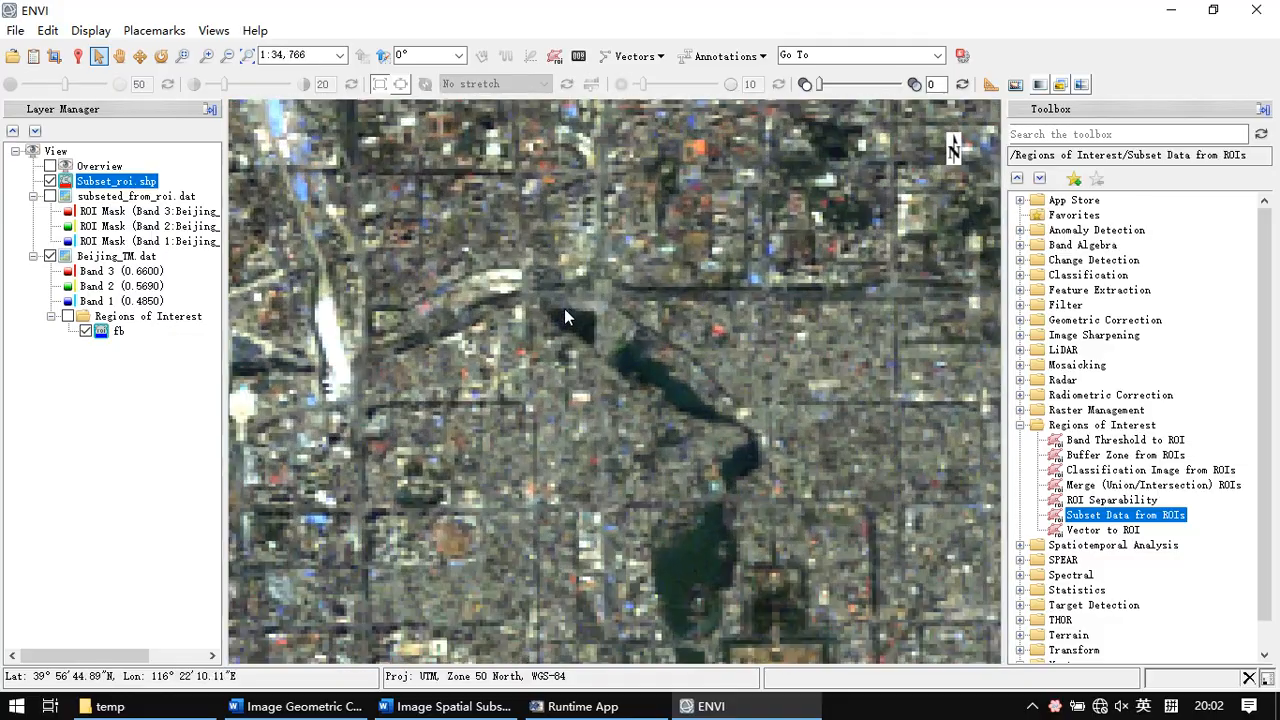
scroll(565, 305, down, 2)
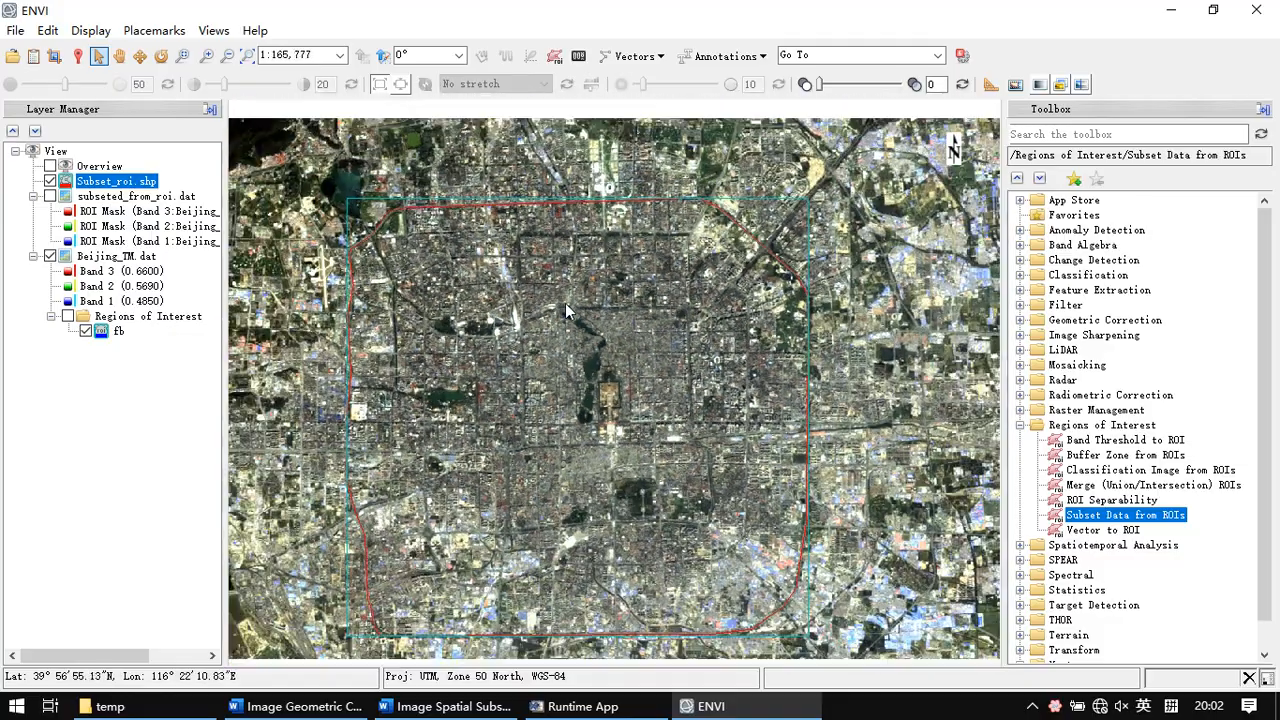
Compare the full Subset_roi.shp boundary with and without the Beijing_TM.dat image behind it
scroll(424, 232, down, 1)
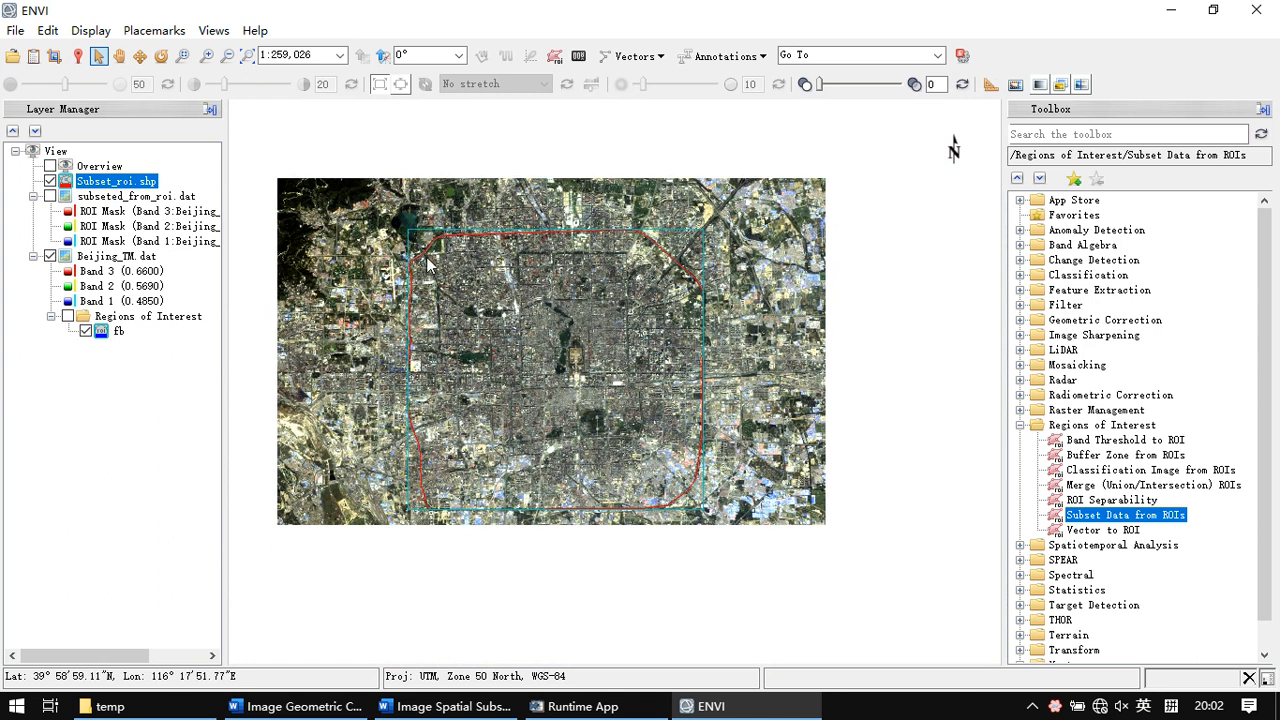
click(51, 257)
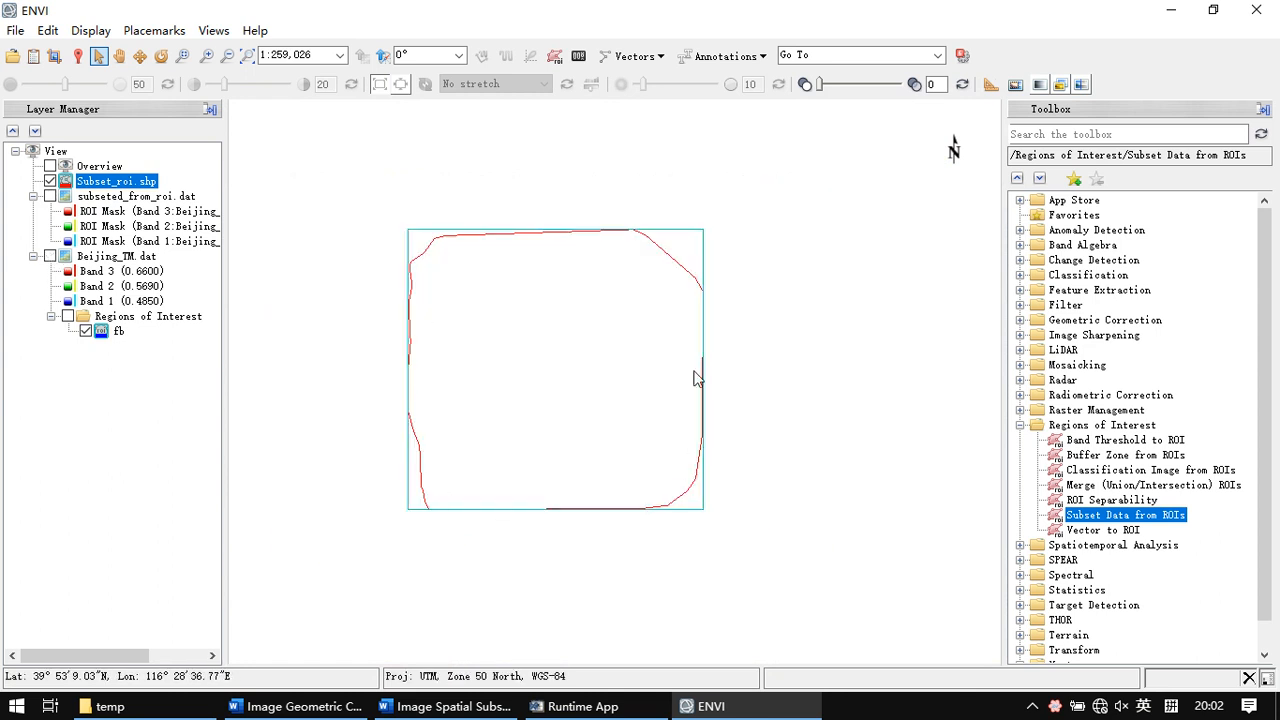
click(51, 257)
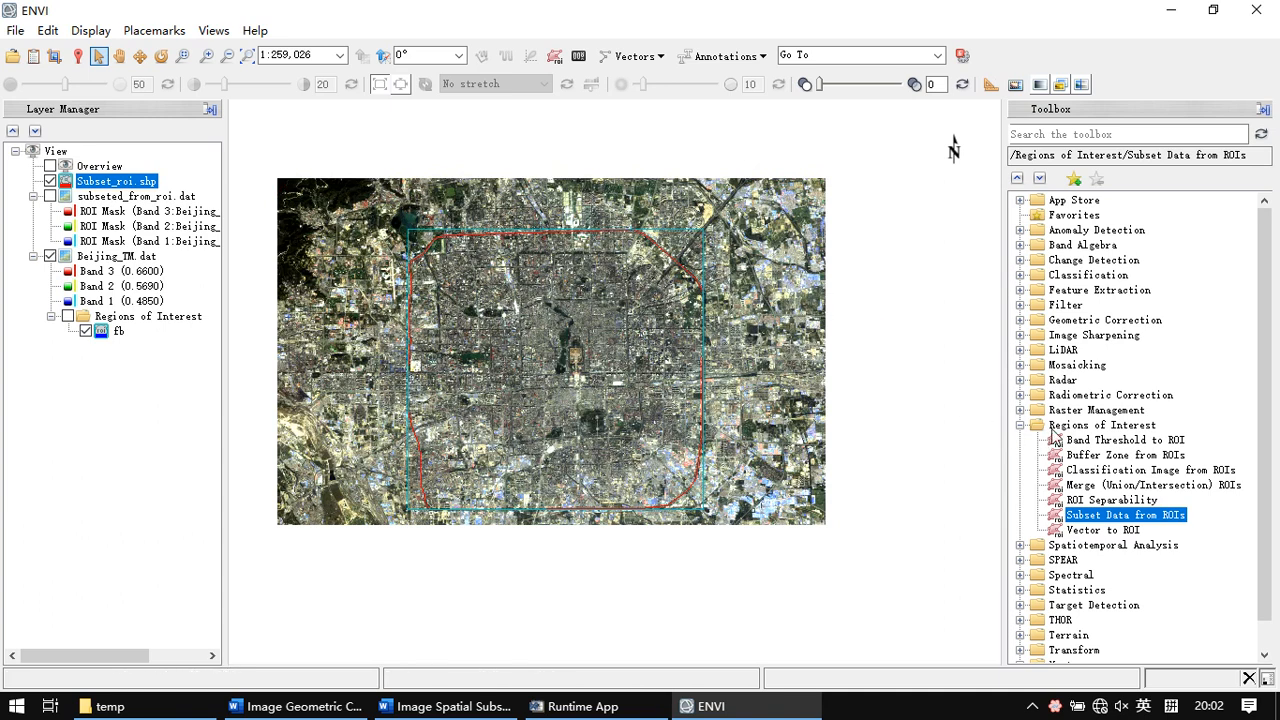
Start Subset Data from ROIs with Beijing_TM.dat as the input file
double_click(1125, 518)
drag(462, 128, 916, 179)
click(715, 225)
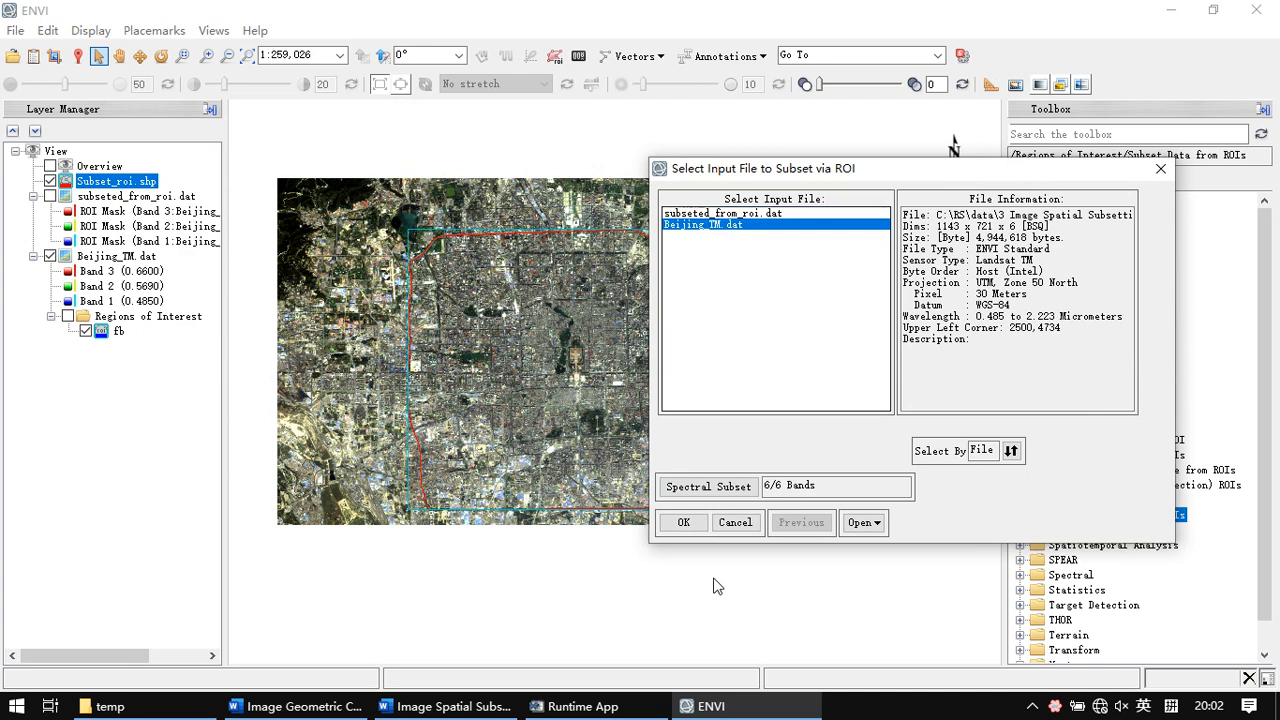
click(684, 522)
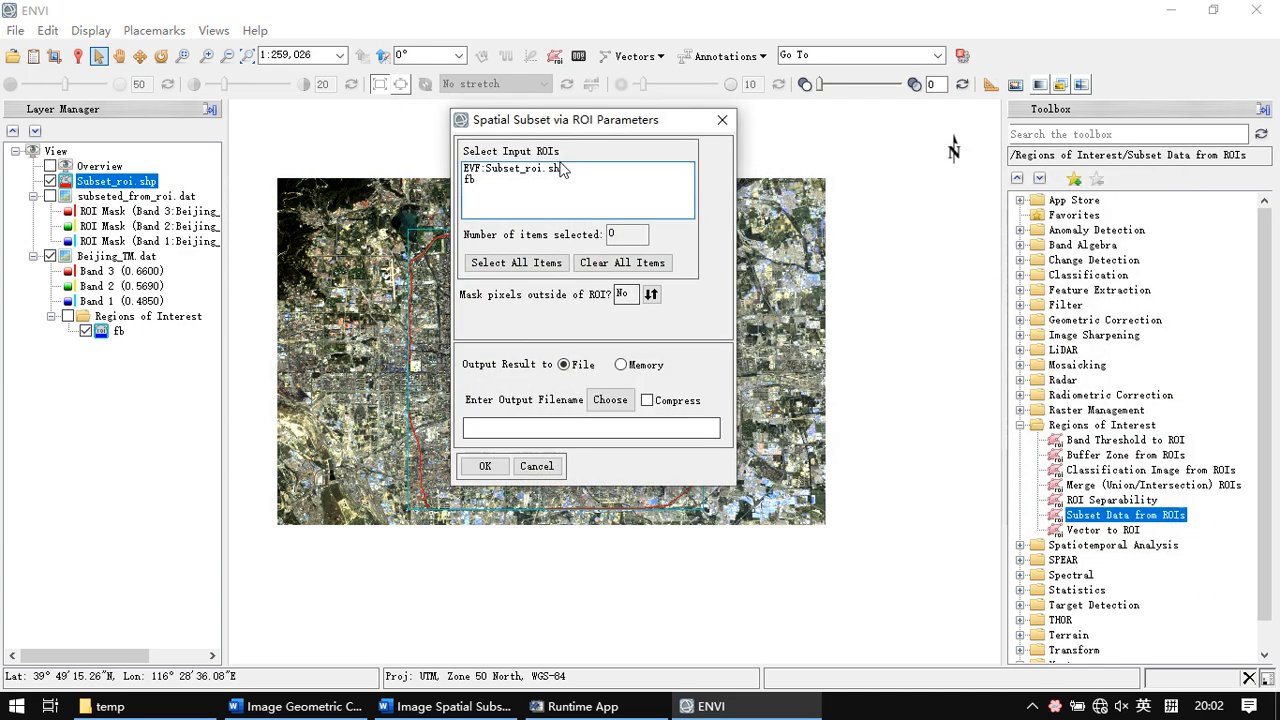
Select the Subset_roi.shp vector as the input ROI and mask pixels outside it with a background value of 255
drag(562, 122, 885, 164)
click(864, 209)
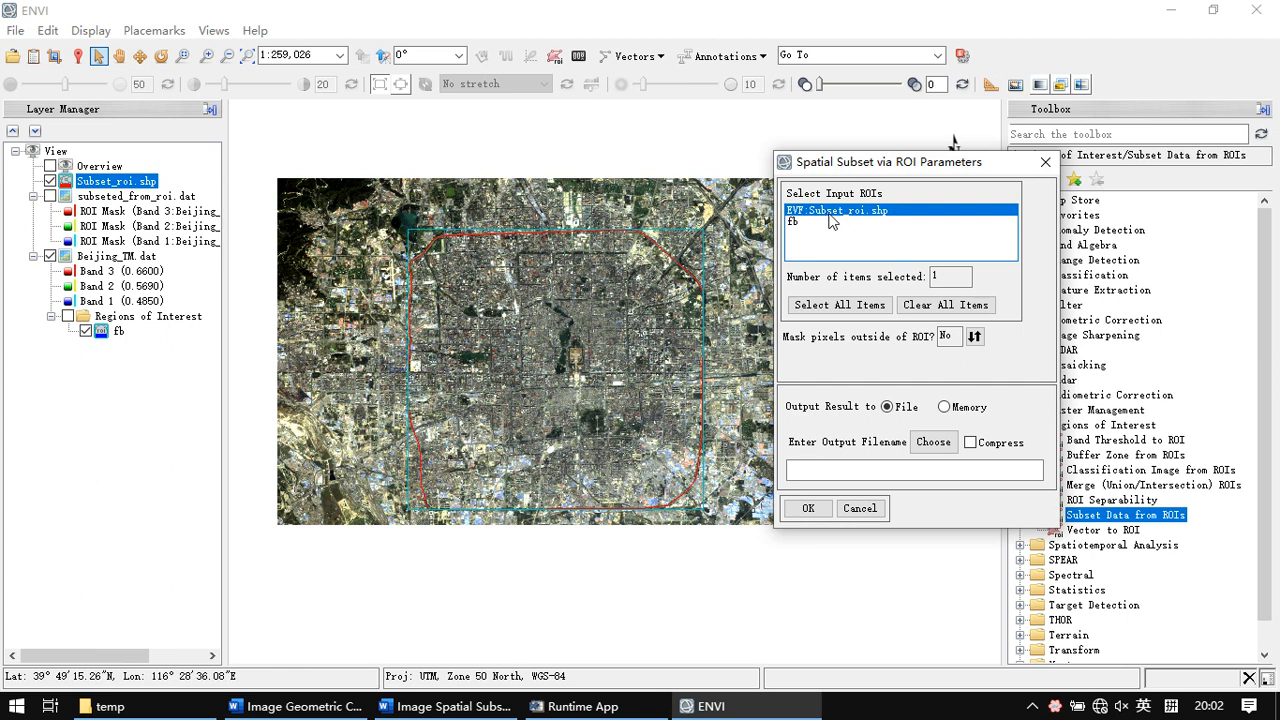
click(979, 336)
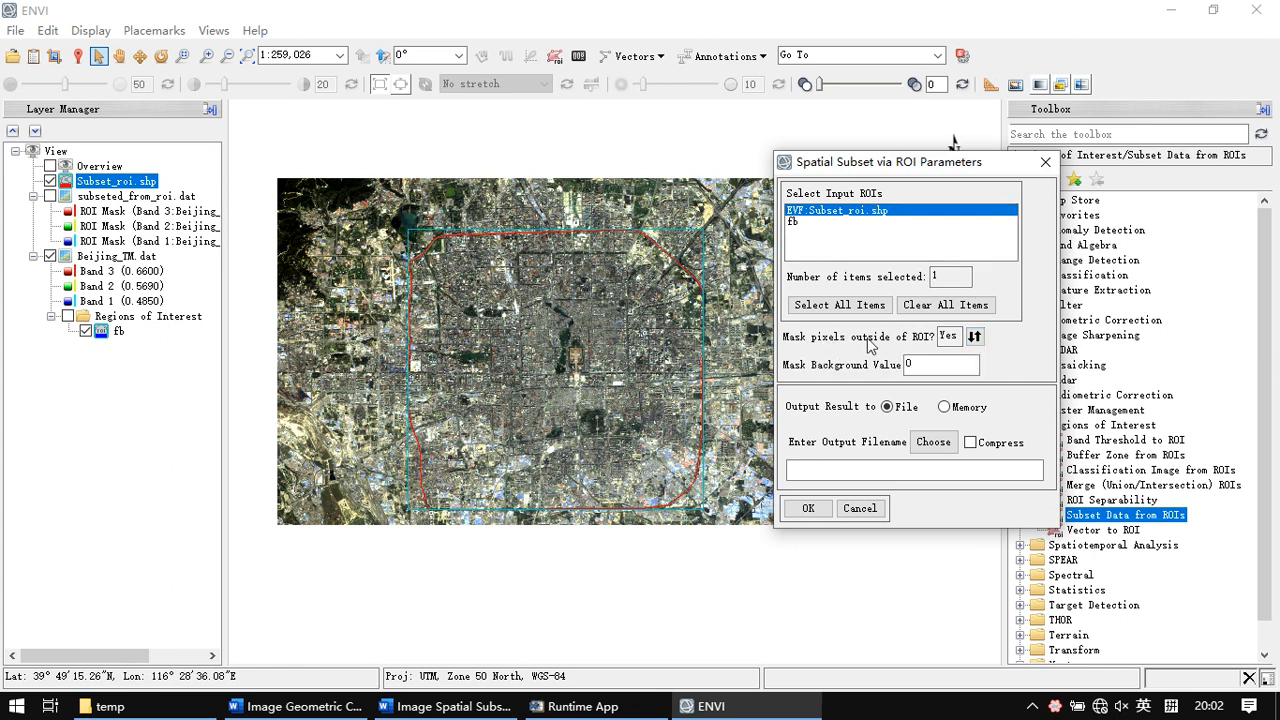
double_click(936, 363)
text(255)
Name the output file subseted_from_v.dat in the temp folder and run the subset
click(950, 446)
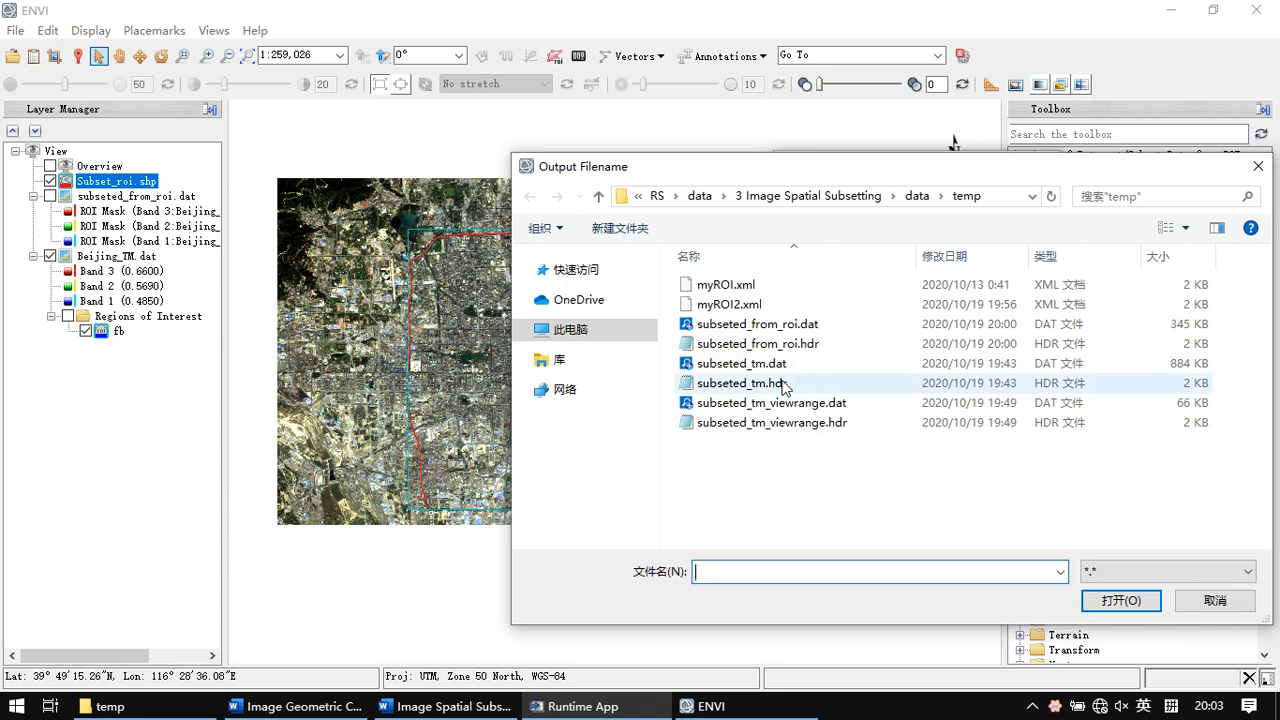
click(814, 326)
click(784, 572)
click(797, 572)
key(BackSpace)
key(BackSpace)
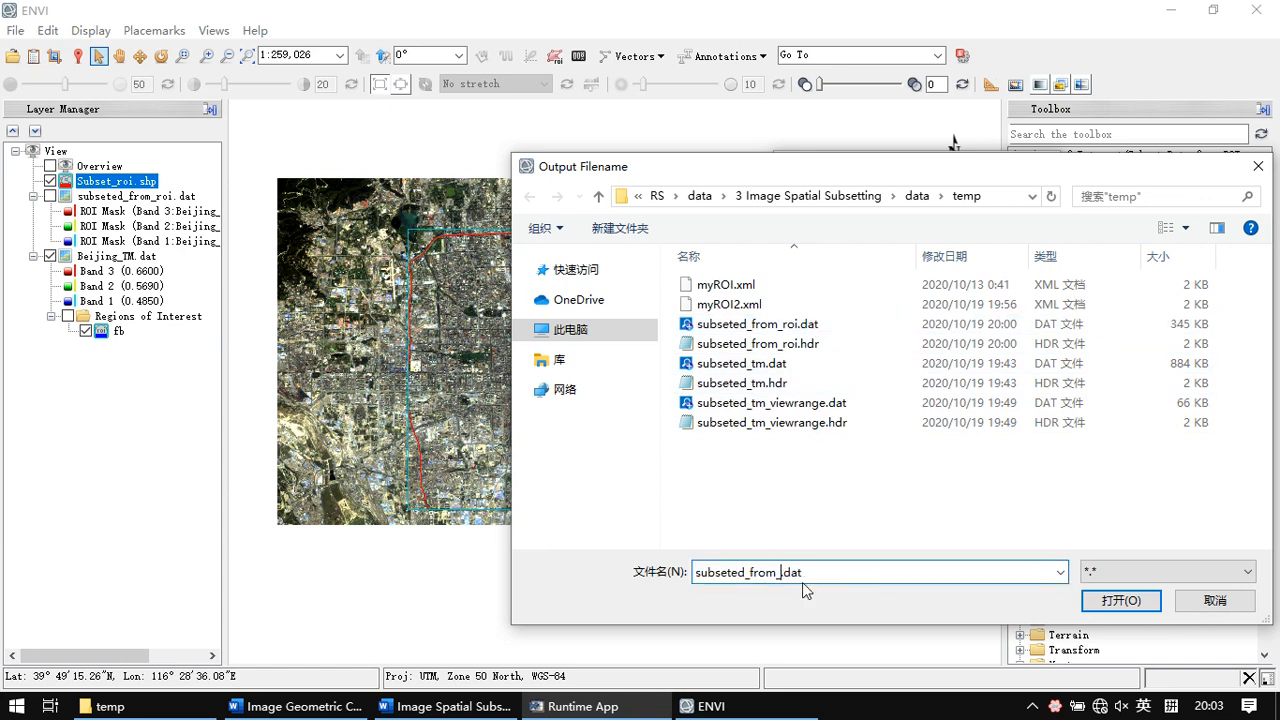
text(v)
click(1138, 610)
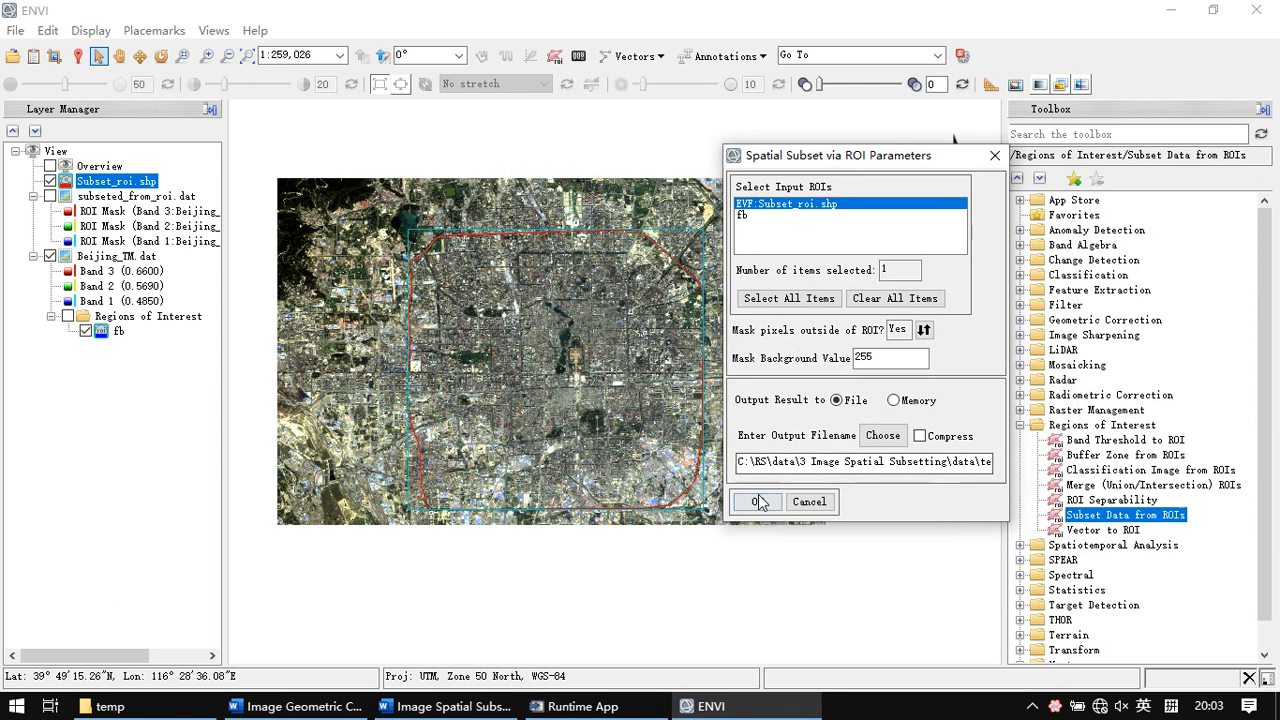
click(758, 501)
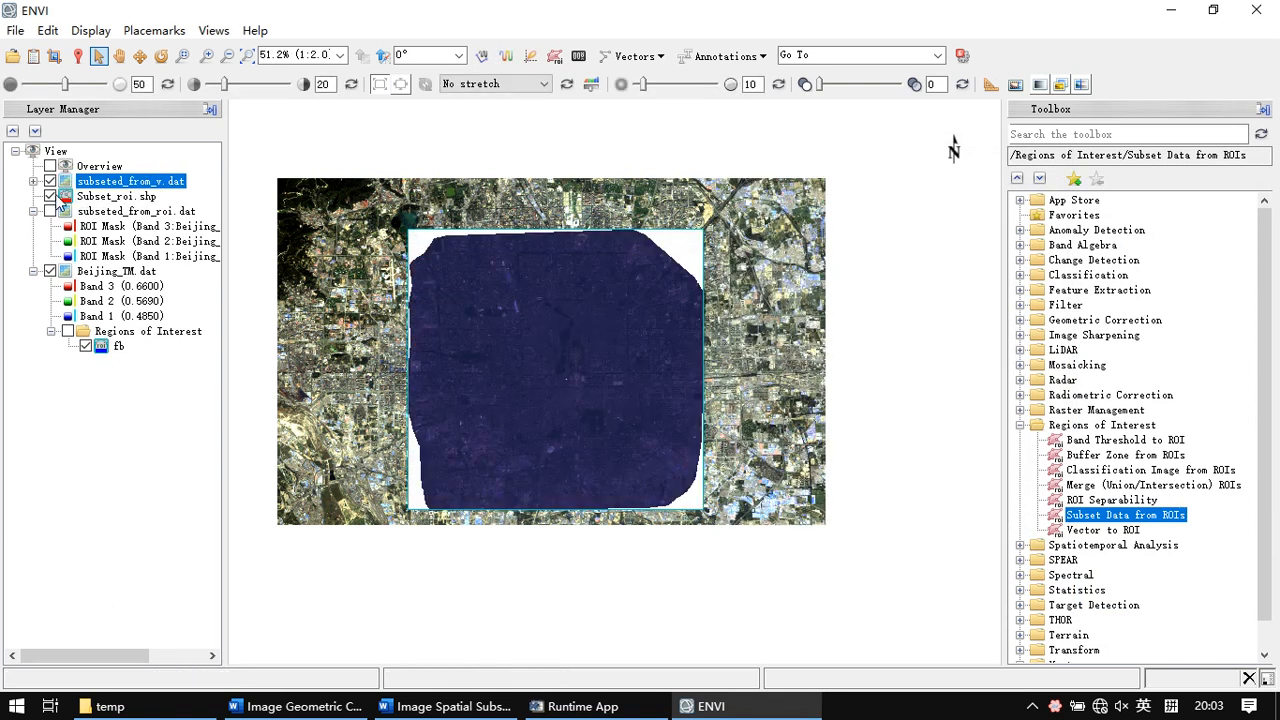
Hide the Beijing_TM.dat and Subset_roi.shp layers, and apply a Linear 2% stretch to subseted_from_v.dat
click(50, 271)
click(498, 84)
click(503, 135)
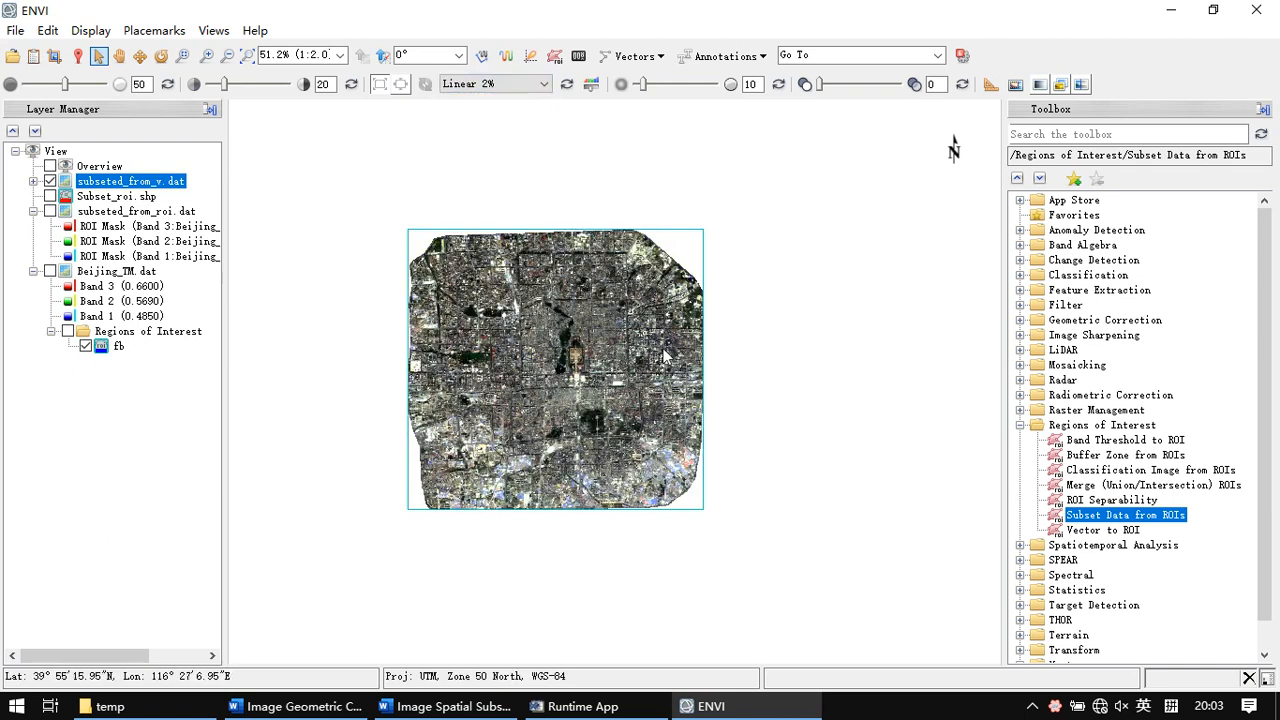
click(50, 197)
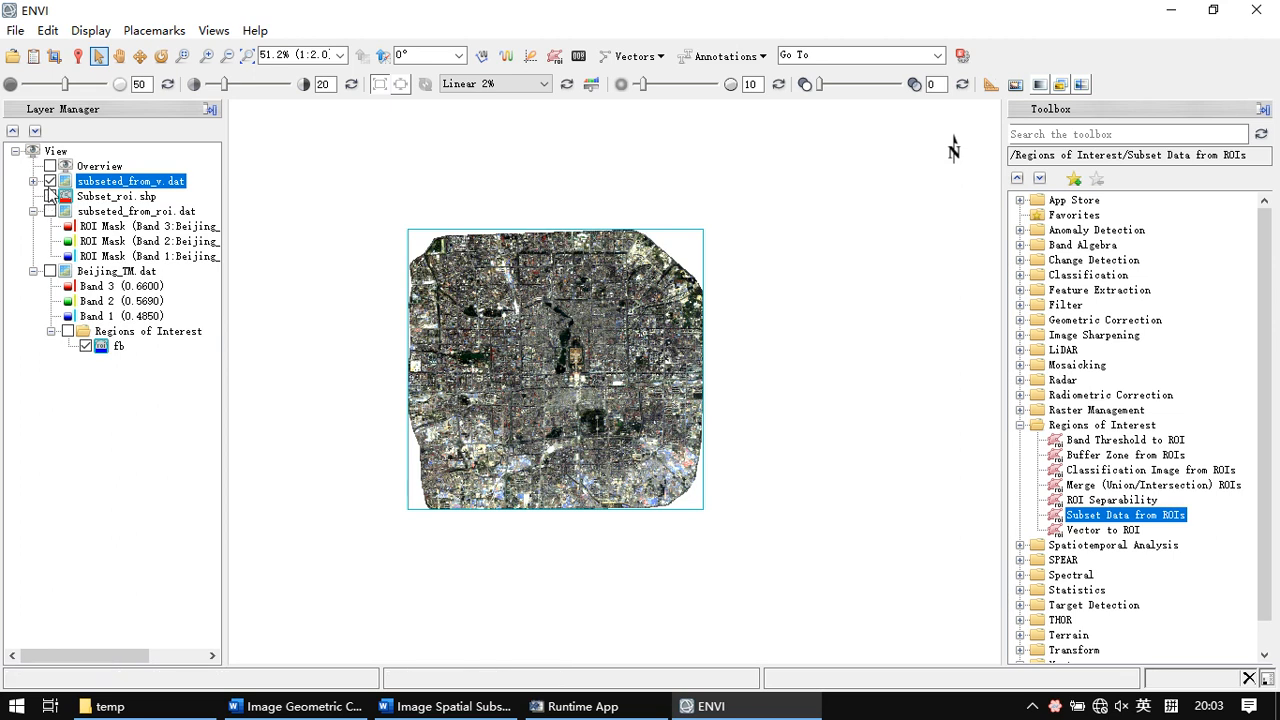
Toggle the subseted_from_v.dat layer off and on, and inspect the cursor values of masked pixels in its northeast corner
click(50, 181)
click(50, 181)
click(77, 55)
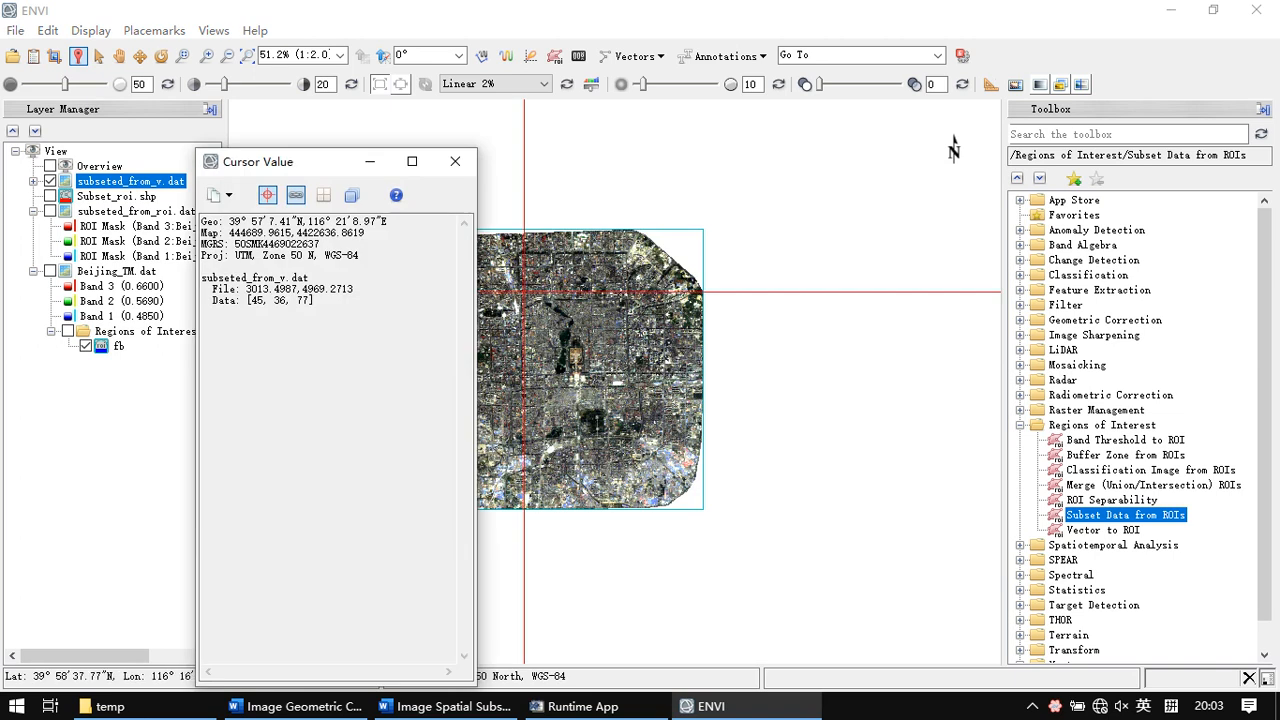
mouse_move(679, 241)
mouse_down()
mouse_move(691, 248)
mouse_move(678, 246)
mouse_up()
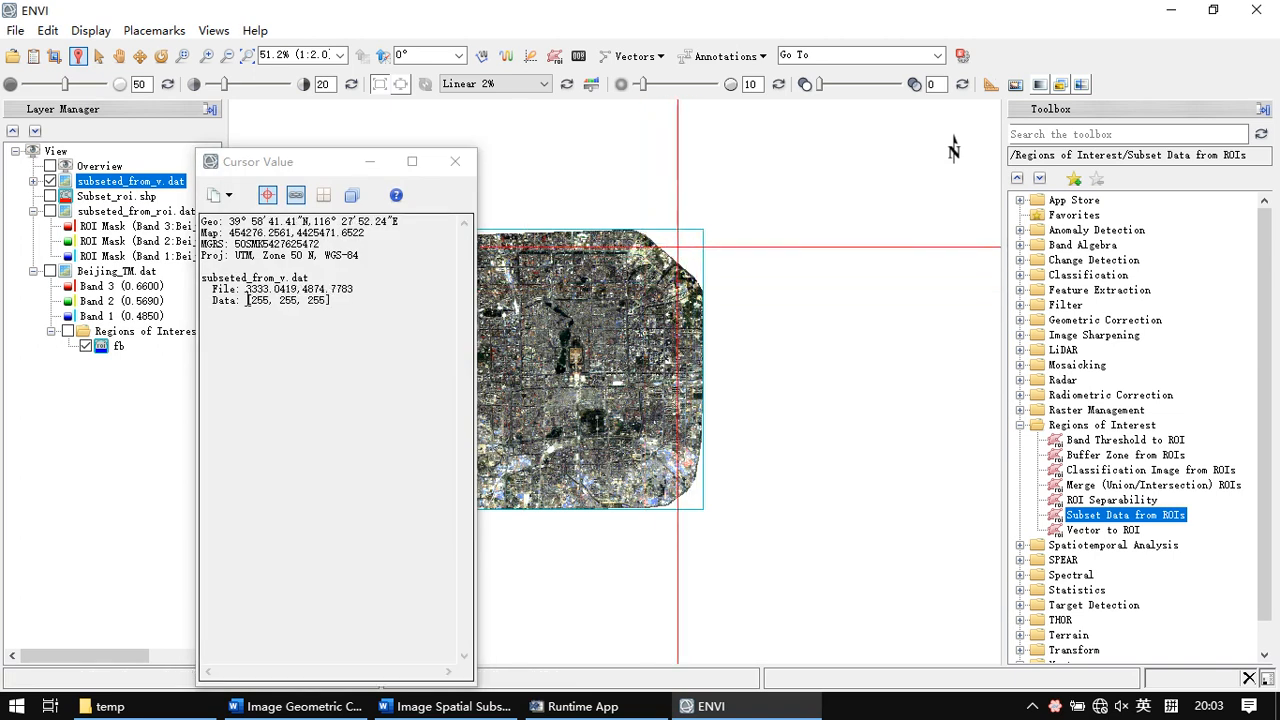
drag(685, 250, 685, 244)
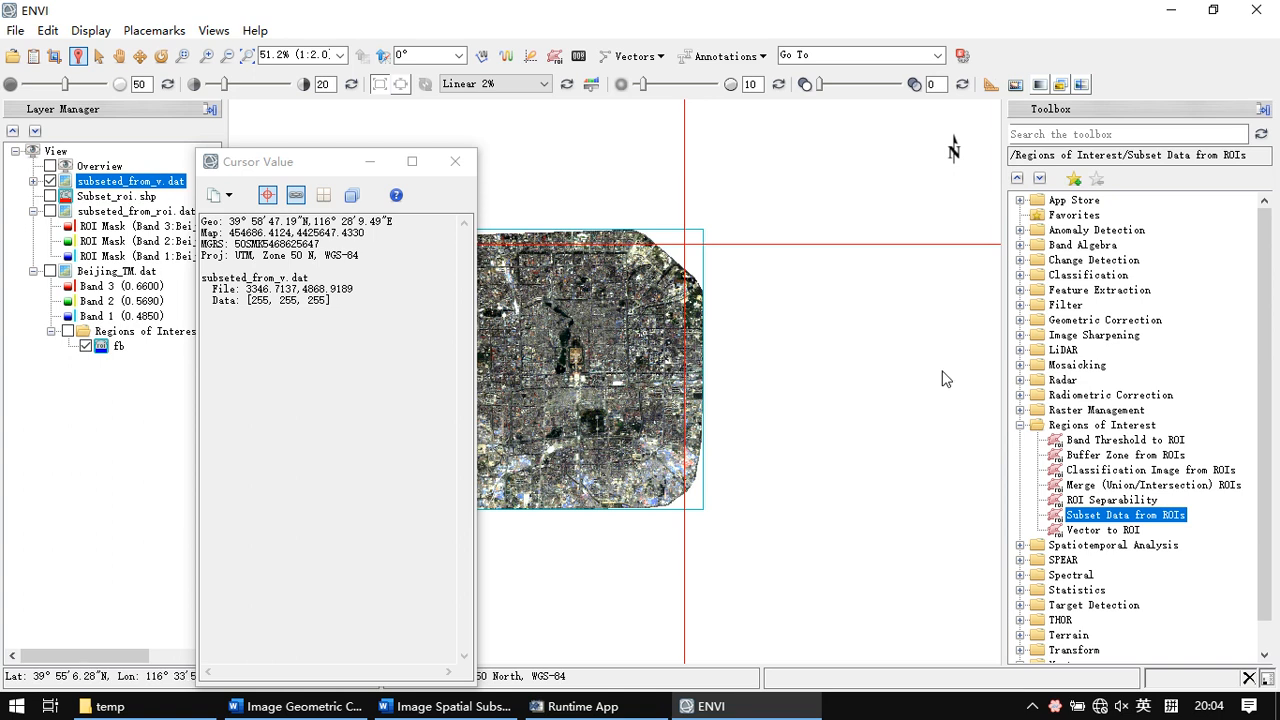
Collapse the Regions of Interest tools and locate Registration: Image to Map among the Geometric Correction registration tools
click(1020, 425)
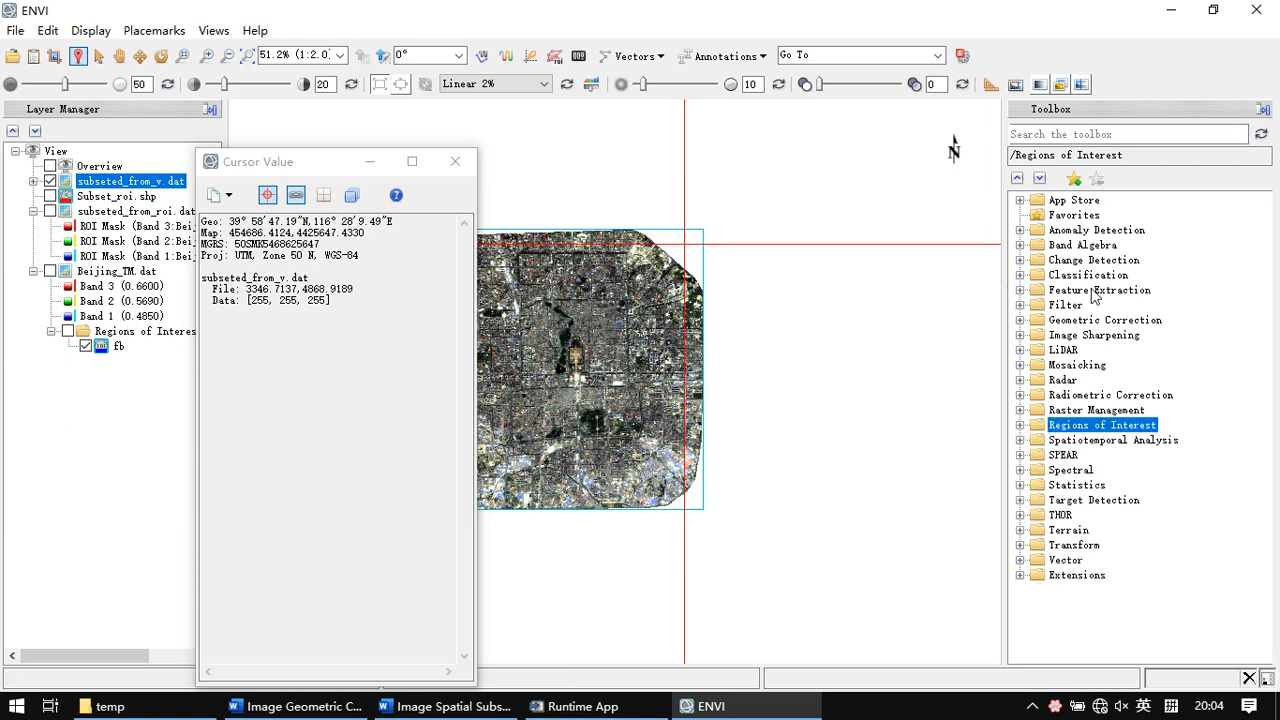
double_click(1042, 326)
click(1080, 531)
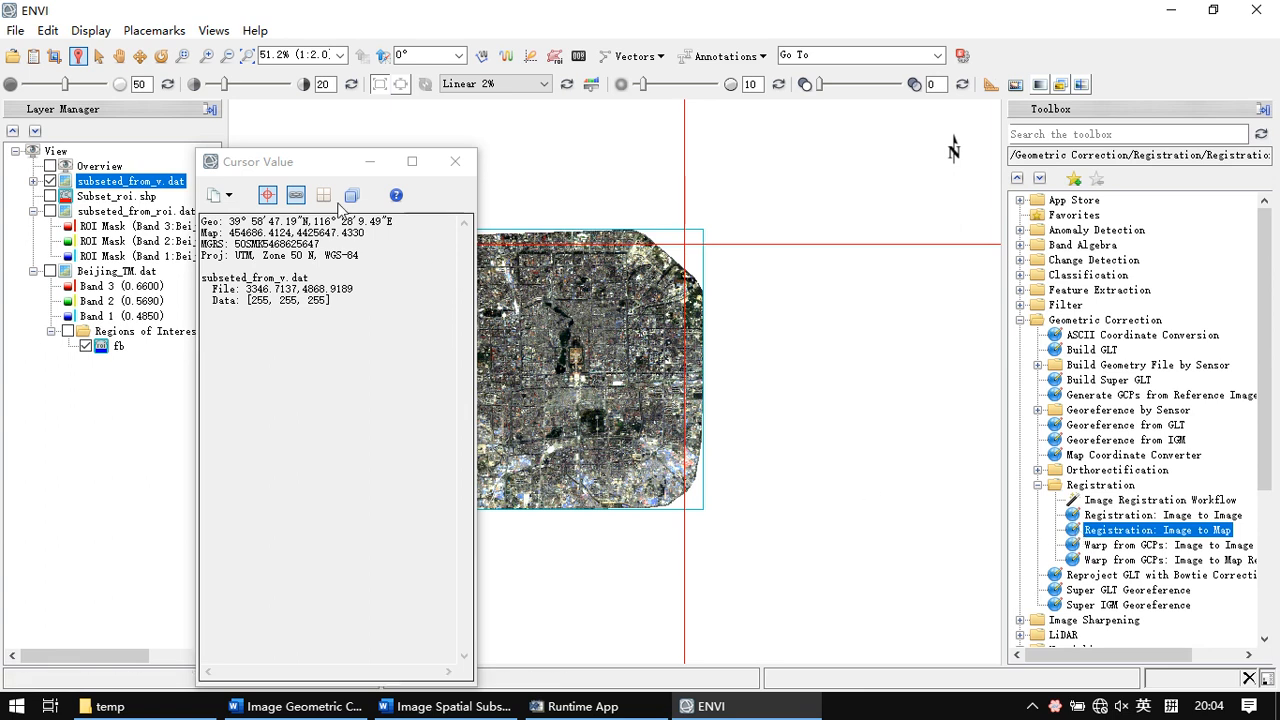
click(15, 31)
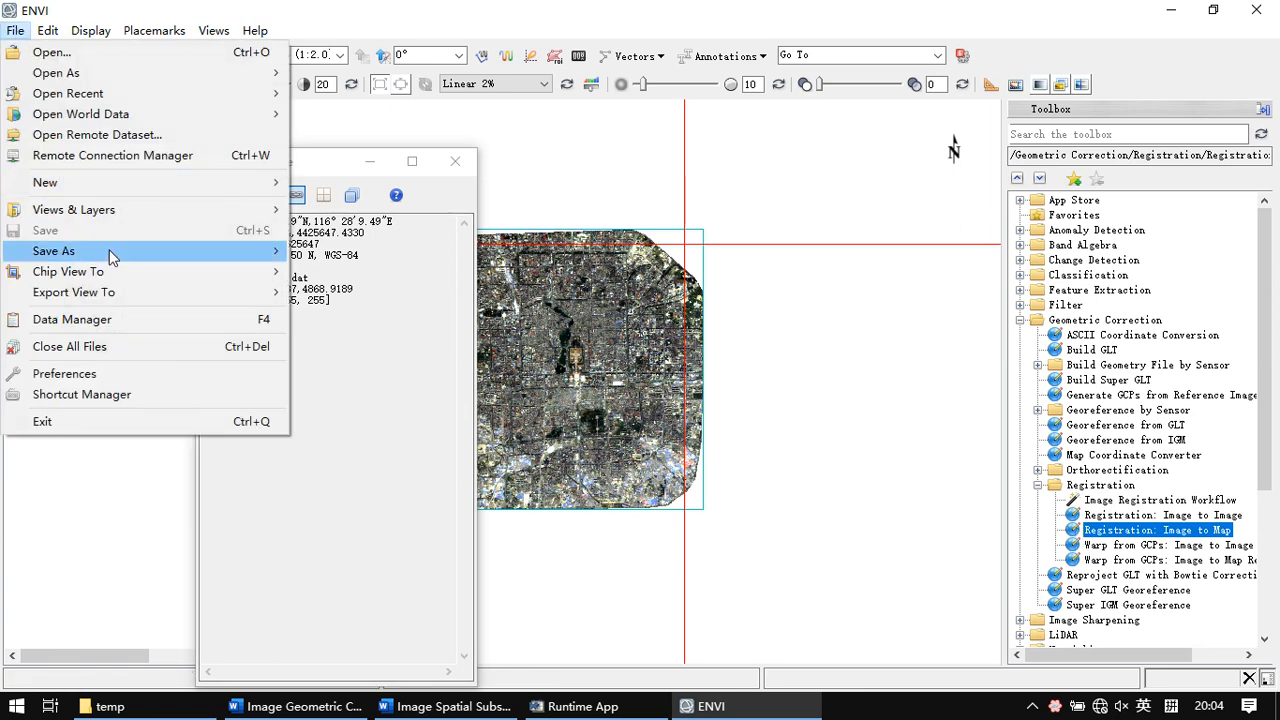
mouse_move(110, 256)
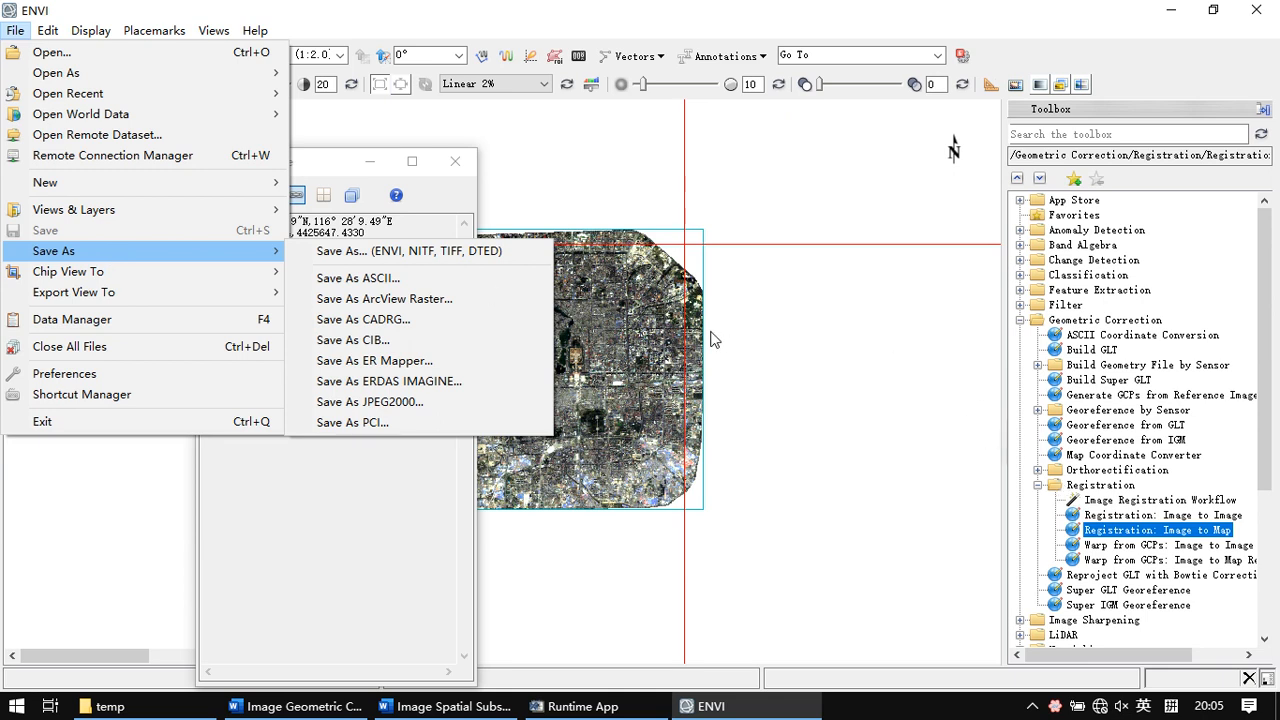
click(576, 14)
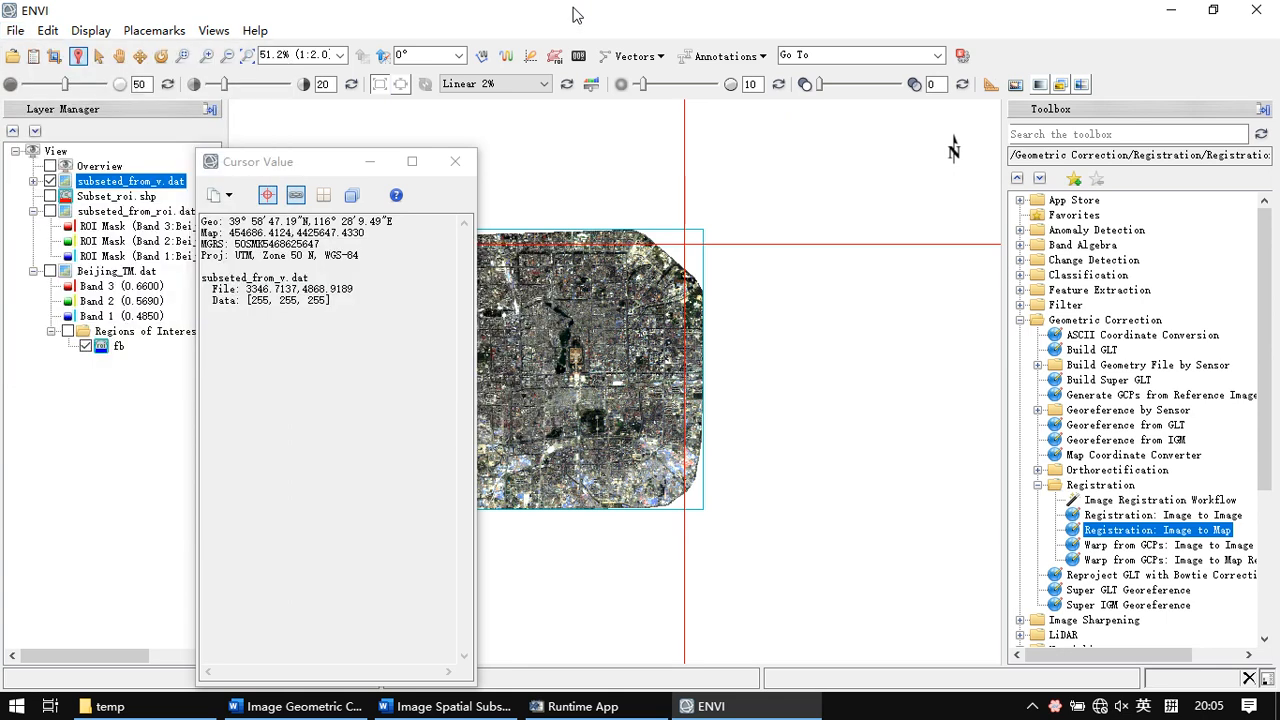